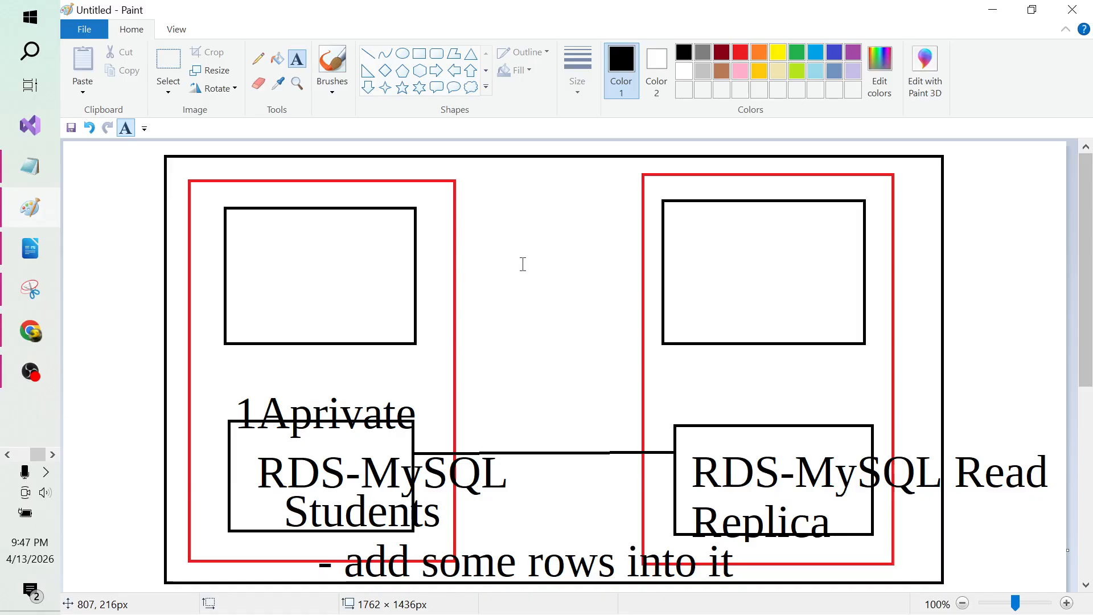
Step: Draw a small square with a dark-red outline inside the upper-left diagram box
{"action": "left_click", "coordinate": [419, 54]}
{"action": "mouse_move", "coordinate": [302, 238]}
{"action": "left_mouse_down"}
{"action": "mouse_move", "coordinate": [353, 271]}
{"action": "mouse_move", "coordinate": [362, 293]}
{"action": "left_mouse_up"}
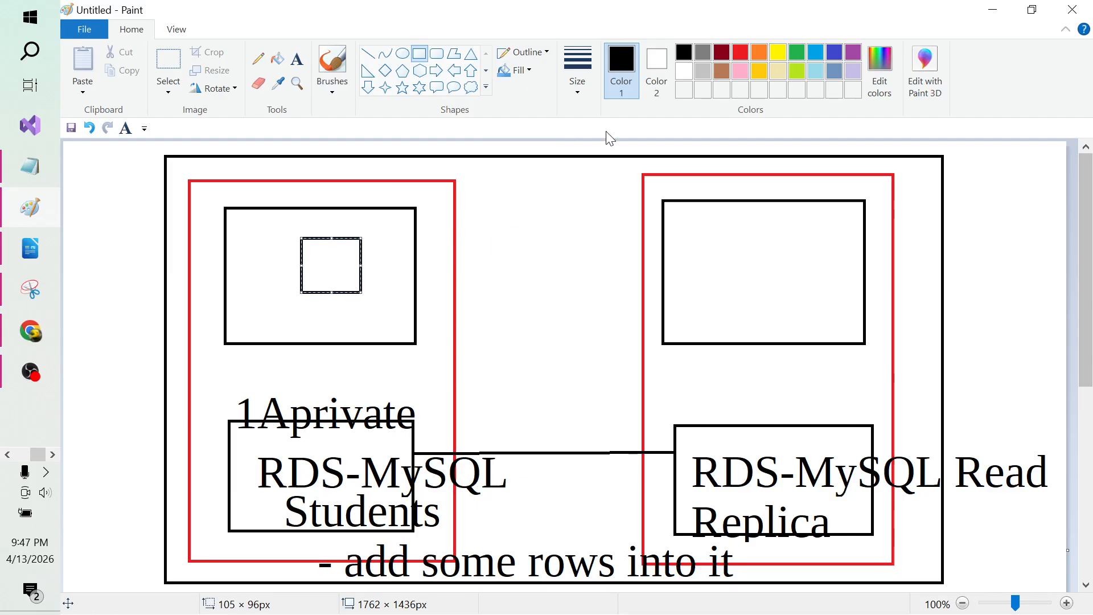
{"action": "left_click", "coordinate": [740, 52]}
{"action": "left_click", "coordinate": [721, 52]}
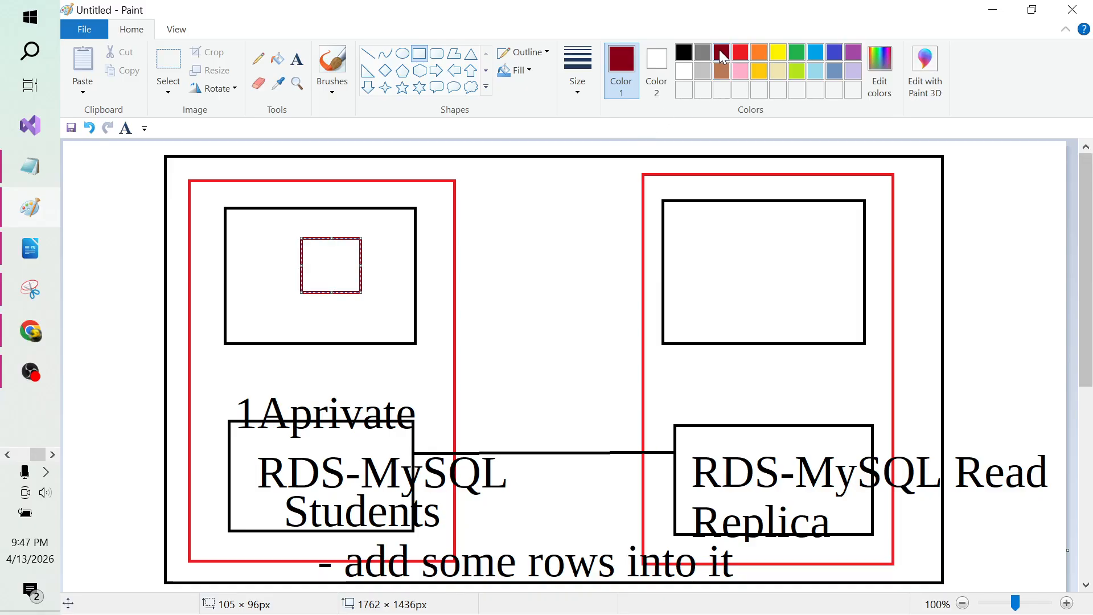
{"action": "left_click", "coordinate": [551, 290]}
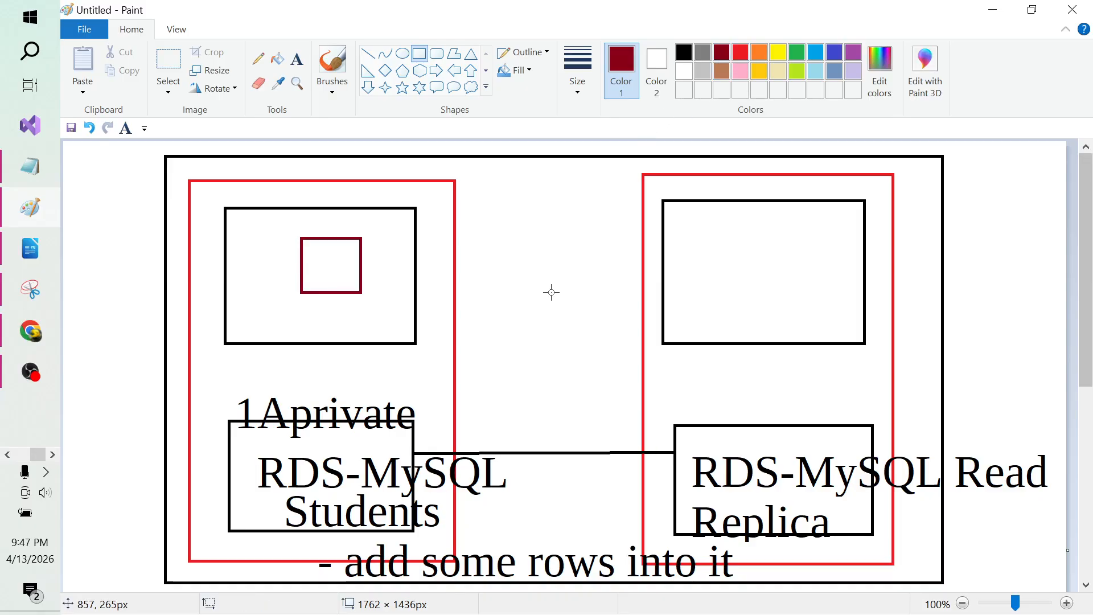
Step: Type the label 'website' / 'database (Students)' at the square, then delete it
{"action": "left_click", "coordinate": [297, 58]}
{"action": "left_click", "coordinate": [317, 259]}
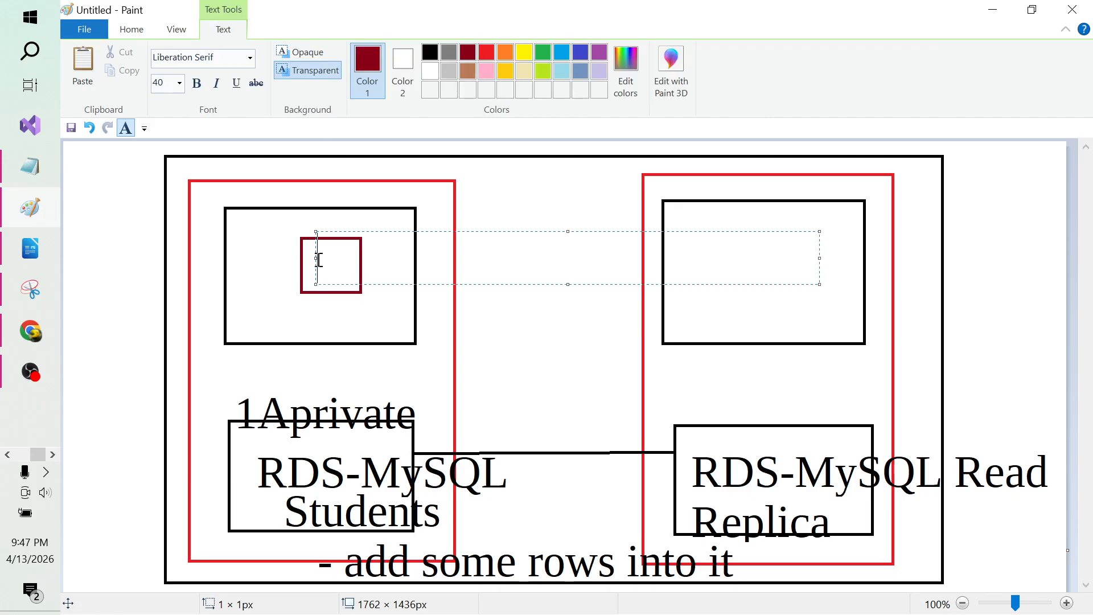
{"action": "type", "text": "website"}
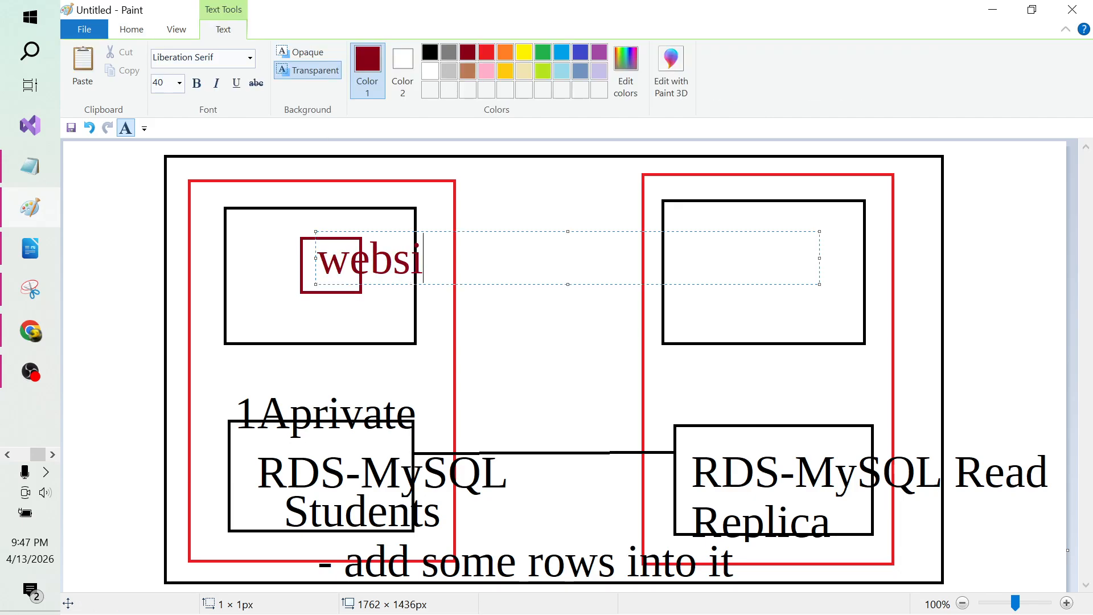
{"action": "key", "text": "Return"}
{"action": "type", "text": "database"}
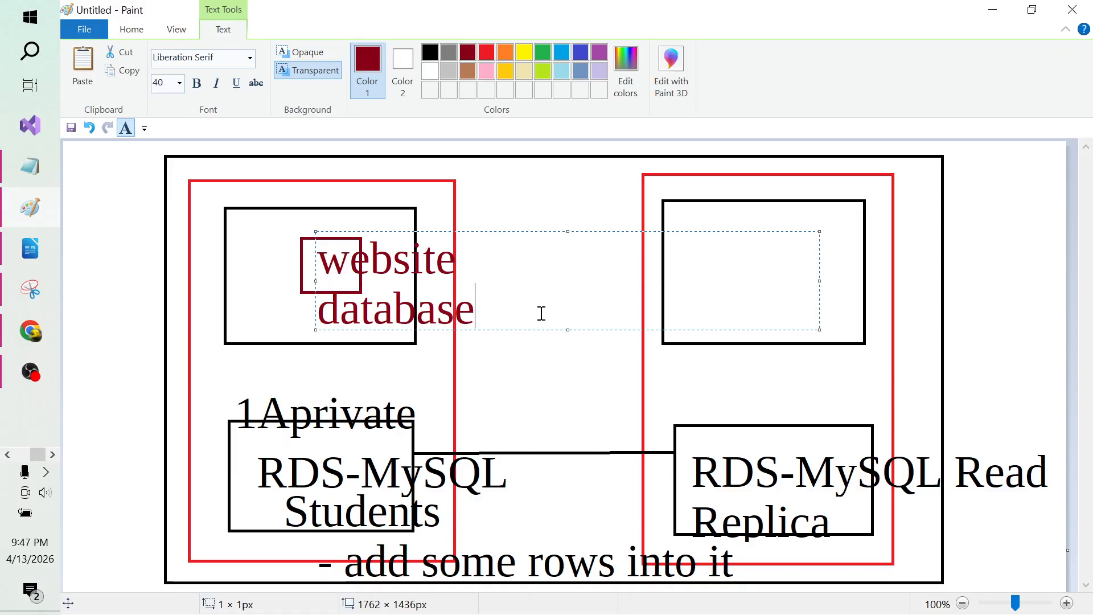
{"action": "type", "text": " (Studen"}
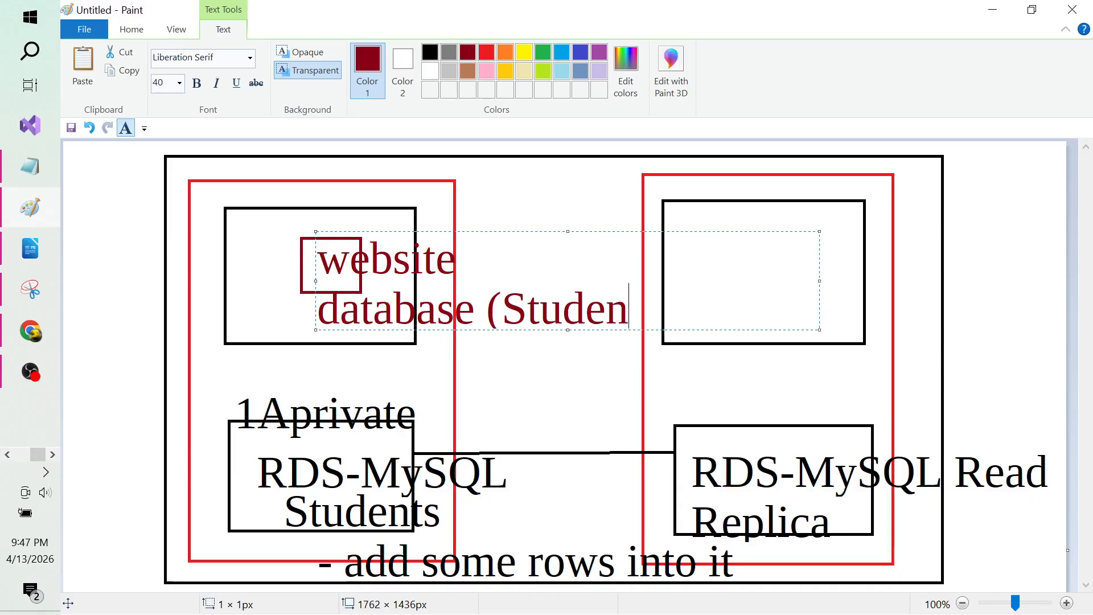
{"action": "type", "text": "ts)"}
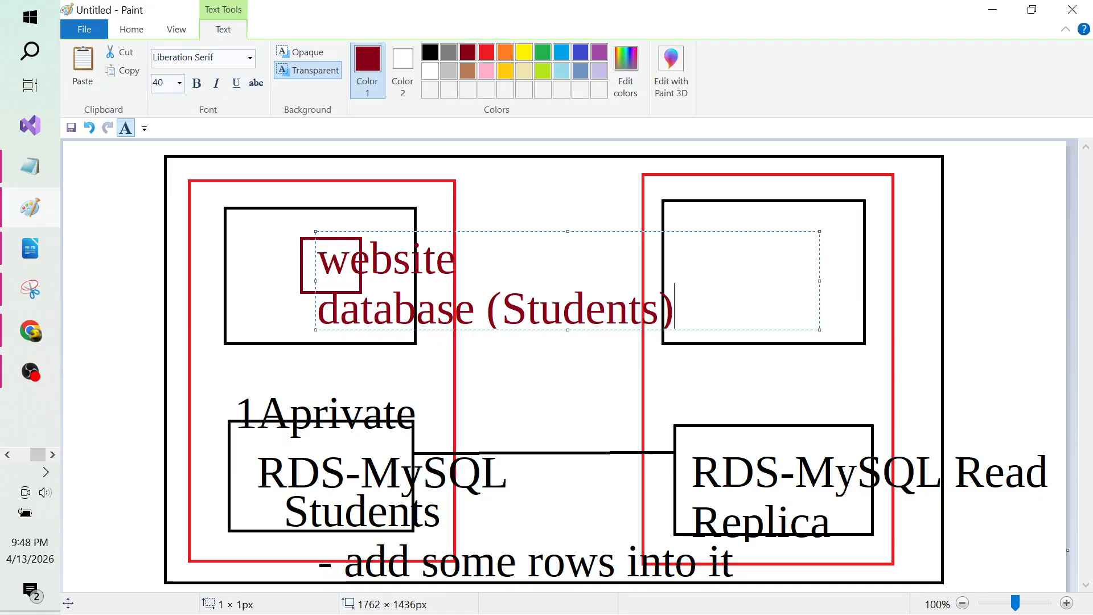
{"action": "key", "text": "ctrl+a"}
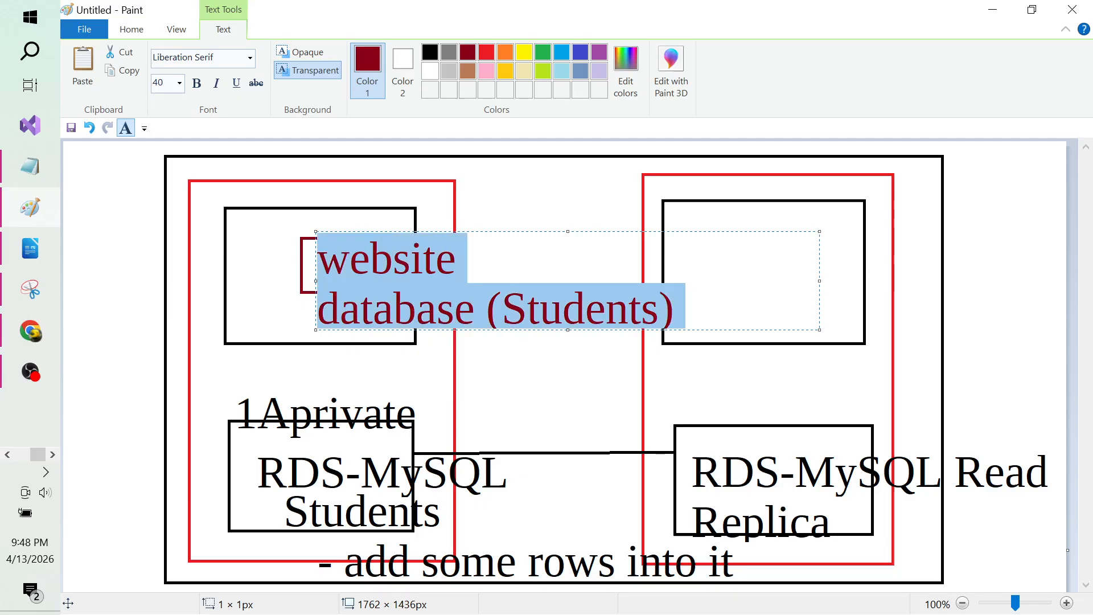
{"action": "key", "text": "Delete"}
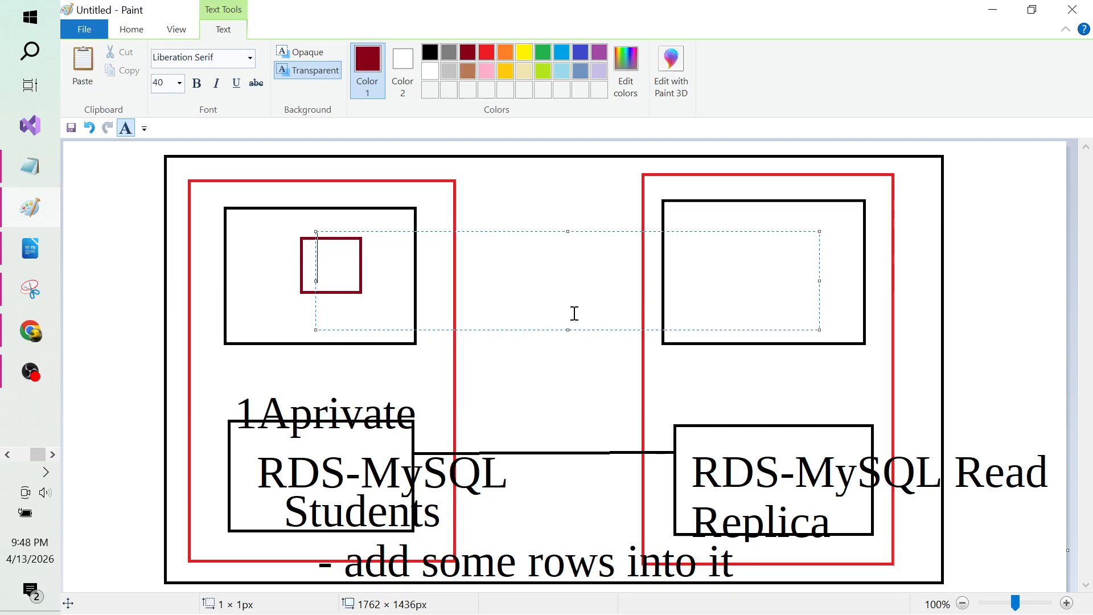
{"action": "left_click", "coordinate": [493, 356]}
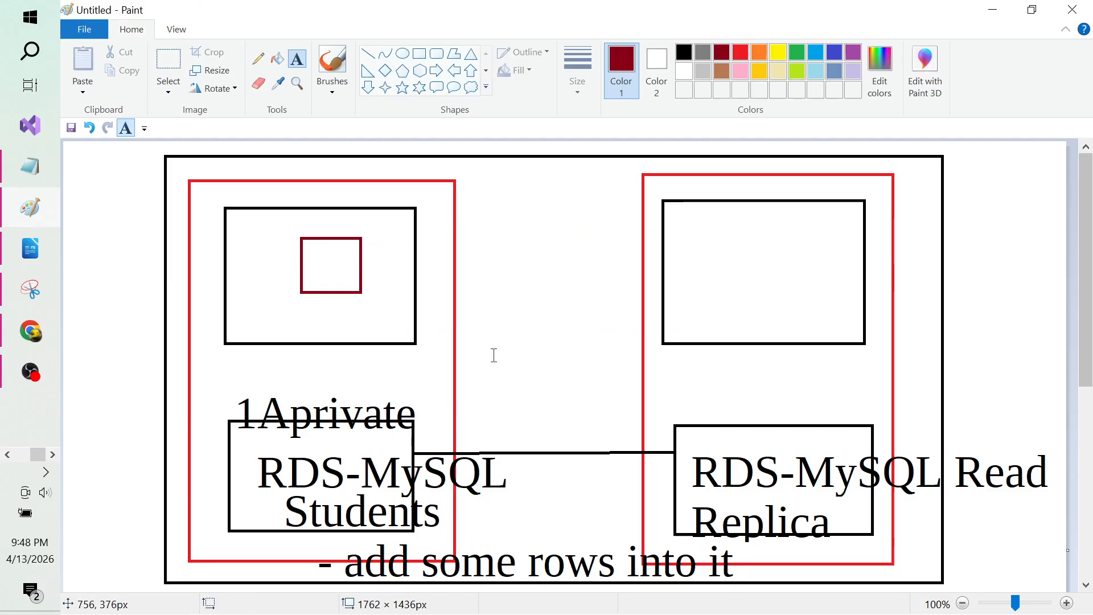
Step: Erase the small red square and switch to the Multi-AZ database notes in Notepad
{"action": "left_click", "coordinate": [168, 59]}
{"action": "left_click_drag", "start_coordinate": [294, 227], "coordinate": [407, 307]}
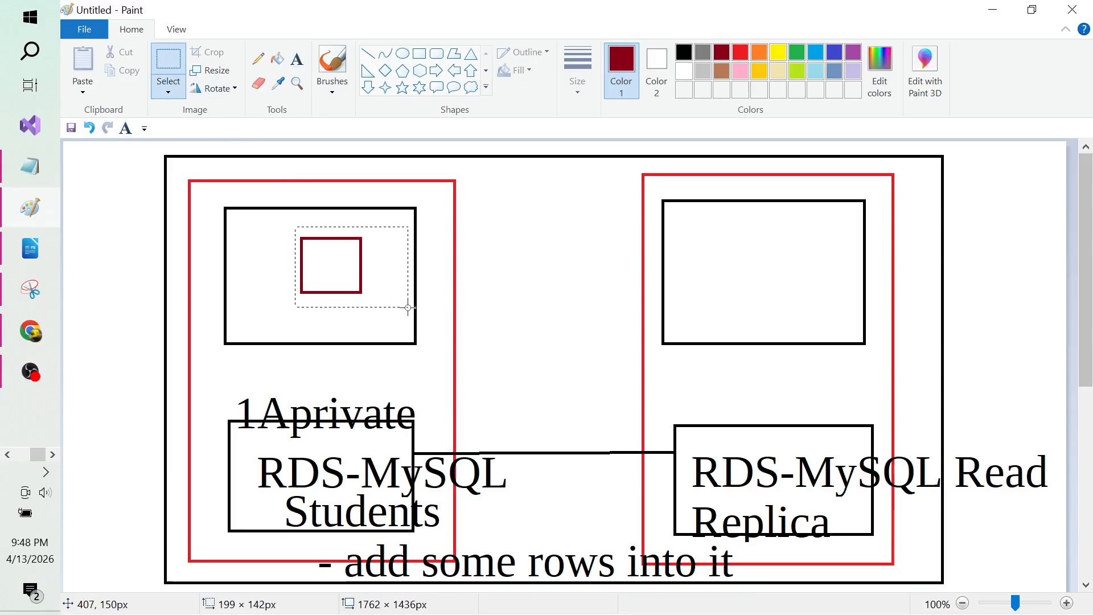
{"action": "key", "text": "Delete"}
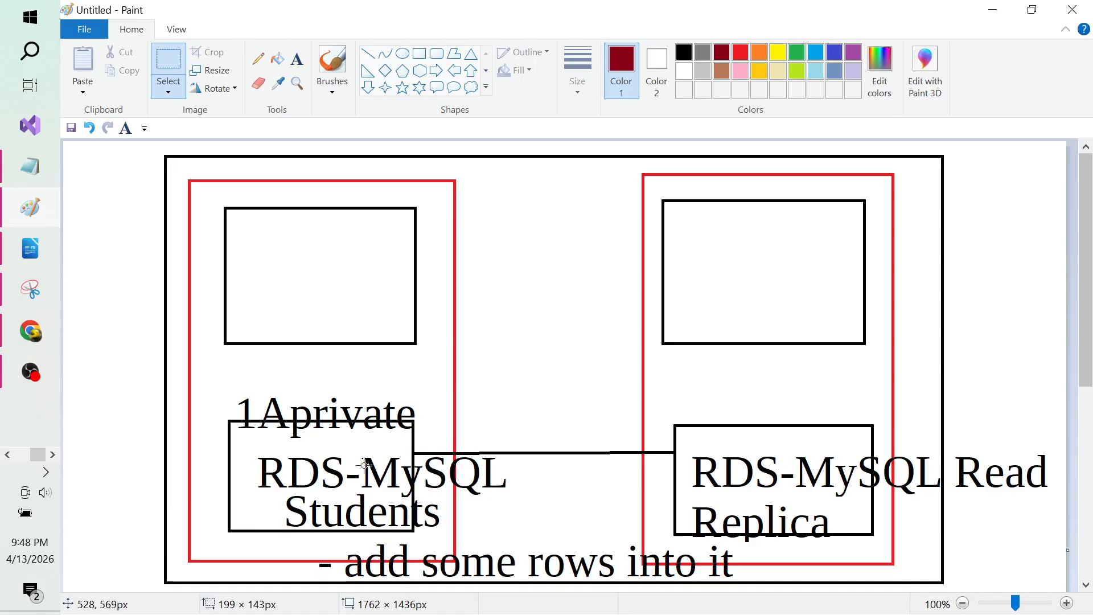
{"action": "key", "text": "alt+Tab"}
{"action": "key", "text": "alt+Tab"}
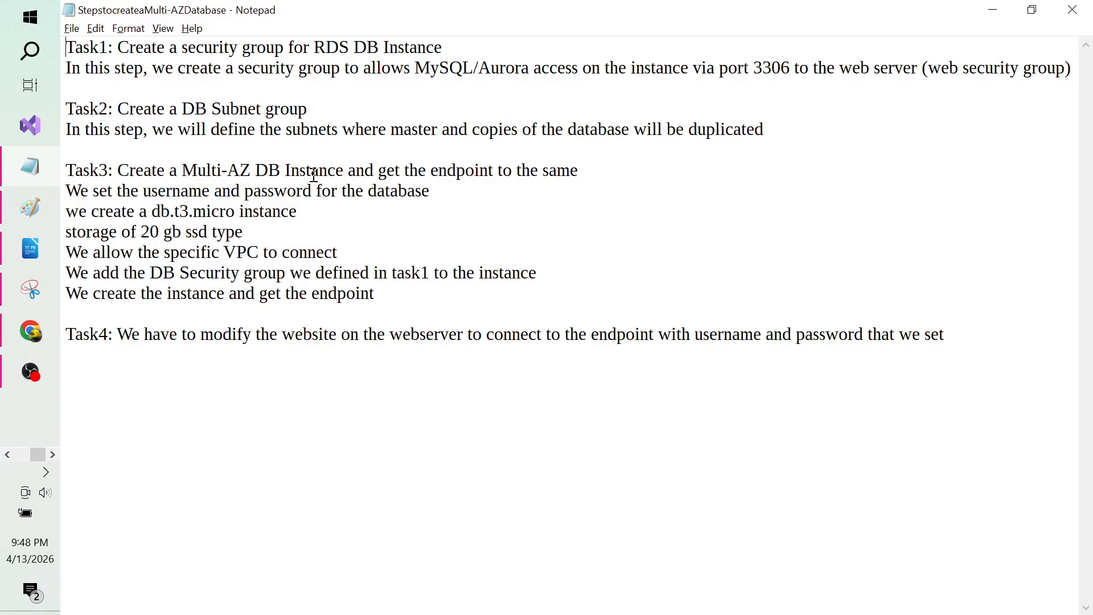
Step: Set all of the Notepad notes text to font size 26
{"action": "type", "text": "a"}
{"action": "key", "text": "BackSpace"}
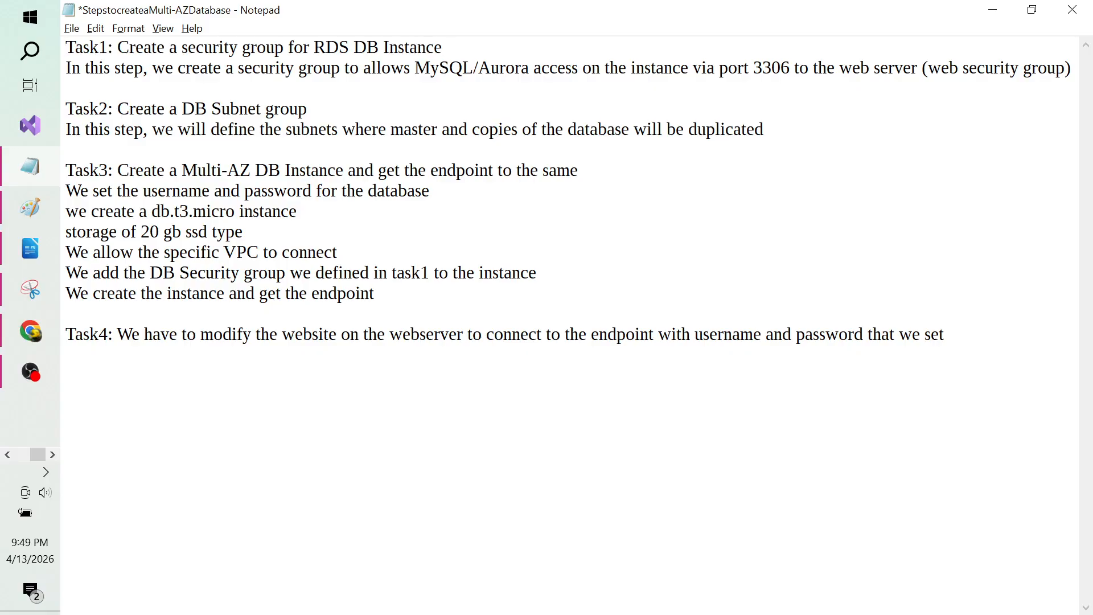
{"action": "key", "text": "ctrl+a"}
{"action": "left_click", "coordinate": [129, 28]}
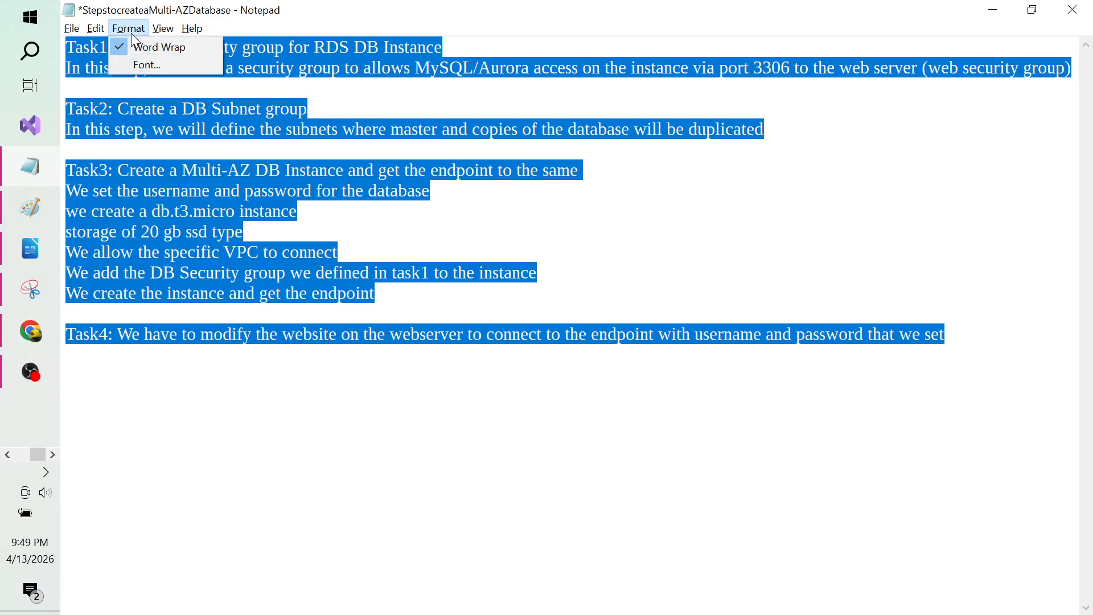
{"action": "left_click", "coordinate": [152, 63]}
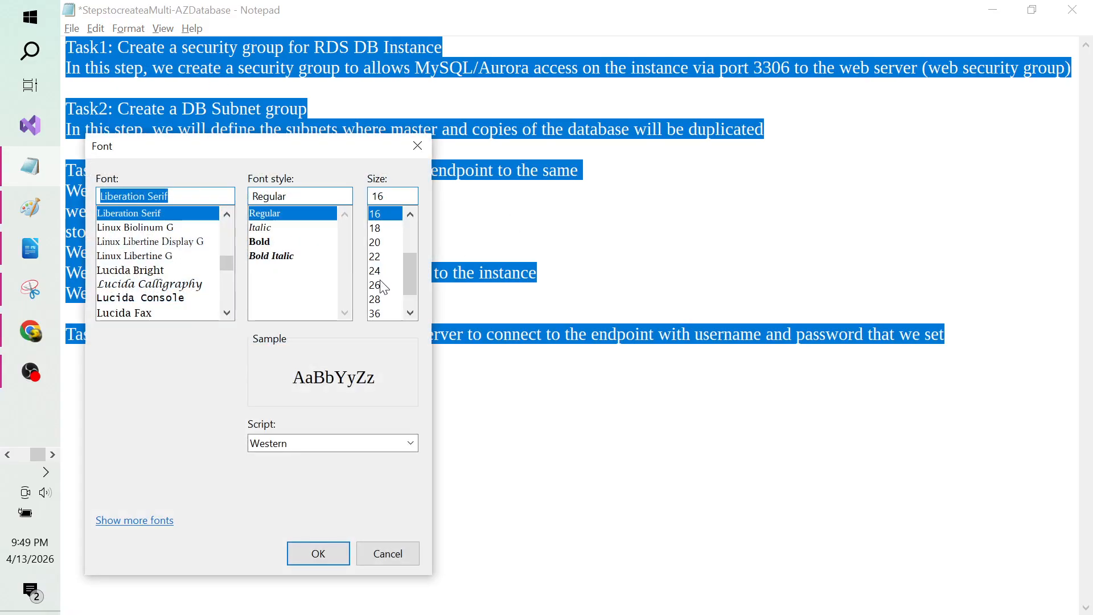
{"action": "left_click", "coordinate": [383, 286]}
{"action": "left_click", "coordinate": [328, 555]}
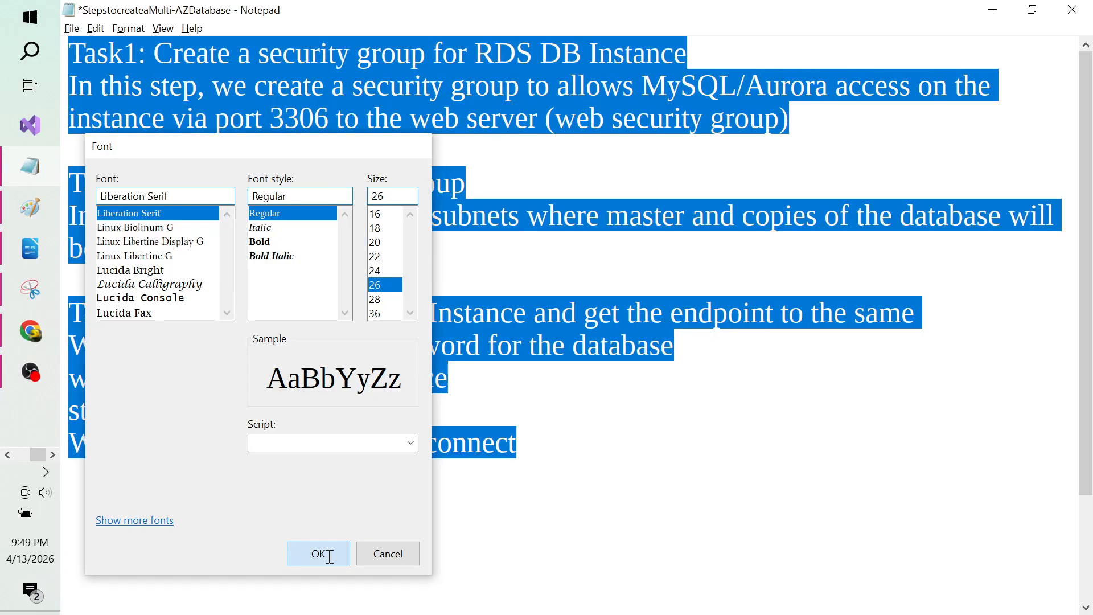
Step: Select the Task1 heading line, then switch back to the Paint diagram
{"action": "left_click", "coordinate": [307, 185]}
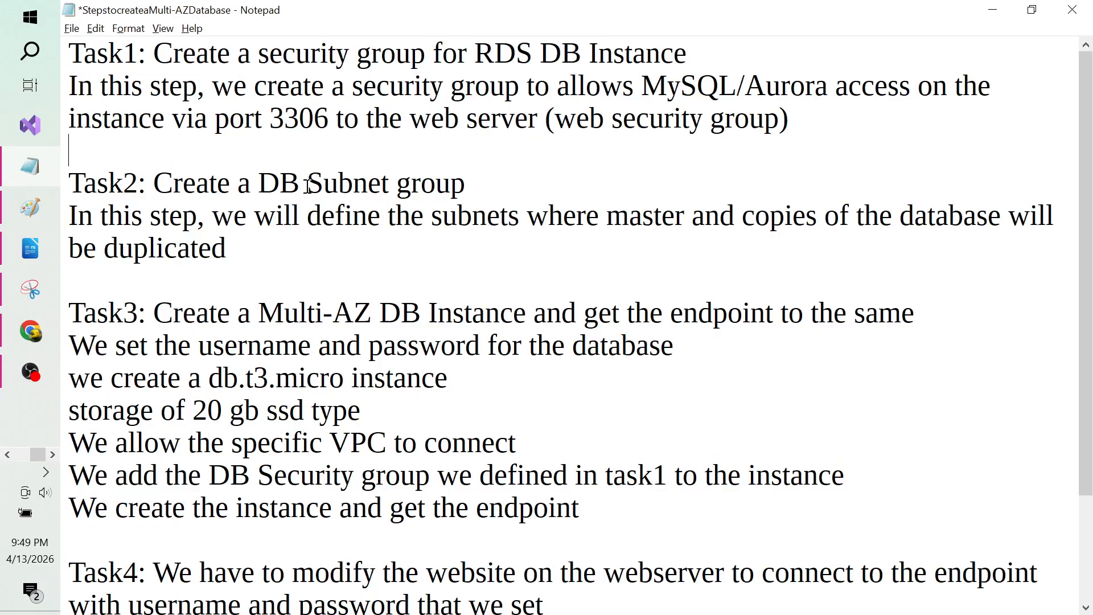
{"action": "key", "text": "shift+End"}
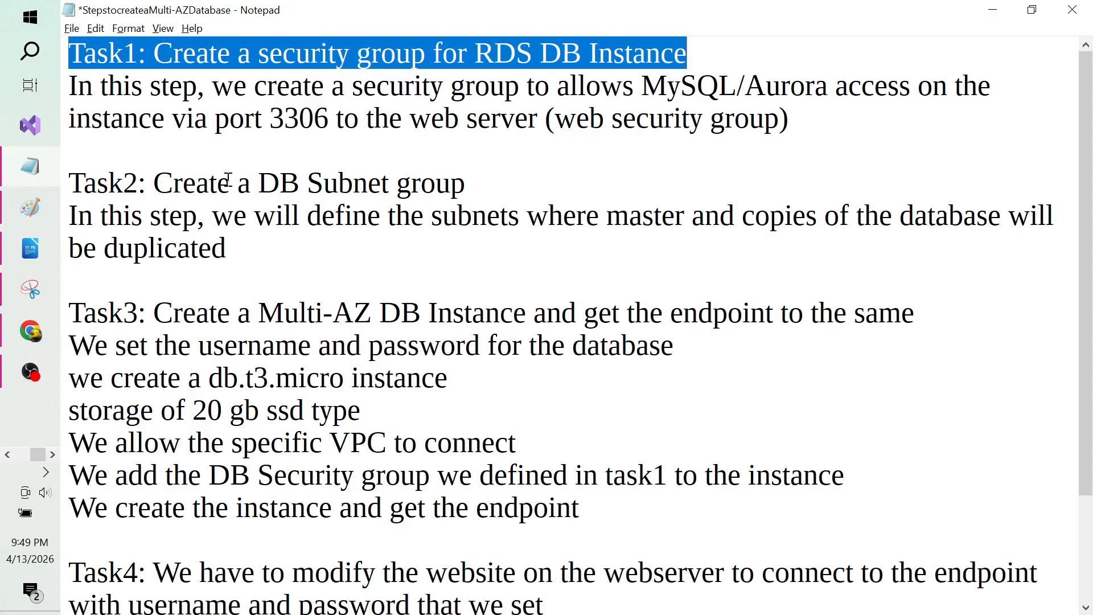
{"action": "key", "text": "alt+Tab"}
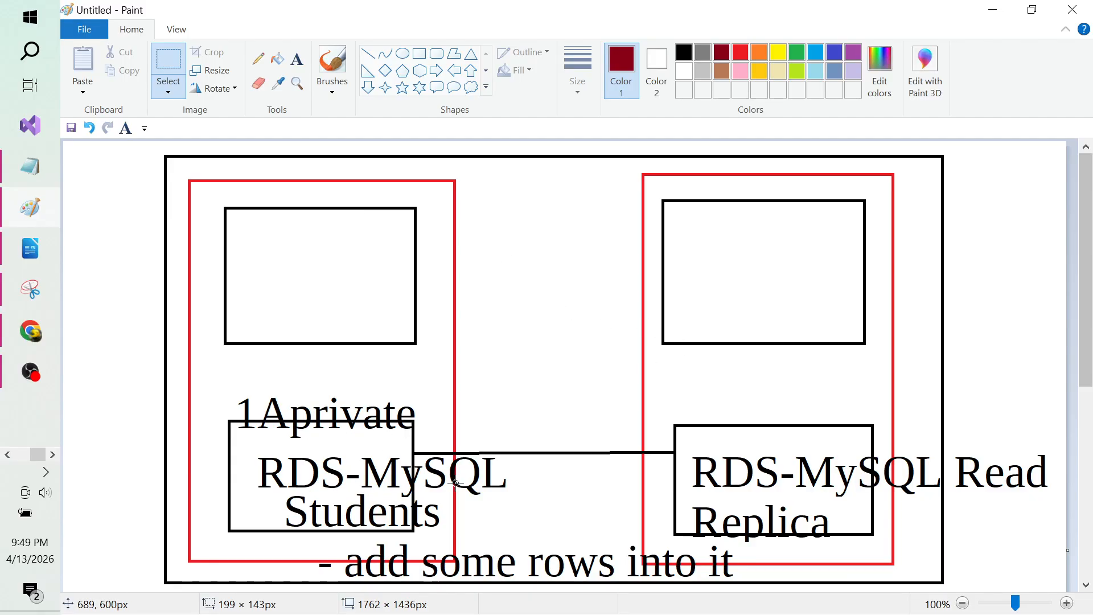
Step: Clear the canvas and draw a large black-outlined rectangle across it
{"action": "key", "text": "ctrl+a"}
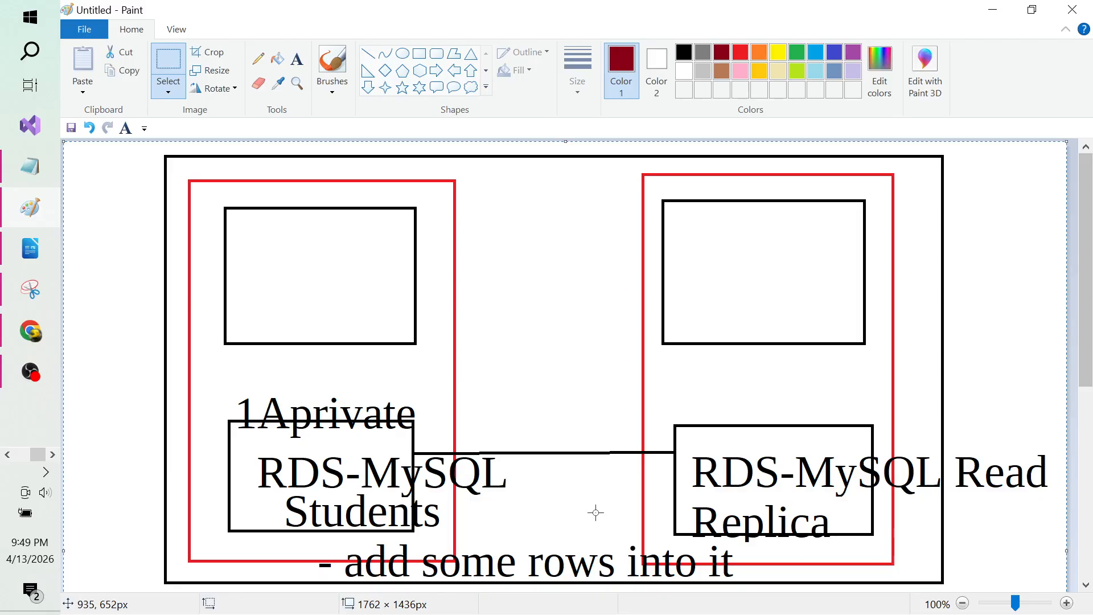
{"action": "key", "text": "Delete"}
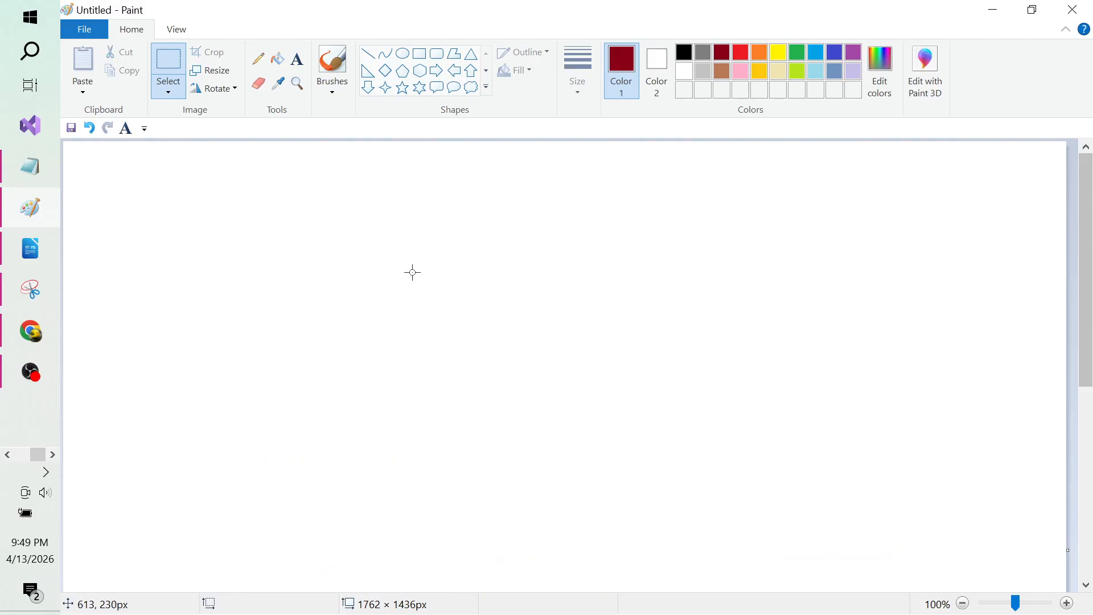
{"action": "left_click", "coordinate": [422, 59]}
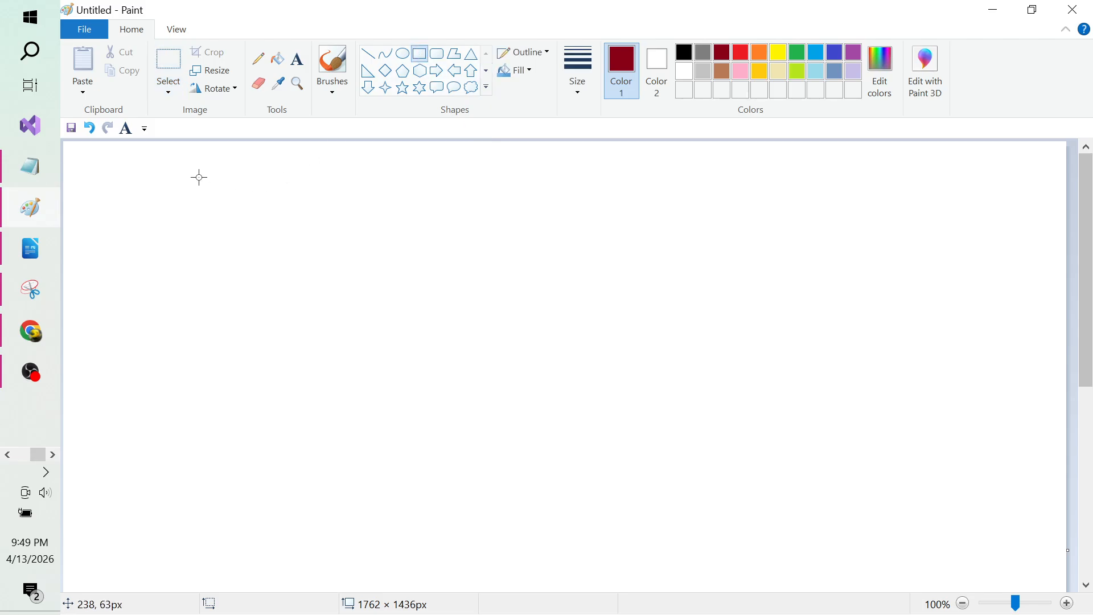
{"action": "left_click_drag", "start_coordinate": [197, 177], "coordinate": [831, 583]}
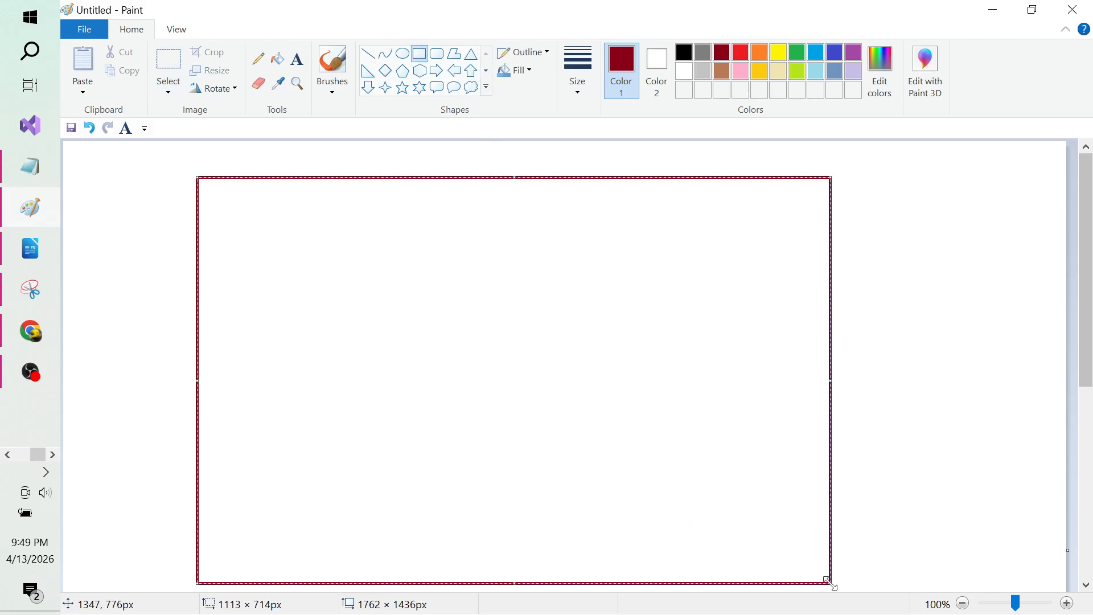
{"action": "left_click", "coordinate": [690, 56]}
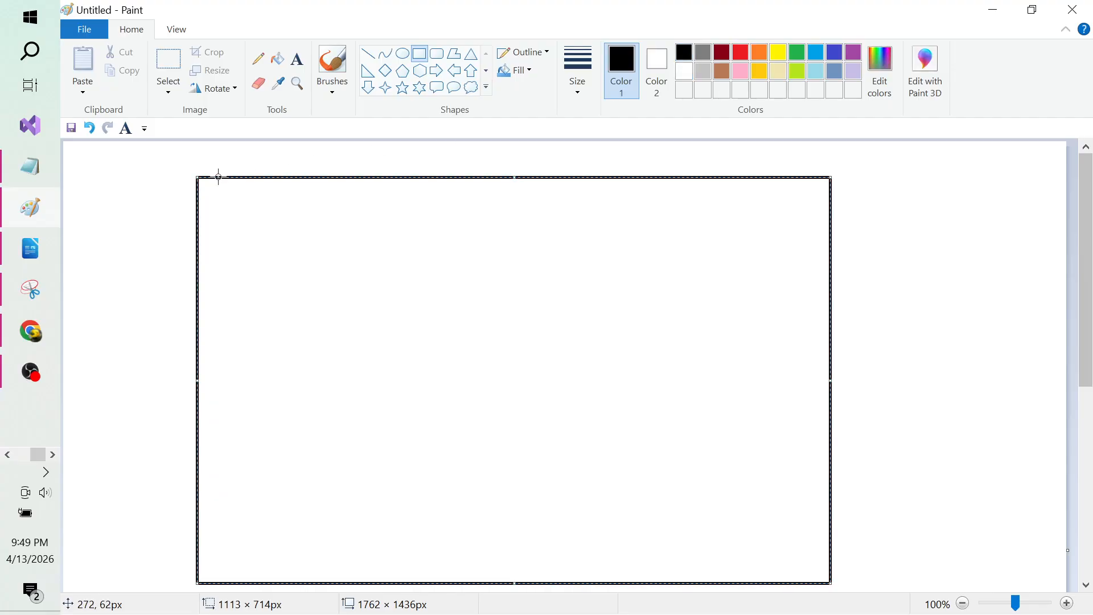
Step: Label the rectangle 'Private Subnet 1A' at its top-left
{"action": "left_click", "coordinate": [298, 59]}
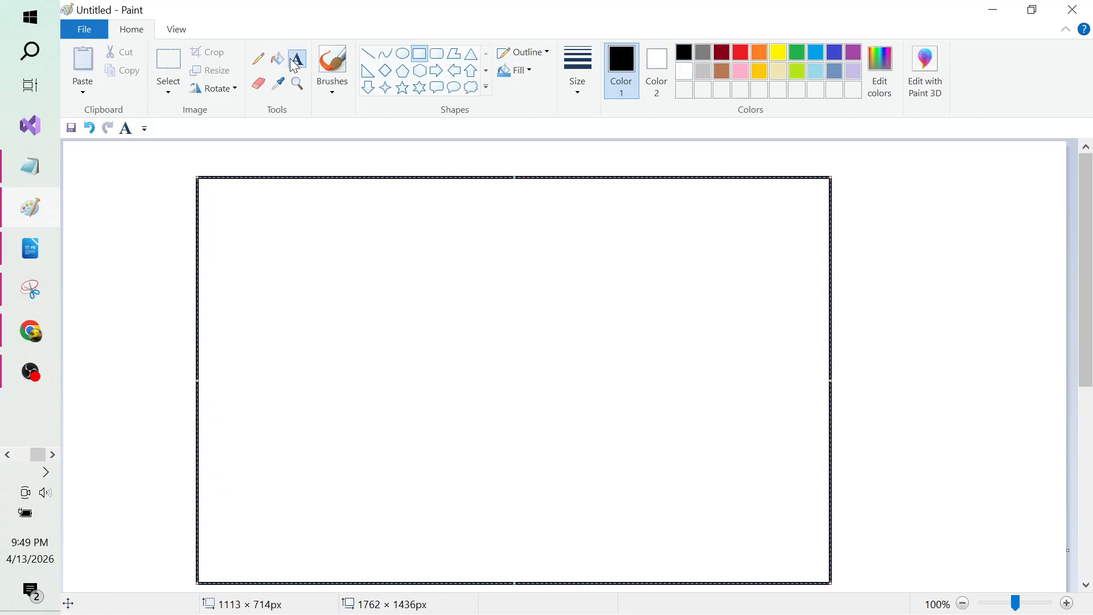
{"action": "left_click", "coordinate": [217, 202]}
{"action": "type", "text": "Private da"}
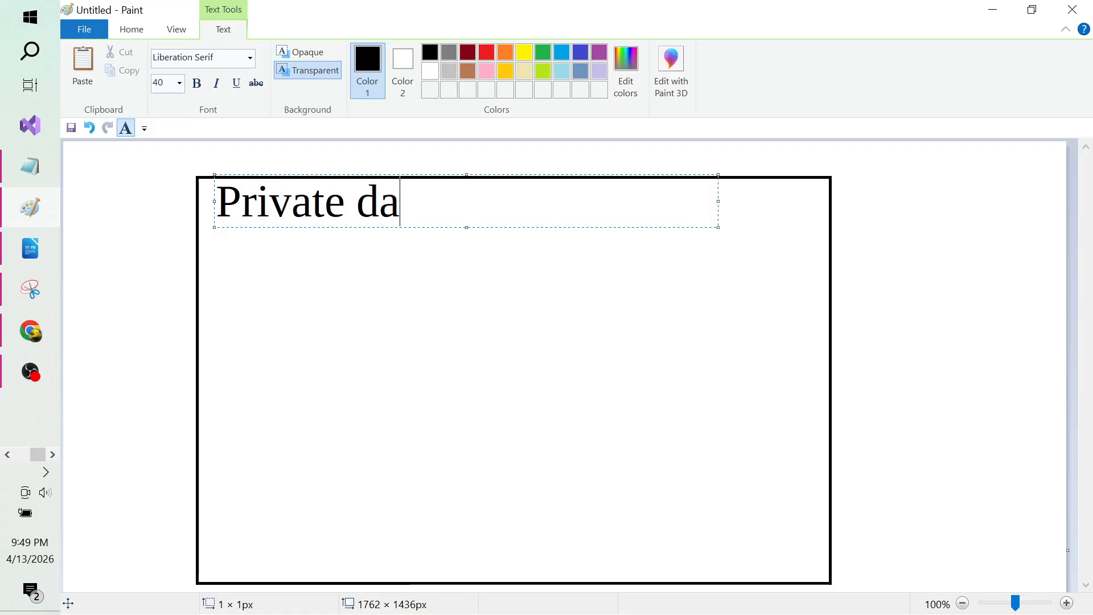
{"action": "key", "text": "BackSpace"}
{"action": "key", "text": "BackSpace"}
{"action": "key", "text": "BackSpace"}
{"action": "type", "text": "Subnet 1"}
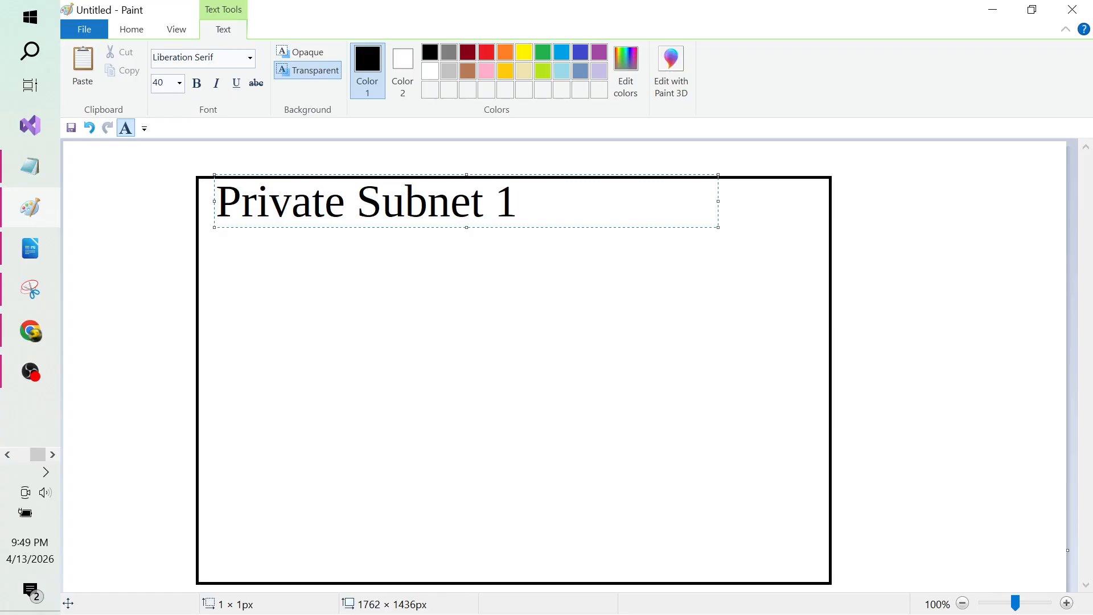
{"action": "type", "text": "A"}
{"action": "left_click", "coordinate": [1000, 354]}
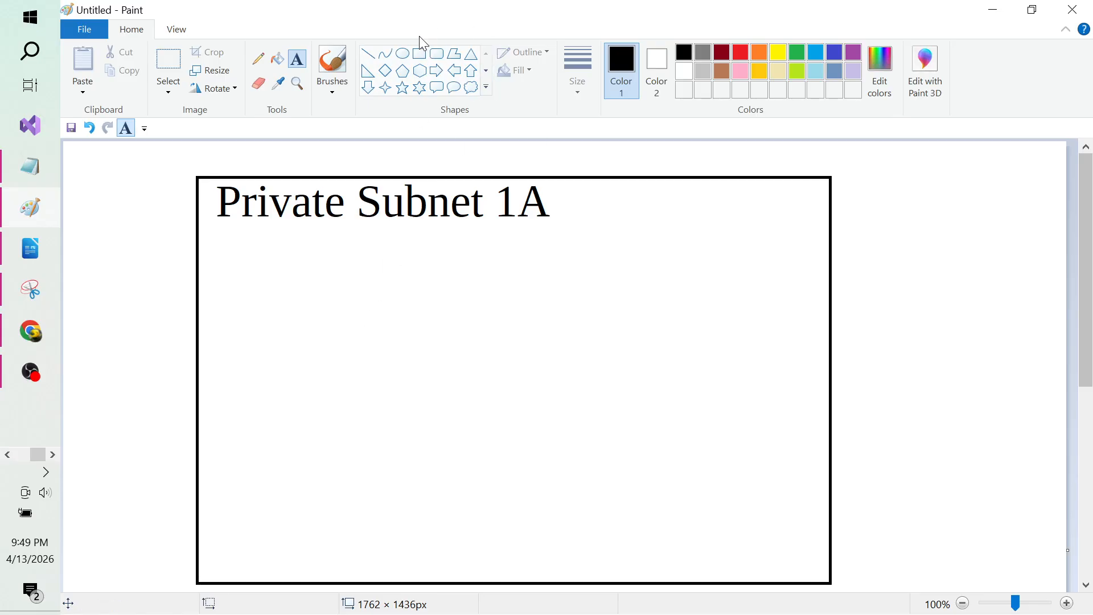
Step: Draw an inner box in the subnet frame with the label 'EC2' above it
{"action": "left_click", "coordinate": [420, 53]}
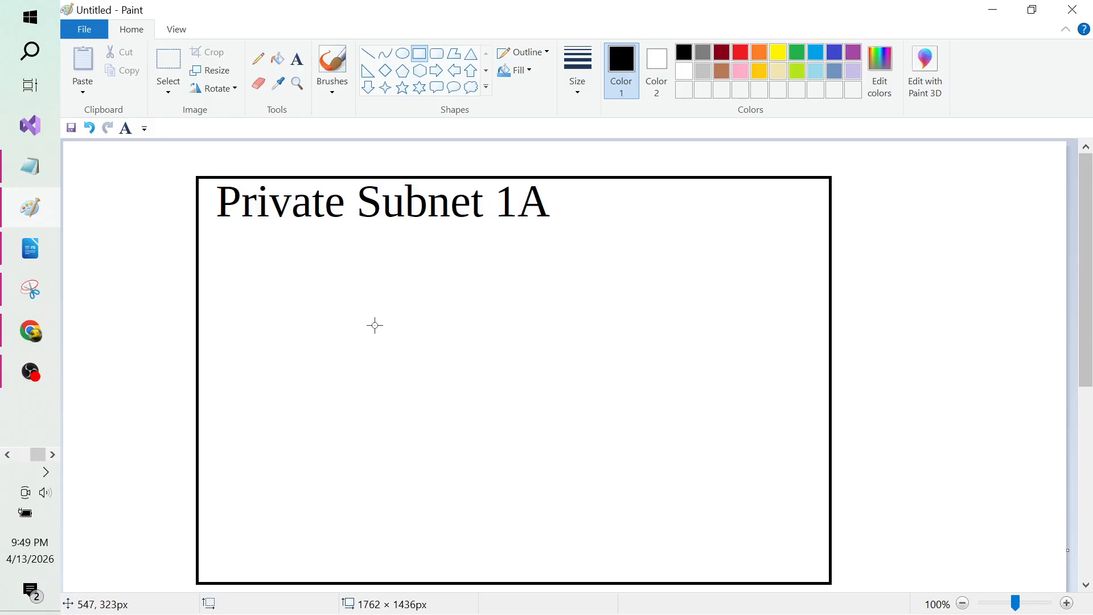
{"action": "left_click_drag", "start_coordinate": [357, 334], "coordinate": [645, 519]}
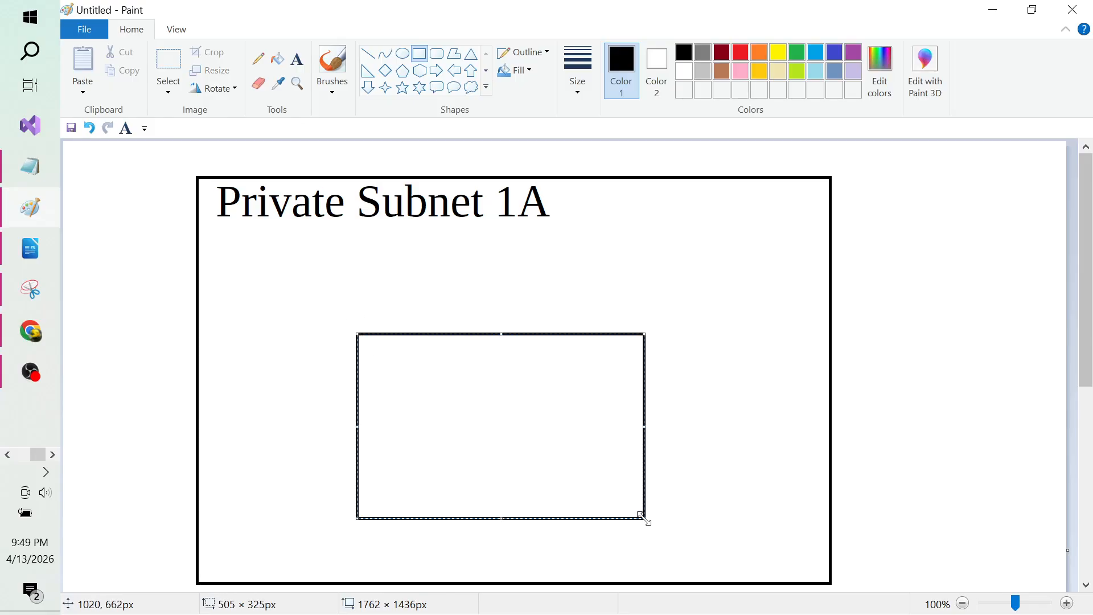
{"action": "left_click", "coordinate": [726, 459]}
{"action": "left_click", "coordinate": [302, 60]}
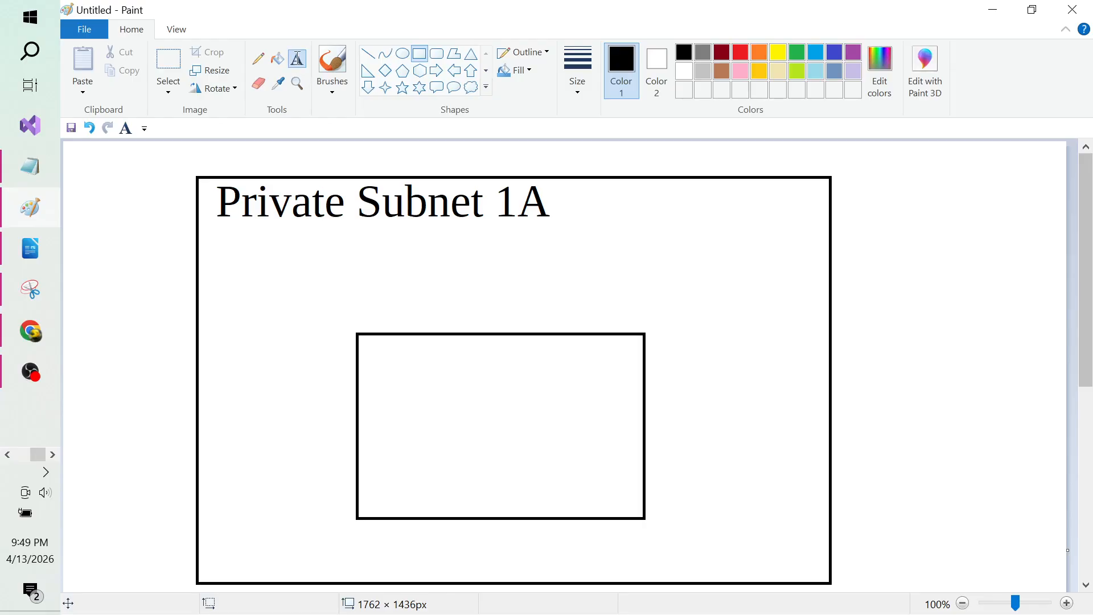
{"action": "left_click", "coordinate": [362, 319]}
{"action": "type", "text": "EC2"}
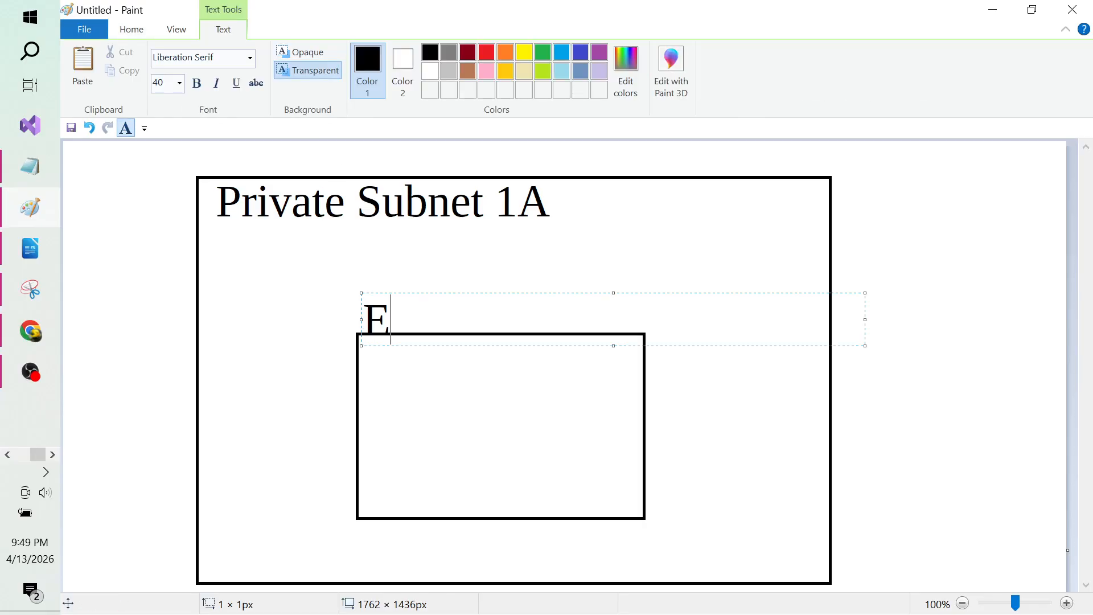
{"action": "left_click", "coordinate": [398, 409]}
Step: Write 'MySQL:3306' inside the EC2 box, then switch to OBS Studio
{"action": "left_click", "coordinate": [391, 410]}
{"action": "type", "text": "MyS"}
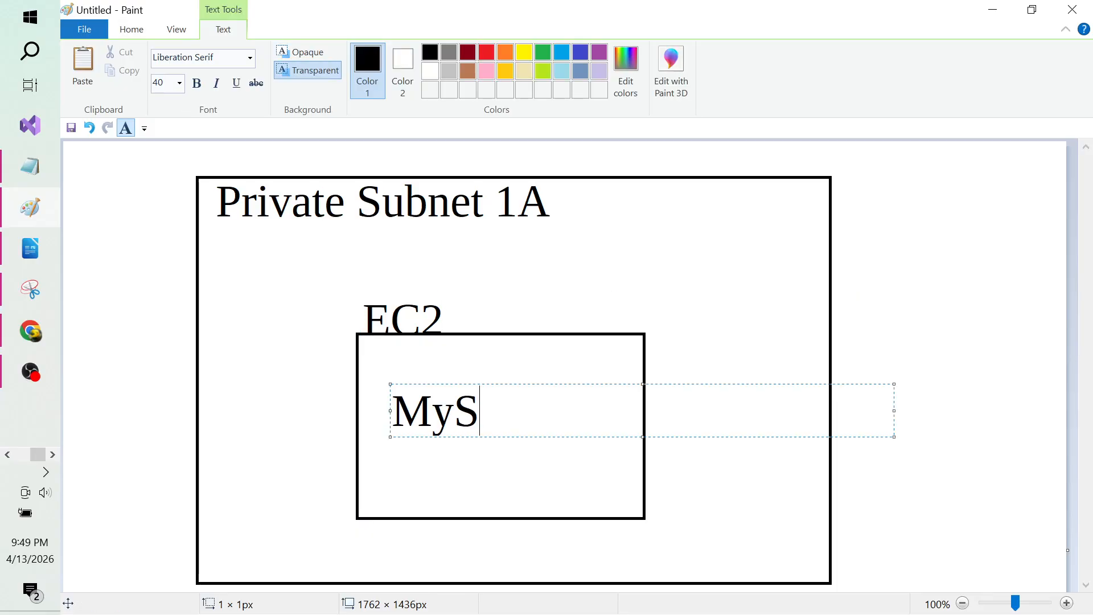
{"action": "type", "text": "QL:"}
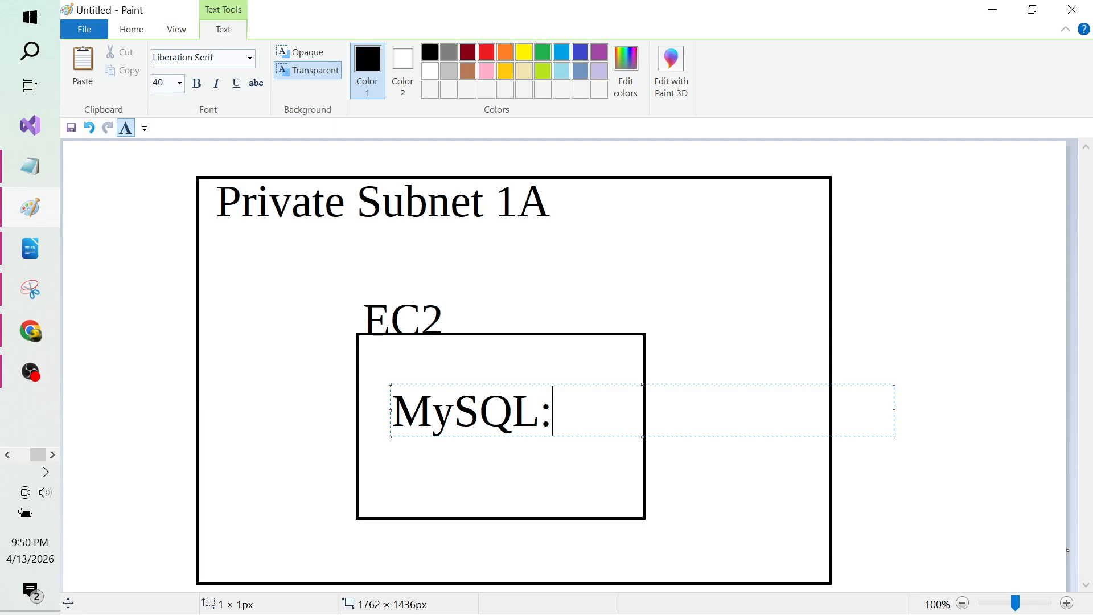
{"action": "type", "text": "3306"}
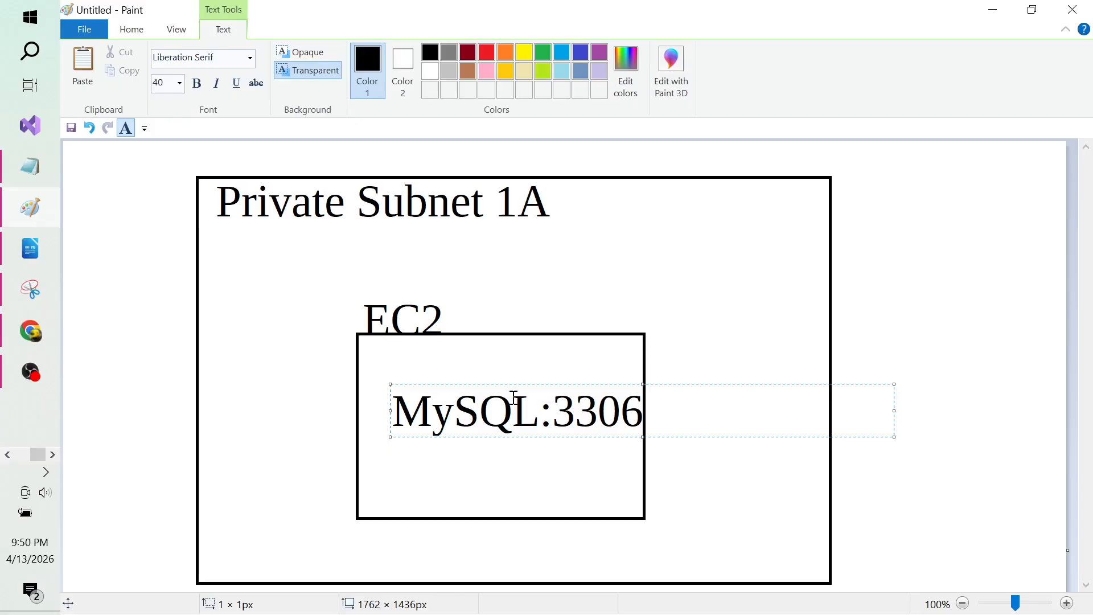
{"action": "left_click", "coordinate": [773, 358]}
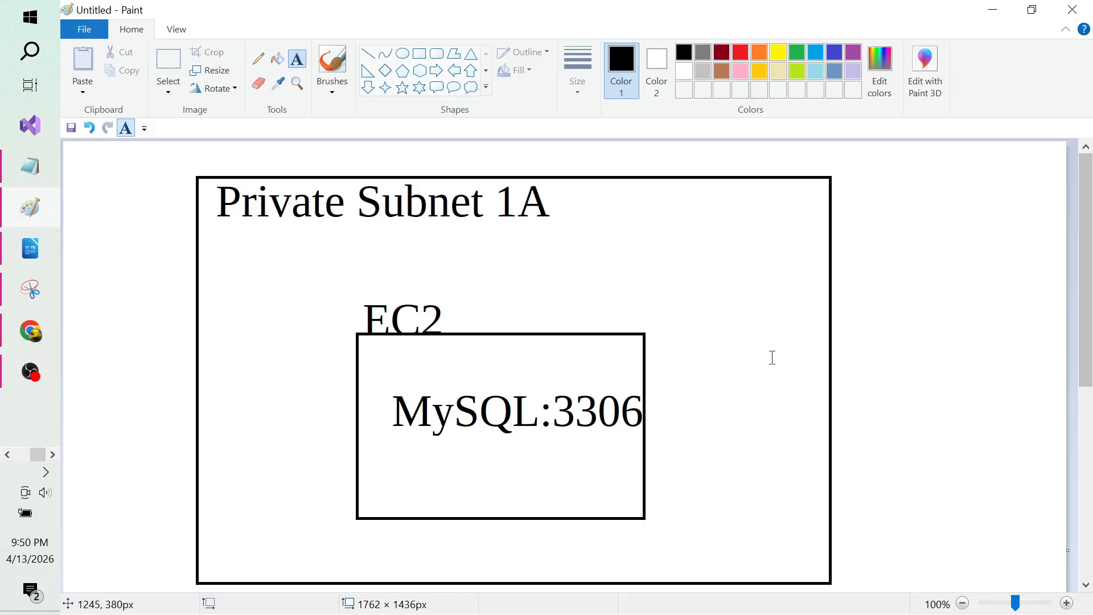
{"action": "key", "text": "alt+Tab"}
{"action": "key", "text": "alt+Tab"}
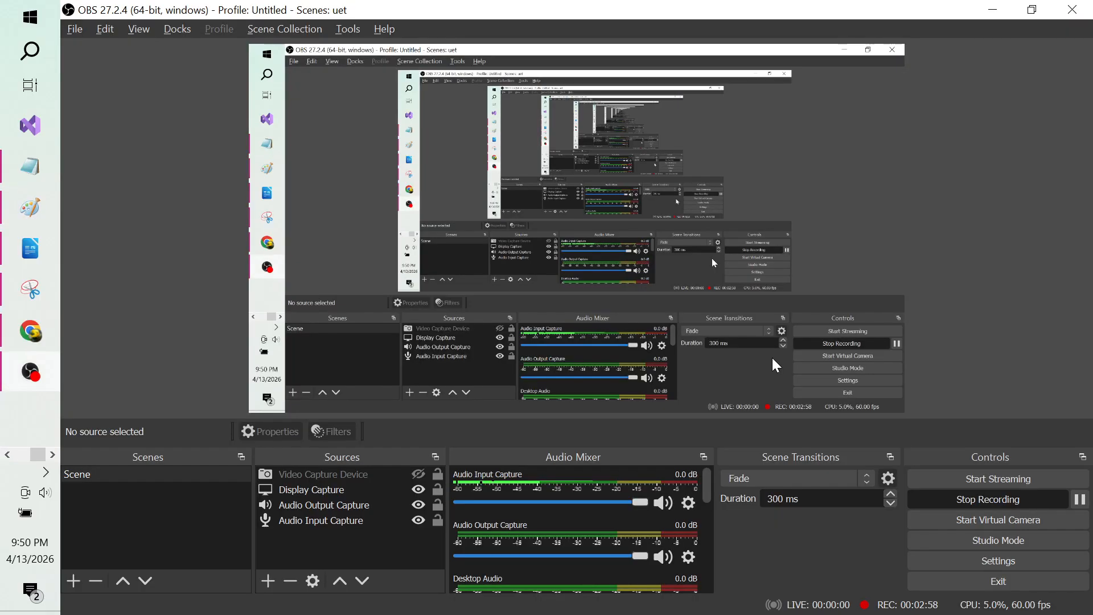
Step: Switch from OBS Studio back to the Paint subnet diagram
{"action": "key", "text": "alt+Tab"}
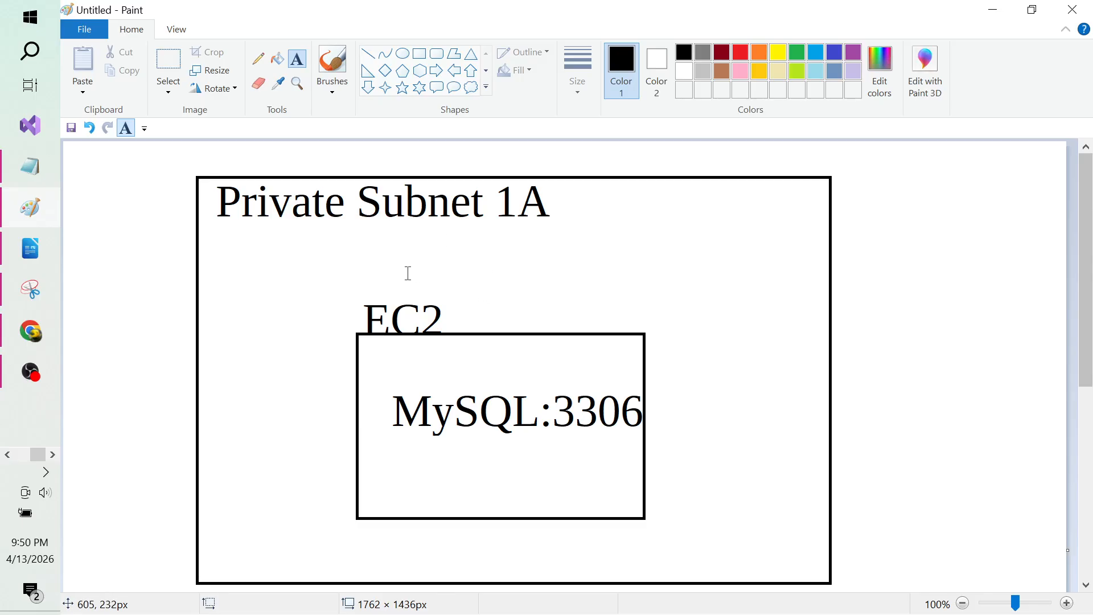
Step: Type the two-line note 'Security Group (Firewall)' / 'inbound rule : 3306' near EC2
{"action": "left_click", "coordinate": [510, 270]}
{"action": "type", "text": "Sec"}
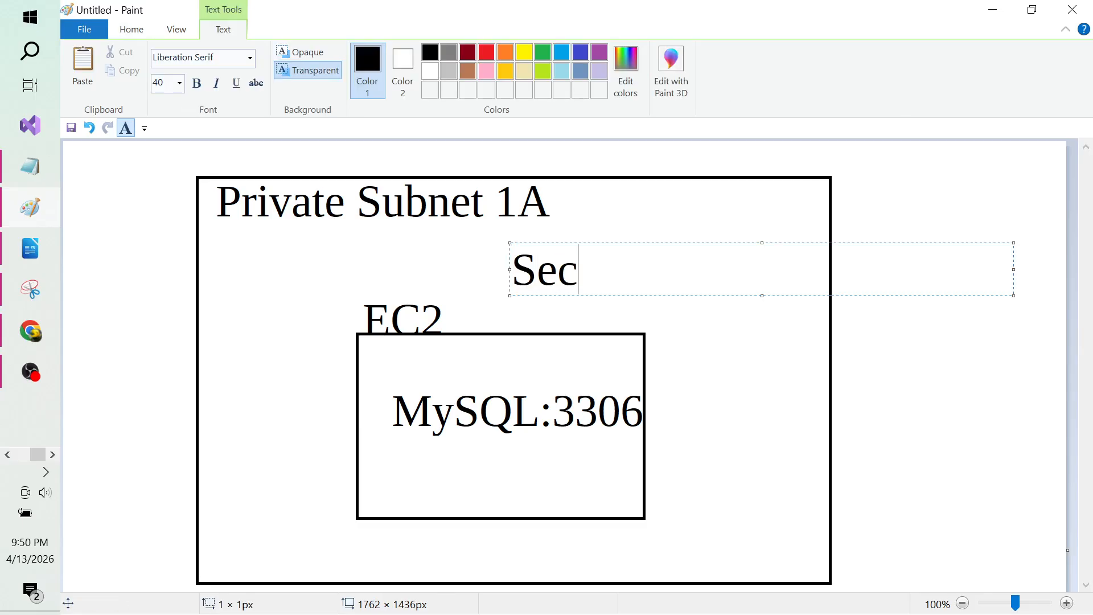
{"action": "type", "text": "urity Group "}
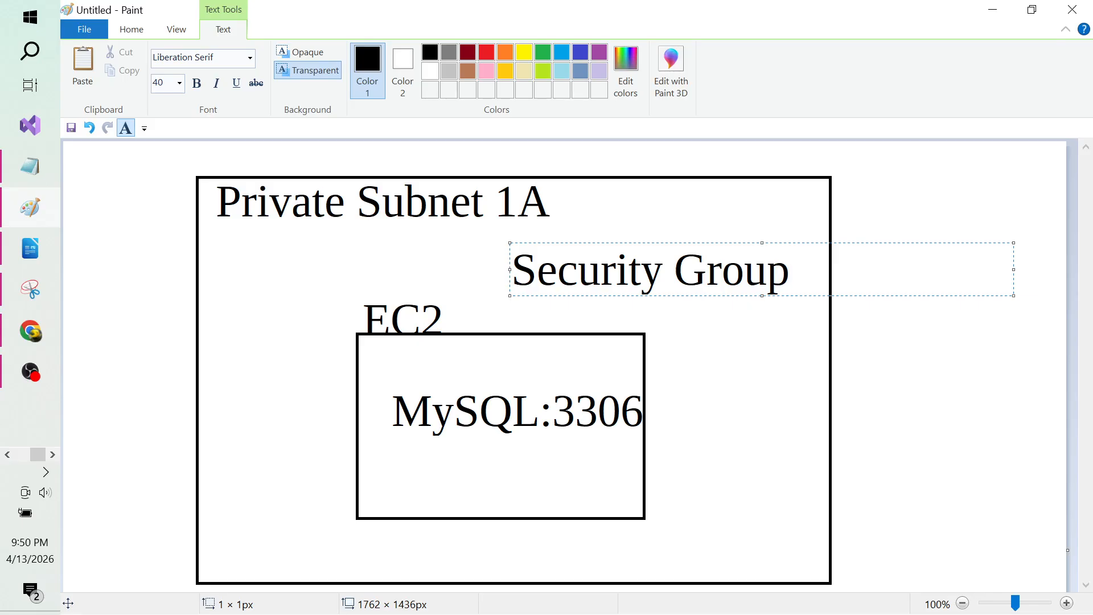
{"action": "type", "text": "(Fire)"}
{"action": "key", "text": "Left"}
{"action": "type", "text": "Fire"}
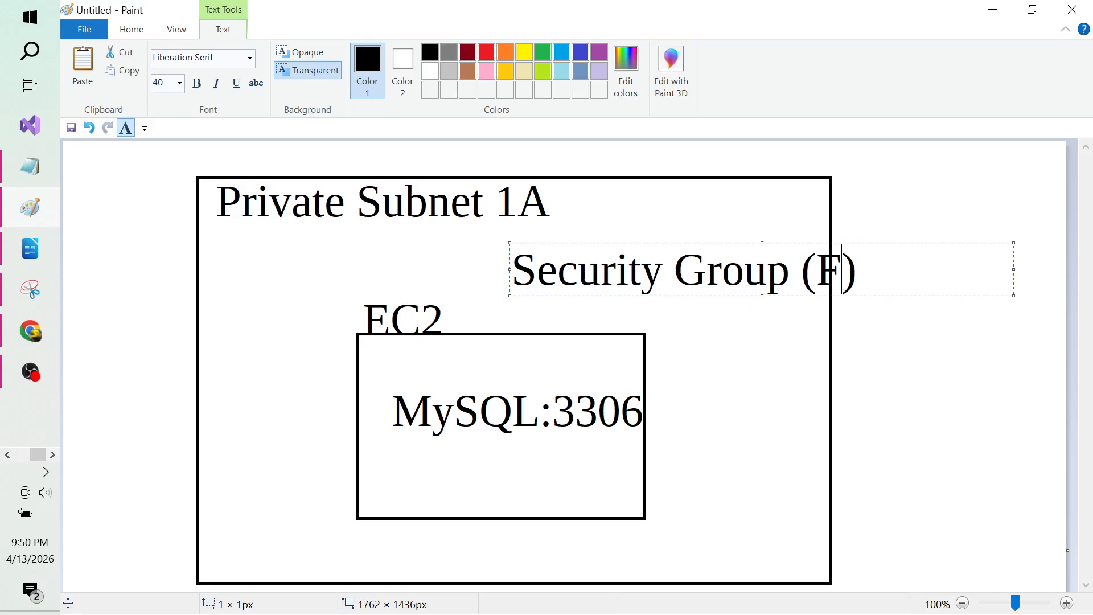
{"action": "type", "text": "wall"}
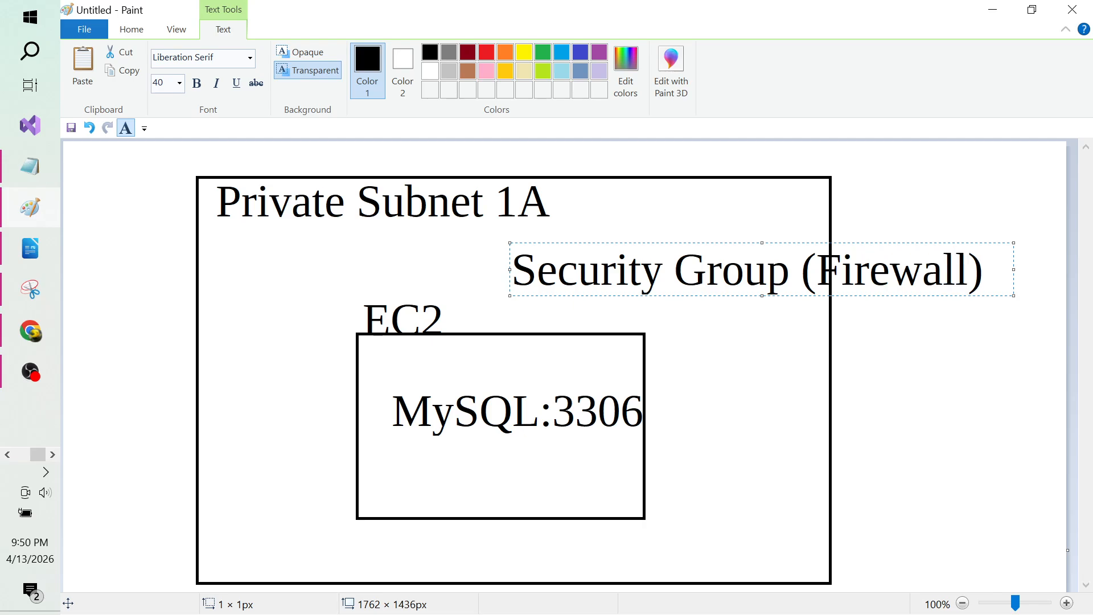
{"action": "key", "text": "End"}
{"action": "key", "text": "Return"}
{"action": "type", "text": "inbound ril"}
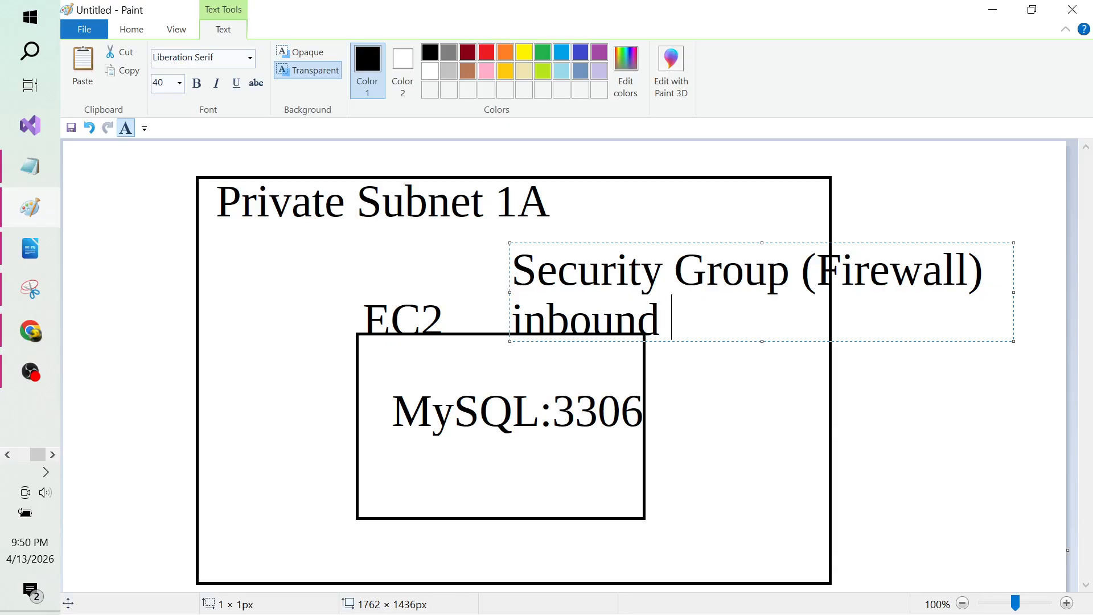
{"action": "key", "text": "BackSpace"}
{"action": "key", "text": "BackSpace"}
{"action": "type", "text": "ule "}
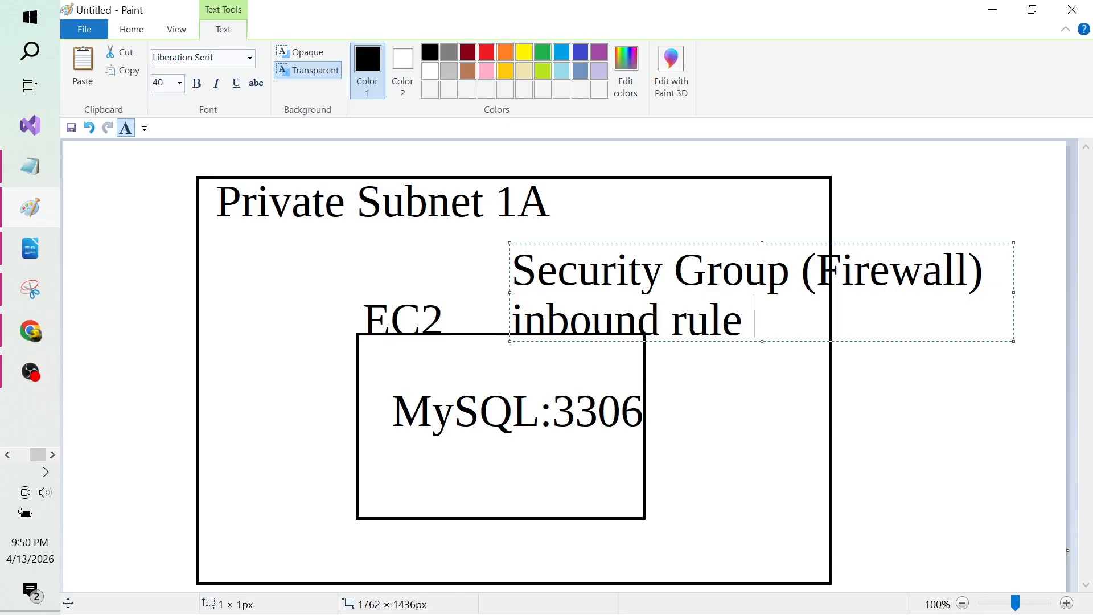
{"action": "type", "text": ": 3306"}
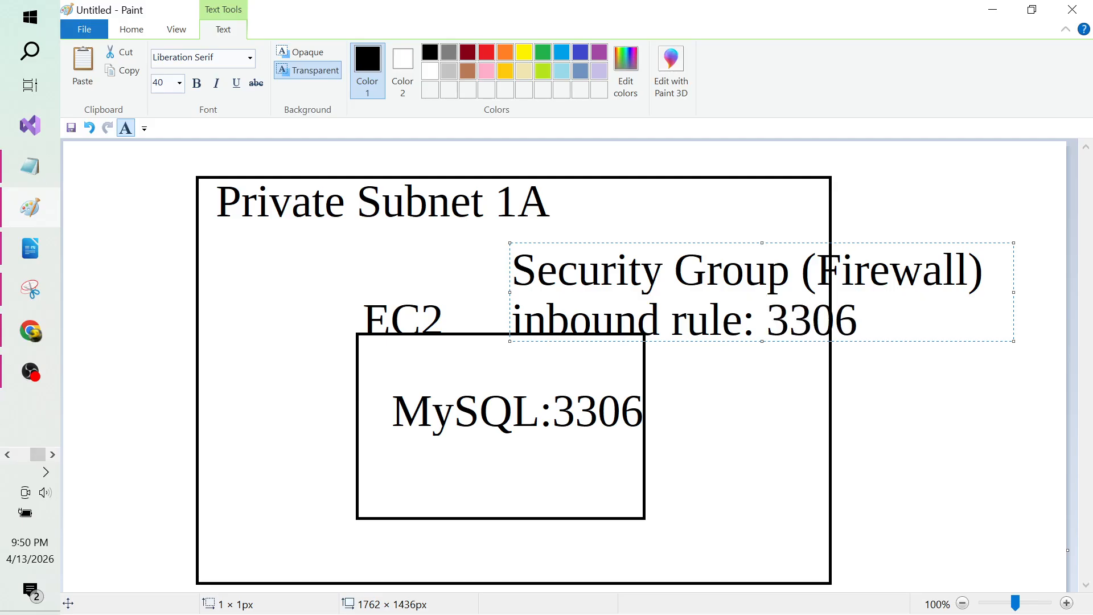
{"action": "key", "text": "Return"}
Step: Select the whole subnet diagram and scale it down toward the lower-left corner
{"action": "left_click", "coordinate": [944, 439]}
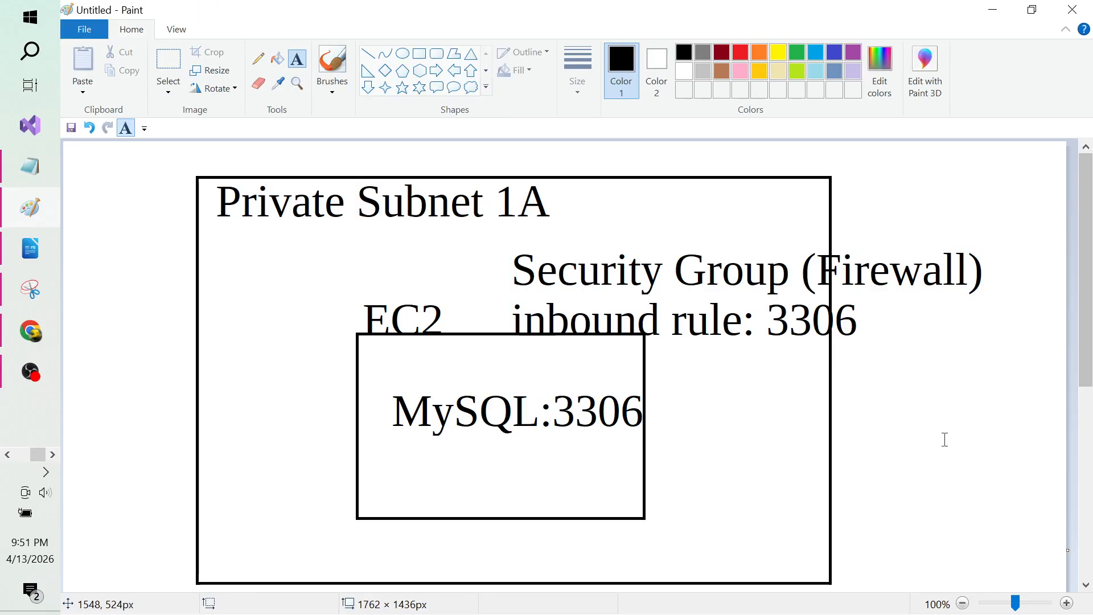
{"action": "left_click", "coordinate": [175, 58]}
{"action": "left_click_drag", "start_coordinate": [187, 153], "coordinate": [992, 588]}
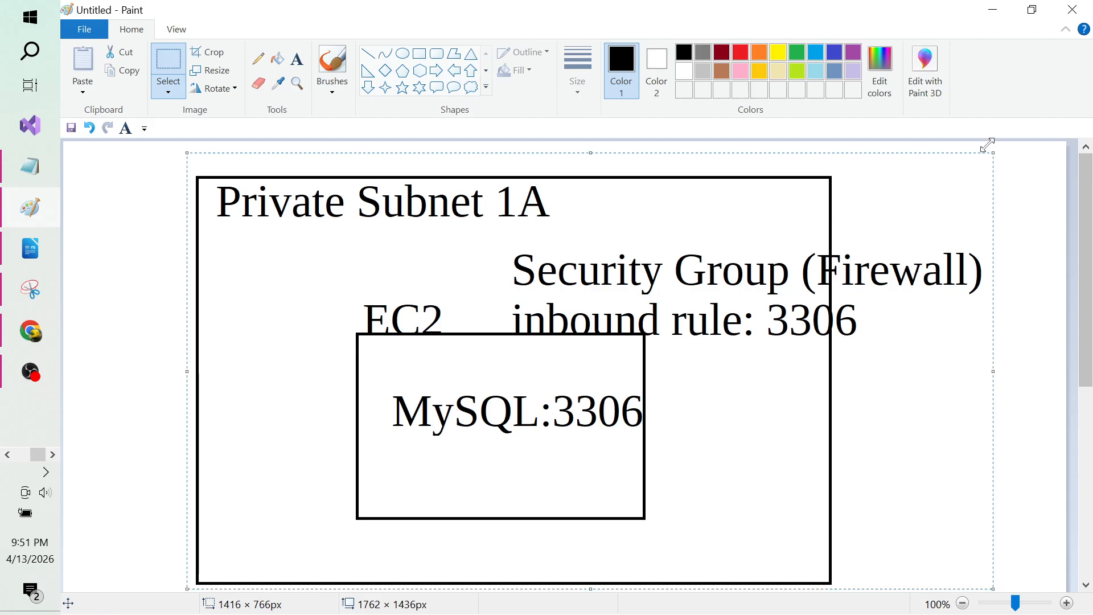
{"action": "left_click_drag", "start_coordinate": [987, 148], "coordinate": [486, 378]}
{"action": "left_click", "coordinate": [665, 444]}
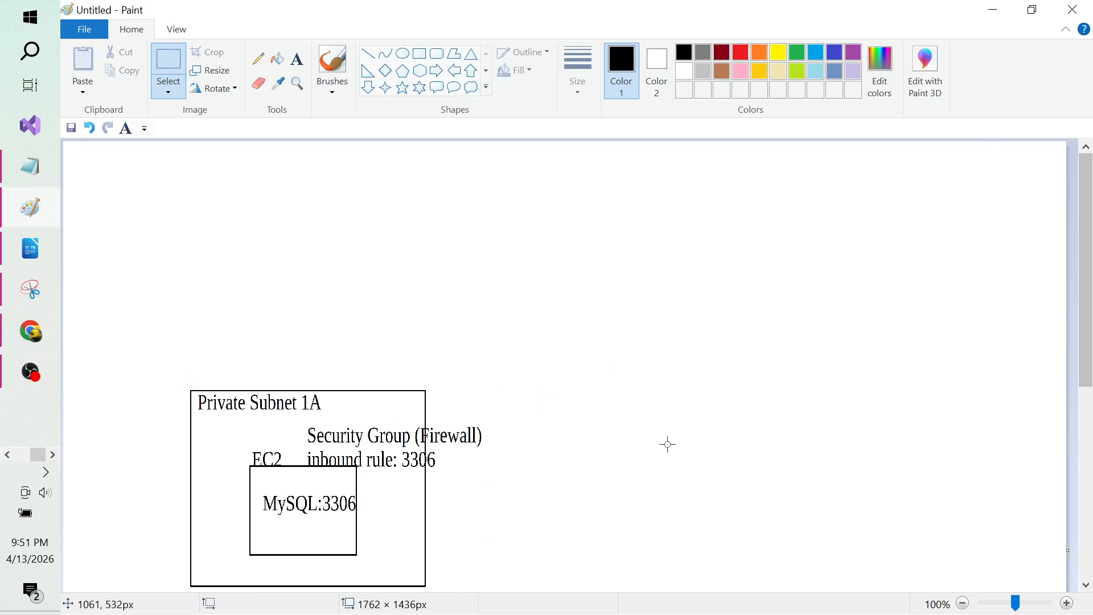
Step: Draw a new box in the top area with a smaller dark-red box inside it
{"action": "left_click", "coordinate": [426, 59]}
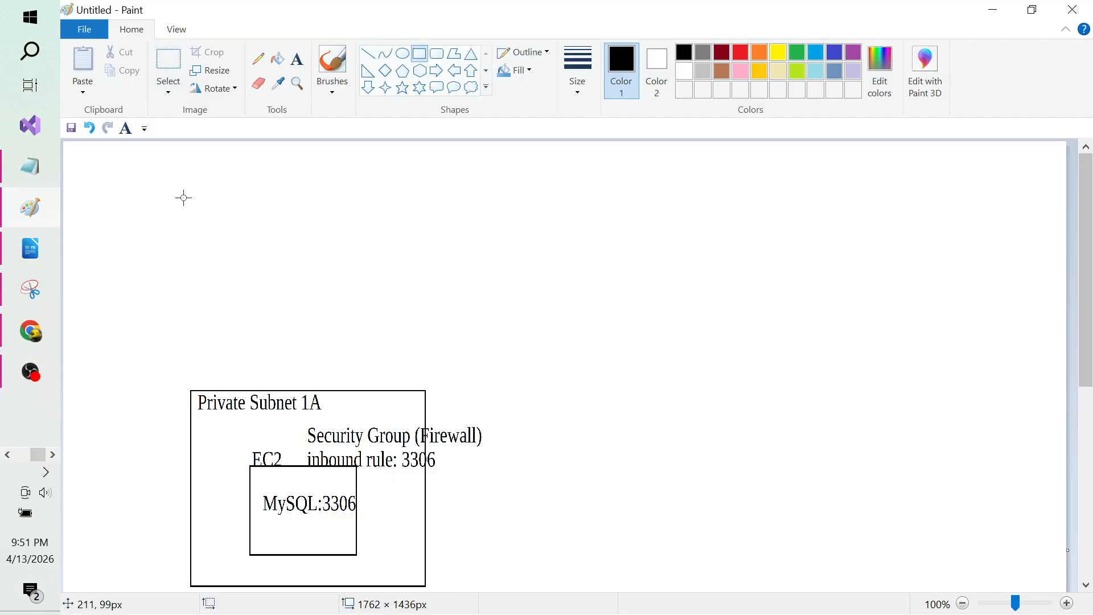
{"action": "mouse_move", "coordinate": [166, 183]}
{"action": "left_mouse_down"}
{"action": "mouse_move", "coordinate": [361, 300]}
{"action": "mouse_move", "coordinate": [443, 321]}
{"action": "left_mouse_up"}
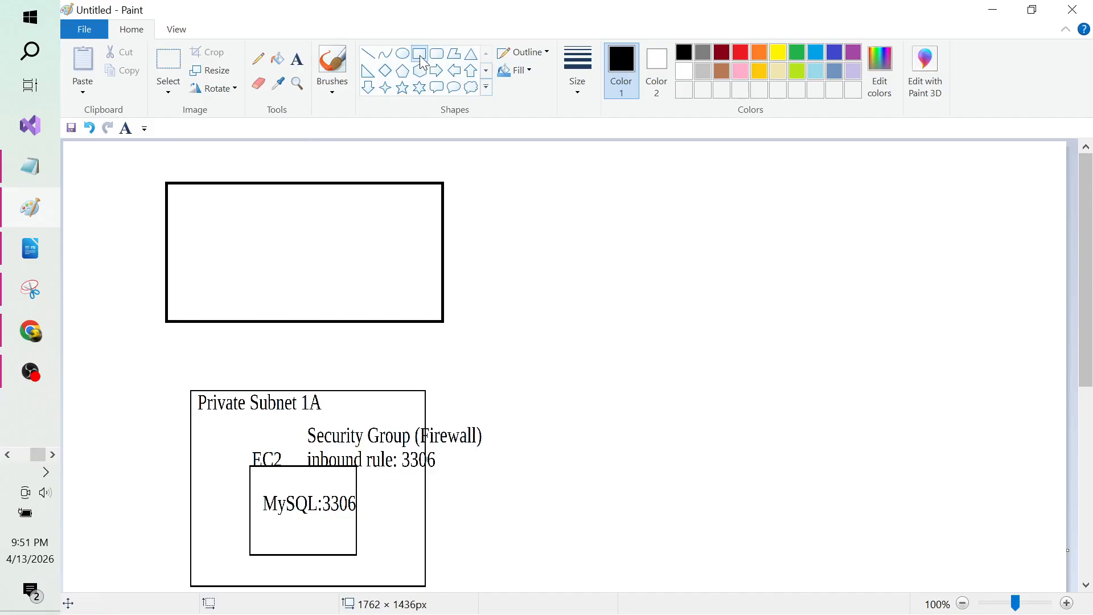
{"action": "left_click_drag", "start_coordinate": [254, 221], "coordinate": [356, 275]}
{"action": "left_click", "coordinate": [723, 53]}
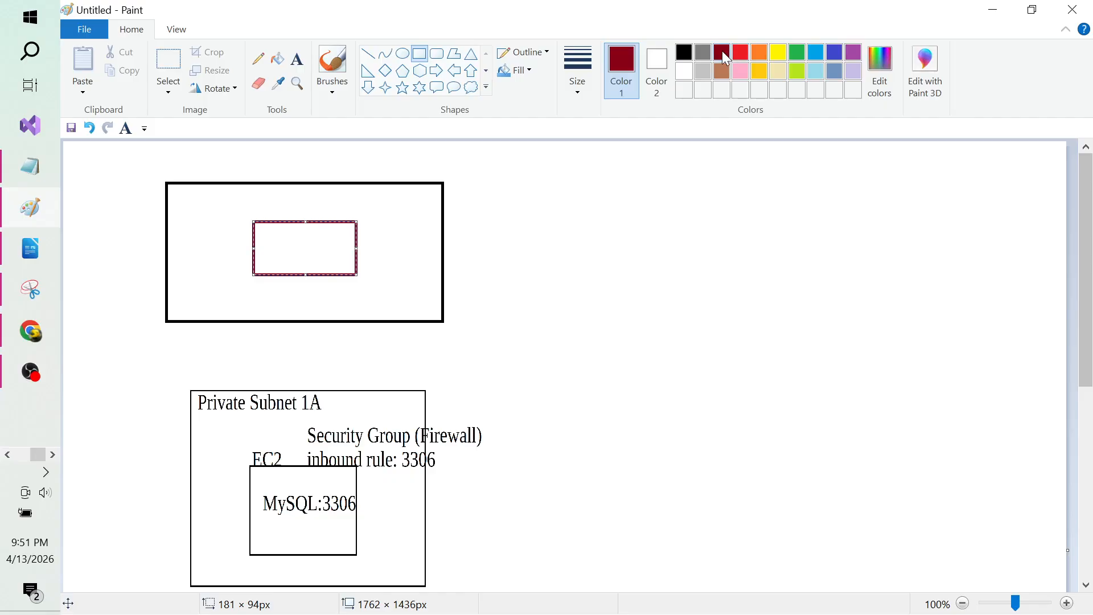
{"action": "left_click", "coordinate": [556, 298]}
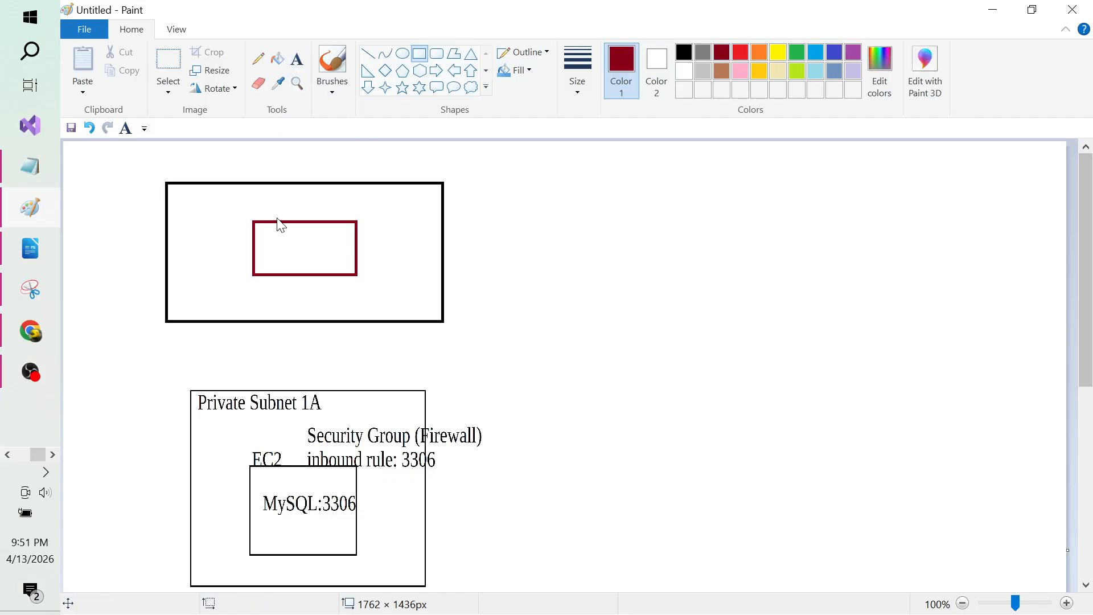
Step: Label the red box 'Website' inside and 'EC2' at its top
{"action": "left_click", "coordinate": [297, 59]}
{"action": "left_click", "coordinate": [303, 67]}
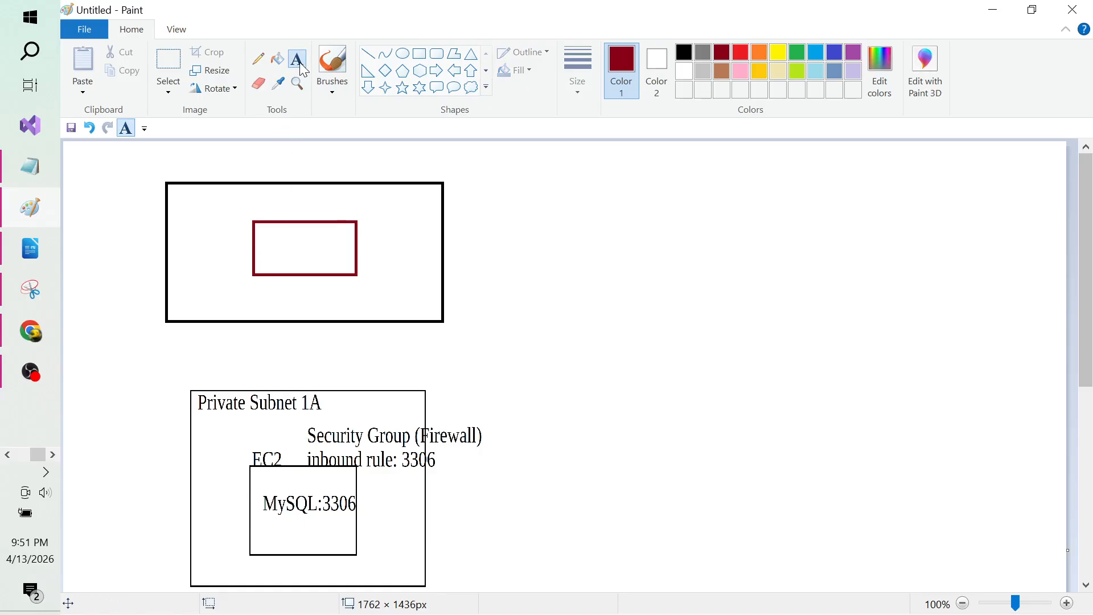
{"action": "left_click", "coordinate": [273, 249]}
{"action": "type", "text": "Website"}
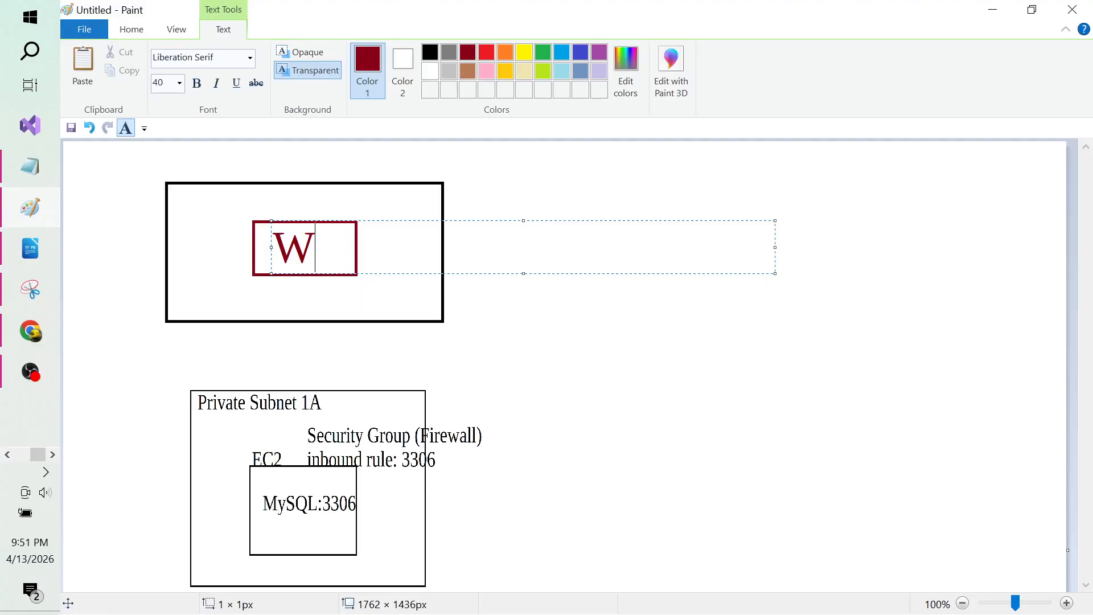
{"action": "left_click", "coordinate": [620, 348]}
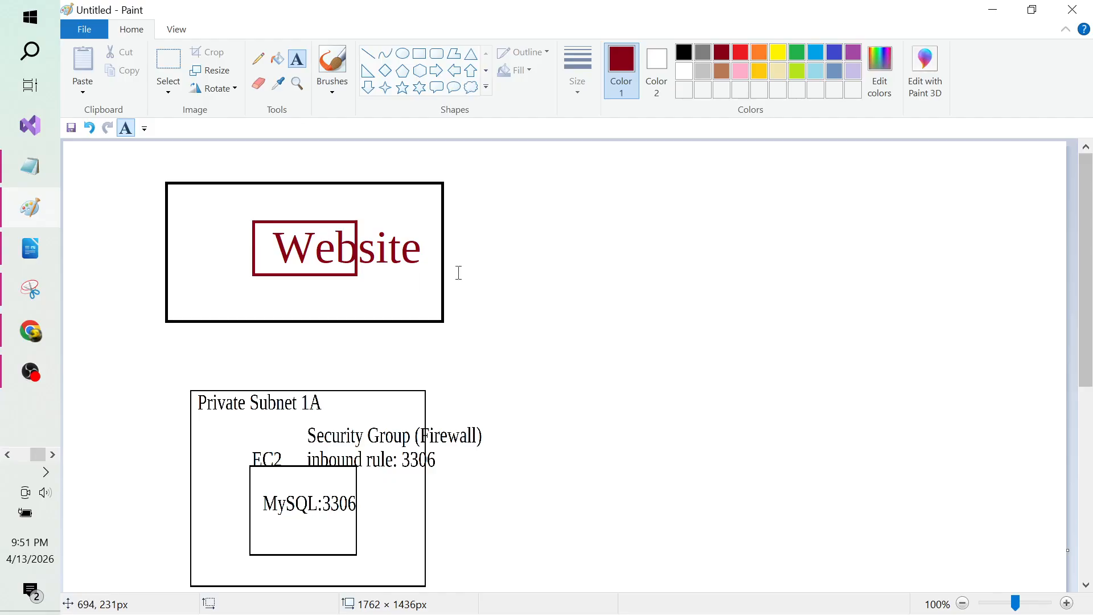
{"action": "left_click", "coordinate": [263, 198]}
{"action": "type", "text": "EC2"}
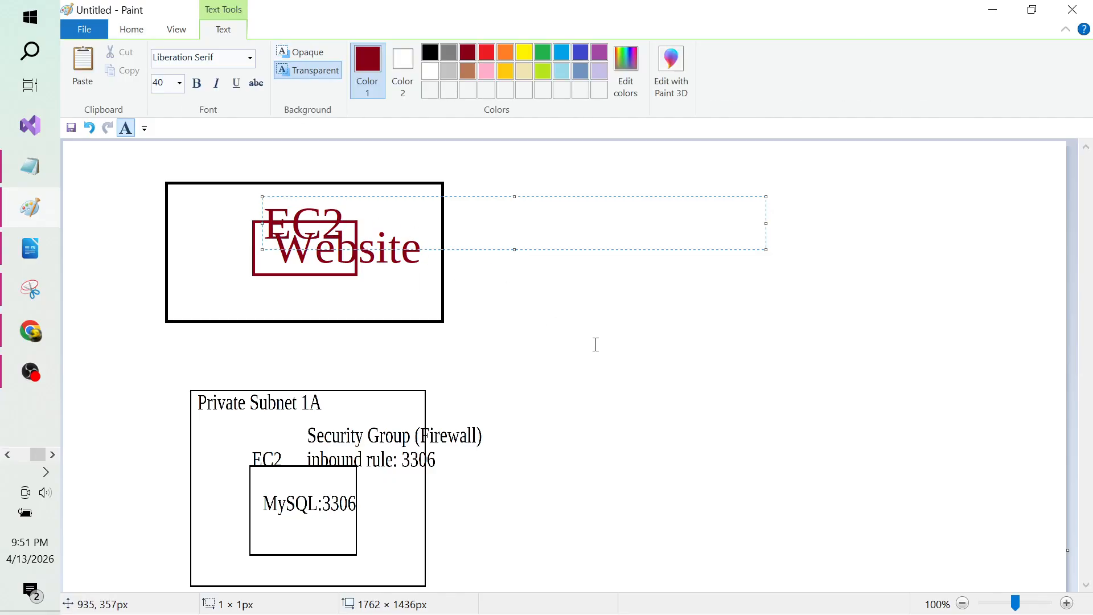
{"action": "left_click", "coordinate": [647, 357]}
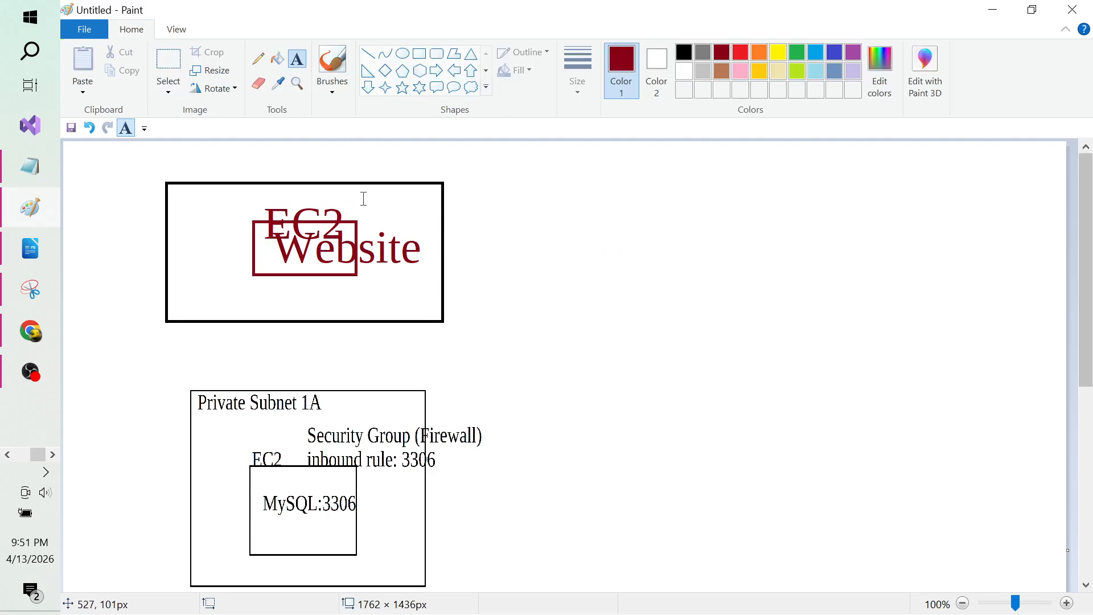
{"action": "left_click", "coordinate": [393, 190]}
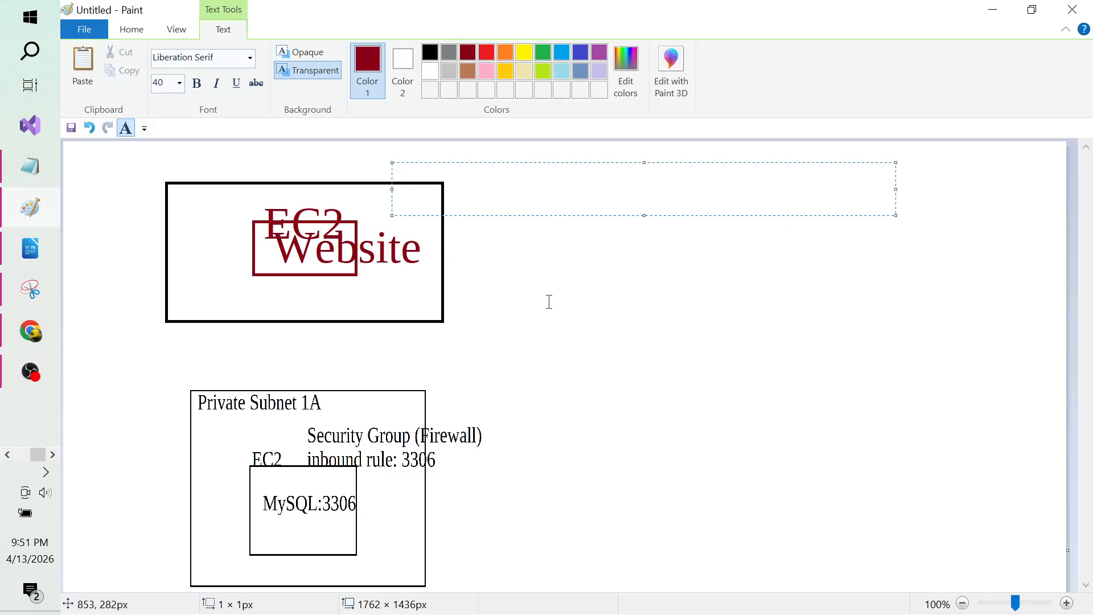
{"action": "left_click", "coordinate": [361, 163]}
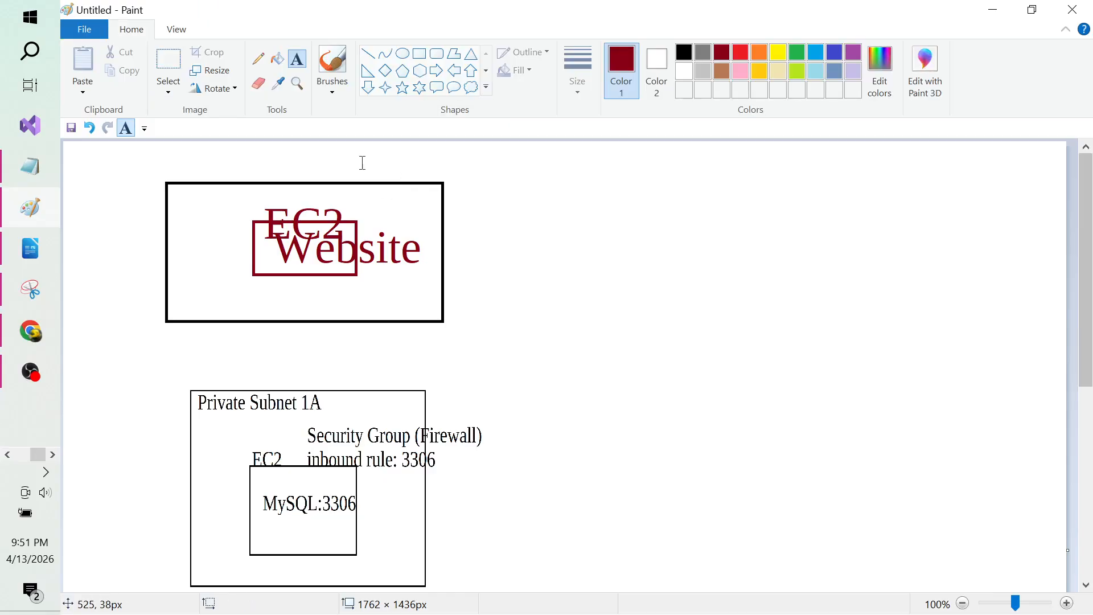
{"action": "left_click", "coordinate": [420, 54]}
Step: Draw a large black rectangle enclosing the entire diagram
{"action": "left_click_drag", "start_coordinate": [129, 148], "coordinate": [1066, 598]}
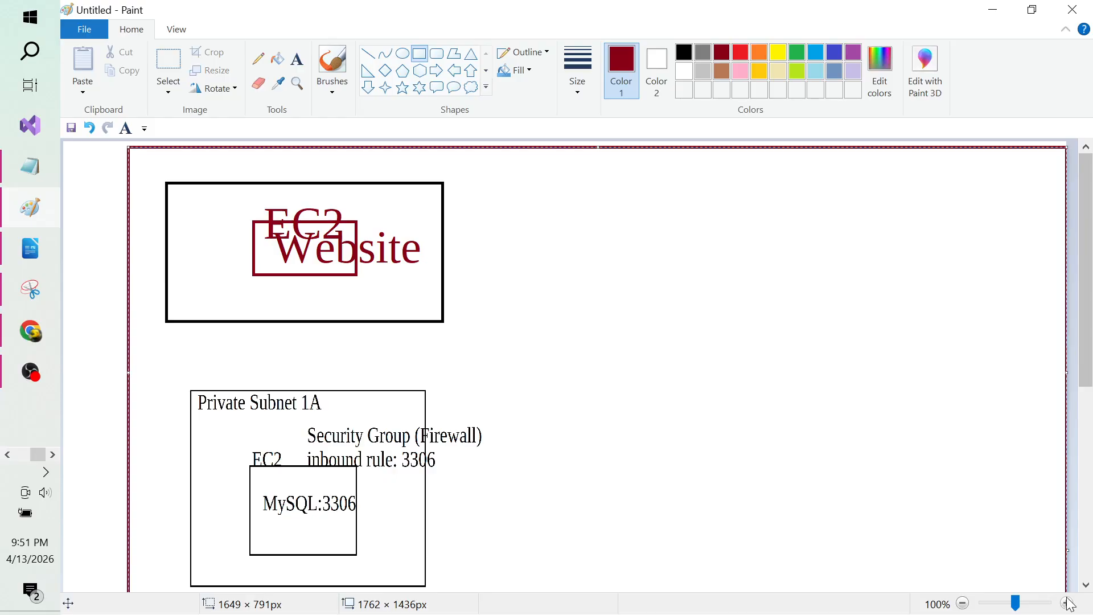
{"action": "left_click", "coordinate": [684, 53]}
{"action": "mouse_move", "coordinate": [1085, 303]}
{"action": "left_mouse_down"}
{"action": "mouse_move", "coordinate": [1089, 342]}
{"action": "mouse_move", "coordinate": [1089, 300]}
{"action": "left_mouse_up"}
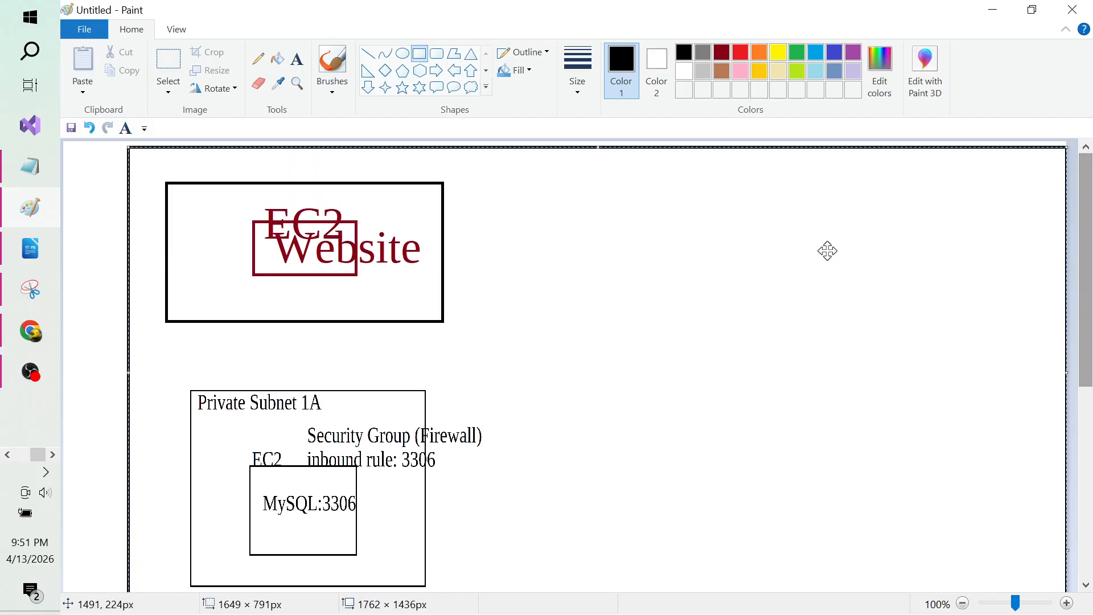
Step: Label the enclosing rectangle '10.1.0.0/16' at its top-left corner
{"action": "left_click", "coordinate": [297, 62]}
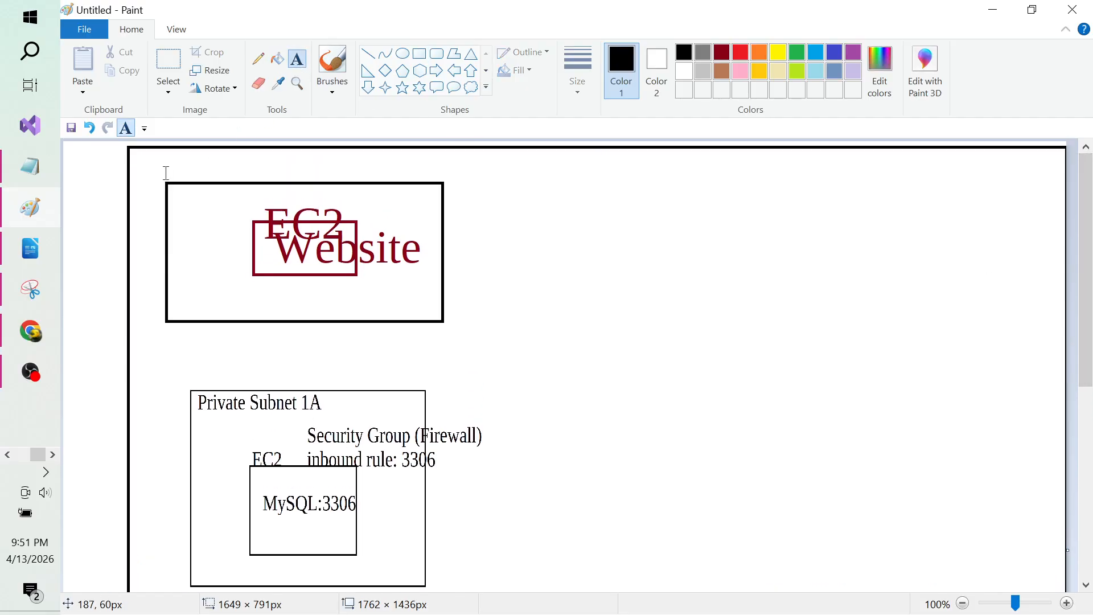
{"action": "left_click", "coordinate": [140, 142]}
{"action": "type", "text": "10"}
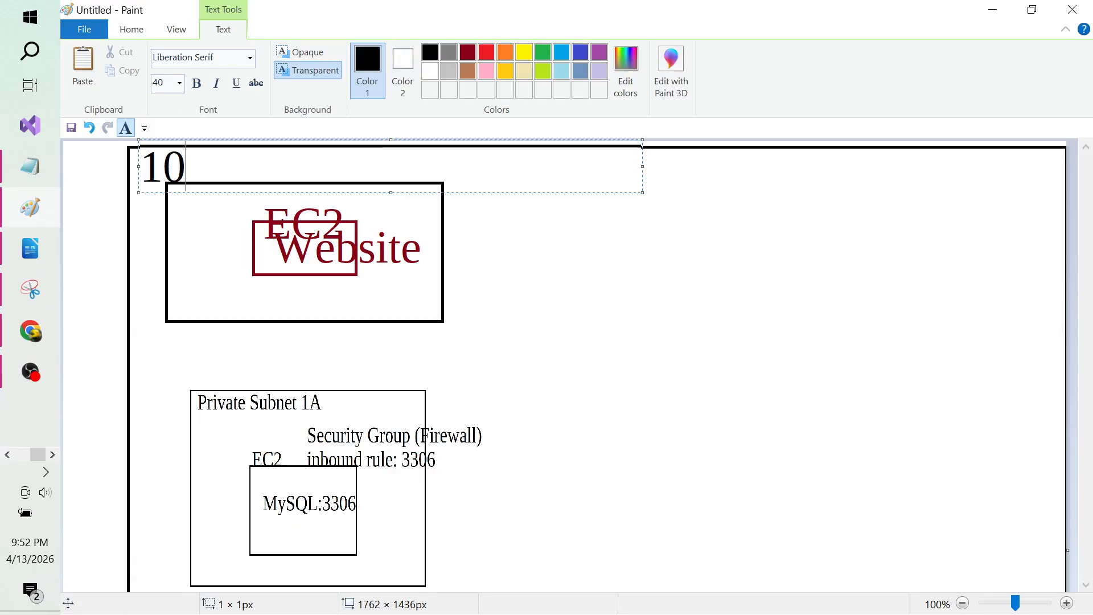
{"action": "type", "text": ".1.0."}
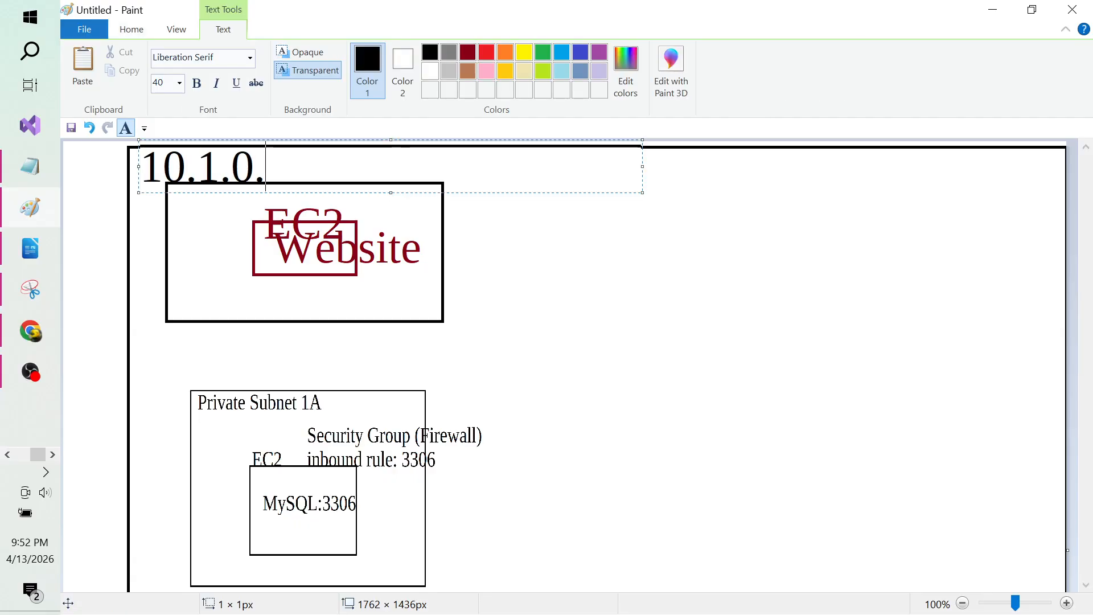
{"action": "type", "text": "0/16"}
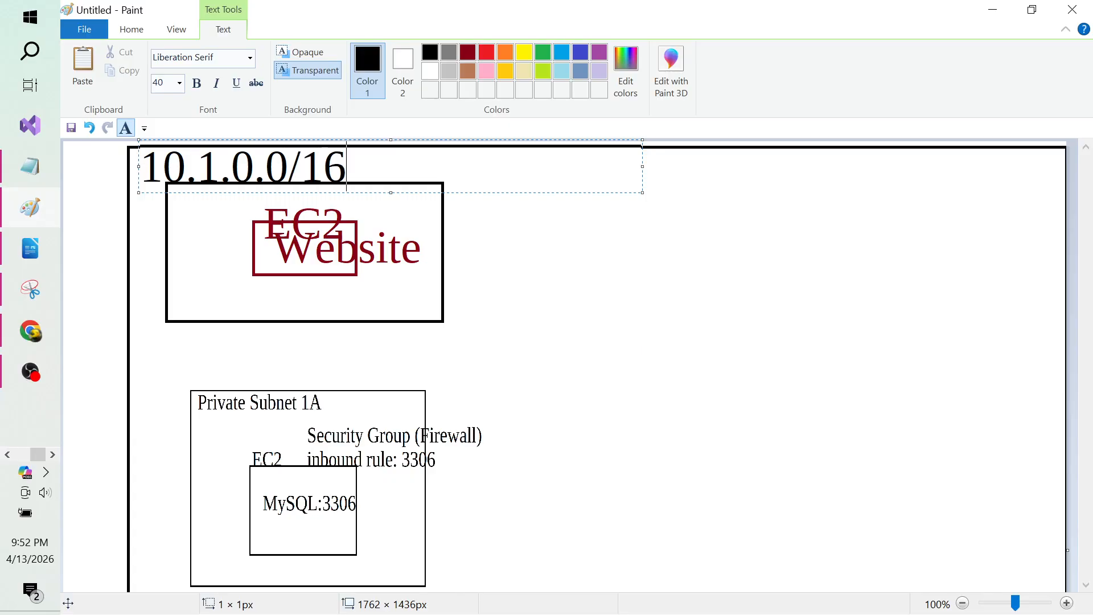
{"action": "left_click", "coordinate": [649, 296]}
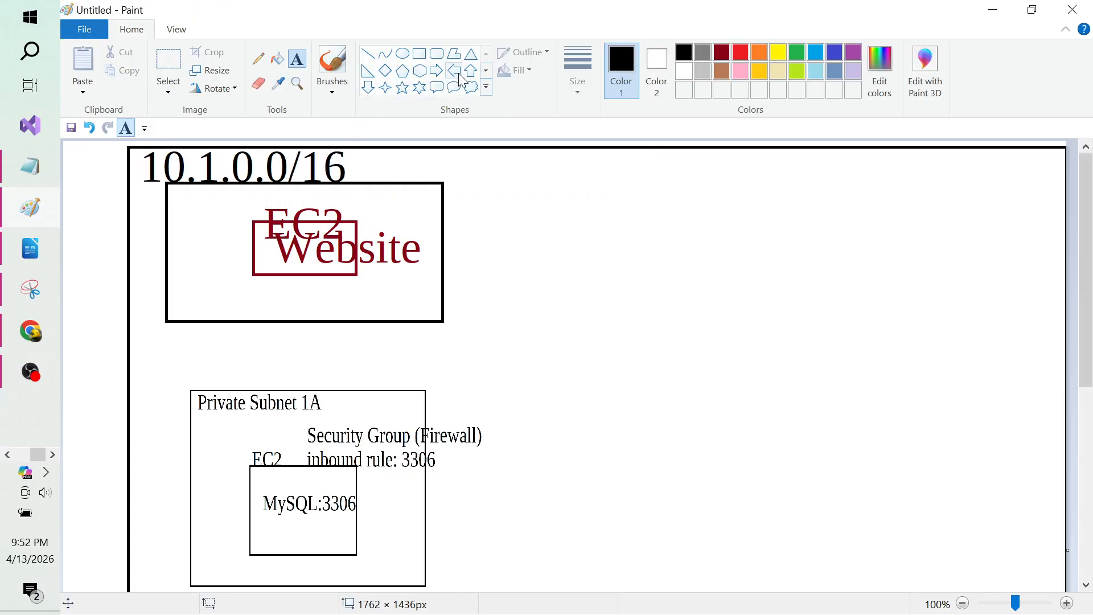
{"action": "left_click", "coordinate": [421, 53]}
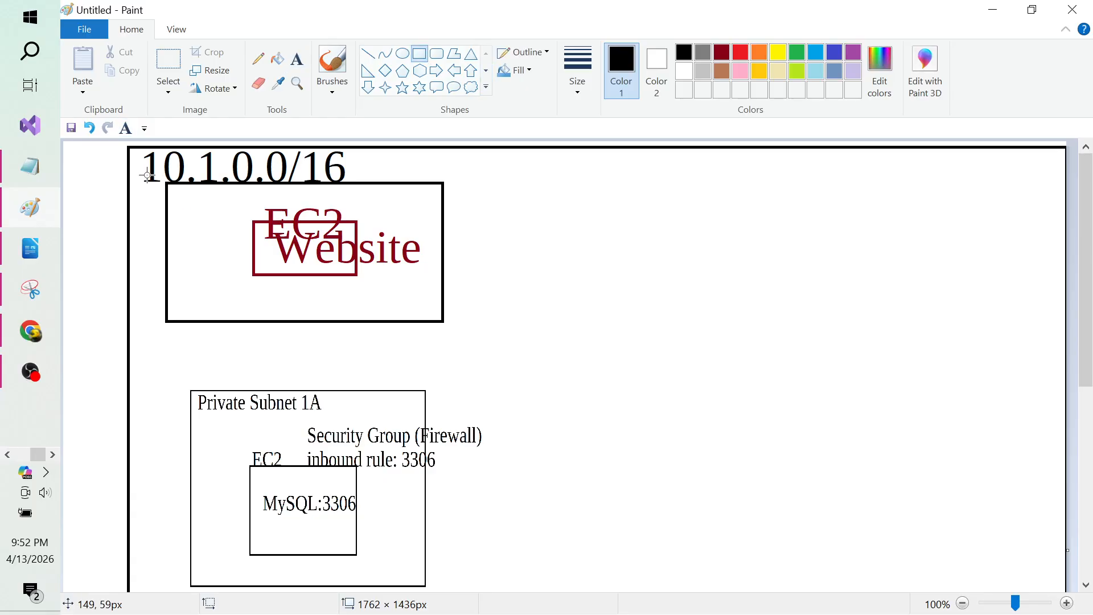
Step: Draw two tall rectangles in the VPC box and a vertical line from Website down to MySQL
{"action": "left_click_drag", "start_coordinate": [147, 182], "coordinate": [508, 596]}
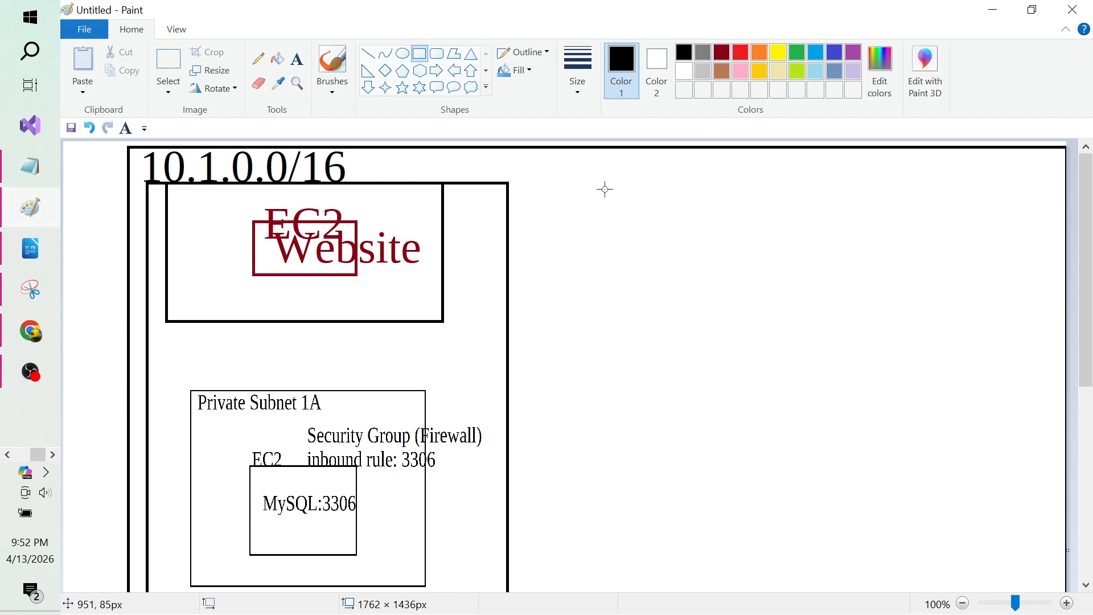
{"action": "left_click_drag", "start_coordinate": [604, 187], "coordinate": [1006, 611]}
{"action": "left_click", "coordinate": [1030, 365]}
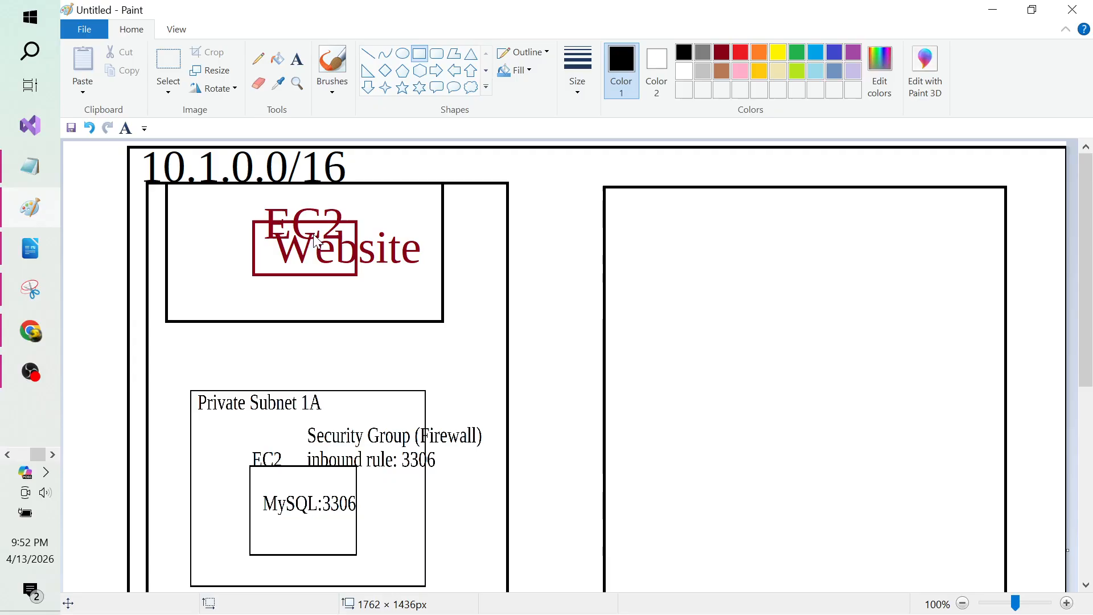
{"action": "left_click", "coordinate": [368, 53]}
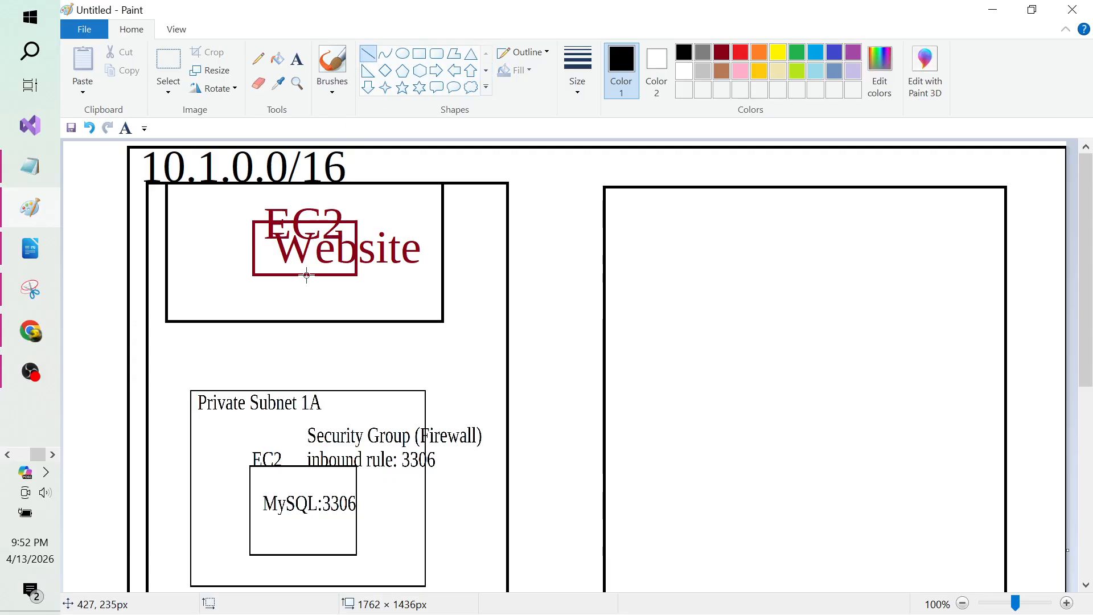
{"action": "left_click_drag", "start_coordinate": [305, 275], "coordinate": [308, 468]}
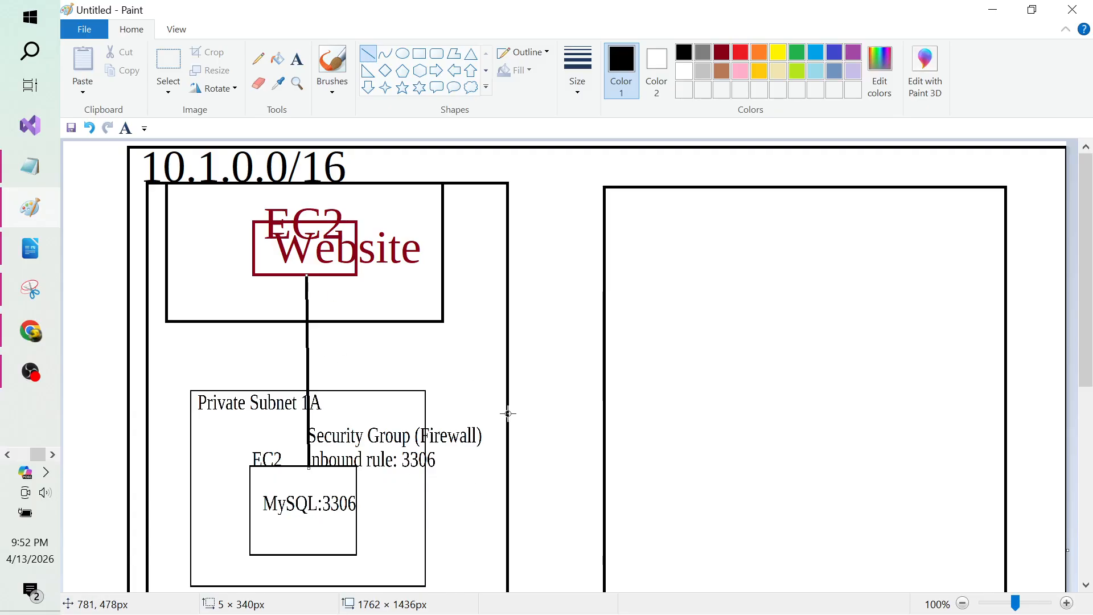
Step: Add a size-18 '10.1.0.0/16' label under the inbound rule text, then switch to the Notepad notes
{"action": "left_click", "coordinate": [297, 60]}
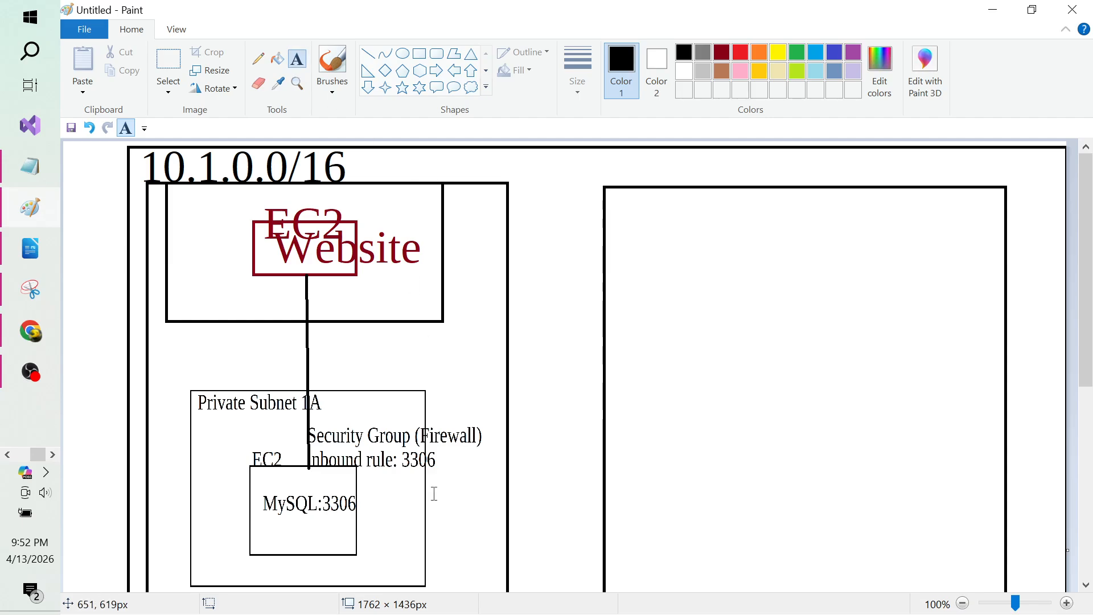
{"action": "left_click", "coordinate": [380, 484]}
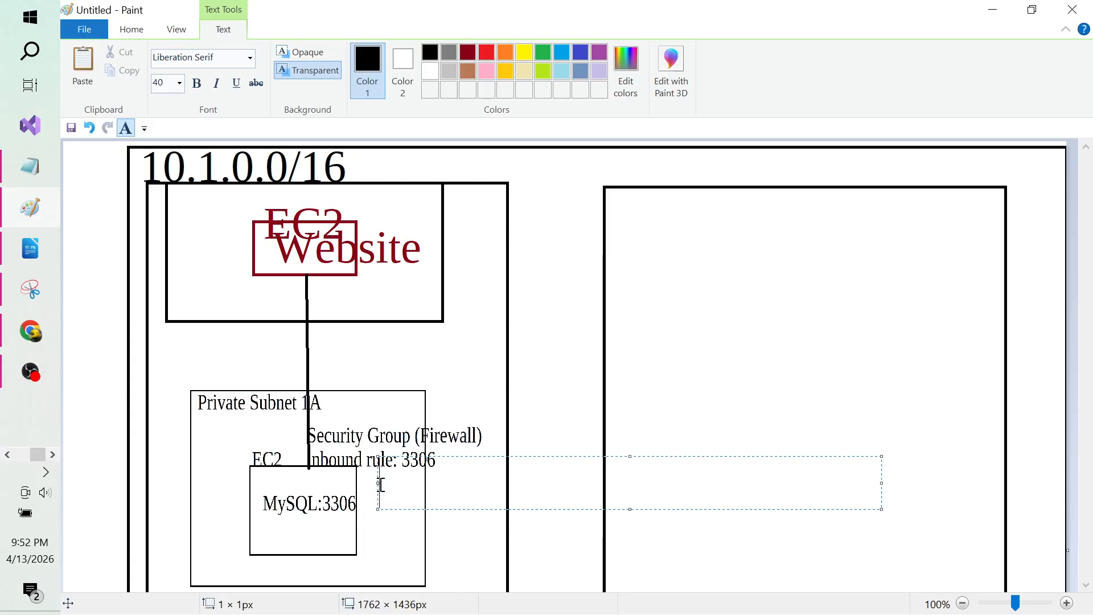
{"action": "type", "text": "10.1"}
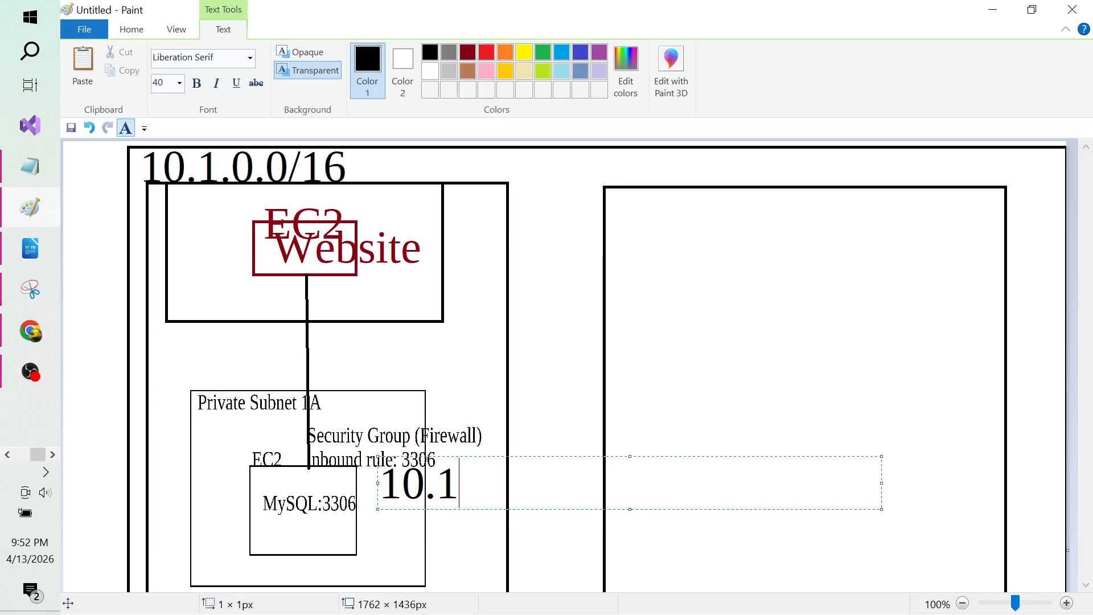
{"action": "type", "text": ".0.0/16"}
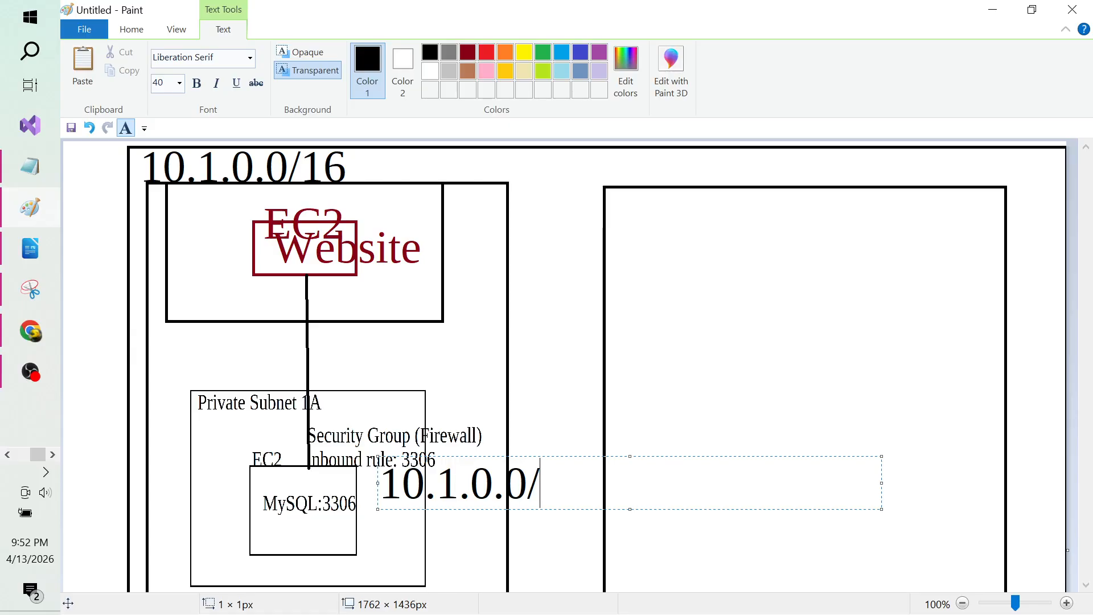
{"action": "key", "text": "shift+Left"}
{"action": "key", "text": "shift+Left"}
{"action": "key", "text": "shift+Left"}
{"action": "key", "text": "shift+Left"}
{"action": "key", "text": "shift+Left"}
{"action": "key", "text": "shift+Left"}
{"action": "key", "text": "shift+Left"}
{"action": "key", "text": "shift+Left"}
{"action": "key", "text": "shift+Left"}
{"action": "key", "text": "shift+Left"}
{"action": "key", "text": "shift+Left"}
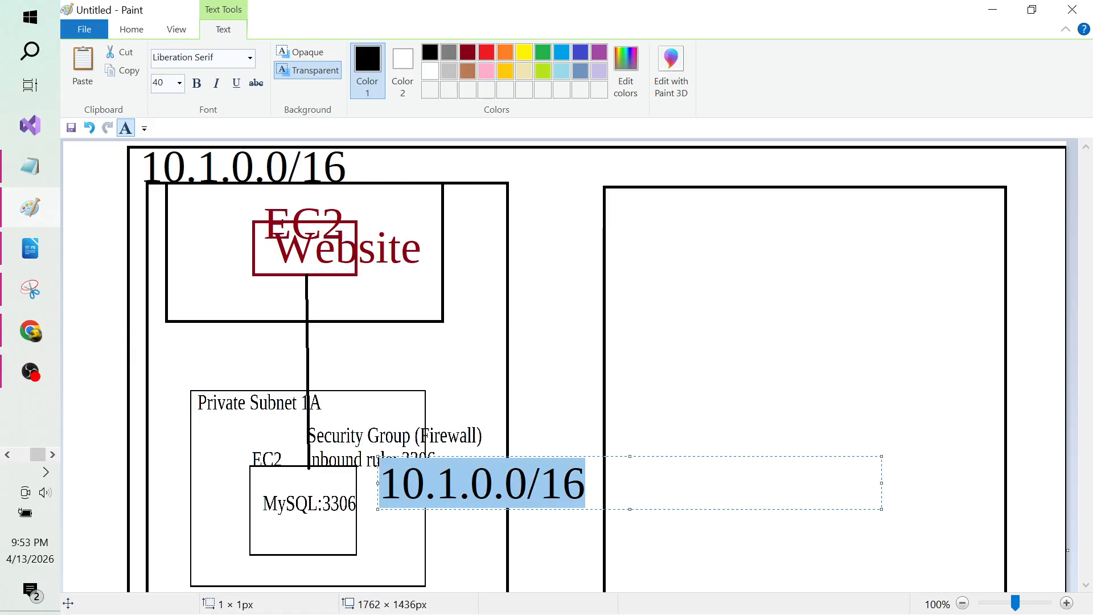
{"action": "left_click", "coordinate": [180, 83]}
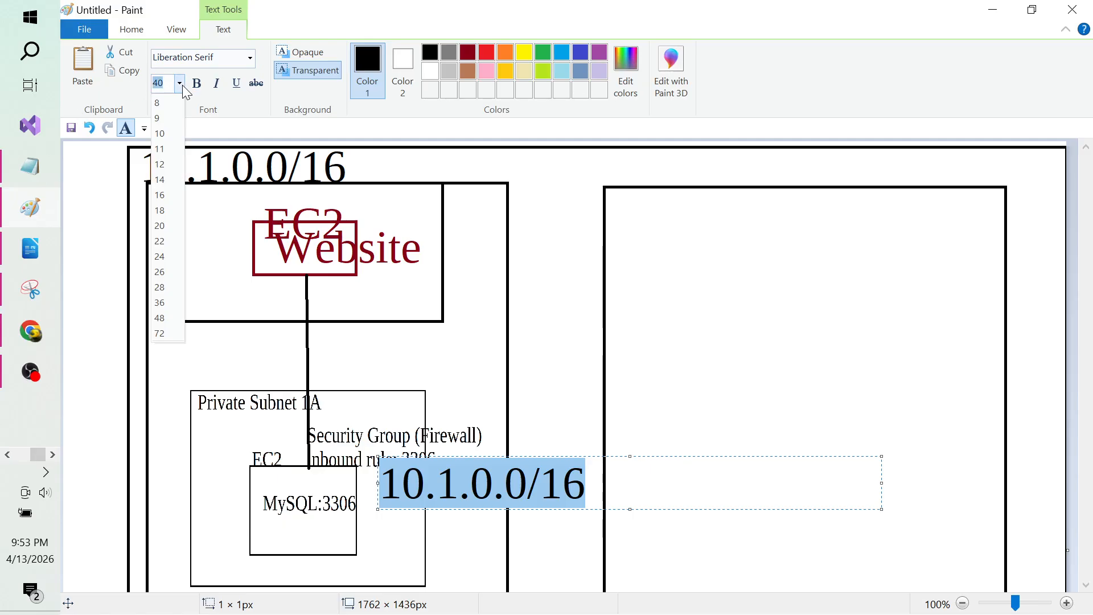
{"action": "left_click", "coordinate": [166, 212]}
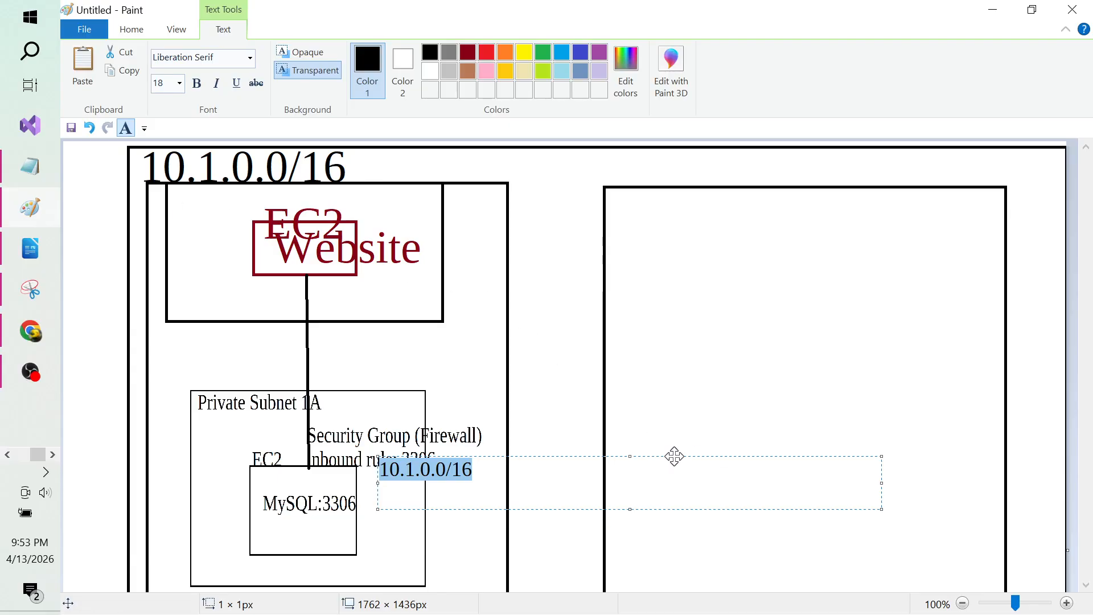
{"action": "left_click_drag", "start_coordinate": [628, 455], "coordinate": [628, 468]}
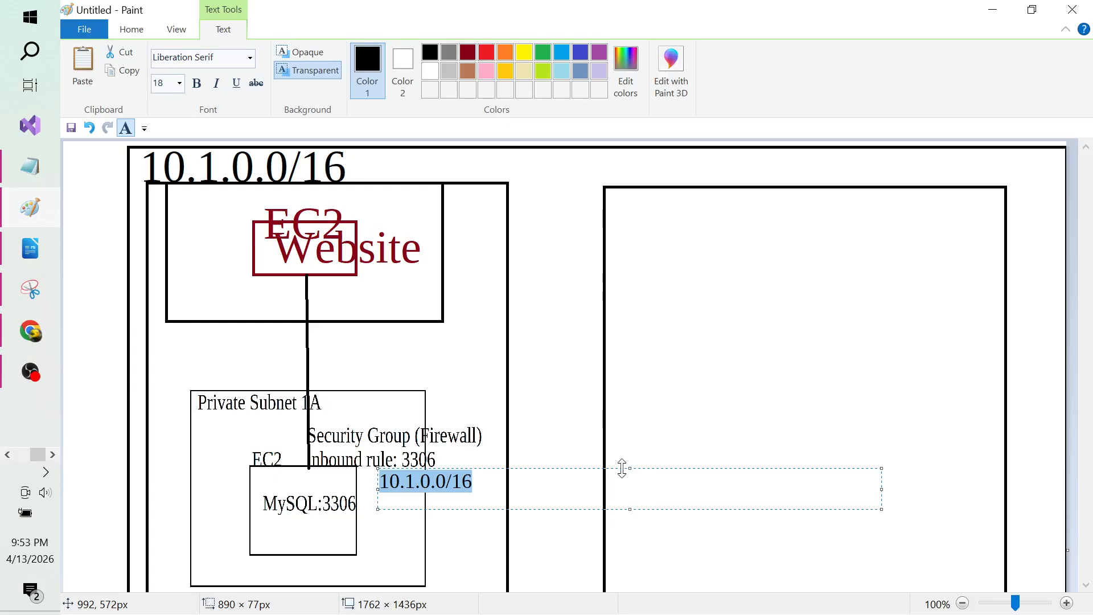
{"action": "left_click", "coordinate": [692, 437]}
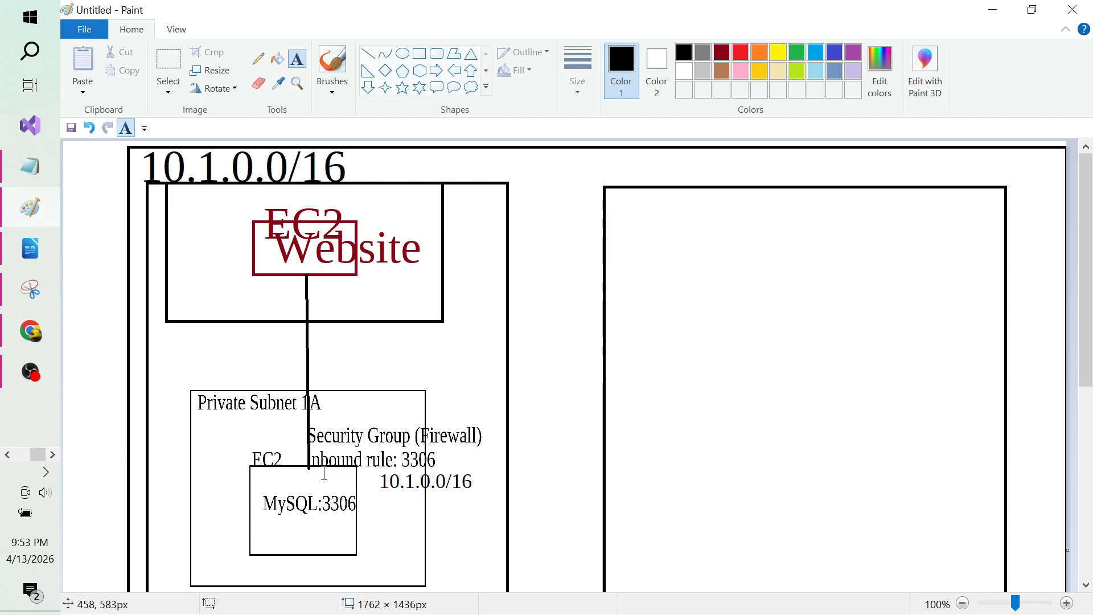
{"action": "key", "text": "alt+Tab"}
{"action": "key", "text": "alt+Tab"}
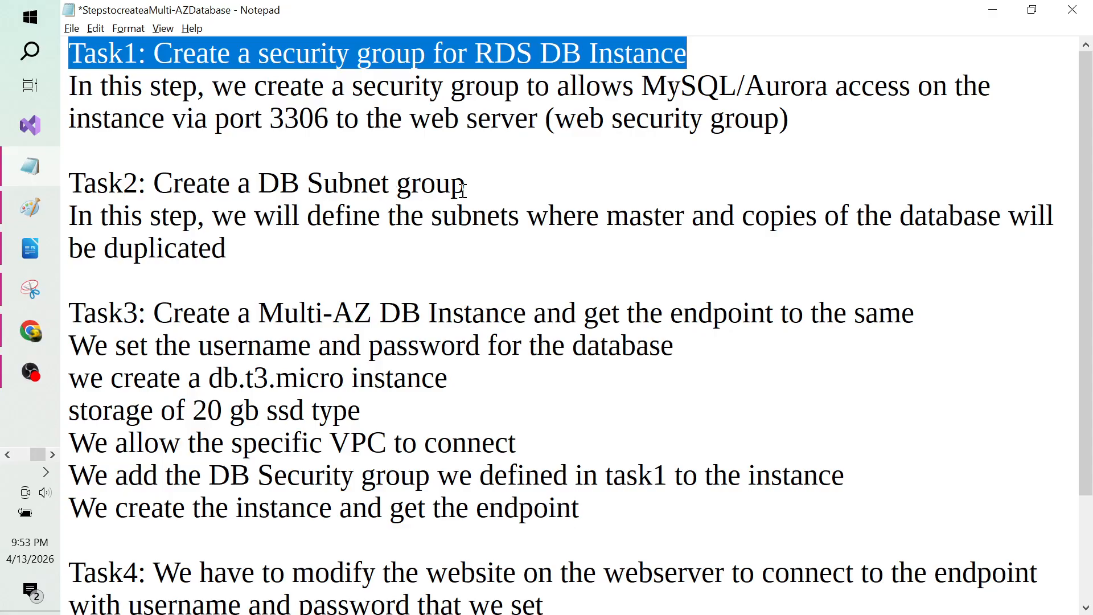
Step: Return to the Paint diagram and dismiss an empty text box in the right rectangle
{"action": "key", "text": "alt+Tab"}
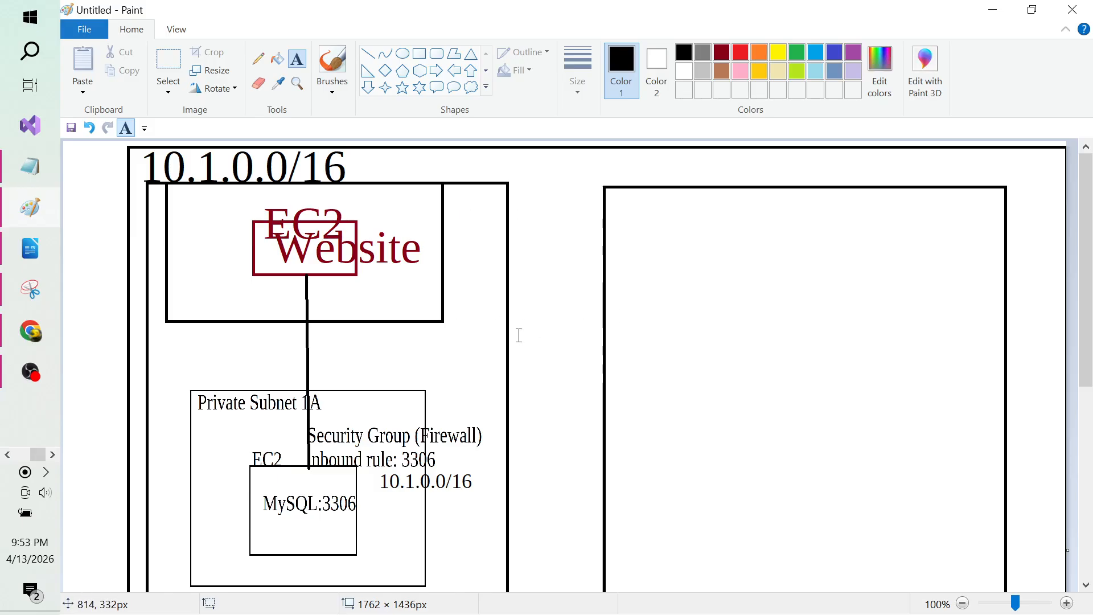
{"action": "left_click", "coordinate": [643, 255]}
{"action": "left_click", "coordinate": [532, 291]}
Step: Launch a new blank Paint window by searching Windows for pbrush
{"action": "left_click", "coordinate": [30, 51]}
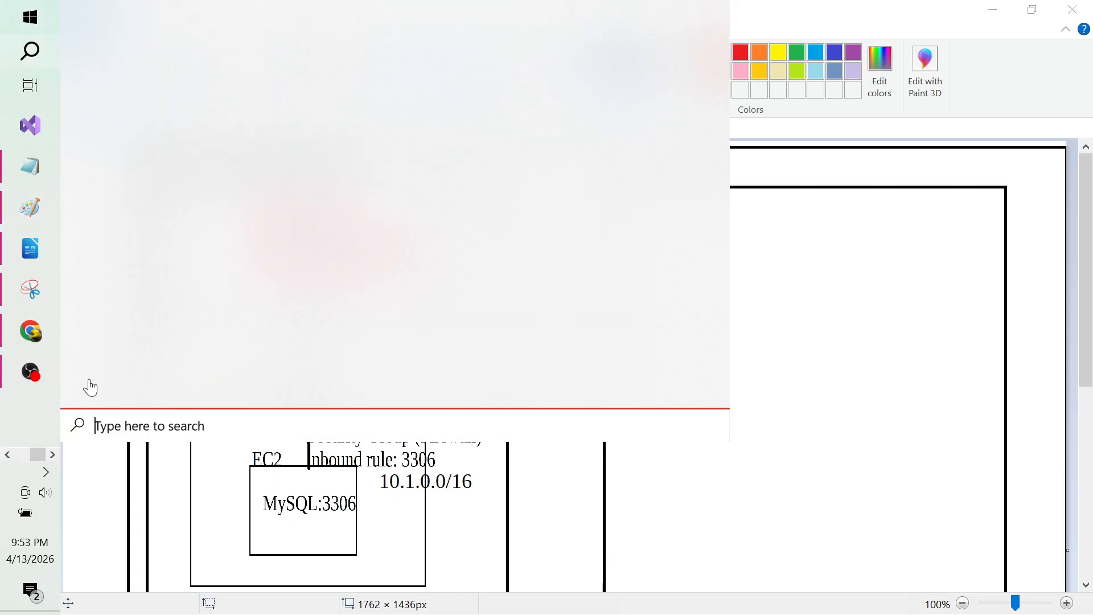
{"action": "type", "text": "not"}
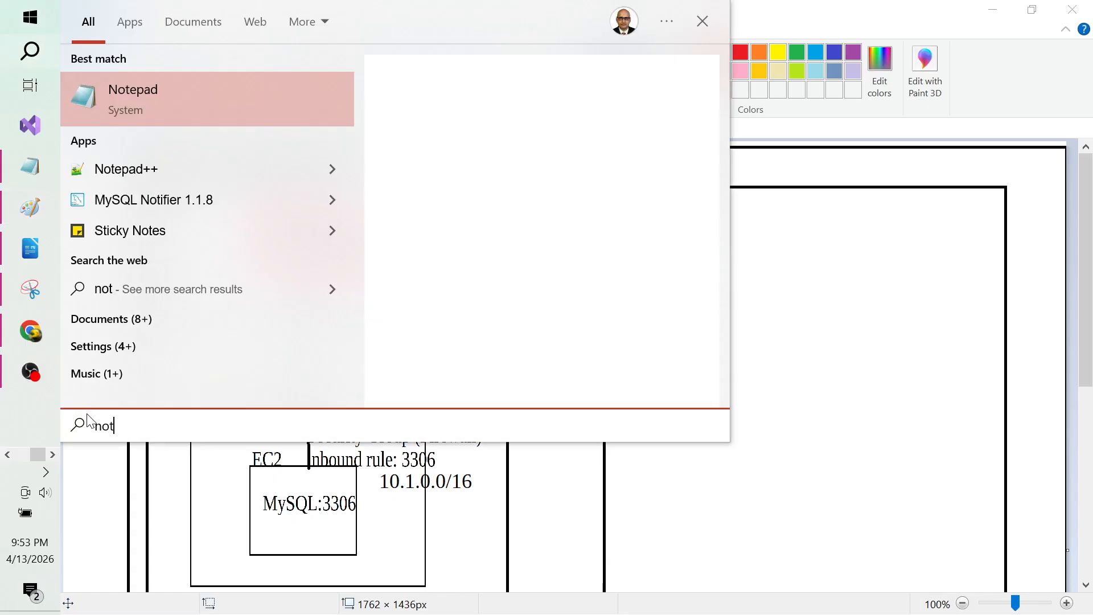
{"action": "key", "text": "BackSpace"}
{"action": "key", "text": "BackSpace"}
{"action": "key", "text": "BackSpace"}
{"action": "type", "text": "pbrush"}
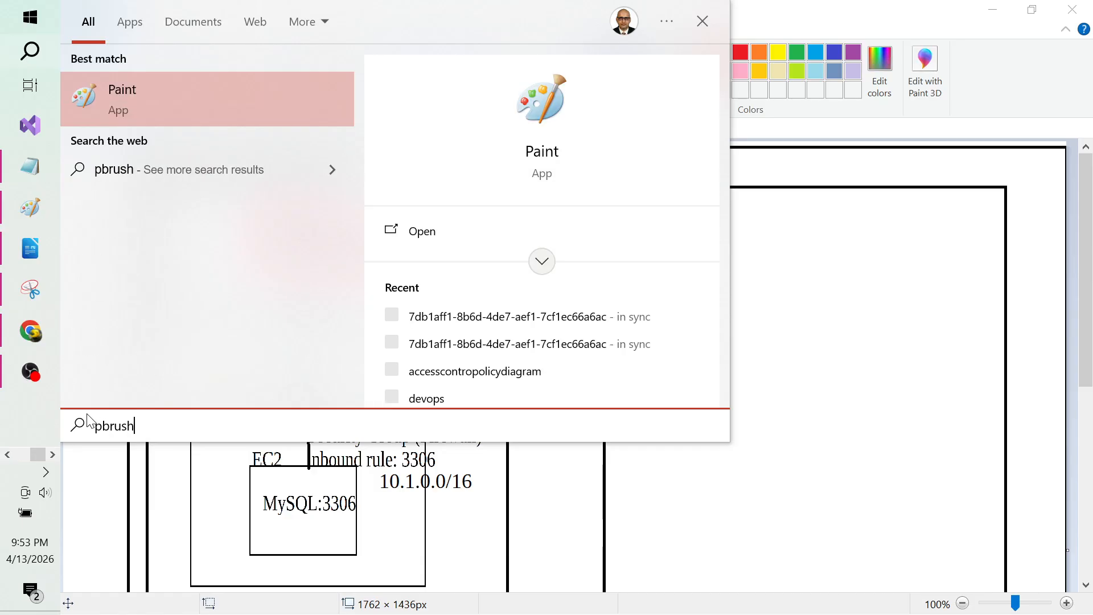
{"action": "key", "text": "Return"}
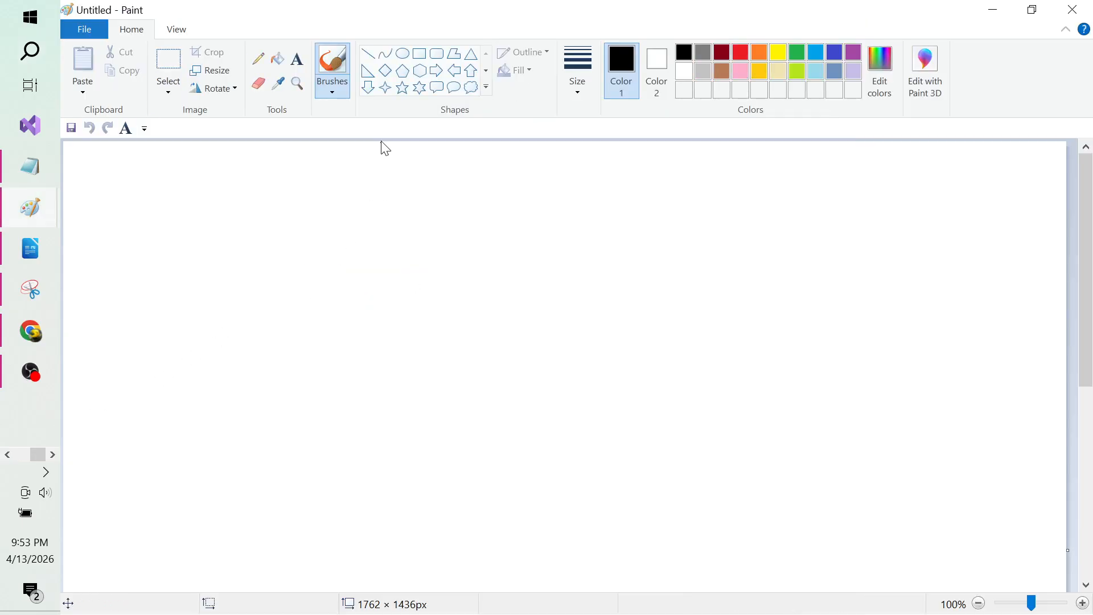
Step: Write the note 'DB Subnet Group / where my databases should created / 1A and 1B' on the canvas
{"action": "left_click", "coordinate": [298, 59]}
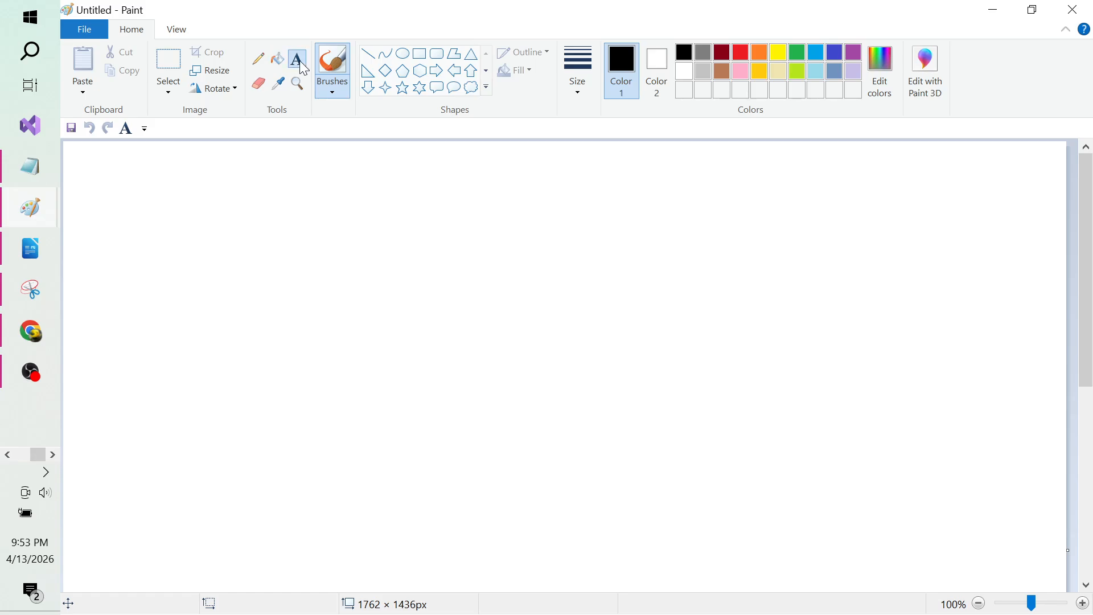
{"action": "left_click", "coordinate": [151, 185]}
{"action": "type", "text": "DB Sub"}
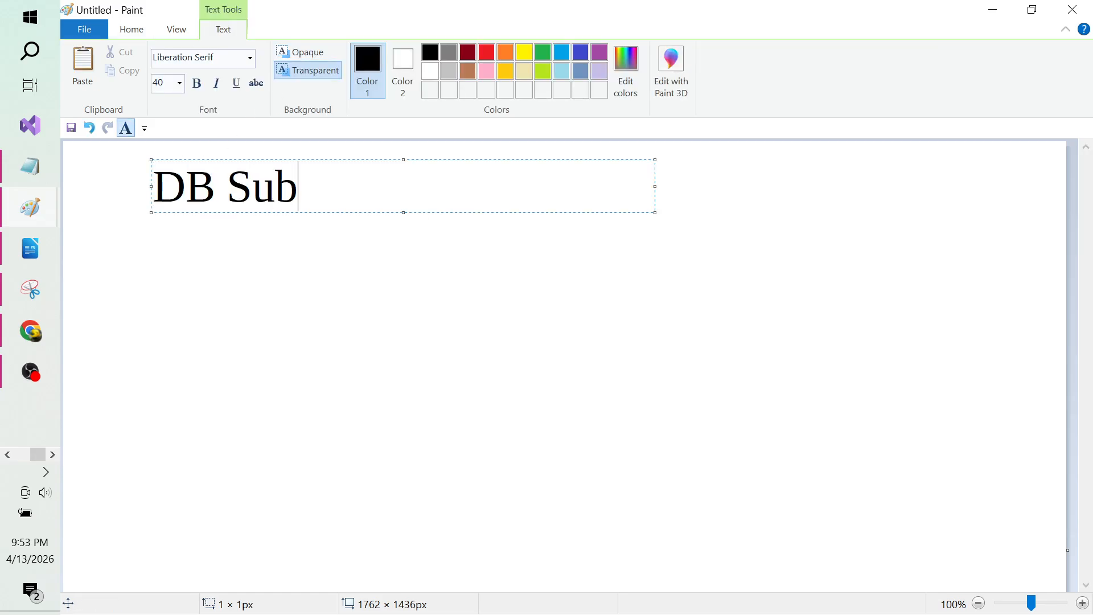
{"action": "type", "text": "net Group"}
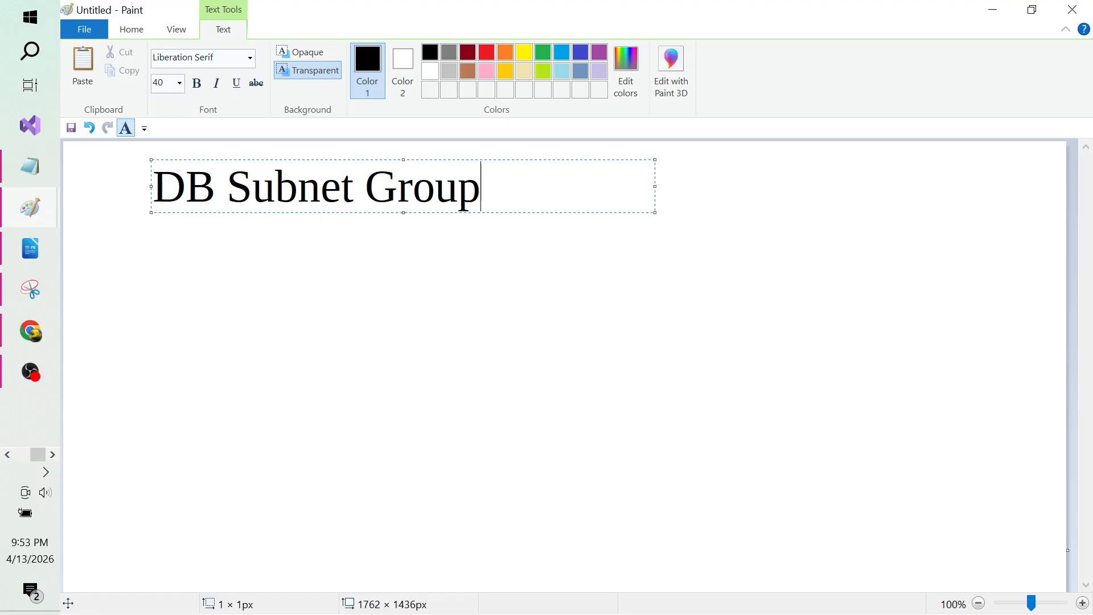
{"action": "key", "text": "Return"}
{"action": "type", "text": "where my"}
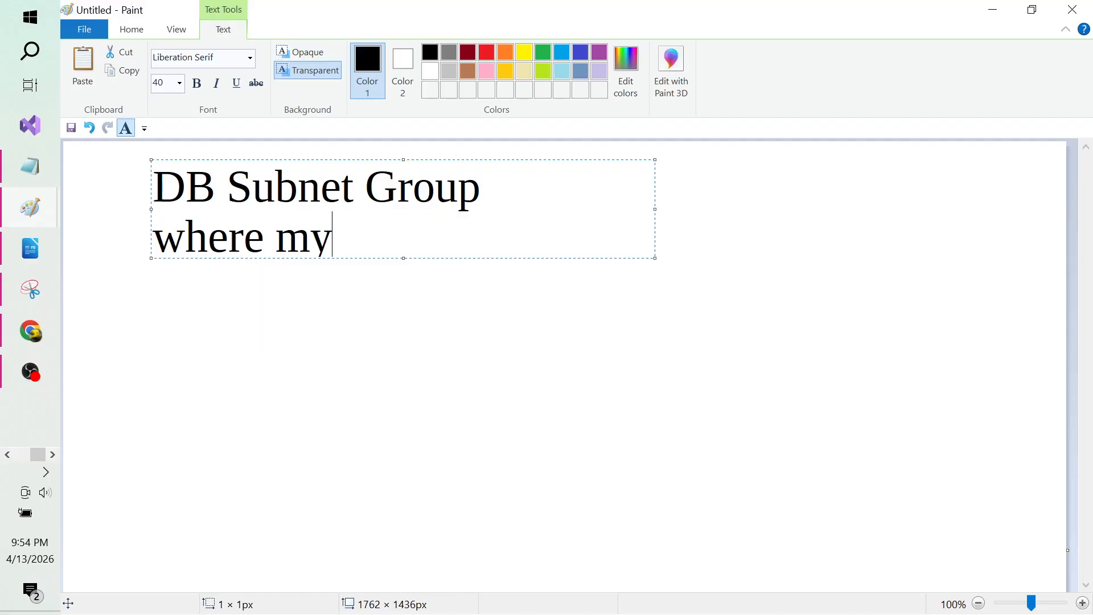
{"action": "type", "text": " databases sh"}
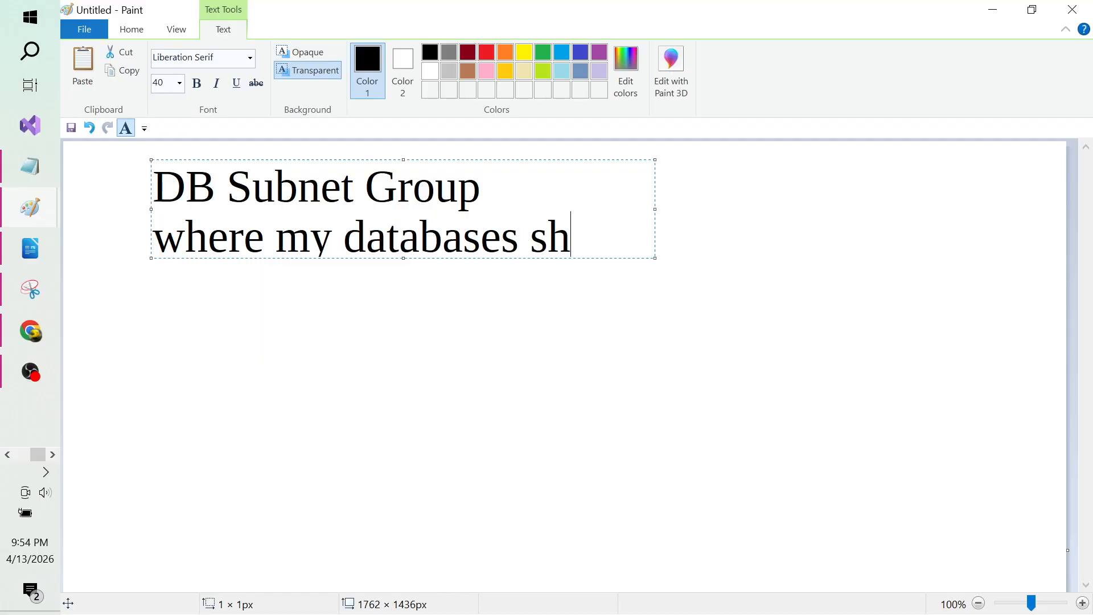
{"action": "type", "text": "ould"}
{"action": "type", "text": "cerat"}
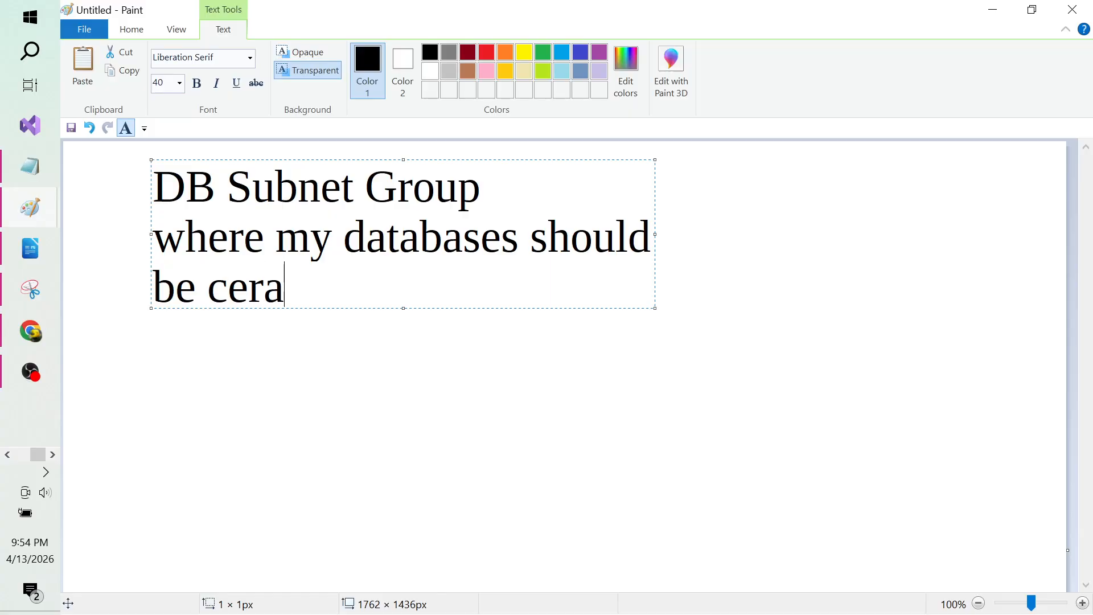
{"action": "key", "text": "BackSpace"}
{"action": "key", "text": "BackSpace"}
{"action": "key", "text": "BackSpace"}
{"action": "key", "text": "BackSpace"}
{"action": "type", "text": "reated"}
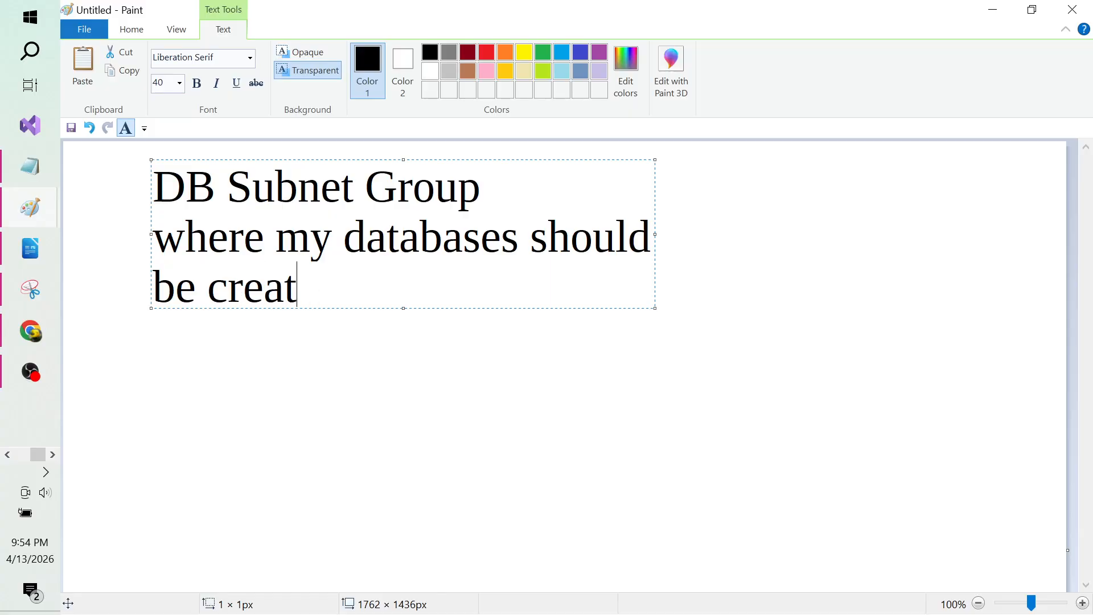
{"action": "key", "text": "Return"}
{"action": "key", "text": "Return"}
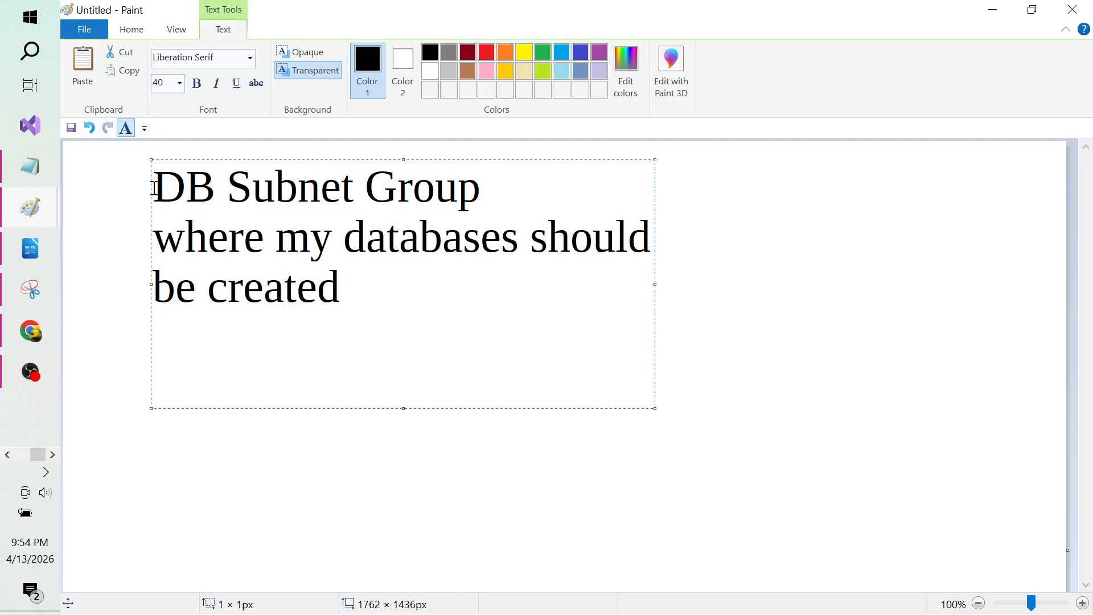
{"action": "type", "text": "1A and 1B"}
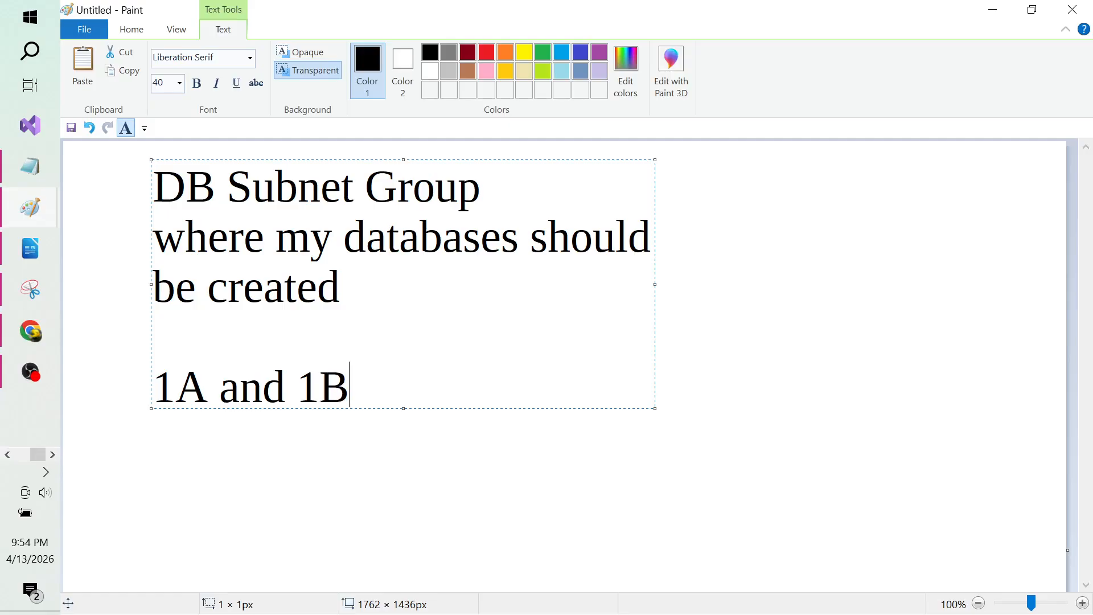
{"action": "left_click", "coordinate": [275, 435]}
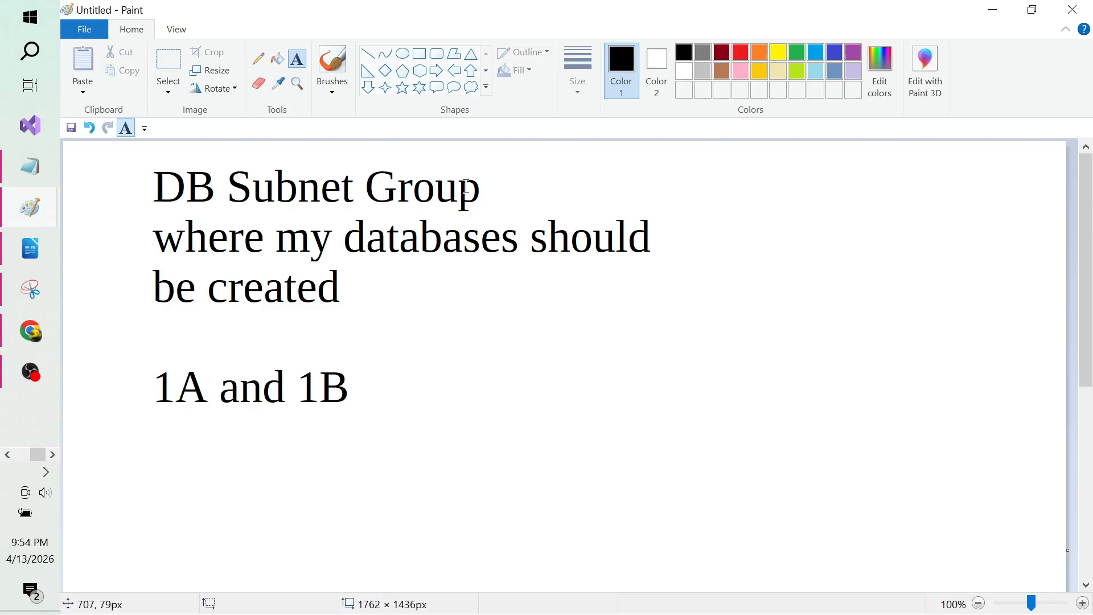
Step: Draw a line rightward from the note and label its end 'RDS'
{"action": "left_click", "coordinate": [368, 54]}
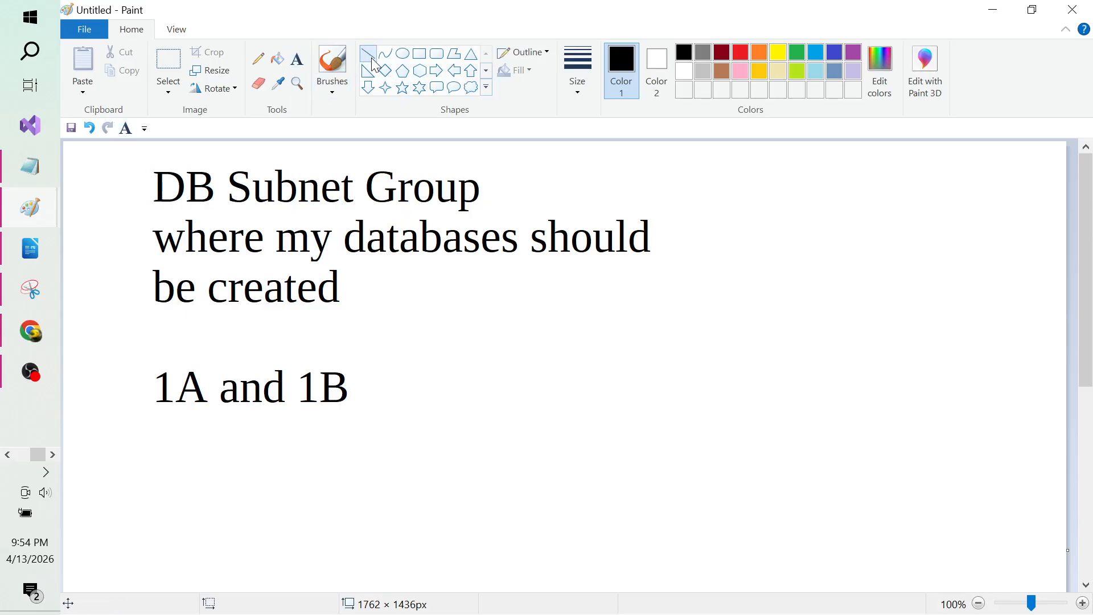
{"action": "left_click_drag", "start_coordinate": [486, 191], "coordinate": [759, 187]}
{"action": "left_click", "coordinate": [297, 59]}
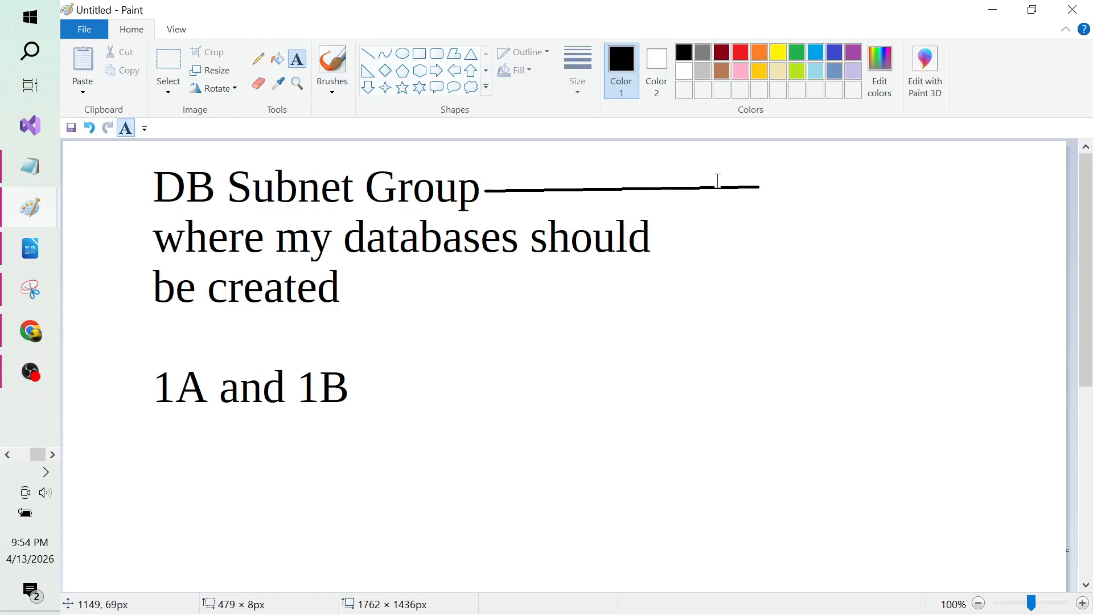
{"action": "left_click", "coordinate": [773, 185]}
{"action": "type", "text": "RDS"}
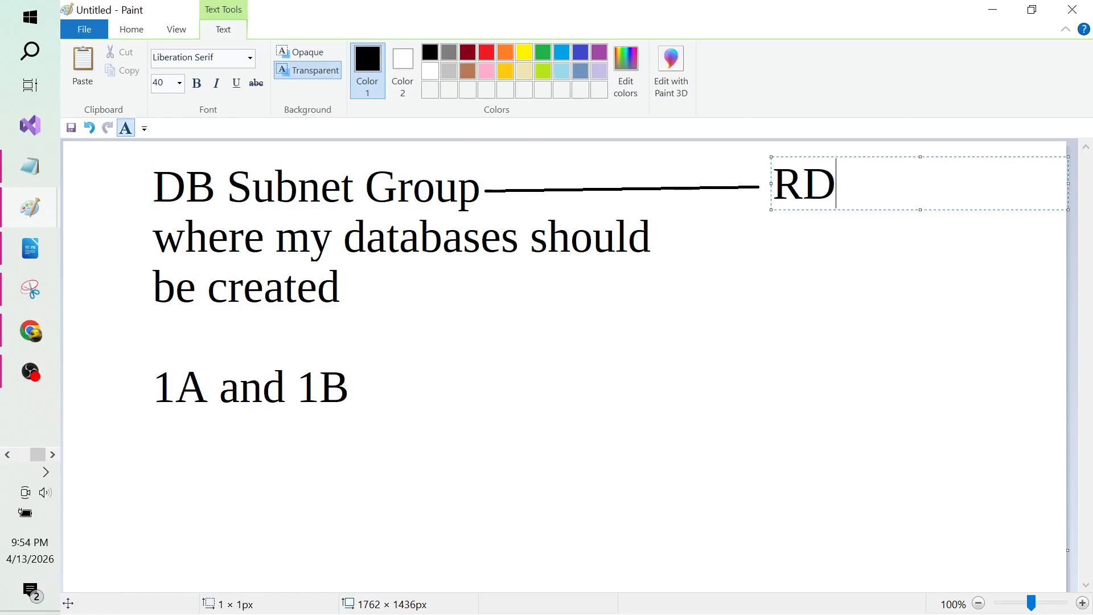
{"action": "left_click", "coordinate": [778, 373]}
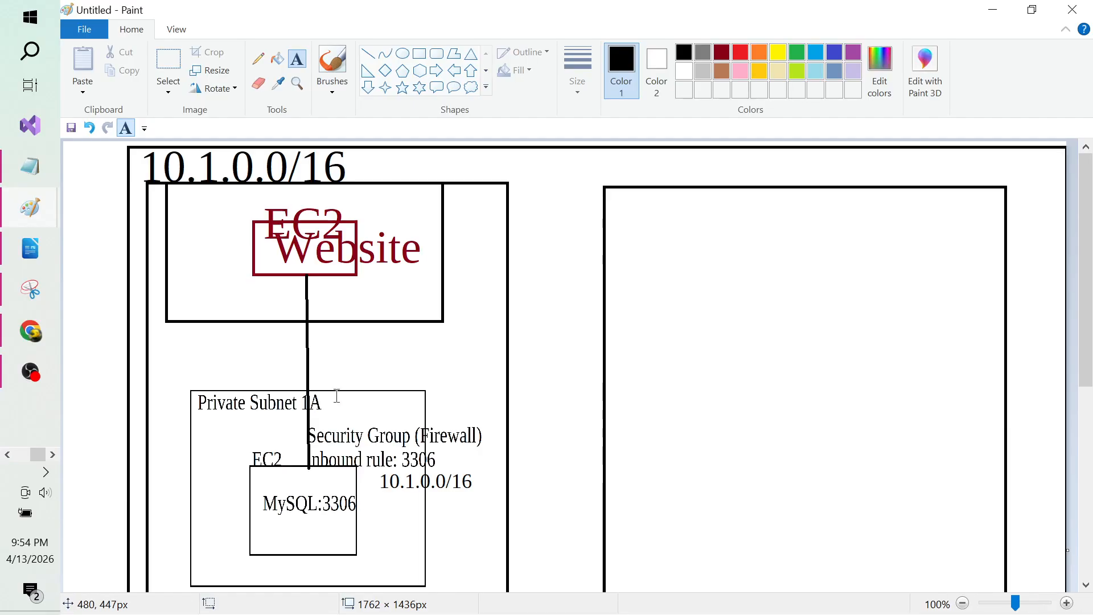
{"action": "key", "text": "alt+Tab"}
{"action": "key", "text": "Tab"}
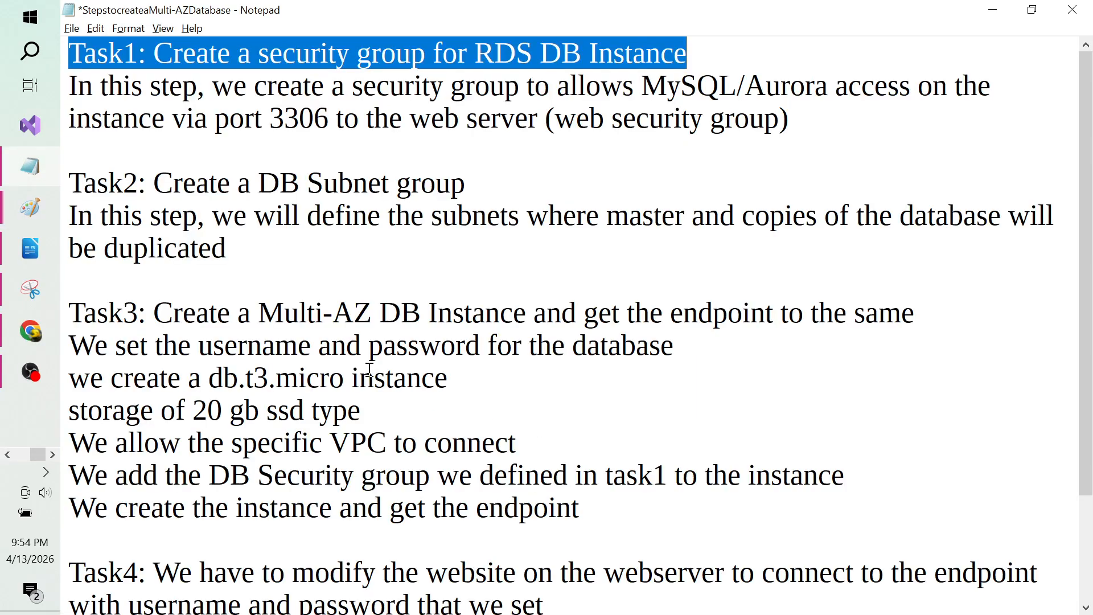
{"action": "left_click", "coordinate": [346, 241]}
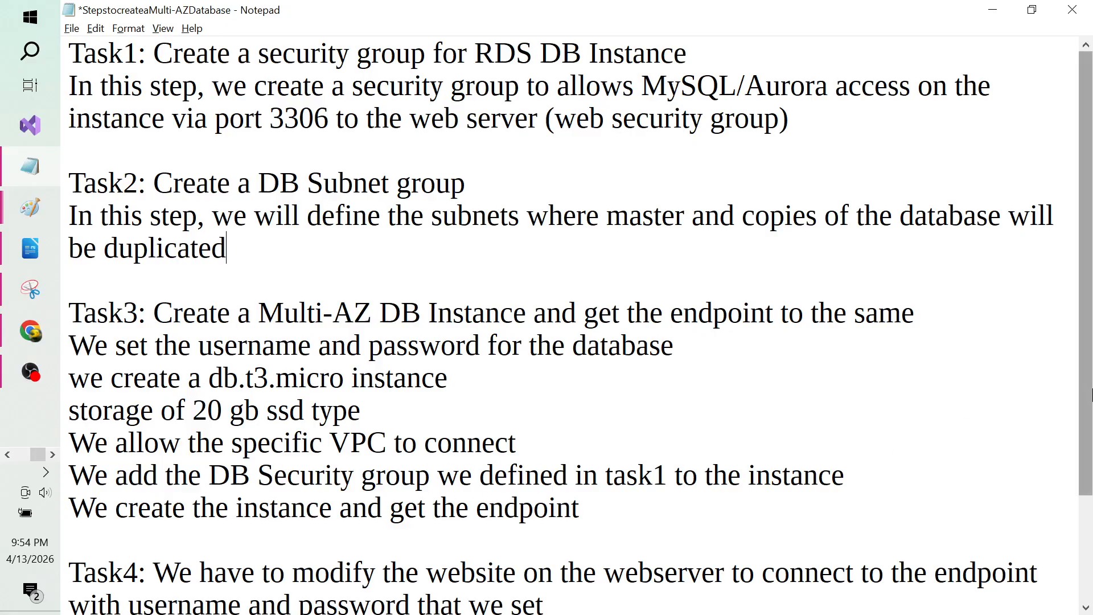
{"action": "scroll", "coordinate": [1088, 394], "scroll_direction": "down", "scroll_amount": 2}
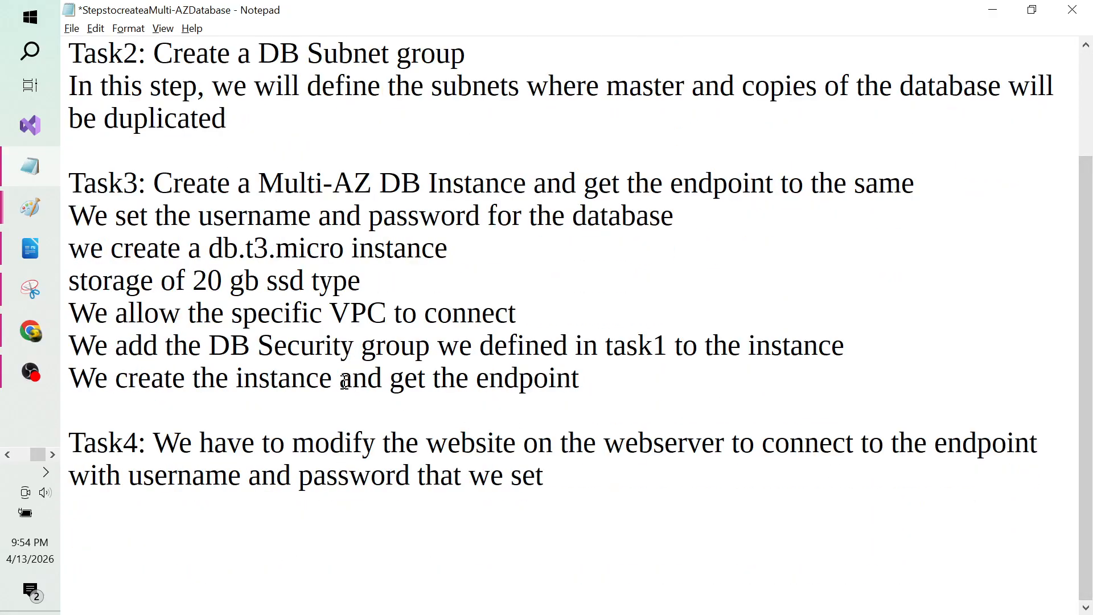
{"action": "left_click_drag", "start_coordinate": [345, 381], "coordinate": [581, 371]}
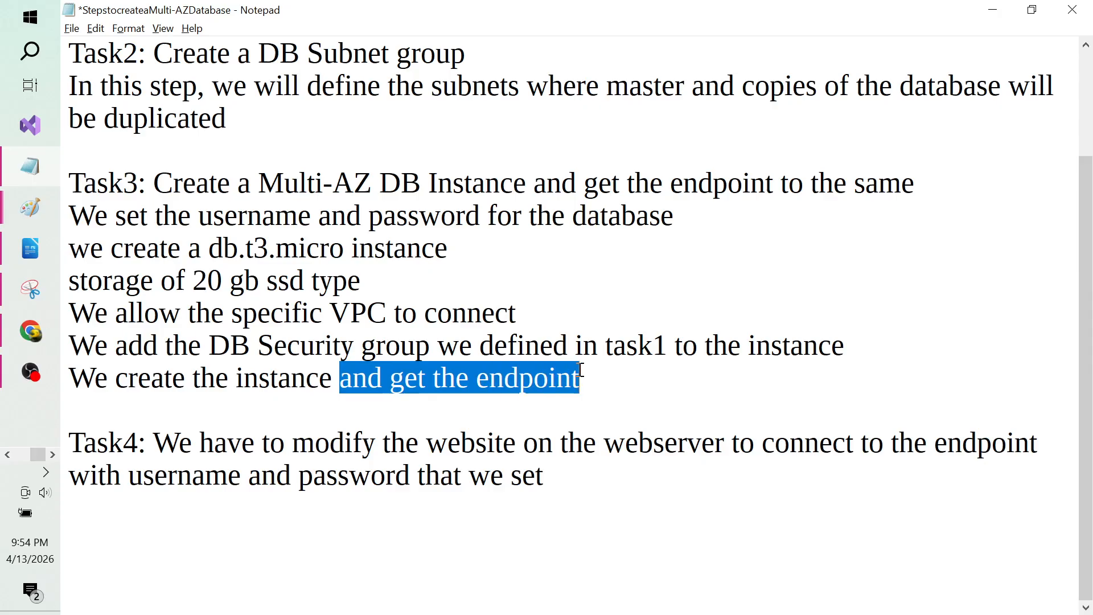
{"action": "key", "text": "alt+Tab"}
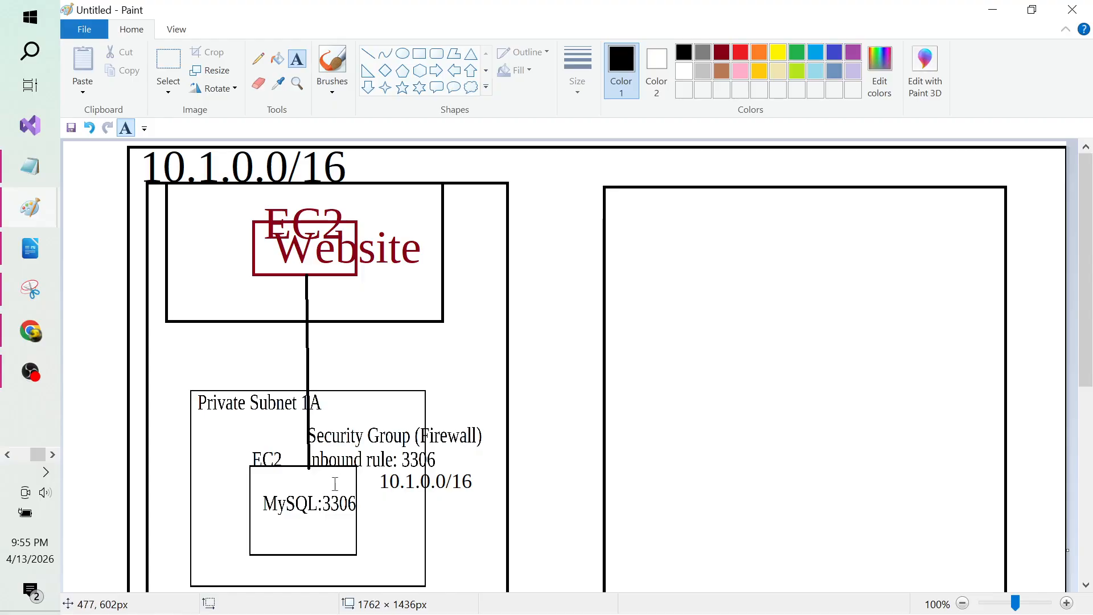
Step: Add the label 'database link: endpoint' beside the MySQL box
{"action": "left_click", "coordinate": [370, 522]}
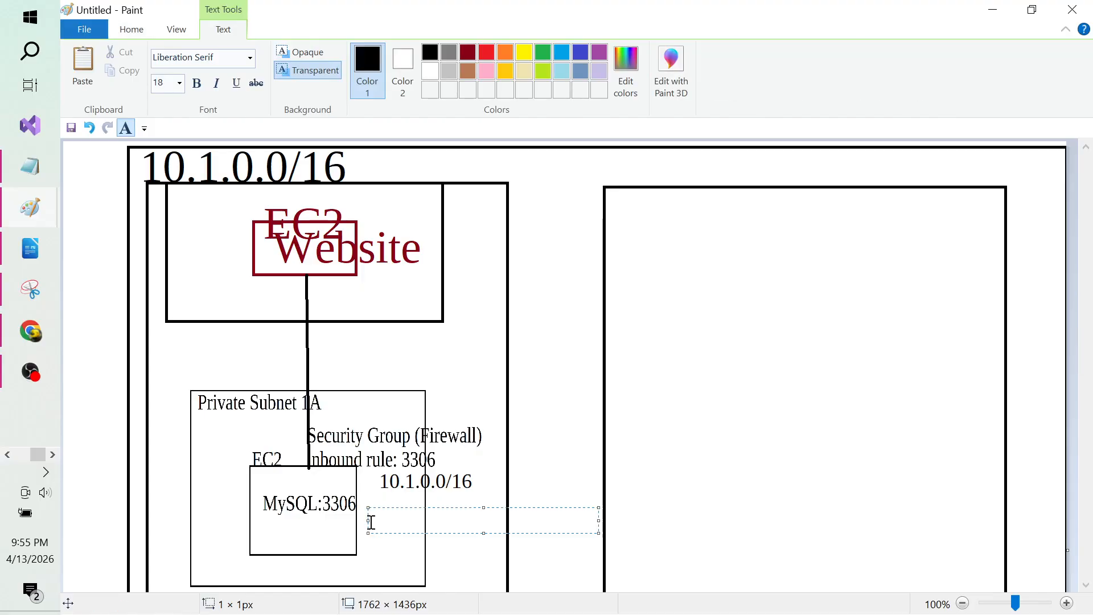
{"action": "type", "text": "link"}
{"action": "key", "text": "Home"}
{"action": "type", "text": "database"}
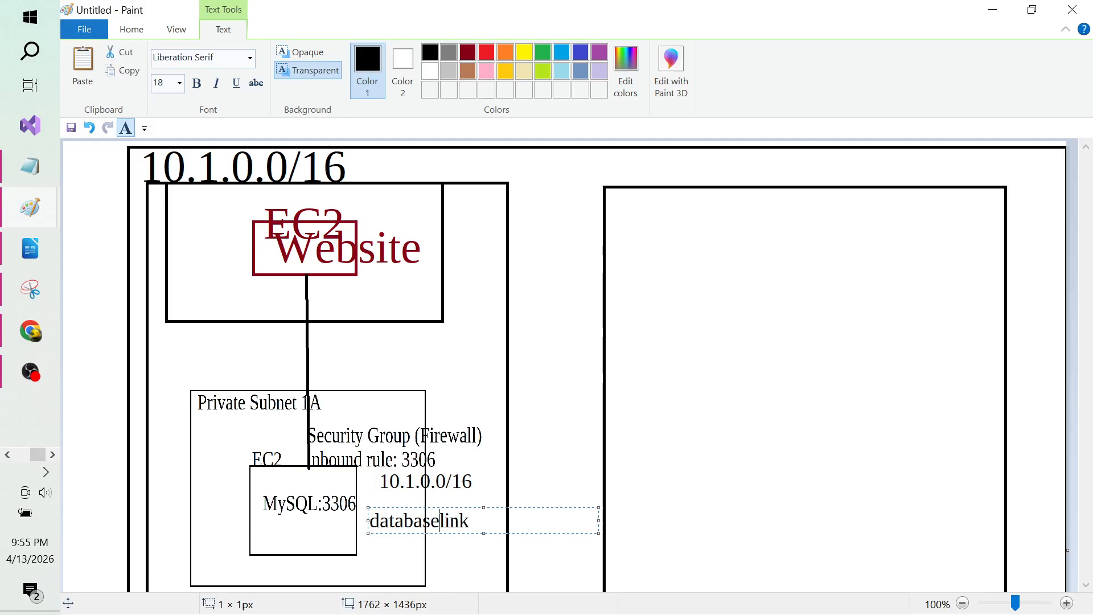
{"action": "key", "text": "End"}
{"action": "type", "text": ": endpoin"}
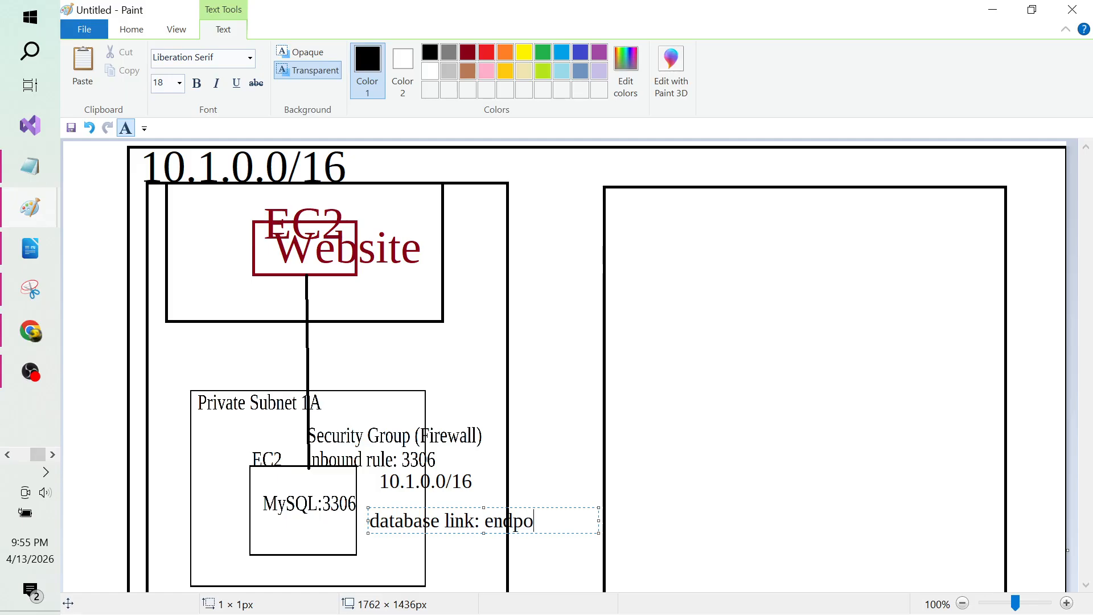
{"action": "left_click", "coordinate": [555, 431]}
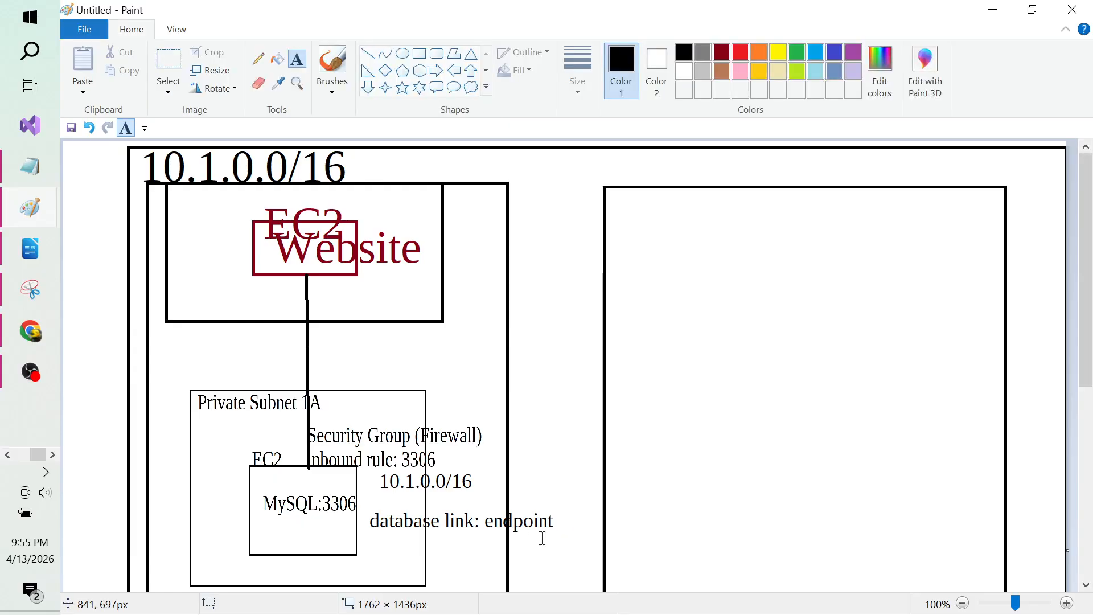
Step: Start an extra label below the database link note, then discard it
{"action": "left_click", "coordinate": [452, 552]}
{"action": "type", "text": "e"}
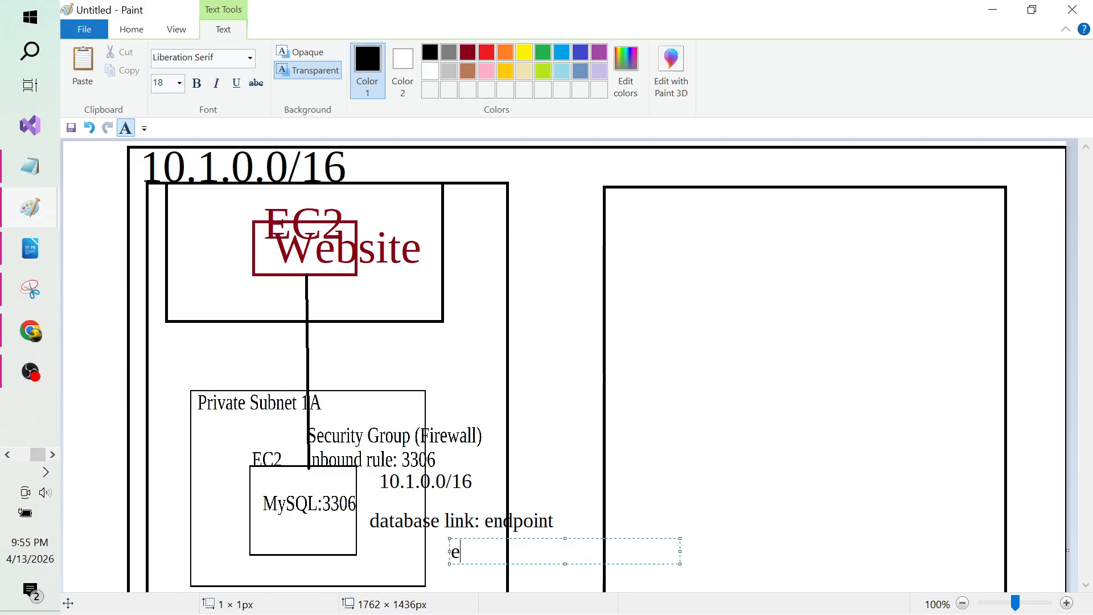
{"action": "type", "text": "http"}
{"action": "key", "text": "BackSpace"}
{"action": "key", "text": "BackSpace"}
{"action": "key", "text": "BackSpace"}
{"action": "key", "text": "BackSpace"}
{"action": "key", "text": "BackSpace"}
{"action": "left_click", "coordinate": [573, 461]}
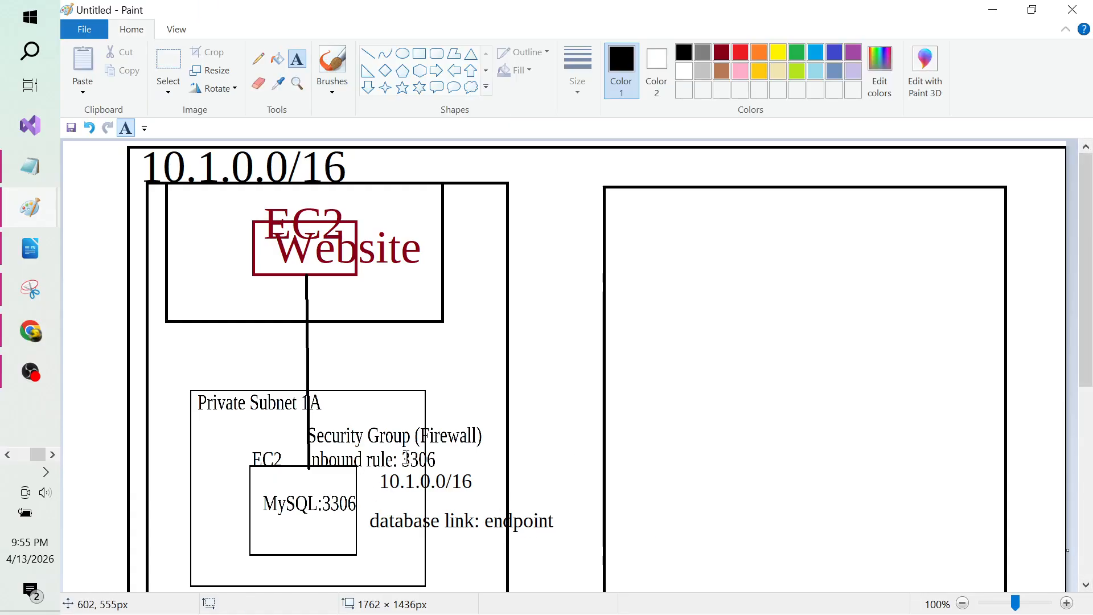
{"action": "left_click_drag", "start_coordinate": [381, 485], "coordinate": [457, 491]}
{"action": "left_click", "coordinate": [532, 435]}
Step: Add the label 'database host: endpoint' under the Website box
{"action": "left_click", "coordinate": [334, 279]}
{"action": "type", "text": "data"}
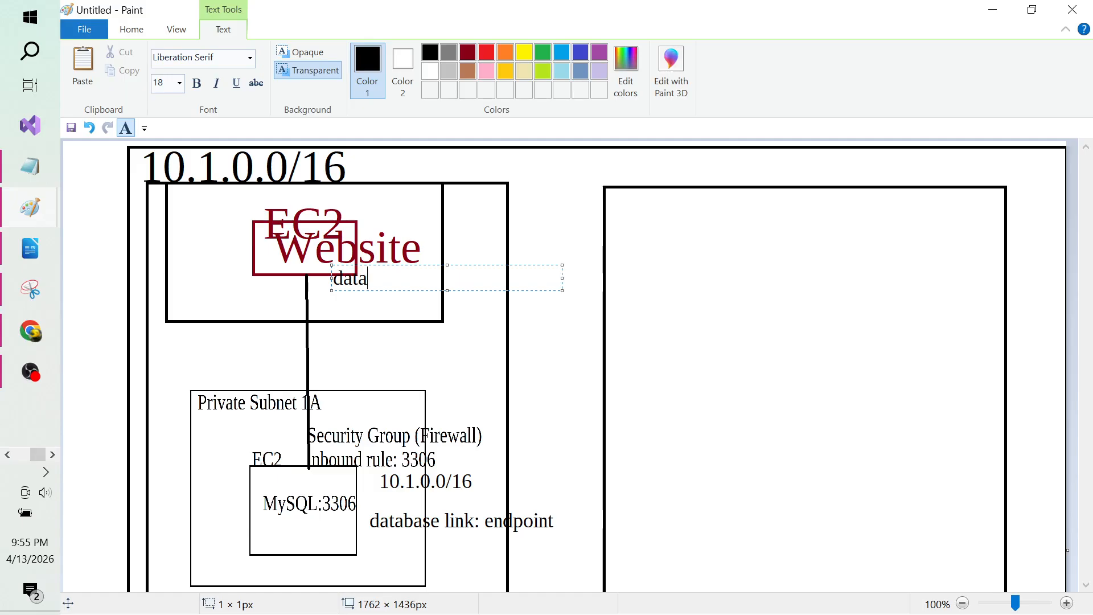
{"action": "type", "text": "base host: end "}
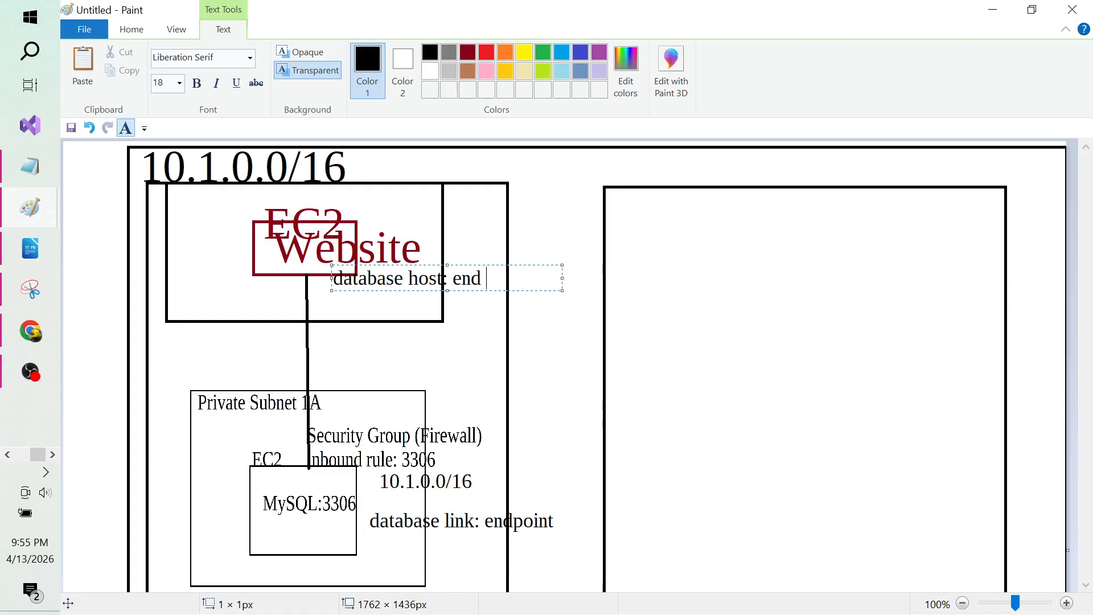
{"action": "type", "text": "point"}
{"action": "key", "text": "BackSpace"}
{"action": "key", "text": "BackSpace"}
{"action": "key", "text": "BackSpace"}
{"action": "key", "text": "BackSpace"}
{"action": "key", "text": "BackSpace"}
{"action": "key", "text": "BackSpace"}
{"action": "type", "text": "localhost"}
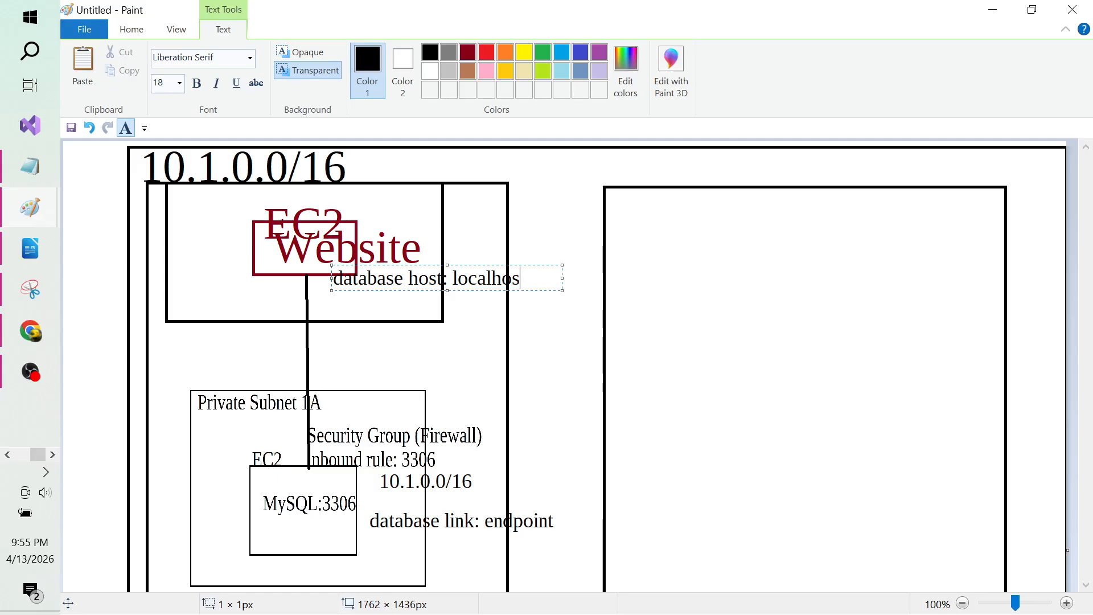
{"action": "key", "text": "BackSpace"}
{"action": "key", "text": "BackSpace"}
{"action": "key", "text": "BackSpace"}
{"action": "key", "text": "BackSpace"}
{"action": "key", "text": "BackSpace"}
{"action": "key", "text": "BackSpace"}
{"action": "type", "text": "endpoint"}
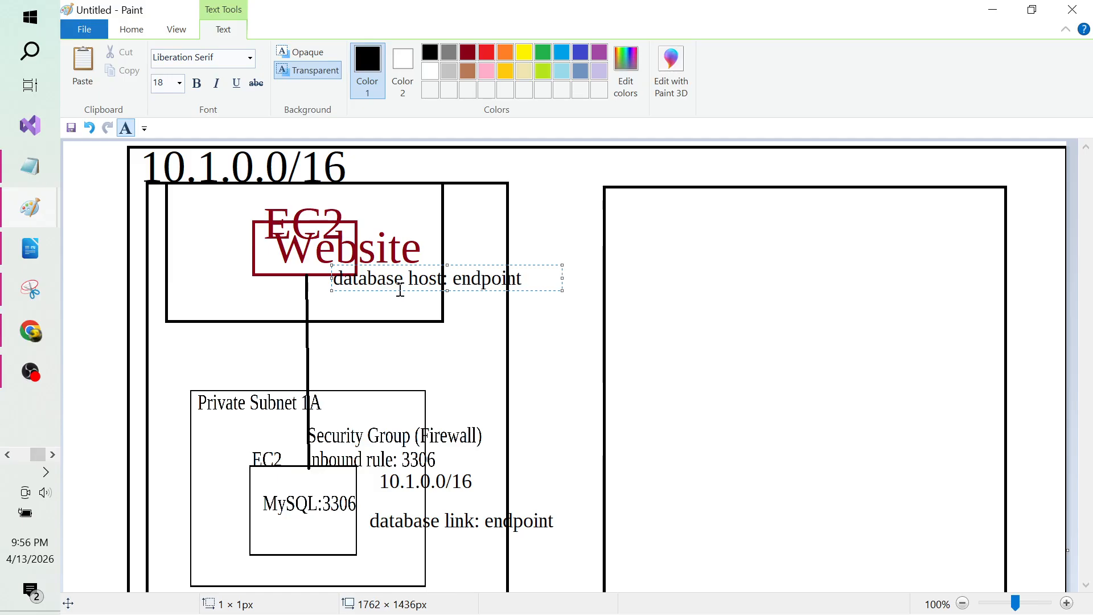
{"action": "left_click", "coordinate": [541, 345]}
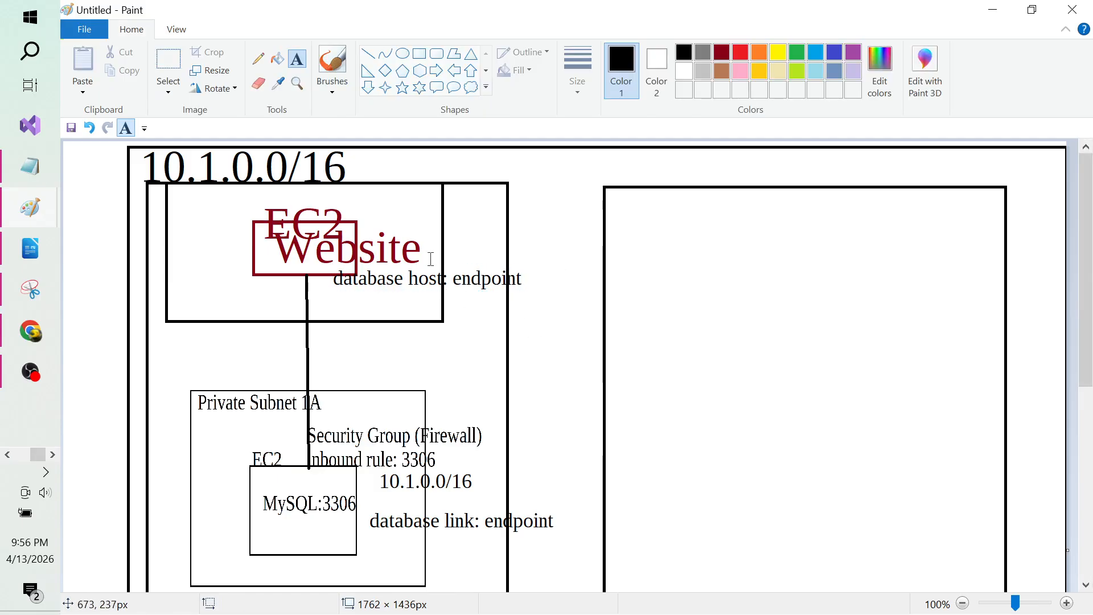
Step: Undo a misplaced line and draw an orange line from Website down to MySQL
{"action": "left_click", "coordinate": [371, 56]}
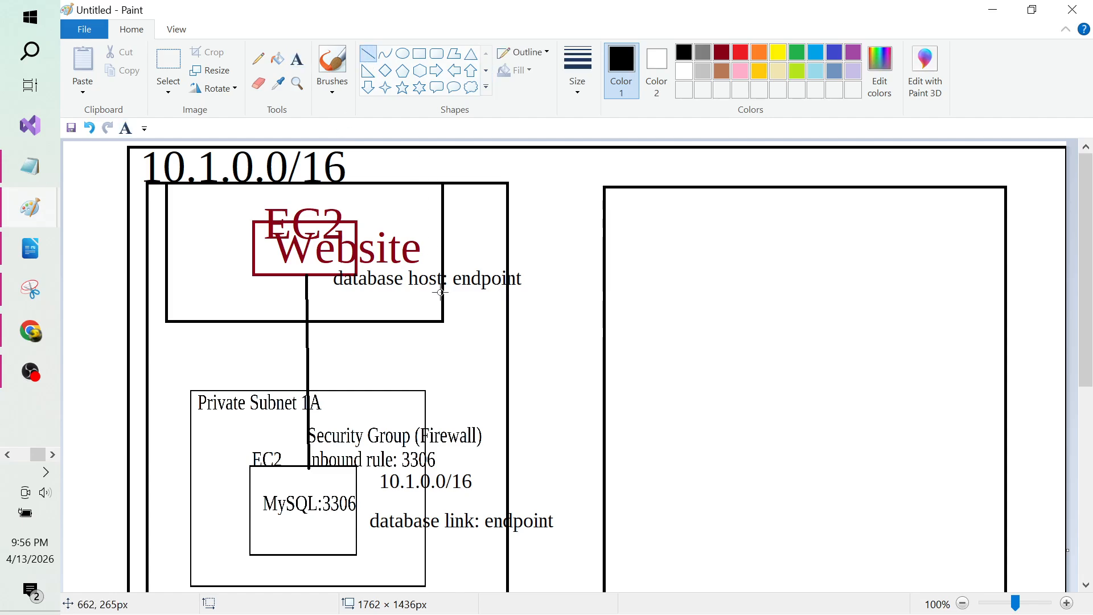
{"action": "mouse_move", "coordinate": [441, 292]}
{"action": "left_mouse_down"}
{"action": "mouse_move", "coordinate": [431, 419]}
{"action": "mouse_move", "coordinate": [389, 399]}
{"action": "mouse_move", "coordinate": [411, 368]}
{"action": "mouse_move", "coordinate": [448, 367]}
{"action": "left_mouse_up"}
{"action": "key", "text": "ctrl+z"}
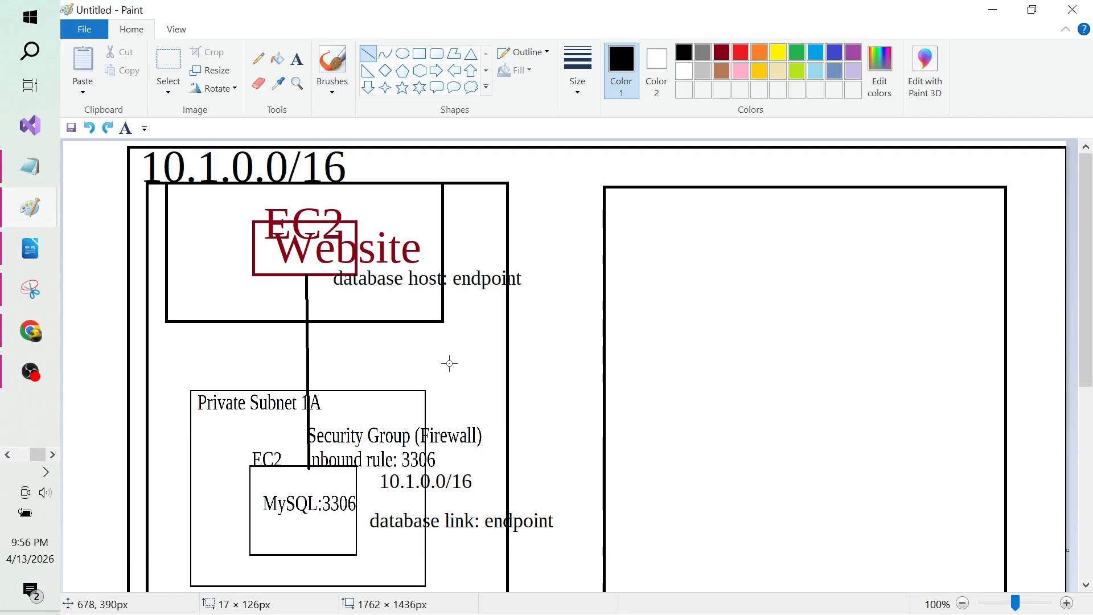
{"action": "left_click", "coordinate": [759, 55]}
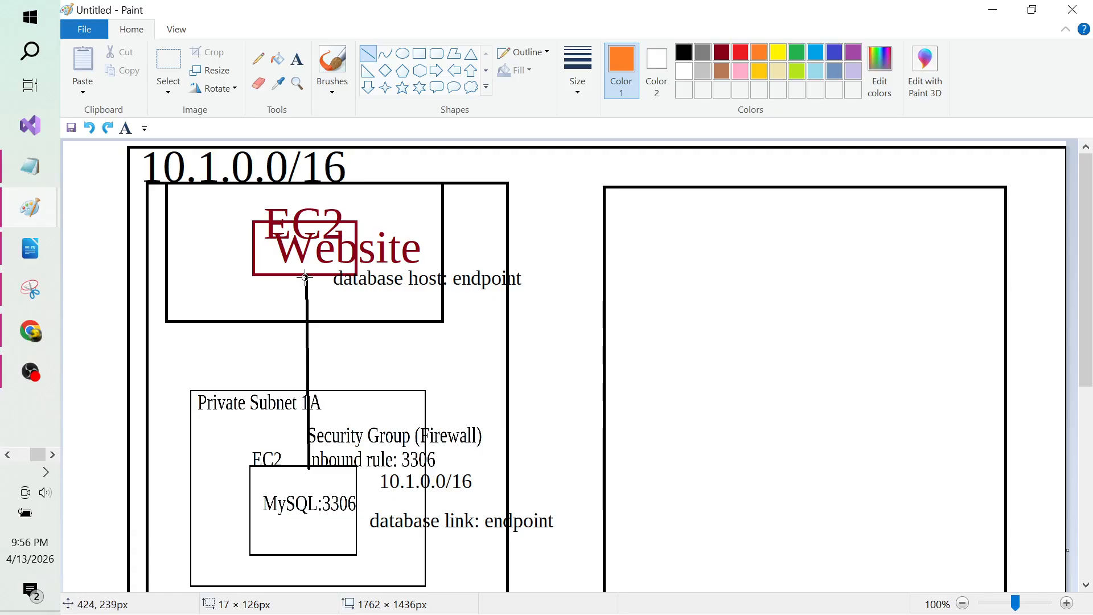
{"action": "left_click_drag", "start_coordinate": [305, 277], "coordinate": [308, 468]}
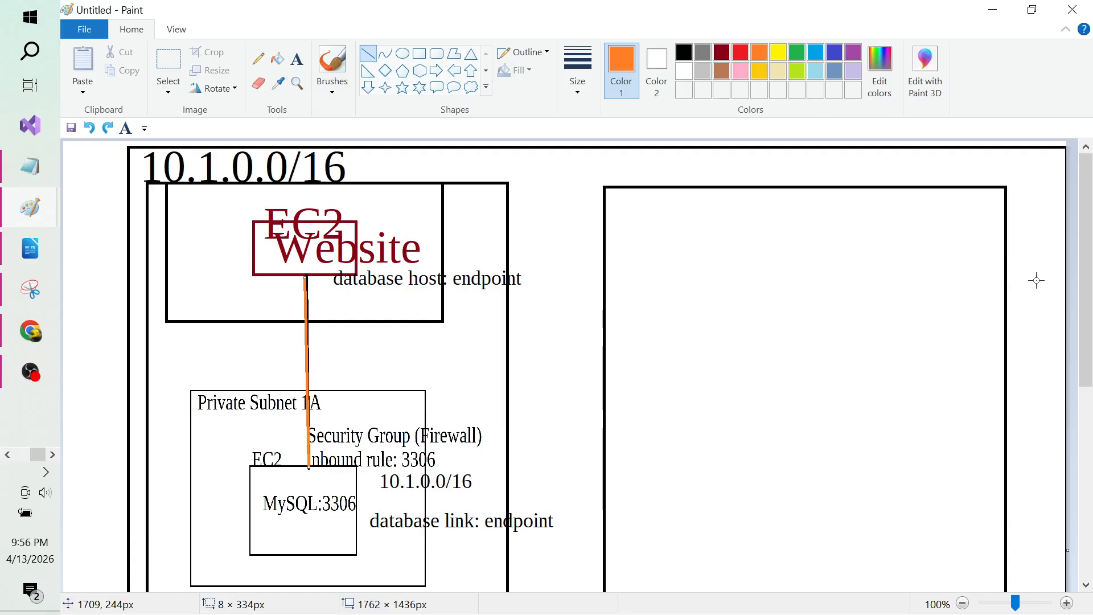
{"action": "key", "text": "alt+Tab"}
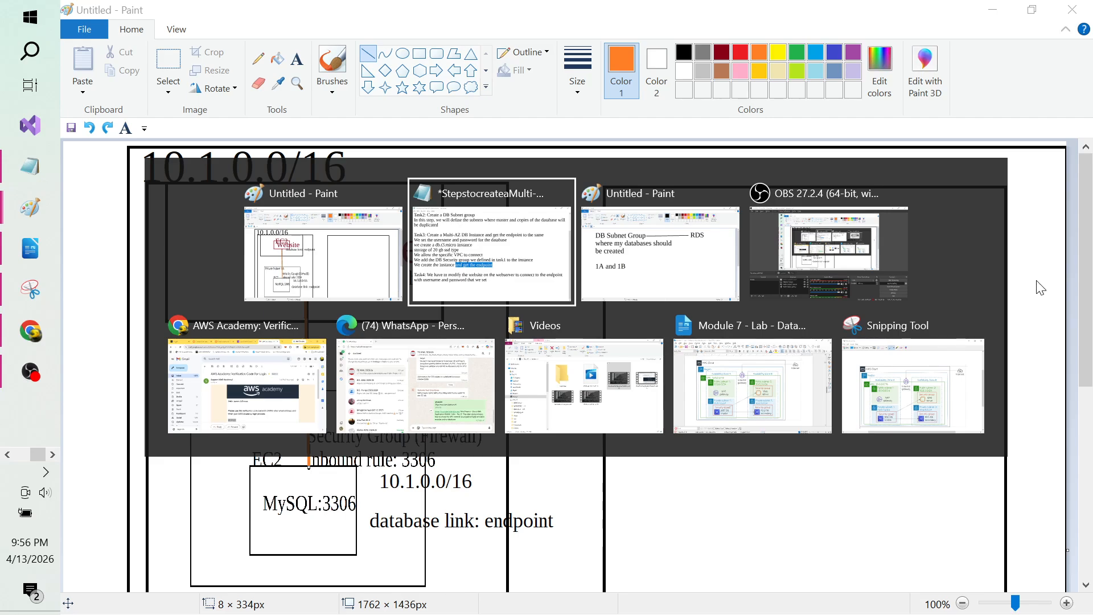
Step: Switch to the lab document in Writer and read the Aim and Theory from the top
{"action": "key", "text": "Tab"}
{"action": "key", "text": "Tab"}
{"action": "key", "text": "Tab"}
{"action": "key", "text": "Tab"}
{"action": "key", "text": "Tab"}
{"action": "key", "text": "Tab"}
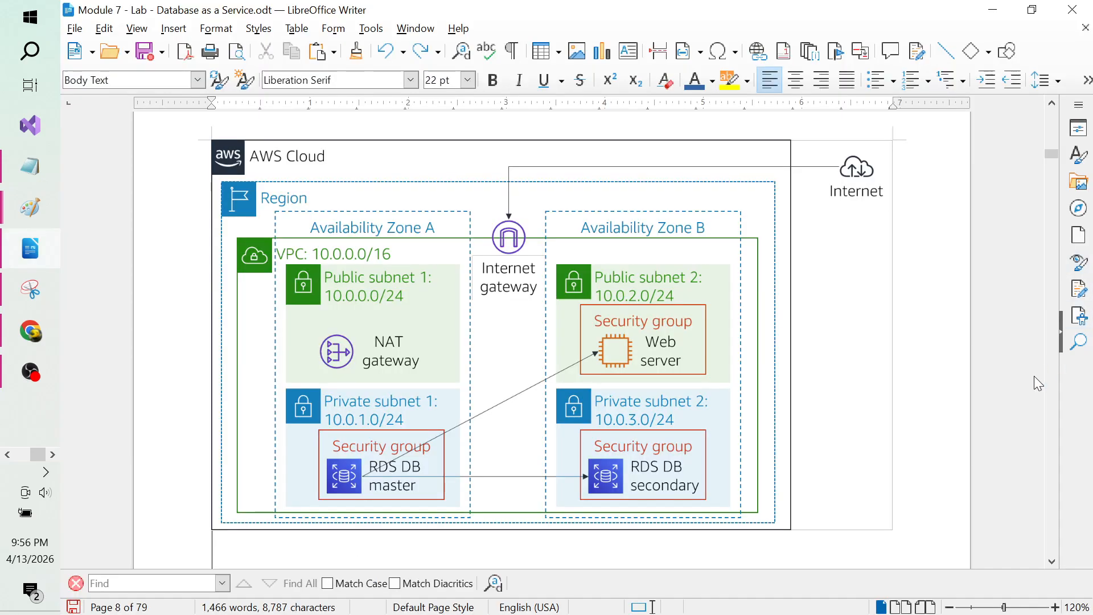
{"action": "scroll", "coordinate": [914, 374], "scroll_direction": "down", "scroll_amount": 3}
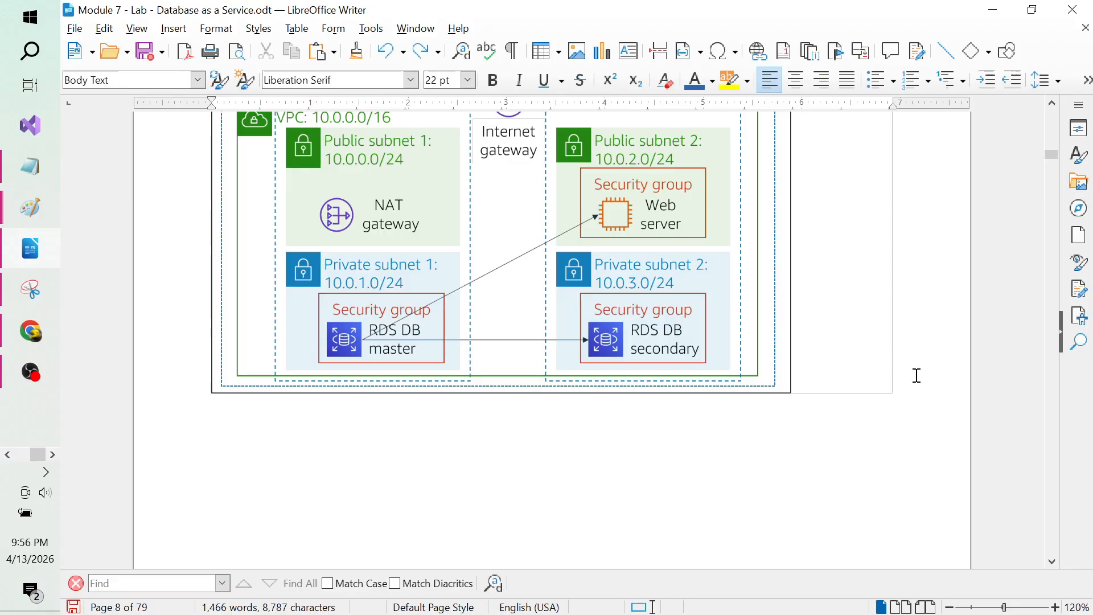
{"action": "scroll", "coordinate": [916, 376], "scroll_direction": "down", "scroll_amount": 7}
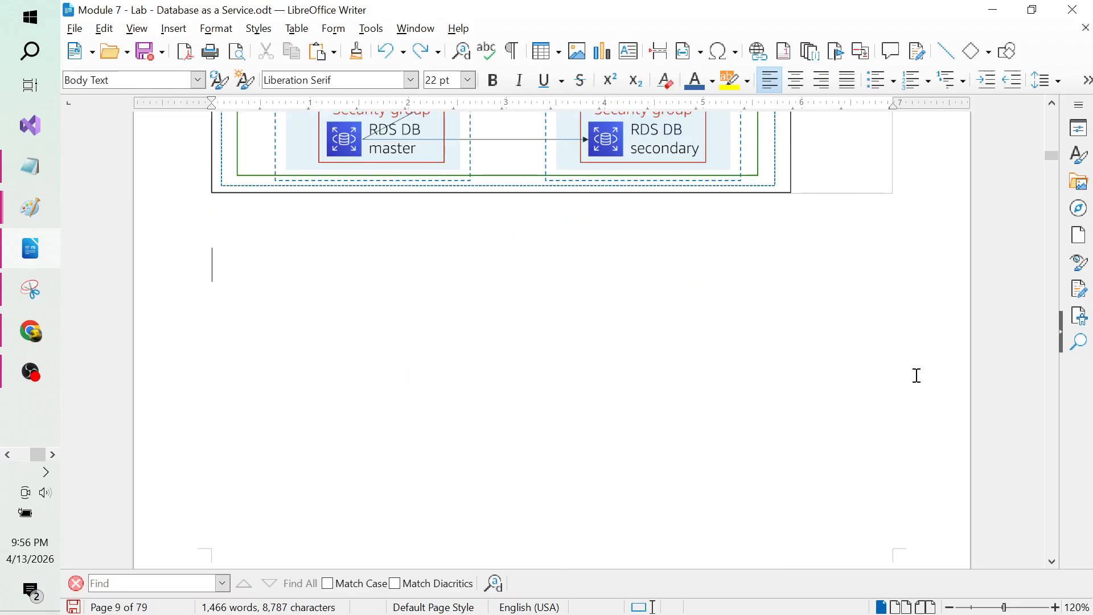
{"action": "key", "text": "Up"}
{"action": "key", "text": "ctrl+Home"}
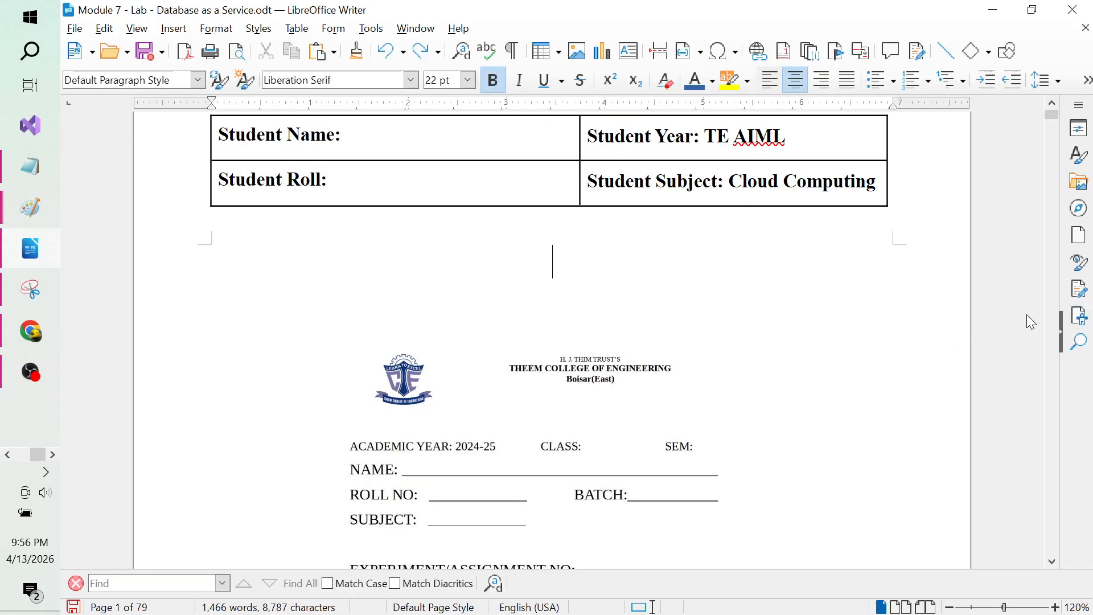
{"action": "key", "text": "Page_Down"}
{"action": "key", "text": "Page_Down"}
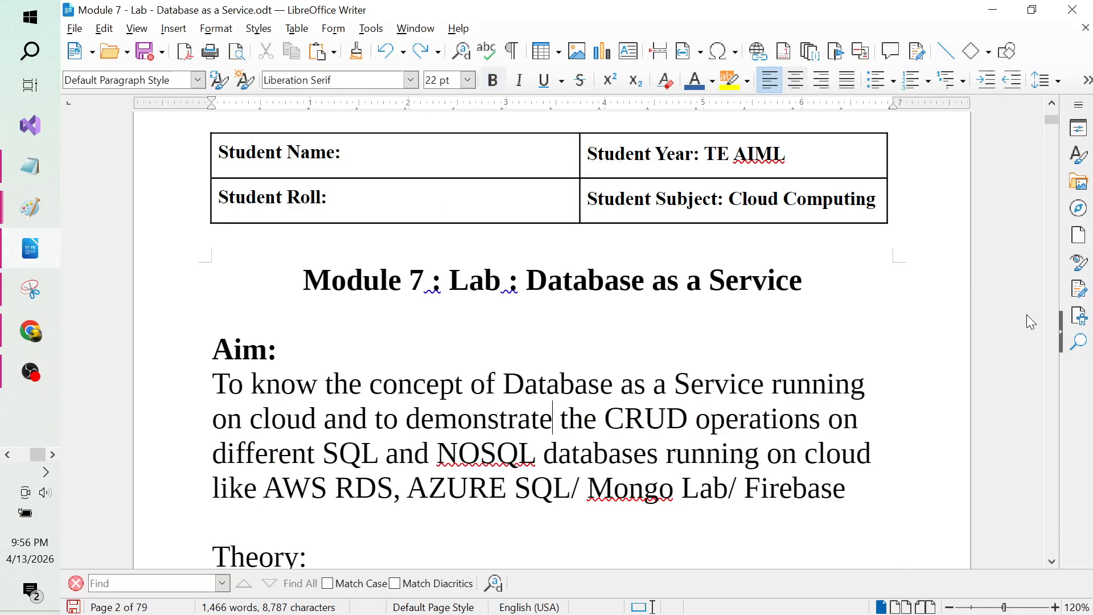
{"action": "key", "text": "Down"}
{"action": "key", "text": "Down"}
{"action": "key", "text": "Down"}
{"action": "key", "text": "Down"}
{"action": "key", "text": "Down"}
{"action": "key", "text": "Down"}
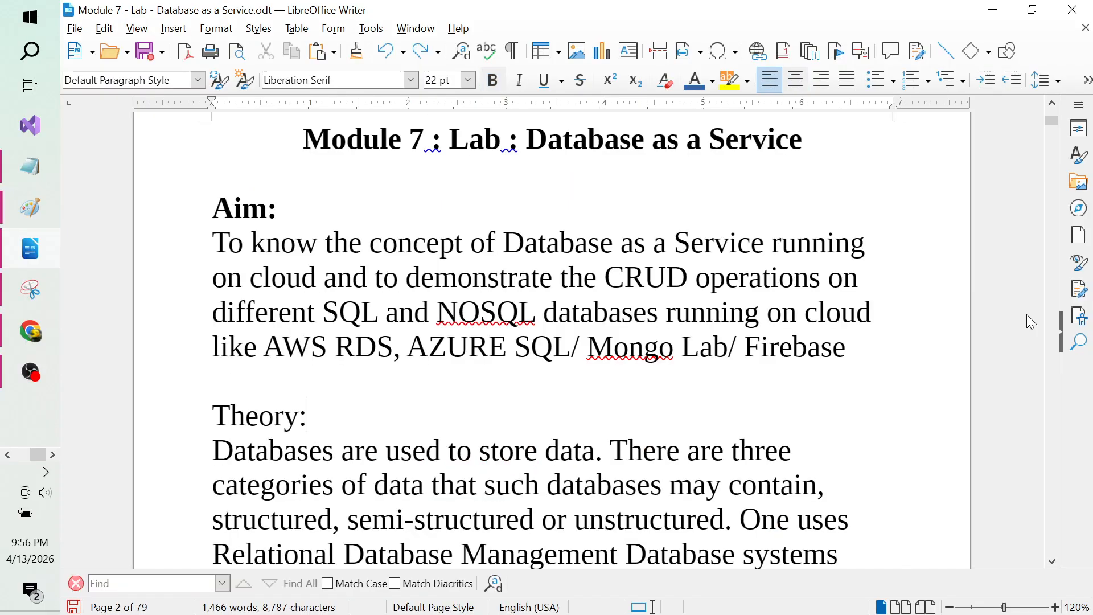
{"action": "key", "text": "Down"}
{"action": "key", "text": "Down"}
{"action": "key", "text": "Down"}
{"action": "key", "text": "Down"}
{"action": "key", "text": "Down"}
{"action": "key", "text": "Down"}
{"action": "key", "text": "Down"}
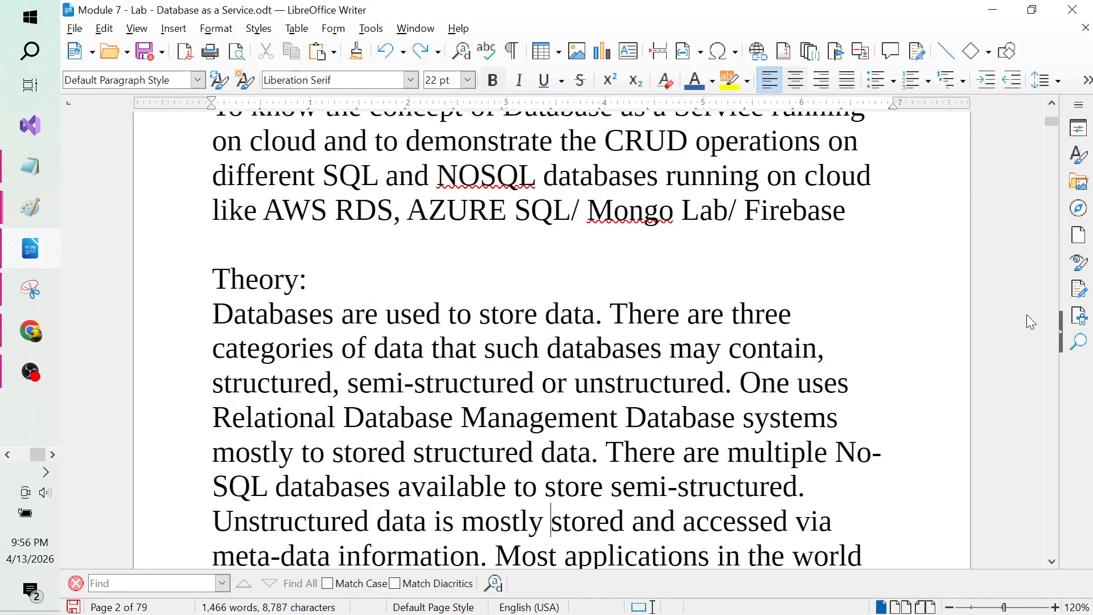
{"action": "key", "text": "Down"}
{"action": "key", "text": "Down"}
{"action": "key", "text": "Down"}
{"action": "key", "text": "Down"}
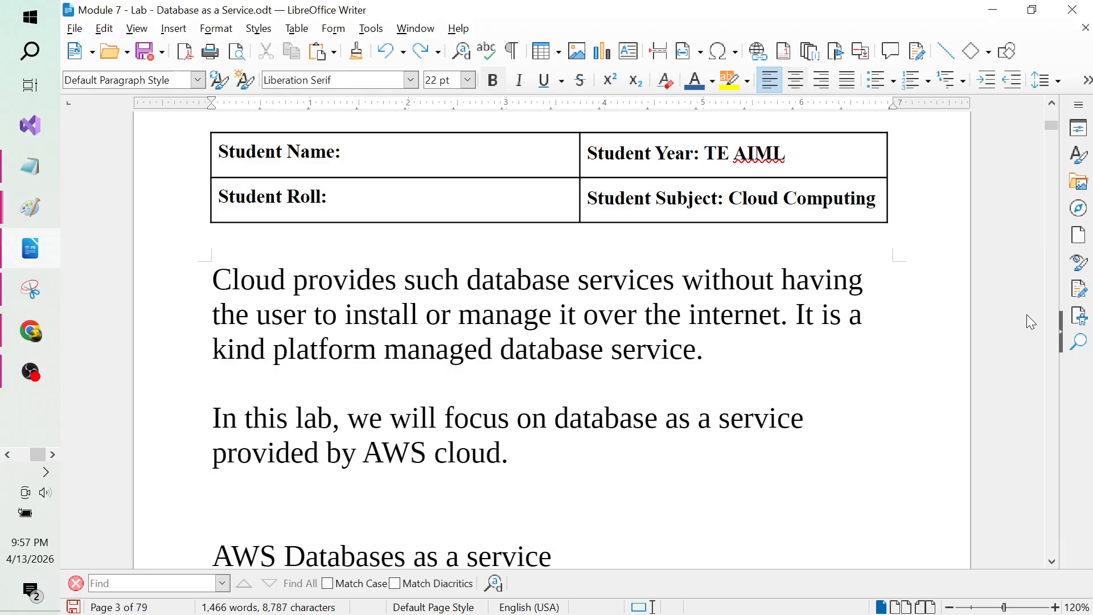
Step: Page down through the Steps section to the Task 1 DB Security Group settings
{"action": "key", "text": "Page_Down"}
{"action": "key", "text": "Page_Down"}
{"action": "key", "text": "Page_Down"}
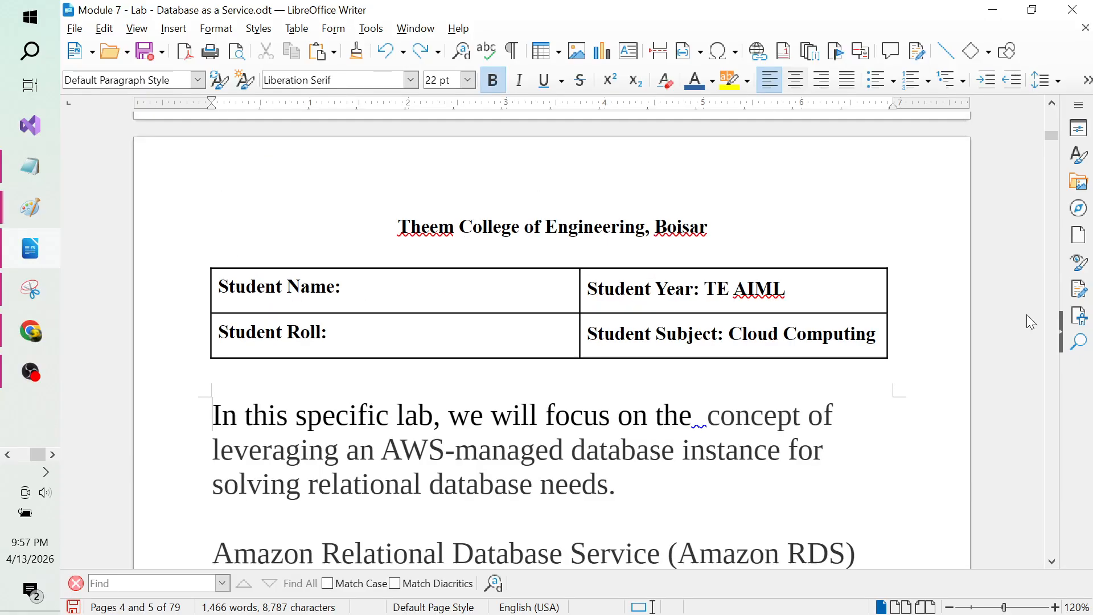
{"action": "key", "text": "Page_Down"}
{"action": "key", "text": "Page_Down"}
{"action": "key", "text": "Page_Down"}
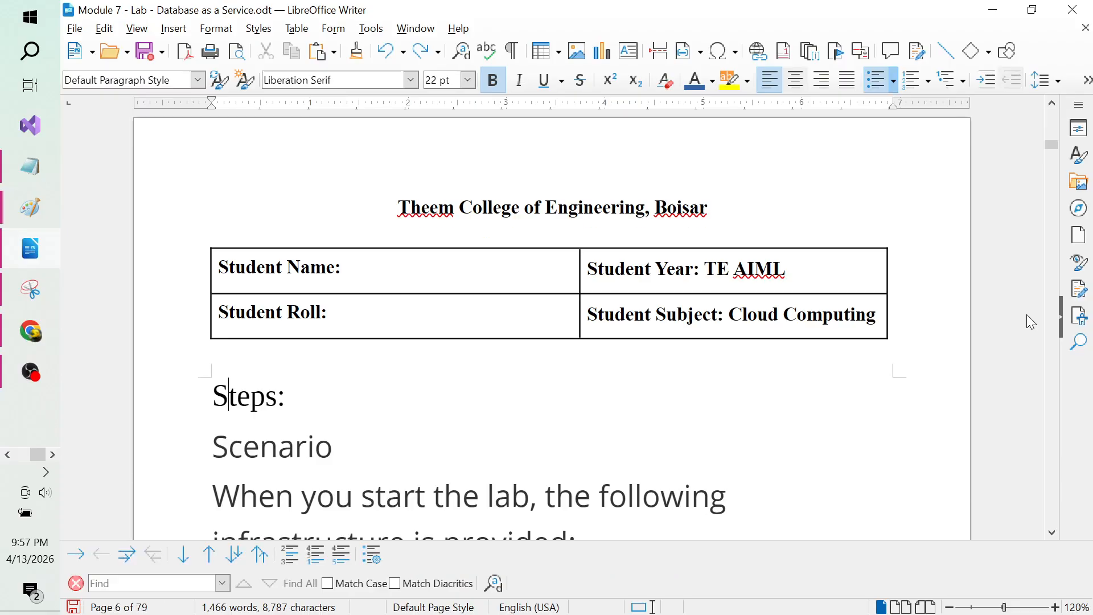
{"action": "key", "text": "Page_Down"}
{"action": "key", "text": "Page_Down"}
{"action": "key", "text": "Page_Down"}
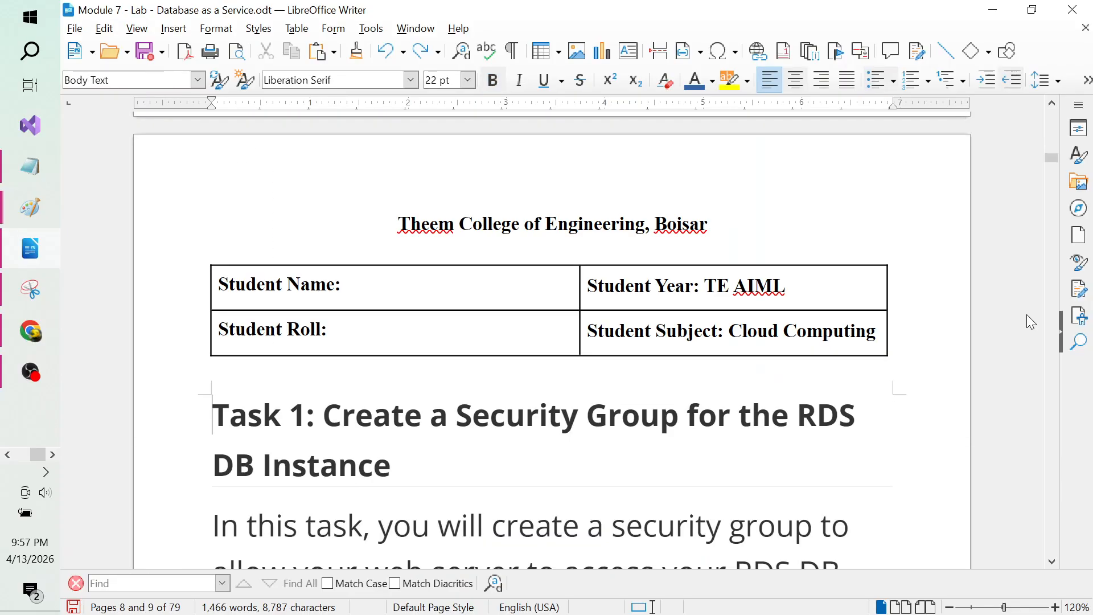
{"action": "key", "text": "Page_Down"}
{"action": "key", "text": "Page_Up"}
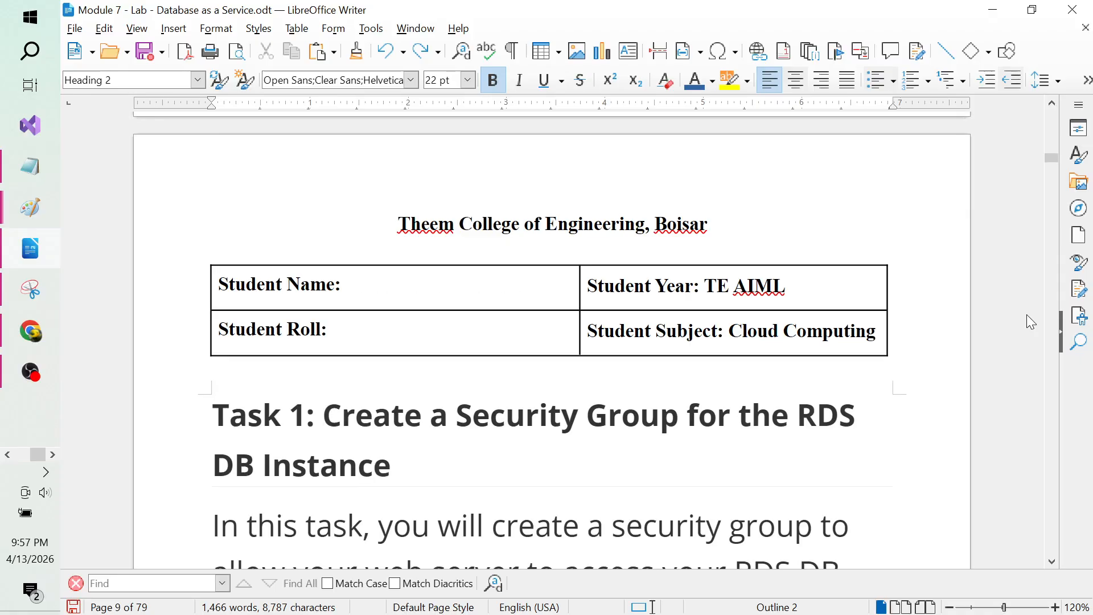
{"action": "key", "text": "Page_Down"}
{"action": "key", "text": "Page_Down"}
{"action": "key", "text": "Page_Down"}
{"action": "key", "text": "Page_Down"}
{"action": "key", "text": "Page_Down"}
{"action": "key", "text": "Page_Down"}
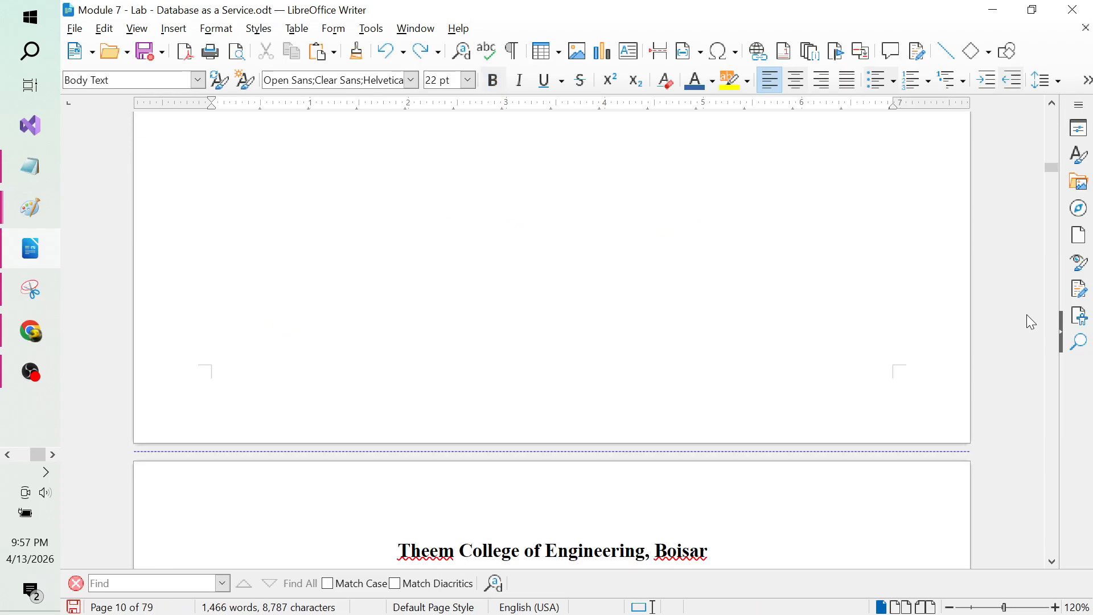
{"action": "key", "text": "Page_Up"}
{"action": "key", "text": "Page_Down"}
{"action": "key", "text": "Page_Down"}
{"action": "key", "text": "Page_Down"}
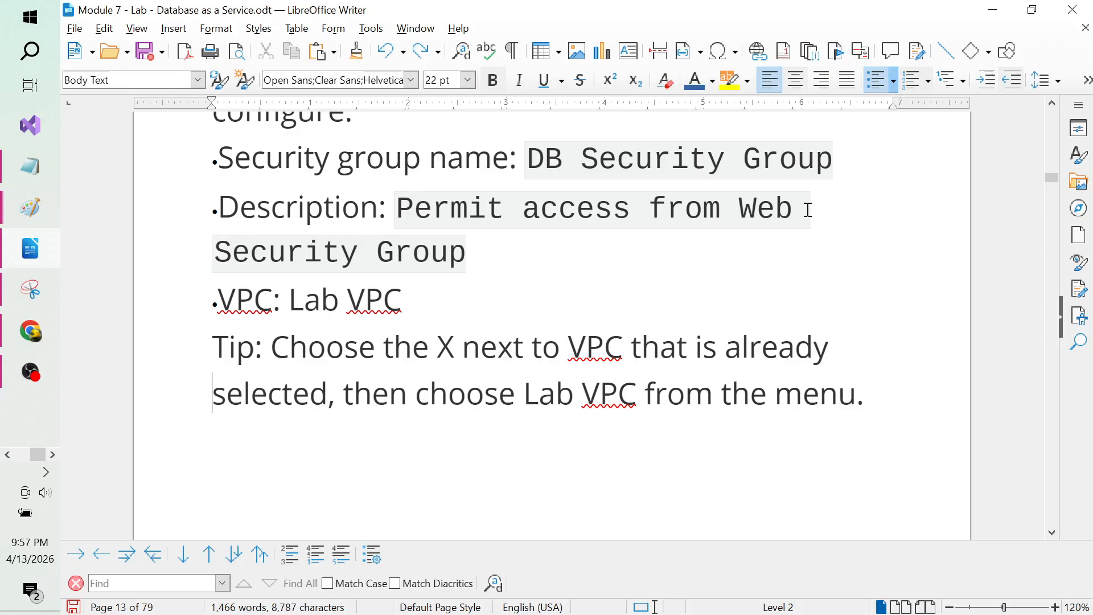
{"action": "key", "text": "alt+Tab"}
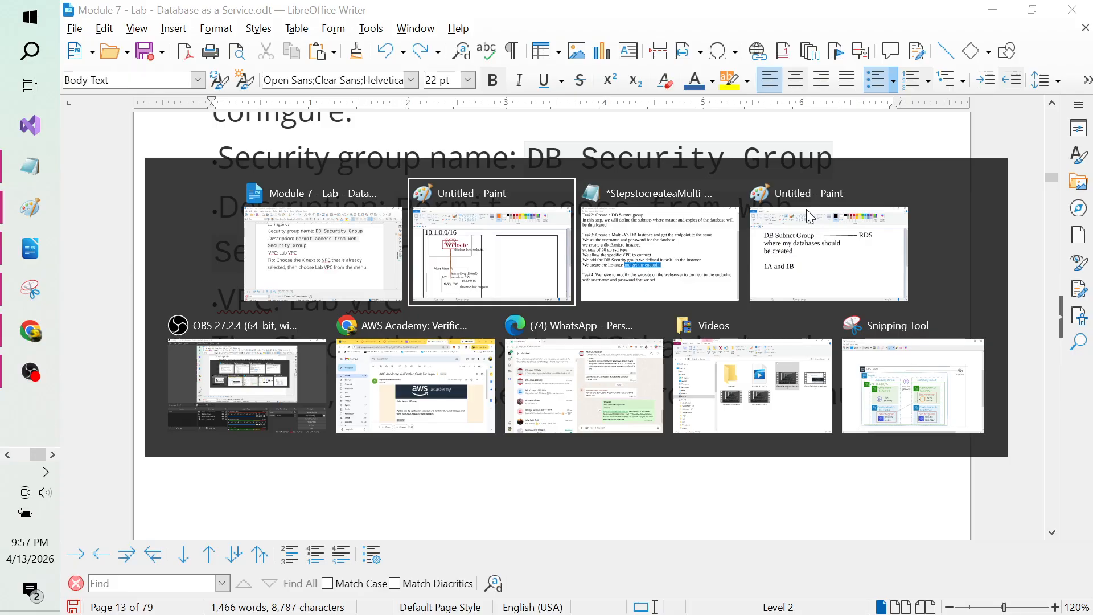
Step: Switch to Chrome's VPC console tab and search the AWS console for RDS
{"action": "key", "text": "Tab"}
{"action": "key", "text": "Tab"}
{"action": "key", "text": "Tab"}
{"action": "key", "text": "Tab"}
{"action": "key", "text": "Tab"}
{"action": "key", "text": "Tab"}
{"action": "key", "text": "Tab"}
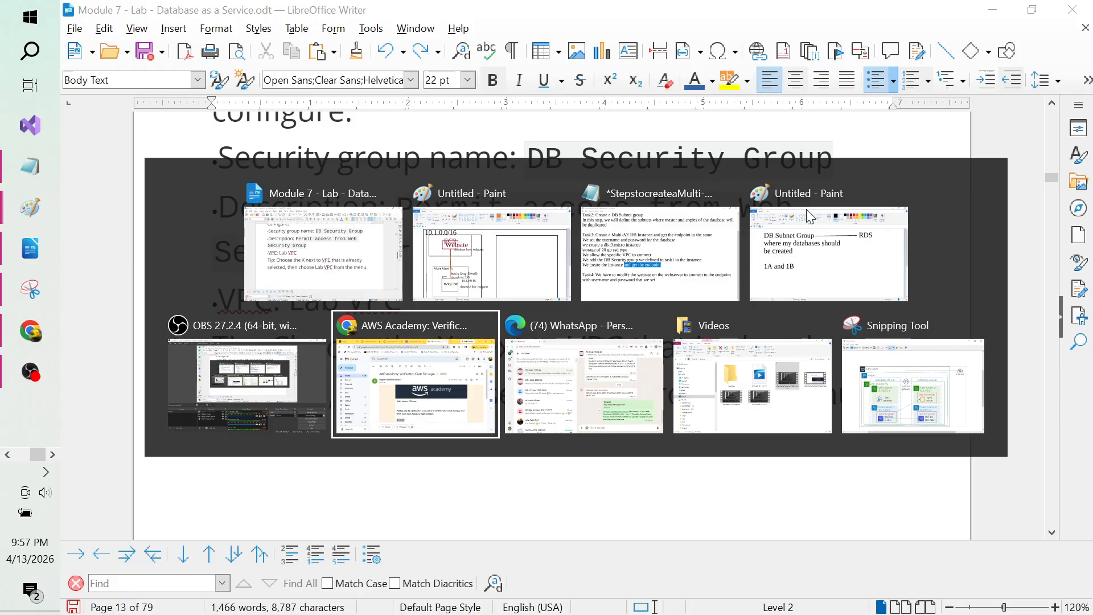
{"action": "key", "text": "Tab"}
{"action": "key", "text": "Tab"}
{"action": "key", "text": "Tab"}
{"action": "key", "text": "Tab"}
{"action": "key", "text": "Tab"}
{"action": "key", "text": "Tab"}
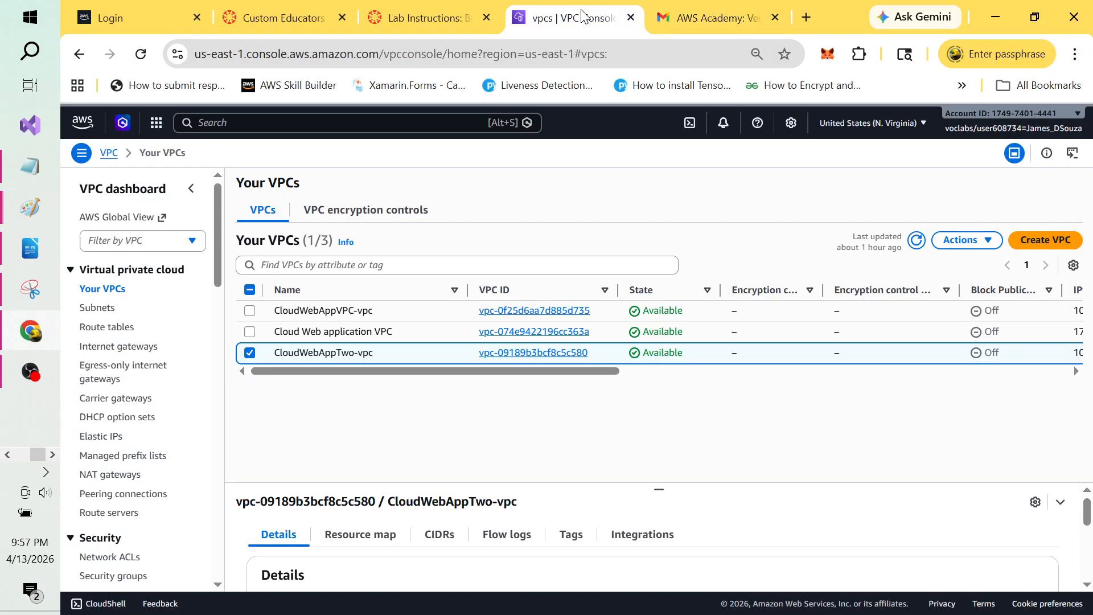
{"action": "left_click", "coordinate": [581, 12]}
{"action": "left_click", "coordinate": [274, 123]}
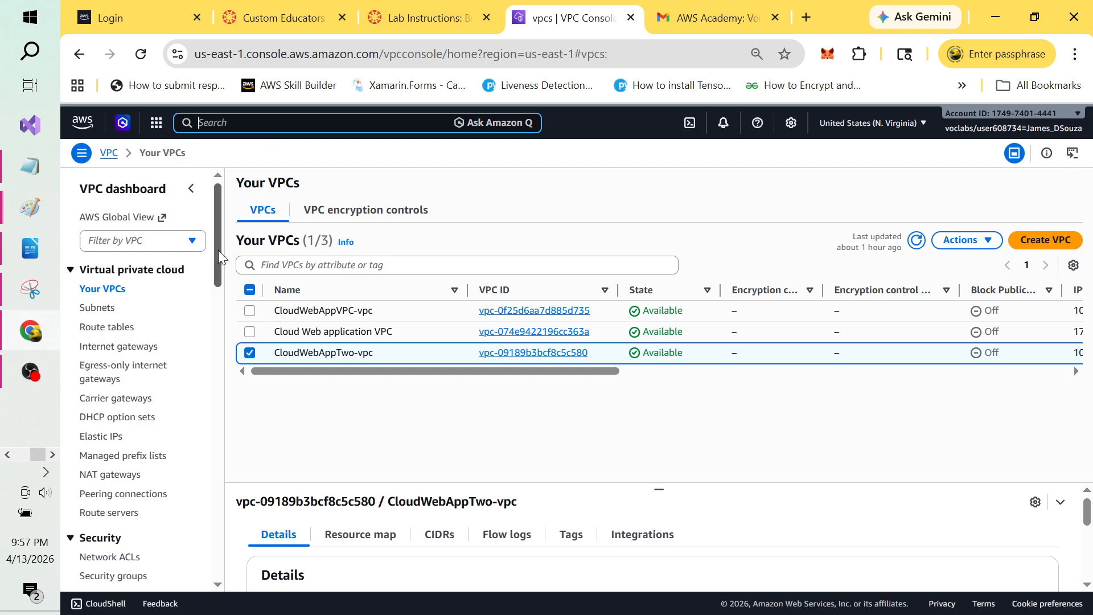
{"action": "left_click_drag", "start_coordinate": [219, 252], "coordinate": [218, 343]}
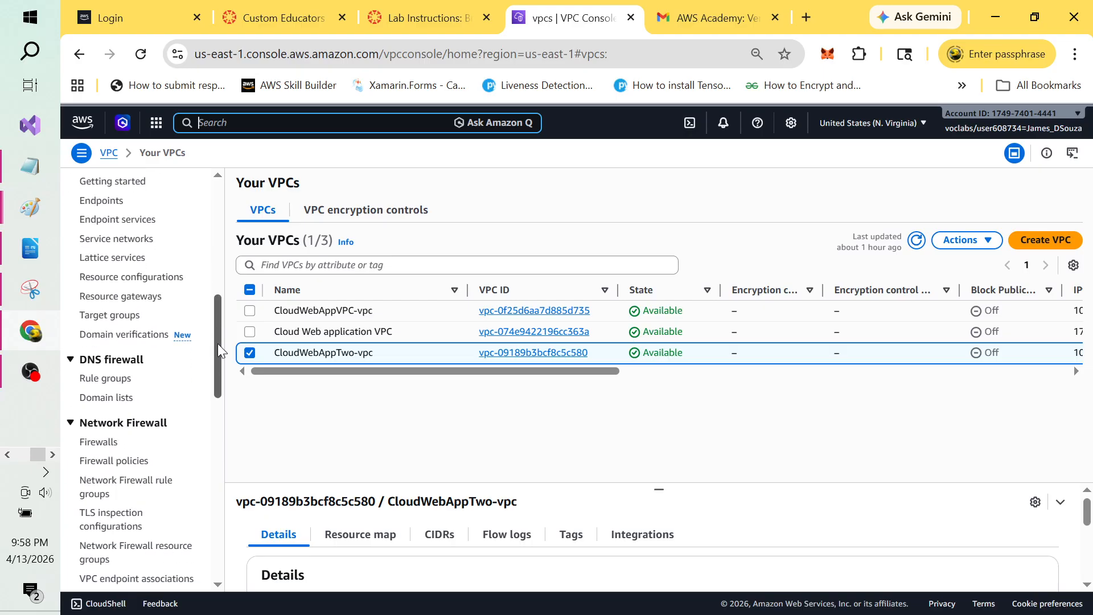
{"action": "left_click", "coordinate": [282, 118]}
{"action": "type", "text": "RDS"}
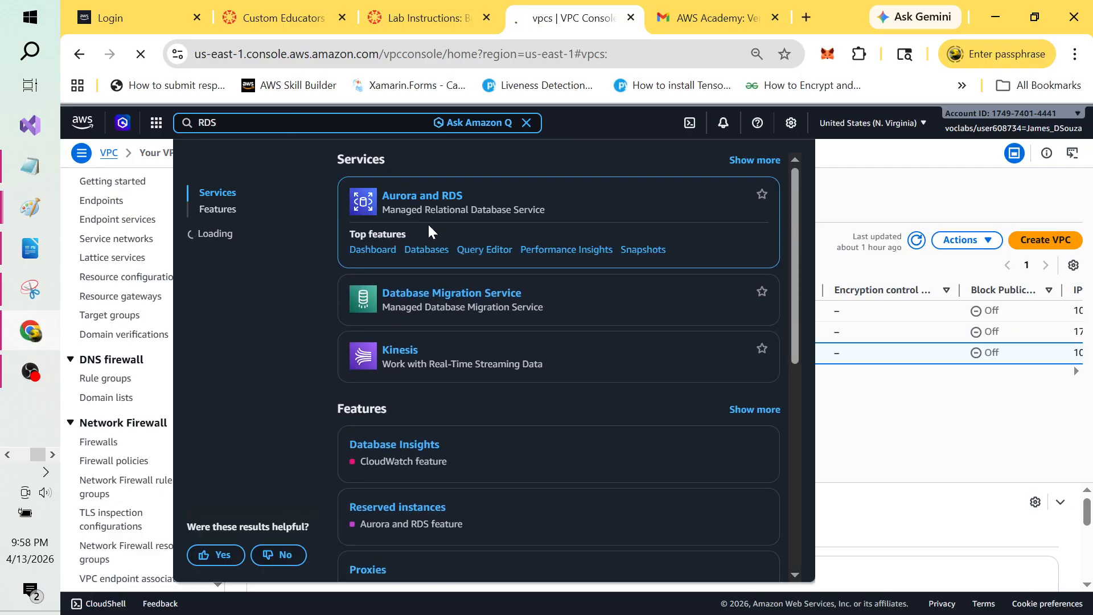
Step: Open Aurora and RDS from the results, check Lab Instructions, and return to the dashboard
{"action": "left_click", "coordinate": [453, 206]}
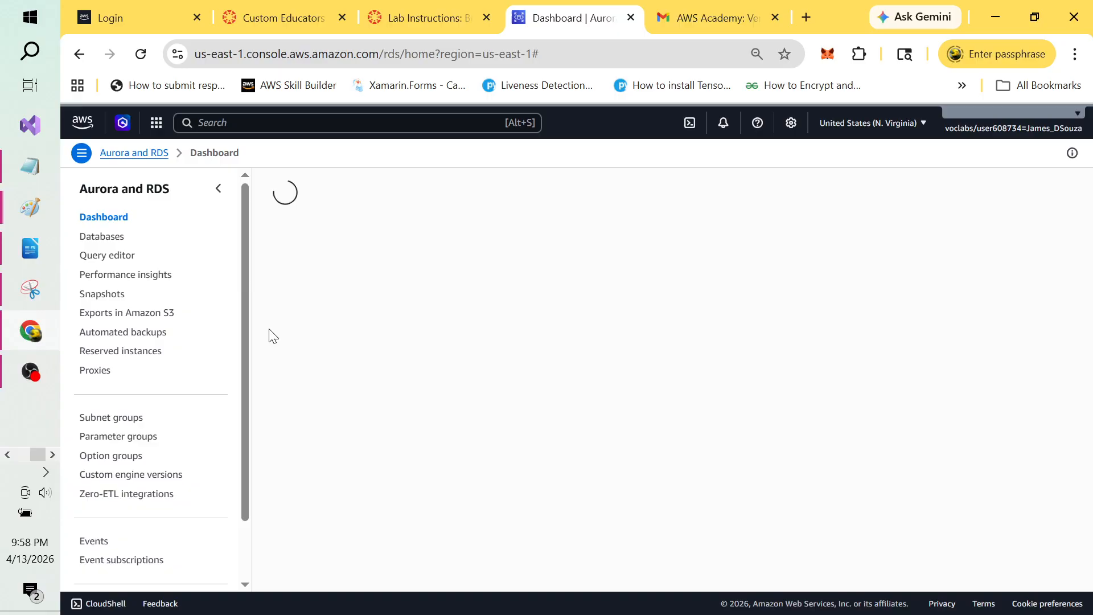
{"action": "scroll", "coordinate": [245, 394], "scroll_direction": "down", "scroll_amount": 2}
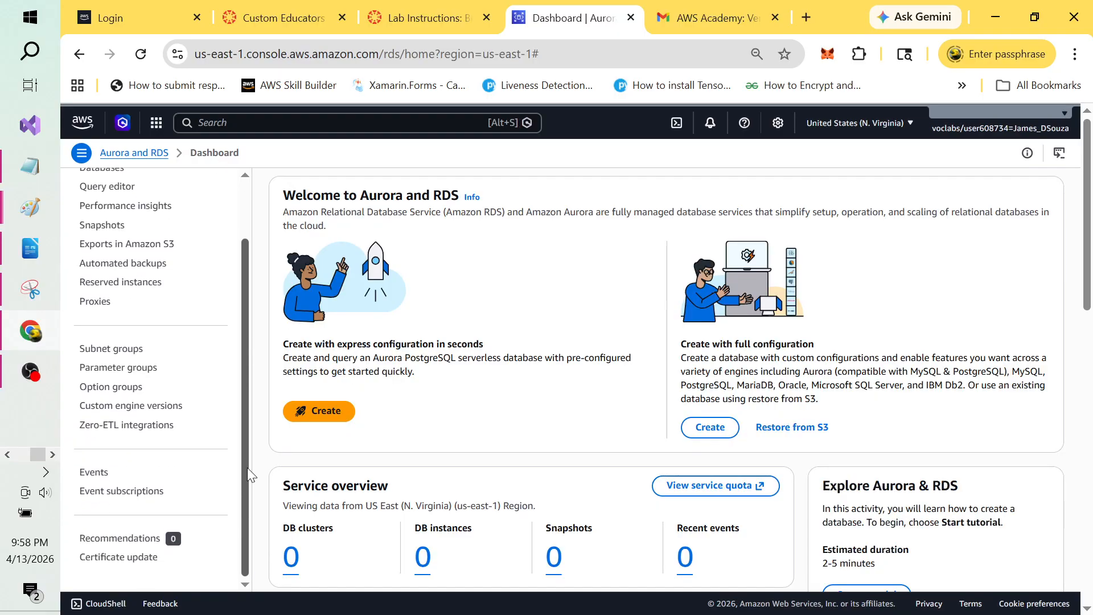
{"action": "scroll", "coordinate": [247, 466], "scroll_direction": "up", "scroll_amount": 2}
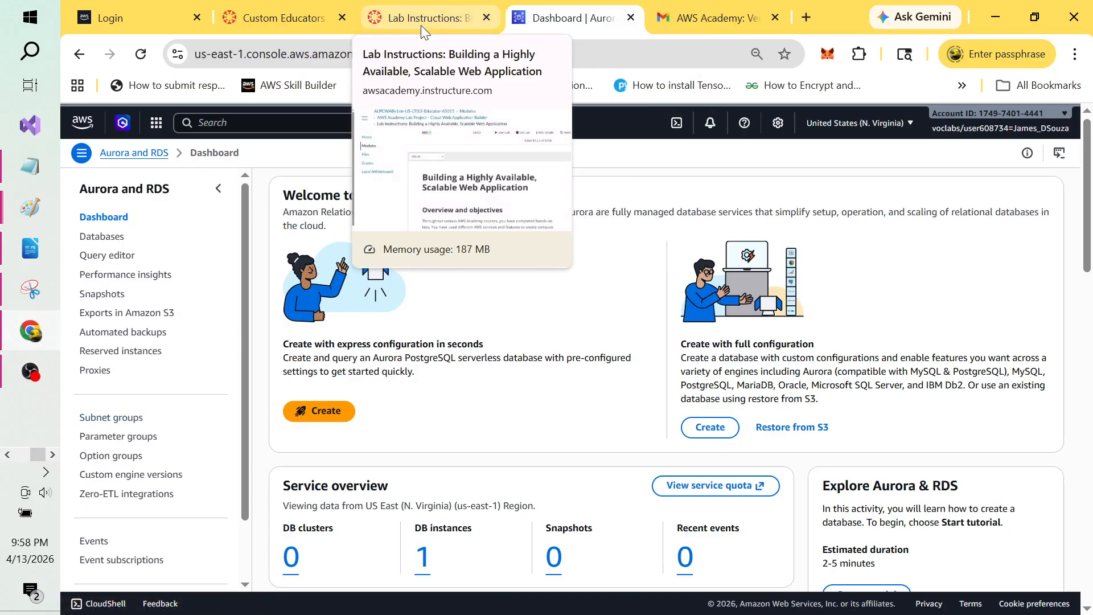
{"action": "left_click", "coordinate": [451, 19]}
{"action": "left_click", "coordinate": [561, 25]}
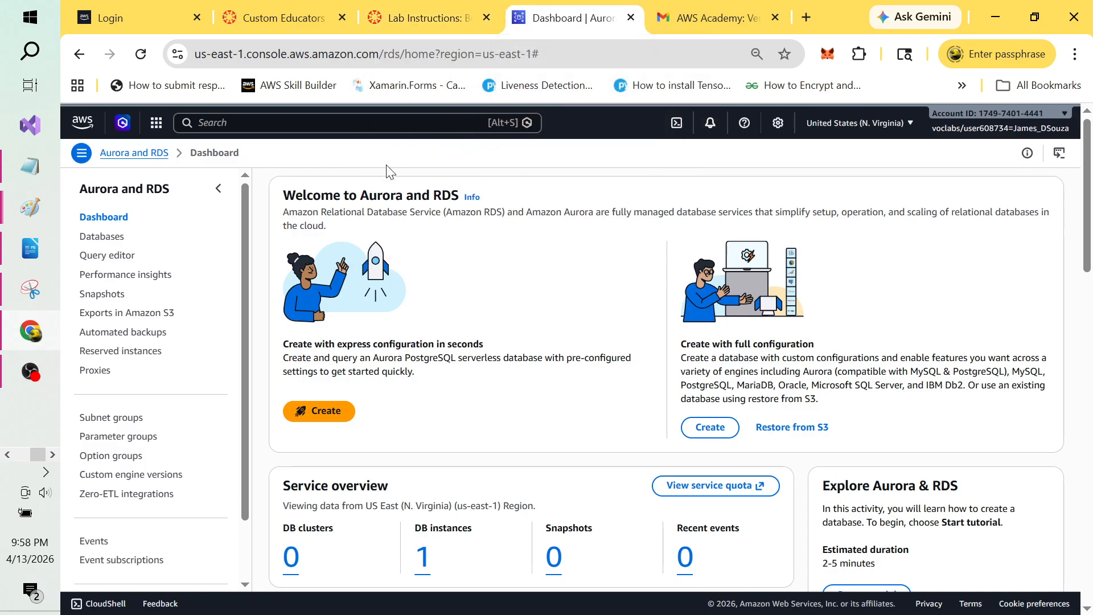
Step: Search for vpc and open Security groups in the VPC console
{"action": "left_click", "coordinate": [302, 126]}
{"action": "type", "text": "vpc"}
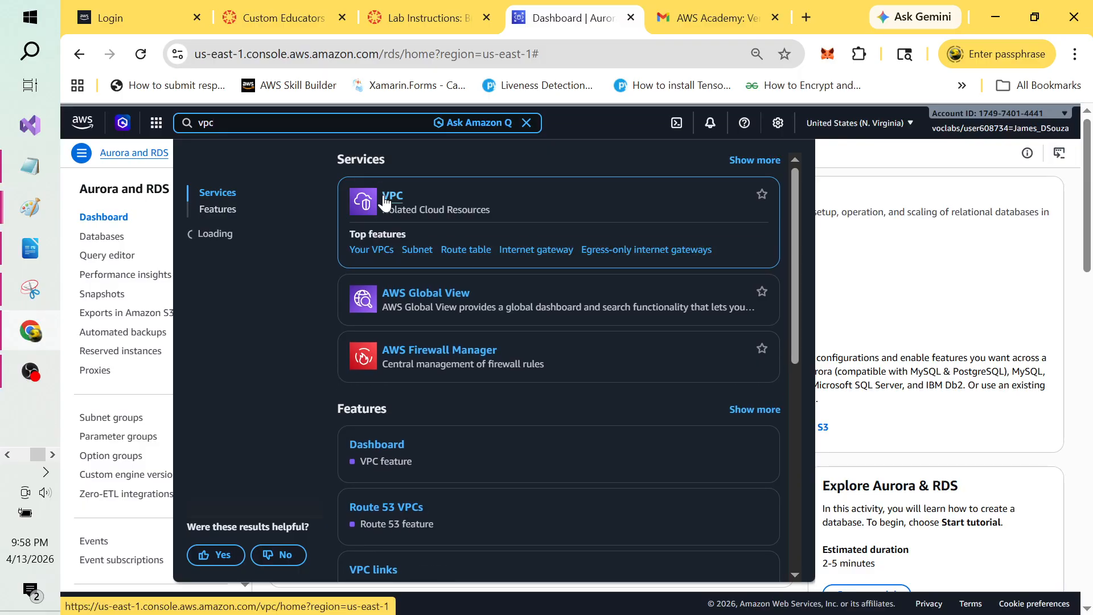
{"action": "left_click", "coordinate": [385, 195]}
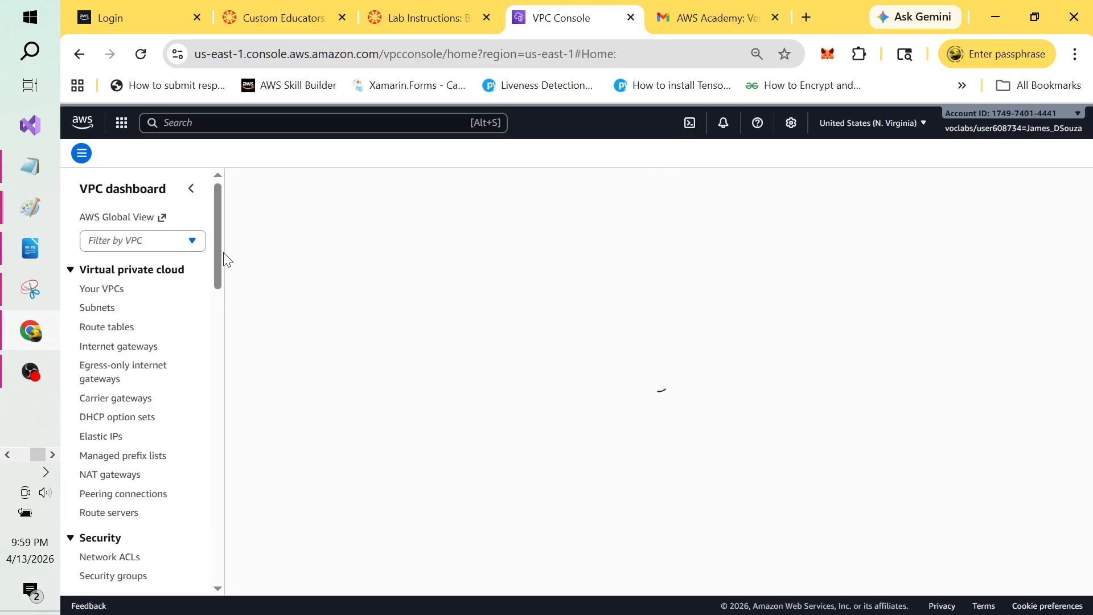
{"action": "left_click_drag", "start_coordinate": [224, 255], "coordinate": [224, 309]}
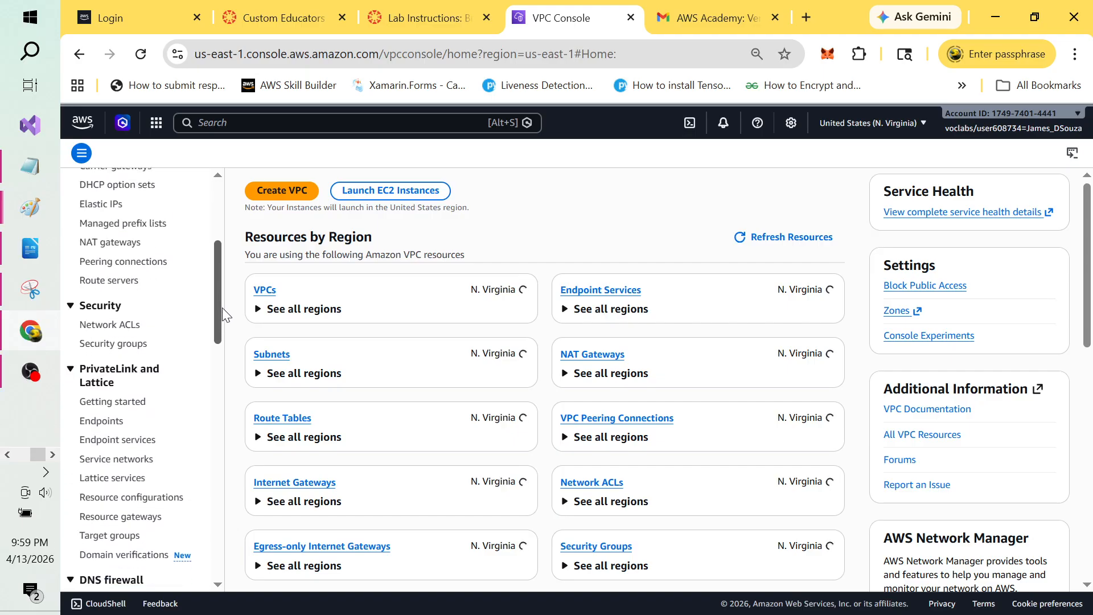
{"action": "left_click", "coordinate": [134, 336]}
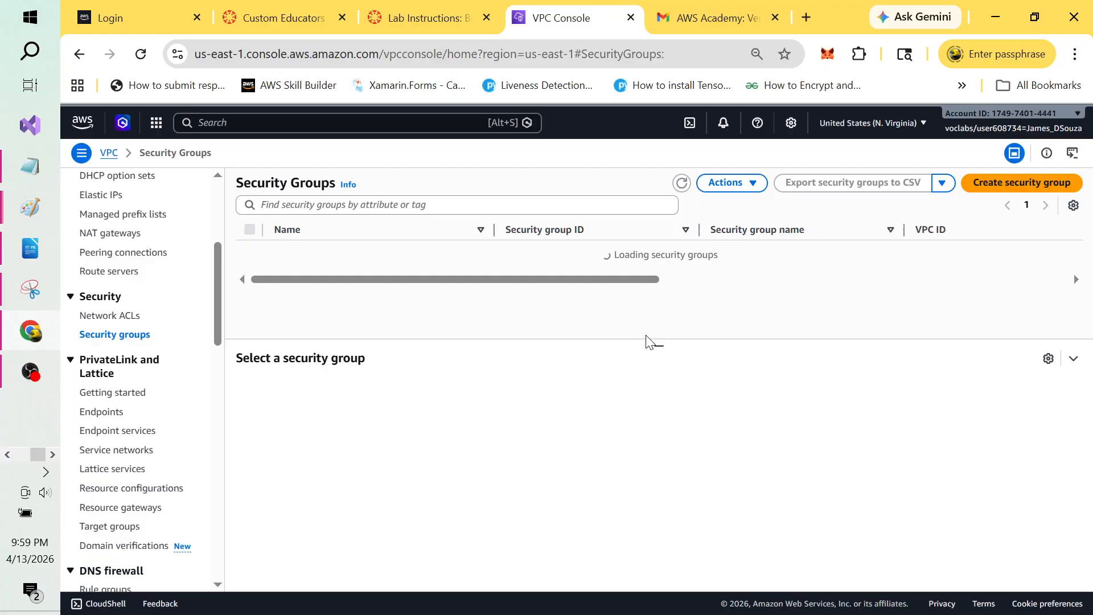
Step: Resize the security groups list, check the tray icons, and switch windows
{"action": "mouse_move", "coordinate": [659, 341]}
{"action": "left_mouse_down"}
{"action": "mouse_move", "coordinate": [668, 429]}
{"action": "mouse_move", "coordinate": [664, 355]}
{"action": "left_mouse_up"}
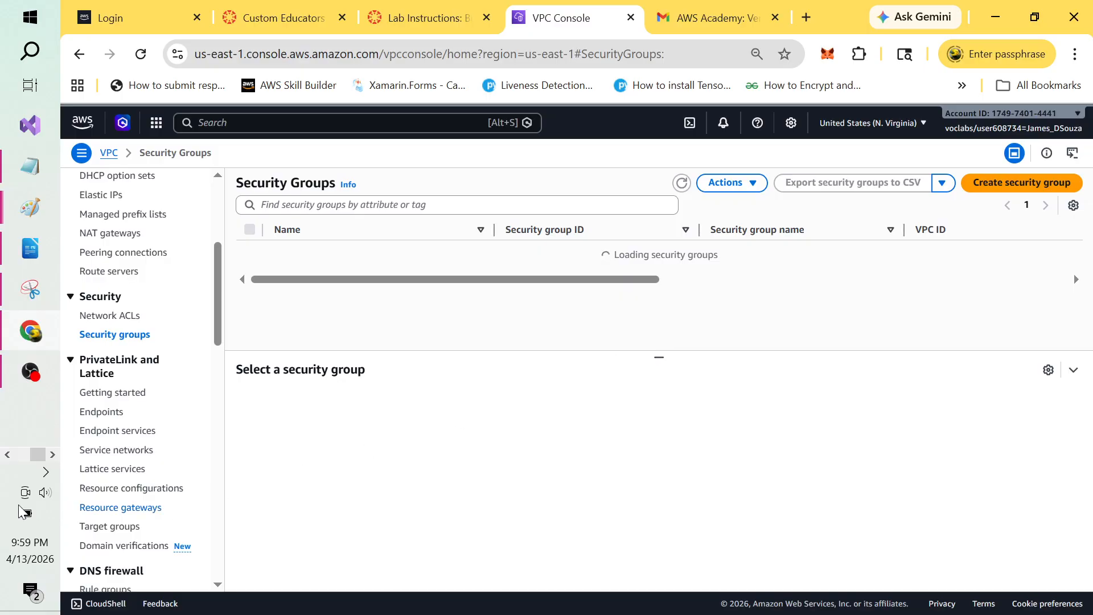
{"action": "left_click", "coordinate": [47, 472]}
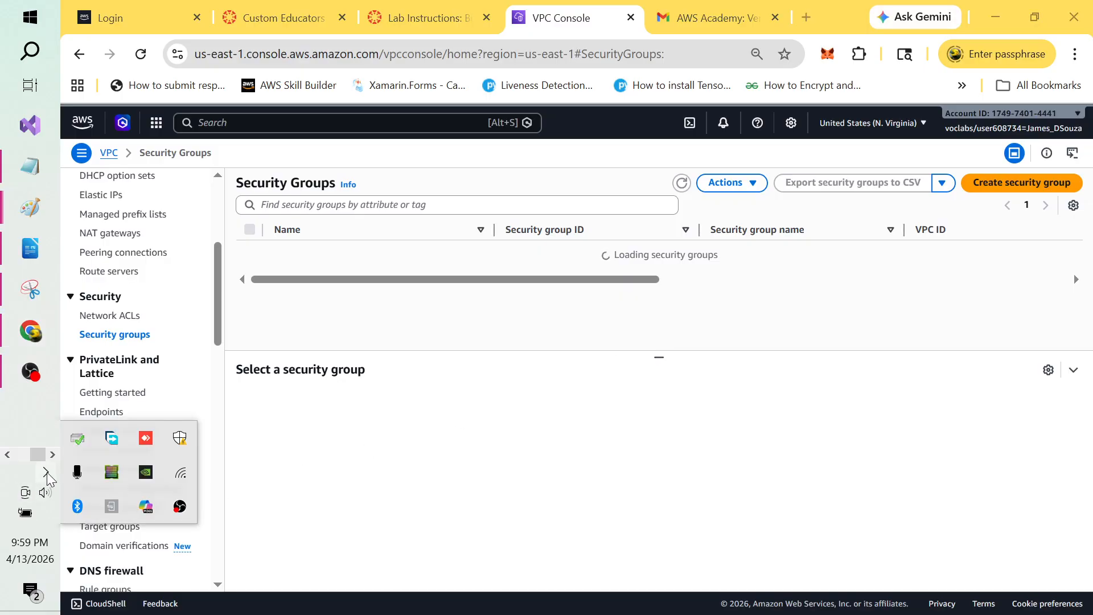
{"action": "left_click", "coordinate": [567, 410]}
{"action": "key", "text": "alt+Tab"}
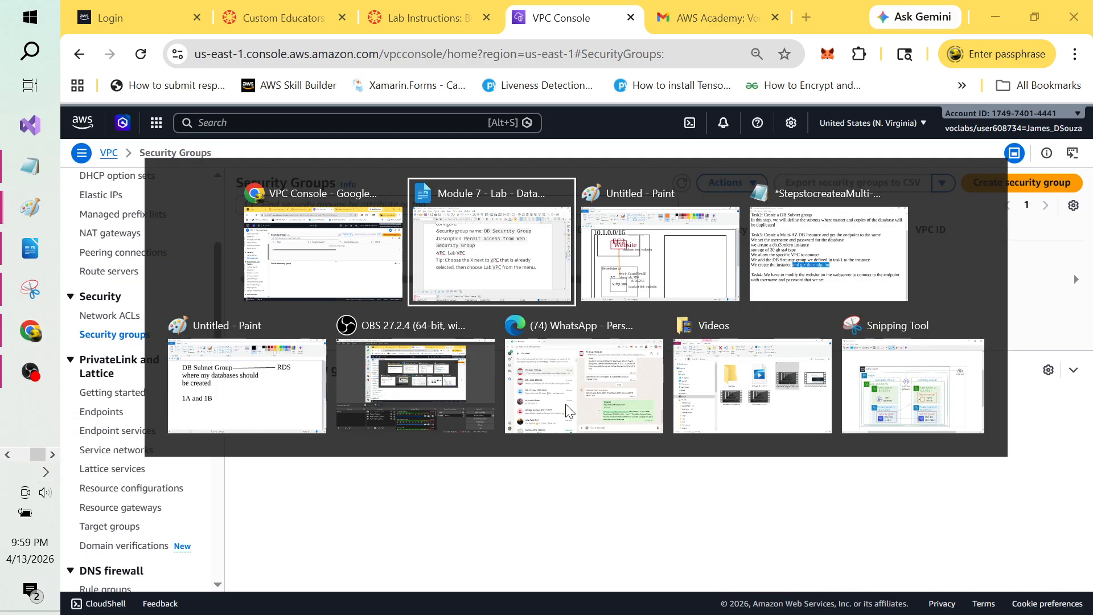
{"action": "key", "text": "alt+Tab"}
{"action": "key", "text": "alt+Tab"}
{"action": "key", "text": "alt+Tab"}
{"action": "key", "text": "alt+Tab"}
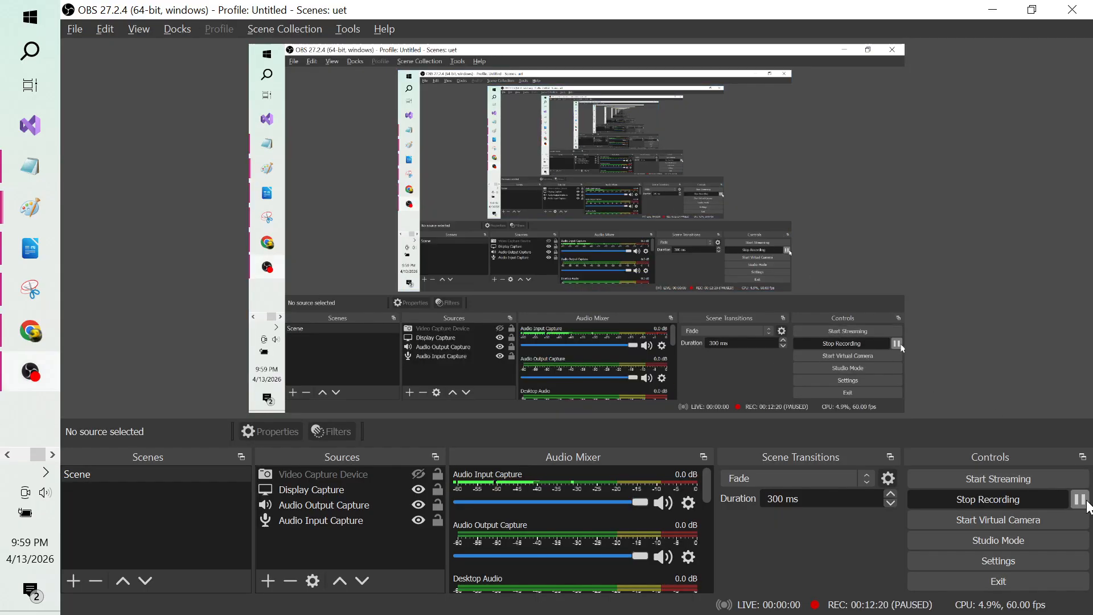
{"action": "key", "text": "alt+Tab"}
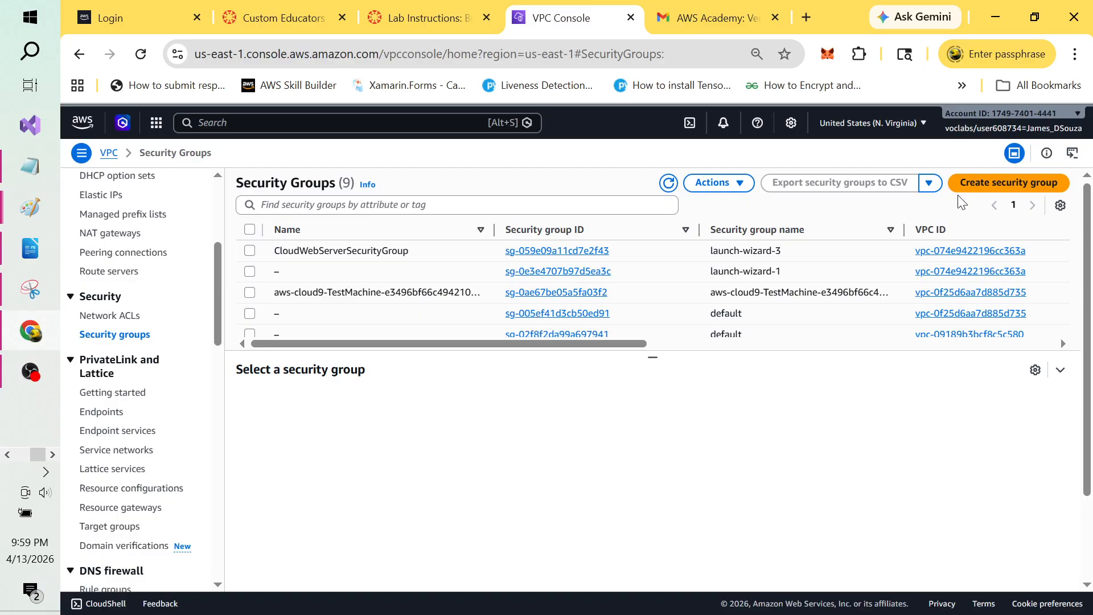
Step: Start a new security group named CloudWebApp2DatabaseSecurityGroup
{"action": "left_click", "coordinate": [1000, 185]}
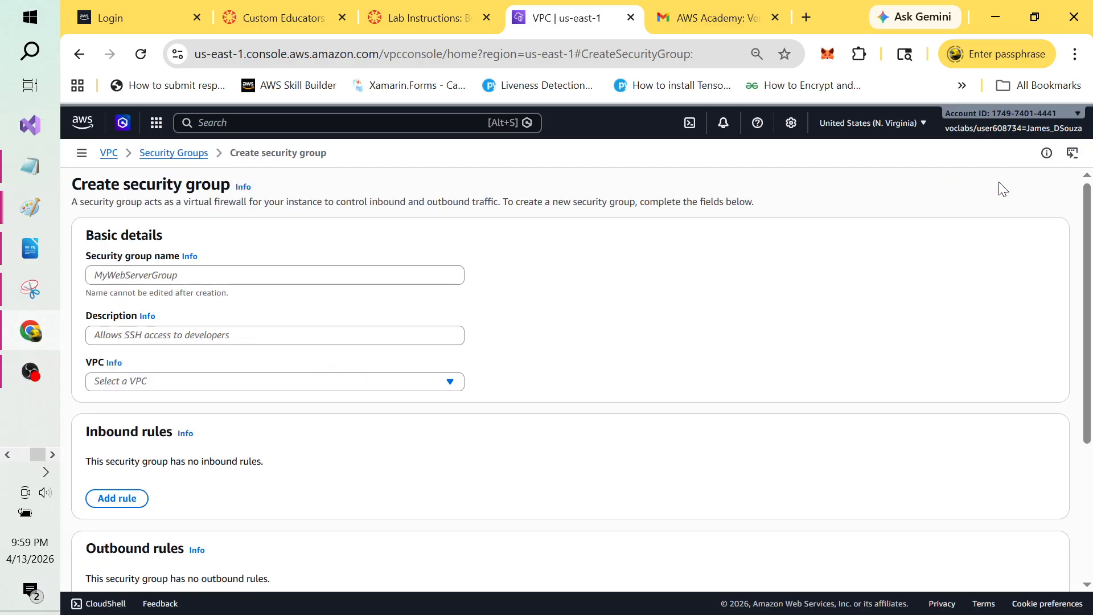
{"action": "left_click", "coordinate": [276, 276]}
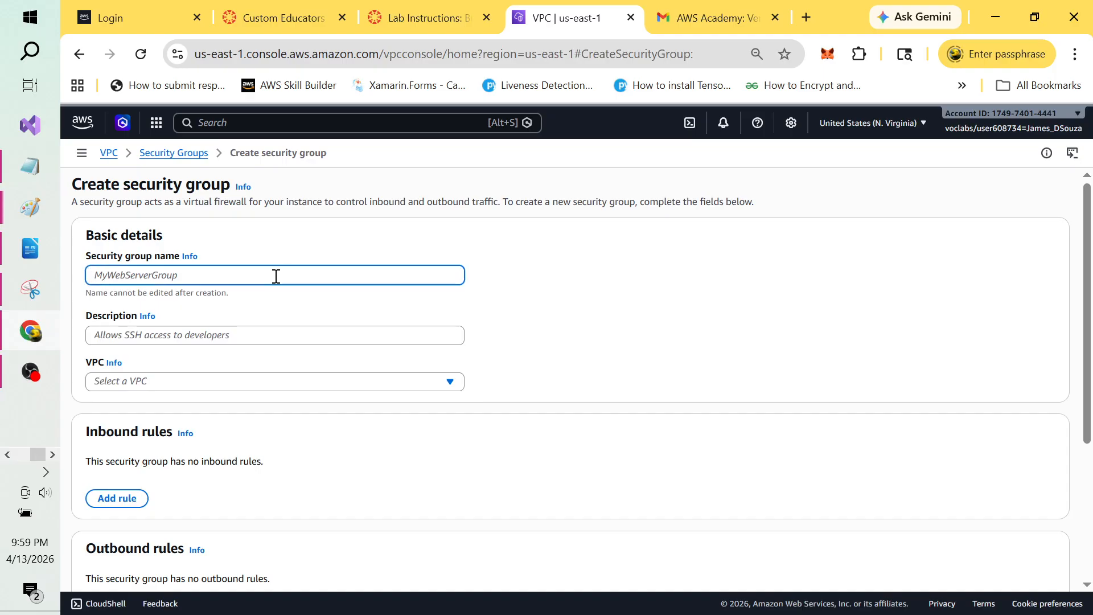
{"action": "left_click", "coordinate": [276, 276]}
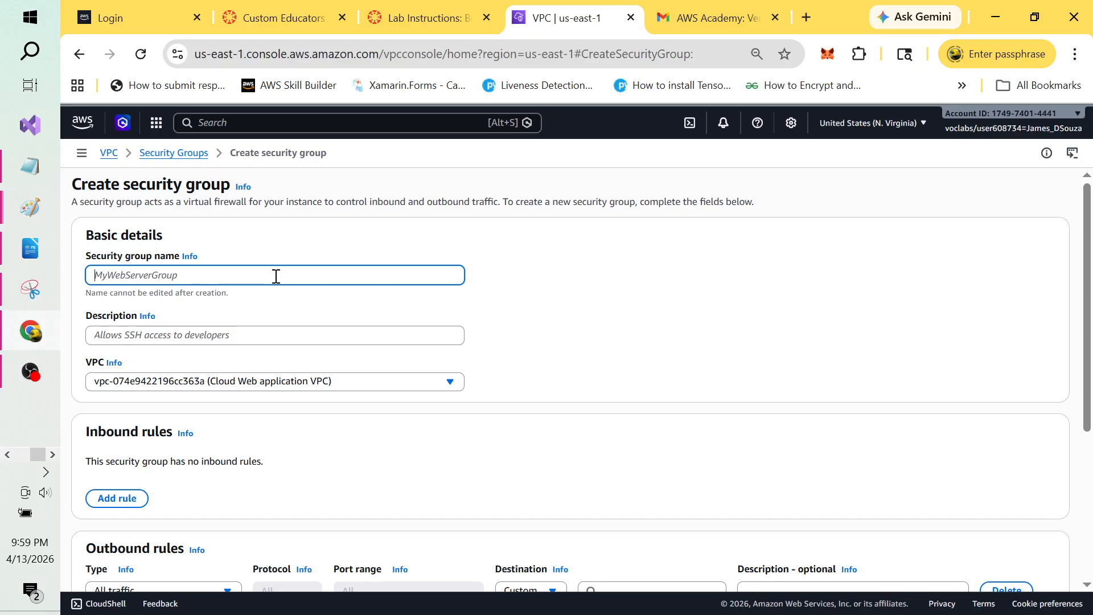
{"action": "type", "text": "CloudWeb"}
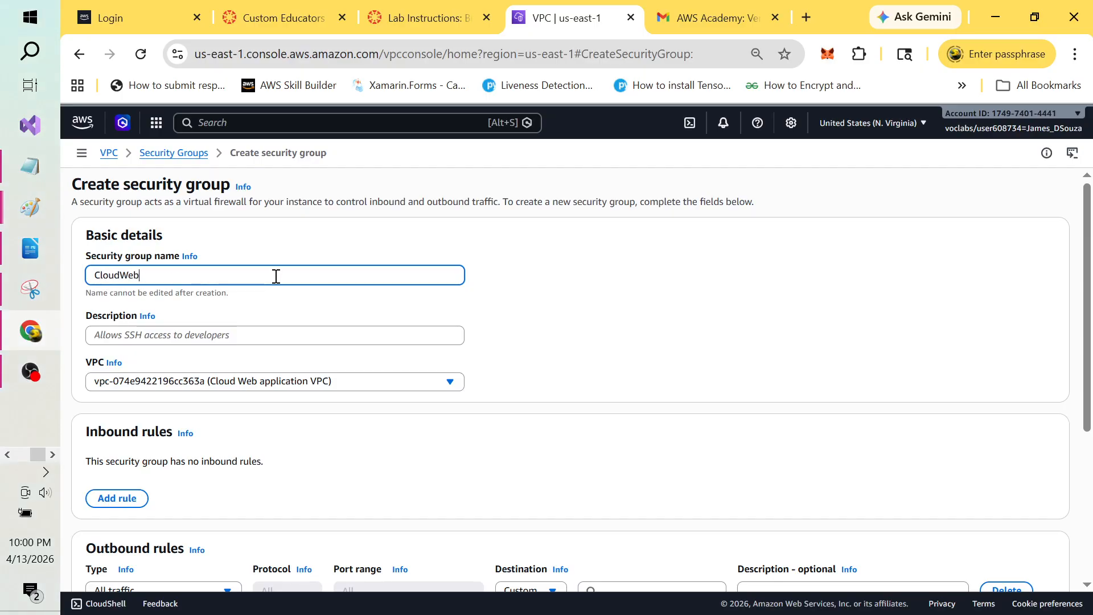
{"action": "type", "text": "App2"}
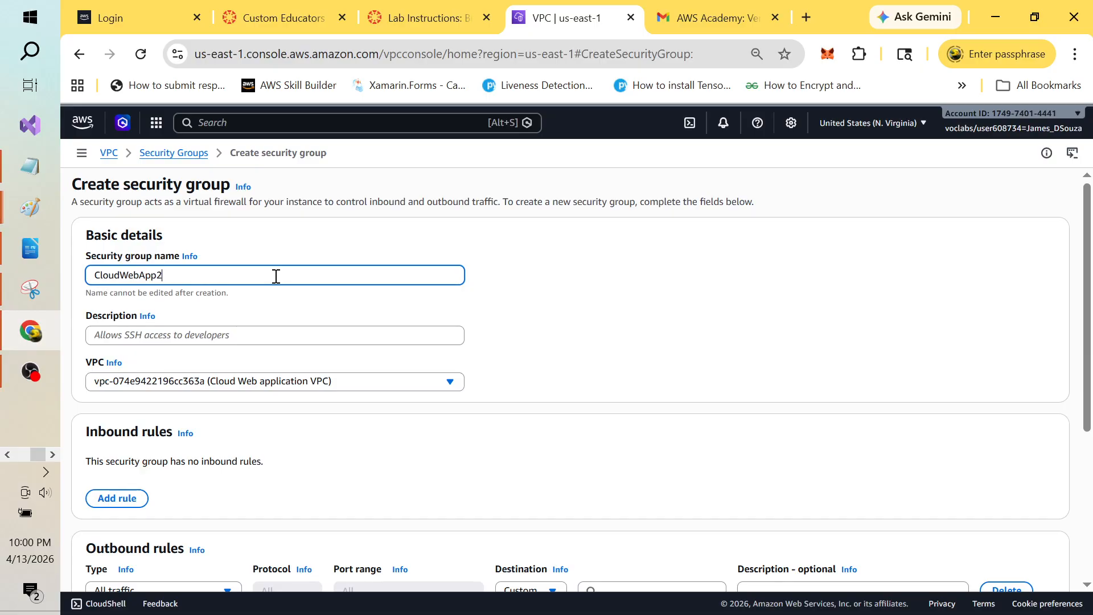
{"action": "type", "text": "Dtabas"}
{"action": "key", "text": "BackSpace"}
{"action": "type", "text": "atabaseSecurityGroup"}
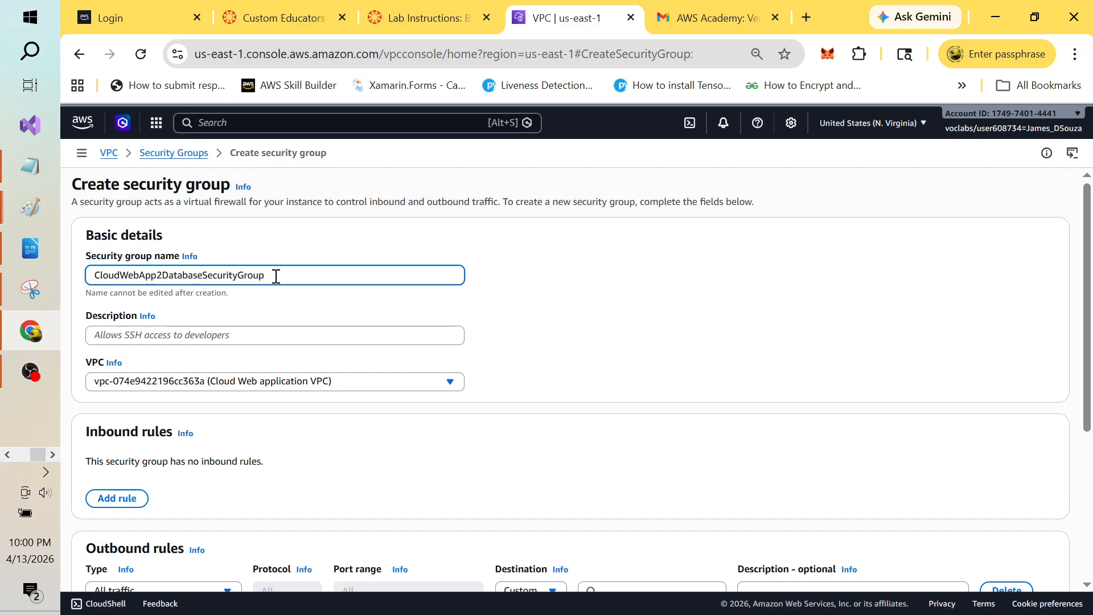
{"action": "key", "text": "ctrl+a"}
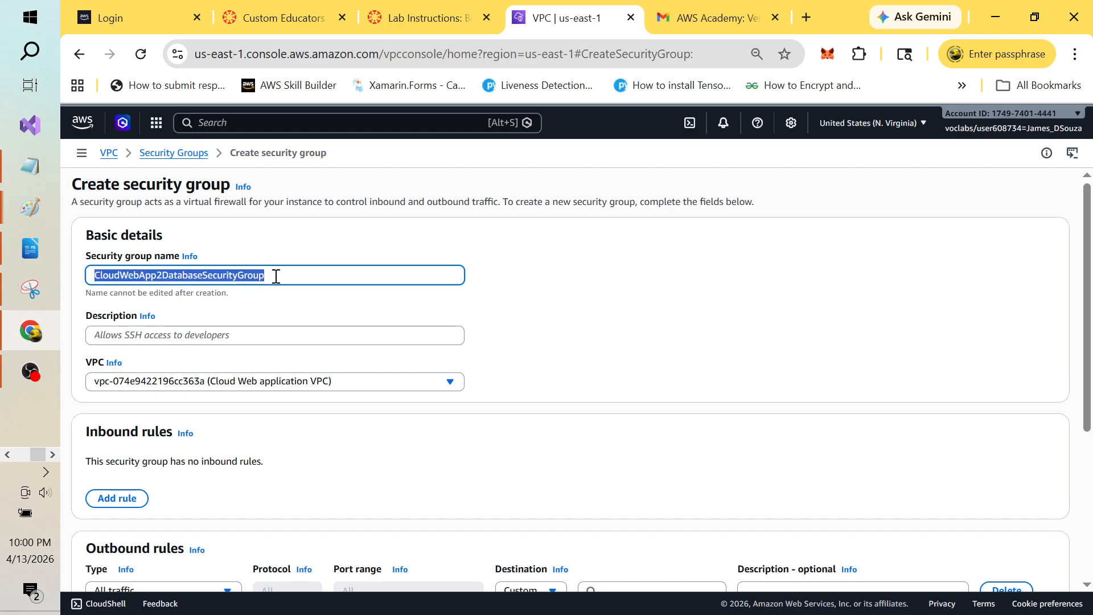
Step: Describe the group as 'allows access to mysql database in the private subnet'
{"action": "left_click", "coordinate": [264, 337]}
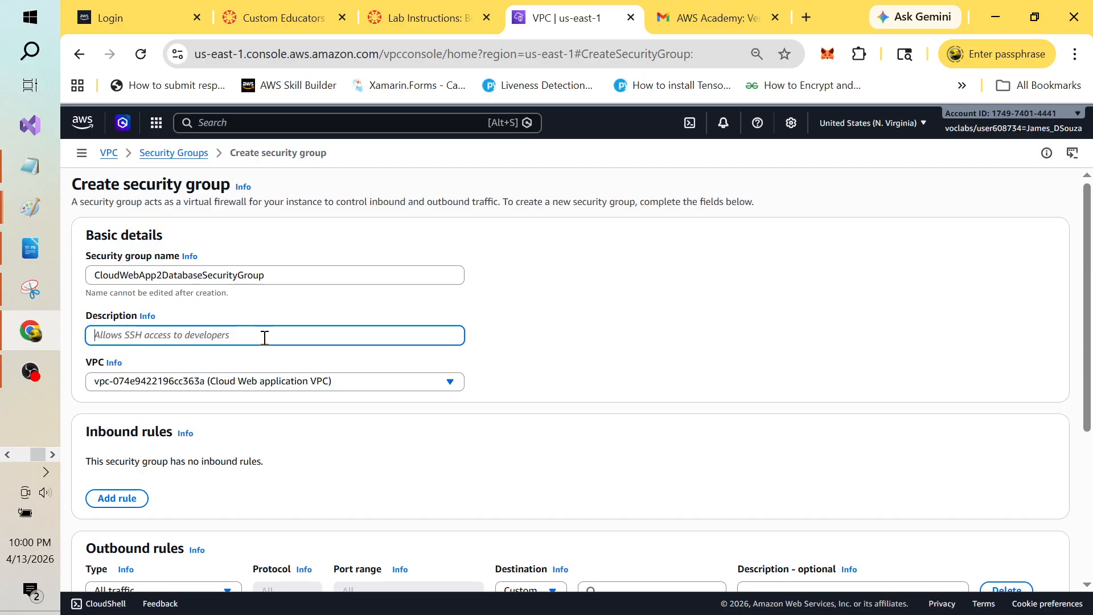
{"action": "type", "text": "allows a"}
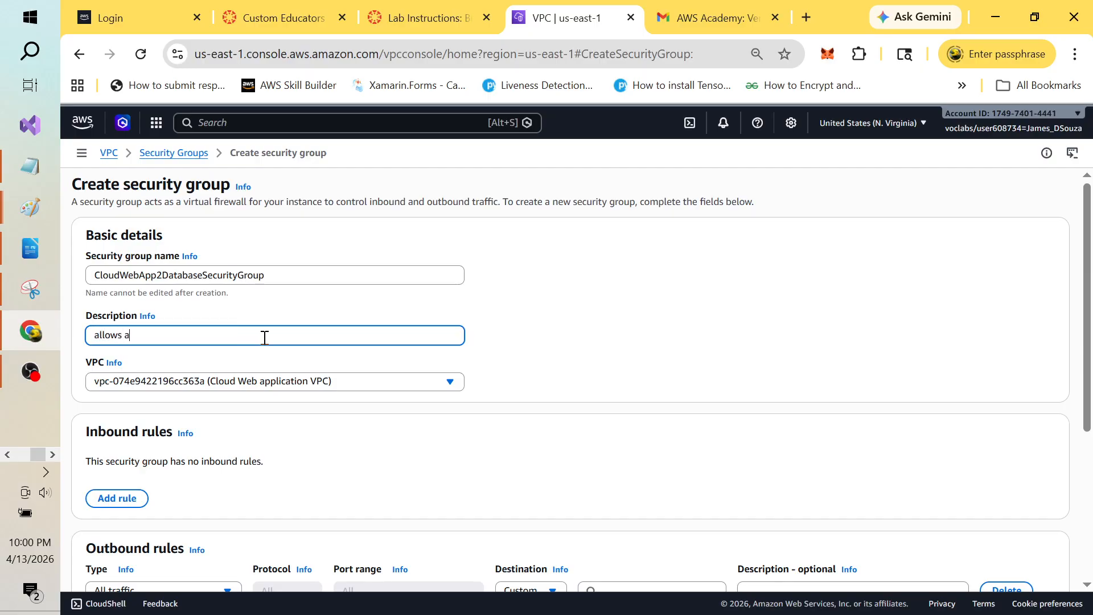
{"action": "type", "text": "ccess to mysql"}
{"action": "key", "text": "BackSpace"}
{"action": "type", "text": "ql database in the private su"}
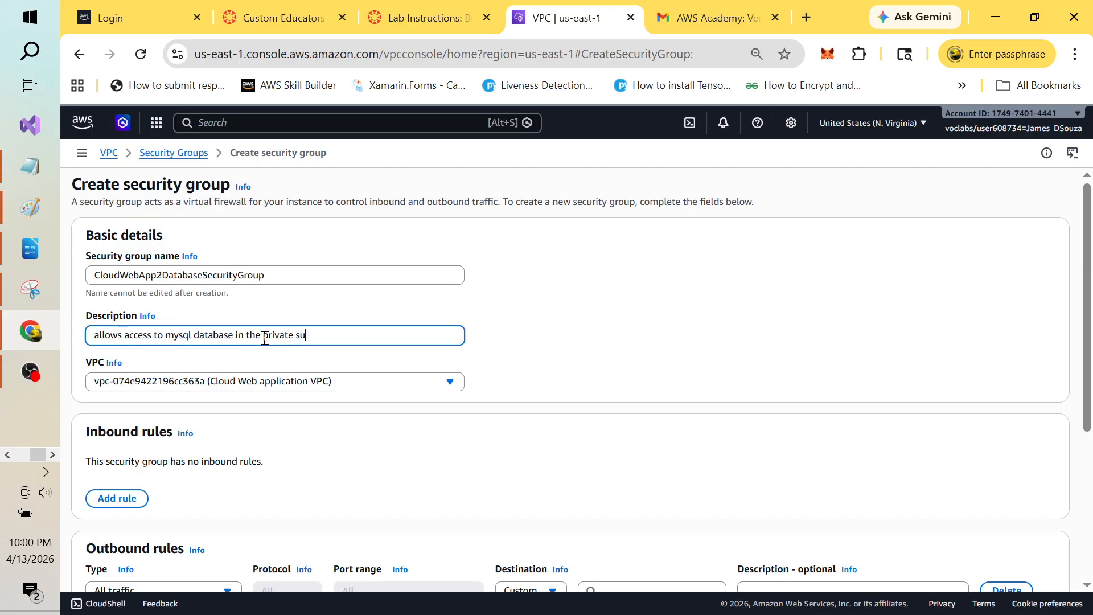
{"action": "type", "text": "bn"}
{"action": "key", "text": "BackSpace"}
{"action": "type", "text": "bnet"}
Step: Assign the security group to CloudWebAppTwo-vpc
{"action": "left_click", "coordinate": [449, 382]}
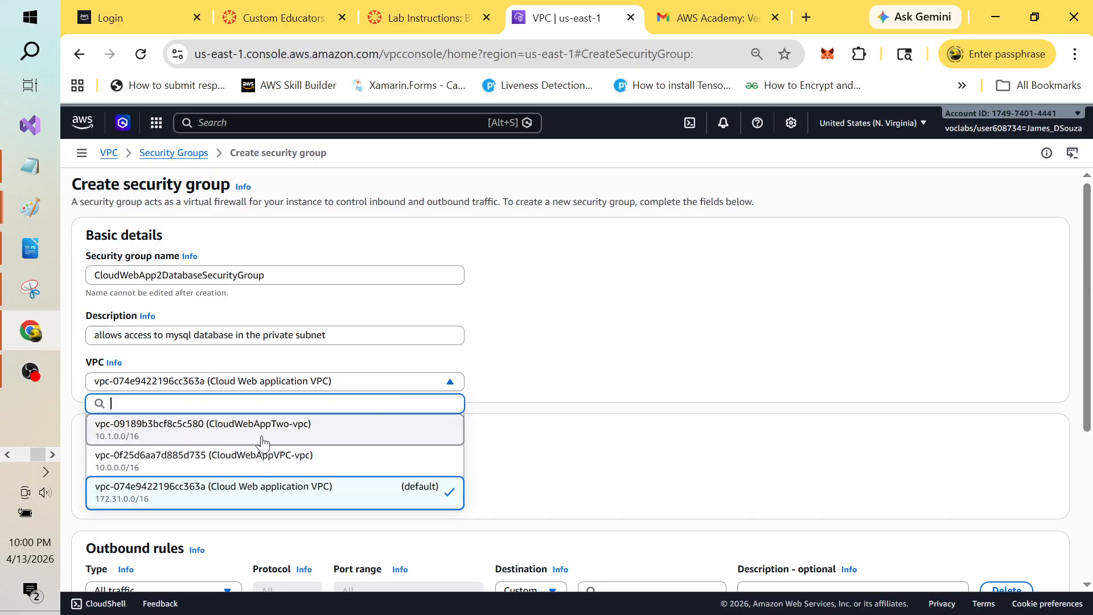
{"action": "left_click", "coordinate": [292, 437]}
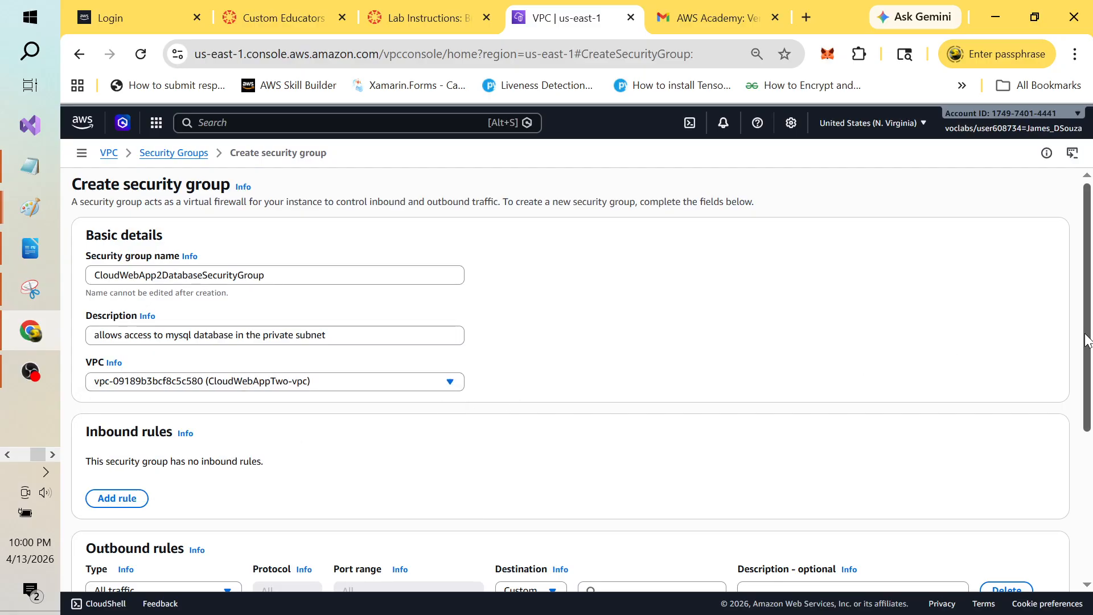
{"action": "scroll", "coordinate": [212, 378], "scroll_direction": "down", "scroll_amount": 3}
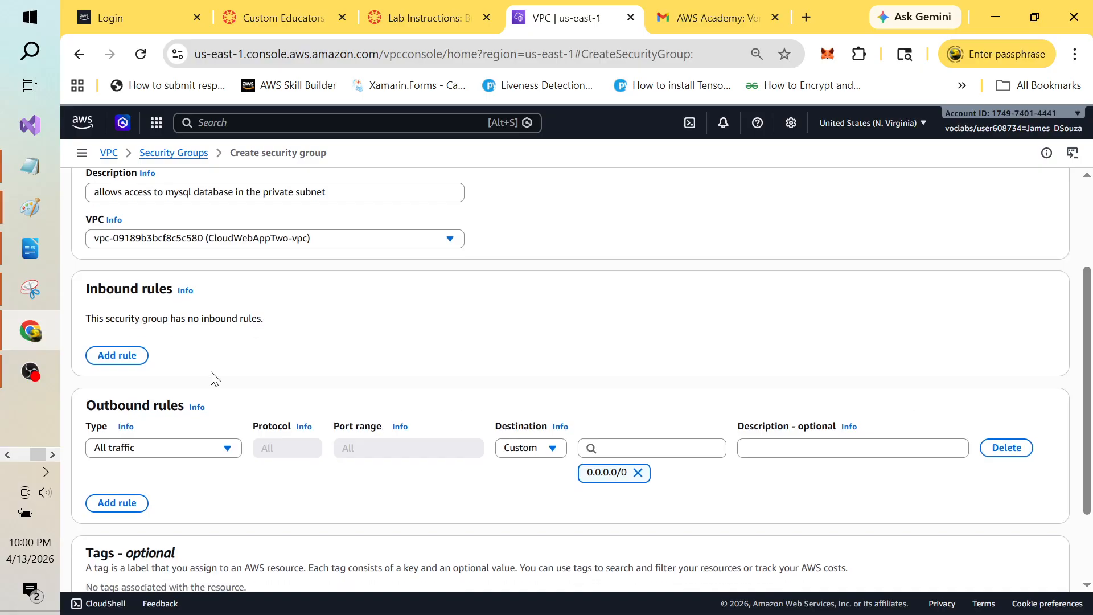
Step: Add an inbound rule of type MYSQL/Aurora on port 3306
{"action": "left_click", "coordinate": [125, 355]}
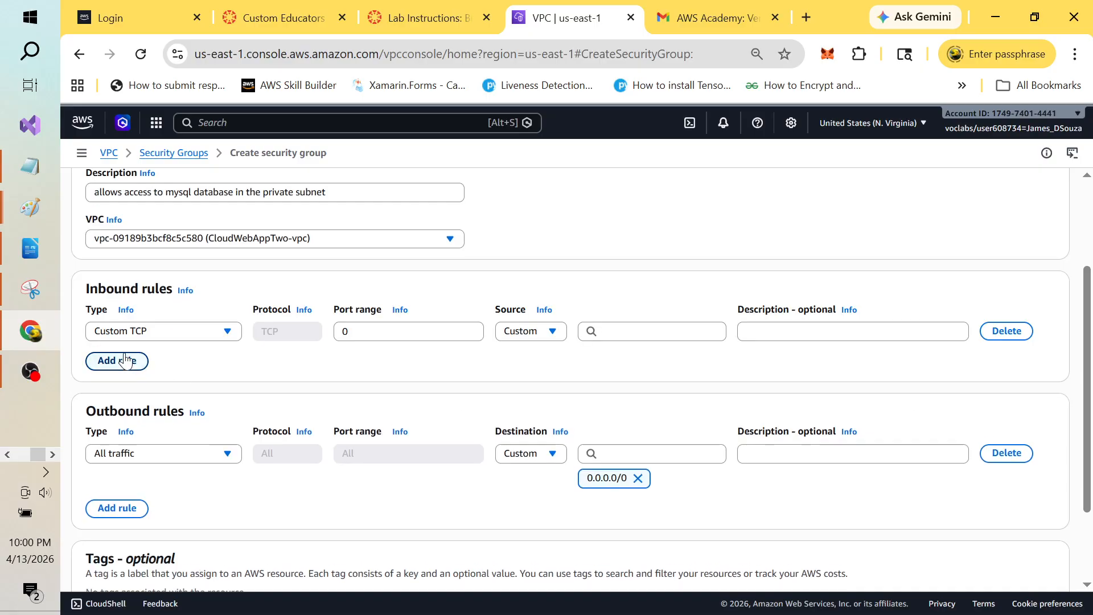
{"action": "left_click", "coordinate": [229, 332]}
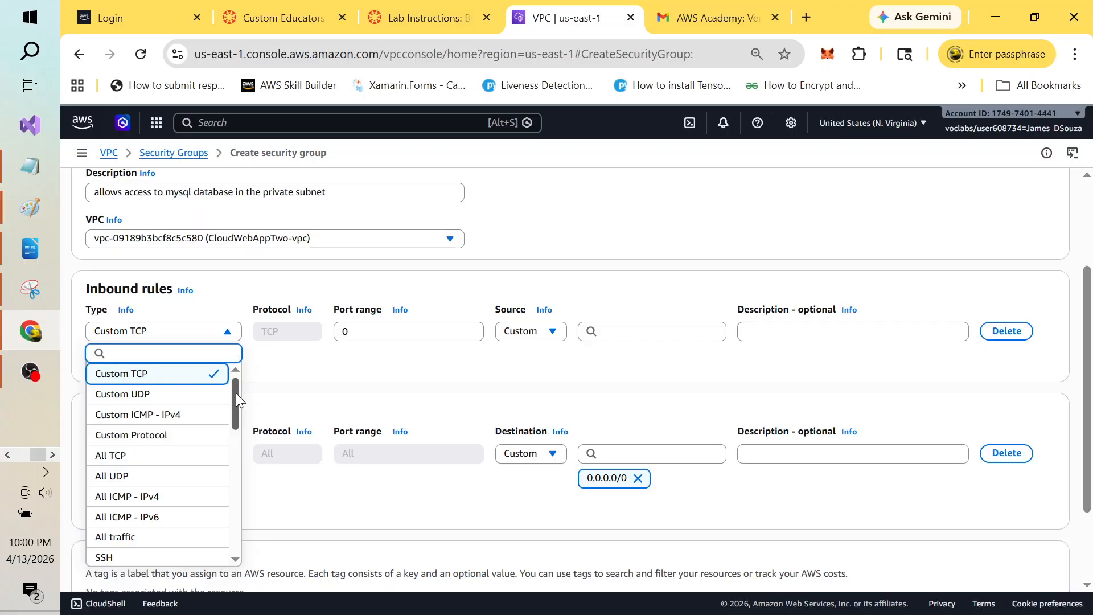
{"action": "left_click_drag", "start_coordinate": [236, 393], "coordinate": [234, 493]}
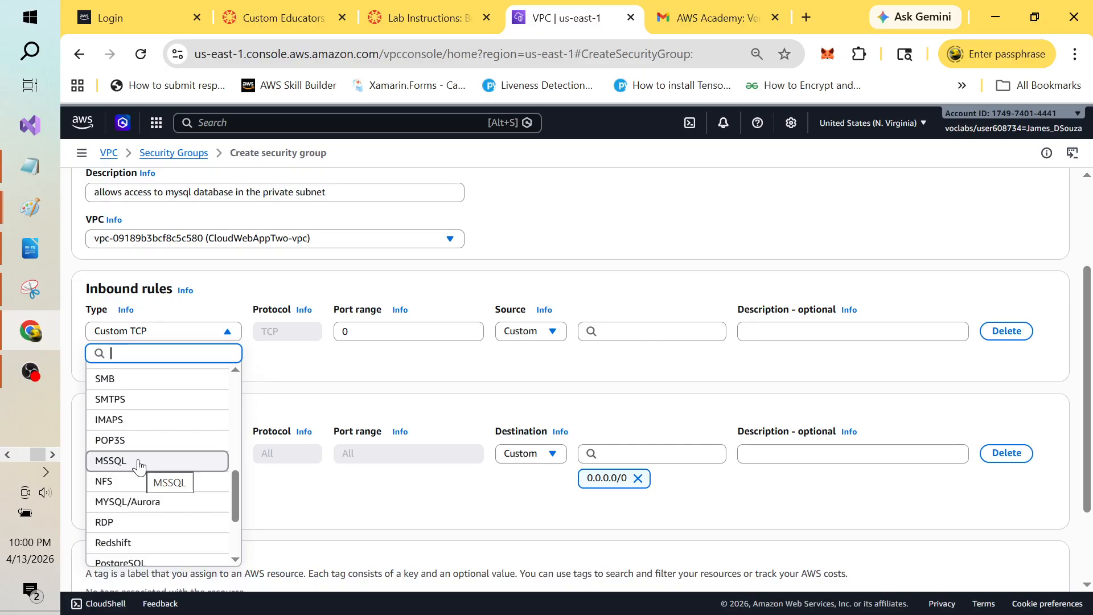
{"action": "left_click", "coordinate": [151, 502]}
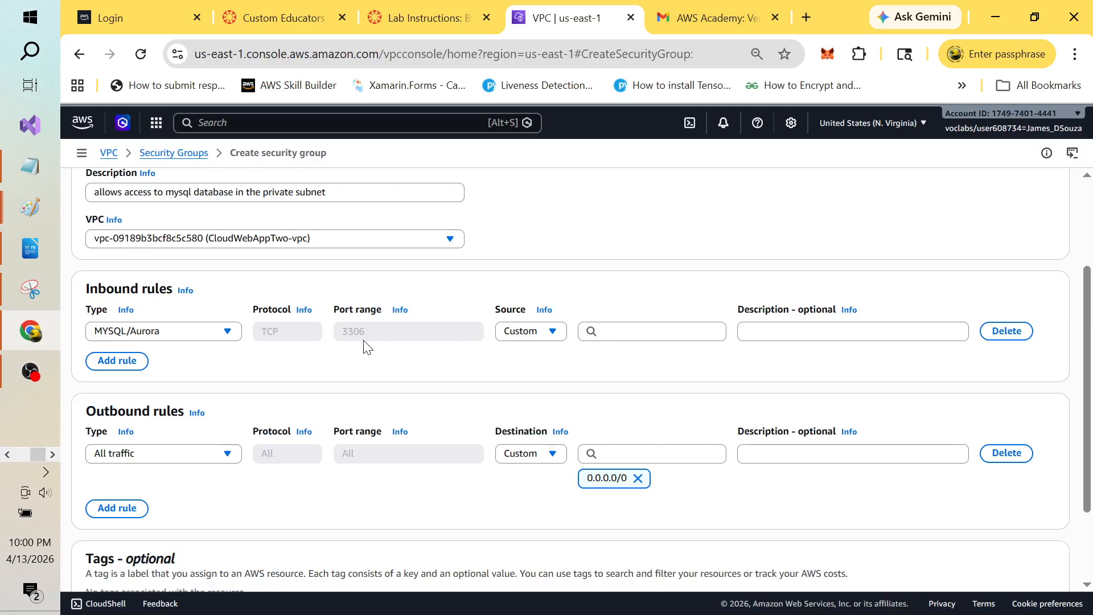
Step: Set the MySQL rule's source to 10.1.0.0/16 and describe it 'allows access to mysql'
{"action": "left_click", "coordinate": [552, 333]}
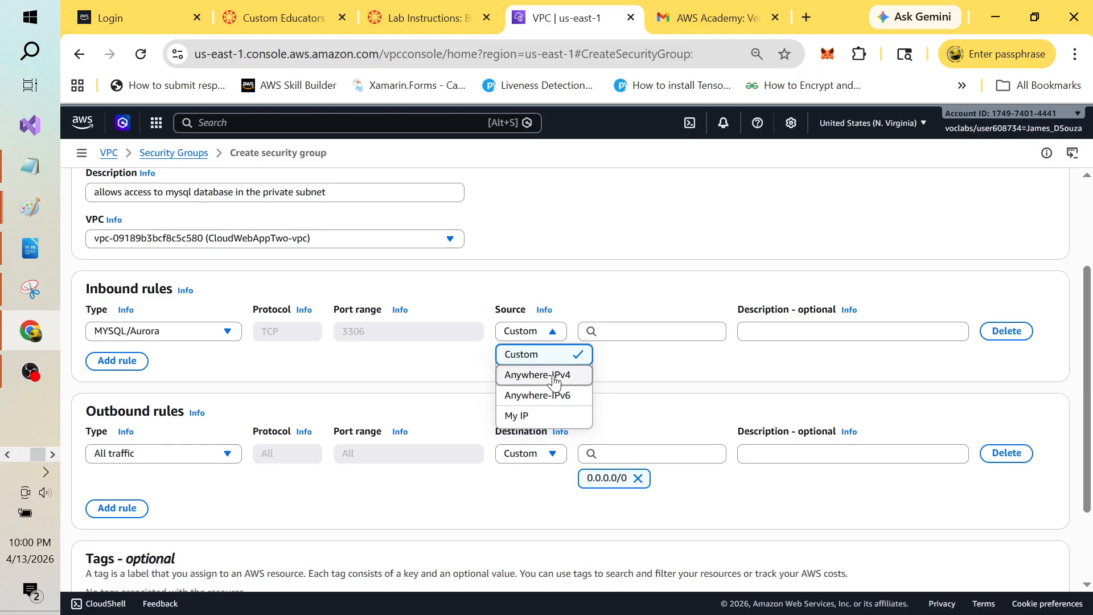
{"action": "left_click", "coordinate": [654, 332]}
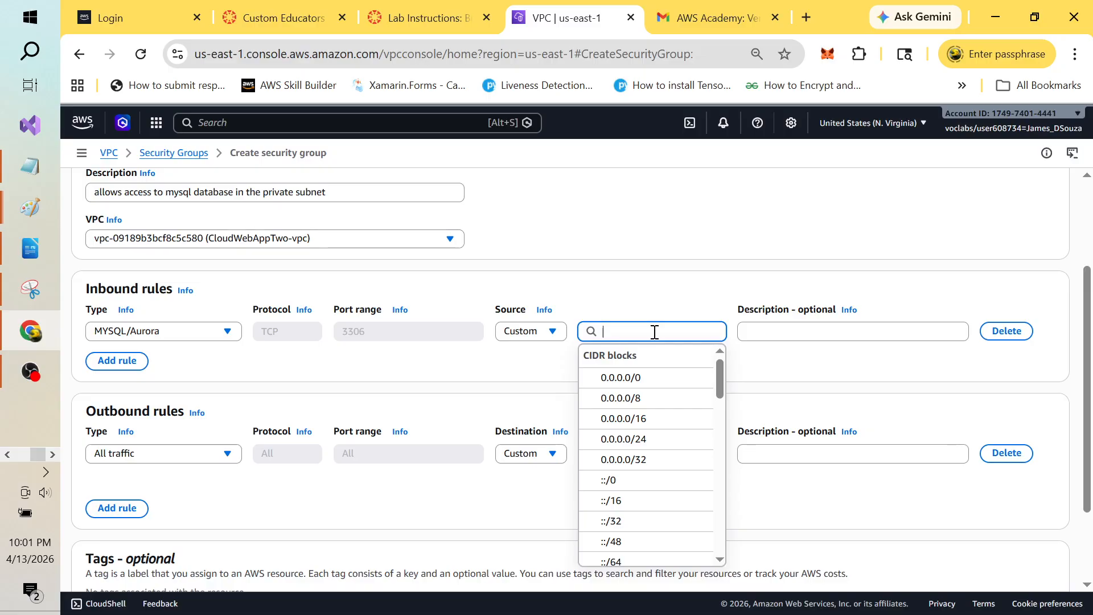
{"action": "type", "text": "10."}
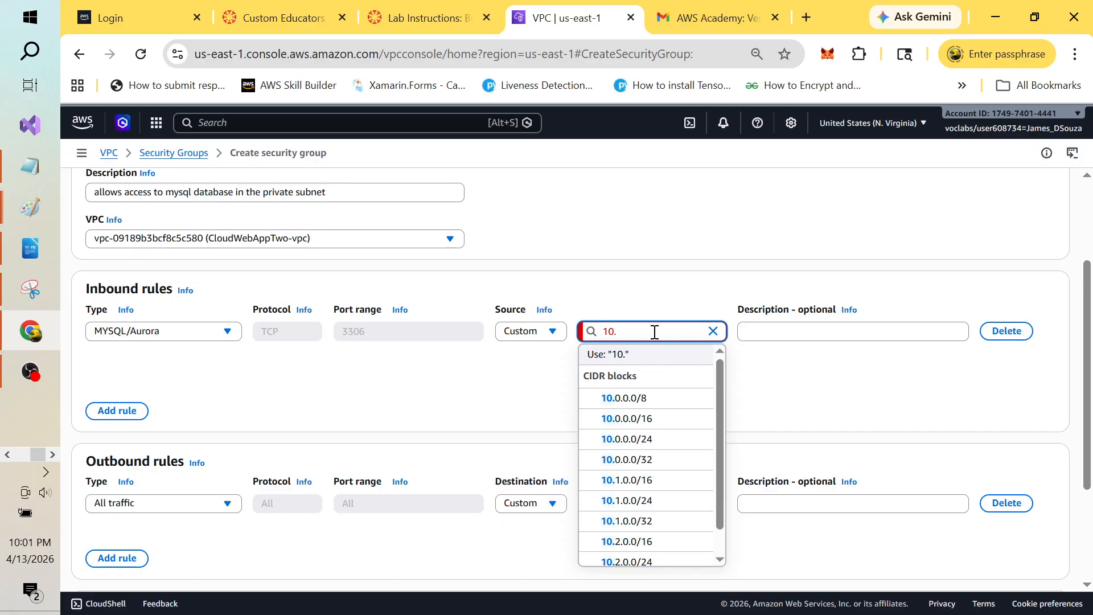
{"action": "type", "text": "1"}
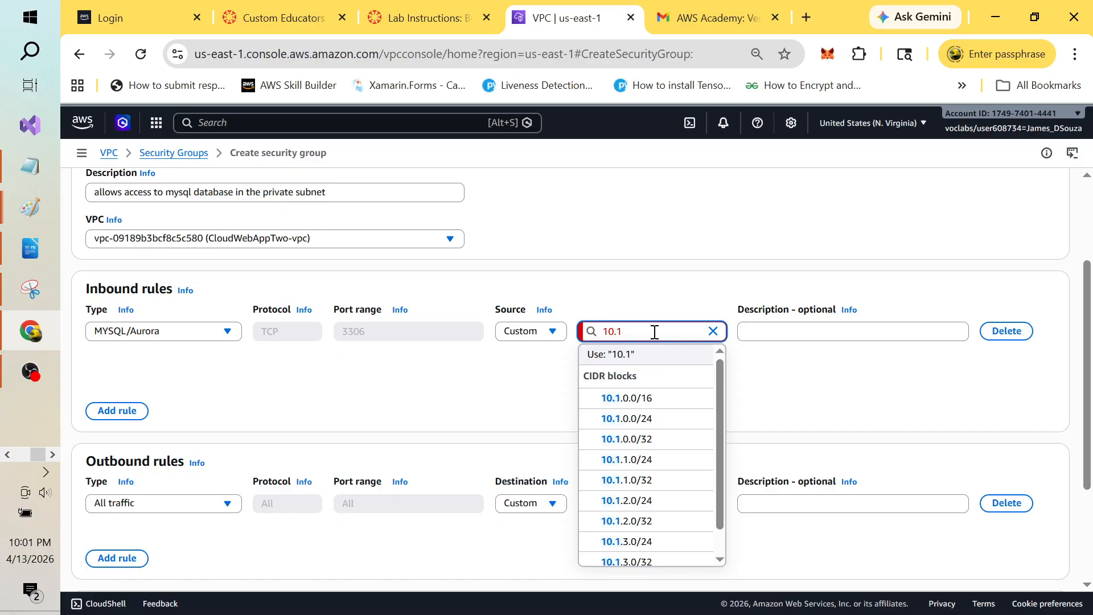
{"action": "type", "text": "."}
{"action": "type", "text": "0"}
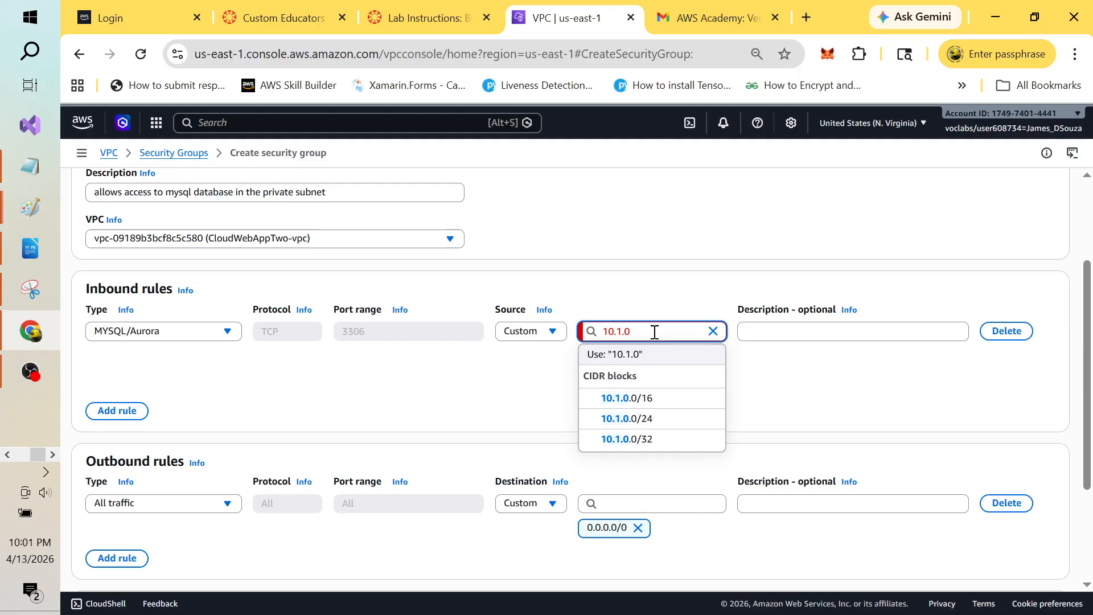
{"action": "type", "text": ".0/16"}
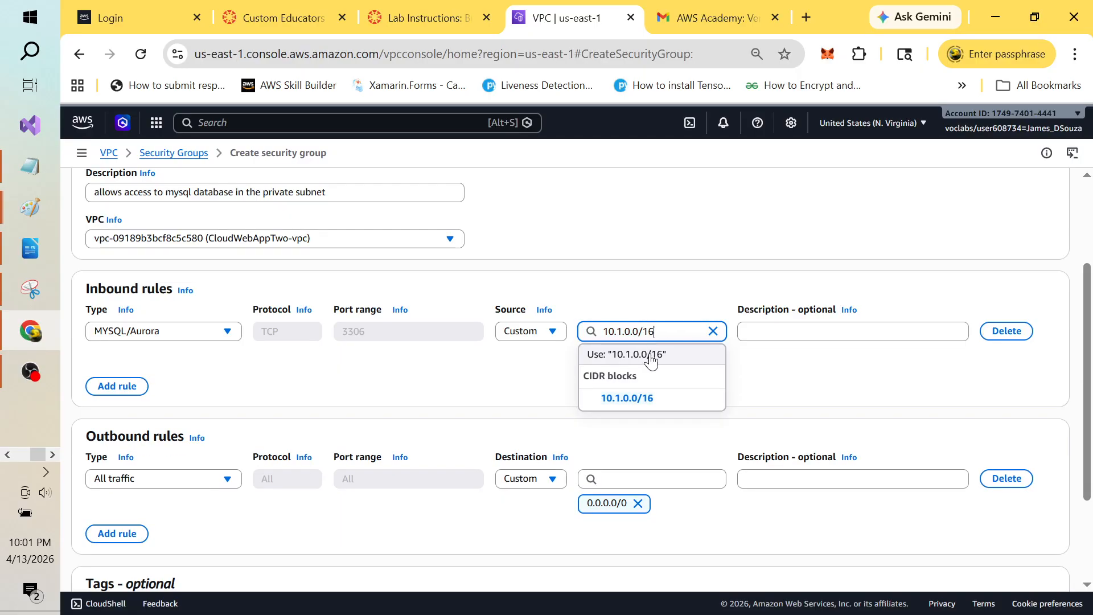
{"action": "left_click", "coordinate": [642, 399]}
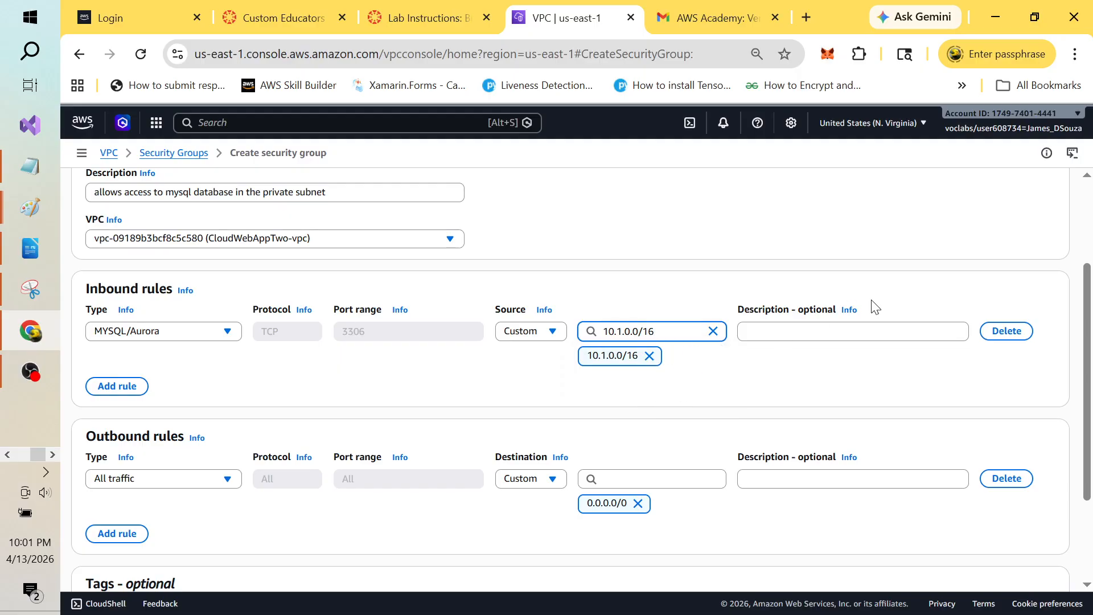
{"action": "left_click", "coordinate": [789, 330]}
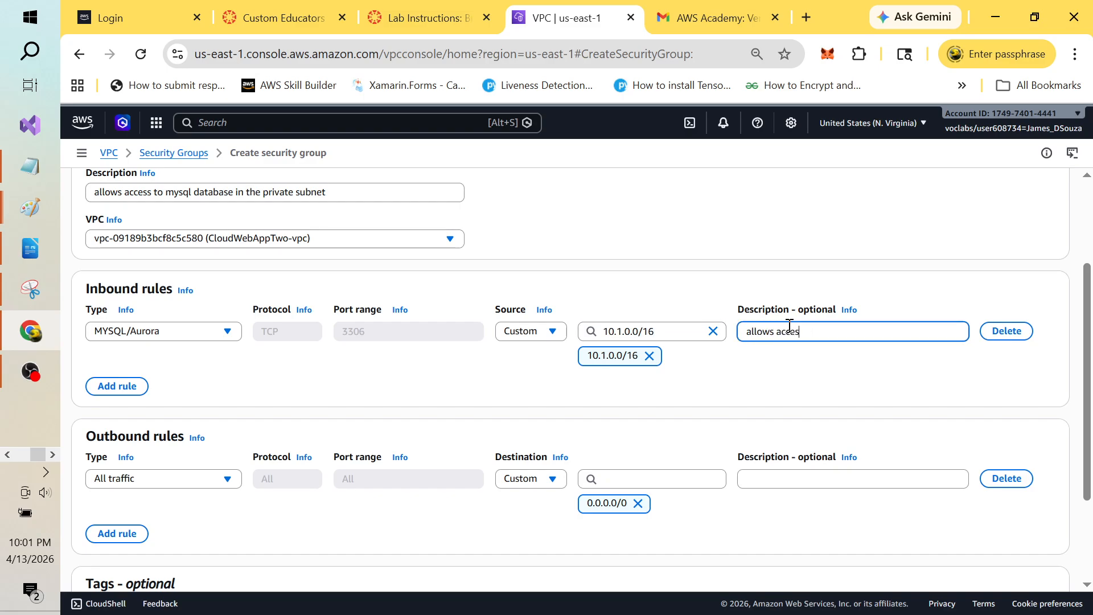
{"action": "type", "text": "allows access to m"}
Step: In Paint, draw an orange test-machine box and connect it by line to the MySQL box
{"action": "key", "text": "alt+Tab"}
{"action": "key", "text": "alt+Tab"}
{"action": "key", "text": "alt+Tab"}
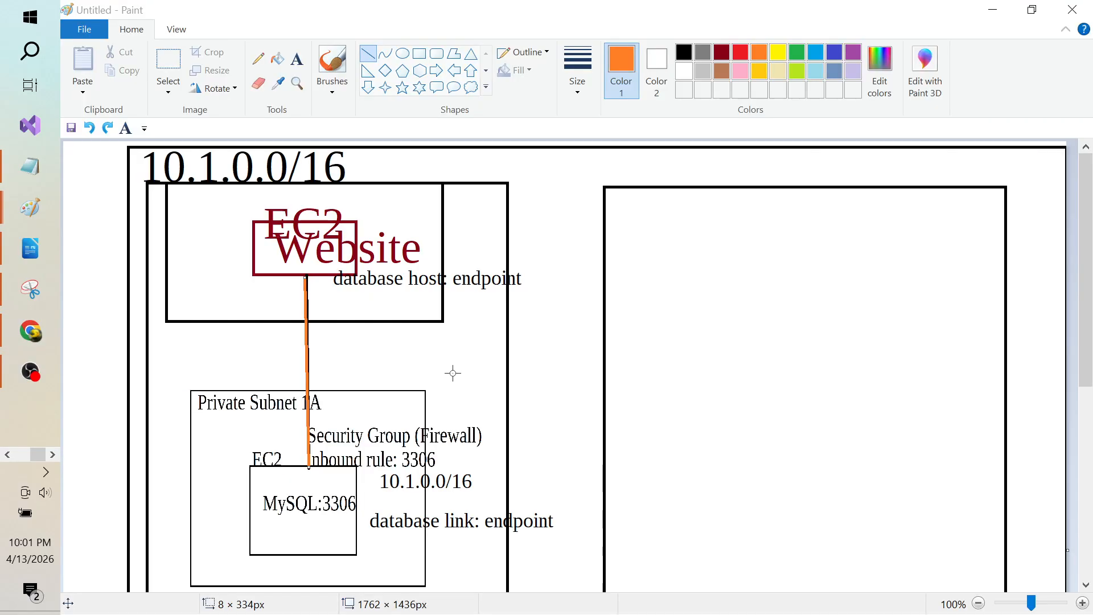
{"action": "left_click", "coordinate": [419, 54]}
{"action": "left_click_drag", "start_coordinate": [181, 228], "coordinate": [225, 285]}
{"action": "left_click", "coordinate": [317, 296]}
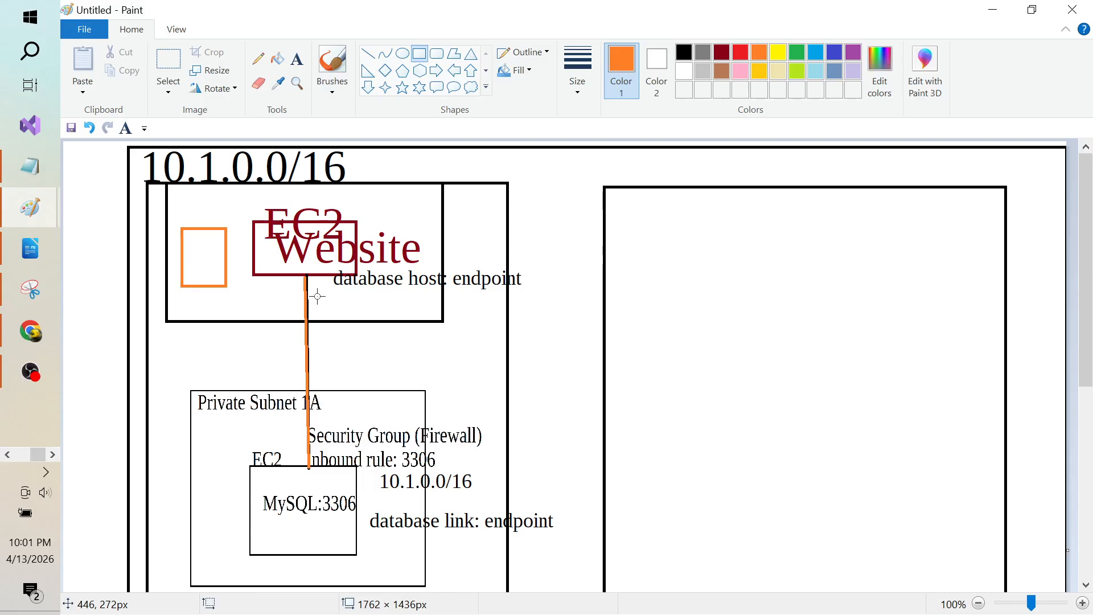
{"action": "left_click_drag", "start_coordinate": [207, 287], "coordinate": [246, 423]}
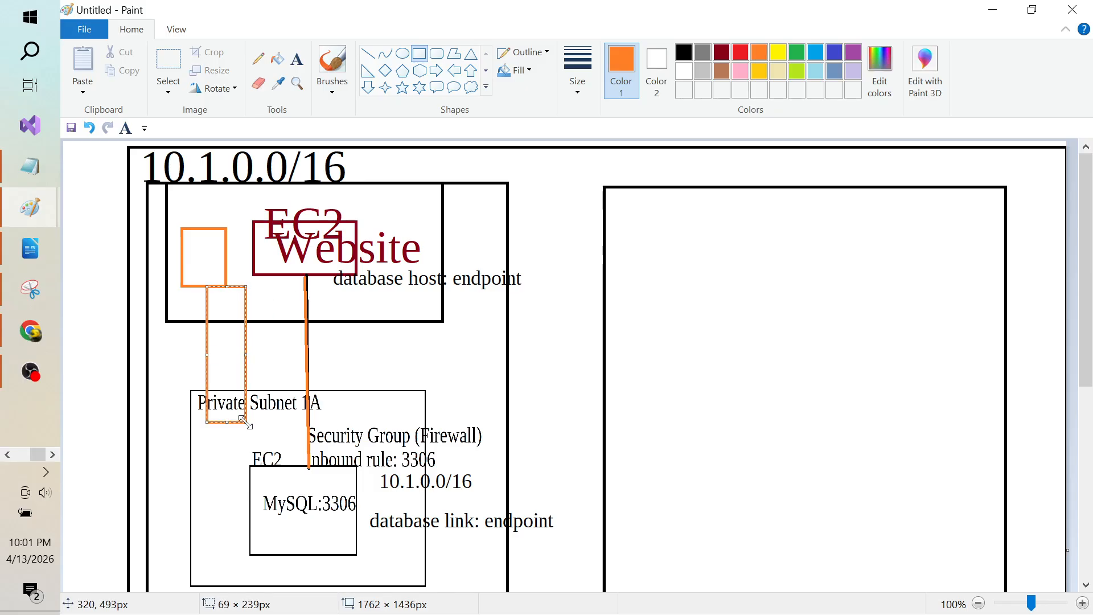
{"action": "key", "text": "ctrl+z"}
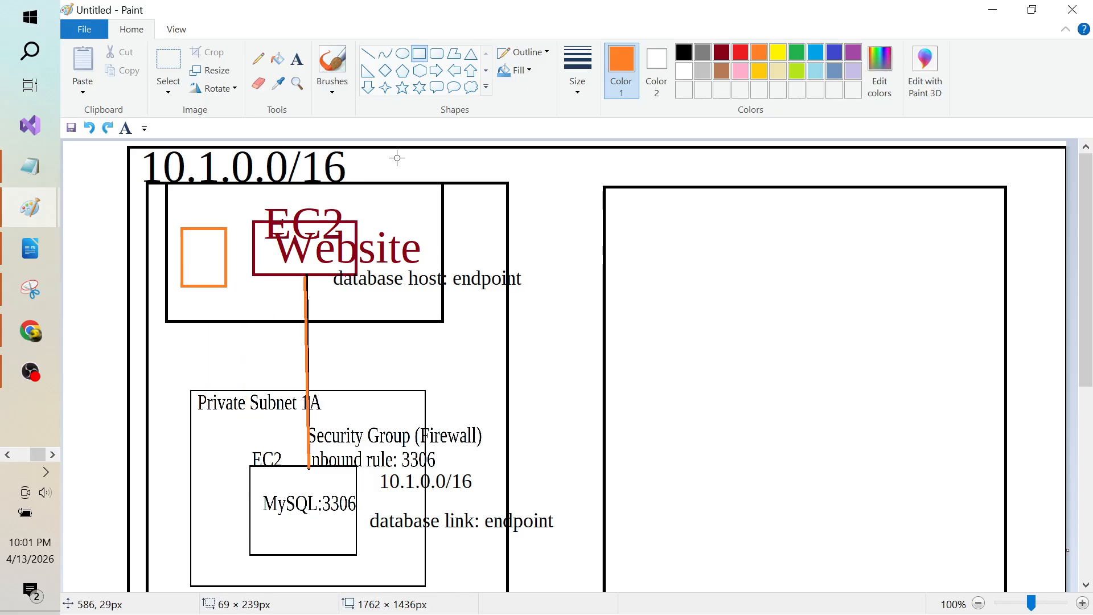
{"action": "left_click", "coordinate": [366, 57]}
{"action": "mouse_move", "coordinate": [200, 288]}
{"action": "left_mouse_down"}
{"action": "mouse_move", "coordinate": [256, 477]}
{"action": "mouse_move", "coordinate": [254, 465]}
{"action": "left_mouse_up"}
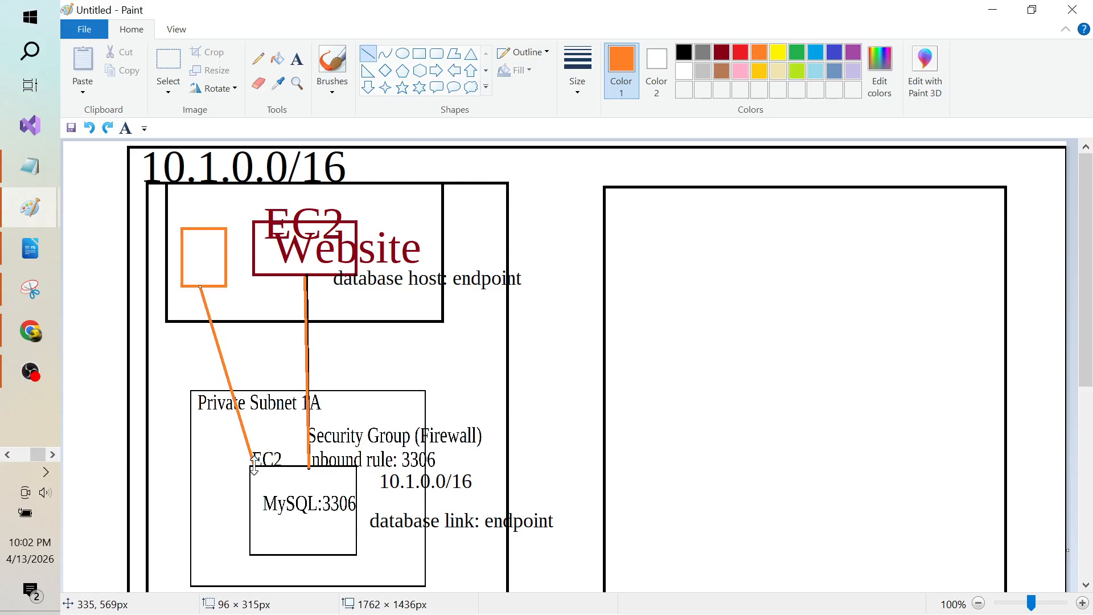
Step: Label the orange box TestMachine, link it to the Website box, and return to the browser
{"action": "left_click", "coordinate": [297, 59]}
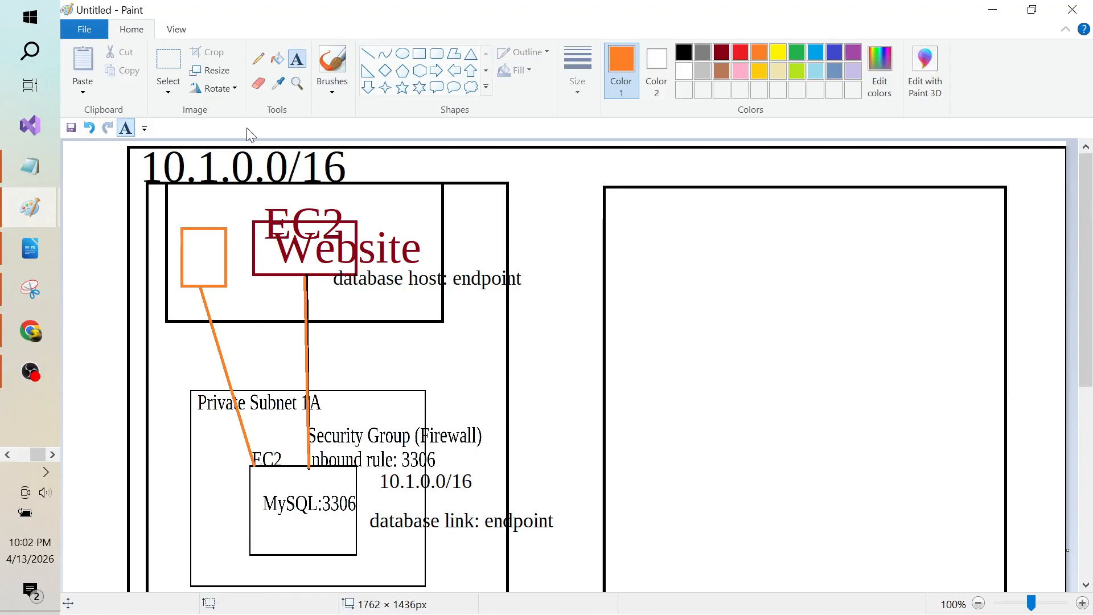
{"action": "left_click", "coordinate": [167, 205]}
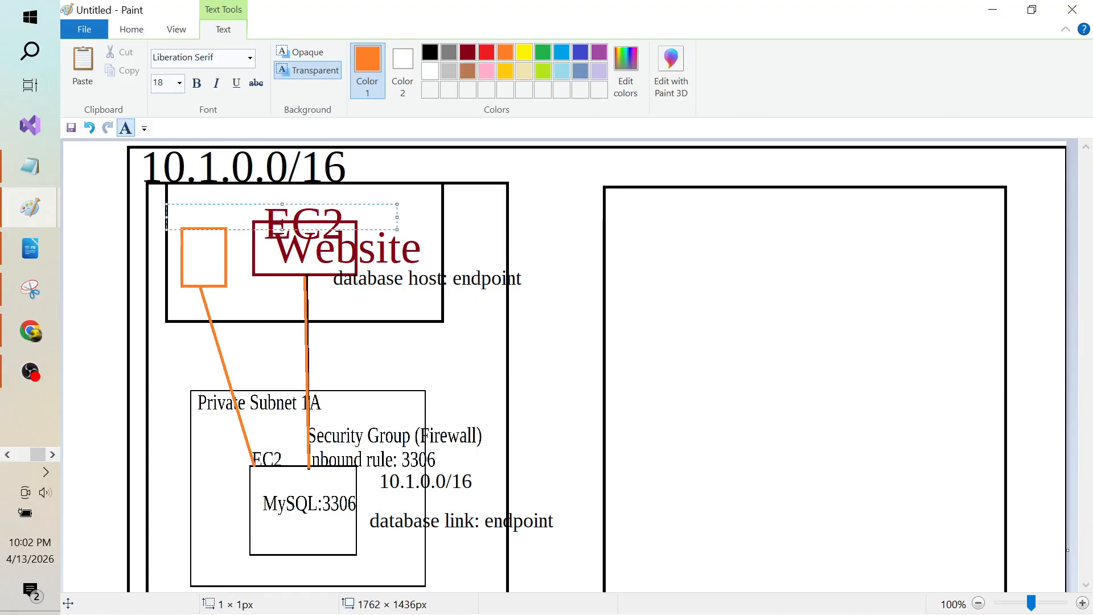
{"action": "type", "text": "TestMachine"}
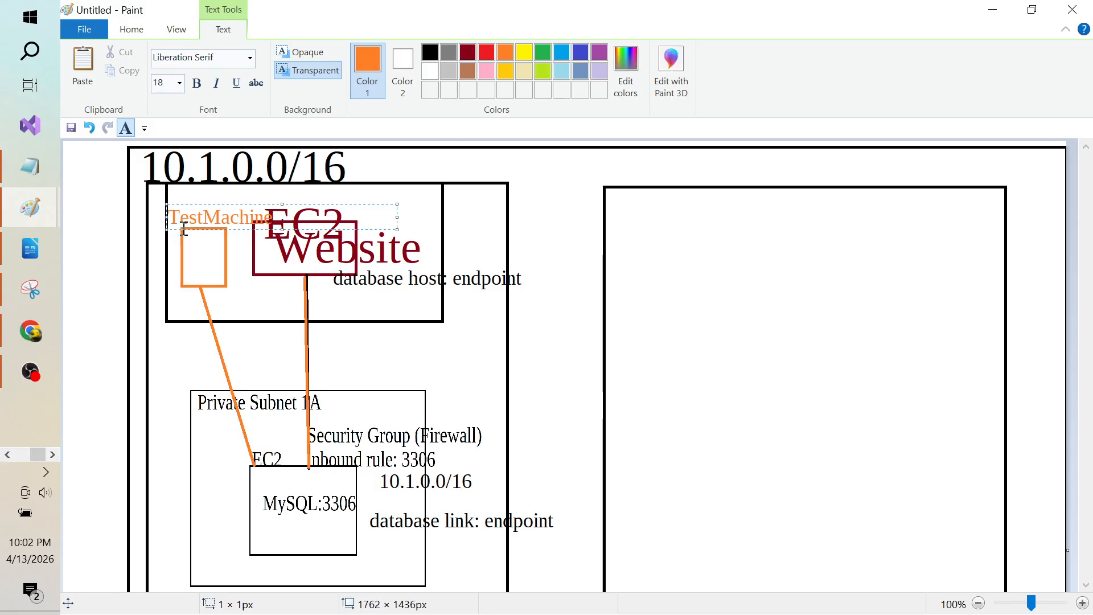
{"action": "left_click", "coordinate": [277, 298]}
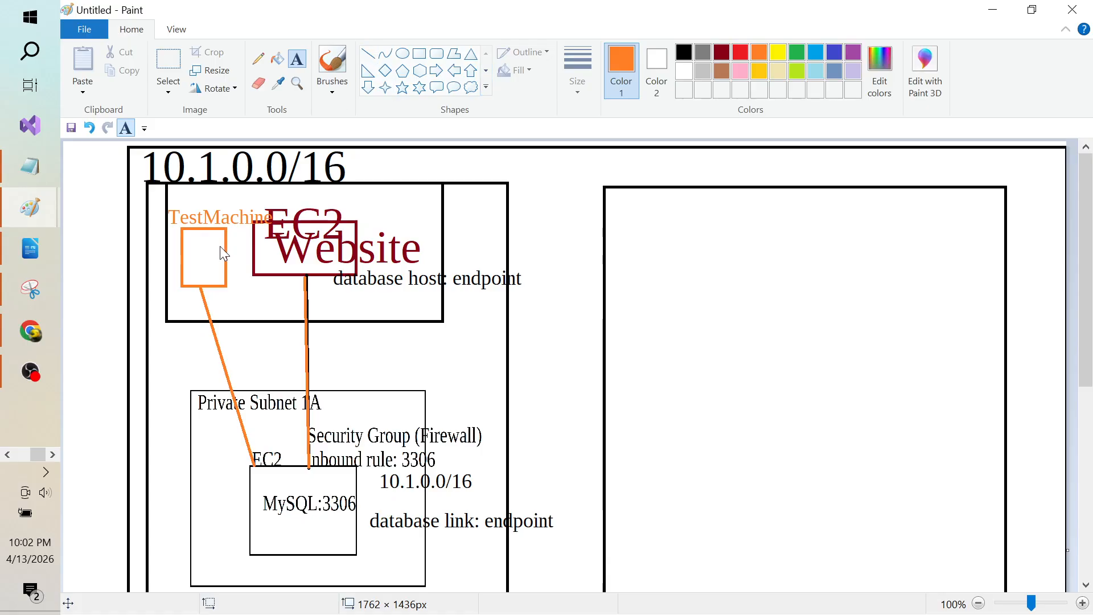
{"action": "left_click", "coordinate": [368, 53]}
{"action": "left_click_drag", "start_coordinate": [226, 243], "coordinate": [254, 243]}
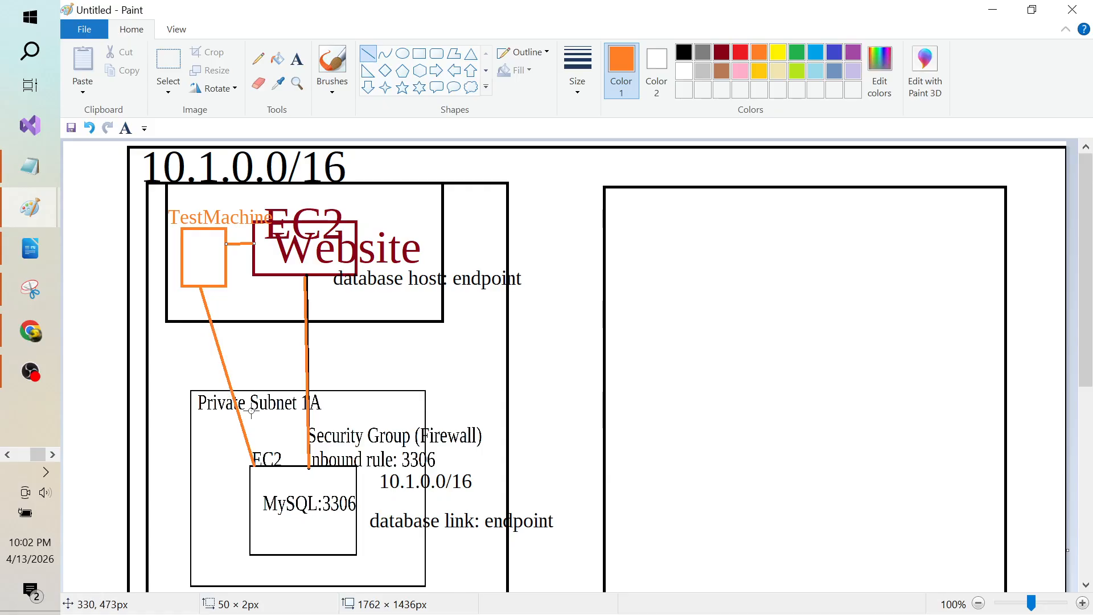
{"action": "key", "text": "alt+Tab"}
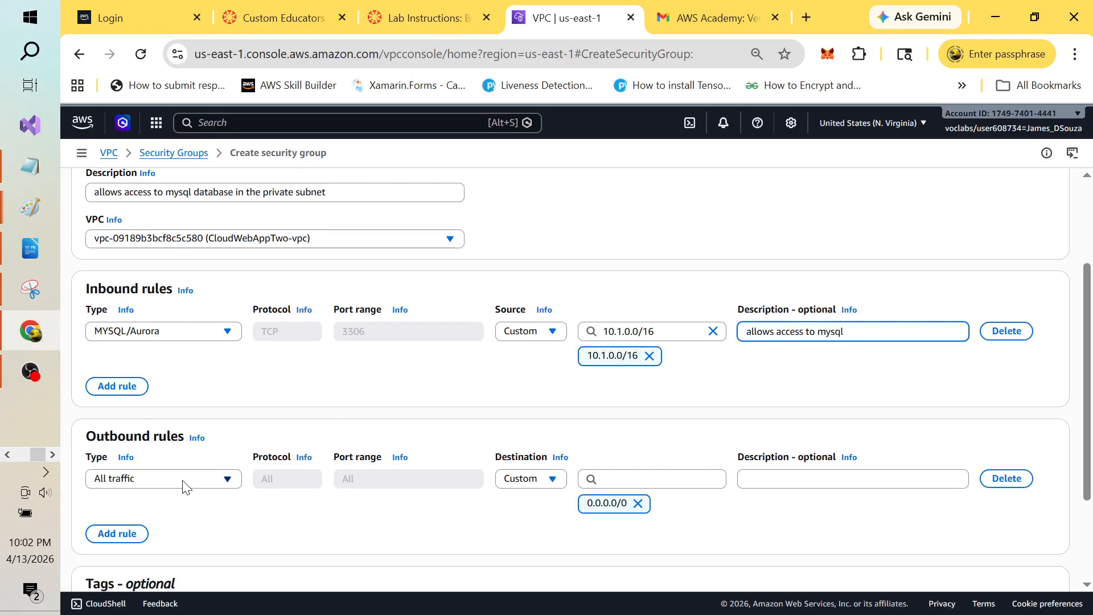
Step: Add a second inbound rule, All ICMP - IPv4, with source 10.1.0.0/16
{"action": "left_click", "coordinate": [137, 389]}
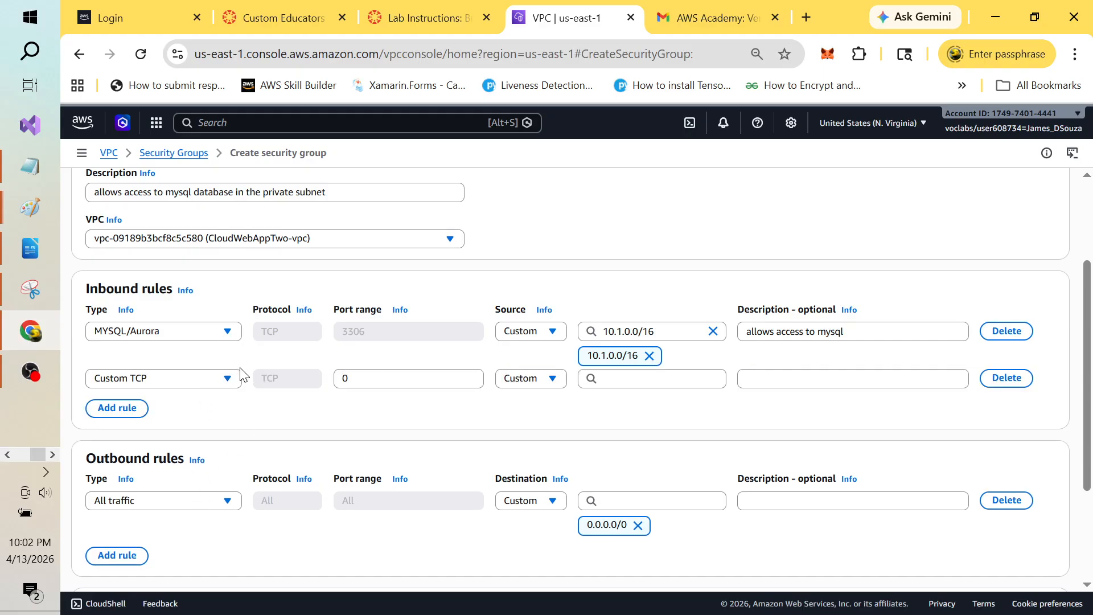
{"action": "left_click", "coordinate": [228, 379]}
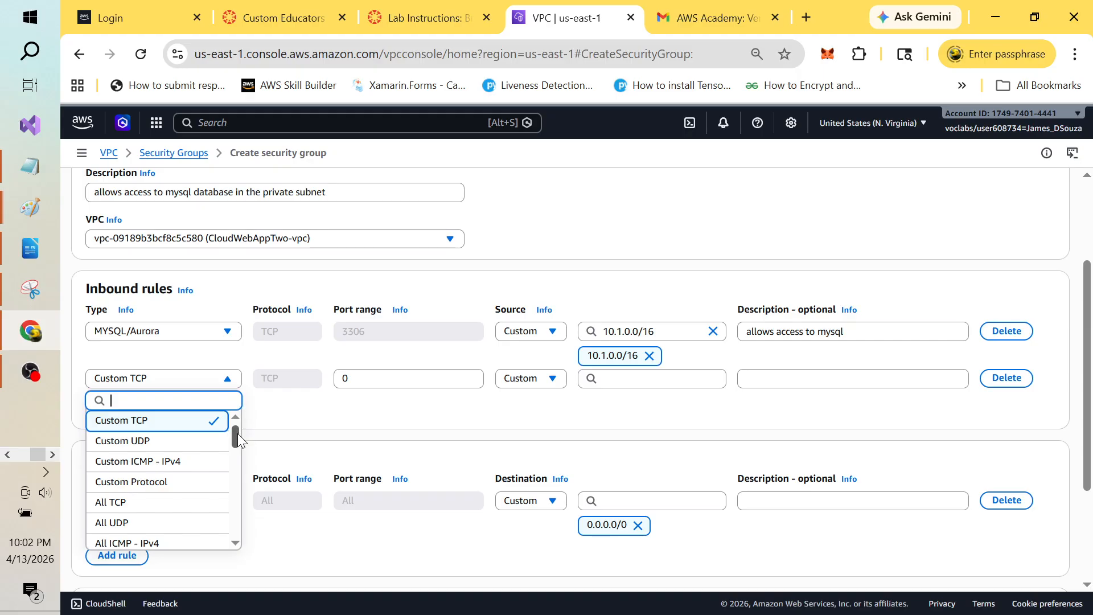
{"action": "left_click_drag", "start_coordinate": [233, 435], "coordinate": [233, 446]}
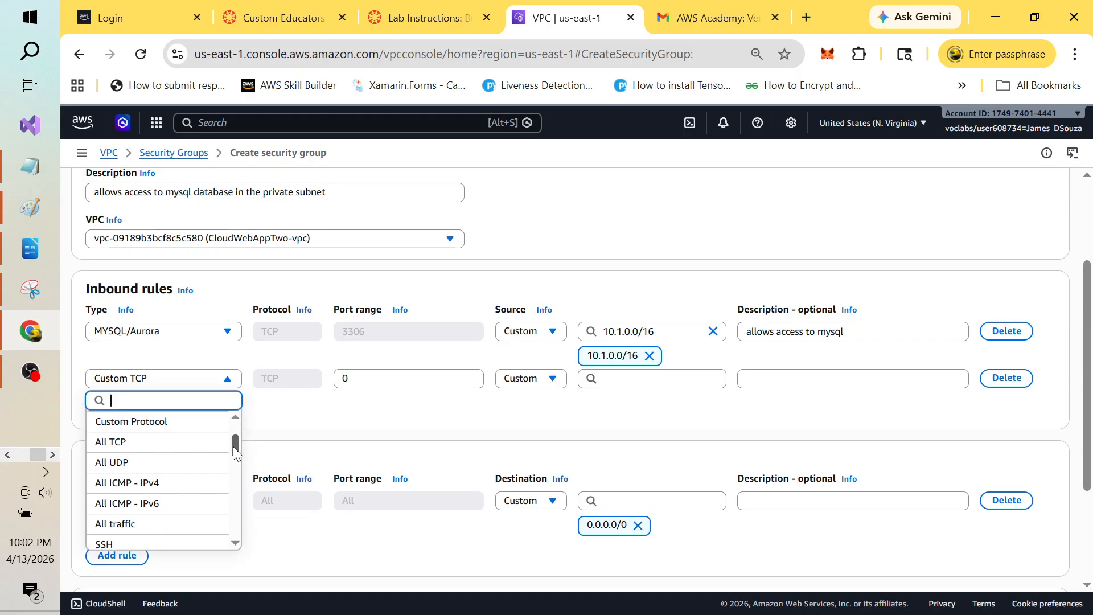
{"action": "left_click", "coordinate": [181, 488]}
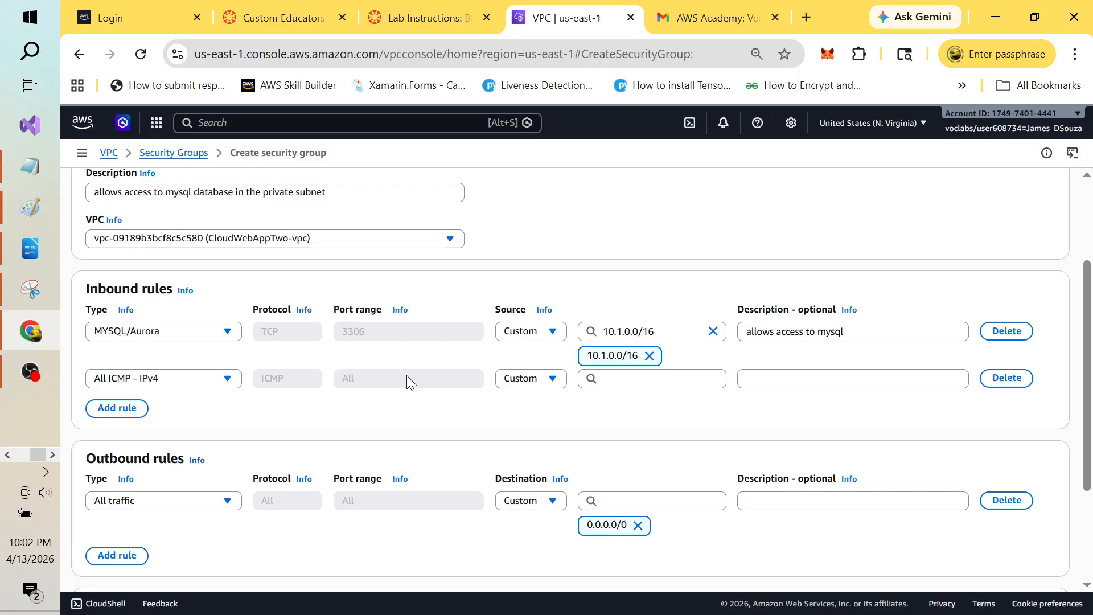
{"action": "left_click", "coordinate": [613, 380]}
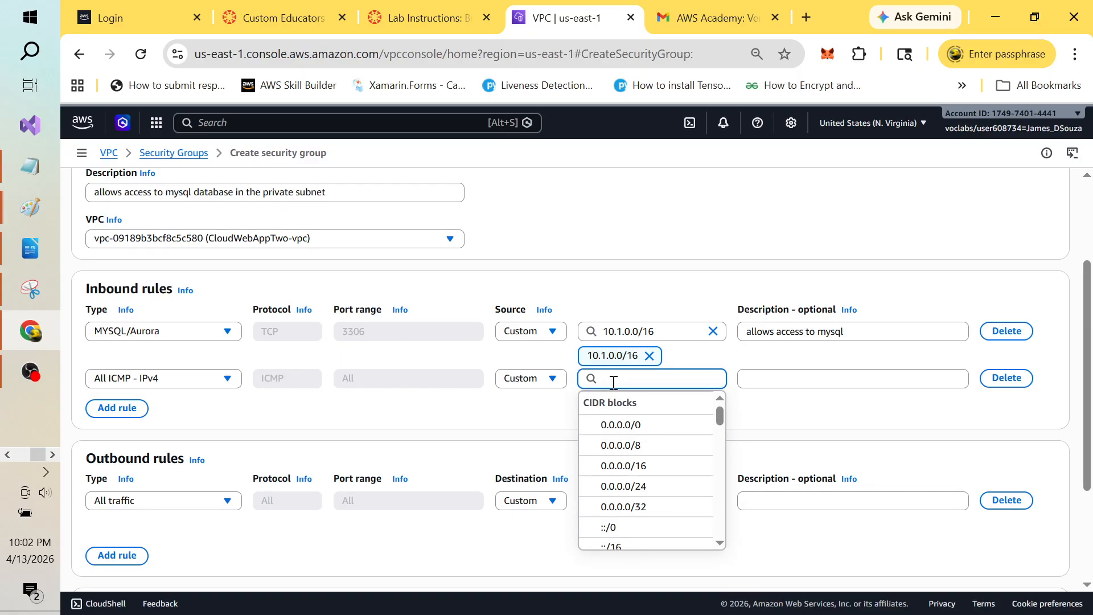
{"action": "type", "text": "10.1."}
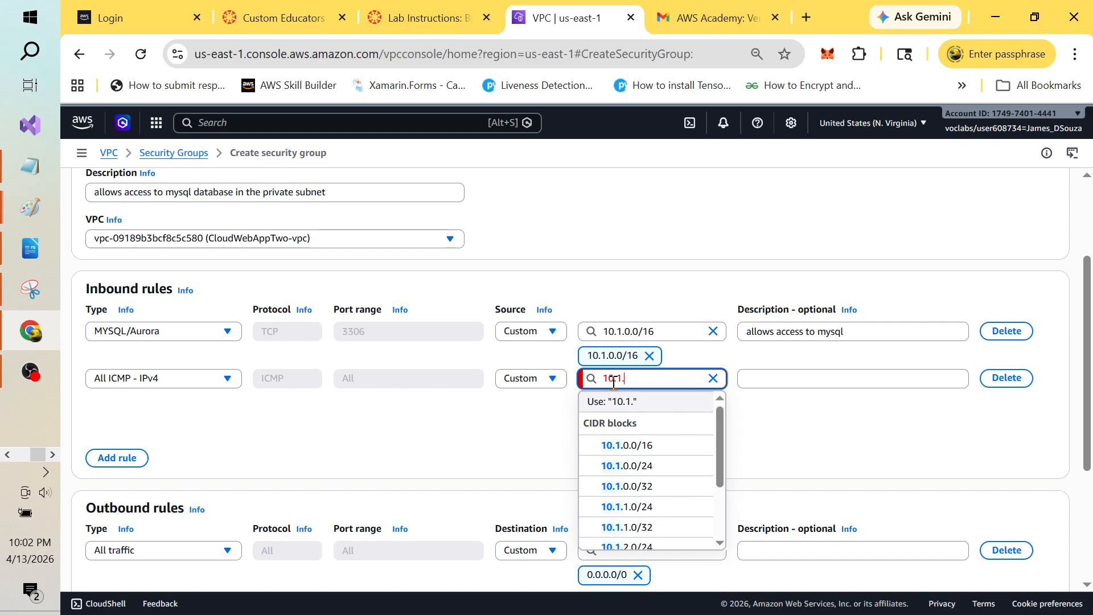
{"action": "type", "text": "0."}
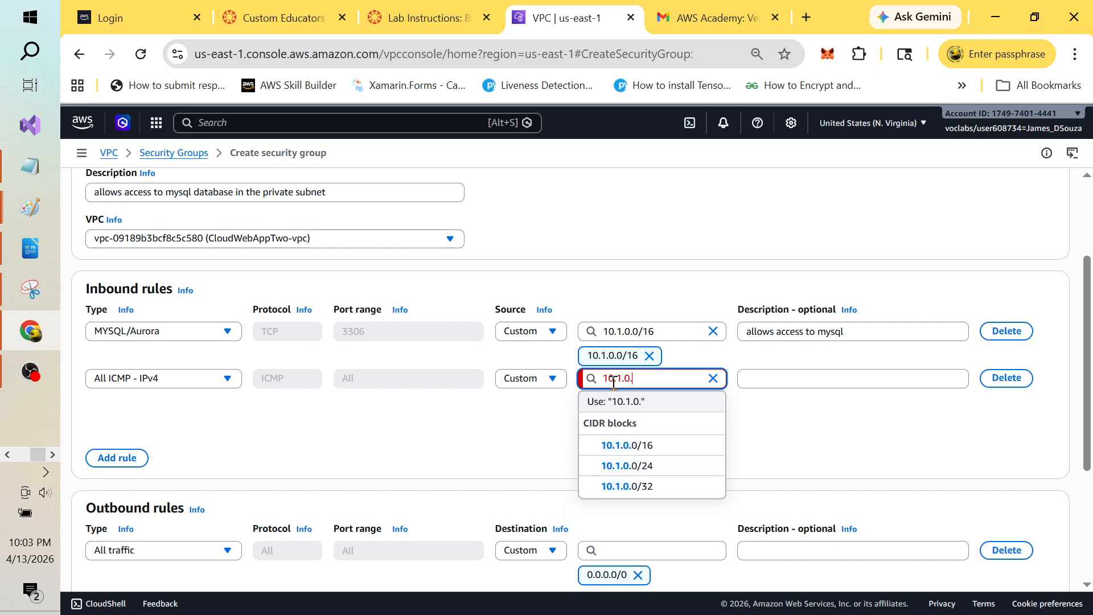
{"action": "type", "text": "0/16"}
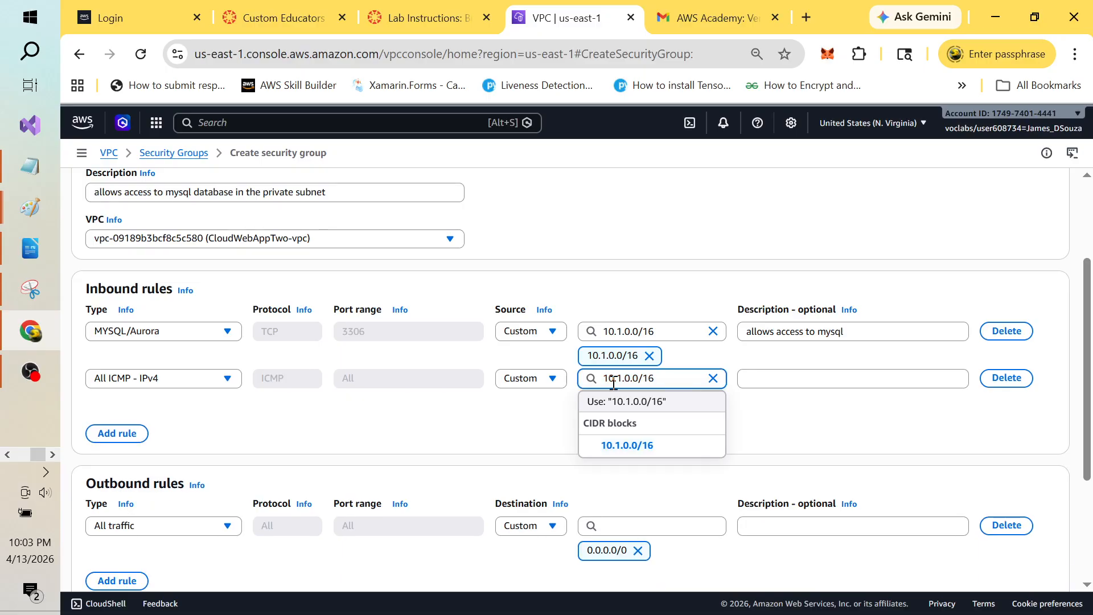
Step: Confirm the 10.1.0.0/16 ICMP source, create CloudWebApp2DatabaseSecurityGroup, and go back to Paint
{"action": "left_click", "coordinate": [648, 447]}
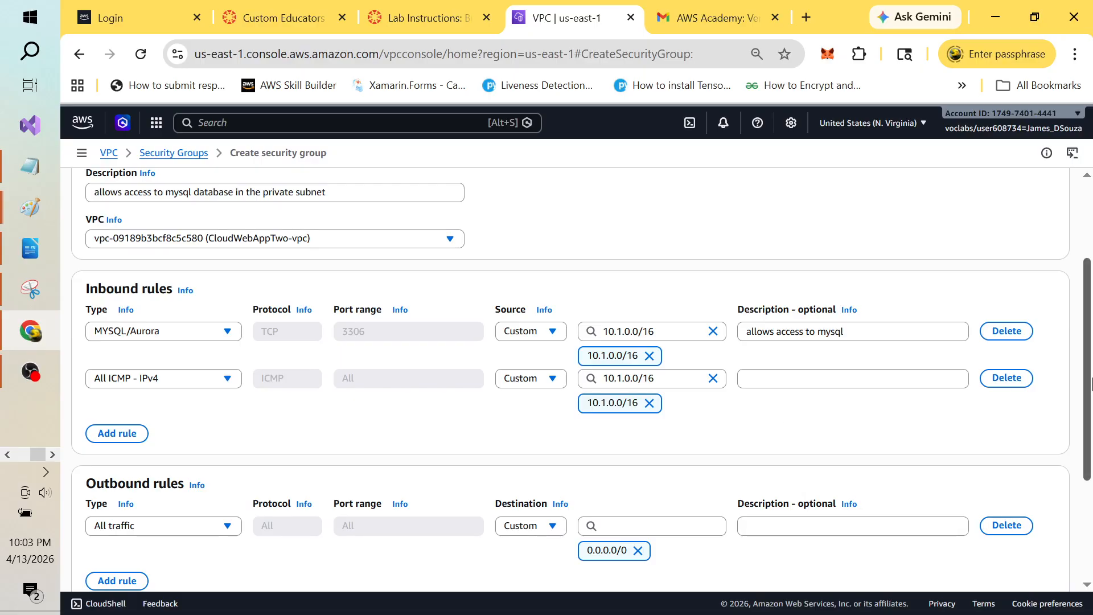
{"action": "left_click_drag", "start_coordinate": [1088, 387], "coordinate": [1090, 447]}
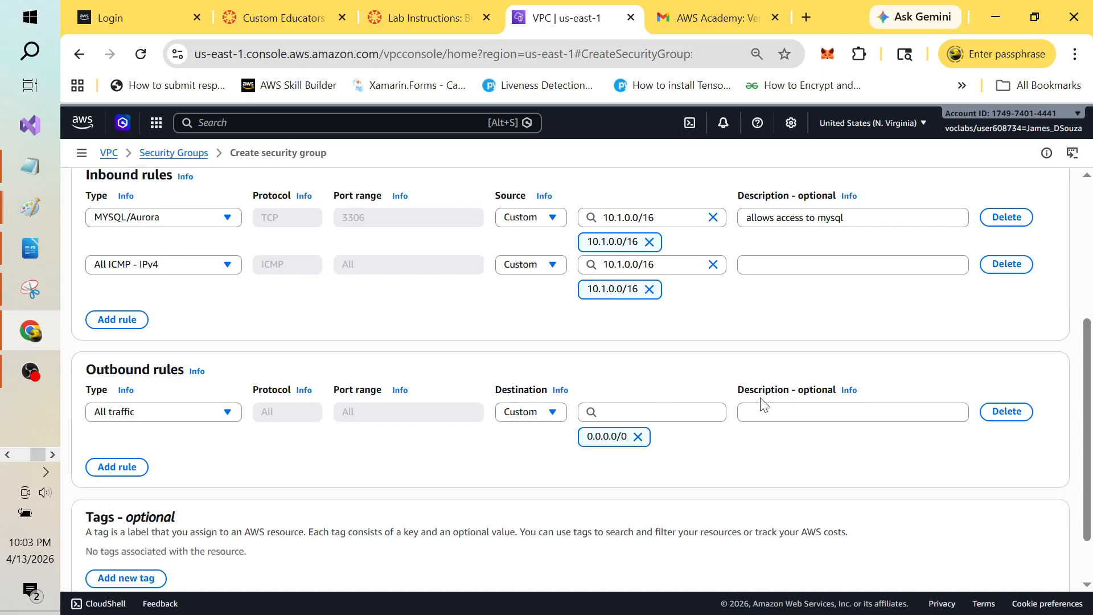
{"action": "scroll", "coordinate": [1087, 406], "scroll_direction": "down", "scroll_amount": 1}
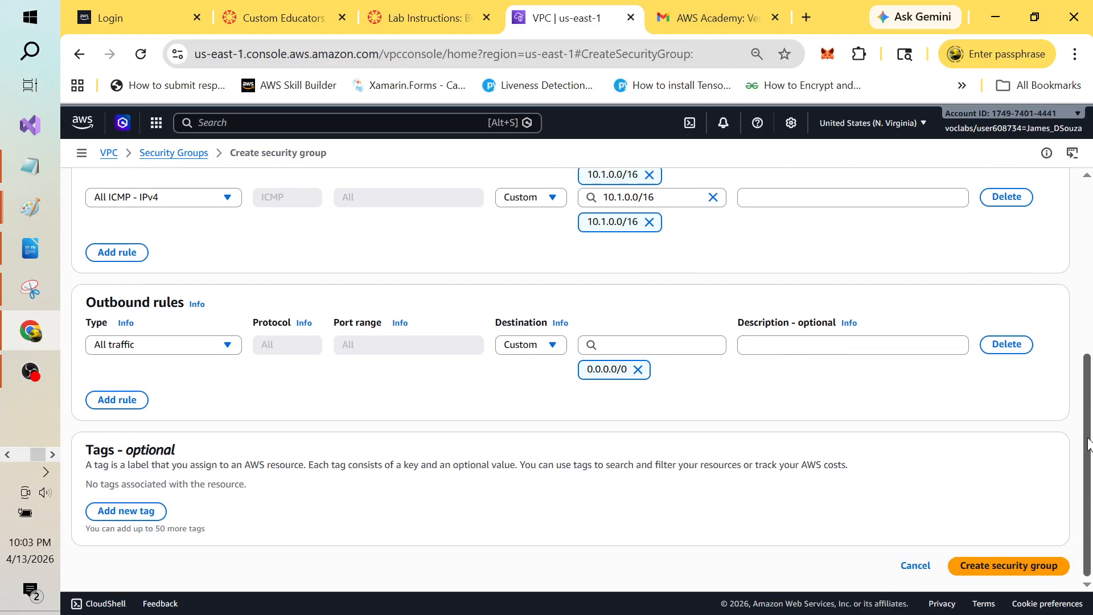
{"action": "scroll", "coordinate": [1088, 376], "scroll_direction": "up", "scroll_amount": 3}
{"action": "left_click_drag", "start_coordinate": [1088, 370], "coordinate": [1090, 455]}
{"action": "left_click", "coordinate": [1009, 570]}
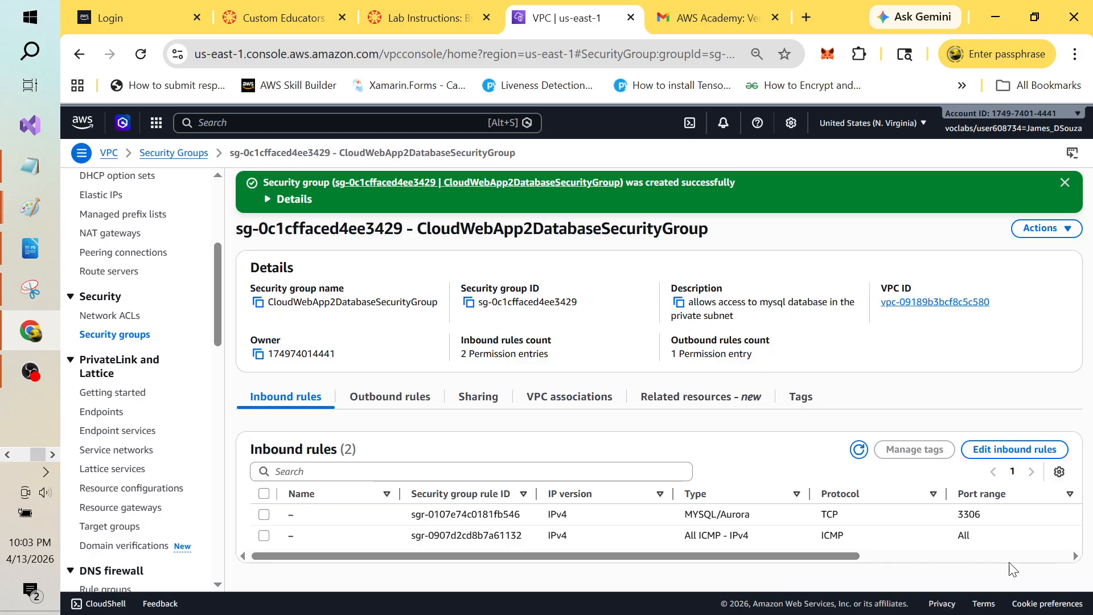
{"action": "key", "text": "alt+Tab"}
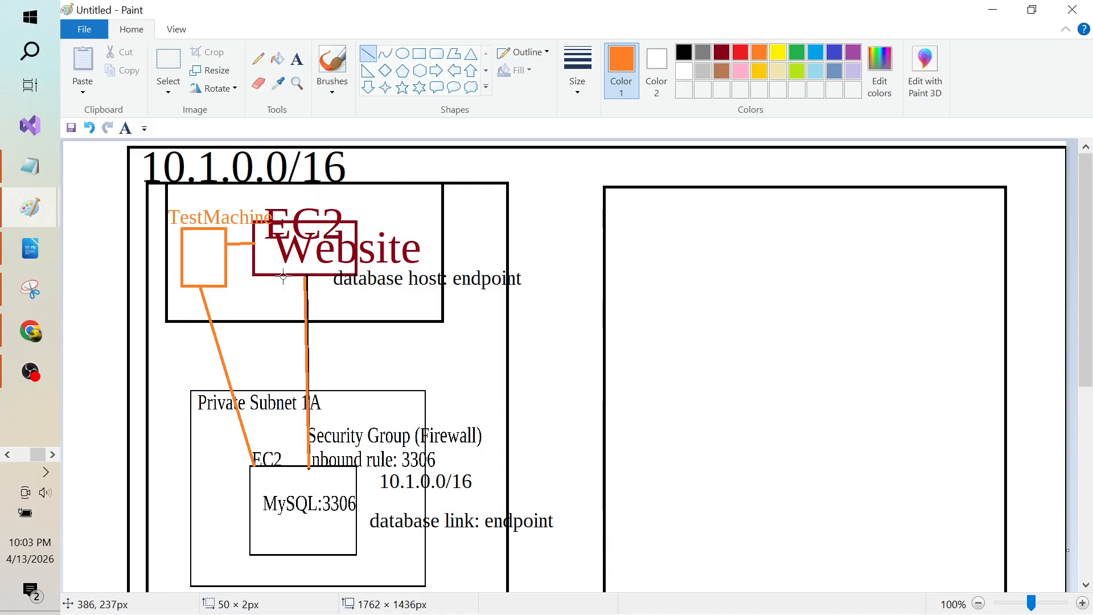
Step: Draw a blue line out from the Website box and a blue box at its outer end
{"action": "left_click_drag", "start_coordinate": [283, 276], "coordinate": [97, 345]}
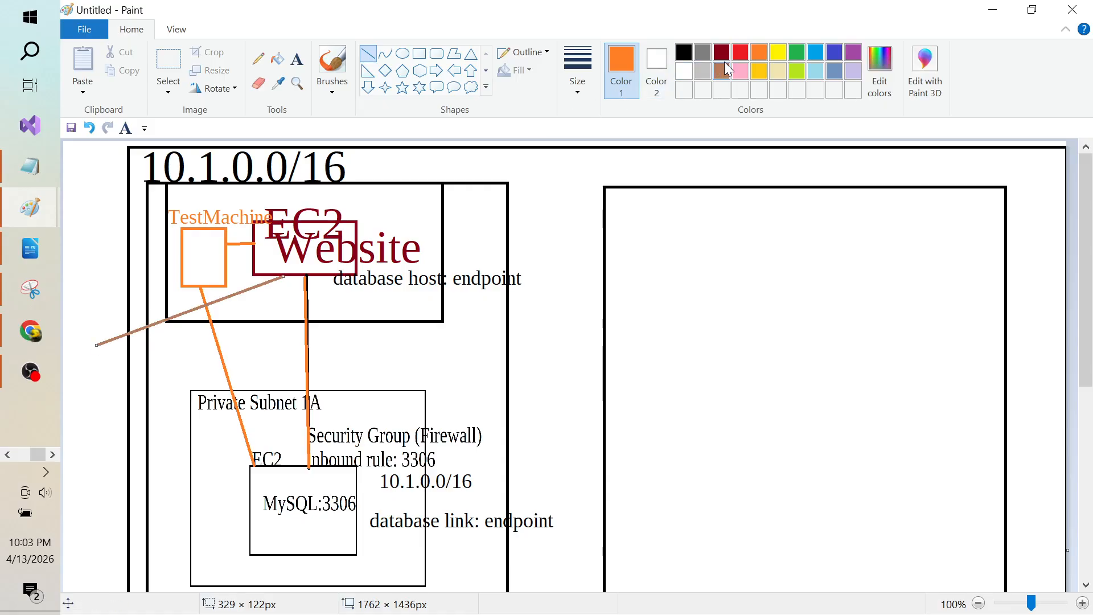
{"action": "left_click", "coordinate": [834, 53]}
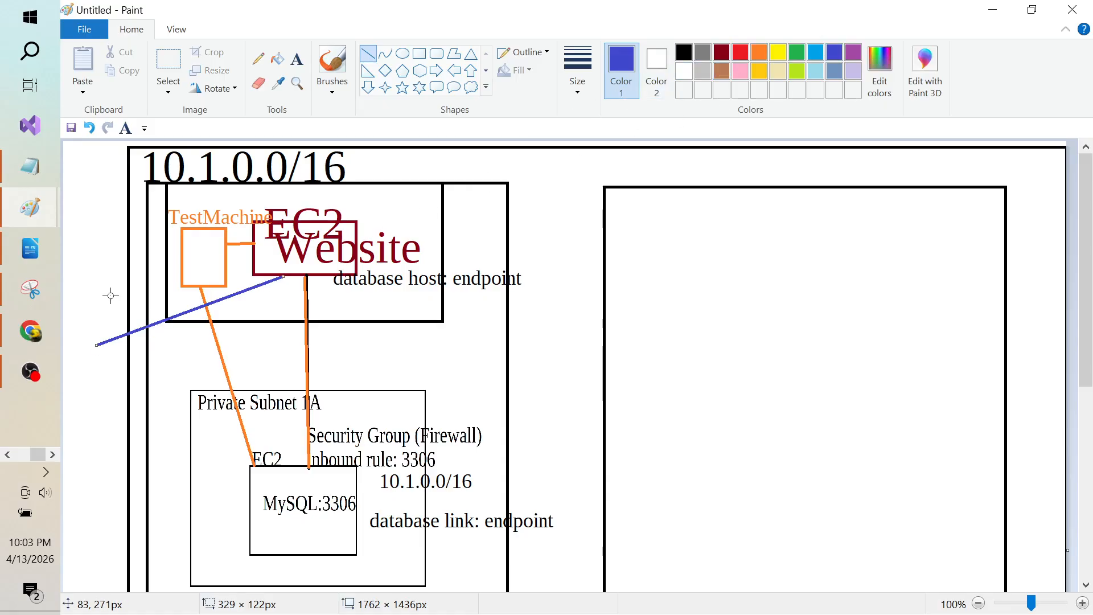
{"action": "left_click_drag", "start_coordinate": [72, 318], "coordinate": [96, 357]}
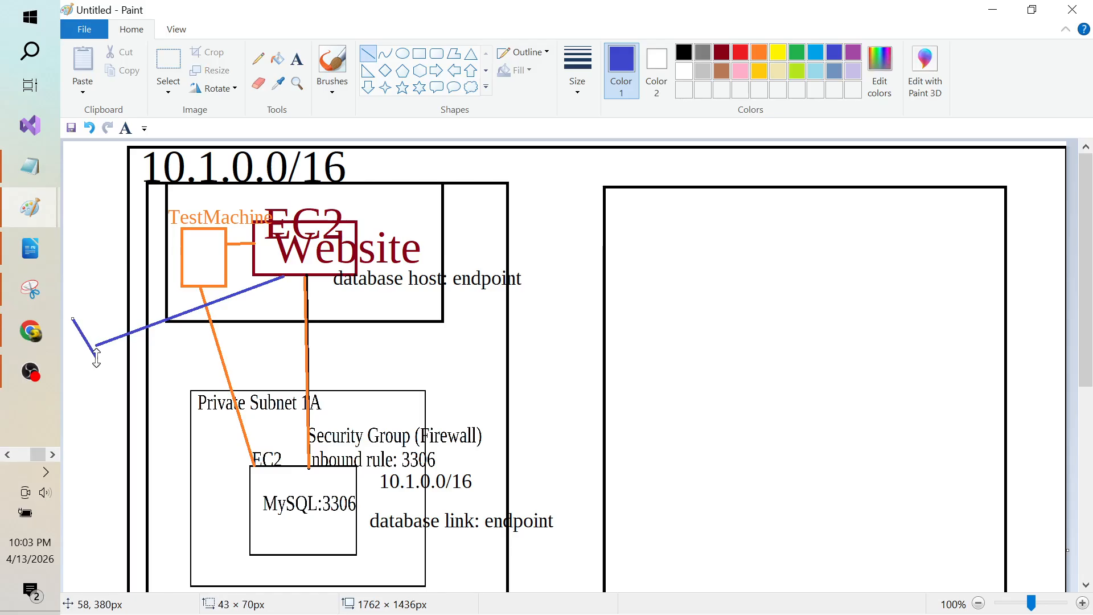
{"action": "key", "text": "ctrl+z"}
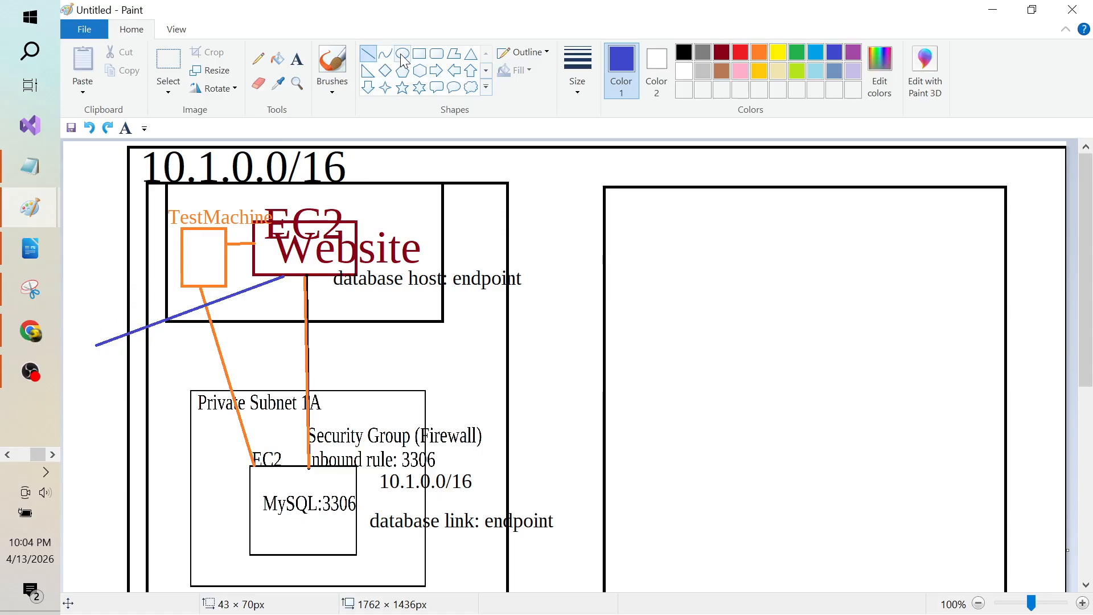
{"action": "left_click", "coordinate": [419, 53]}
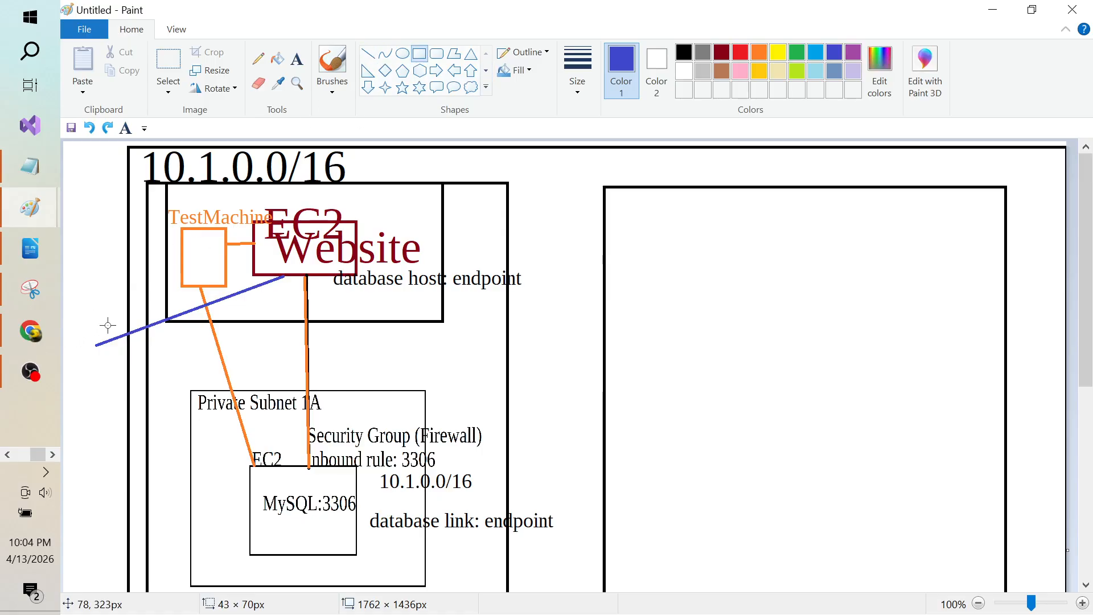
{"action": "left_click_drag", "start_coordinate": [64, 329], "coordinate": [105, 373]}
{"action": "left_click", "coordinate": [99, 275]}
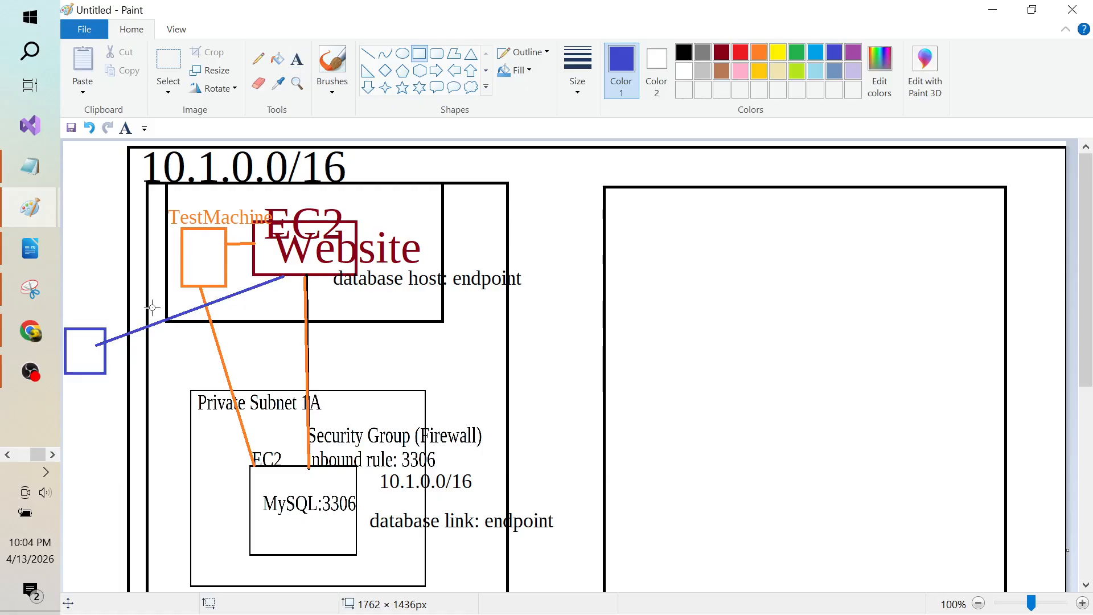
Step: Label the blue connector line 'ssh'
{"action": "left_click", "coordinate": [297, 58]}
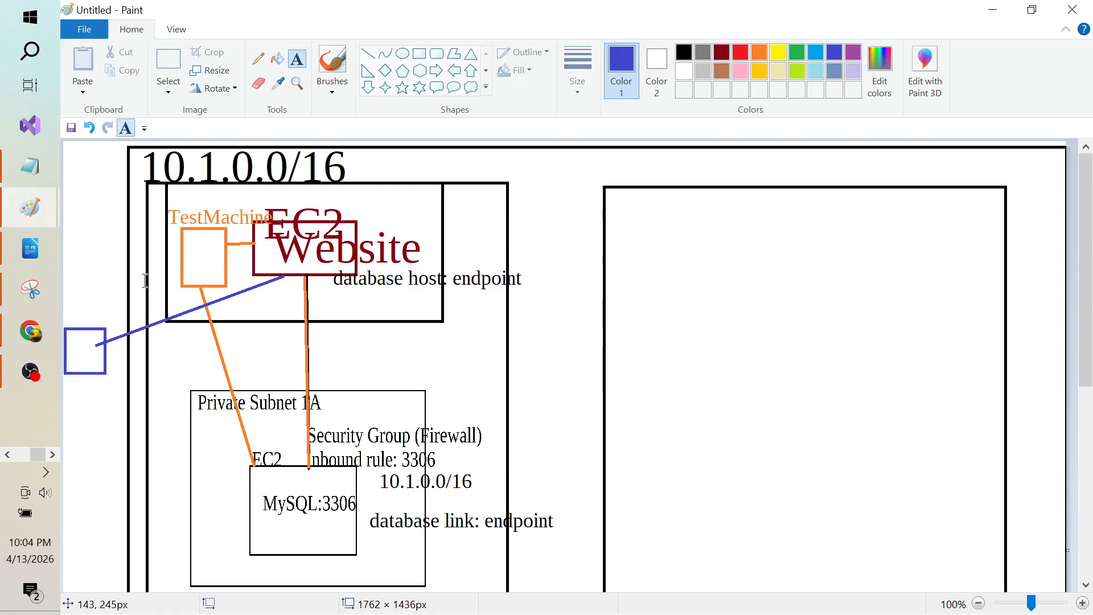
{"action": "left_click", "coordinate": [145, 326]}
{"action": "type", "text": "zzss"}
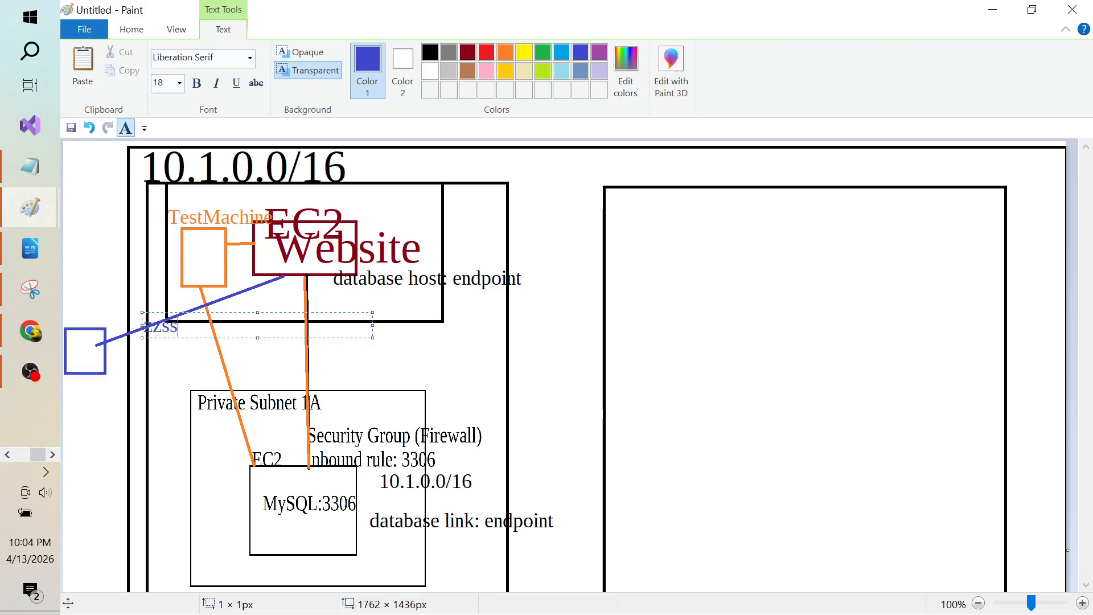
{"action": "key", "text": "BackSpace"}
{"action": "key", "text": "BackSpace"}
{"action": "key", "text": "BackSpace"}
{"action": "key", "text": "BackSpace"}
{"action": "type", "text": "ssh"}
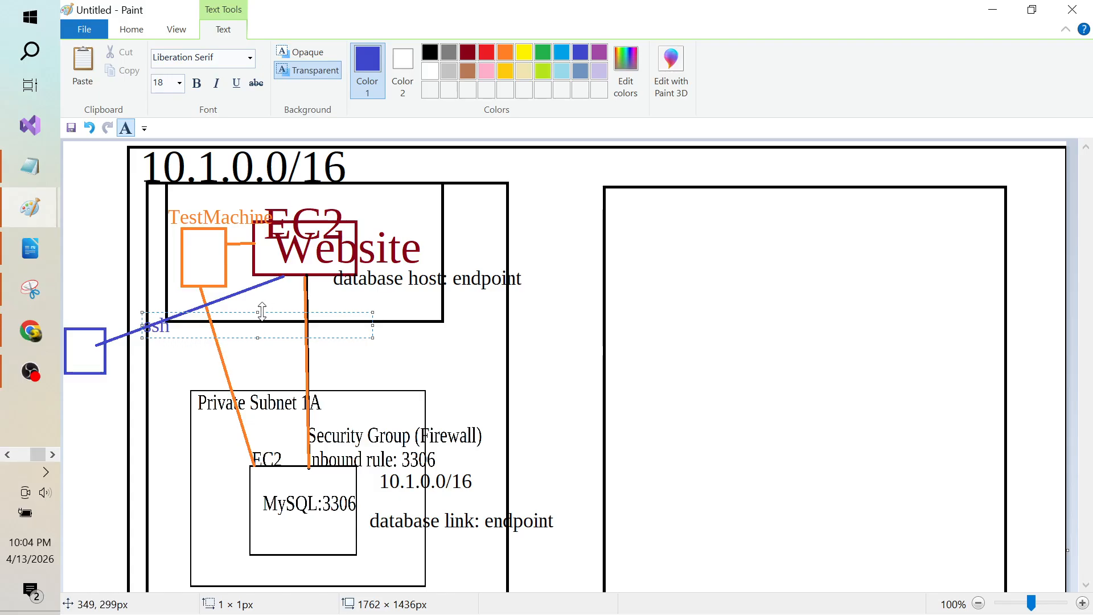
{"action": "left_click_drag", "start_coordinate": [259, 312], "coordinate": [258, 295]}
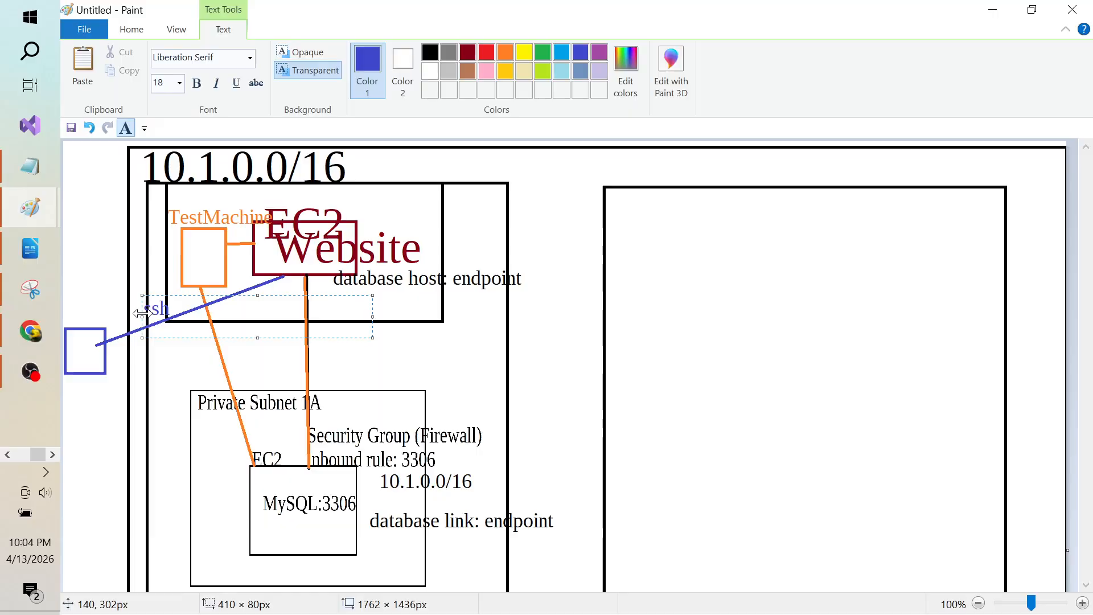
{"action": "left_click_drag", "start_coordinate": [142, 315], "coordinate": [126, 314]}
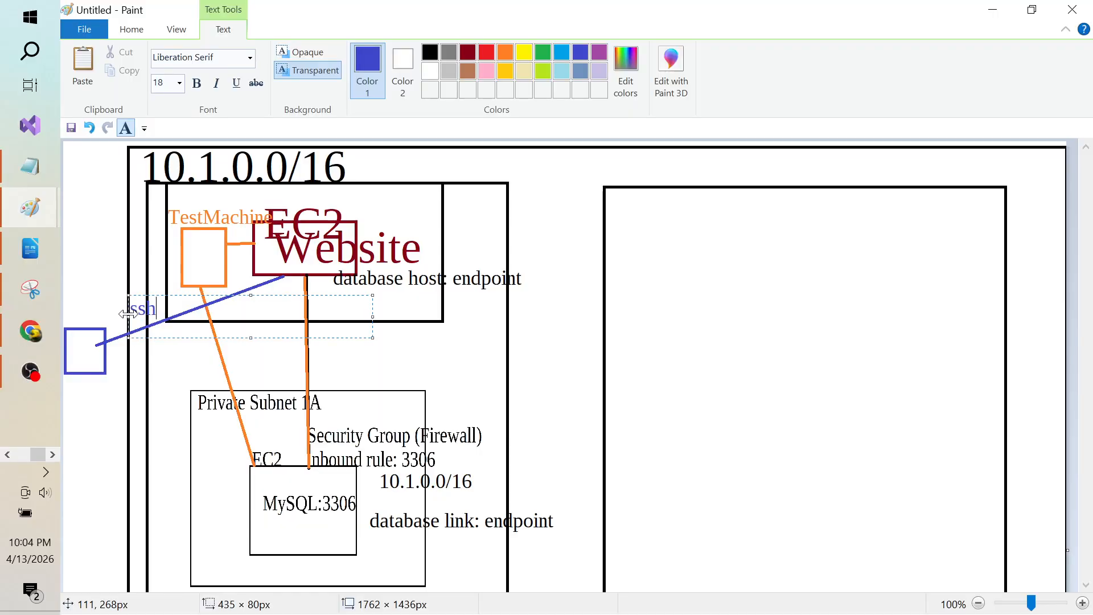
{"action": "left_click", "coordinate": [92, 426]}
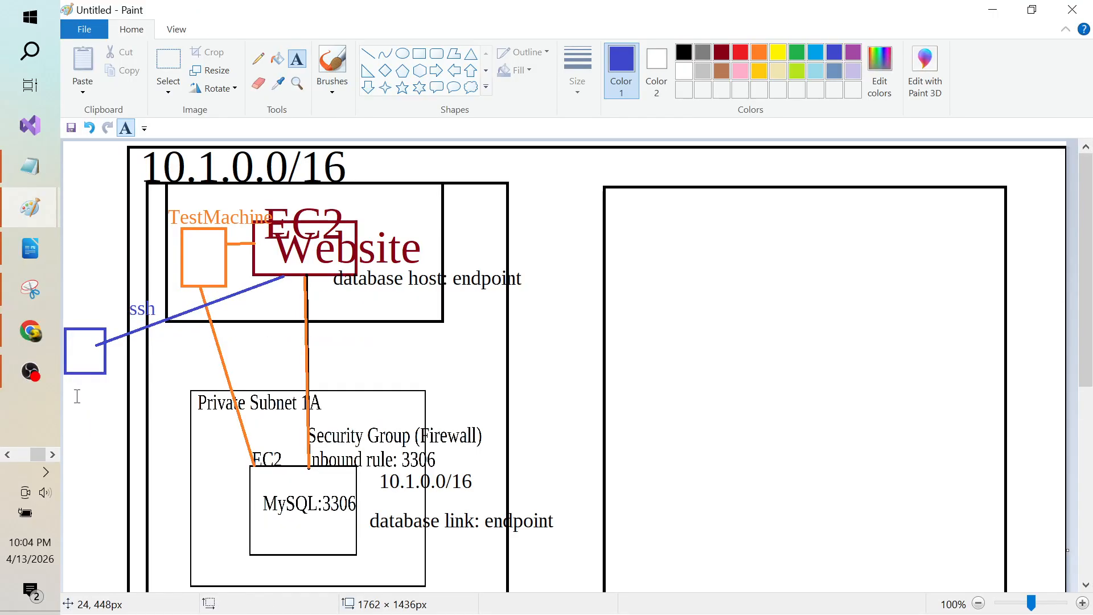
Step: Write 'putty' beneath the blue client box
{"action": "left_click", "coordinate": [71, 393]}
{"action": "type", "text": "putty"}
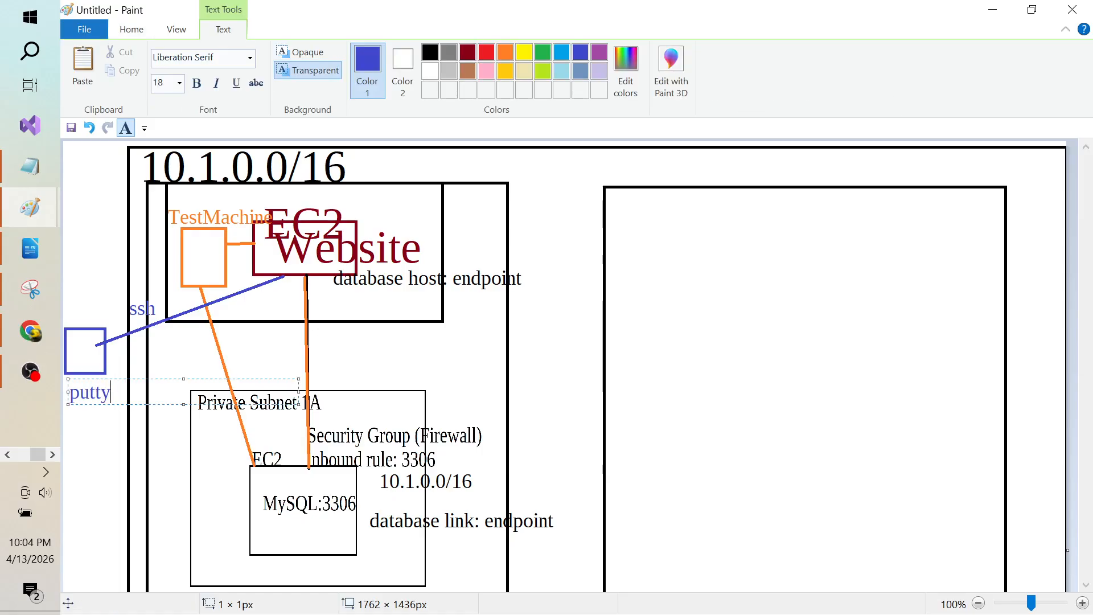
{"action": "key", "text": "Return"}
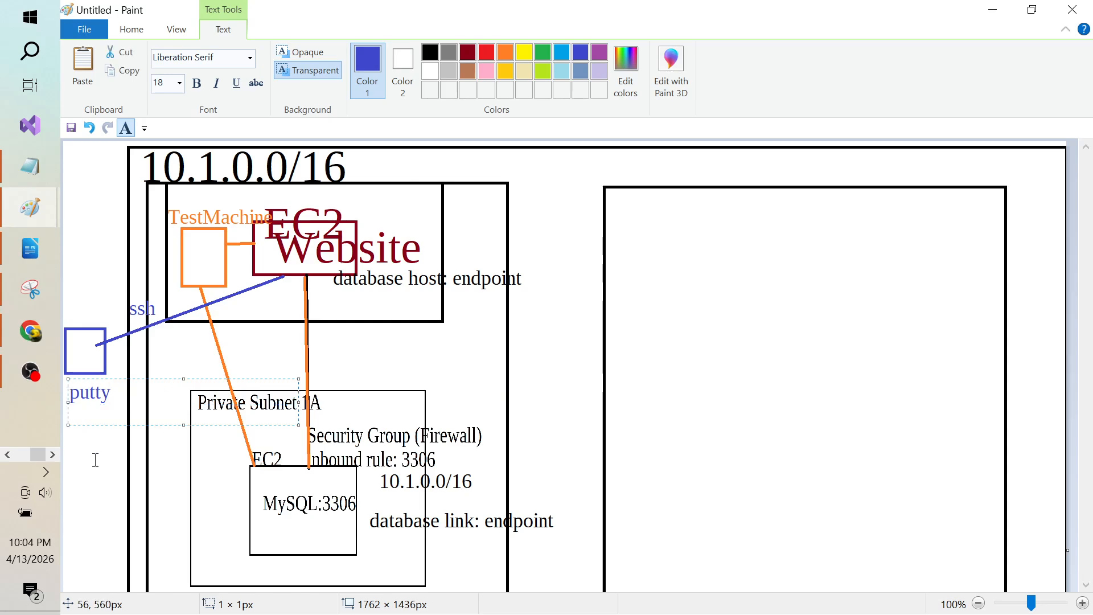
{"action": "left_click", "coordinate": [117, 346]}
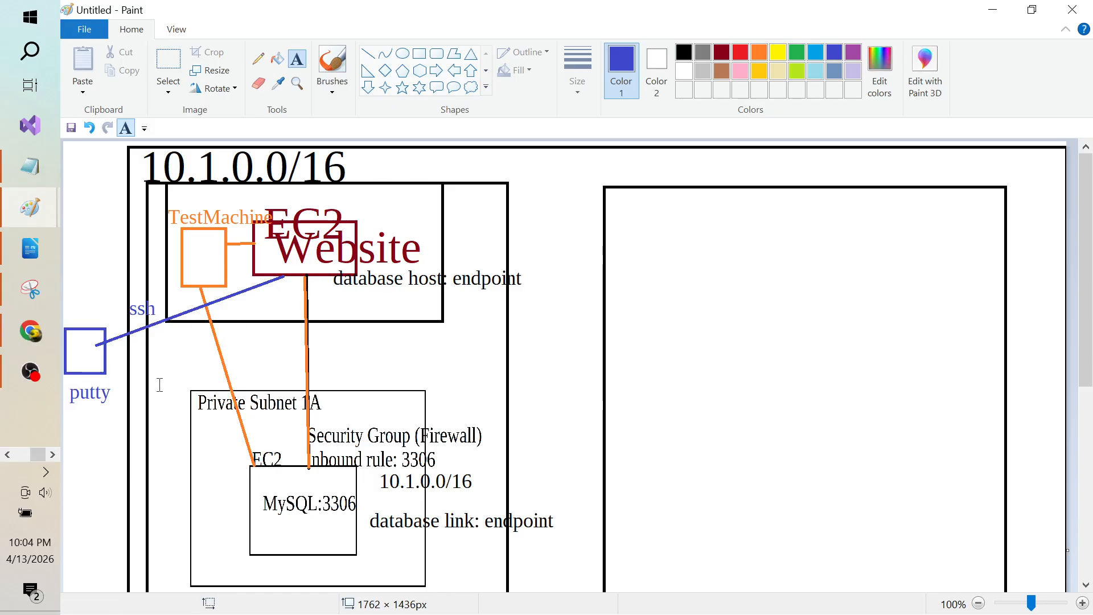
Step: Write 'ppk' and 'pem' on two lines below putty
{"action": "left_click", "coordinate": [72, 427]}
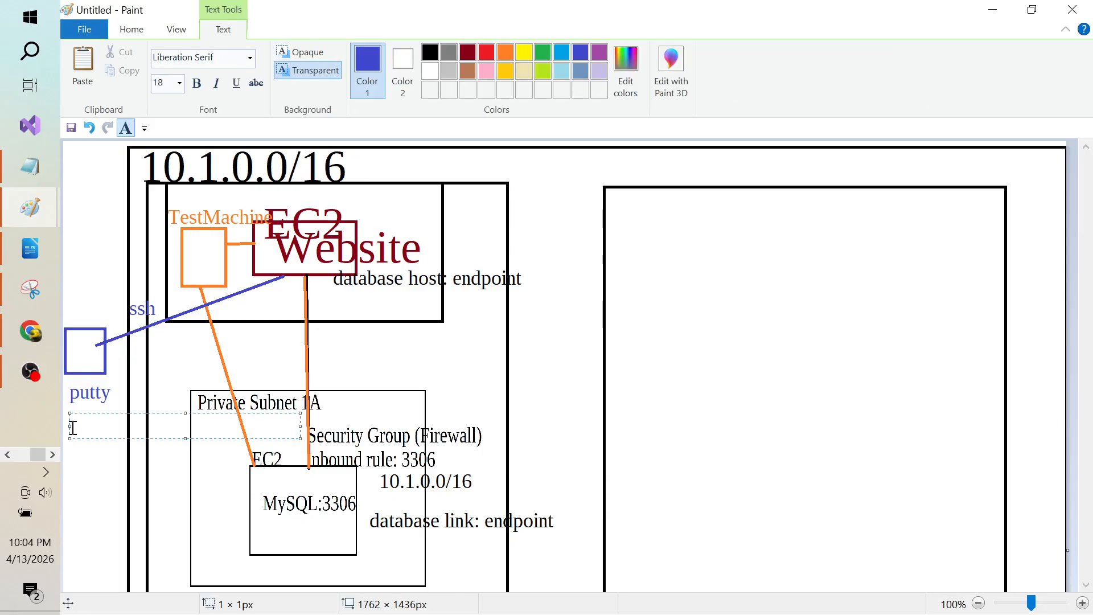
{"action": "type", "text": "ppk"}
{"action": "key", "text": "Return"}
{"action": "type", "text": "pem"}
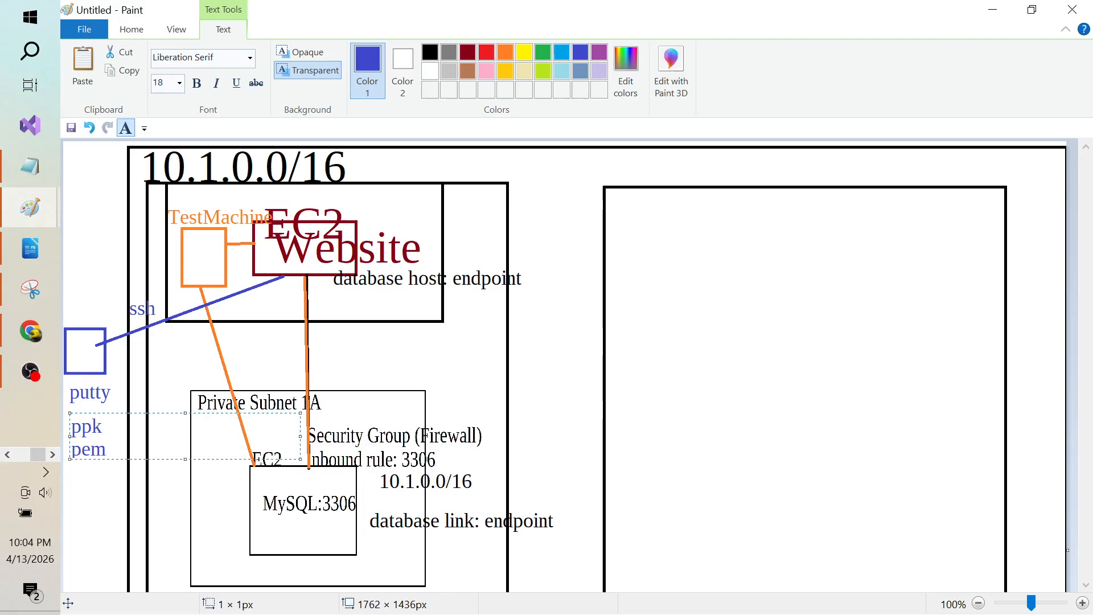
{"action": "key", "text": "Return"}
{"action": "left_click", "coordinate": [368, 219]}
Step: Add the note 'keypair=own keypair' beside the Website box
{"action": "left_click", "coordinate": [370, 218]}
{"action": "type", "text": "key"}
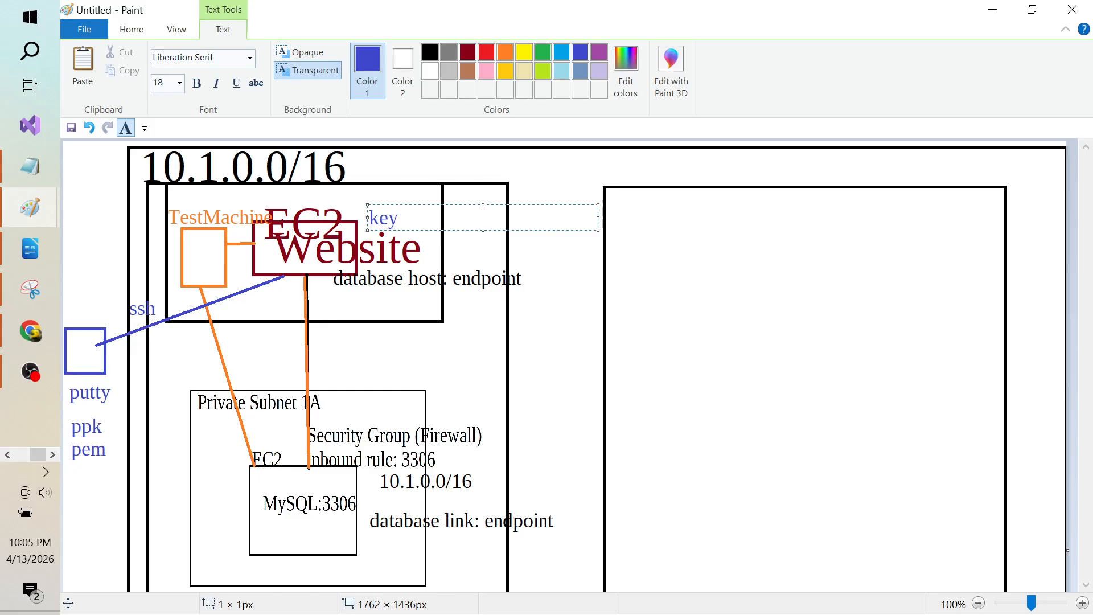
{"action": "type", "text": "pair"}
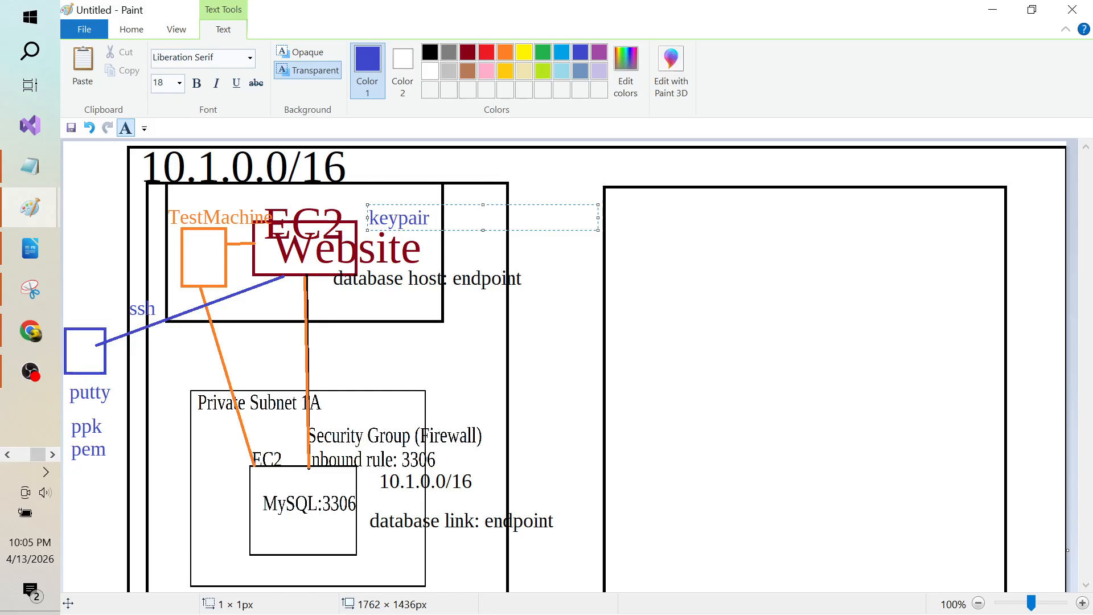
{"action": "type", "text": "=vockey"}
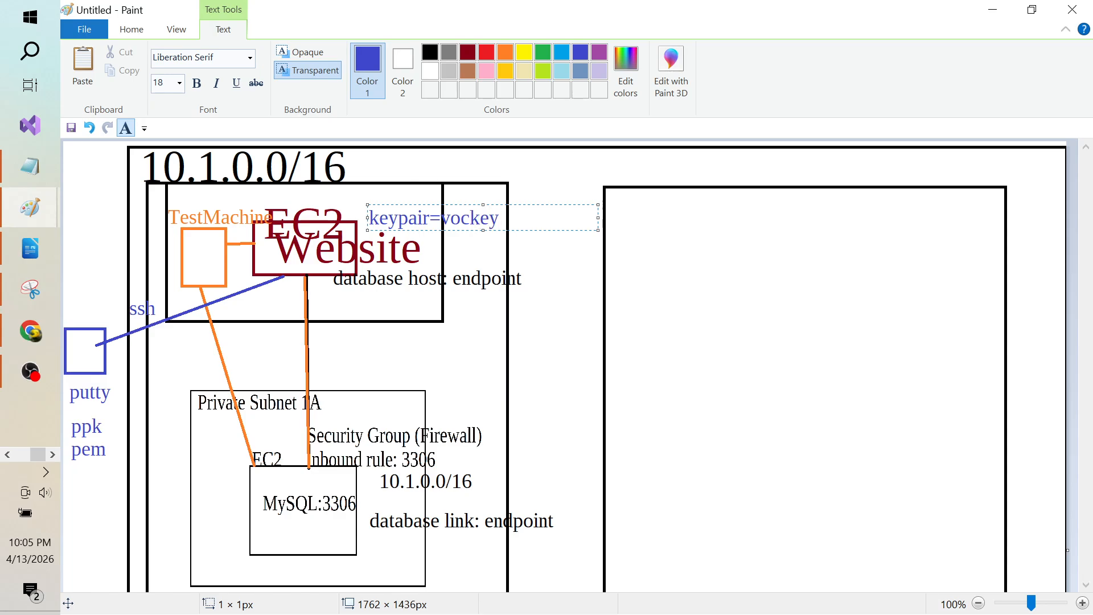
{"action": "key", "text": "BackSpace"}
{"action": "key", "text": "BackSpace"}
{"action": "key", "text": "BackSpace"}
{"action": "key", "text": "BackSpace"}
{"action": "key", "text": "BackSpace"}
{"action": "key", "text": "BackSpace"}
{"action": "type", "text": "own"}
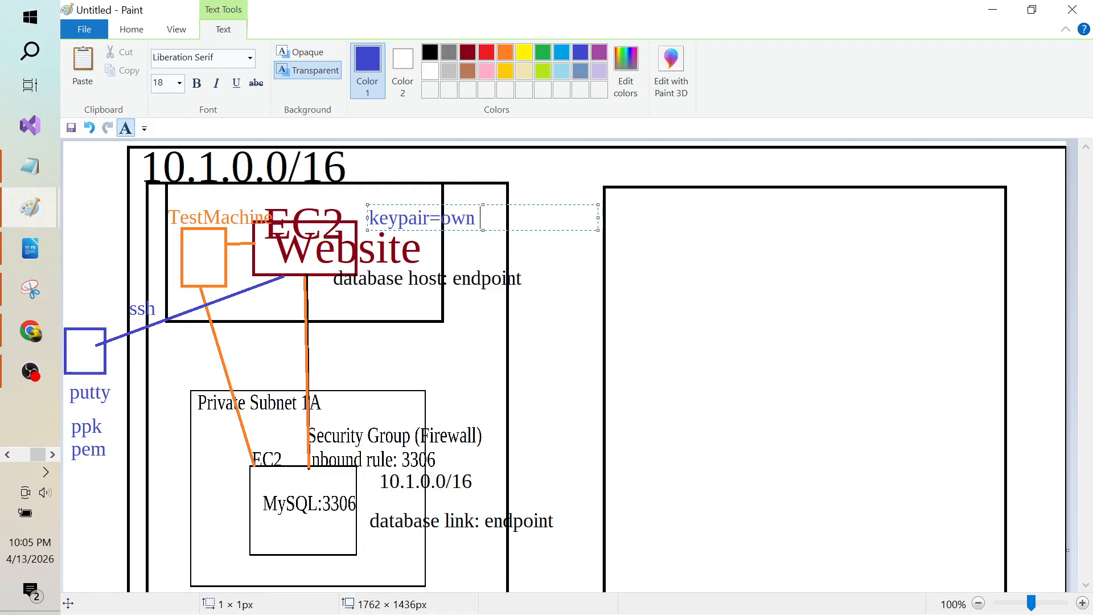
{"action": "type", "text": " keypair"}
Step: Add 'pem' beneath the keypair note
{"action": "left_click", "coordinate": [563, 272]}
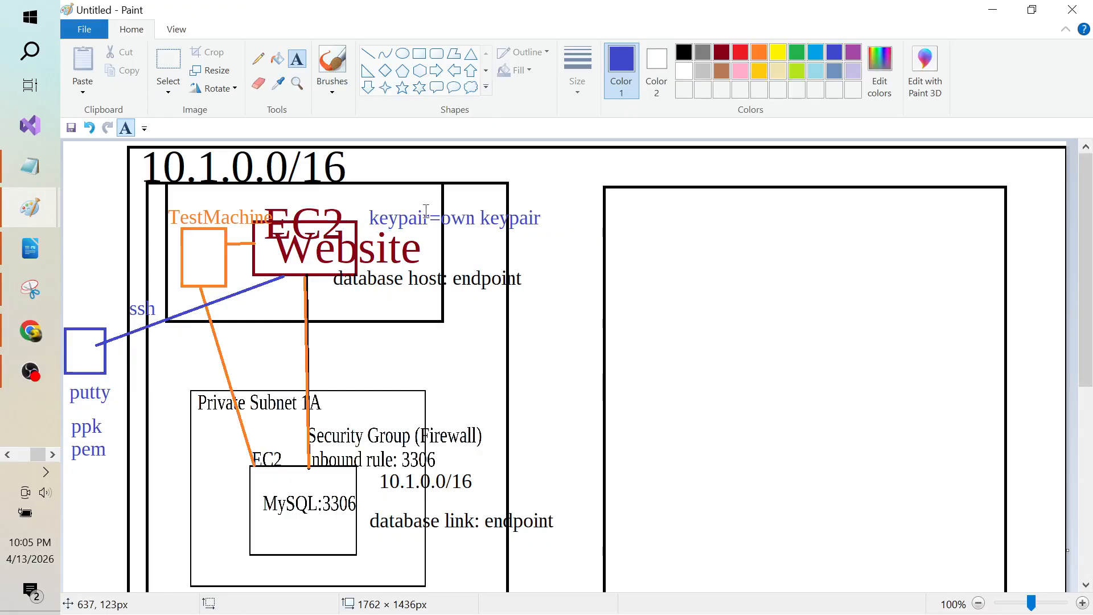
{"action": "left_click", "coordinate": [470, 235]}
{"action": "type", "text": "pem"}
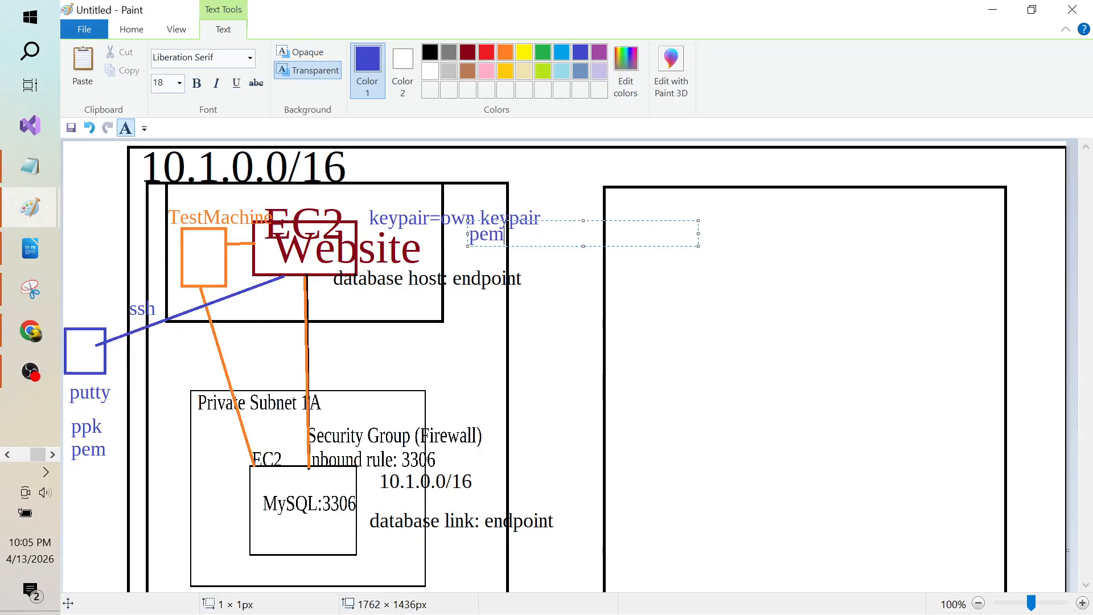
{"action": "left_click", "coordinate": [531, 248]}
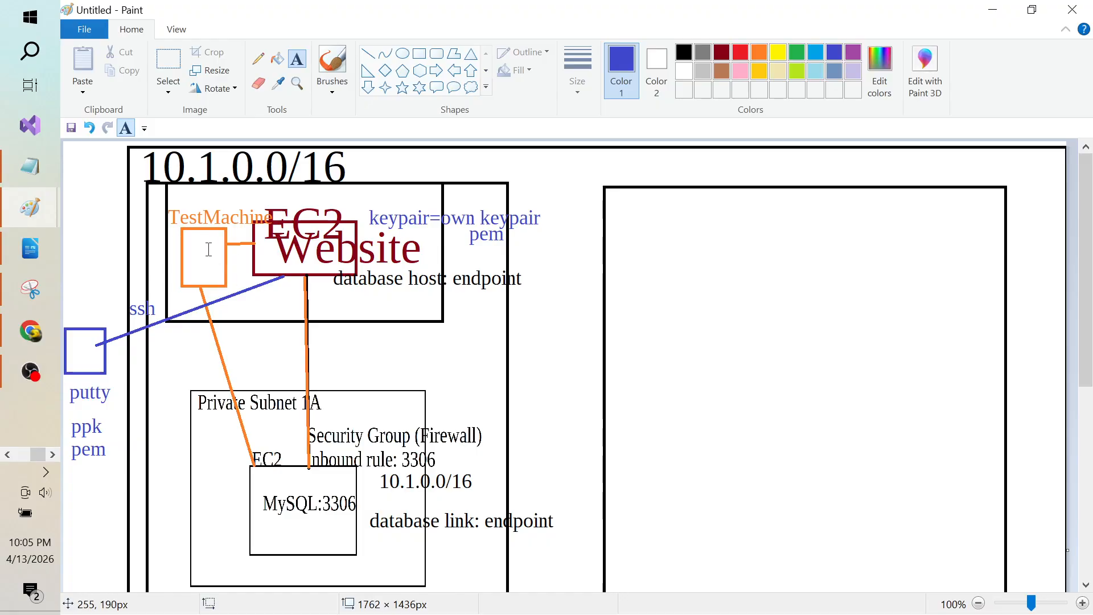
Step: Add a 'Cloud9' label left of TestMachine and connect it with a line
{"action": "left_click", "coordinate": [72, 236]}
{"action": "type", "text": "Cloud"}
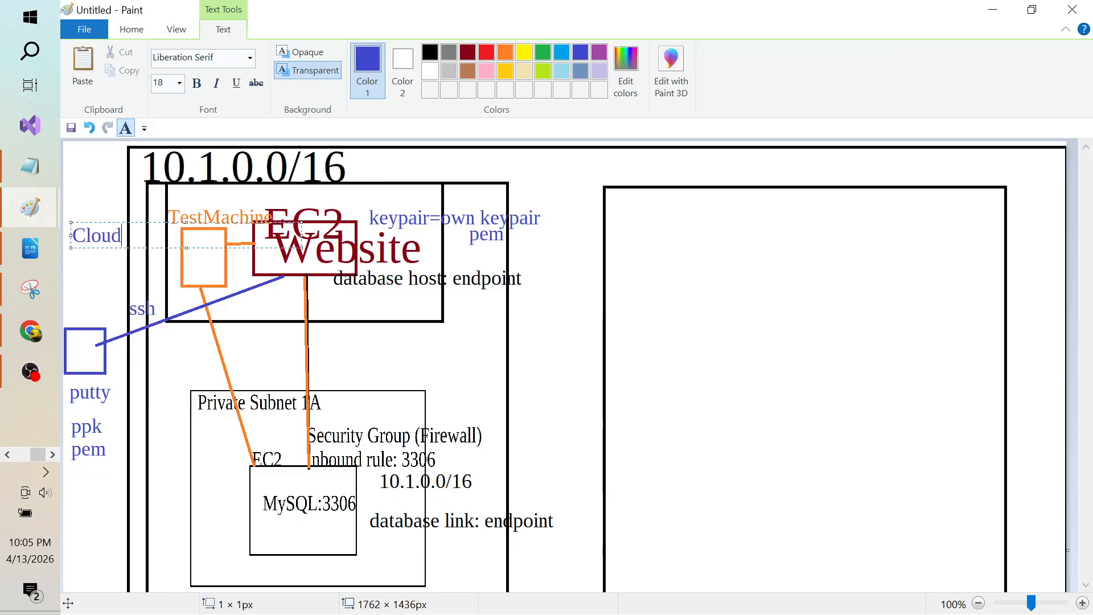
{"action": "type", "text": "9"}
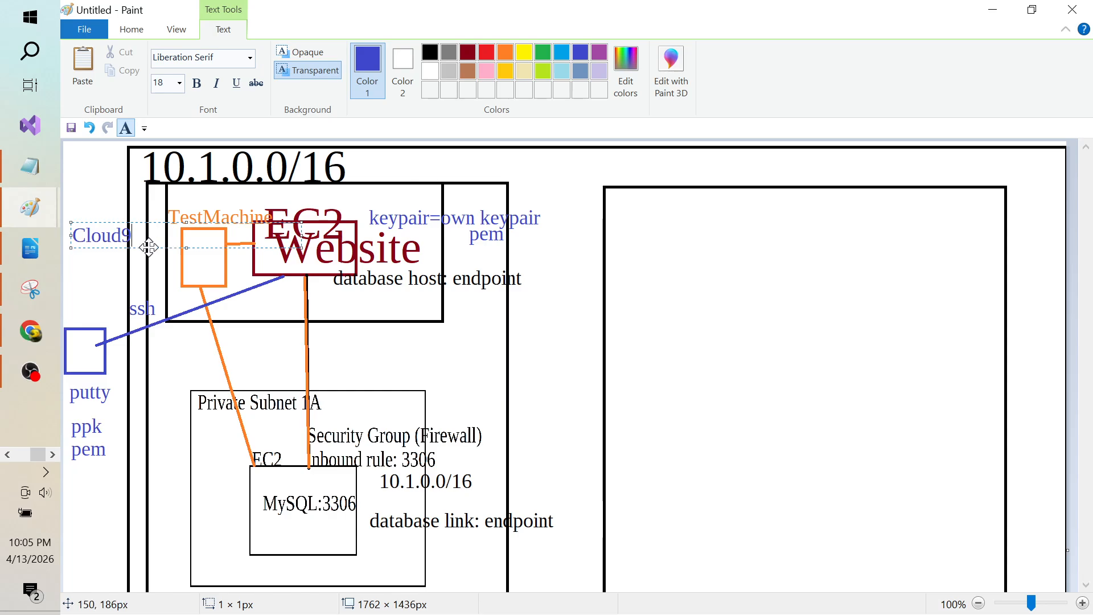
{"action": "left_click_drag", "start_coordinate": [68, 233], "coordinate": [62, 234]}
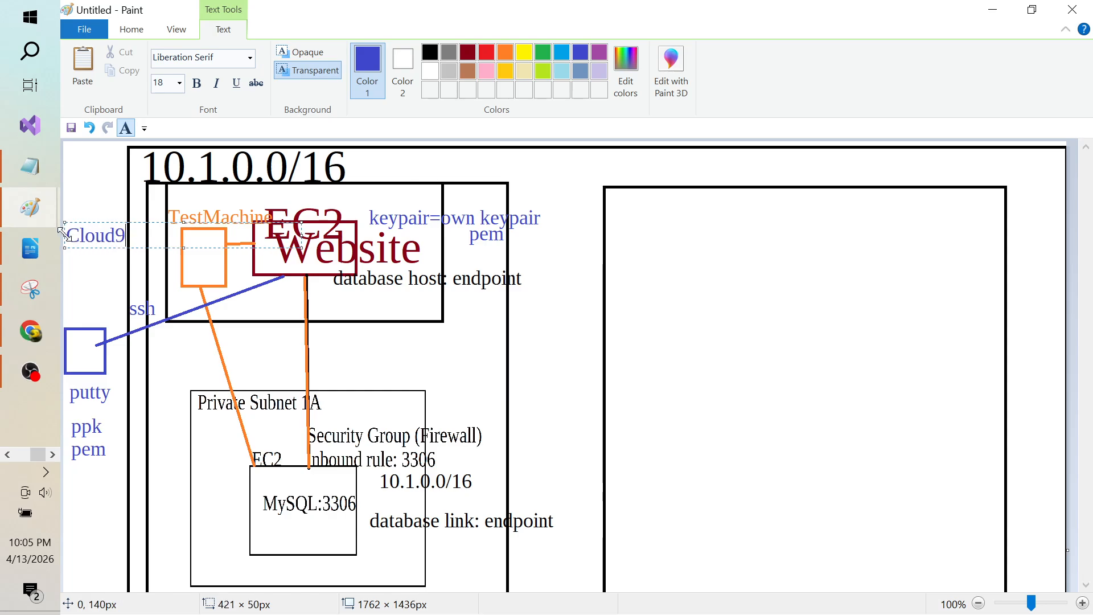
{"action": "left_click", "coordinate": [97, 288]}
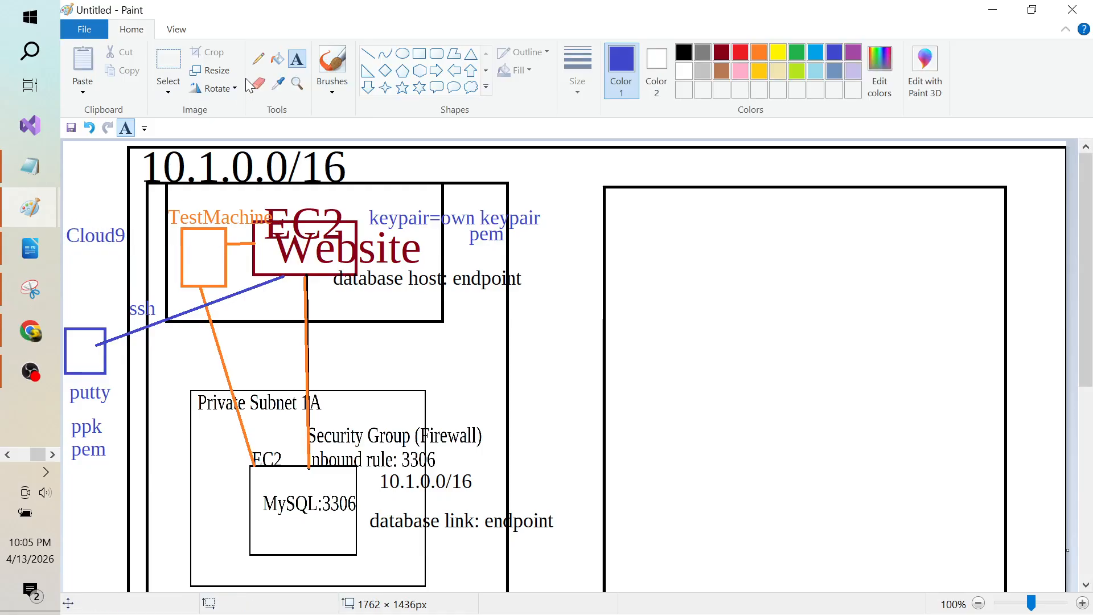
{"action": "left_click", "coordinate": [368, 53]}
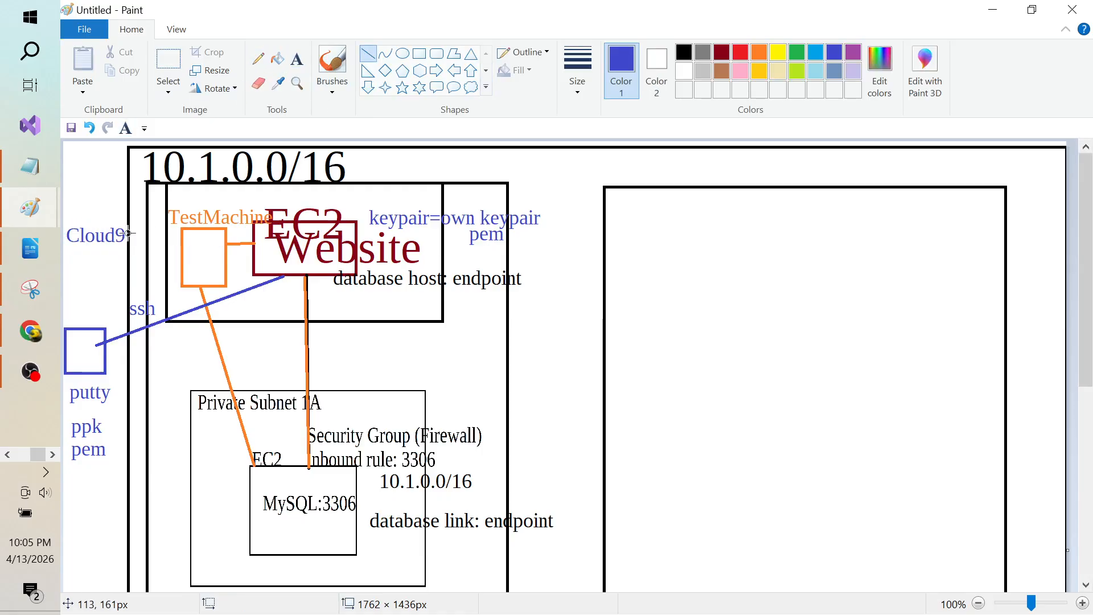
{"action": "left_click_drag", "start_coordinate": [126, 234], "coordinate": [182, 233]}
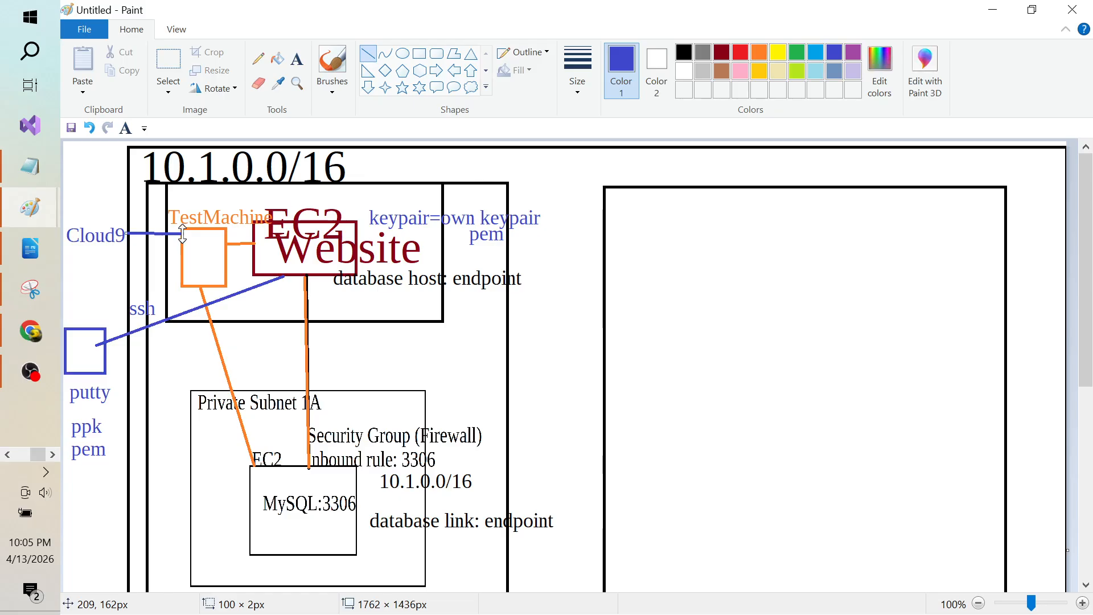
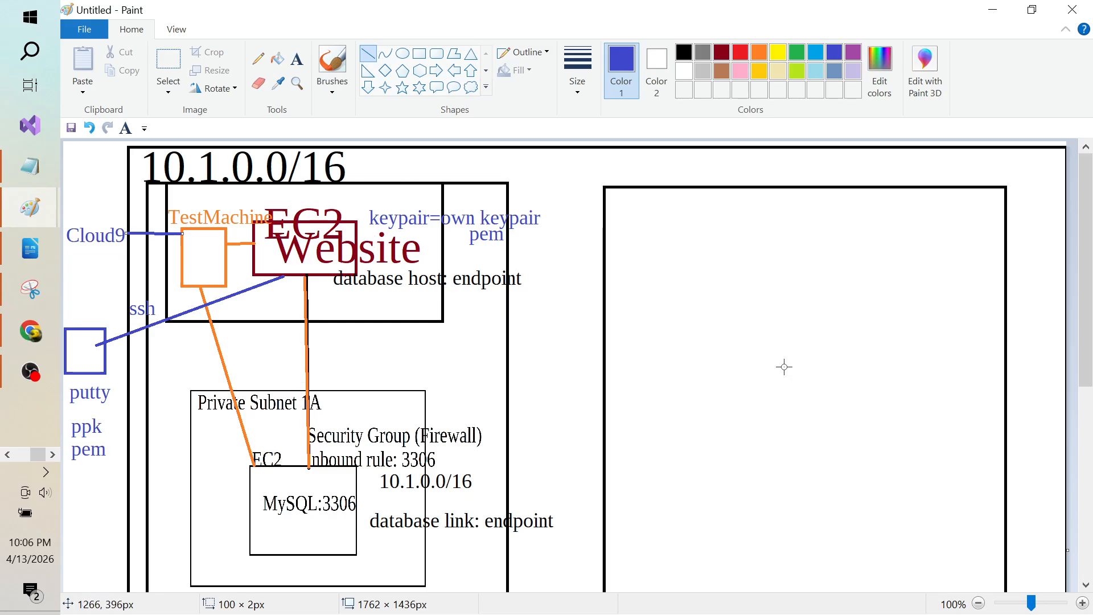
Step: Switch from the Paint network diagram to the Module 7 lab document in LibreOffice Writer
{"action": "key", "text": "alt+Tab"}
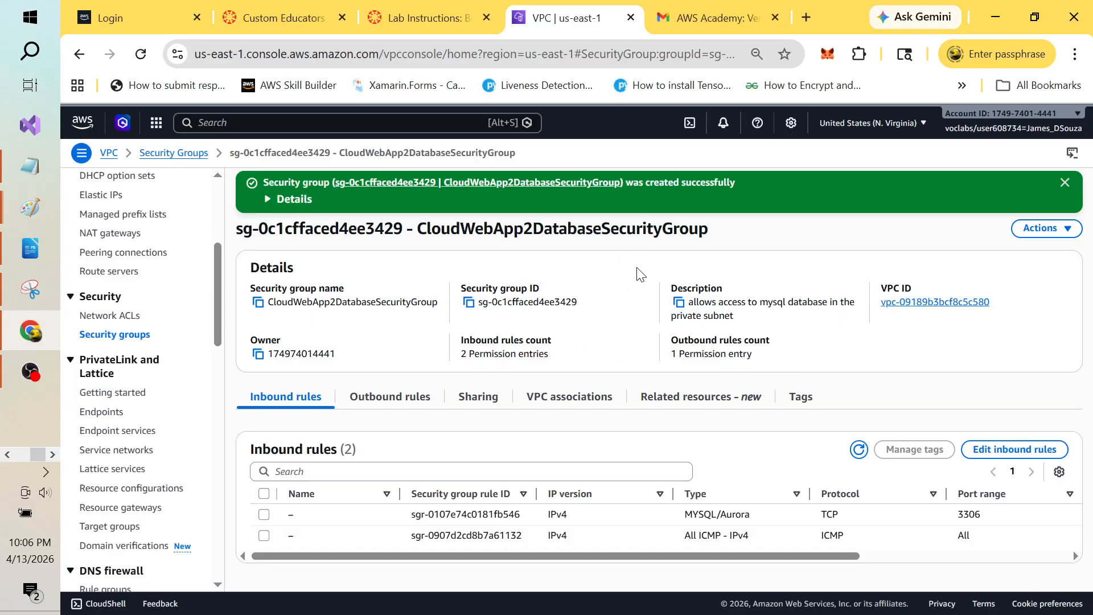
{"action": "key", "text": "alt+Tab"}
{"action": "key", "text": "alt+Tab"}
{"action": "key", "text": "alt+Tab"}
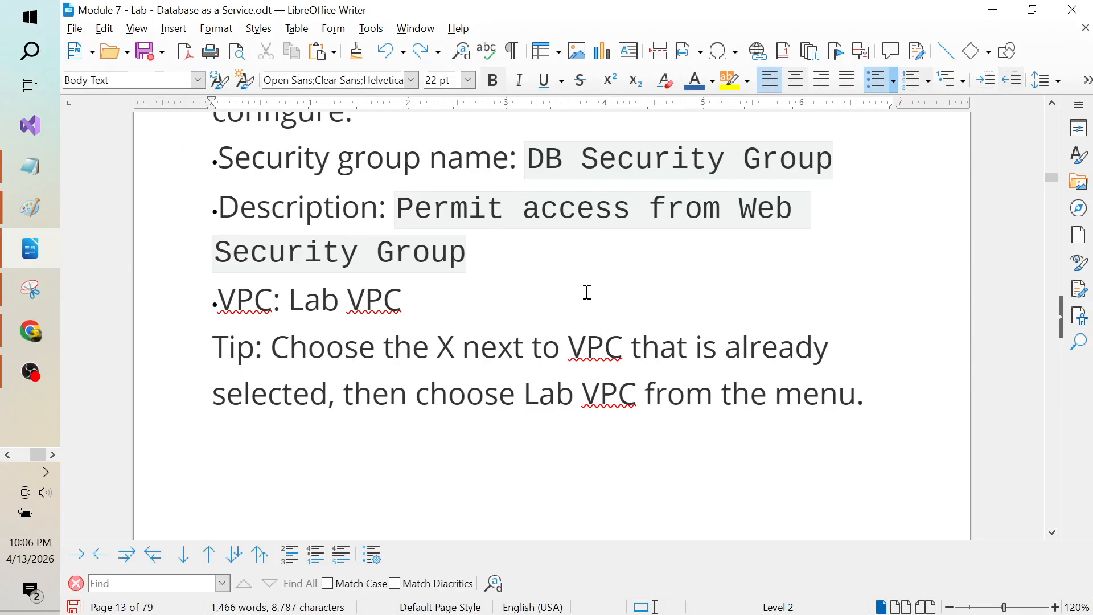
Step: Read the security group settings and the Task 2 subnet group steps in the lab document
{"action": "key", "text": "Page_Down"}
{"action": "key", "text": "Page_Down"}
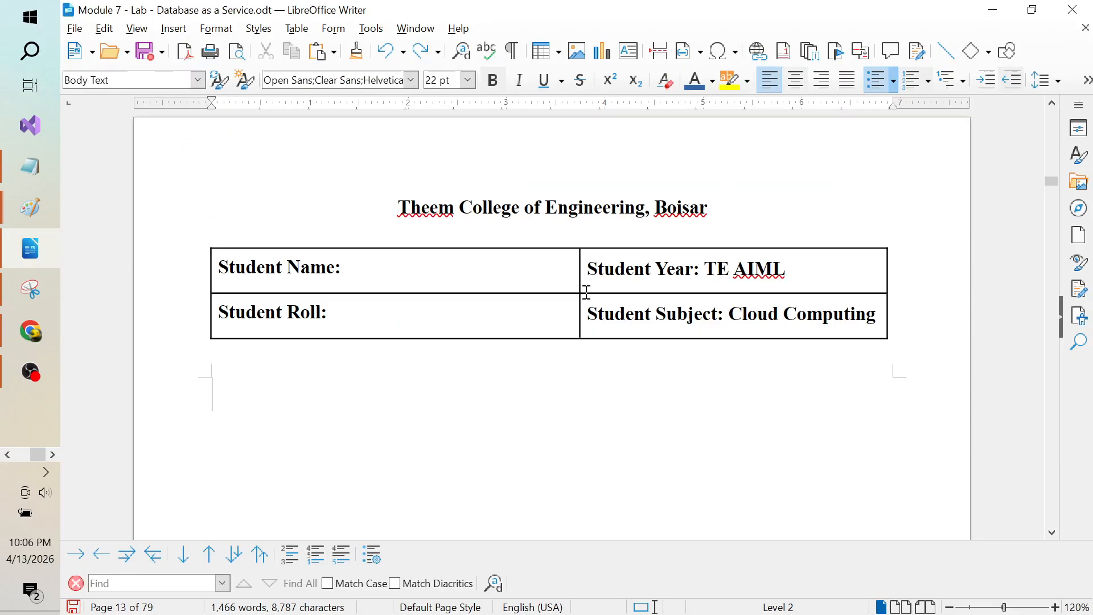
{"action": "key", "text": "Page_Down"}
{"action": "key", "text": "Page_Down"}
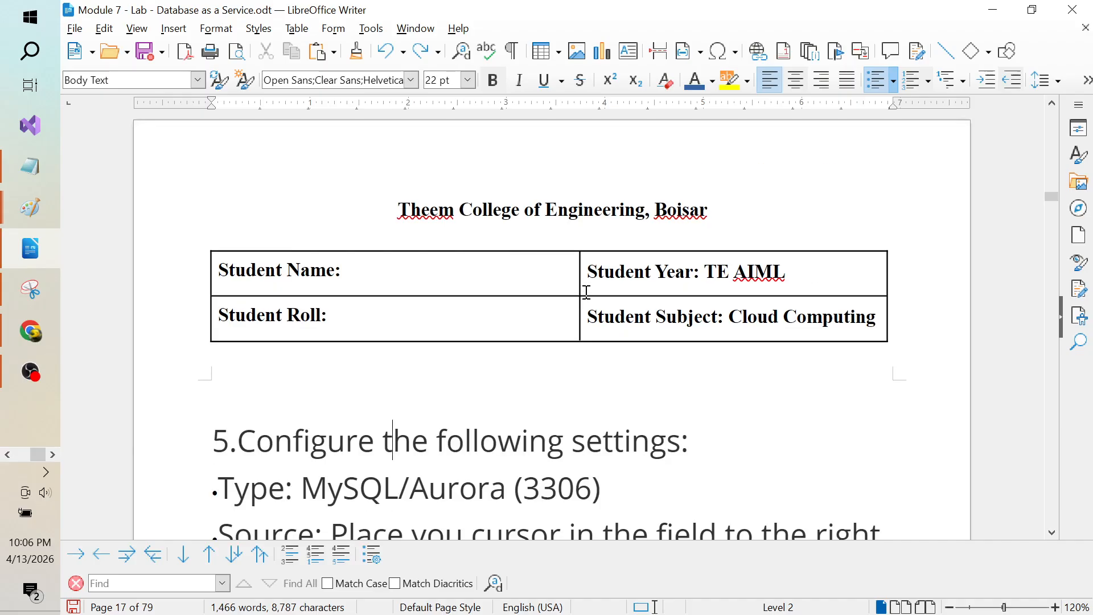
{"action": "key", "text": "Down"}
{"action": "key", "text": "Down"}
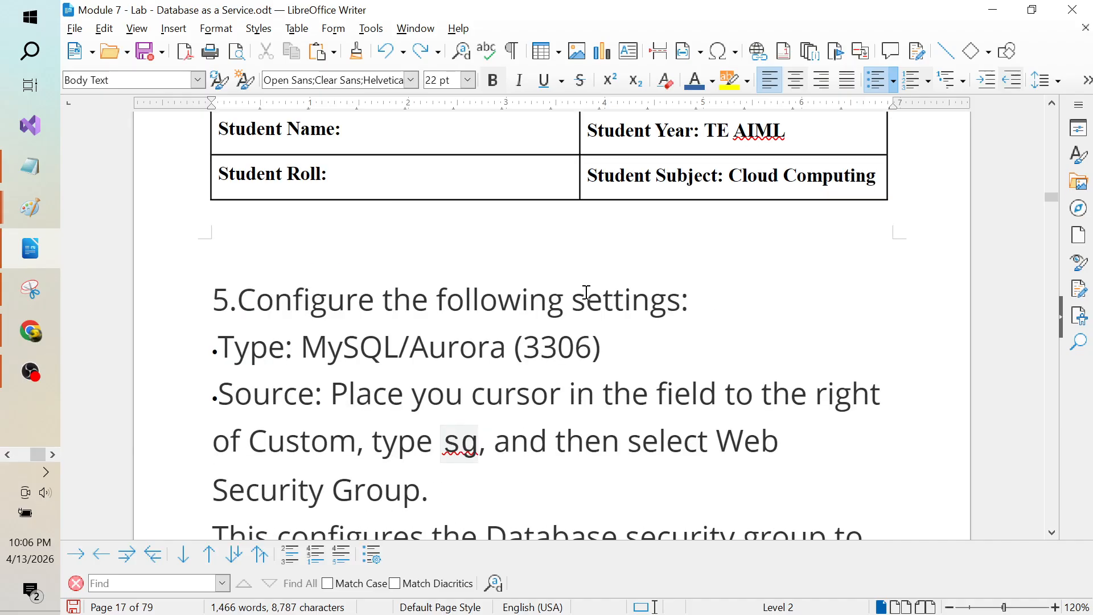
{"action": "key", "text": "Down"}
{"action": "key", "text": "Down"}
{"action": "key", "text": "Down"}
{"action": "key", "text": "Down"}
{"action": "key", "text": "Down"}
{"action": "key", "text": "Down"}
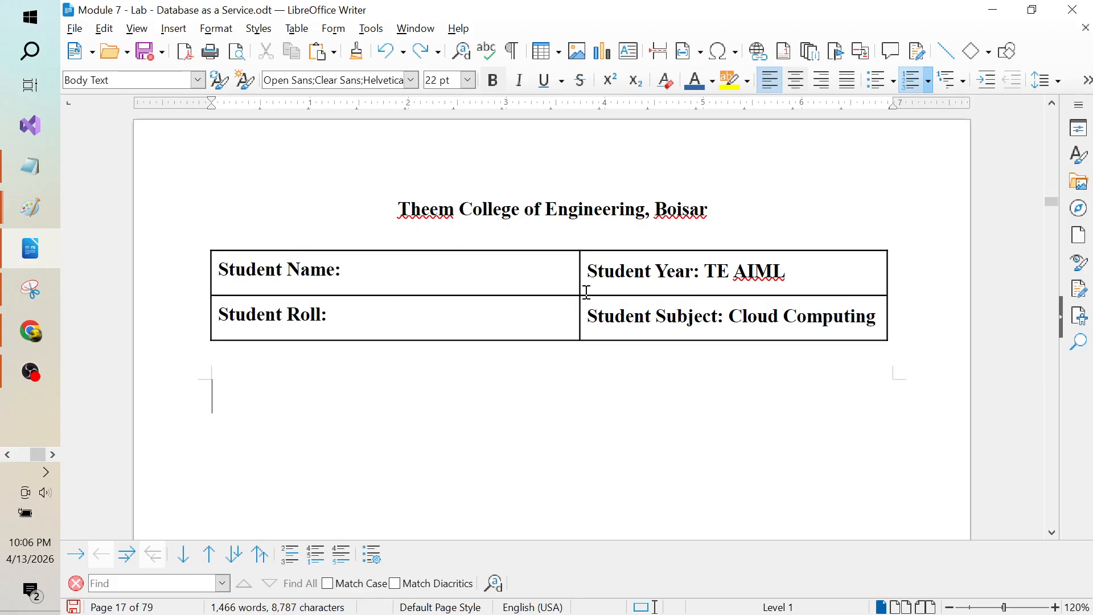
{"action": "key", "text": "Down"}
{"action": "key", "text": "Down"}
{"action": "key", "text": "Down"}
{"action": "key", "text": "Down"}
{"action": "key", "text": "Down"}
{"action": "key", "text": "Down"}
{"action": "key", "text": "Down"}
{"action": "key", "text": "Down"}
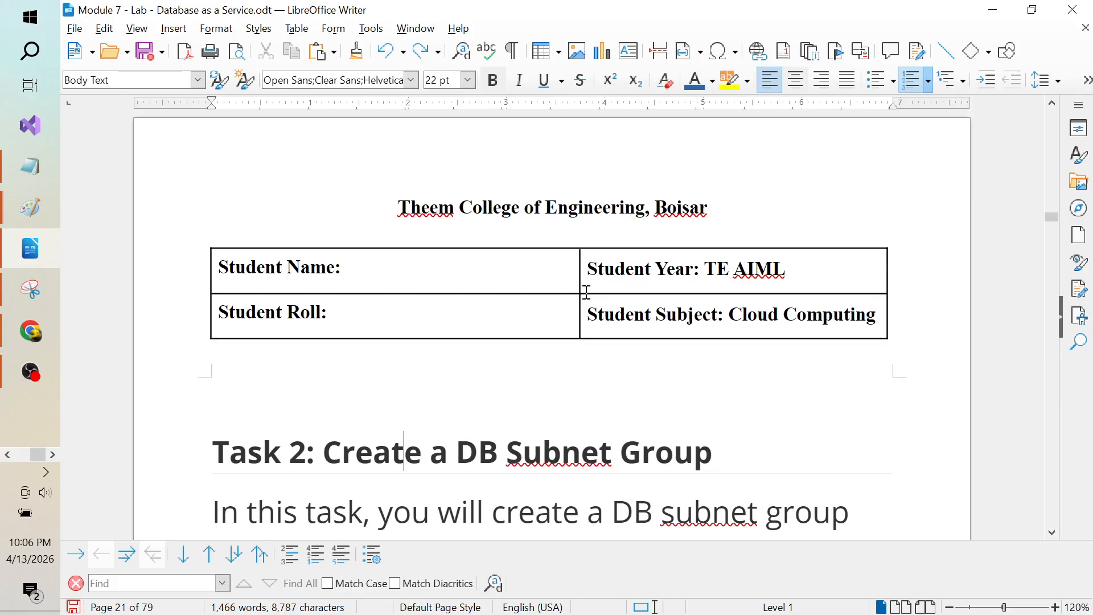
{"action": "key", "text": "Down"}
{"action": "key", "text": "Down"}
{"action": "key", "text": "Down"}
{"action": "key", "text": "Down"}
{"action": "key", "text": "Down"}
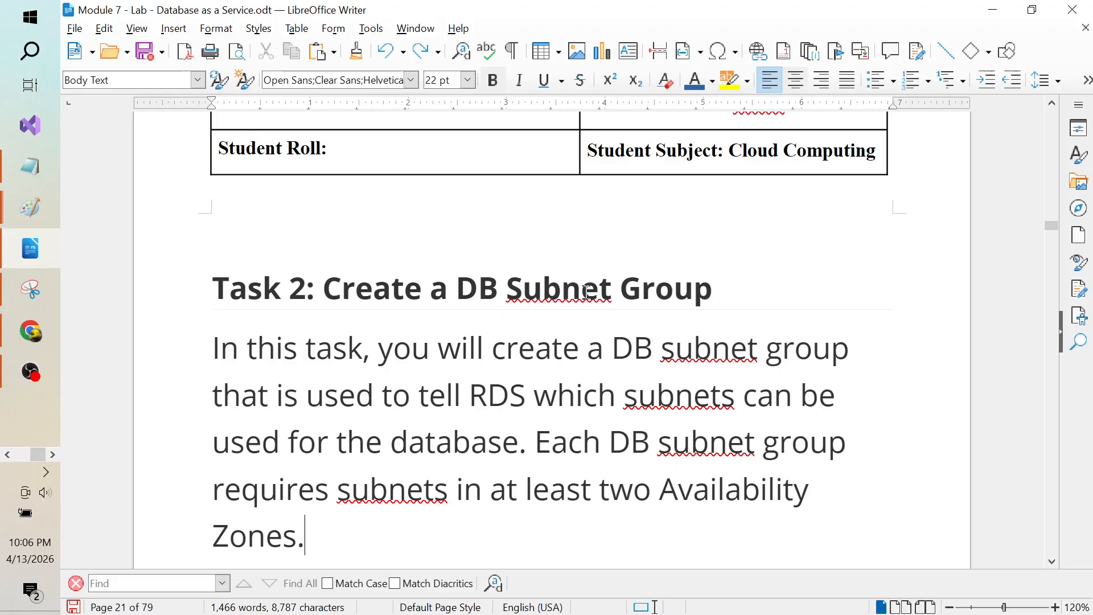
{"action": "key", "text": "Down"}
{"action": "key", "text": "Down"}
{"action": "key", "text": "Down"}
{"action": "key", "text": "Down"}
{"action": "key", "text": "Down"}
{"action": "key", "text": "Down"}
{"action": "key", "text": "Down"}
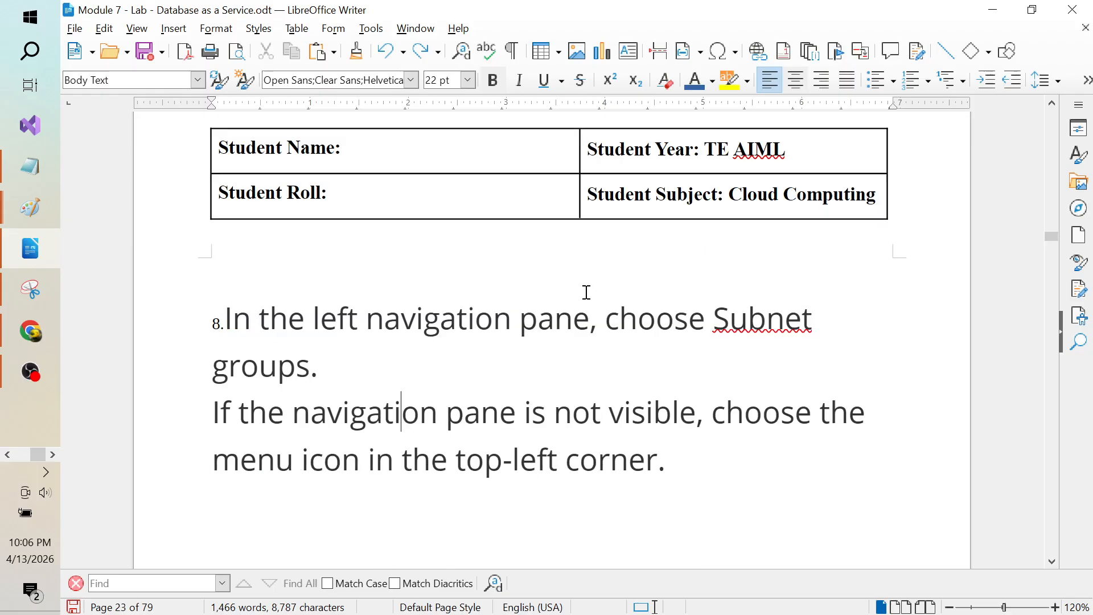
{"action": "key", "text": "Down"}
{"action": "key", "text": "Down"}
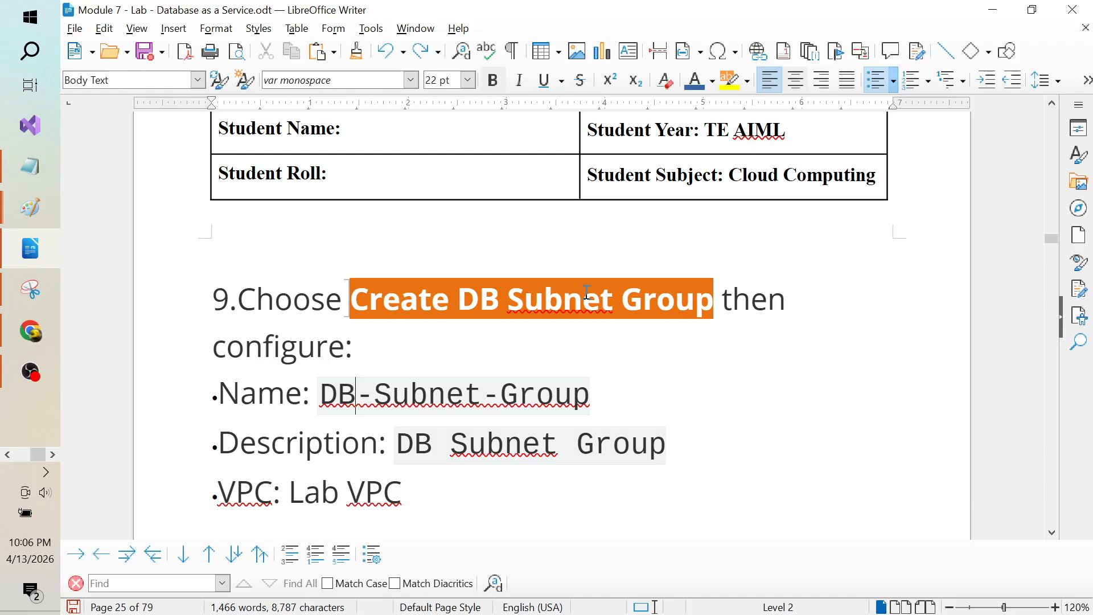
{"action": "key", "text": "Down"}
{"action": "key", "text": "Down"}
{"action": "key", "text": "Down"}
{"action": "key", "text": "Down"}
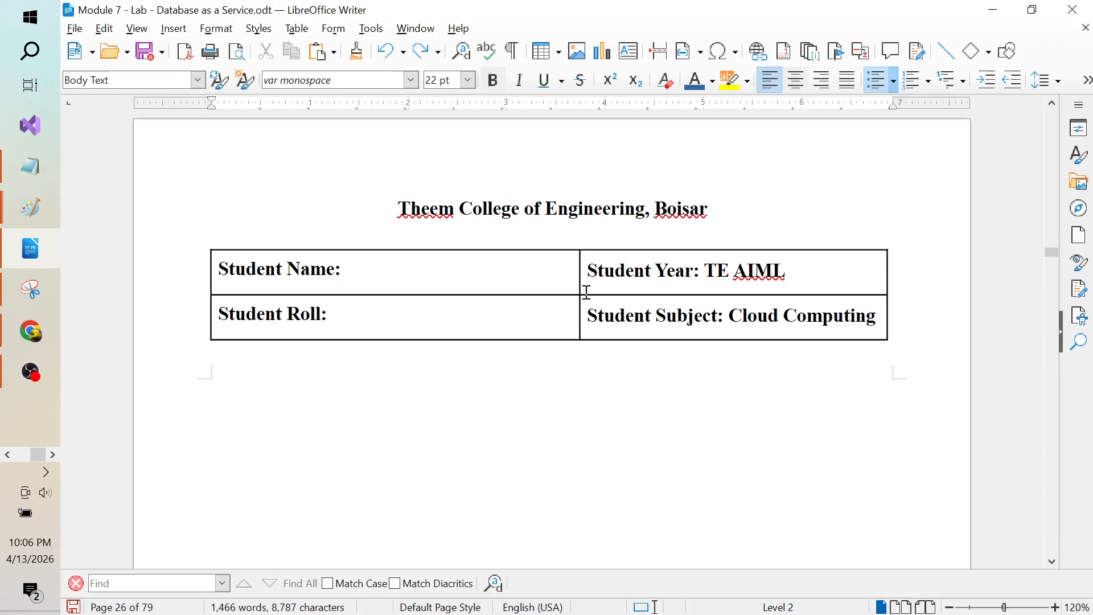
{"action": "key", "text": "Up"}
{"action": "key", "text": "Up"}
{"action": "key", "text": "Up"}
{"action": "key", "text": "Up"}
{"action": "key", "text": "Up"}
{"action": "key", "text": "Up"}
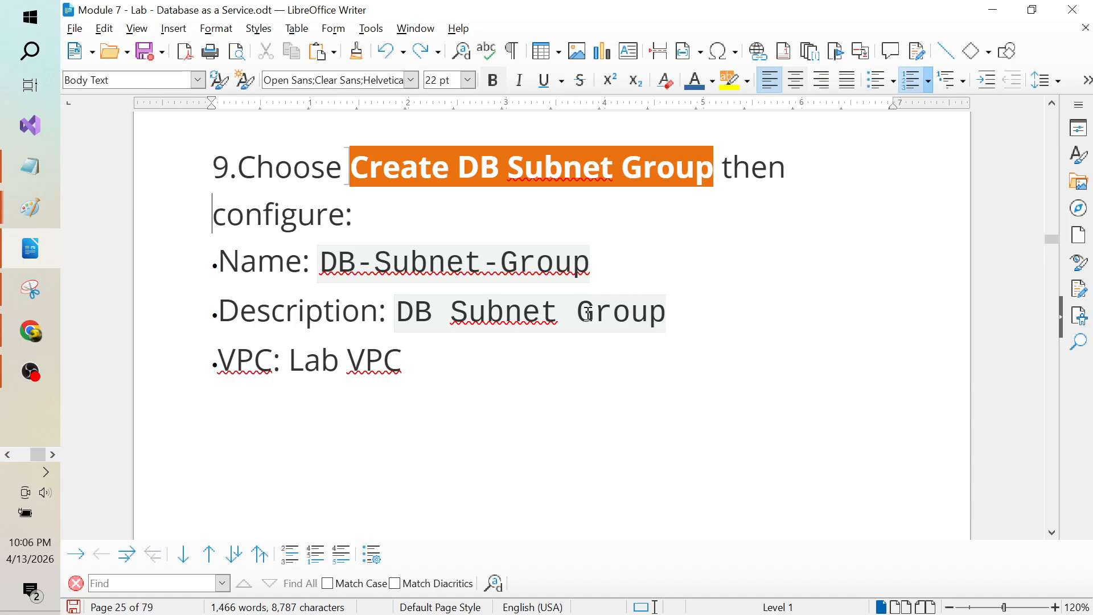
{"action": "key", "text": "Down"}
{"action": "key", "text": "Down"}
{"action": "key", "text": "Down"}
{"action": "key", "text": "Down"}
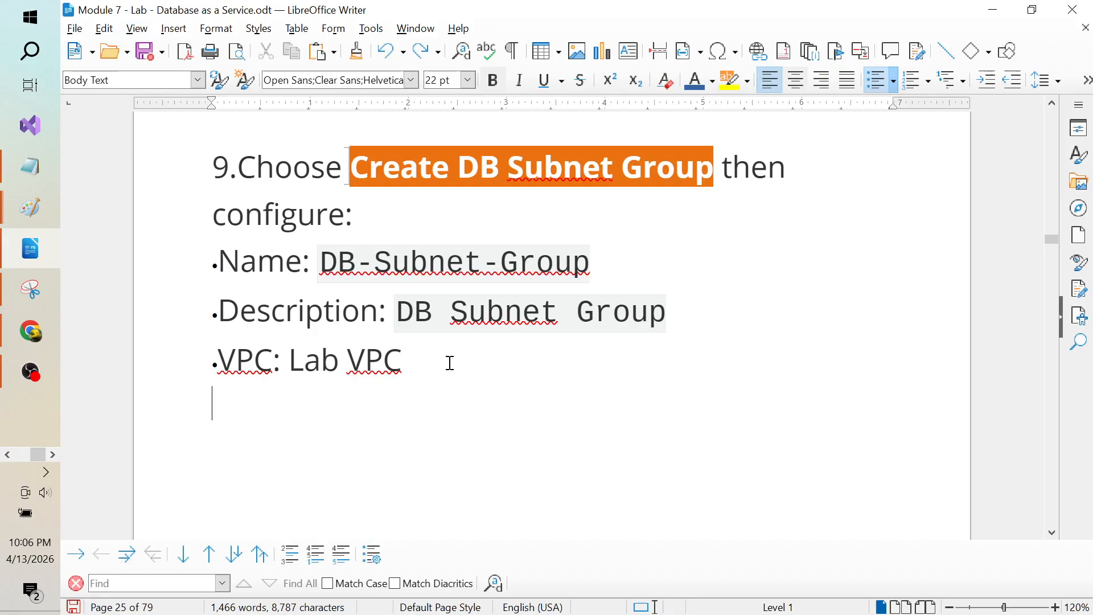
{"action": "key", "text": "Down"}
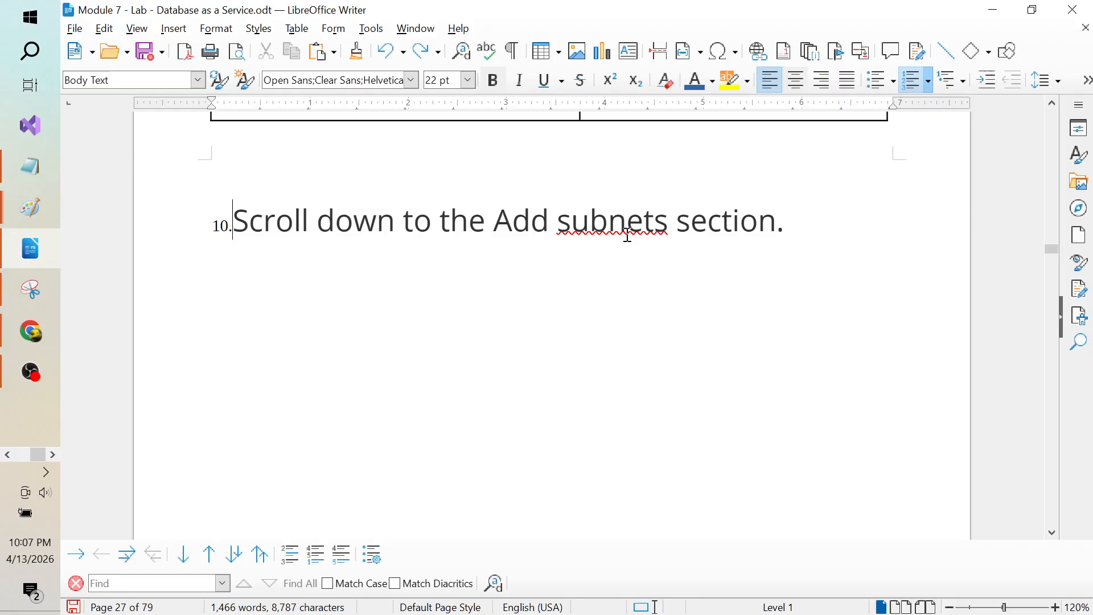
Step: Read the Availability Zones and subnet selection steps down to Task 3, then return to Chrome
{"action": "left_click", "coordinate": [641, 235]}
{"action": "key", "text": "Down"}
{"action": "key", "text": "Down"}
{"action": "key", "text": "Down"}
{"action": "key", "text": "Down"}
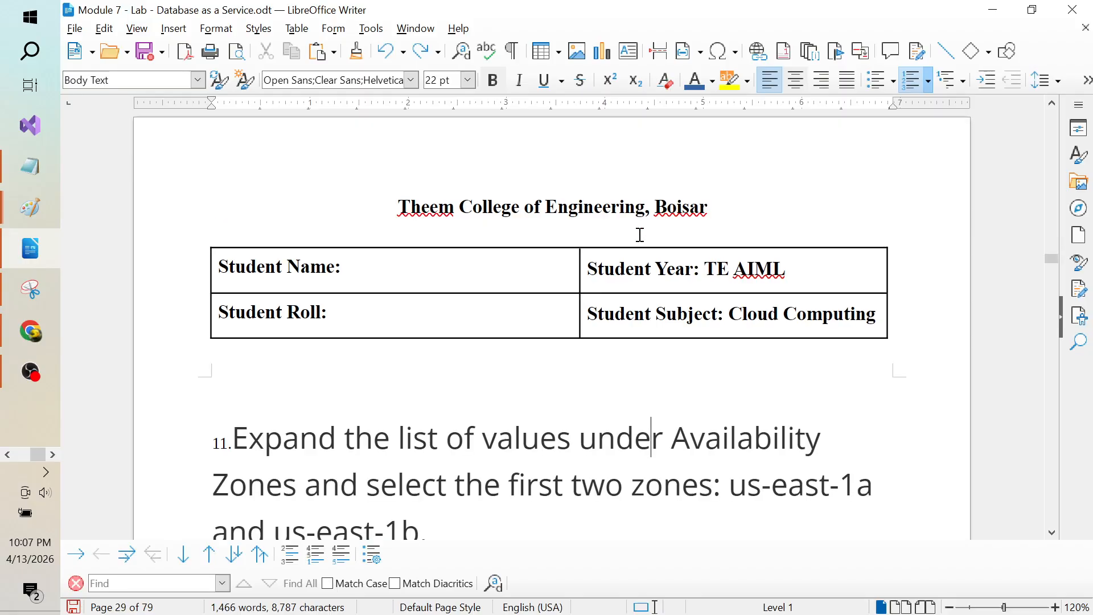
{"action": "key", "text": "Down"}
{"action": "key", "text": "Down"}
{"action": "key", "text": "Down"}
{"action": "key", "text": "Down"}
{"action": "key", "text": "Down"}
{"action": "key", "text": "Down"}
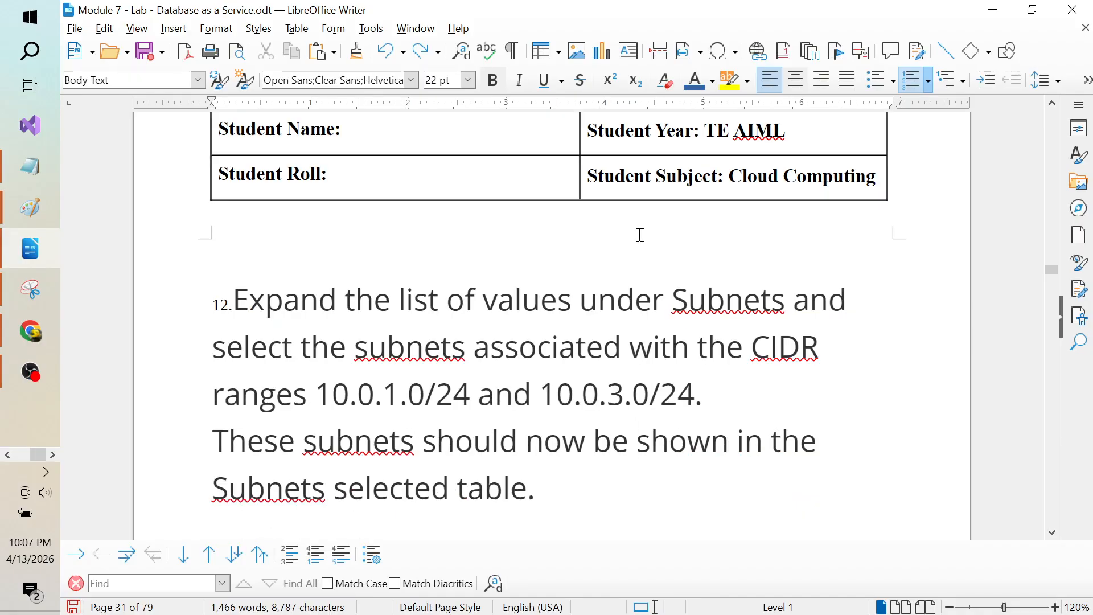
{"action": "key", "text": "Down"}
{"action": "key", "text": "Down"}
{"action": "key", "text": "Down"}
{"action": "key", "text": "Down"}
{"action": "key", "text": "Down"}
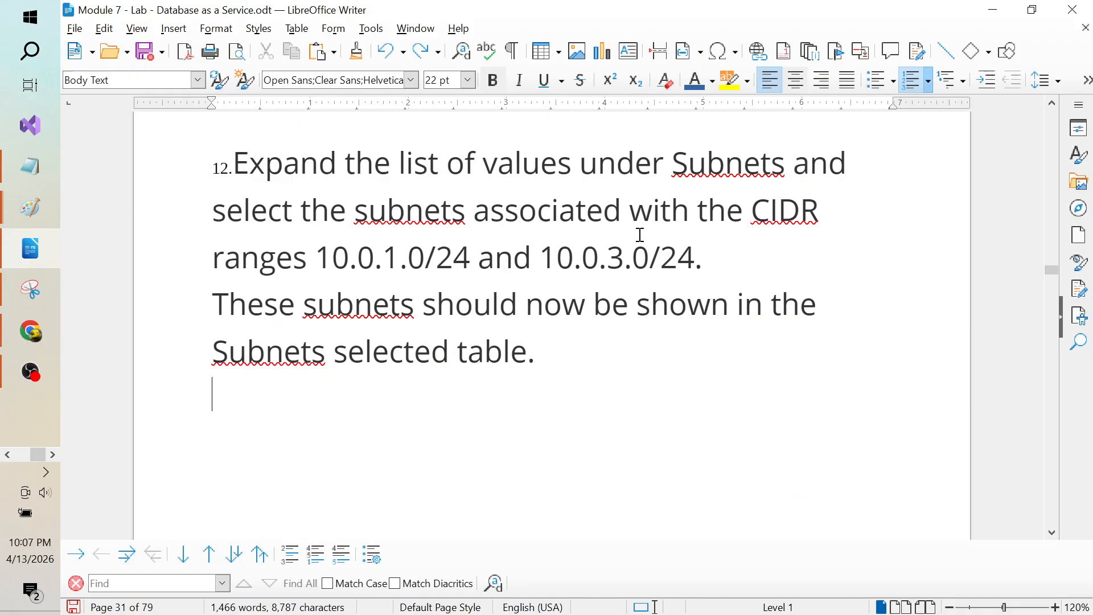
{"action": "key", "text": "Down"}
{"action": "key", "text": "Down"}
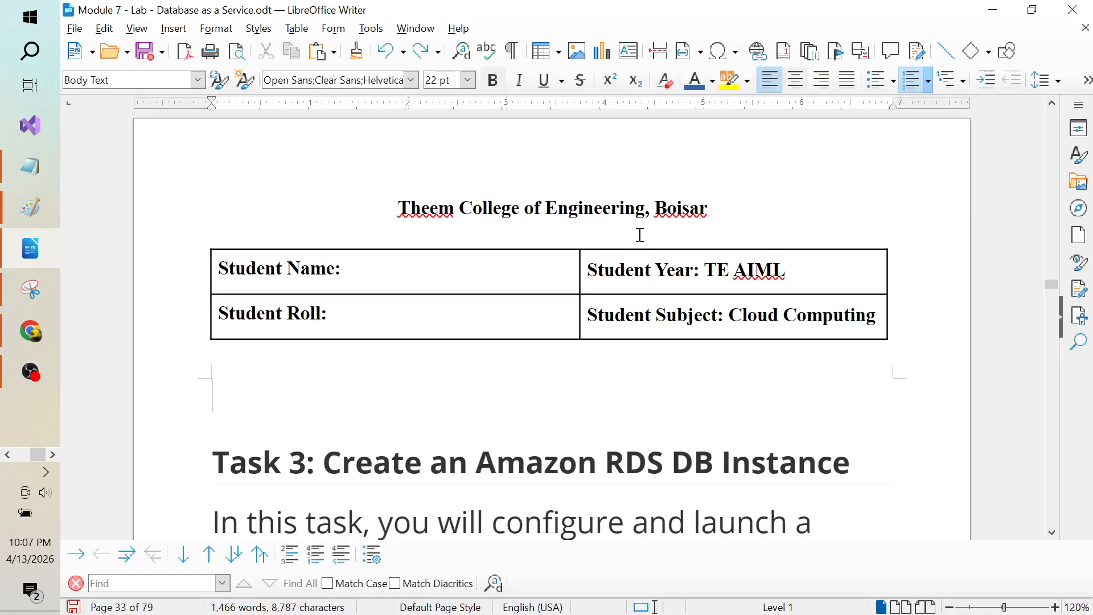
{"action": "key", "text": "alt+Tab"}
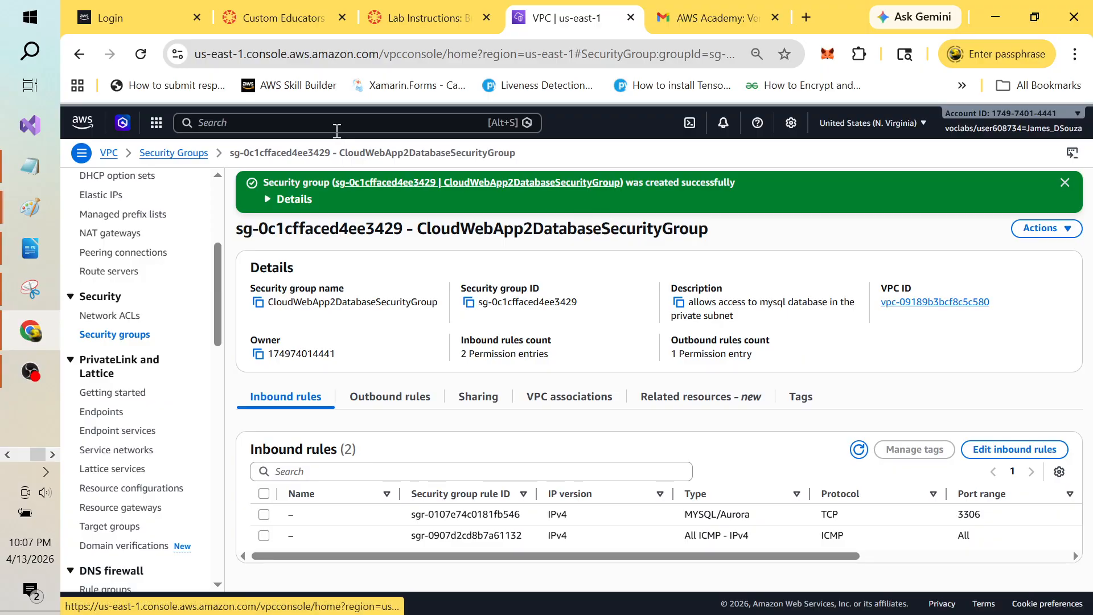
Step: Search 'rds' to reach the Aurora and RDS console and show its Subnet groups list
{"action": "left_click", "coordinate": [312, 123]}
{"action": "type", "text": "rds"}
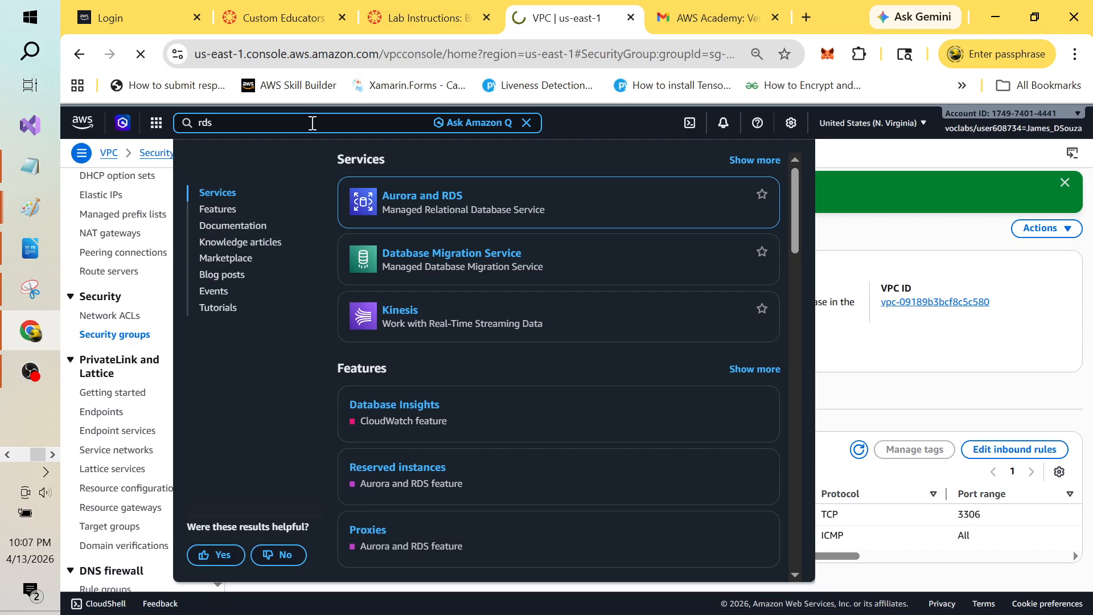
{"action": "key", "text": "Return"}
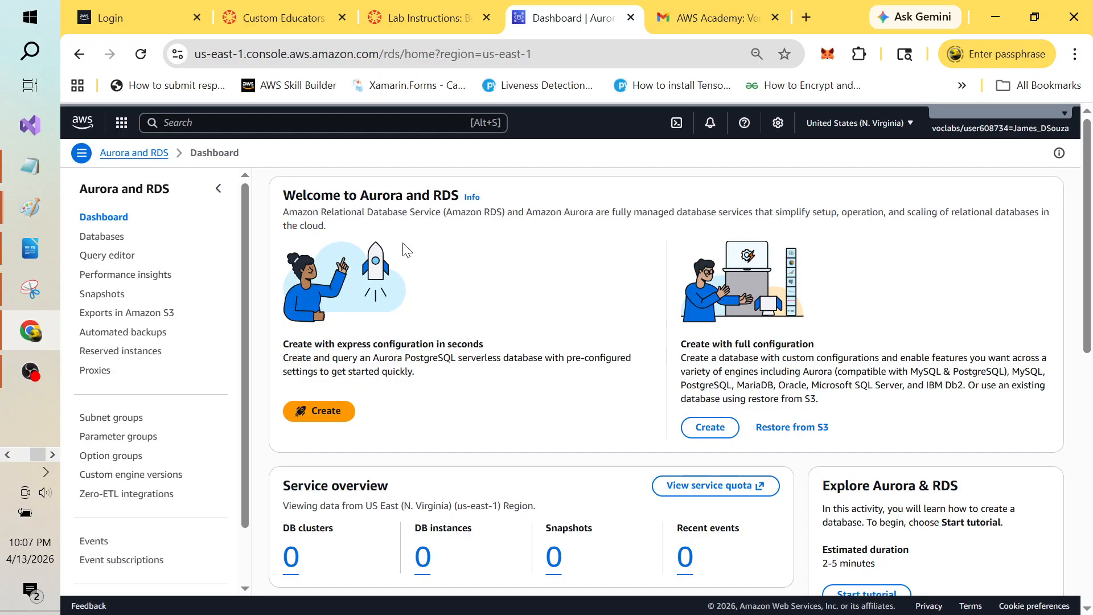
{"action": "key", "text": "alt+Tab"}
{"action": "key", "text": "alt+Tab"}
{"action": "key", "text": "alt+Tab"}
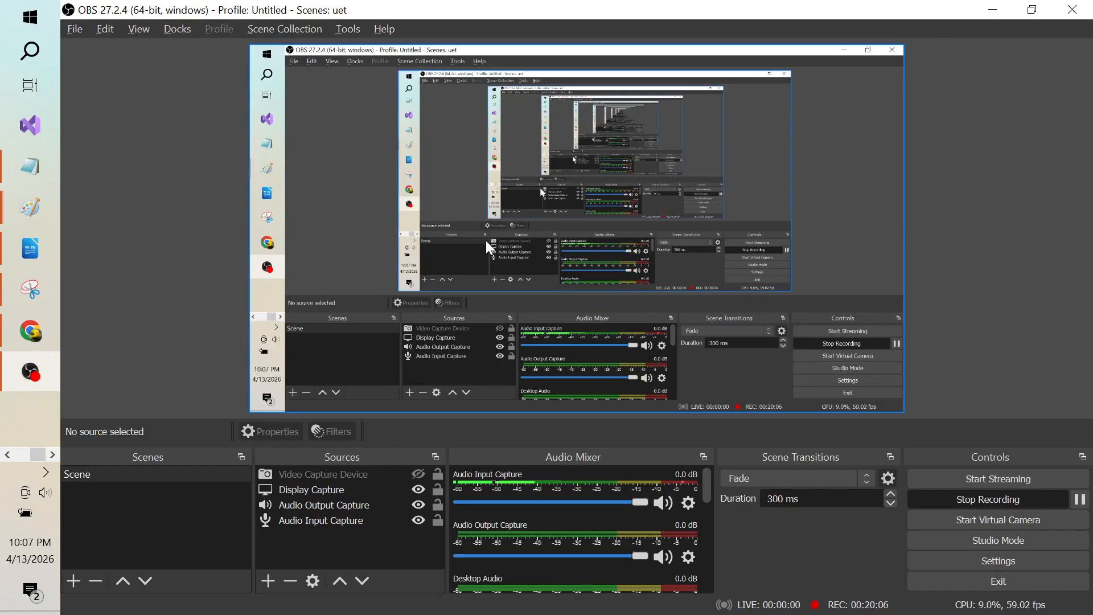
{"action": "key", "text": "alt+Tab"}
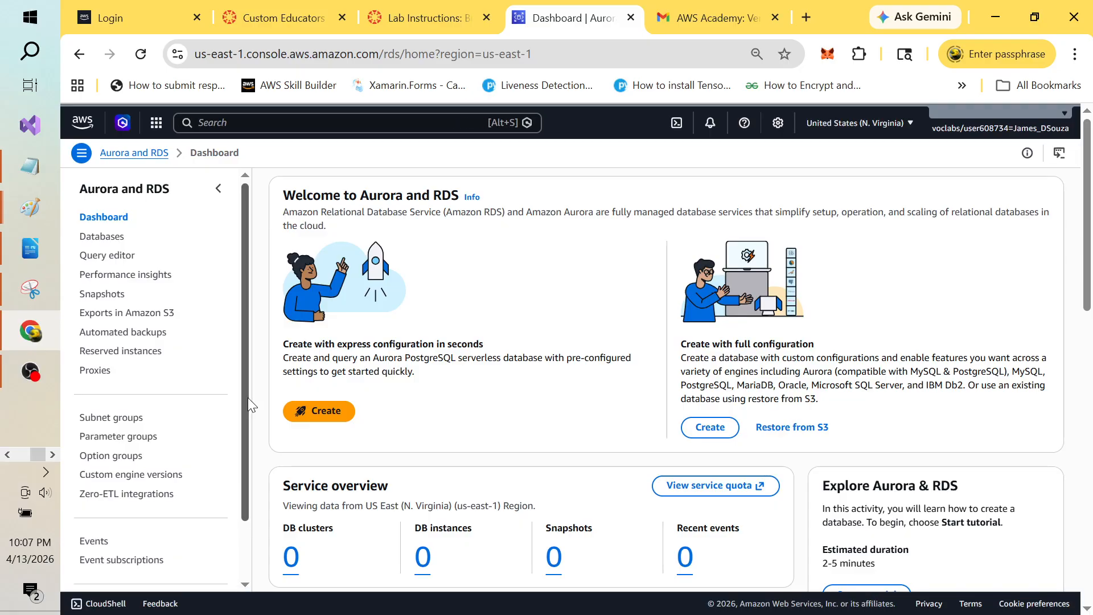
{"action": "left_click_drag", "start_coordinate": [245, 398], "coordinate": [242, 438]}
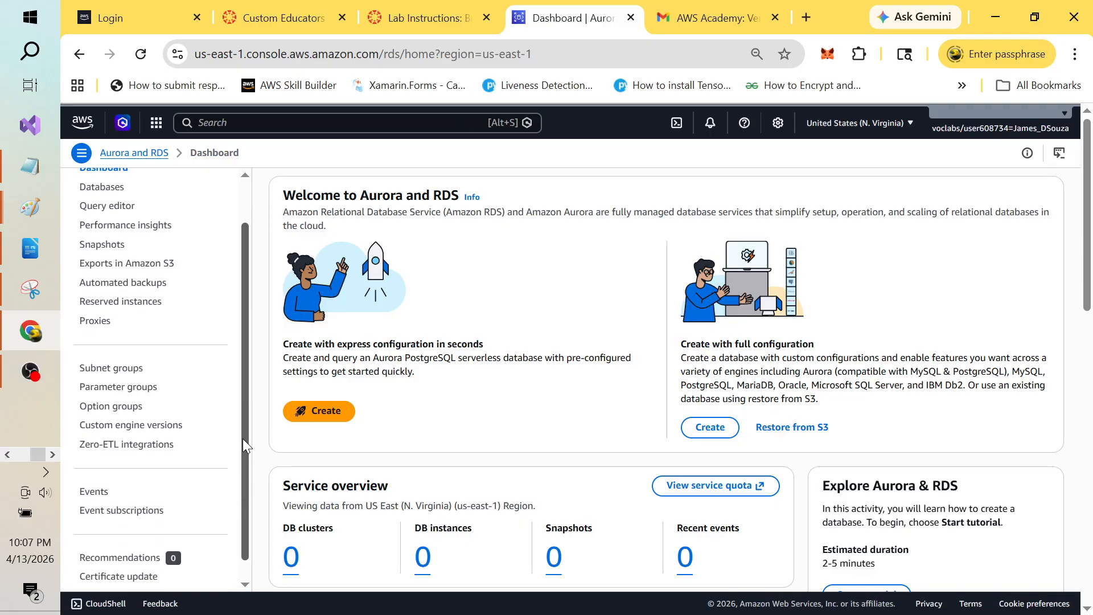
{"action": "left_click", "coordinate": [123, 369]}
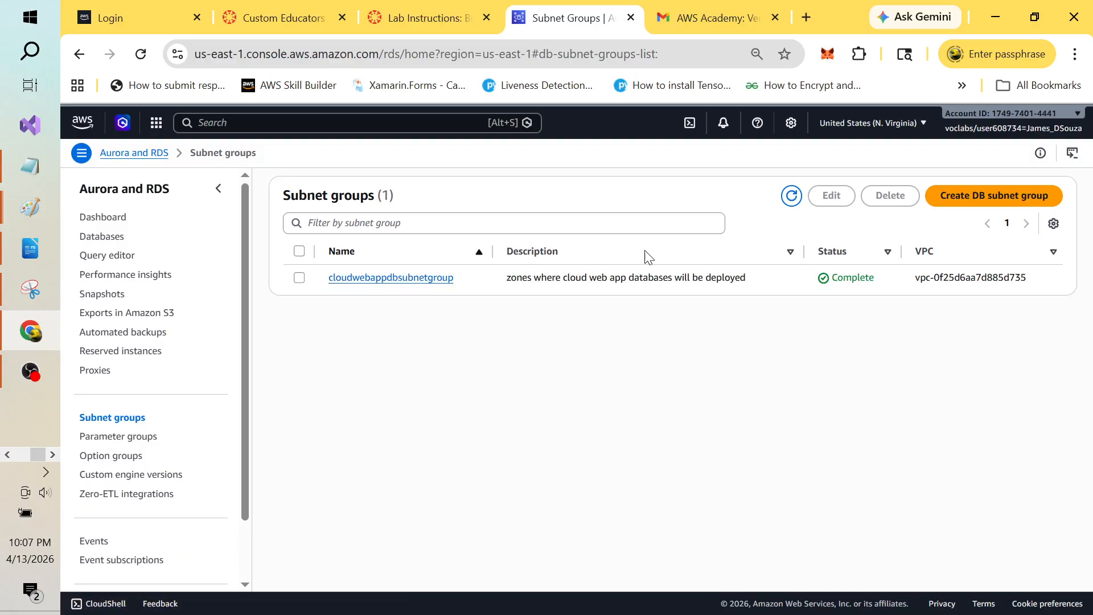
Step: Start a new DB subnet group named CloudWebApp2DatabaseSubnetGroup
{"action": "left_click", "coordinate": [988, 196]}
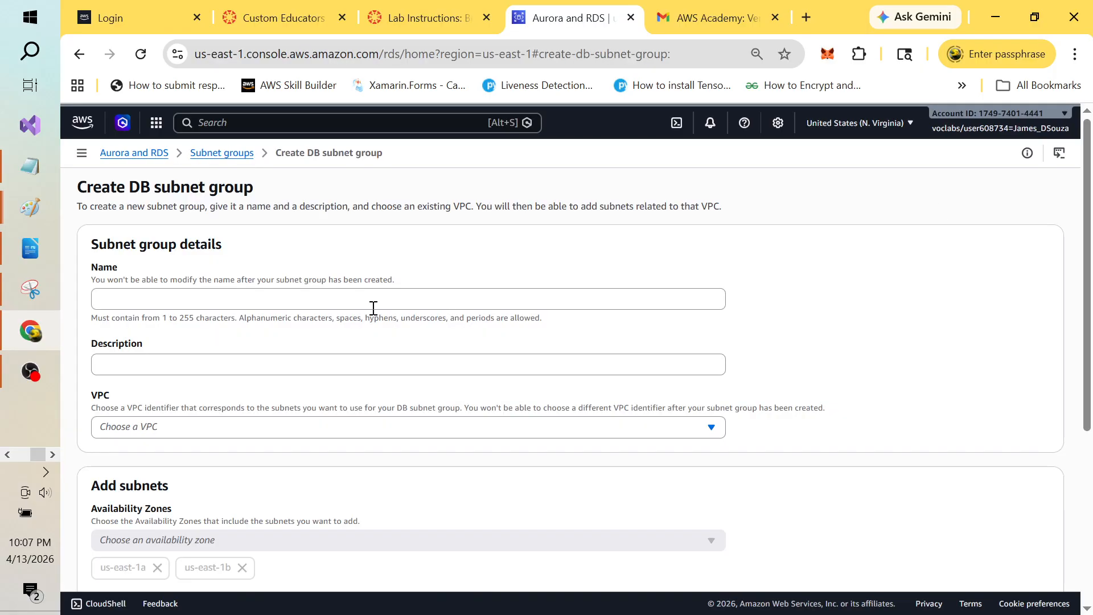
{"action": "left_click", "coordinate": [245, 302]}
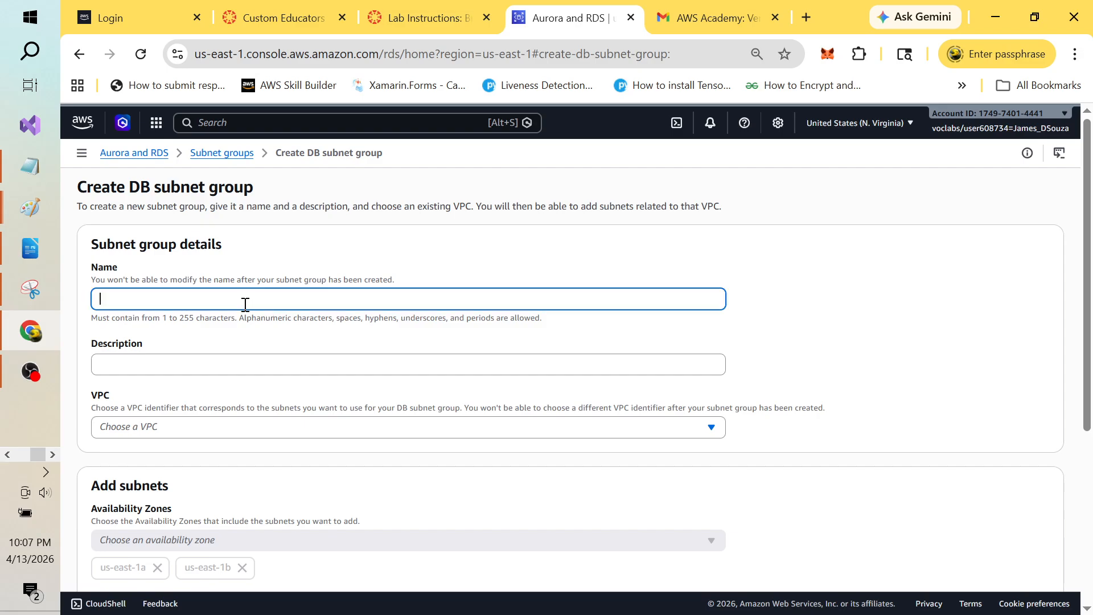
{"action": "type", "text": "CloudWebApp2Datab"}
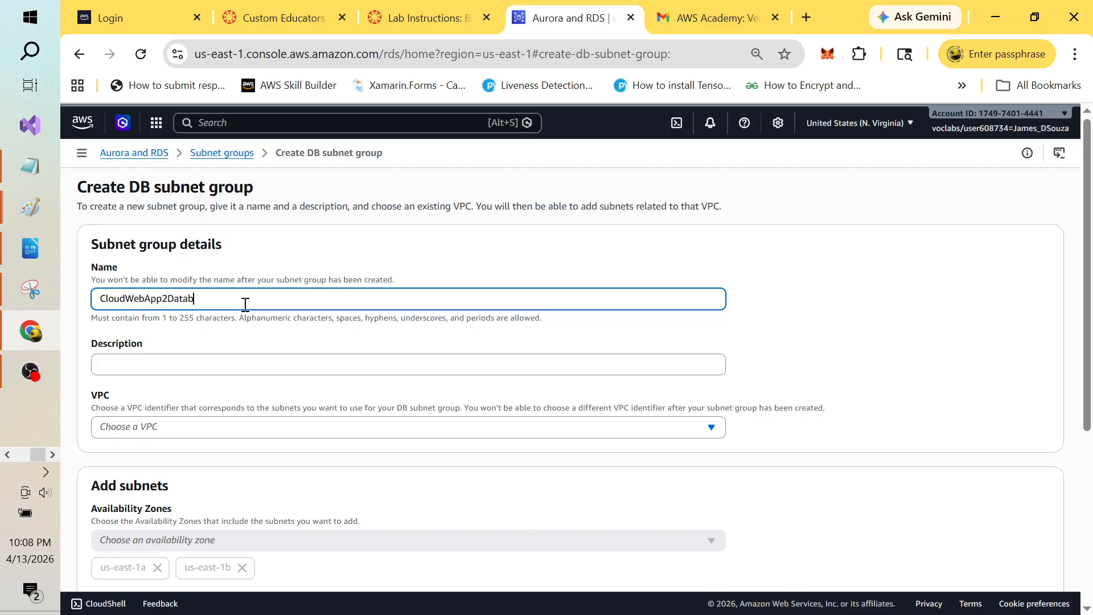
{"action": "type", "text": "aseSubnetGroup"}
Step: Describe it as 'private subnets for my databases' and select CloudWebAppTwo-vpc
{"action": "left_click", "coordinate": [302, 366]}
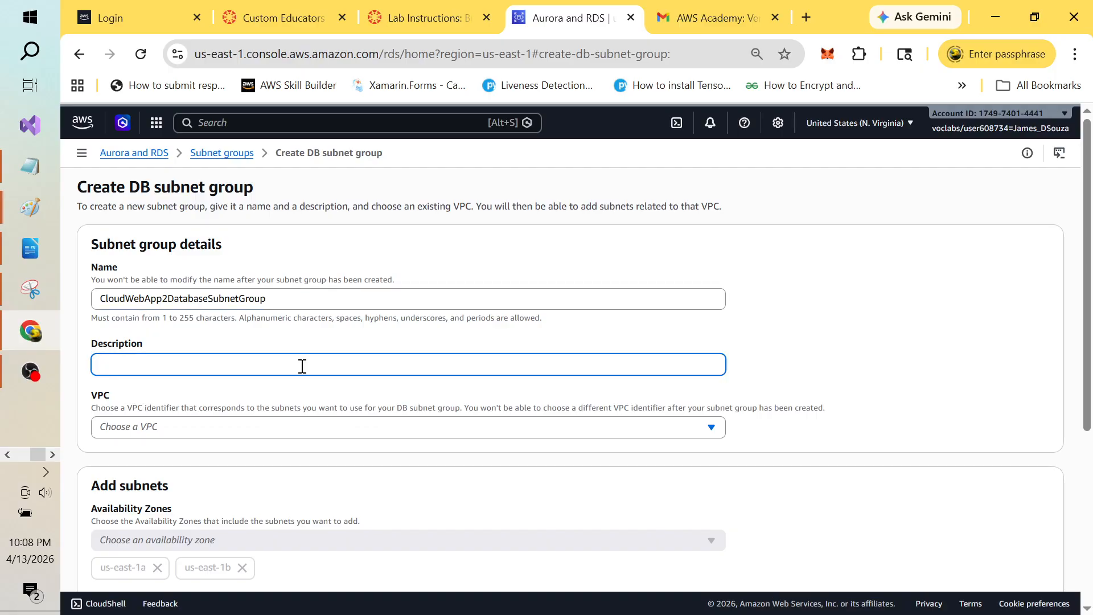
{"action": "type", "text": "private subnets for my databases"}
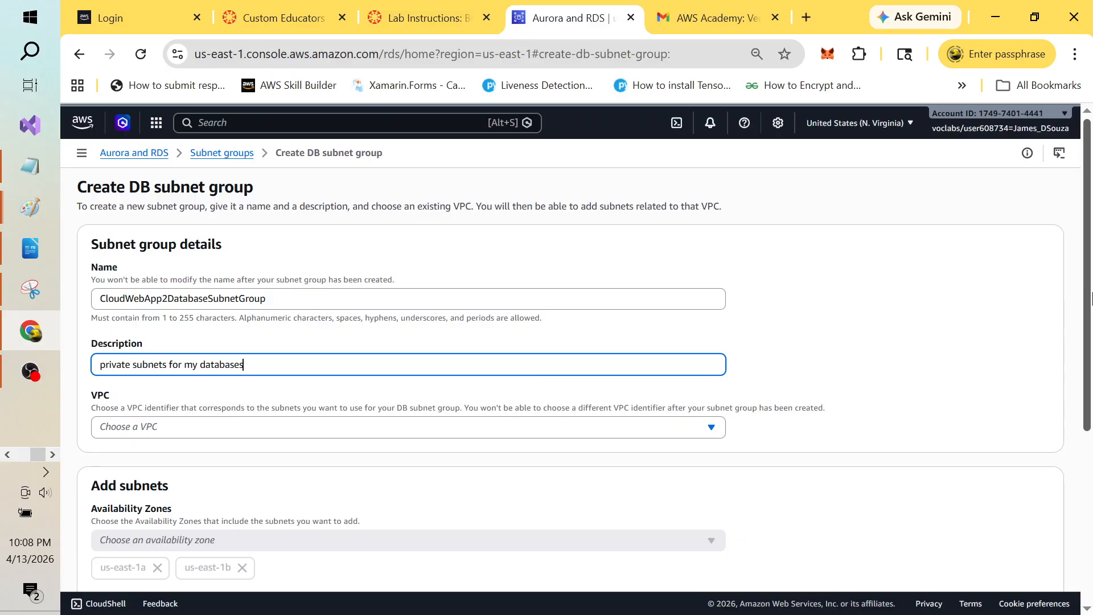
{"action": "left_click_drag", "start_coordinate": [1085, 297], "coordinate": [1086, 383]}
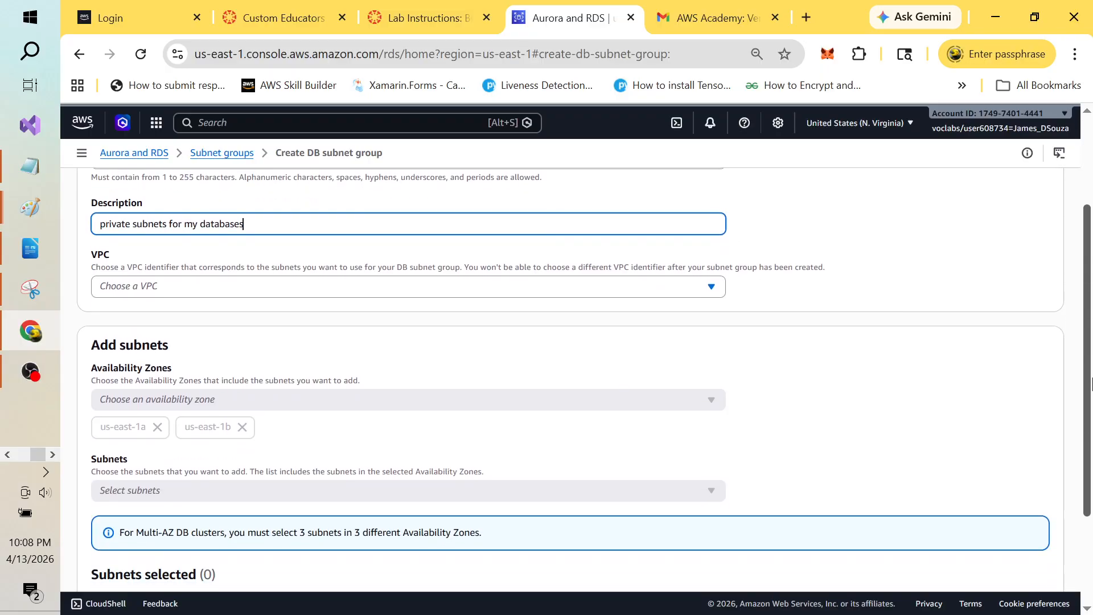
{"action": "left_click", "coordinate": [712, 286]}
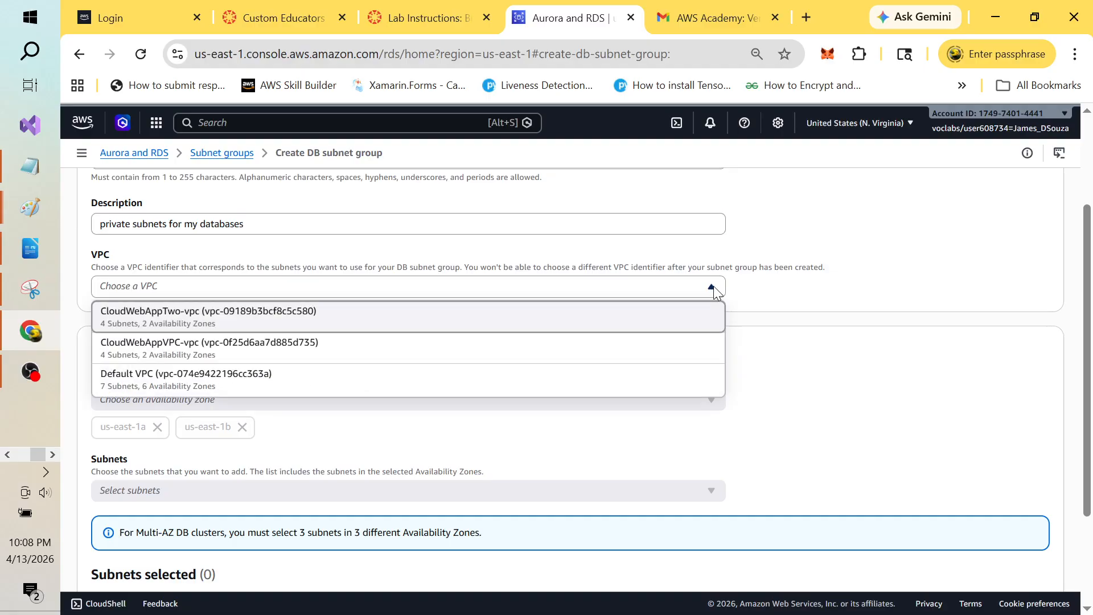
{"action": "left_click", "coordinate": [226, 323]}
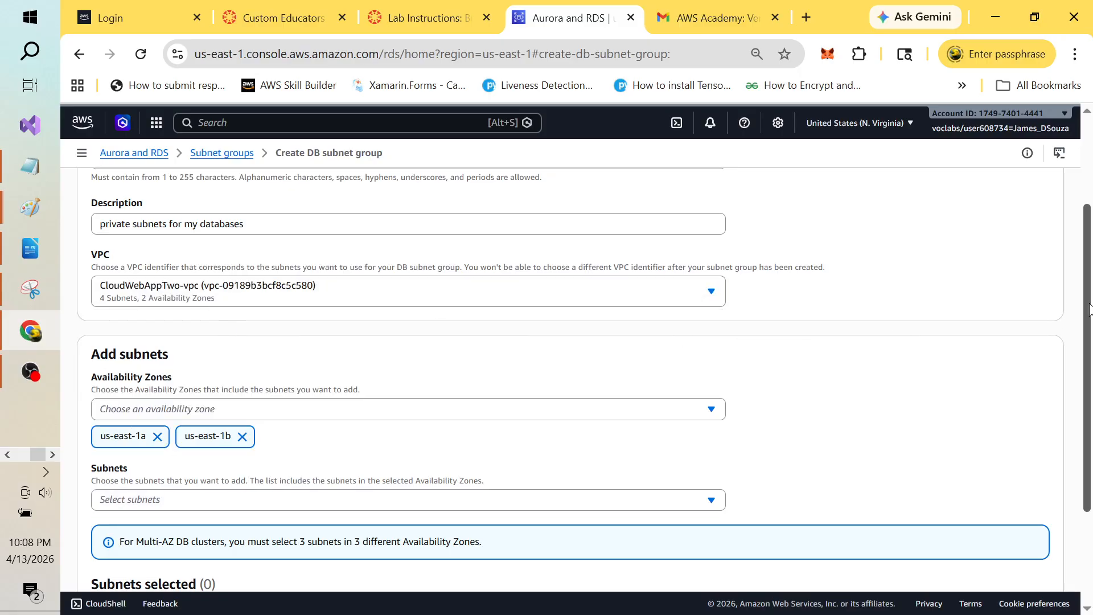
{"action": "scroll", "coordinate": [1088, 310], "scroll_direction": "down", "scroll_amount": 2}
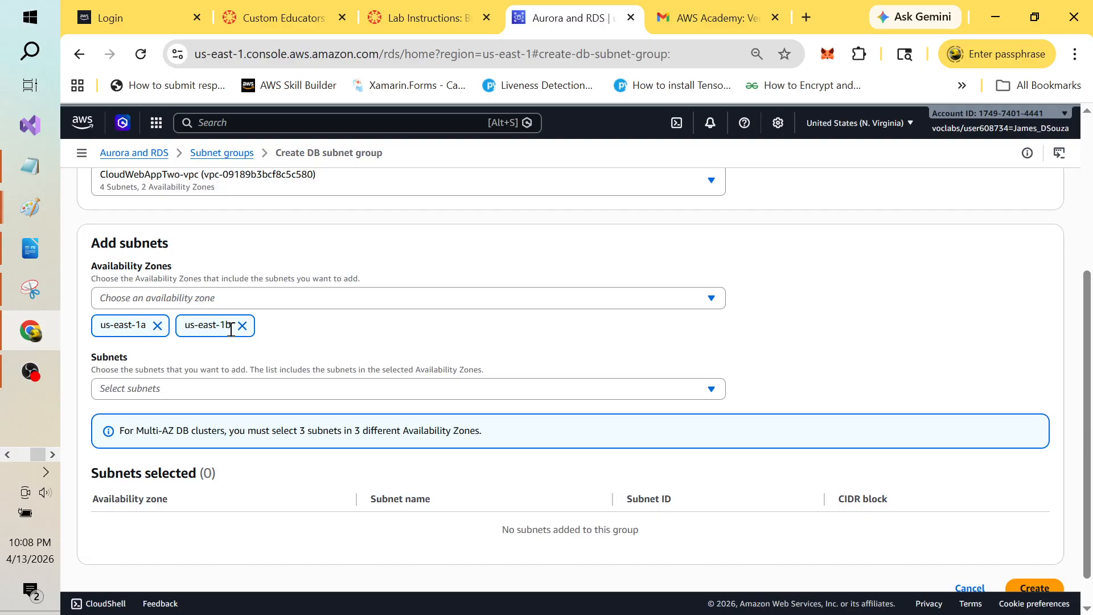
Step: Add subnets CloudWebAppTwo-subnet-private2-us-east-1b and private1-us-east-1a to the subnet group
{"action": "left_click", "coordinate": [712, 390]}
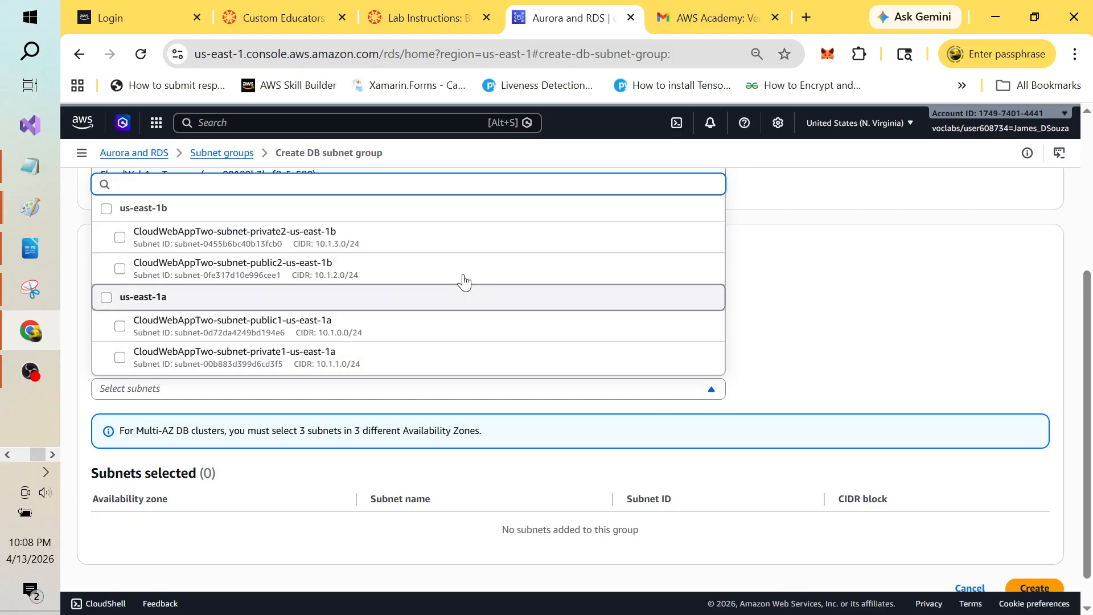
{"action": "left_click", "coordinate": [121, 237]}
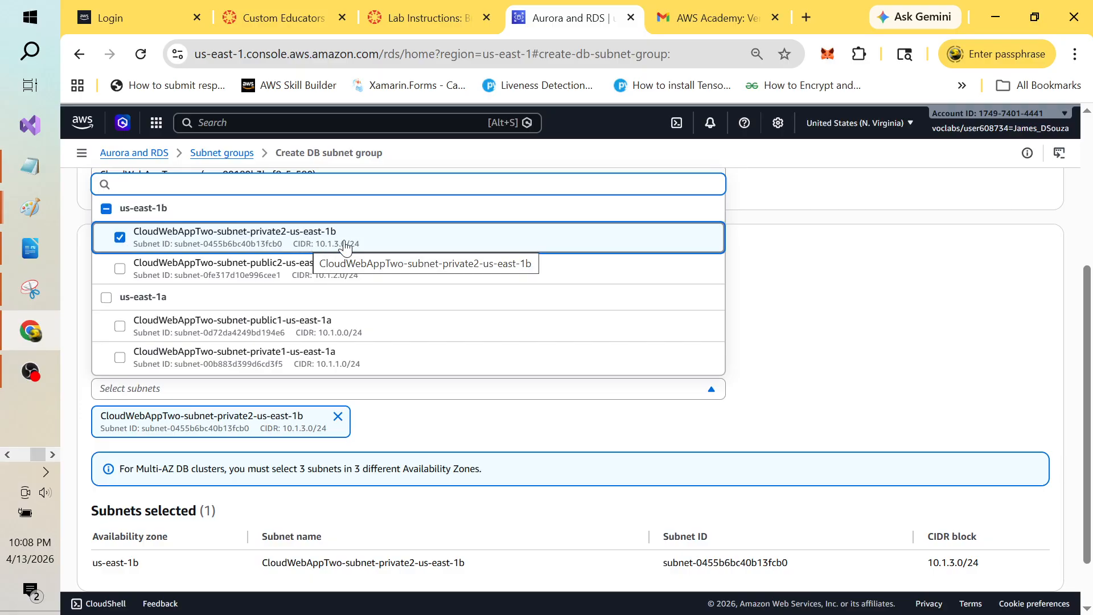
{"action": "left_click", "coordinate": [120, 359]}
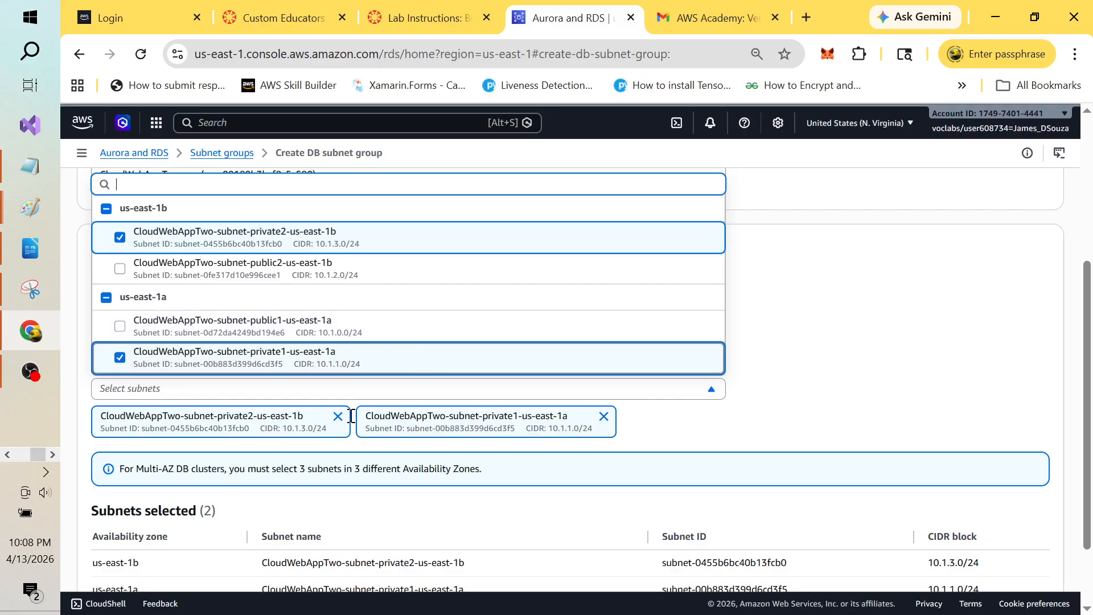
{"action": "left_click", "coordinate": [853, 349]}
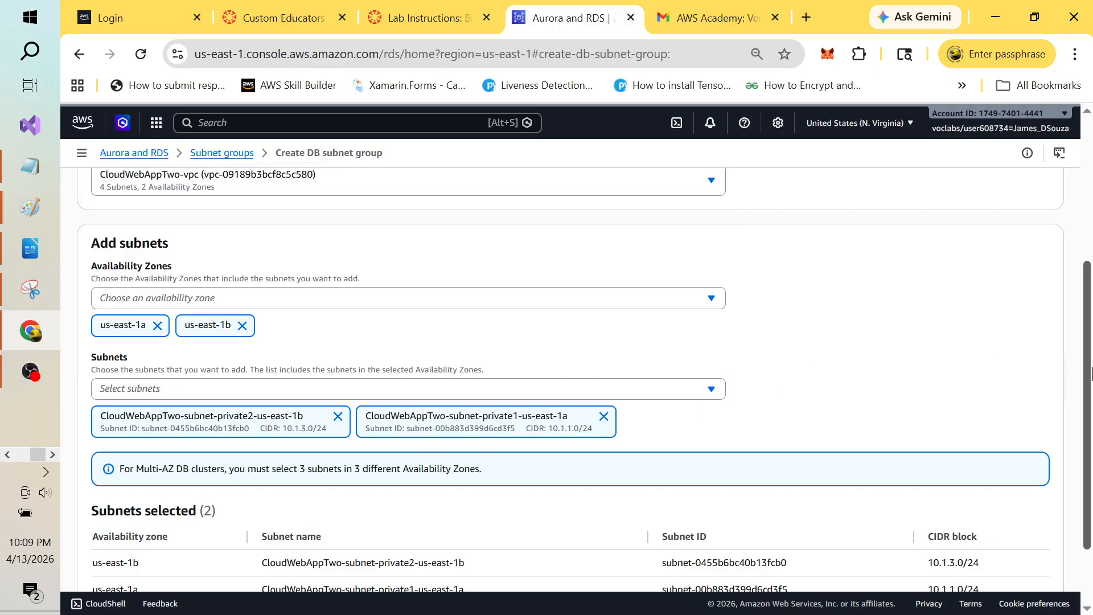
{"action": "left_click_drag", "start_coordinate": [1087, 364], "coordinate": [1090, 438]}
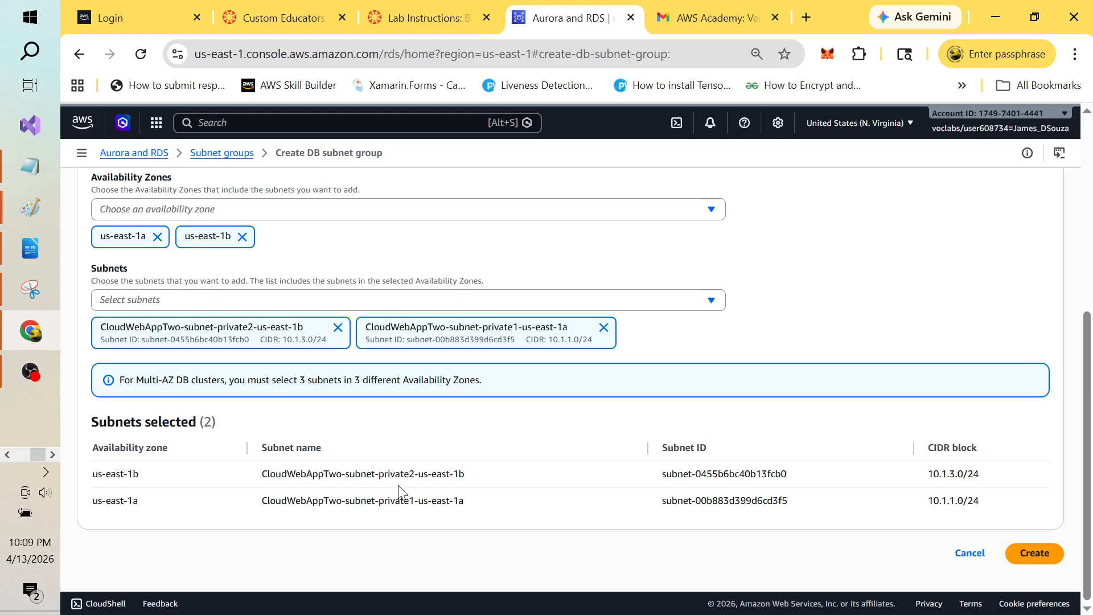
Step: Create the subnet group and inspect the older cloudwebappdbsubnetgroup's details
{"action": "left_click", "coordinate": [1032, 557]}
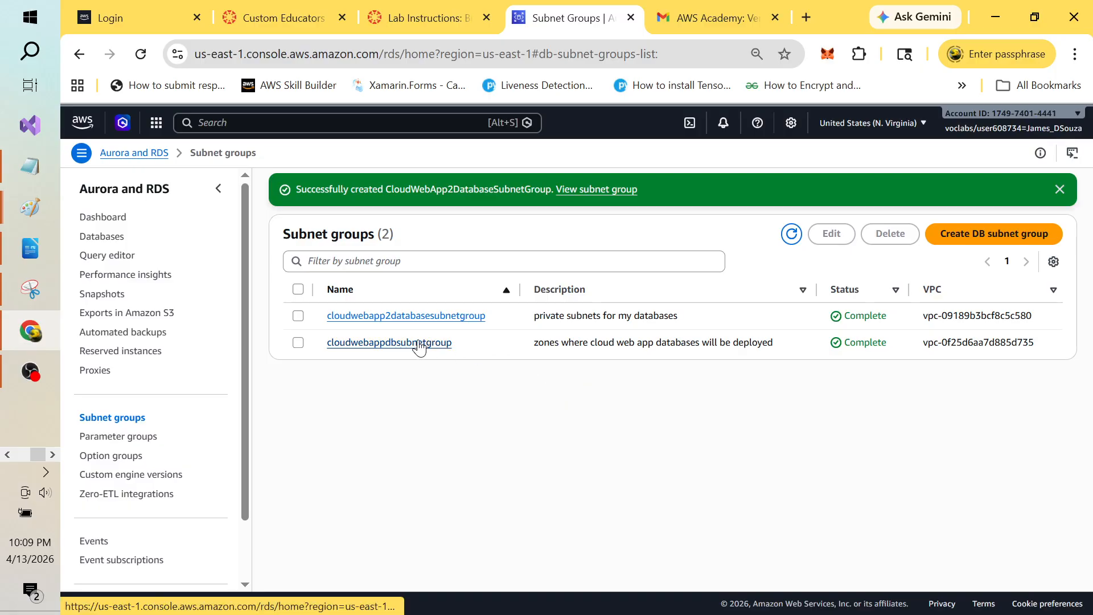
{"action": "left_click", "coordinate": [298, 342]}
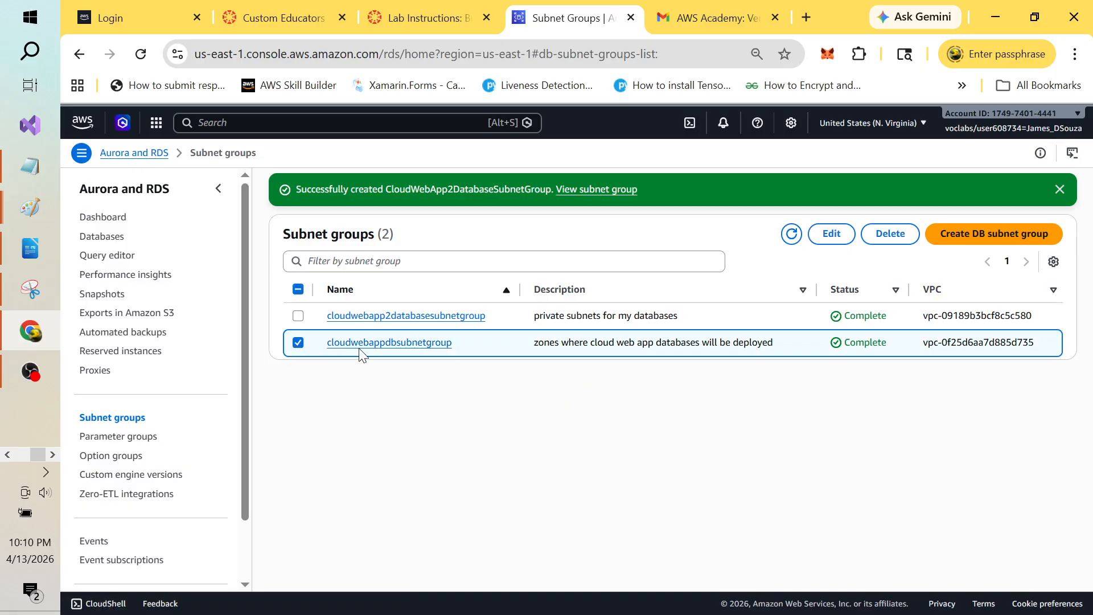
{"action": "left_click", "coordinate": [417, 344]}
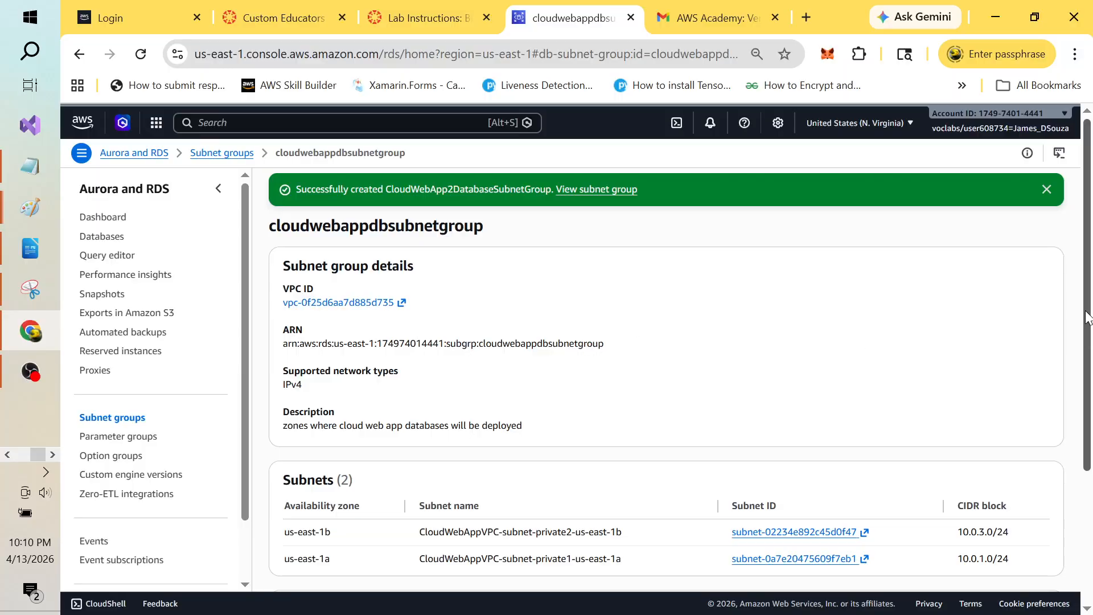
{"action": "scroll", "coordinate": [1091, 398], "scroll_direction": "down", "scroll_amount": 2}
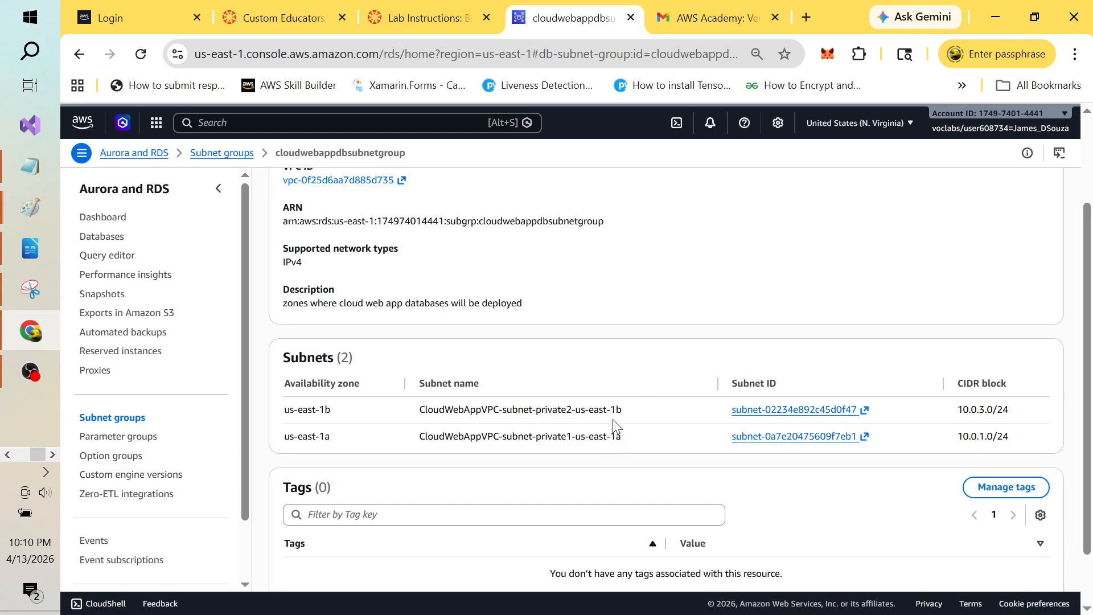
{"action": "left_click", "coordinate": [79, 53]}
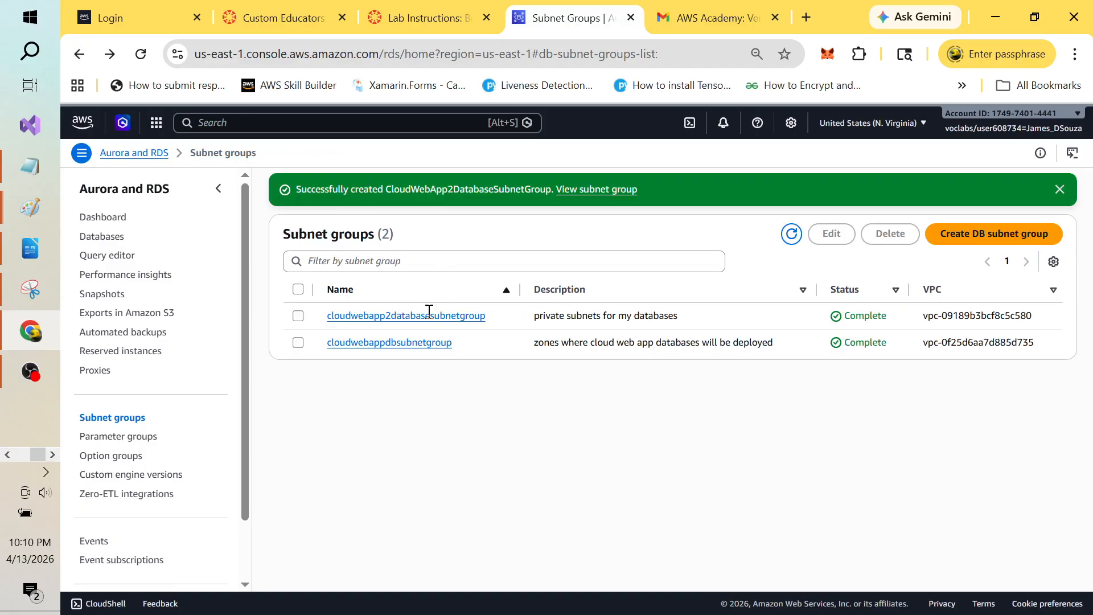
Step: View cloudwebapp2databasesubnetgroup's details and open its VPC in a new tab
{"action": "left_click", "coordinate": [298, 316]}
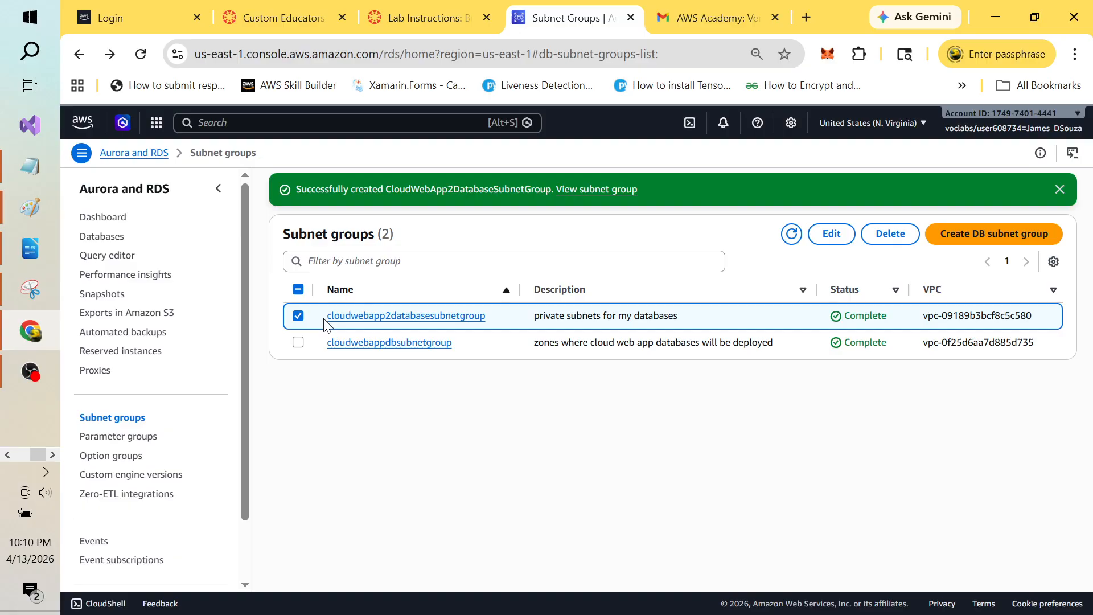
{"action": "left_click", "coordinate": [358, 318]}
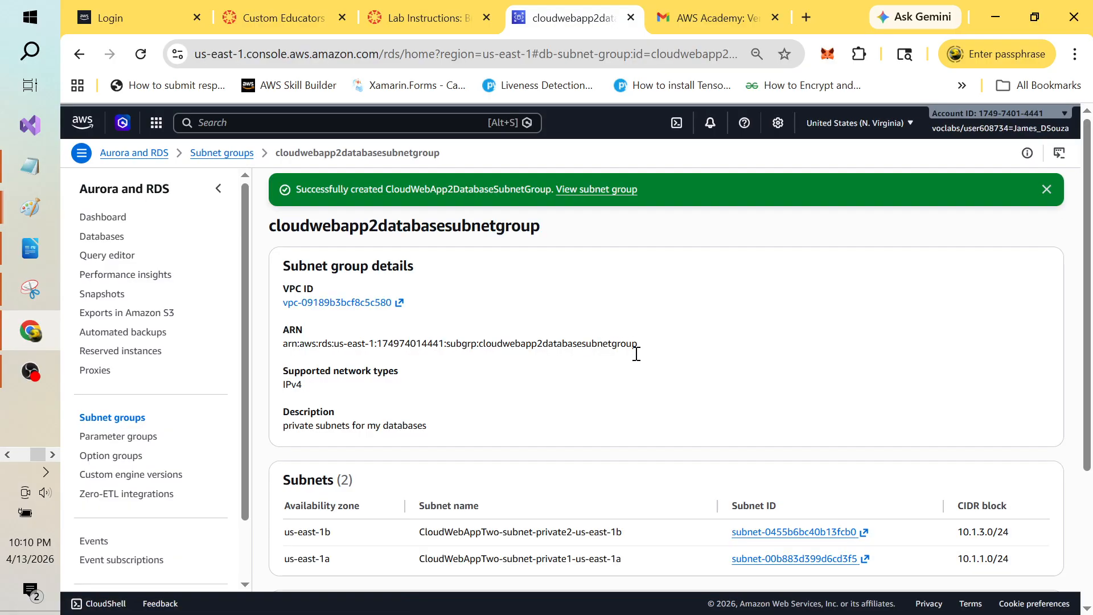
{"action": "scroll", "coordinate": [1087, 283], "scroll_direction": "down", "scroll_amount": 3}
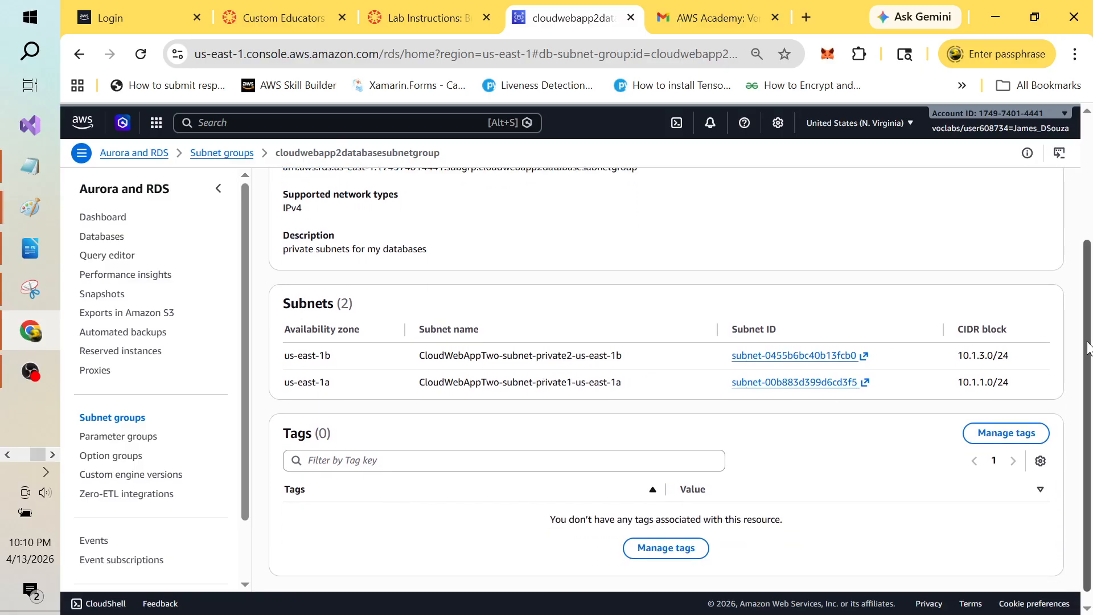
{"action": "scroll", "coordinate": [1087, 347], "scroll_direction": "up", "scroll_amount": 2}
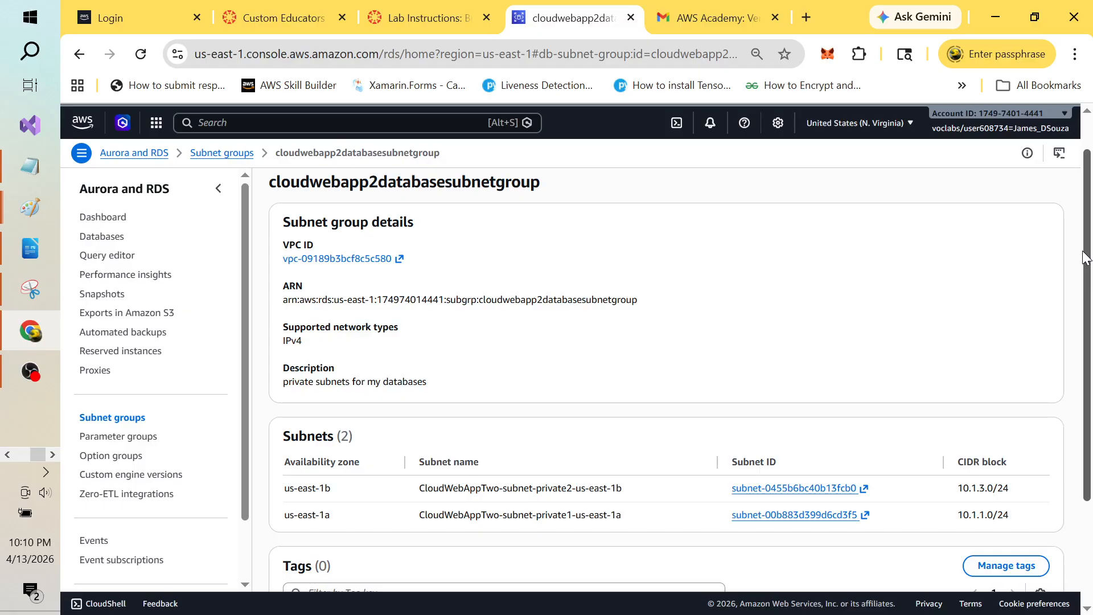
{"action": "left_click", "coordinate": [344, 258]}
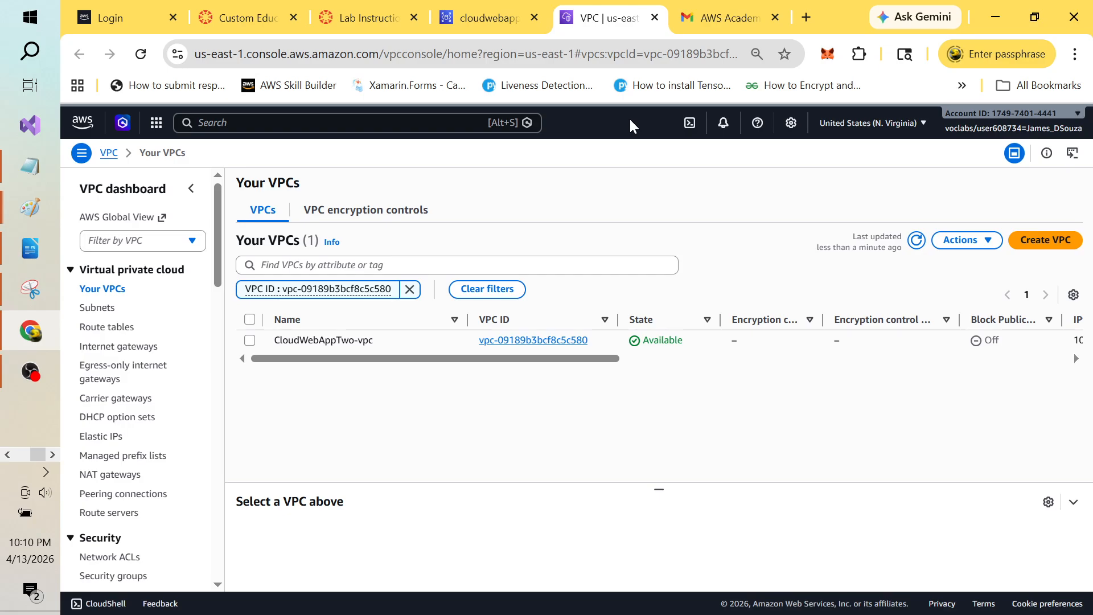
{"action": "key", "text": "alt+Tab"}
{"action": "key", "text": "alt+Tab"}
{"action": "key", "text": "alt+Tab"}
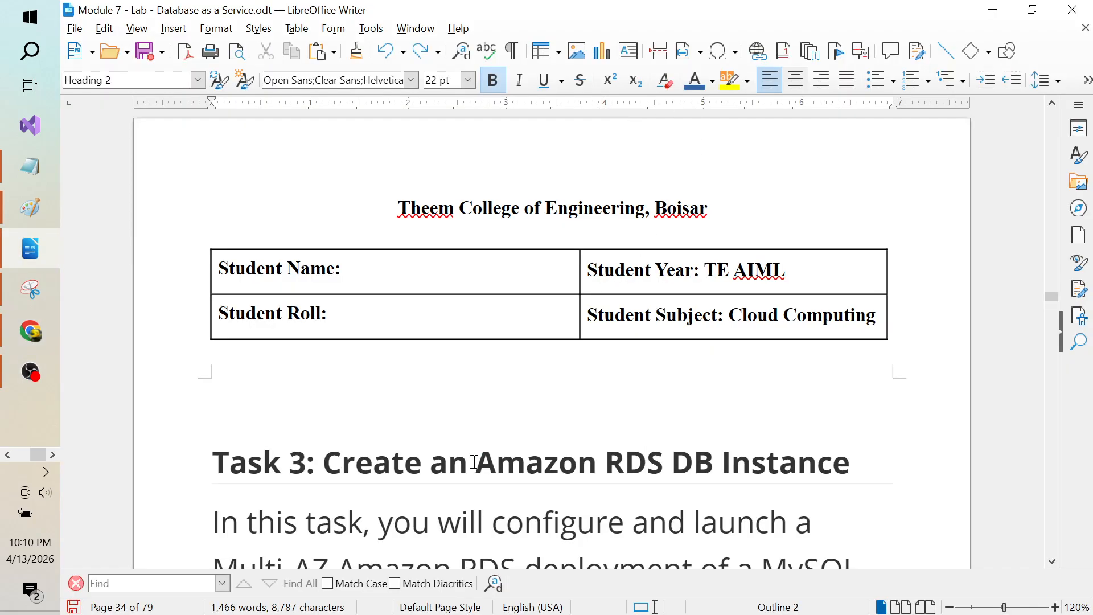
Step: Read Task 3's Multi-AZ explanation and steps 17 through 21 in the lab document
{"action": "left_click", "coordinate": [505, 462]}
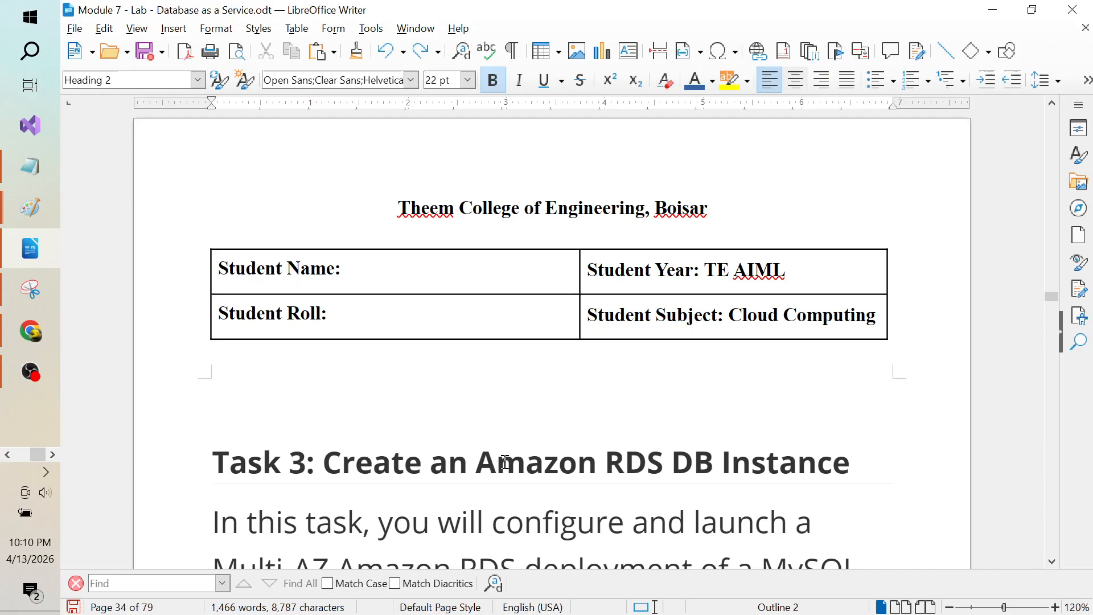
{"action": "key", "text": "Down"}
{"action": "key", "text": "Down"}
{"action": "key", "text": "Down"}
{"action": "key", "text": "Down"}
{"action": "key", "text": "Down"}
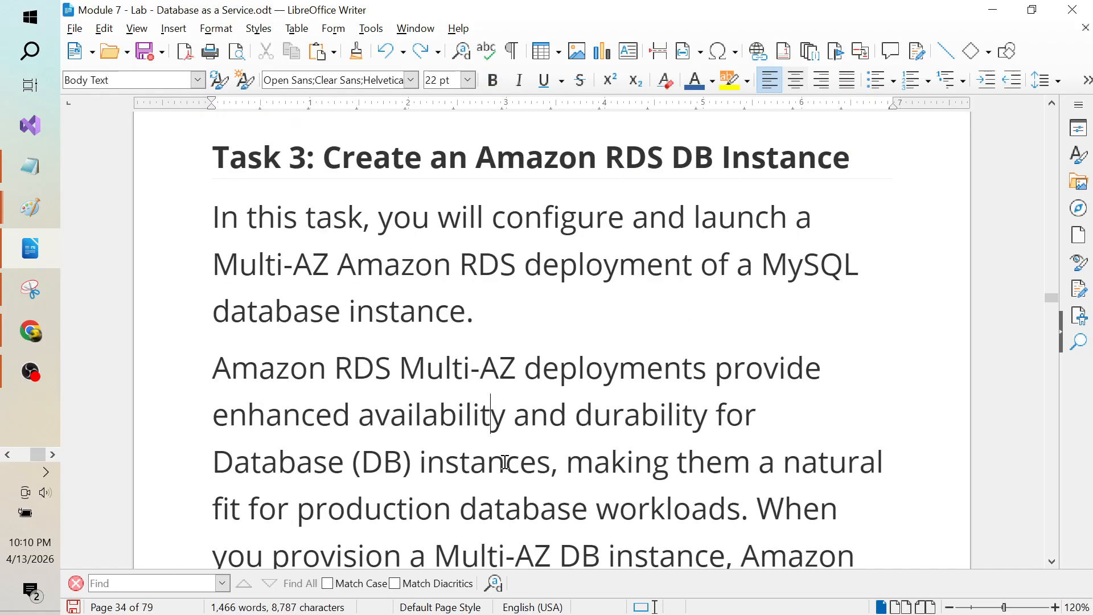
{"action": "key", "text": "Up"}
{"action": "key", "text": "Down"}
{"action": "key", "text": "Down"}
{"action": "key", "text": "Down"}
{"action": "key", "text": "Down"}
{"action": "key", "text": "Down"}
{"action": "key", "text": "Down"}
{"action": "key", "text": "Down"}
{"action": "key", "text": "Down"}
{"action": "key", "text": "Down"}
{"action": "key", "text": "Down"}
{"action": "key", "text": "Down"}
{"action": "key", "text": "Down"}
{"action": "key", "text": "Down"}
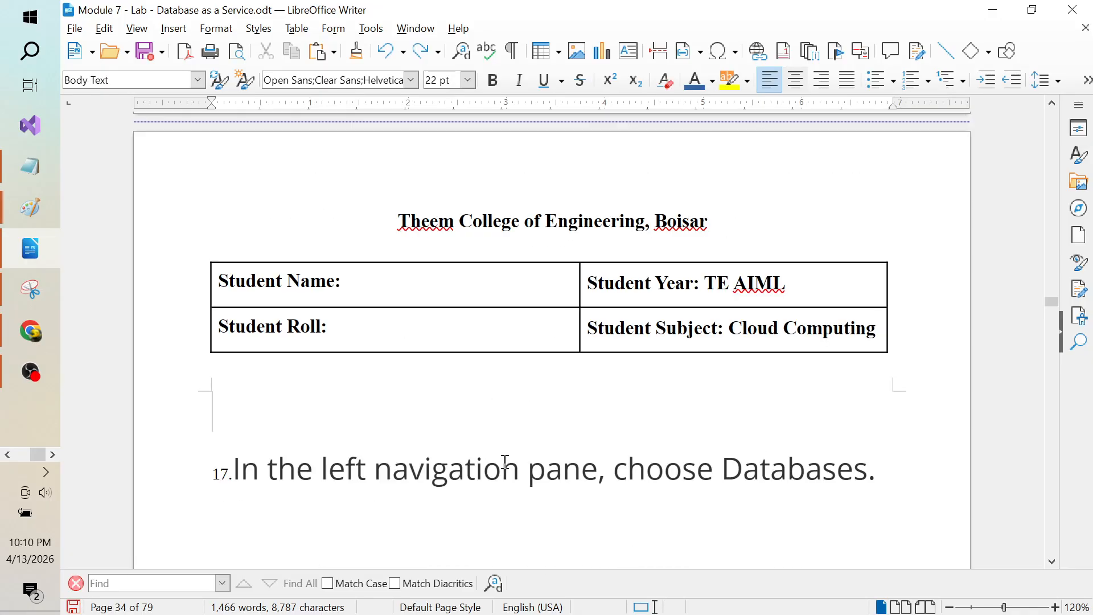
{"action": "key", "text": "Down"}
{"action": "key", "text": "Down"}
{"action": "key", "text": "Down"}
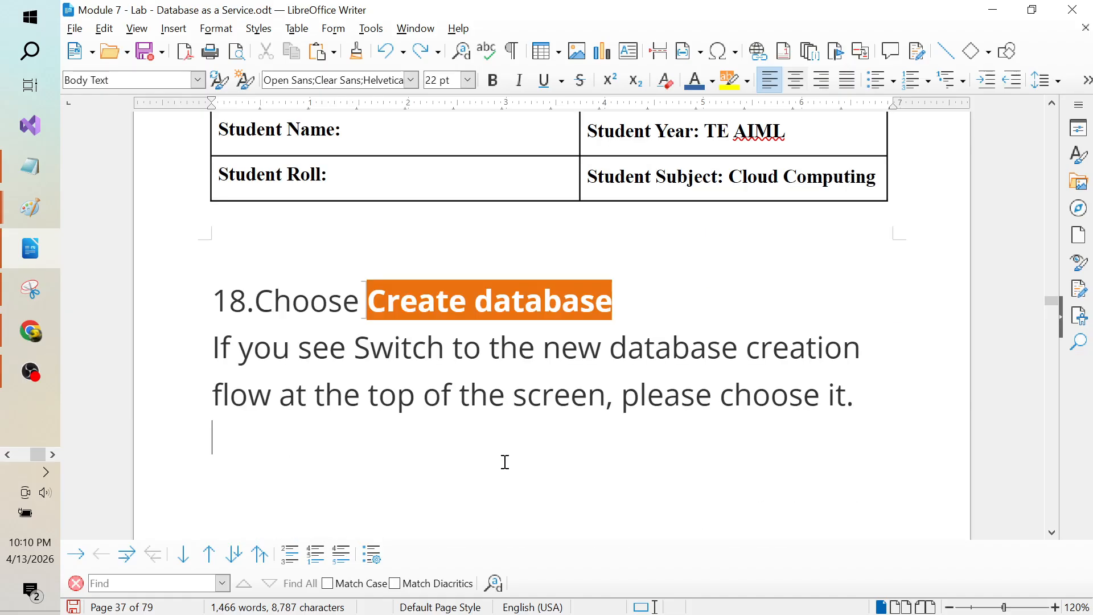
{"action": "key", "text": "Down"}
{"action": "key", "text": "Down"}
{"action": "key", "text": "Down"}
{"action": "key", "text": "Down"}
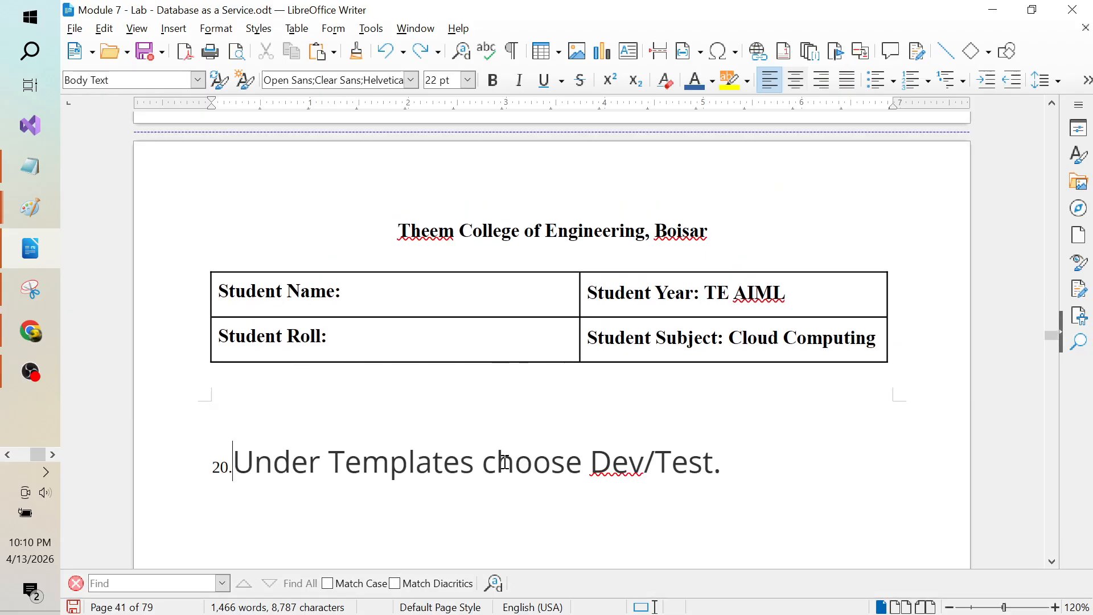
{"action": "key", "text": "Down"}
{"action": "key", "text": "Down"}
{"action": "key", "text": "Down"}
{"action": "key", "text": "Down"}
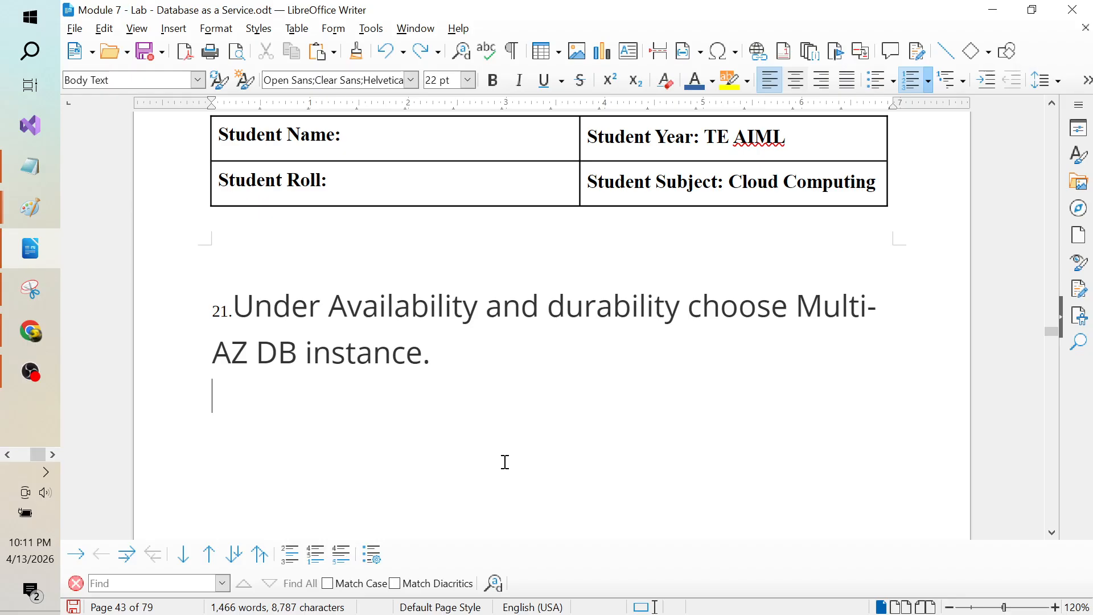
Step: Review step 22's DB identifier, master username and password settings, then return to Chrome
{"action": "key", "text": "Down"}
{"action": "key", "text": "Down"}
{"action": "key", "text": "Down"}
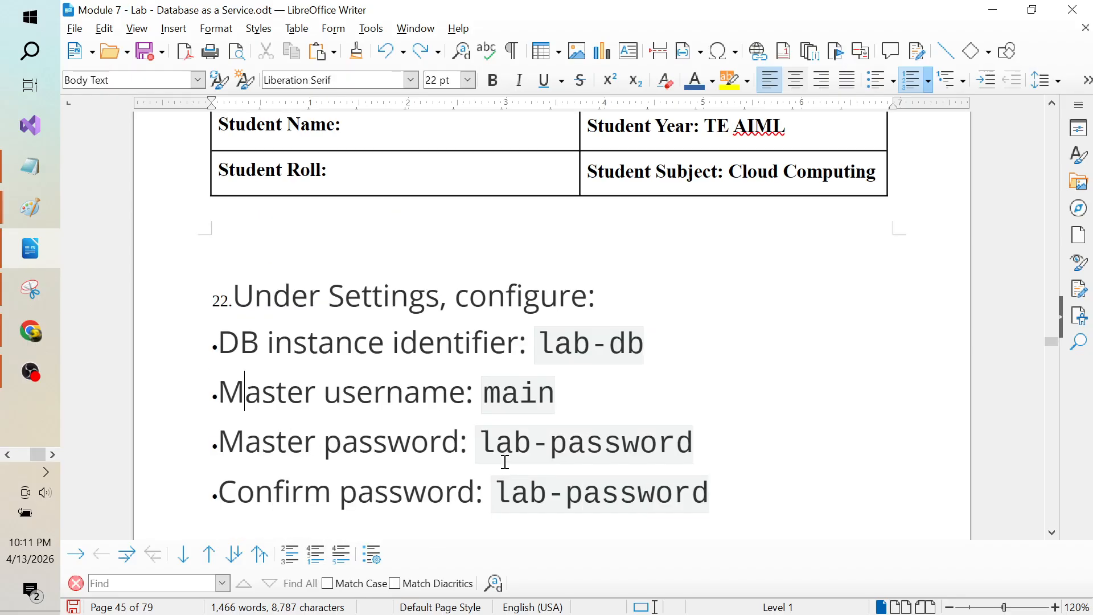
{"action": "key", "text": "Down"}
{"action": "key", "text": "Up"}
{"action": "key", "text": "Up"}
{"action": "key", "text": "Up"}
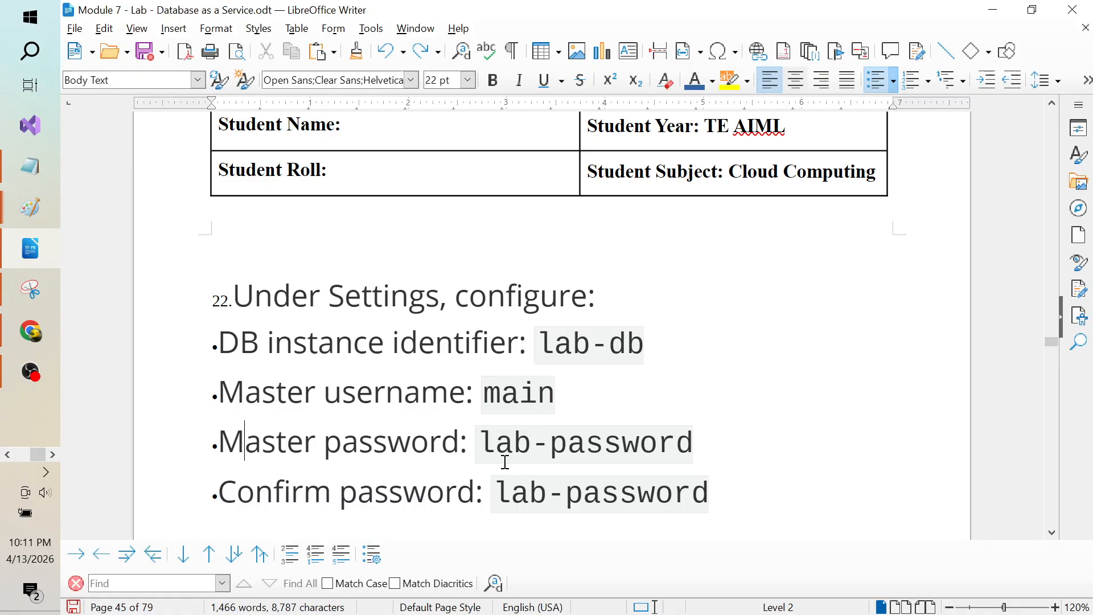
{"action": "key", "text": "Down"}
{"action": "key", "text": "Down"}
{"action": "key", "text": "Down"}
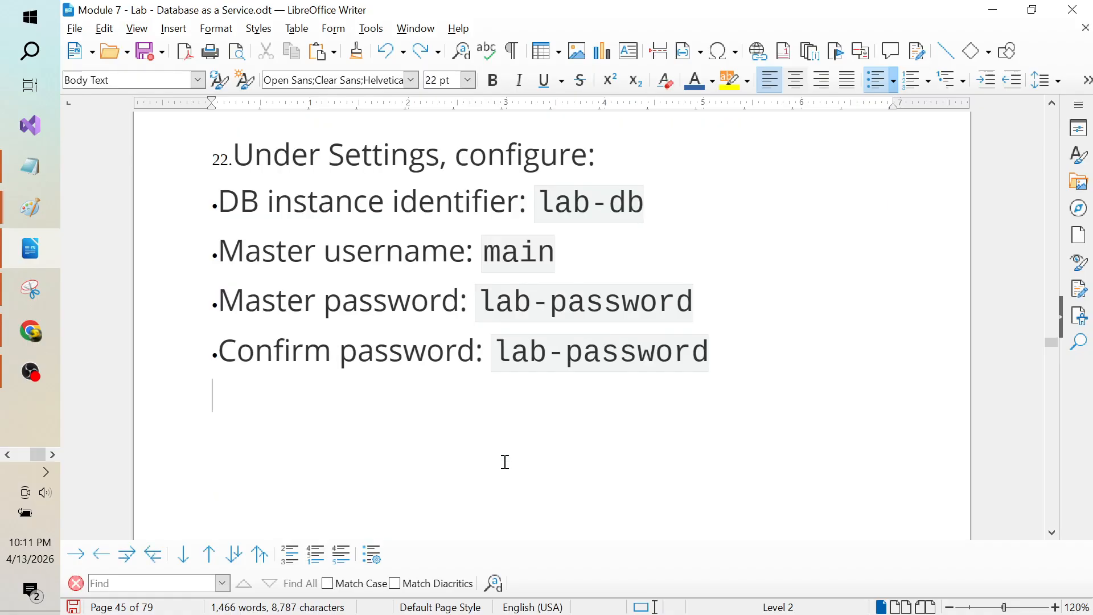
{"action": "key", "text": "Up"}
{"action": "key", "text": "Up"}
{"action": "key", "text": "Up"}
{"action": "key", "text": "Up"}
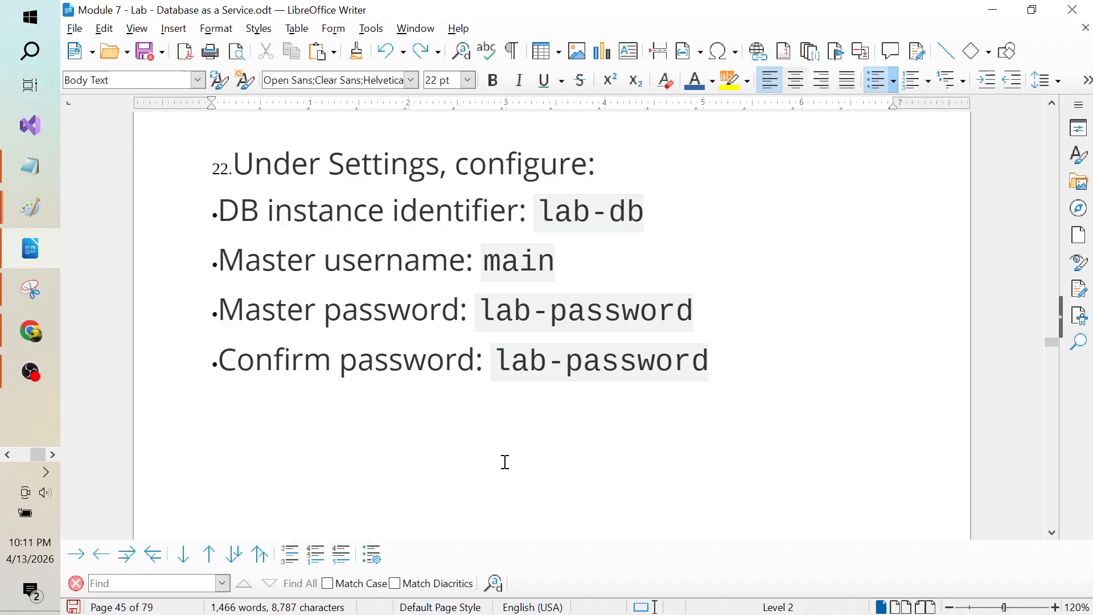
{"action": "key", "text": "shift+Down"}
{"action": "key", "text": "shift+Down"}
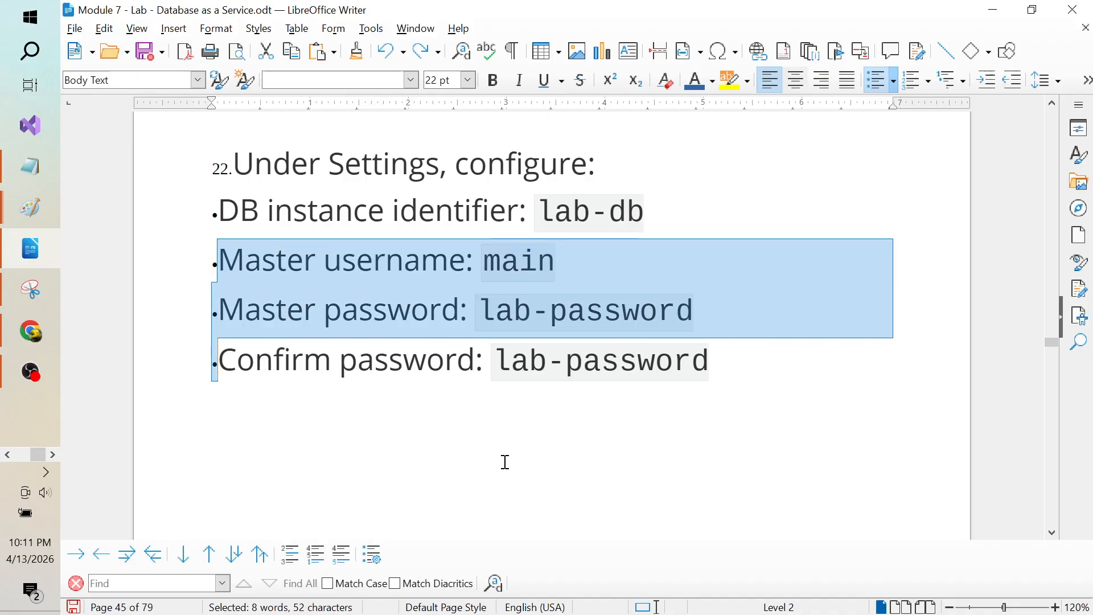
{"action": "key", "text": "Down"}
{"action": "key", "text": "Up"}
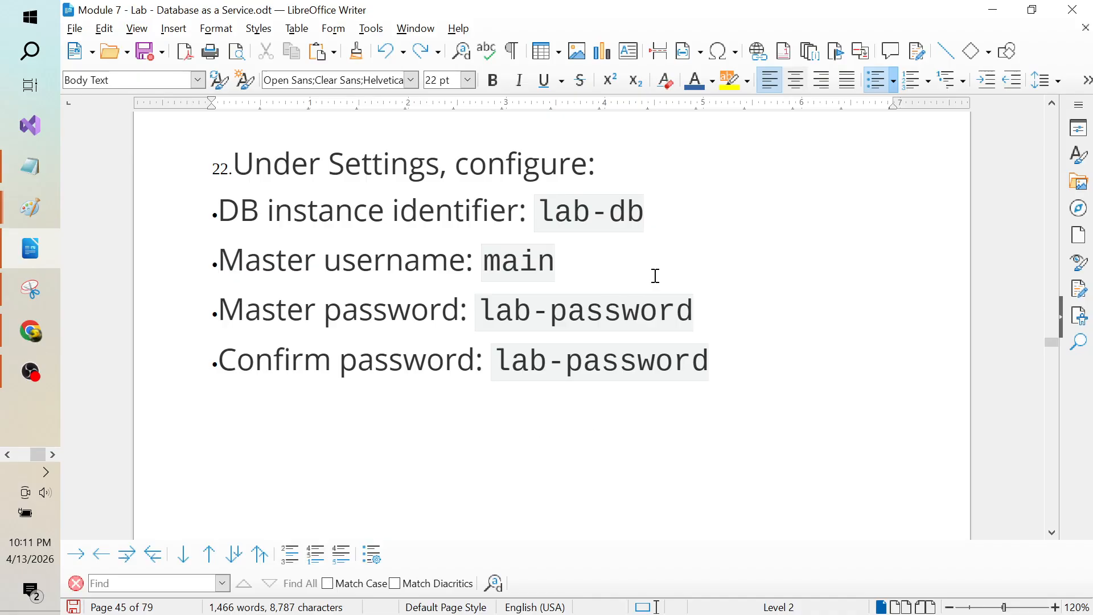
{"action": "key", "text": "alt+Tab"}
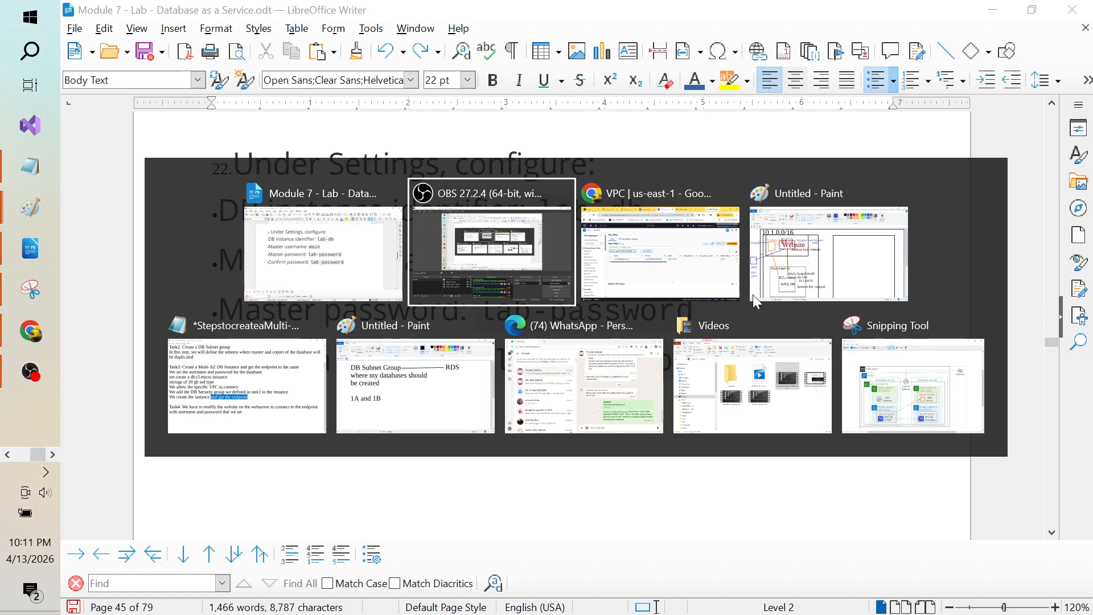
{"action": "key", "text": "alt+Tab"}
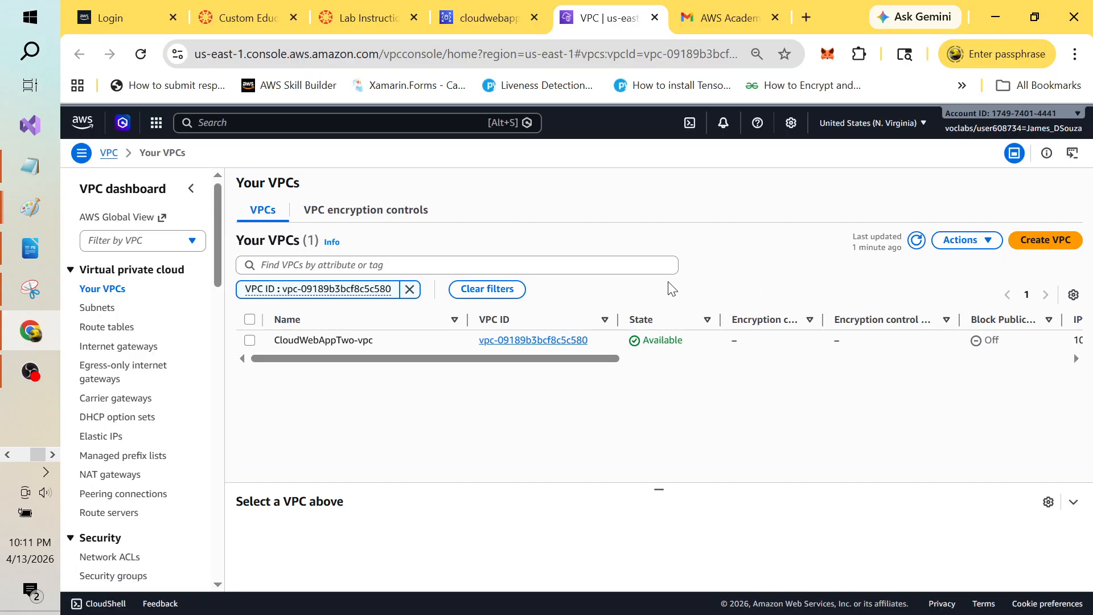
Step: Scroll the Lab Instructions down to Phase 2 Task 2: Creating a virtual machine
{"action": "left_click", "coordinate": [369, 13]}
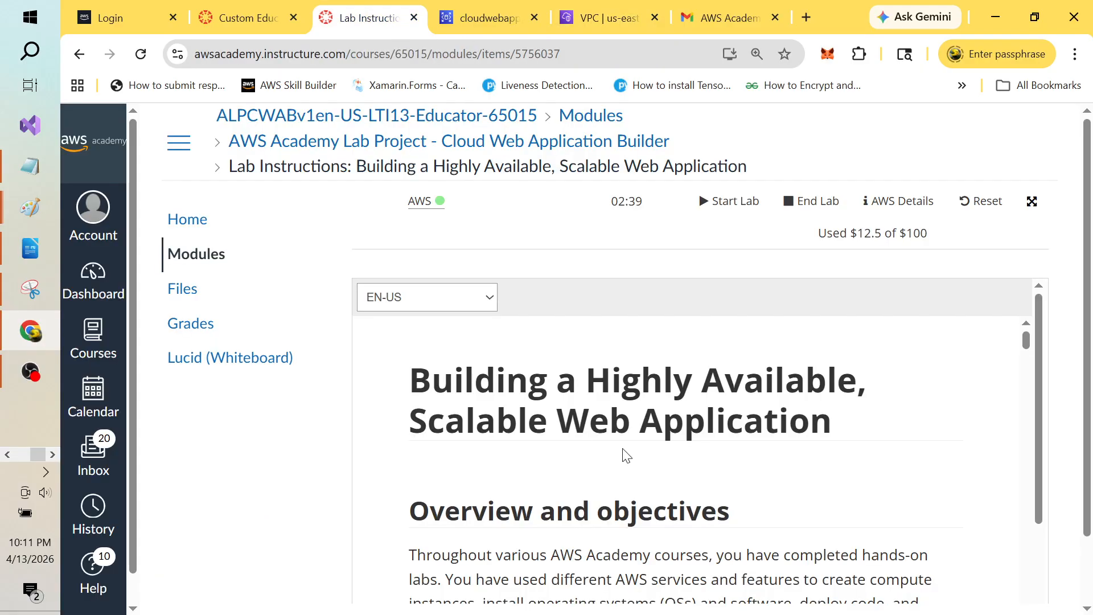
{"action": "scroll", "coordinate": [626, 454], "scroll_direction": "down", "scroll_amount": 10}
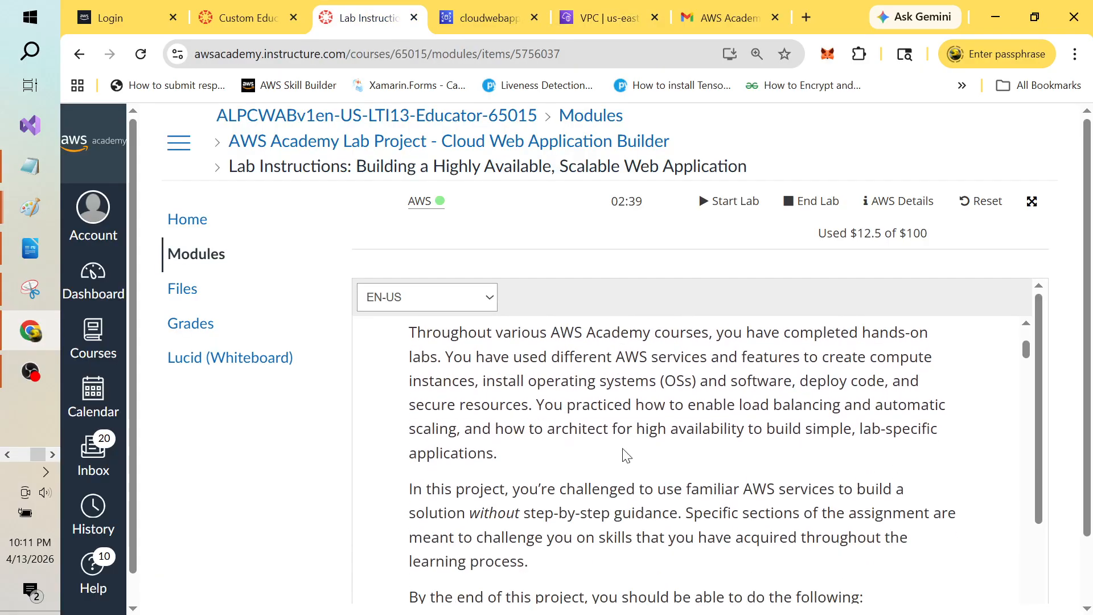
{"action": "scroll", "coordinate": [623, 449], "scroll_direction": "down", "scroll_amount": 10}
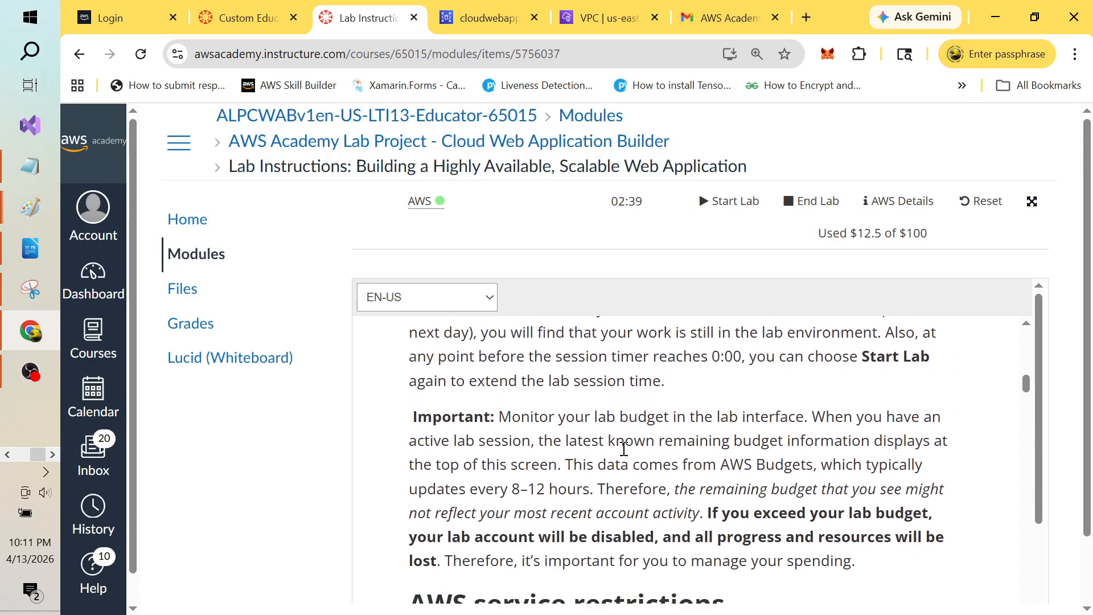
{"action": "scroll", "coordinate": [626, 455], "scroll_direction": "down", "scroll_amount": 10}
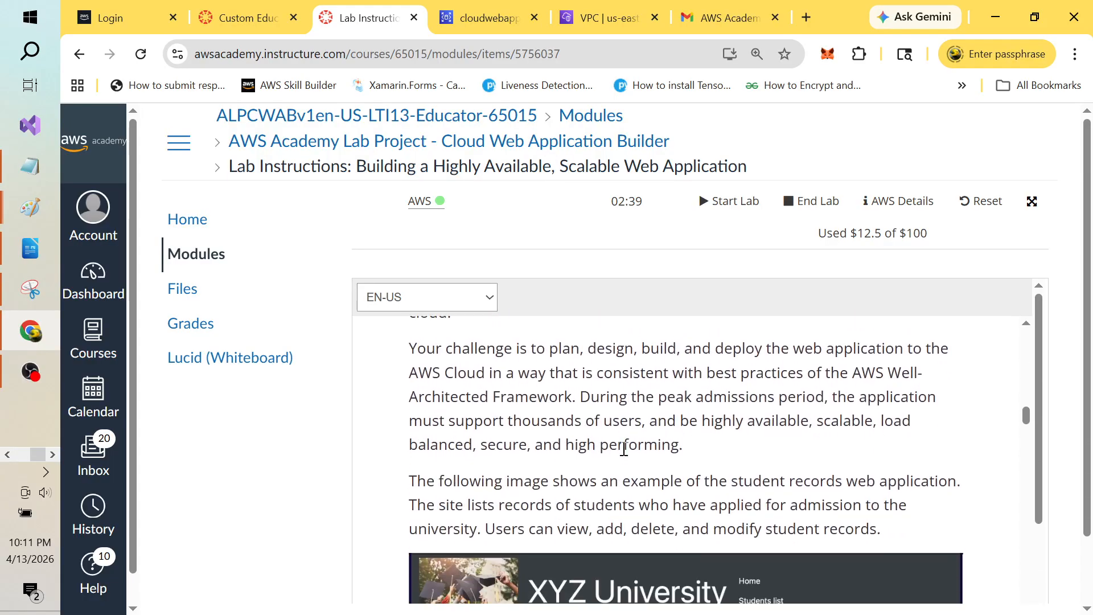
{"action": "scroll", "coordinate": [624, 450], "scroll_direction": "down", "scroll_amount": 10}
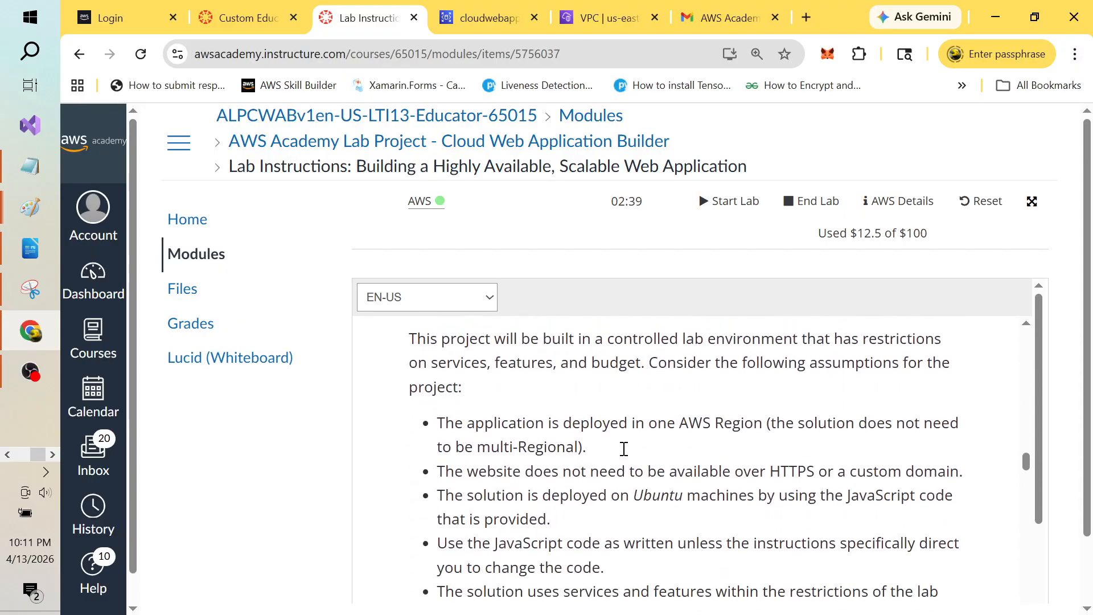
{"action": "scroll", "coordinate": [624, 449], "scroll_direction": "down", "scroll_amount": 10}
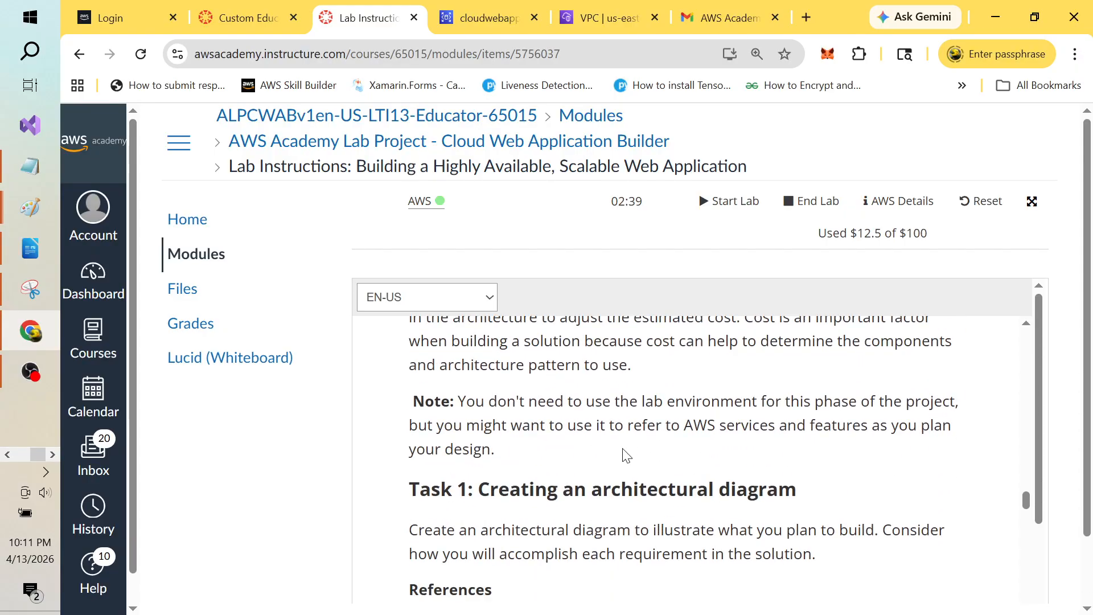
{"action": "scroll", "coordinate": [624, 455], "scroll_direction": "down", "scroll_amount": 10}
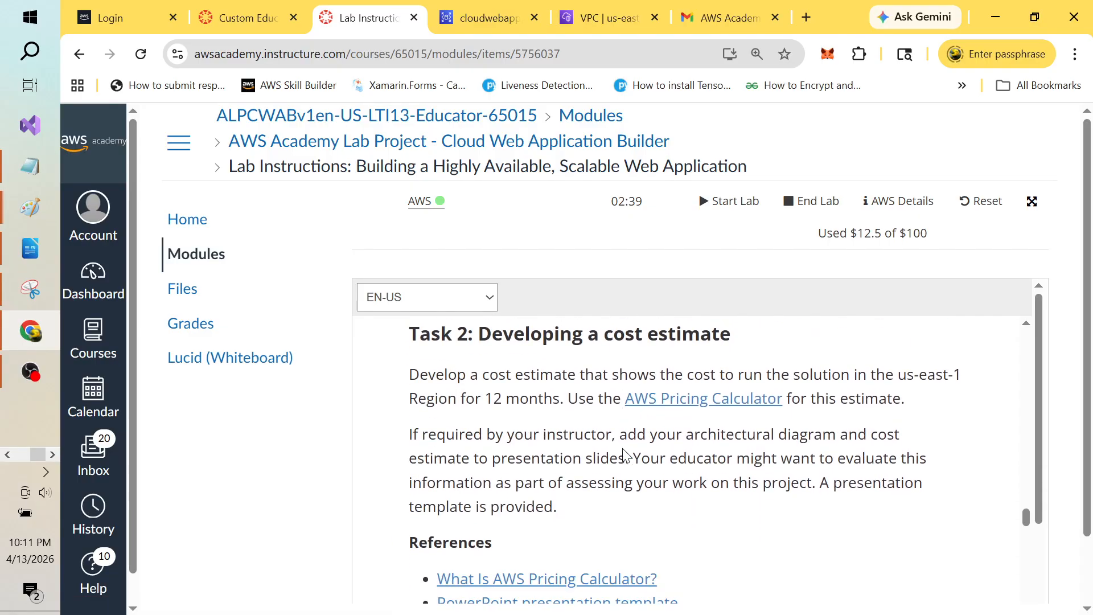
{"action": "scroll", "coordinate": [624, 455], "scroll_direction": "down", "scroll_amount": 10}
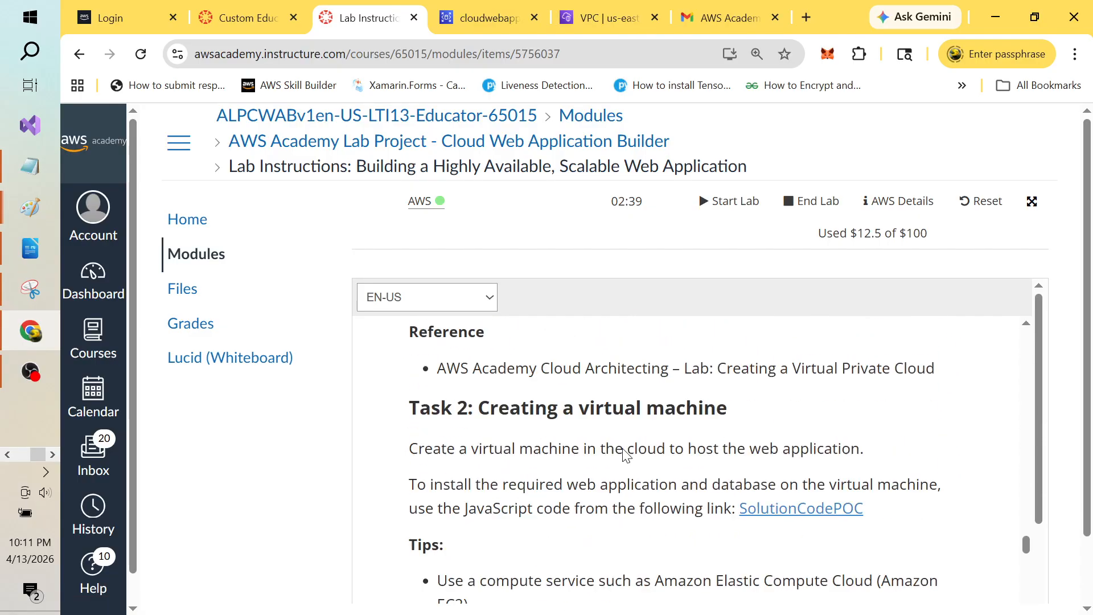
{"action": "scroll", "coordinate": [624, 455], "scroll_direction": "down", "scroll_amount": 8}
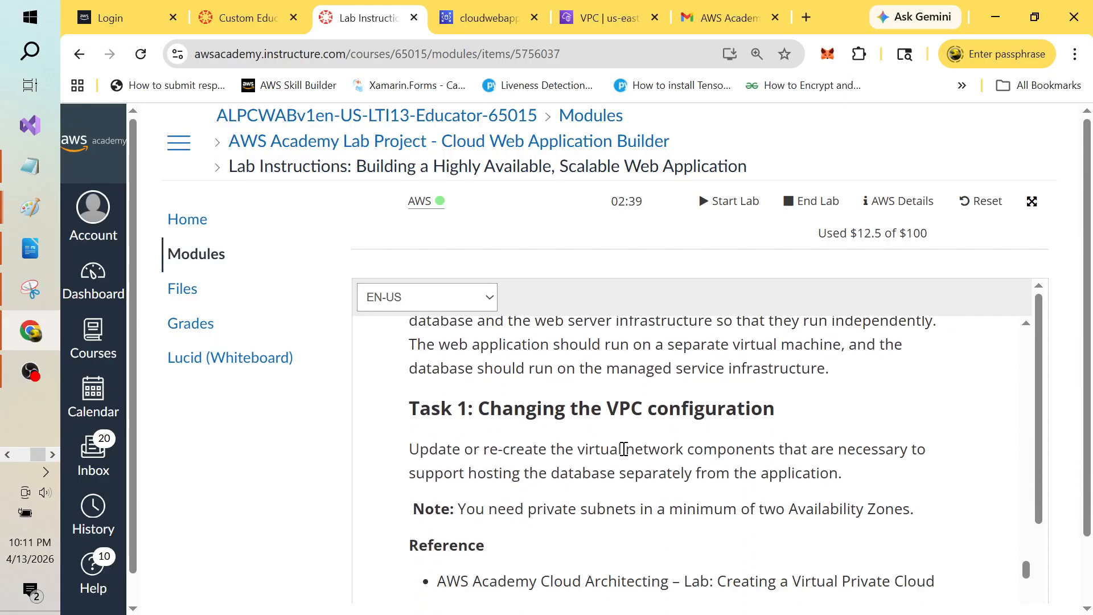
{"action": "scroll", "coordinate": [626, 453], "scroll_direction": "up", "scroll_amount": 6}
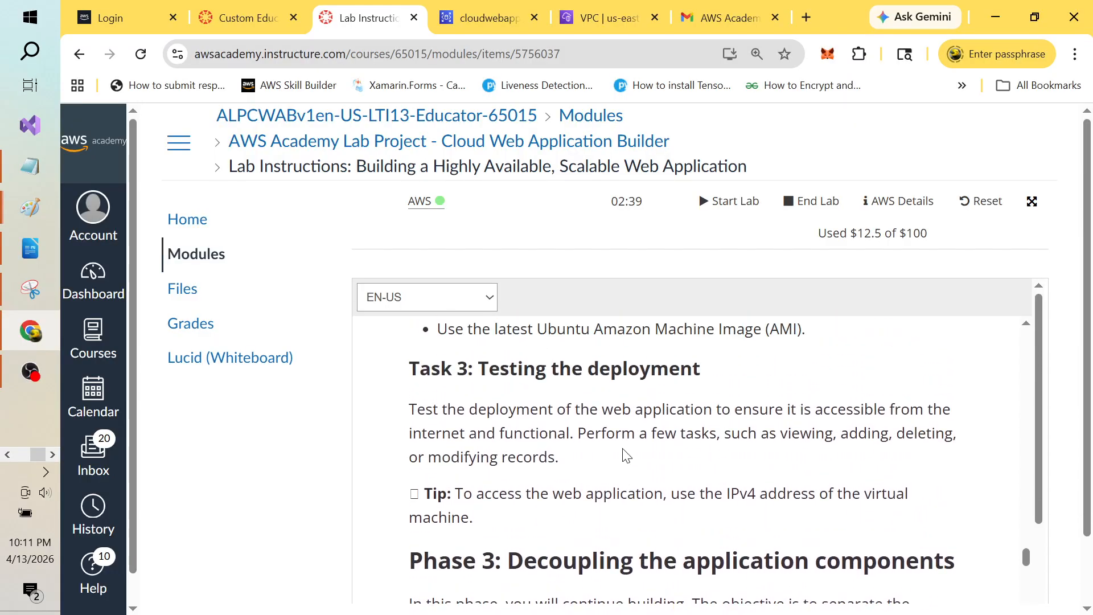
{"action": "scroll", "coordinate": [624, 449], "scroll_direction": "down", "scroll_amount": 6}
{"action": "scroll", "coordinate": [624, 449], "scroll_direction": "up", "scroll_amount": 8}
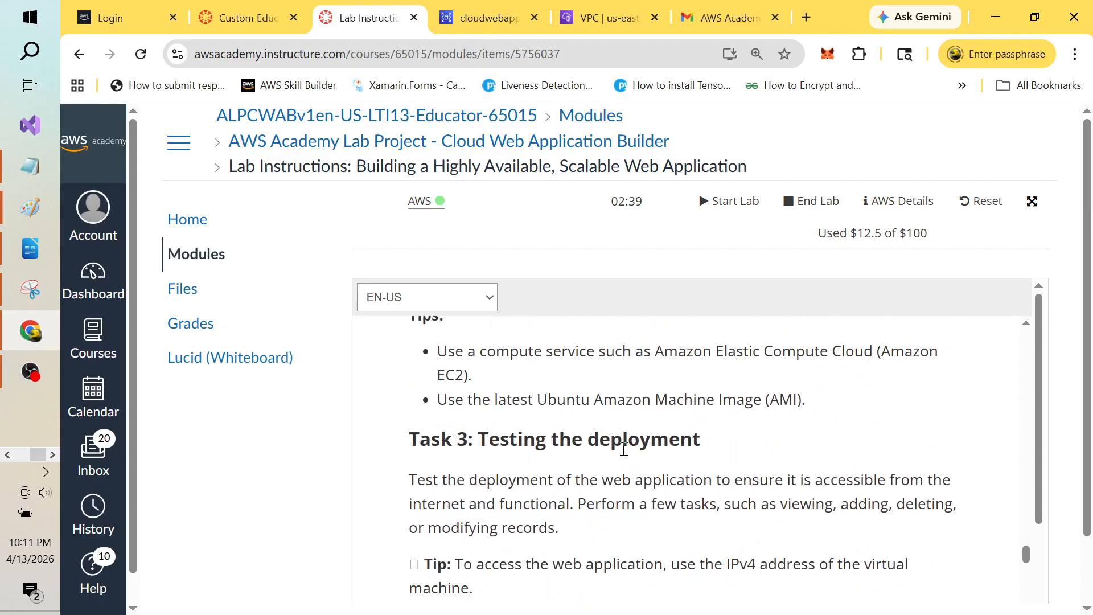
{"action": "scroll", "coordinate": [624, 449], "scroll_direction": "up", "scroll_amount": 1}
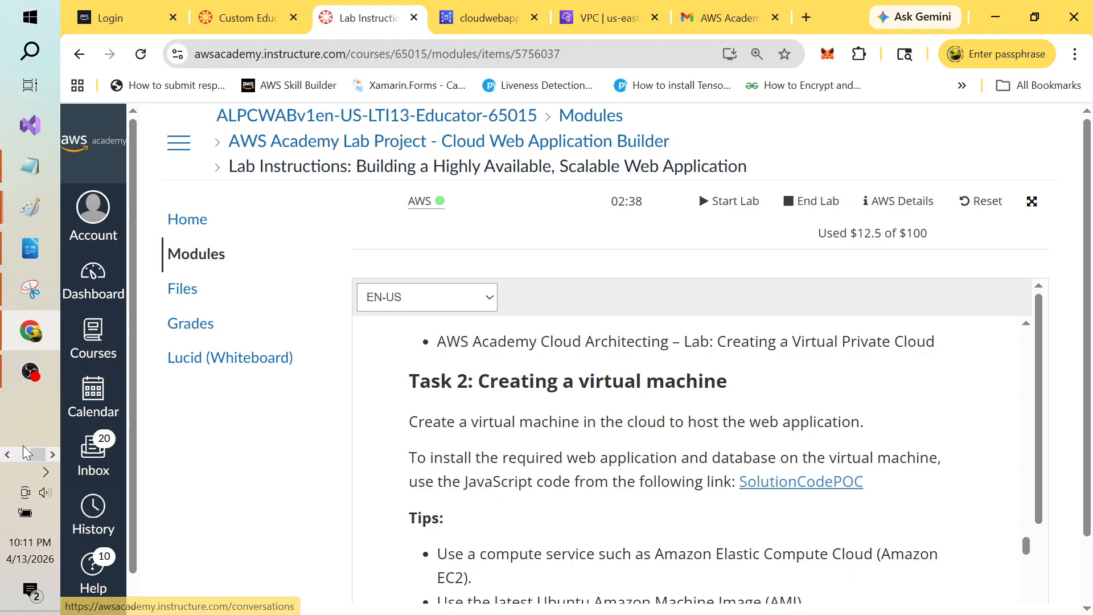
{"action": "left_click", "coordinate": [8, 454]}
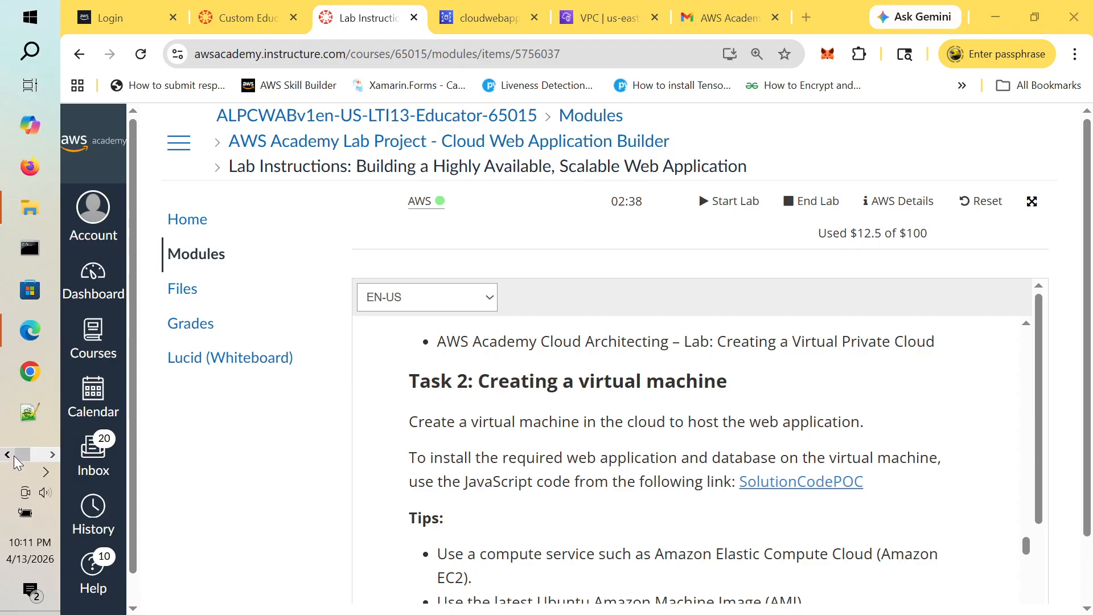
Step: Open UserdataScript-phase-2 (1) from the Downloads folder in Notepad++
{"action": "left_click", "coordinate": [32, 208]}
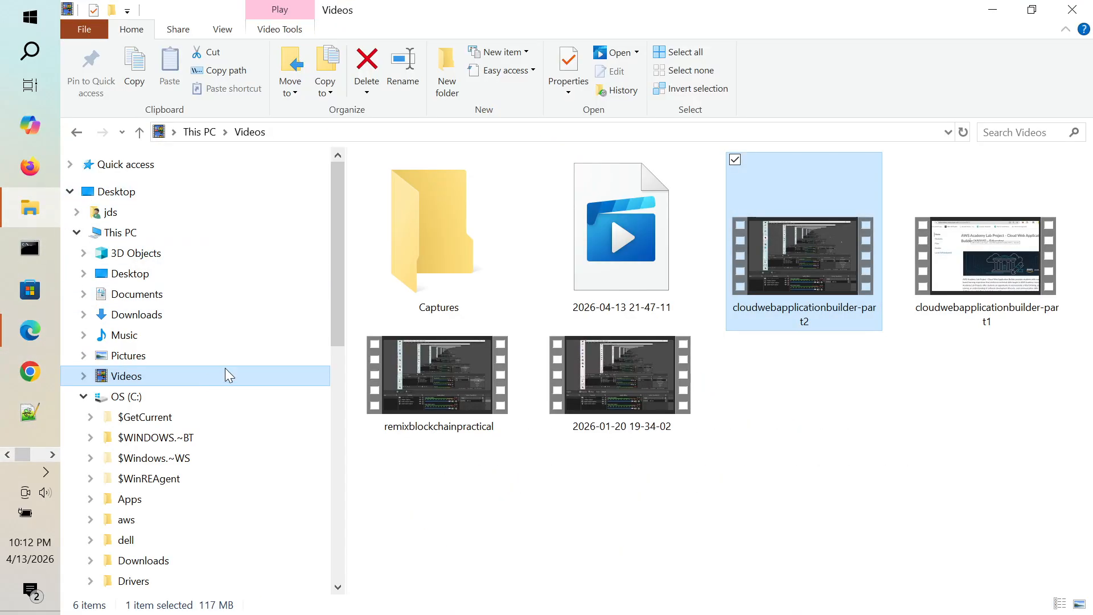
{"action": "left_click", "coordinate": [152, 321]}
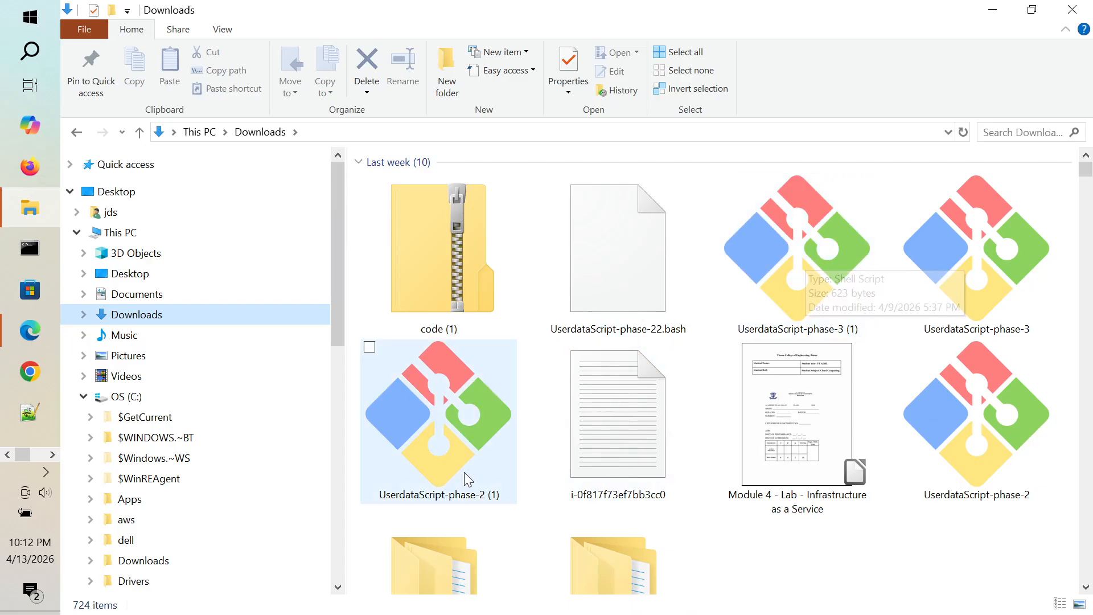
{"action": "double_click", "coordinate": [452, 436]}
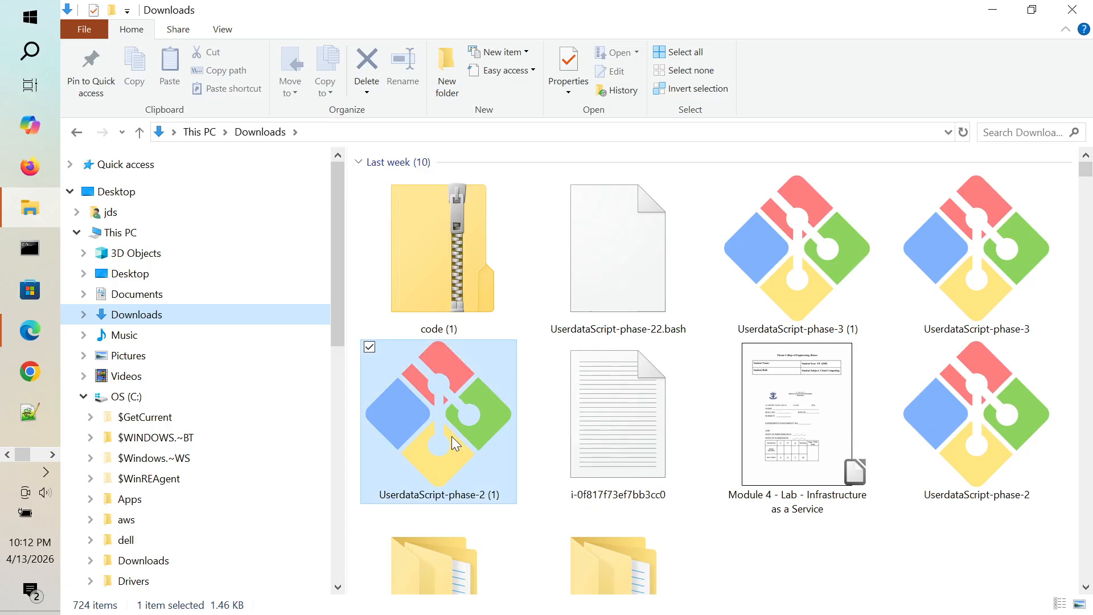
{"action": "right_click", "coordinate": [452, 436]}
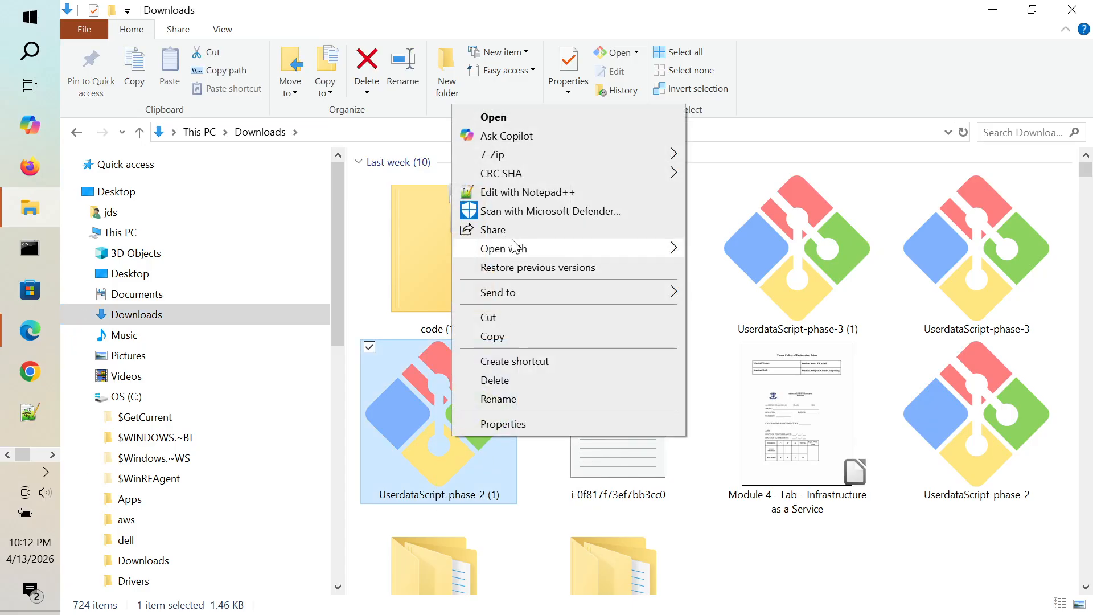
{"action": "left_click", "coordinate": [571, 193]}
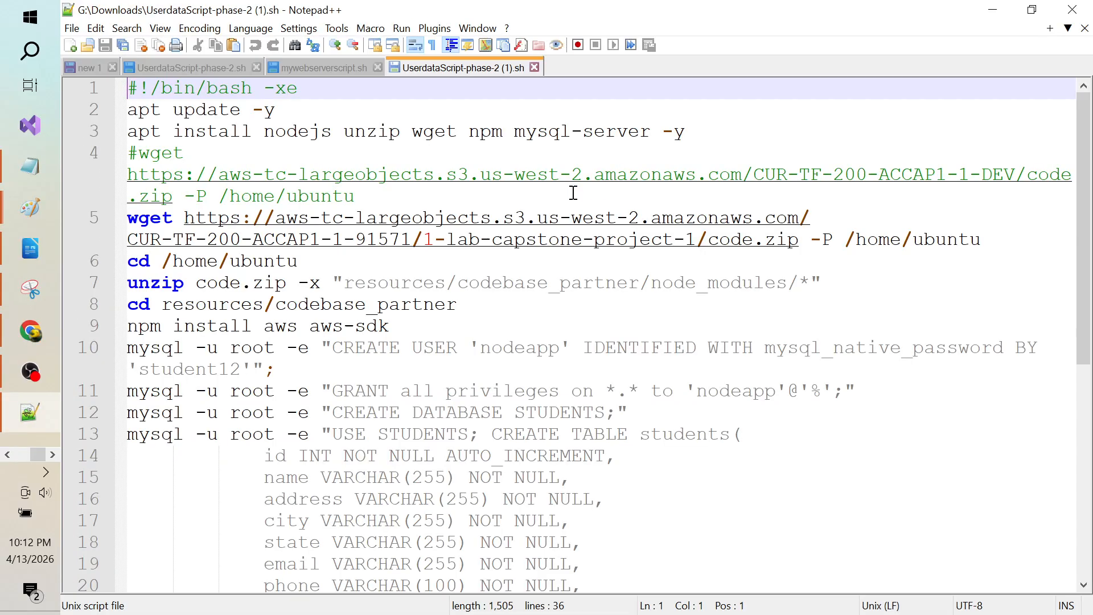
{"action": "left_click", "coordinate": [471, 341]}
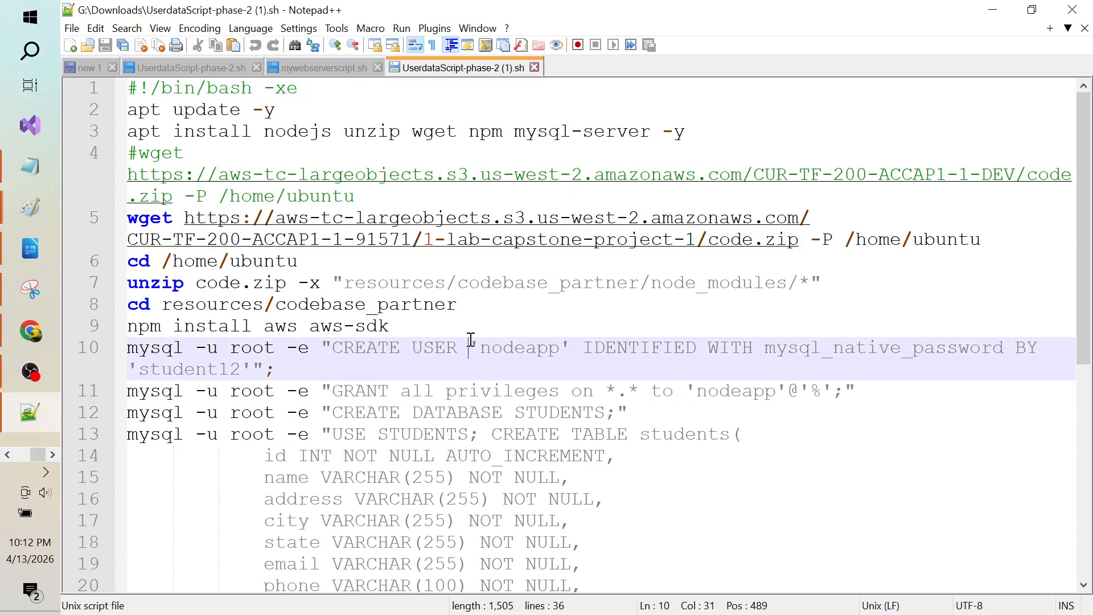
{"action": "key", "text": "Down"}
{"action": "key", "text": "Down"}
{"action": "key", "text": "Down"}
{"action": "key", "text": "Down"}
{"action": "key", "text": "Down"}
{"action": "key", "text": "Down"}
{"action": "key", "text": "Down"}
{"action": "key", "text": "Down"}
{"action": "key", "text": "Down"}
{"action": "key", "text": "Down"}
{"action": "key", "text": "Down"}
{"action": "key", "text": "Down"}
{"action": "key", "text": "Down"}
{"action": "key", "text": "Down"}
{"action": "key", "text": "Down"}
{"action": "key", "text": "Down"}
{"action": "key", "text": "Down"}
{"action": "key", "text": "Down"}
{"action": "key", "text": "Down"}
{"action": "key", "text": "Down"}
{"action": "key", "text": "Down"}
{"action": "key", "text": "Down"}
{"action": "key", "text": "Down"}
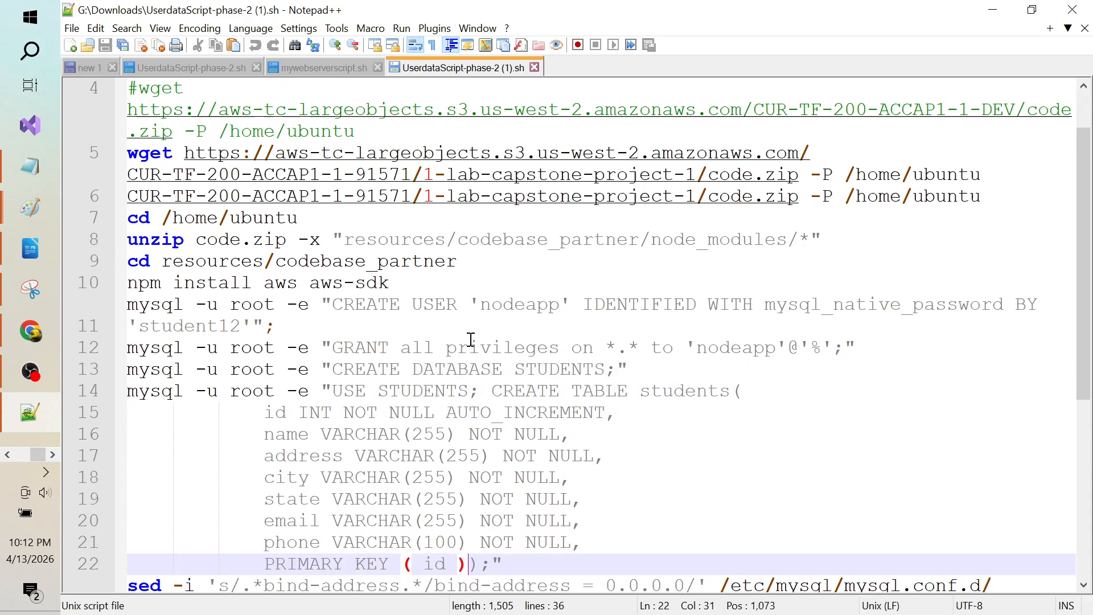
{"action": "key", "text": "Up"}
{"action": "key", "text": "Up"}
{"action": "key", "text": "Up"}
{"action": "key", "text": "Up"}
{"action": "key", "text": "Up"}
{"action": "key", "text": "Up"}
{"action": "key", "text": "Up"}
{"action": "key", "text": "Up"}
{"action": "key", "text": "Up"}
{"action": "key", "text": "Up"}
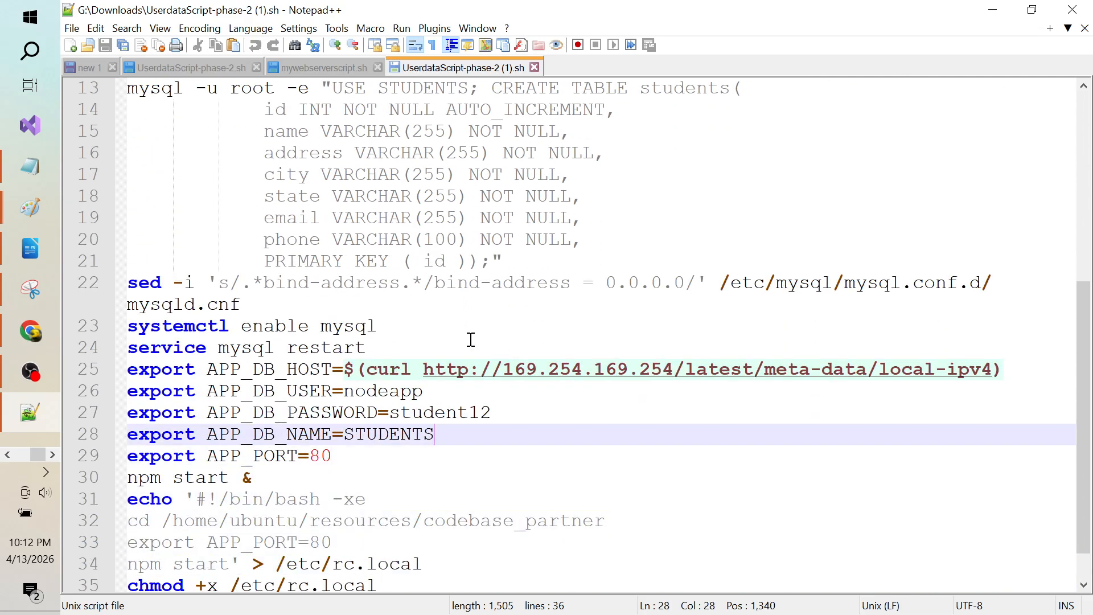
{"action": "key", "text": "Down"}
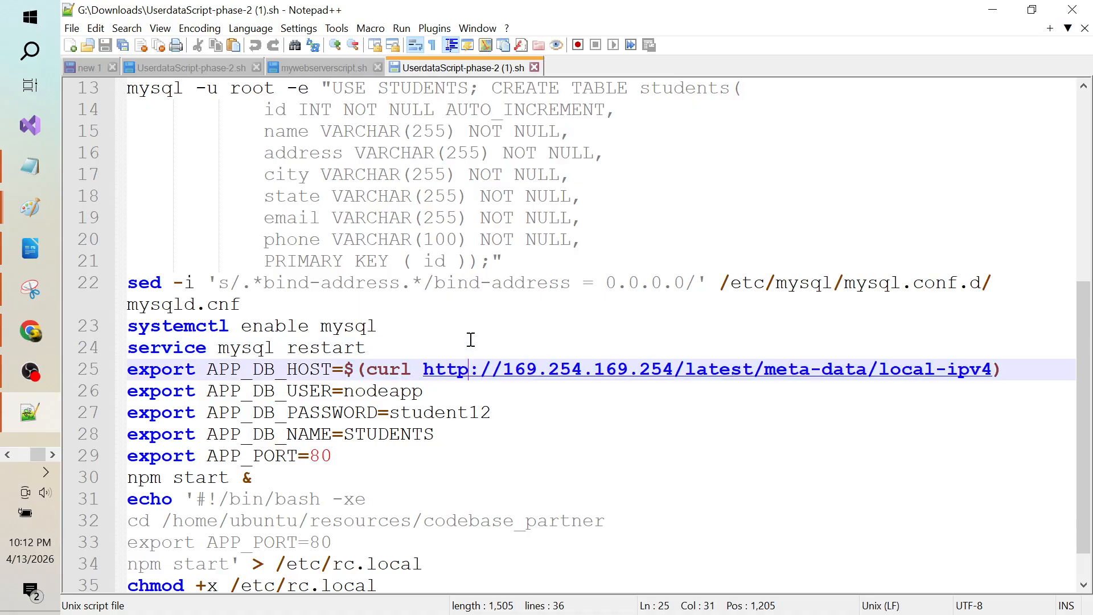
{"action": "left_click_drag", "start_coordinate": [208, 367], "coordinate": [330, 367]}
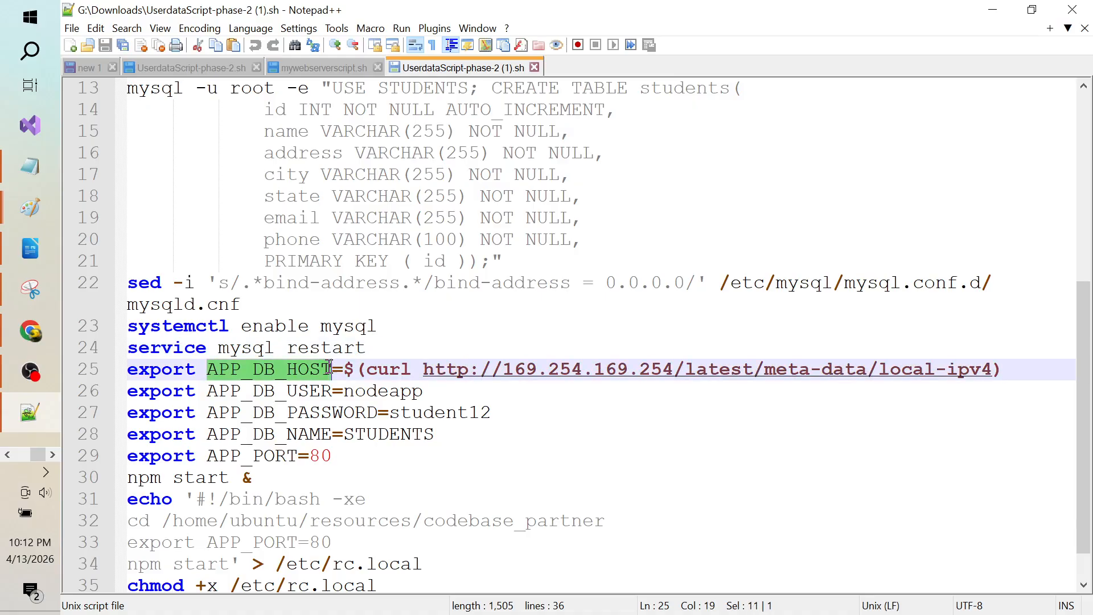
{"action": "left_click", "coordinate": [536, 426]}
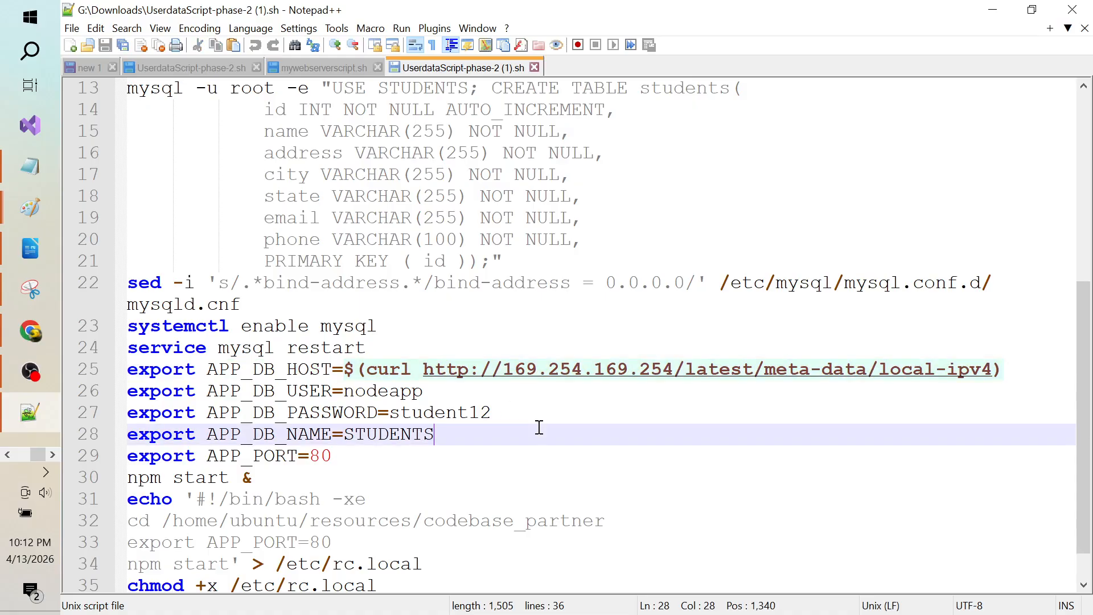
{"action": "left_click", "coordinate": [313, 372]}
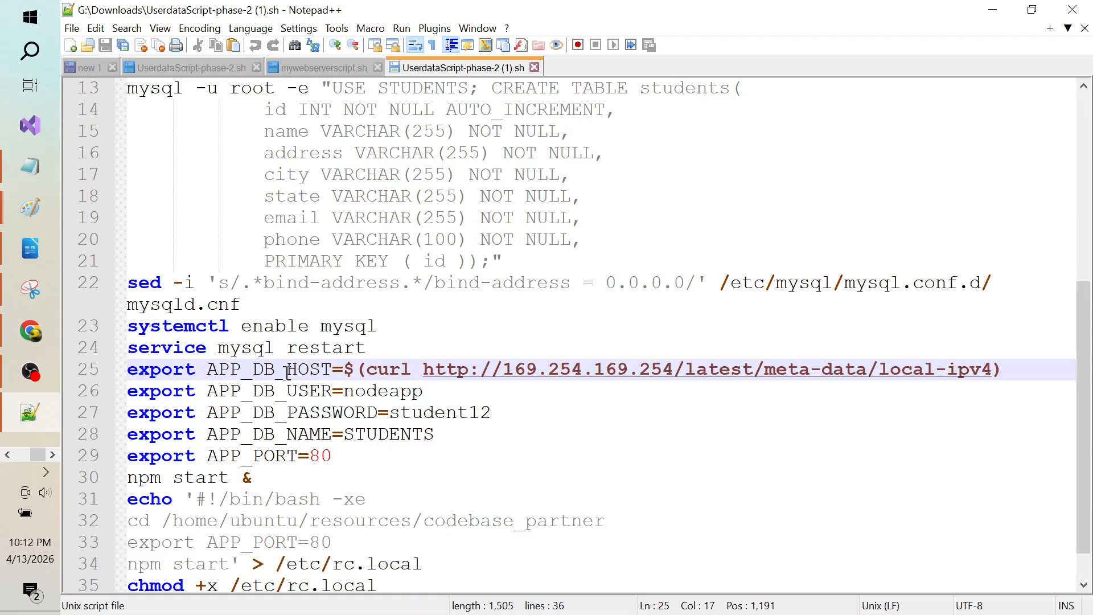
{"action": "left_click", "coordinate": [295, 393]}
{"action": "double_click", "coordinate": [378, 391]}
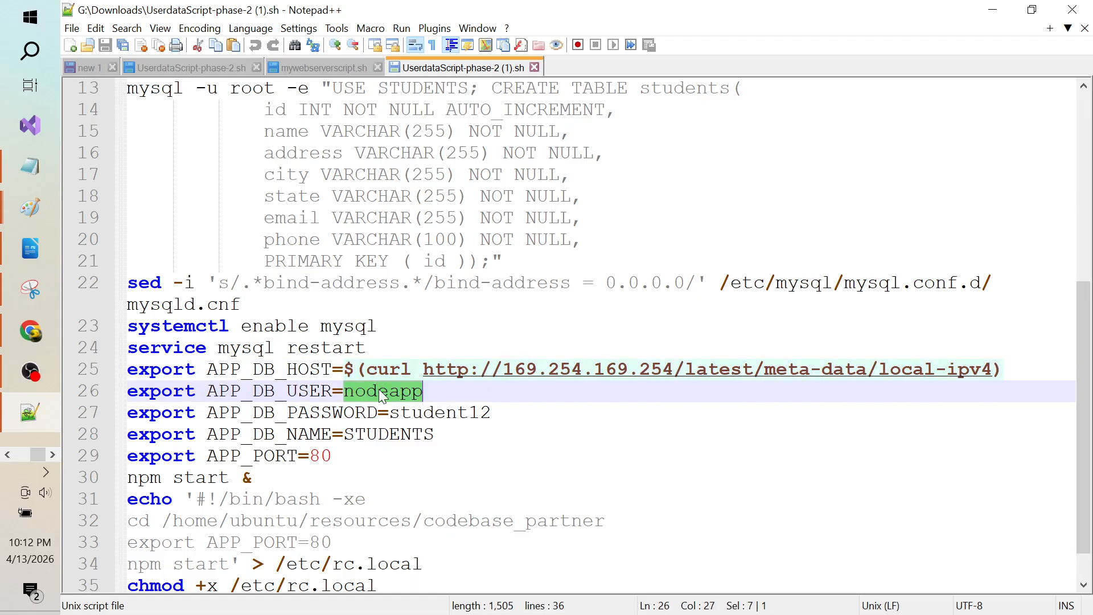
{"action": "double_click", "coordinate": [450, 413]}
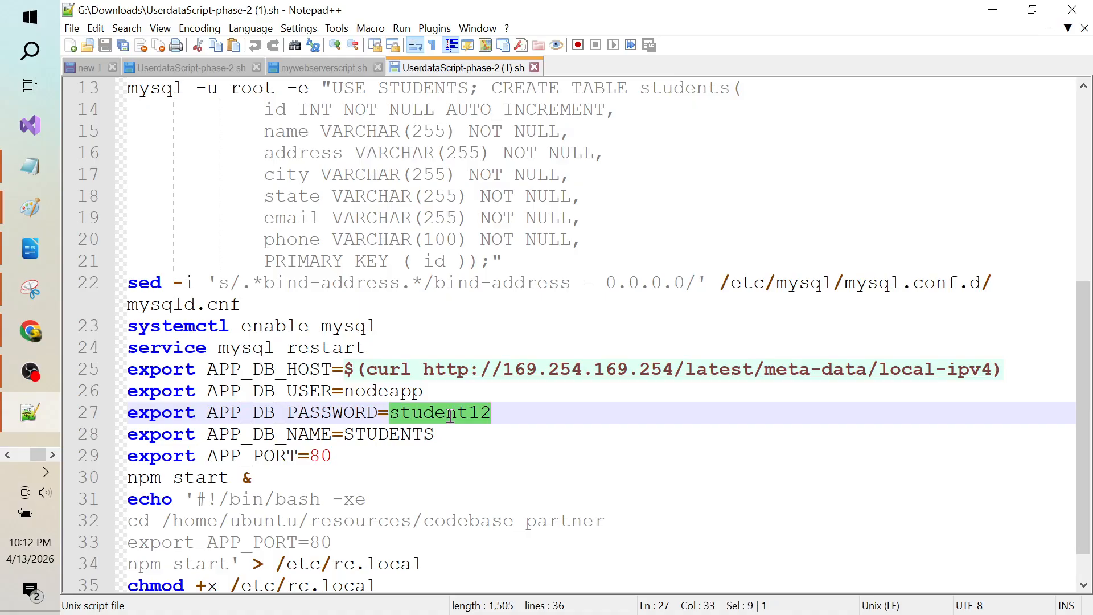
{"action": "double_click", "coordinate": [403, 432]}
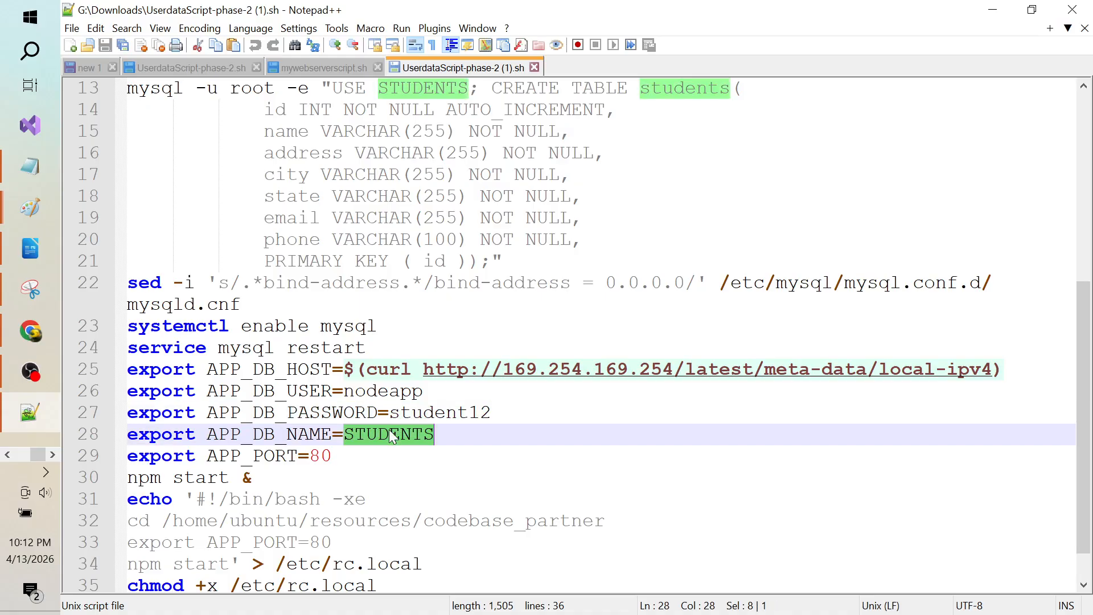
{"action": "left_click", "coordinate": [357, 454]}
{"action": "key", "text": "Down"}
{"action": "key", "text": "Down"}
{"action": "key", "text": "Down"}
{"action": "key", "text": "Down"}
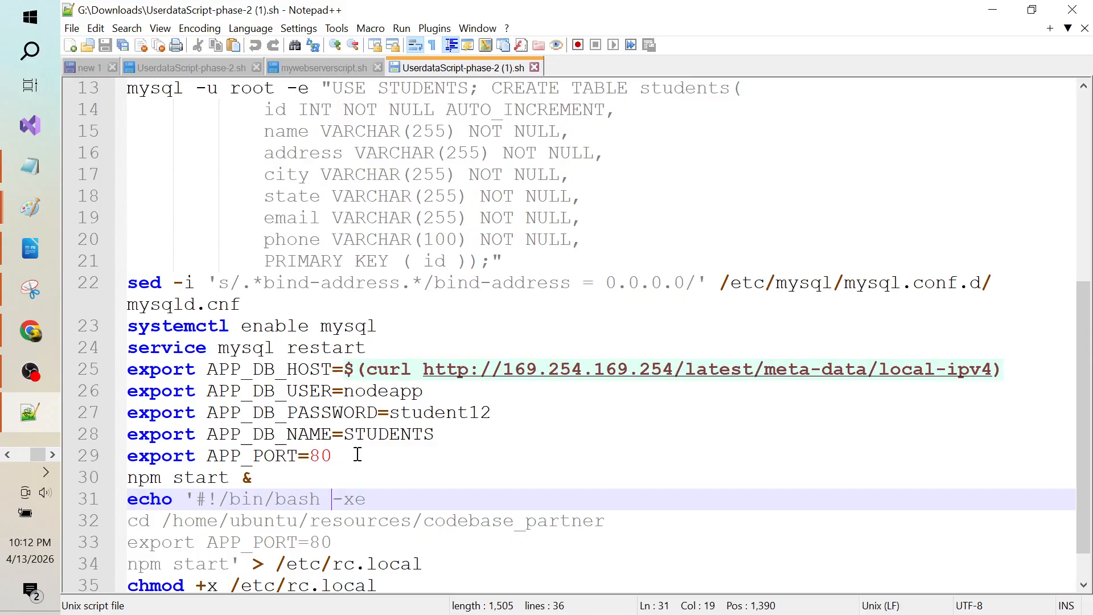
{"action": "key", "text": "Up"}
{"action": "key", "text": "Up"}
{"action": "key", "text": "Up"}
{"action": "key", "text": "Up"}
{"action": "key", "text": "Up"}
{"action": "key", "text": "Up"}
{"action": "key", "text": "Up"}
{"action": "key", "text": "Up"}
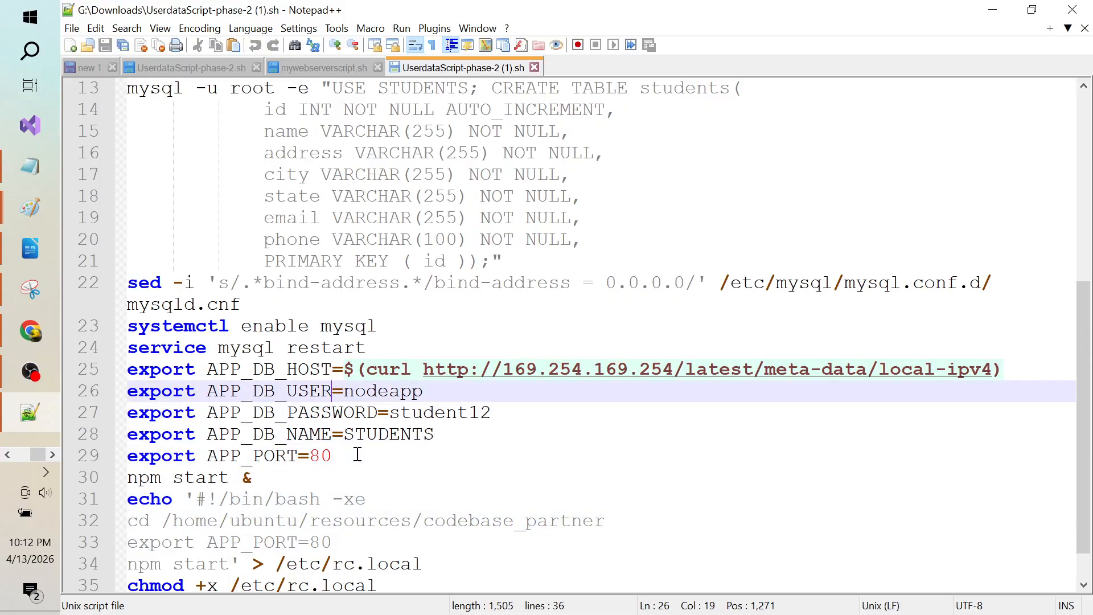
{"action": "key", "text": "Down"}
{"action": "key", "text": "Down"}
{"action": "key", "text": "Down"}
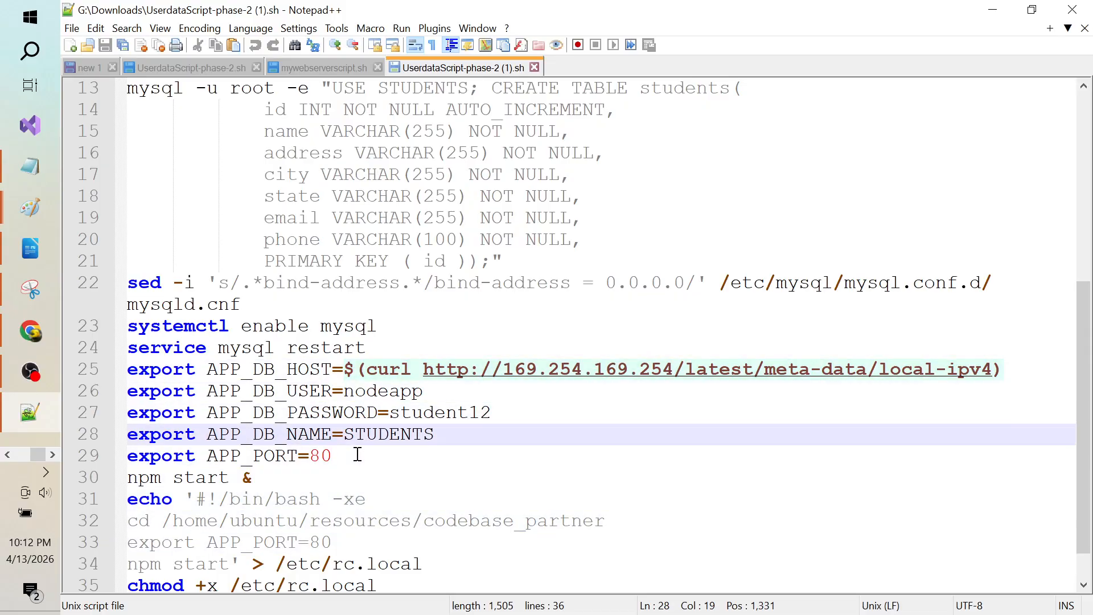
{"action": "key", "text": "Up"}
{"action": "key", "text": "Up"}
{"action": "key", "text": "Down"}
{"action": "key", "text": "Up"}
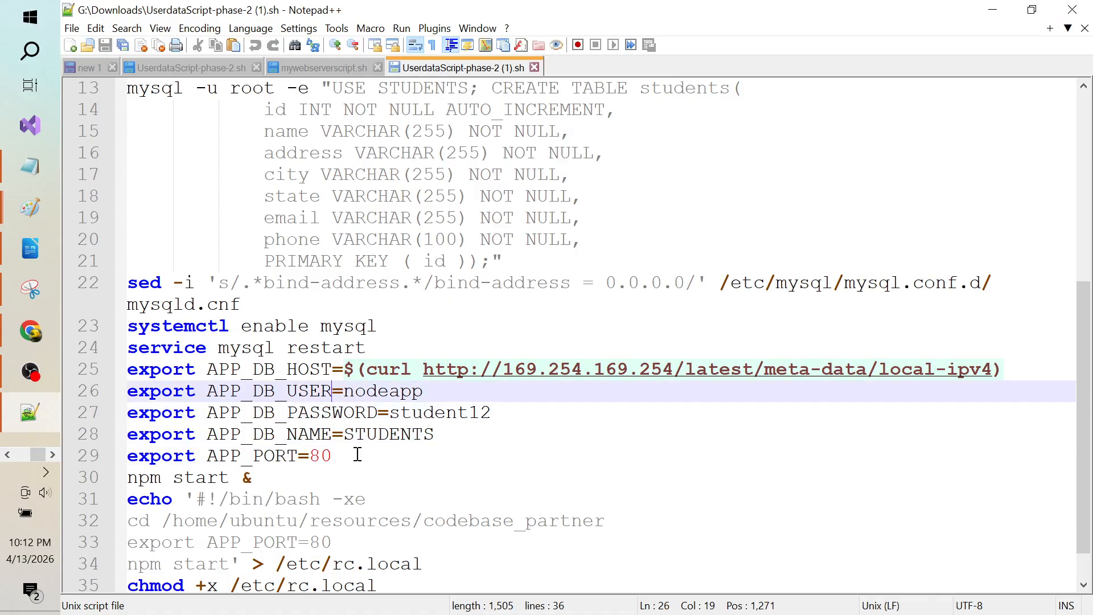
{"action": "key", "text": "Up"}
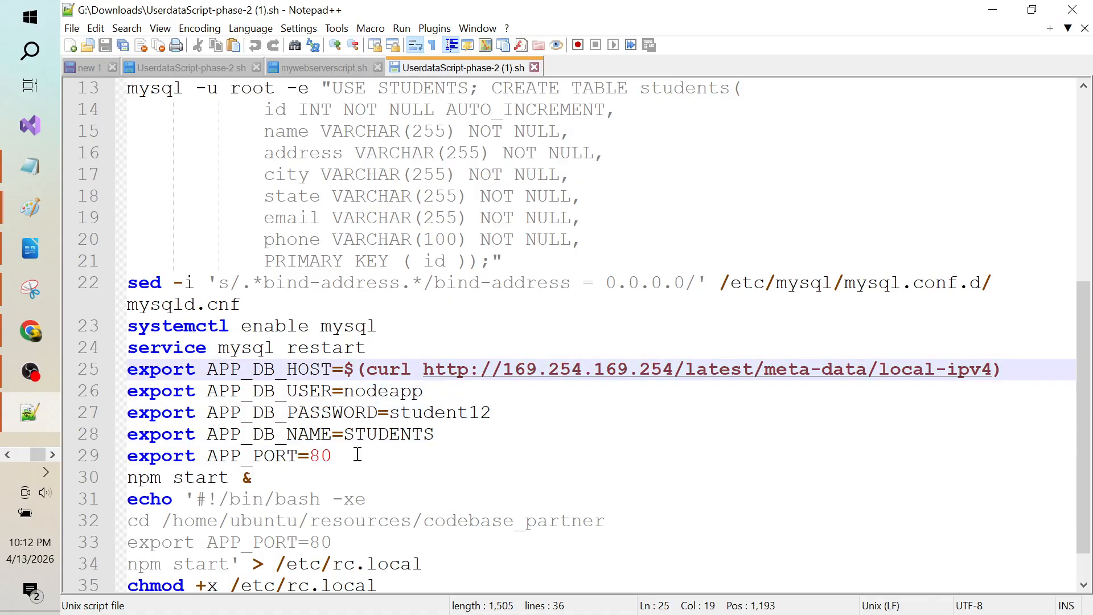
{"action": "key", "text": "Right"}
{"action": "key", "text": "Up"}
{"action": "key", "text": "Up"}
{"action": "key", "text": "Up"}
{"action": "key", "text": "Up"}
{"action": "key", "text": "Up"}
{"action": "key", "text": "Up"}
{"action": "key", "text": "Up"}
{"action": "key", "text": "Up"}
{"action": "key", "text": "Up"}
{"action": "key", "text": "Up"}
{"action": "key", "text": "Up"}
{"action": "key", "text": "Up"}
{"action": "key", "text": "Up"}
{"action": "key", "text": "Up"}
{"action": "key", "text": "Up"}
{"action": "key", "text": "Up"}
{"action": "key", "text": "Up"}
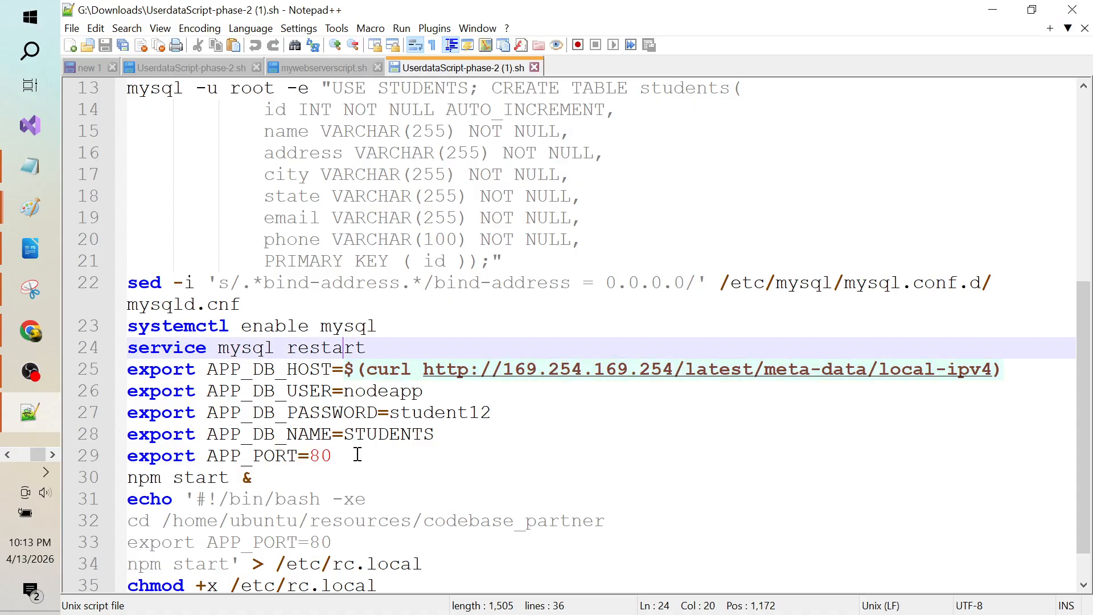
Step: Select the CREATE DATABASE STUDENTS statement in the script
{"action": "key", "text": "Down"}
{"action": "key", "text": "Down"}
{"action": "key", "text": "Down"}
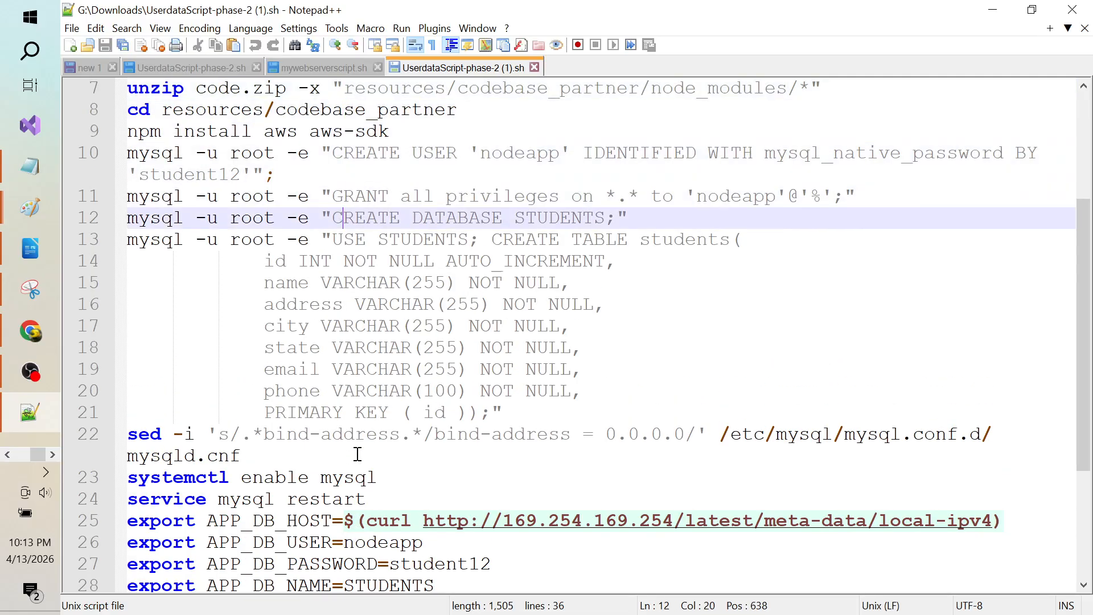
{"action": "key", "text": "Down"}
{"action": "key", "text": "Up"}
{"action": "key", "text": "Left"}
{"action": "key", "text": "ctrl+shift+Right"}
{"action": "key", "text": "ctrl+shift+Right"}
{"action": "key", "text": "ctrl+shift+Right"}
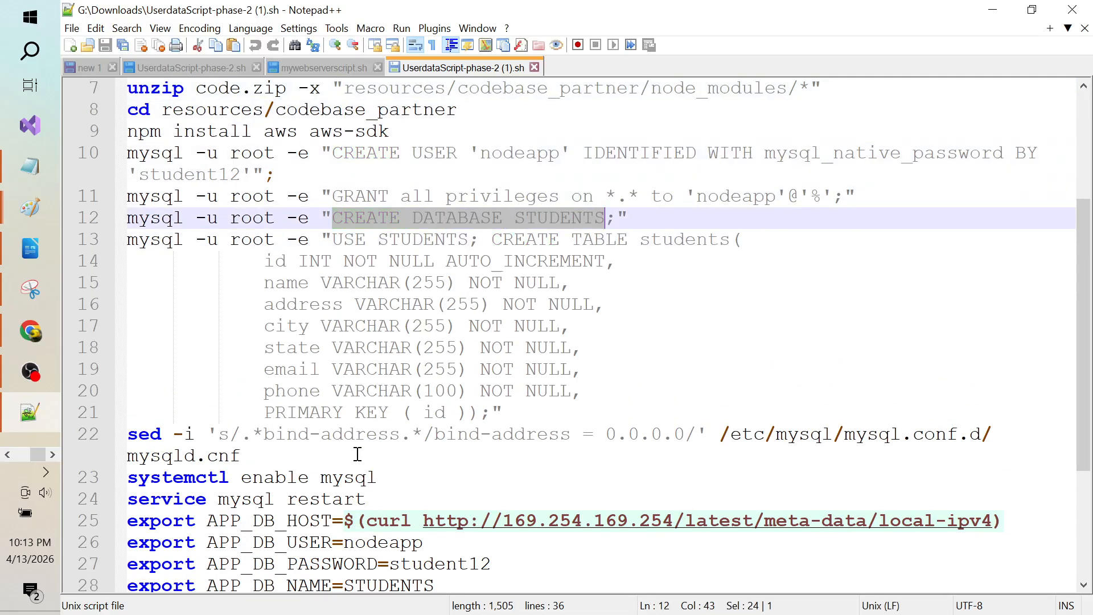
{"action": "key", "text": "ctrl+shift+Right"}
{"action": "key", "text": "ctrl+shift+Left"}
Step: Select the USE STUDENTS line and the full students table definition
{"action": "key", "text": "Down"}
{"action": "key", "text": "Up"}
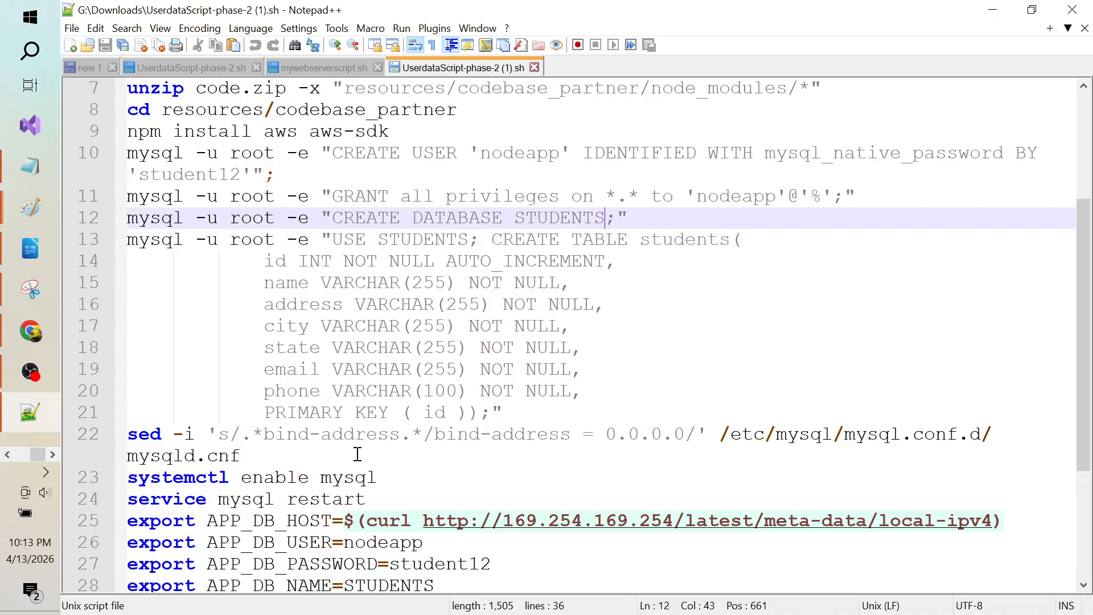
{"action": "key", "text": "Down"}
{"action": "key", "text": "ctrl+Left"}
{"action": "key", "text": "ctrl+Left"}
{"action": "key", "text": "ctrl+Left"}
{"action": "key", "text": "ctrl+Left"}
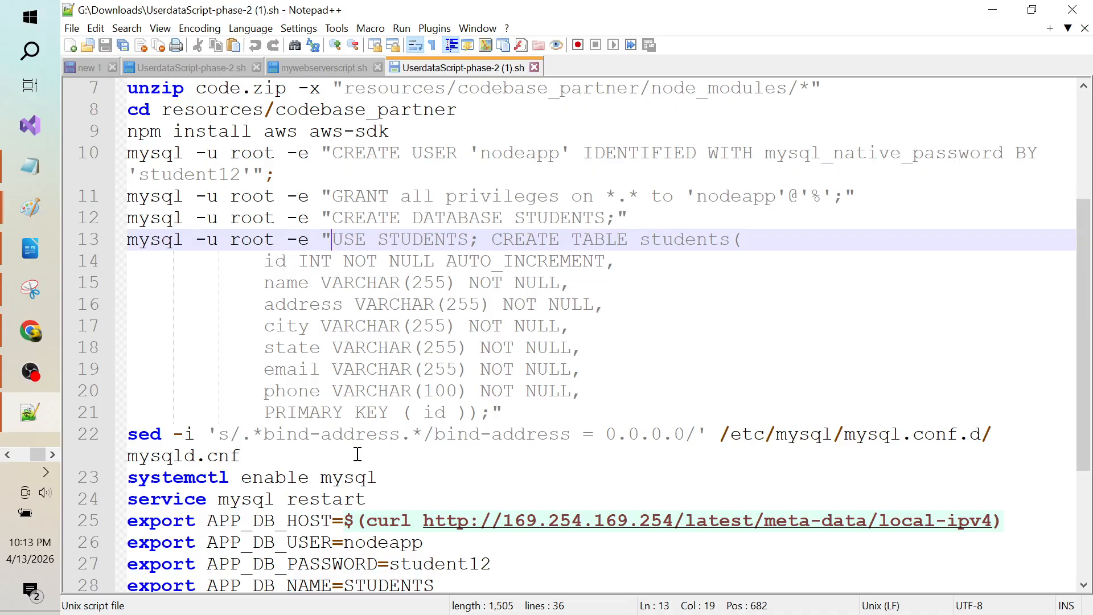
{"action": "key", "text": "shift+Down"}
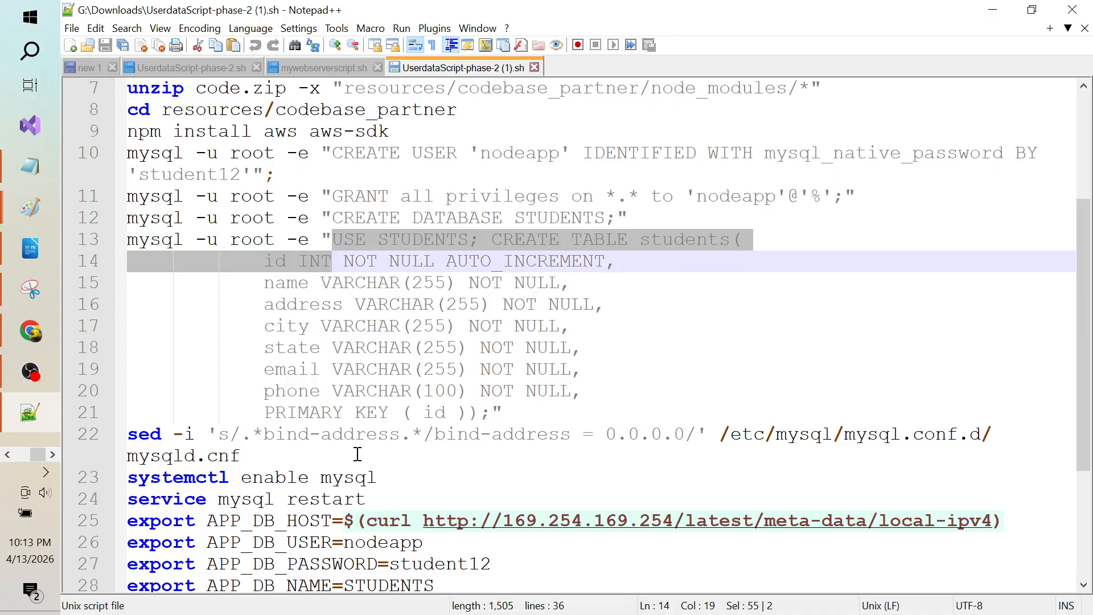
{"action": "key", "text": "shift+Down"}
{"action": "key", "text": "shift+Down"}
{"action": "key", "text": "shift+Down"}
{"action": "key", "text": "shift+Down"}
{"action": "key", "text": "shift+Down"}
{"action": "key", "text": "shift+Down"}
{"action": "key", "text": "shift+Down"}
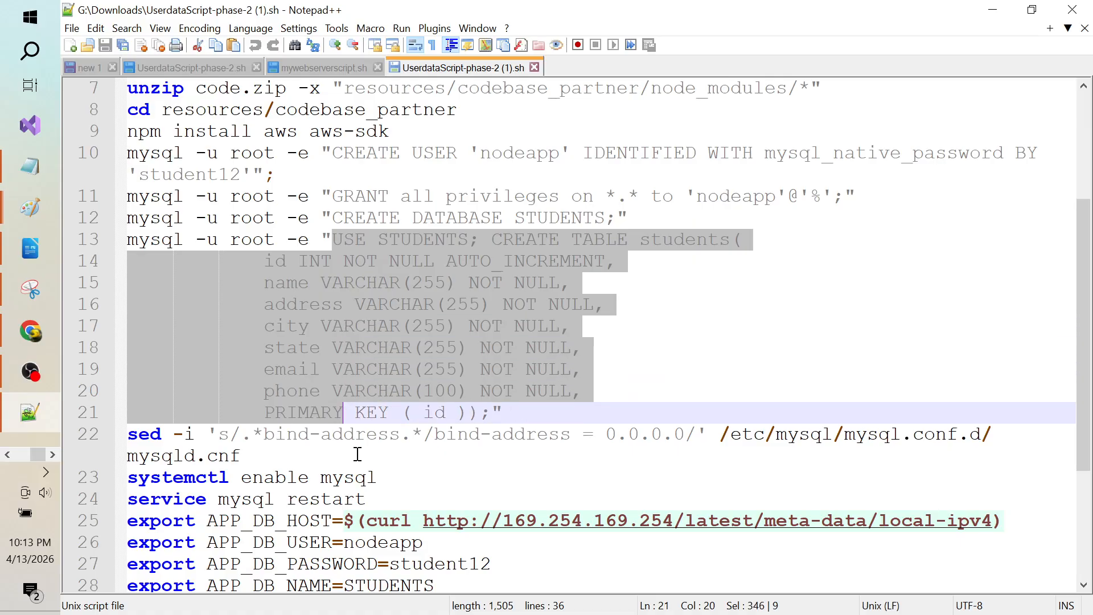
{"action": "key", "text": "shift+Right"}
{"action": "key", "text": "shift+Right"}
{"action": "key", "text": "shift+Right"}
{"action": "key", "text": "shift+Right"}
{"action": "key", "text": "shift+Right"}
{"action": "key", "text": "shift+Right"}
{"action": "key", "text": "shift+Right"}
{"action": "key", "text": "shift+Right"}
{"action": "key", "text": "shift+Right"}
{"action": "key", "text": "shift+Right"}
{"action": "key", "text": "shift+Right"}
{"action": "key", "text": "shift+Right"}
{"action": "key", "text": "shift+Right"}
{"action": "key", "text": "shift+Right"}
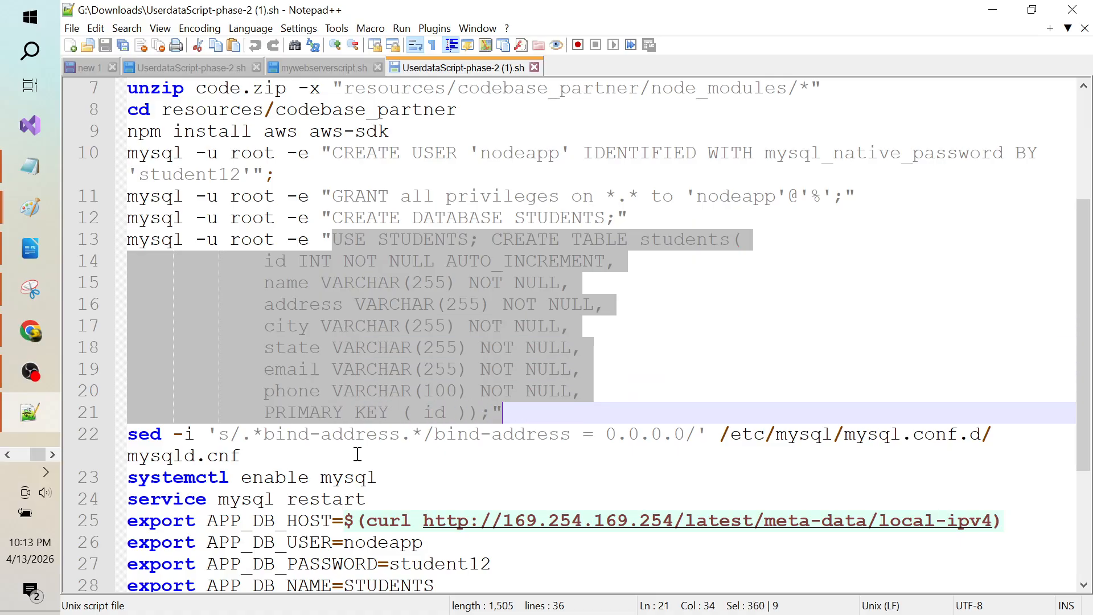
{"action": "key", "text": "shift+Right"}
{"action": "key", "text": "shift+Left"}
{"action": "key", "text": "shift+Right"}
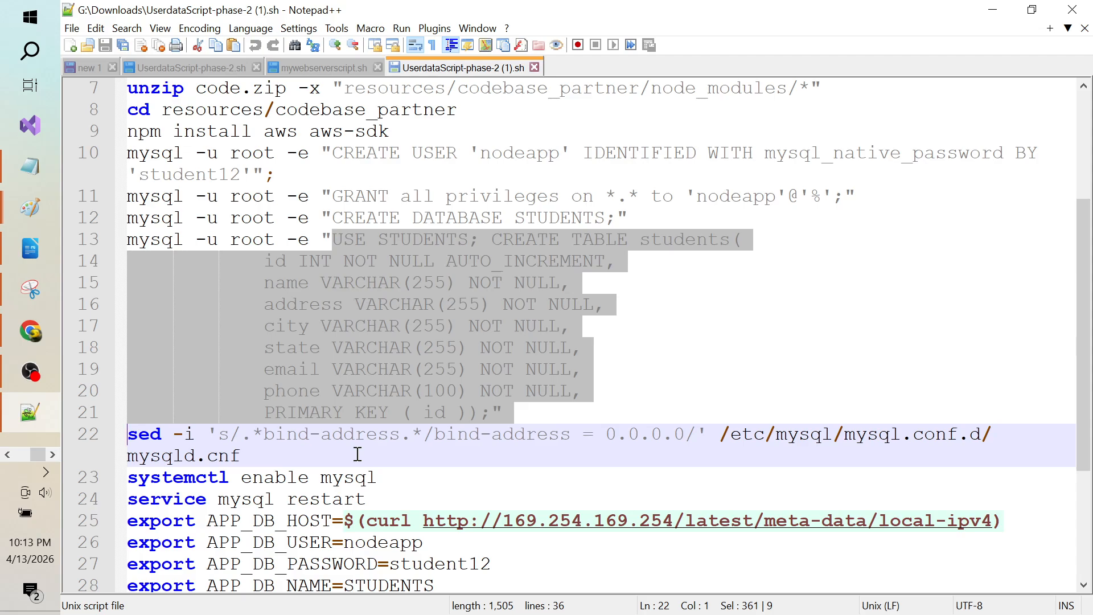
Step: Highlight the database user, password and STUDENTS name values, then return to the browser
{"action": "double_click", "coordinate": [404, 544]}
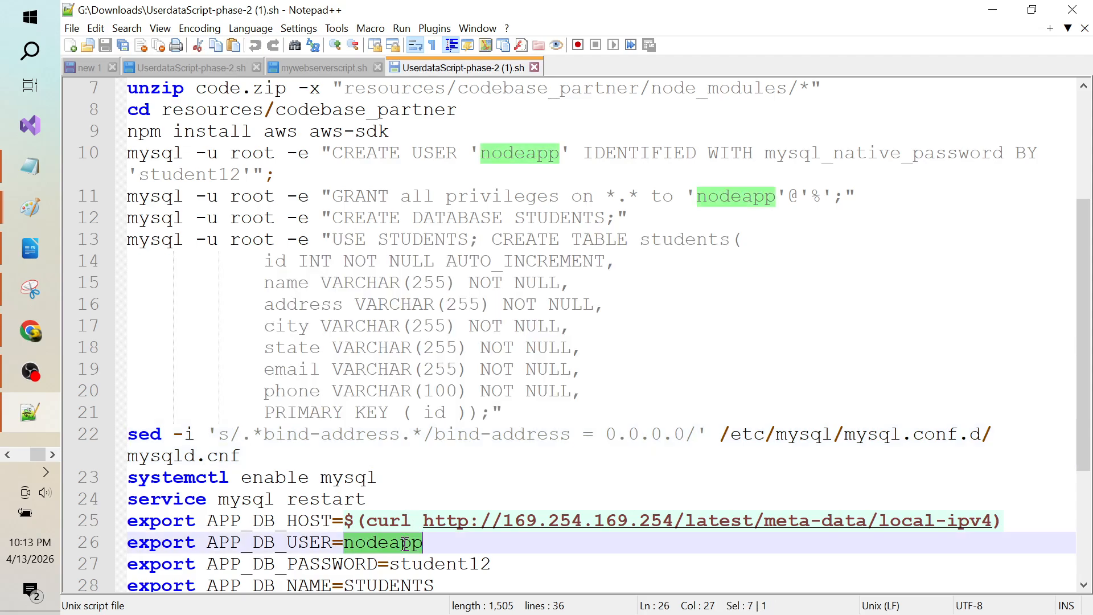
{"action": "double_click", "coordinate": [455, 563]}
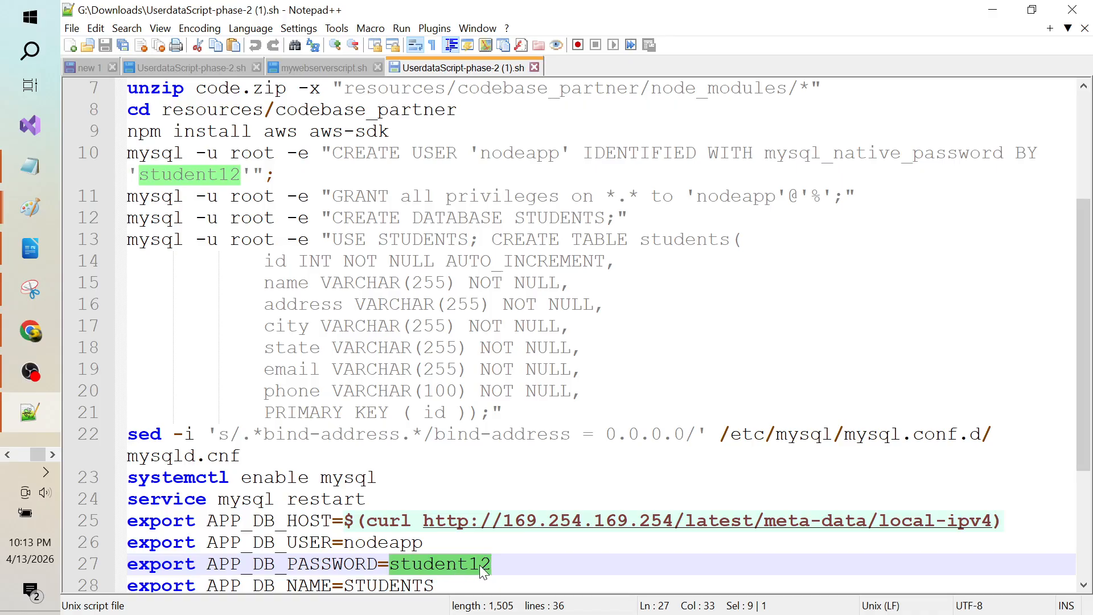
{"action": "double_click", "coordinate": [424, 585]}
{"action": "key", "text": "shift+Down"}
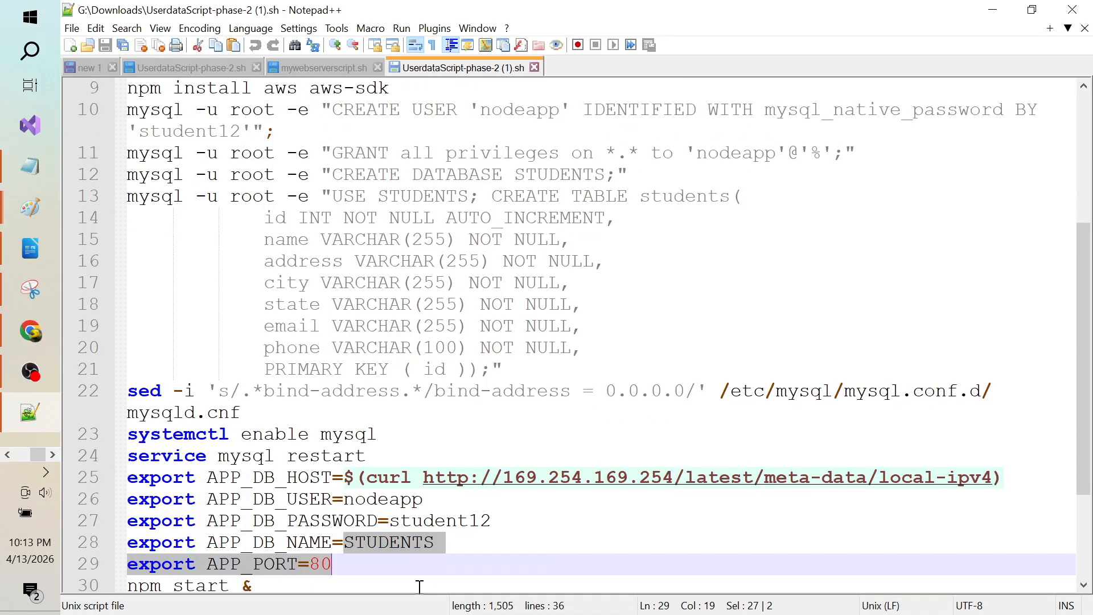
{"action": "left_click", "coordinate": [515, 547]}
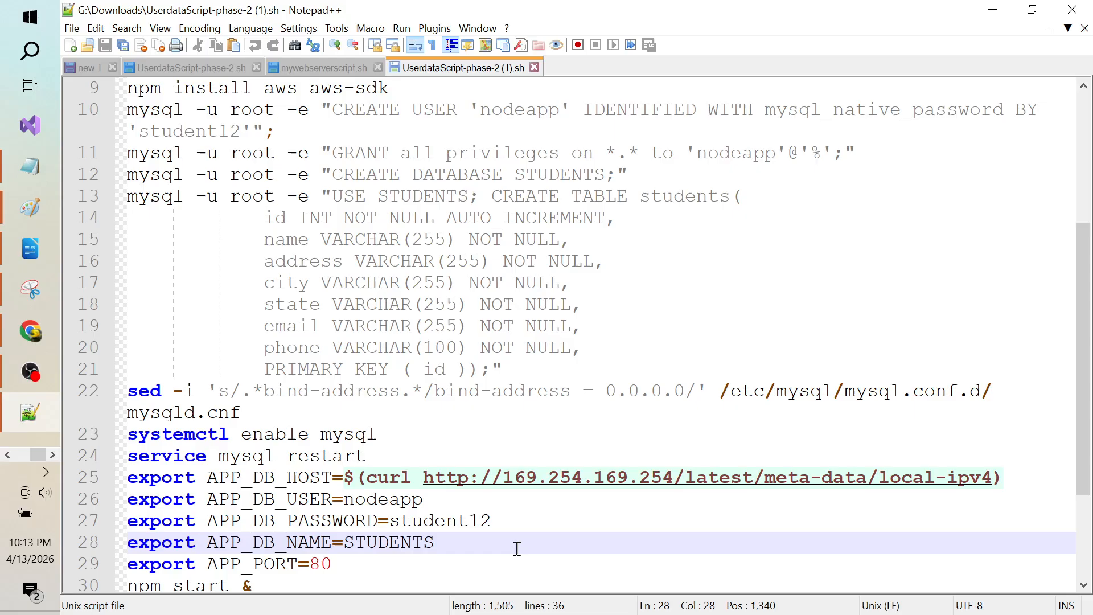
{"action": "key", "text": "alt+Tab"}
{"action": "key", "text": "alt+Tab"}
{"action": "key", "text": "alt+Tab"}
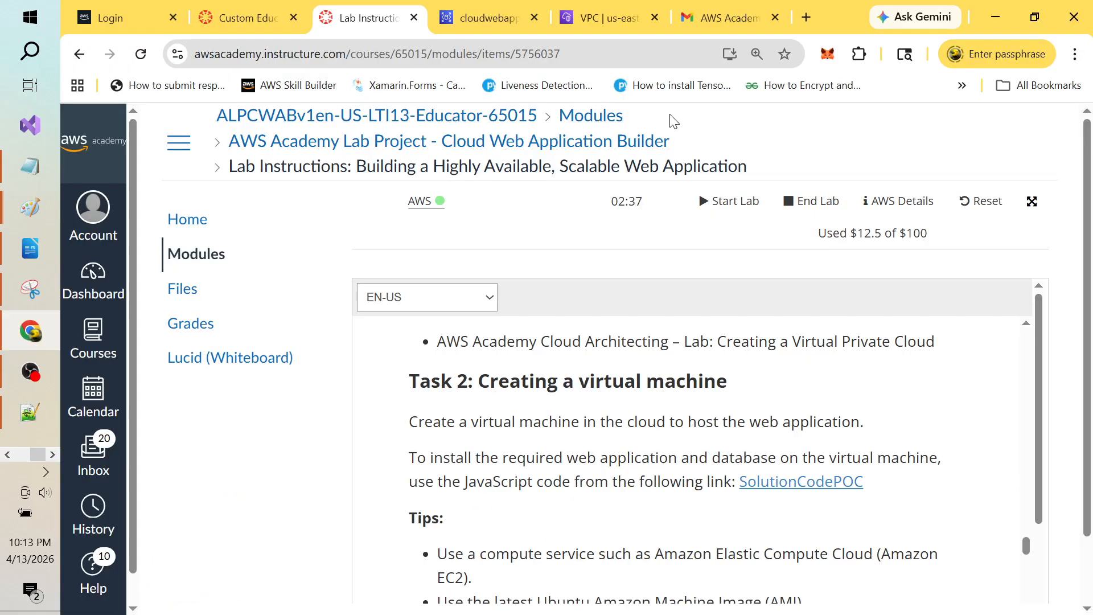
Step: Open the Aurora and RDS console by searching services for 'rds'
{"action": "left_click", "coordinate": [613, 19]}
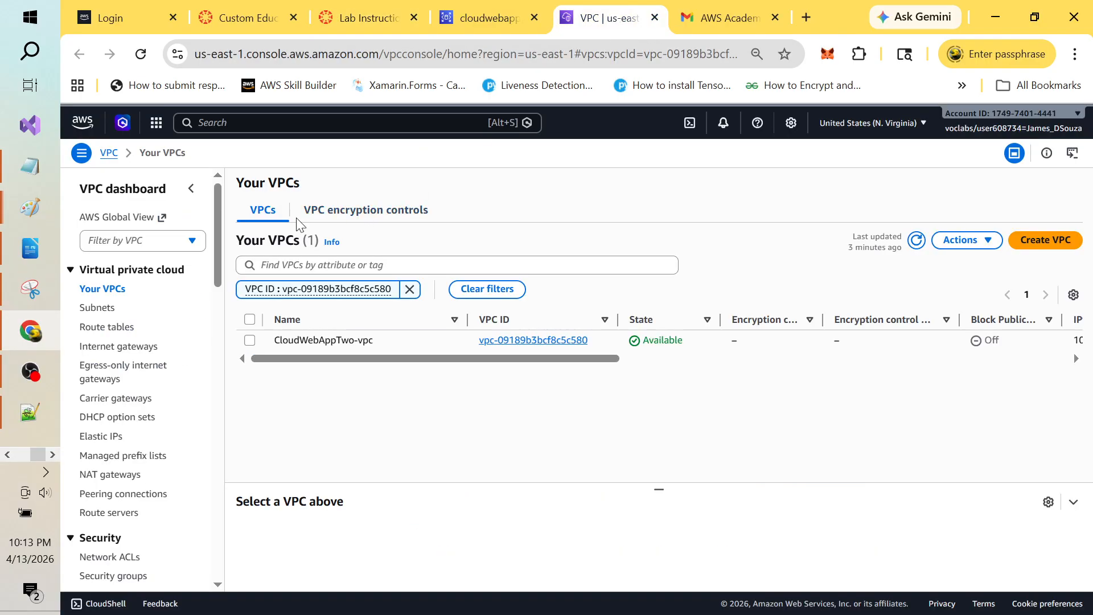
{"action": "left_click", "coordinate": [262, 124]}
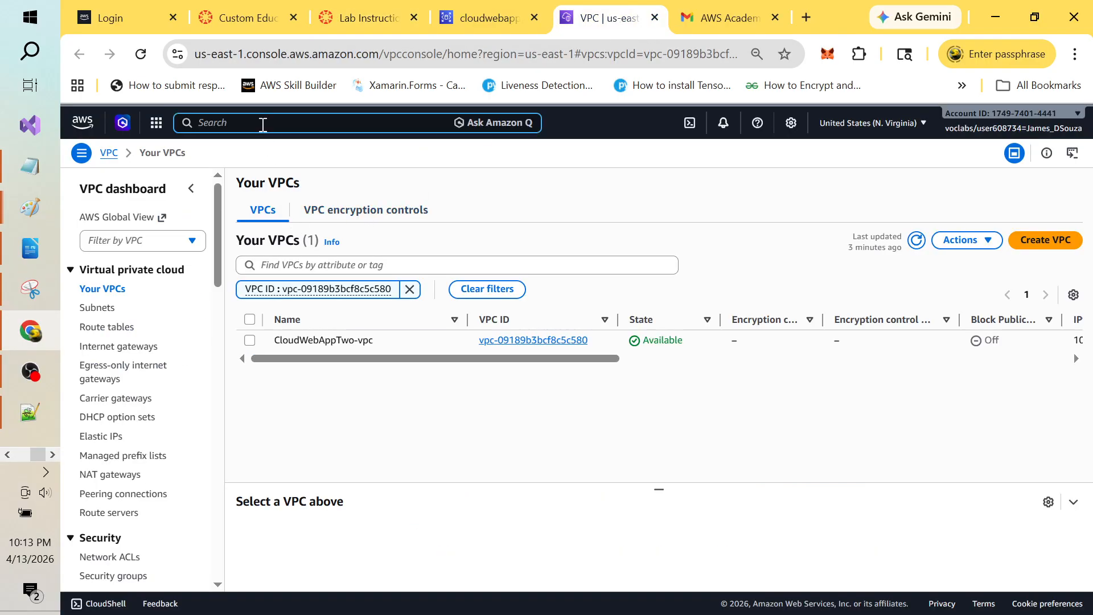
{"action": "type", "text": "rds"}
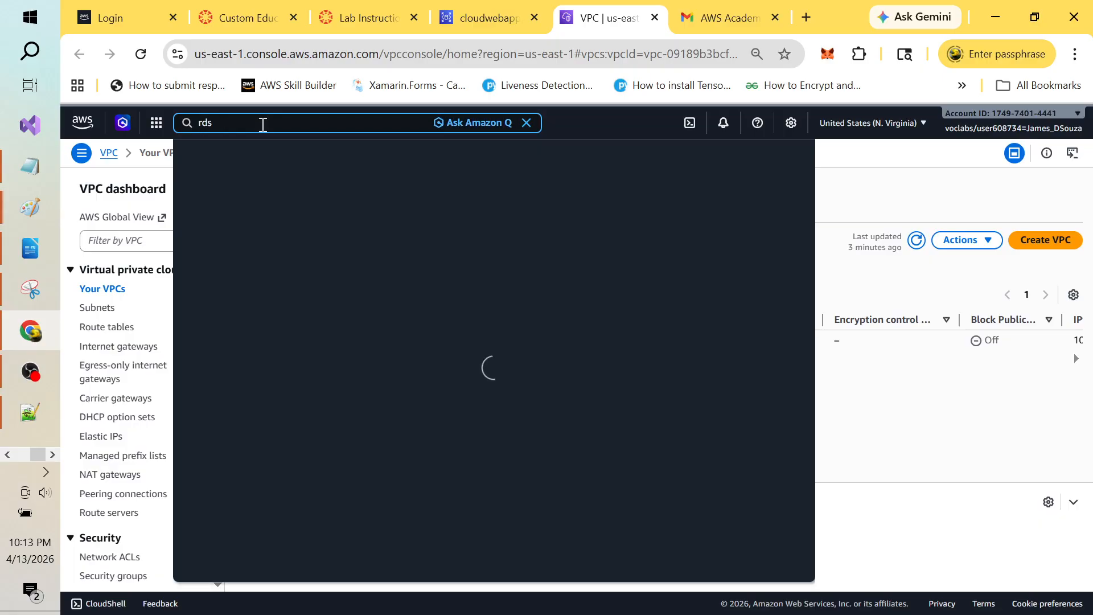
{"action": "left_click", "coordinate": [447, 204]}
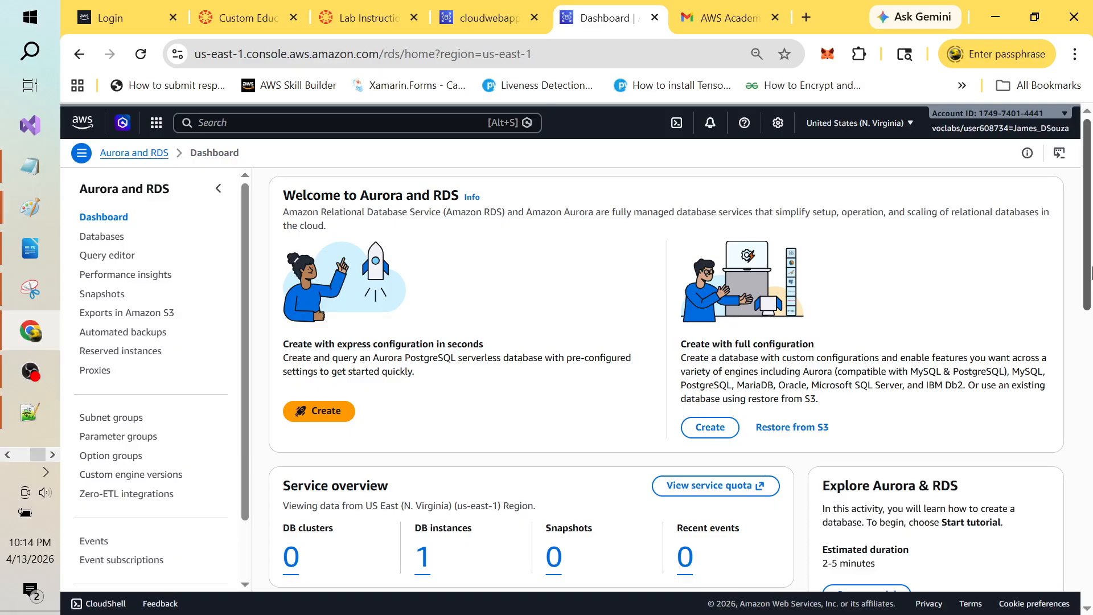
{"action": "mouse_move", "coordinate": [1089, 271]}
{"action": "left_mouse_down"}
{"action": "mouse_move", "coordinate": [1088, 325]}
{"action": "mouse_move", "coordinate": [1092, 304]}
{"action": "left_mouse_up"}
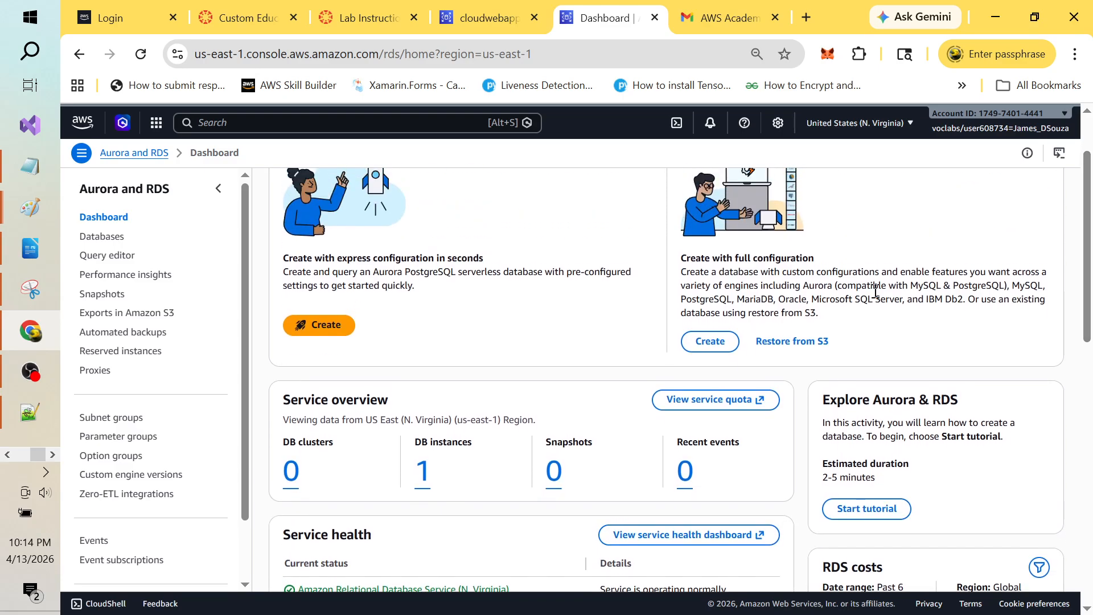
Step: Start a full-configuration Create database form with MySQL as the engine
{"action": "left_click", "coordinate": [716, 343]}
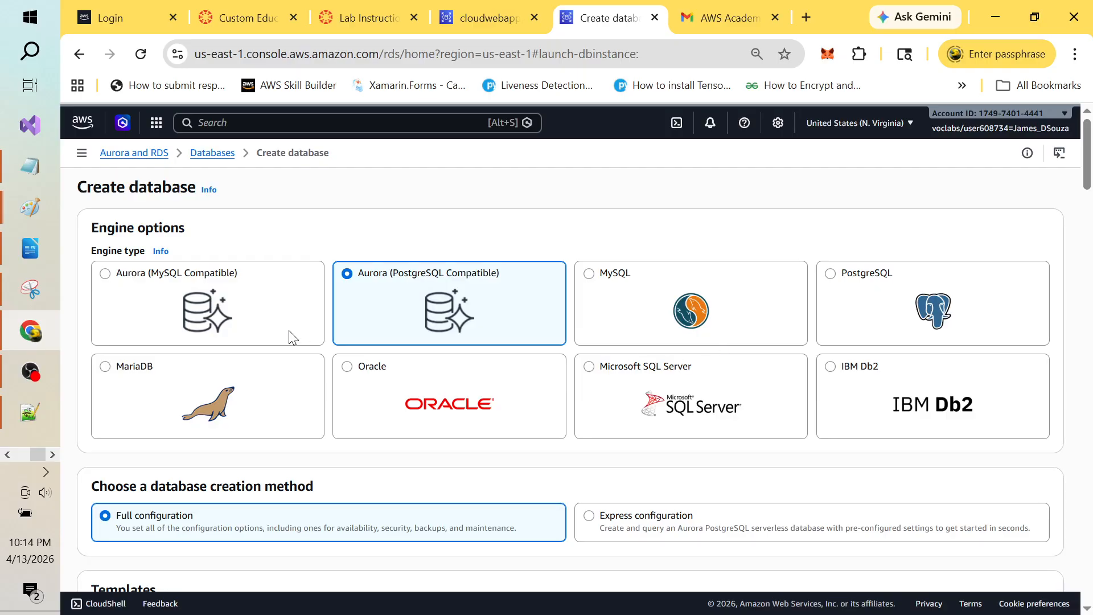
{"action": "left_click", "coordinate": [592, 279]}
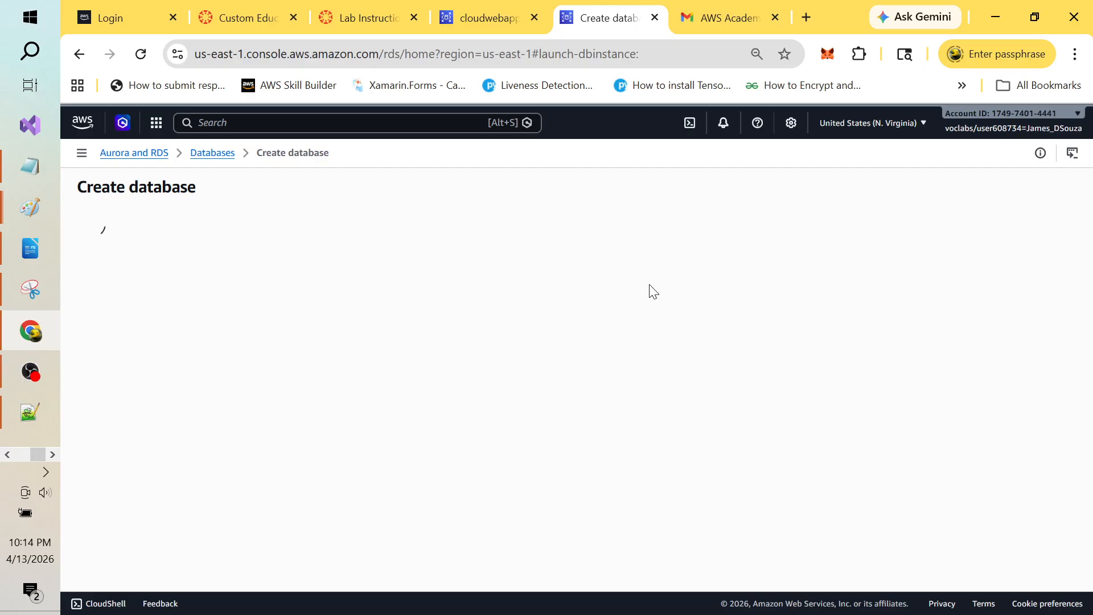
{"action": "key", "text": "alt+Tab"}
{"action": "key", "text": "alt+Tab"}
{"action": "key", "text": "alt+Tab"}
{"action": "key", "text": "alt+Tab"}
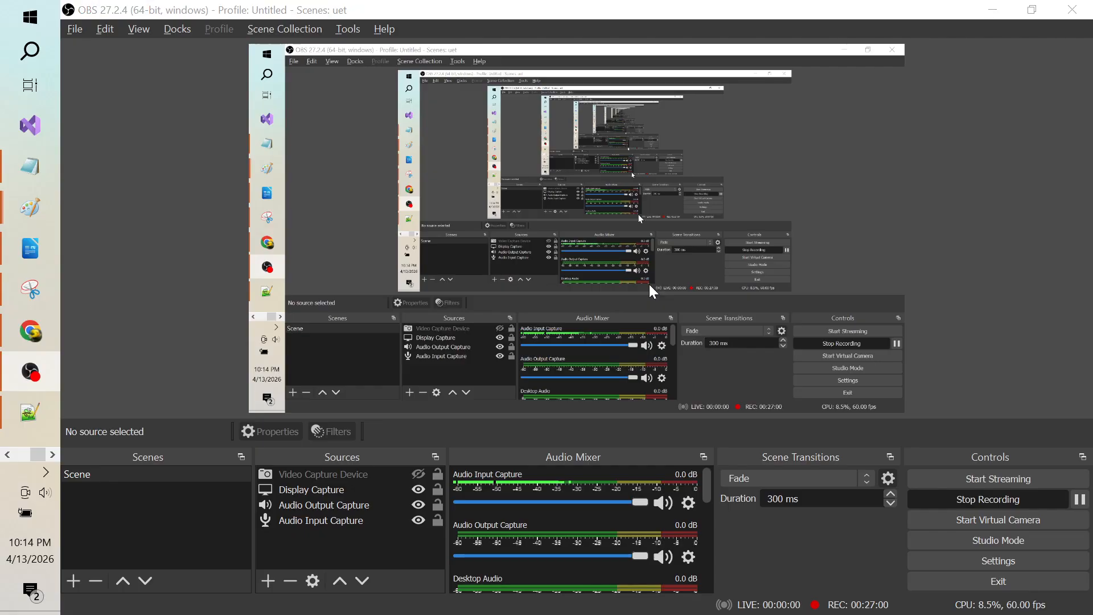
{"action": "key", "text": "alt+Tab"}
{"action": "key", "text": "alt+Tab"}
{"action": "key", "text": "alt+Tab"}
{"action": "key", "text": "alt+Tab"}
{"action": "key", "text": "alt+Tab"}
{"action": "key", "text": "alt+Tab"}
{"action": "key", "text": "alt+Tab"}
{"action": "key", "text": "alt+Tab"}
{"action": "key", "text": "alt+Tab"}
{"action": "key", "text": "alt+Tab"}
{"action": "key", "text": "alt+Tab"}
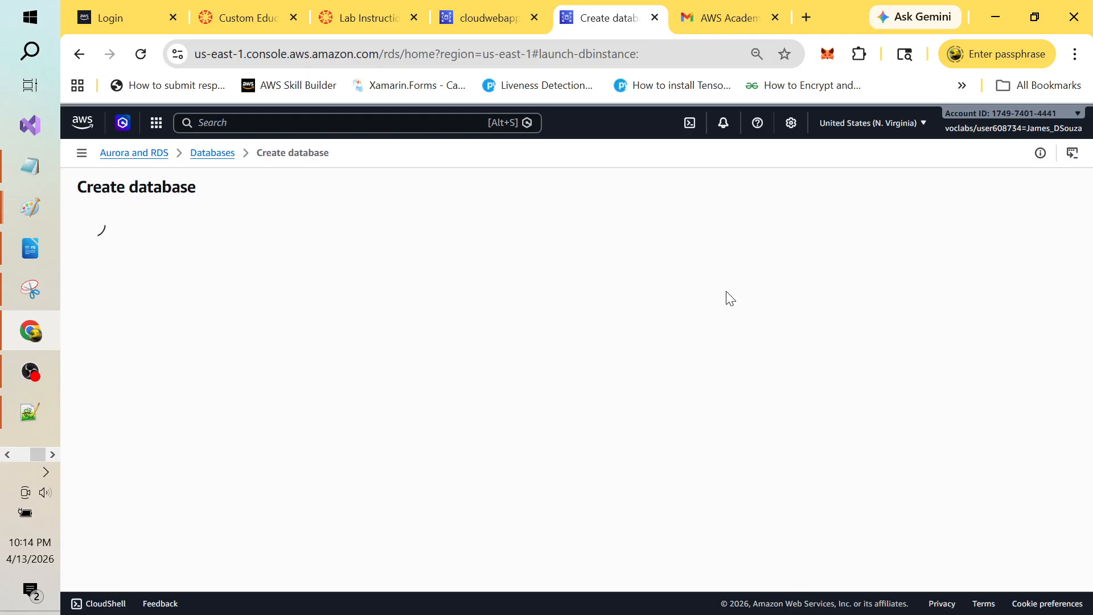
{"action": "key", "text": "alt+Tab"}
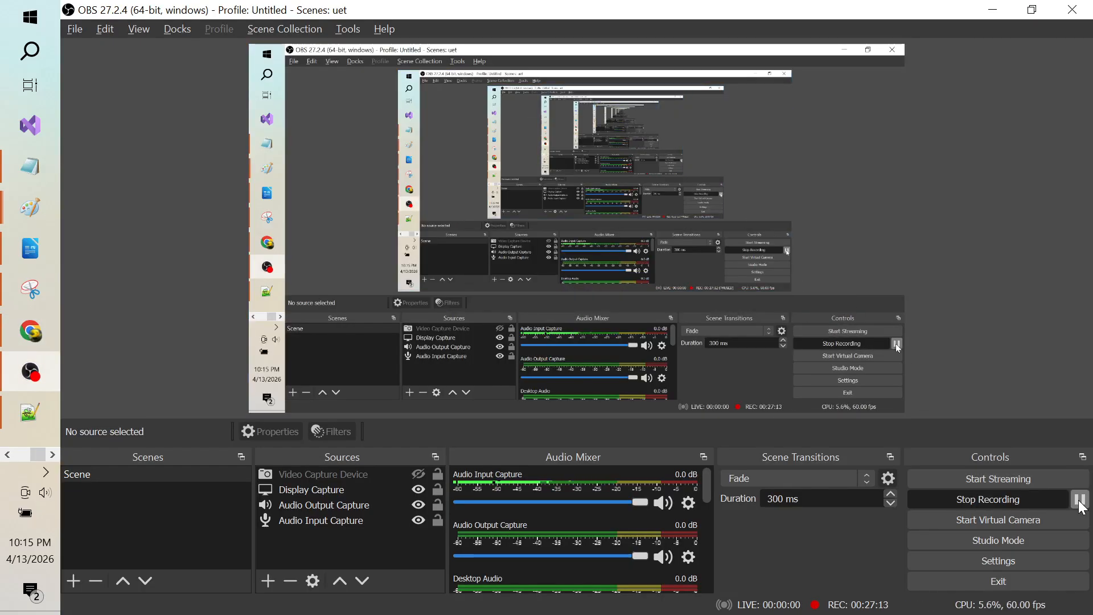
{"action": "key", "text": "alt+Tab"}
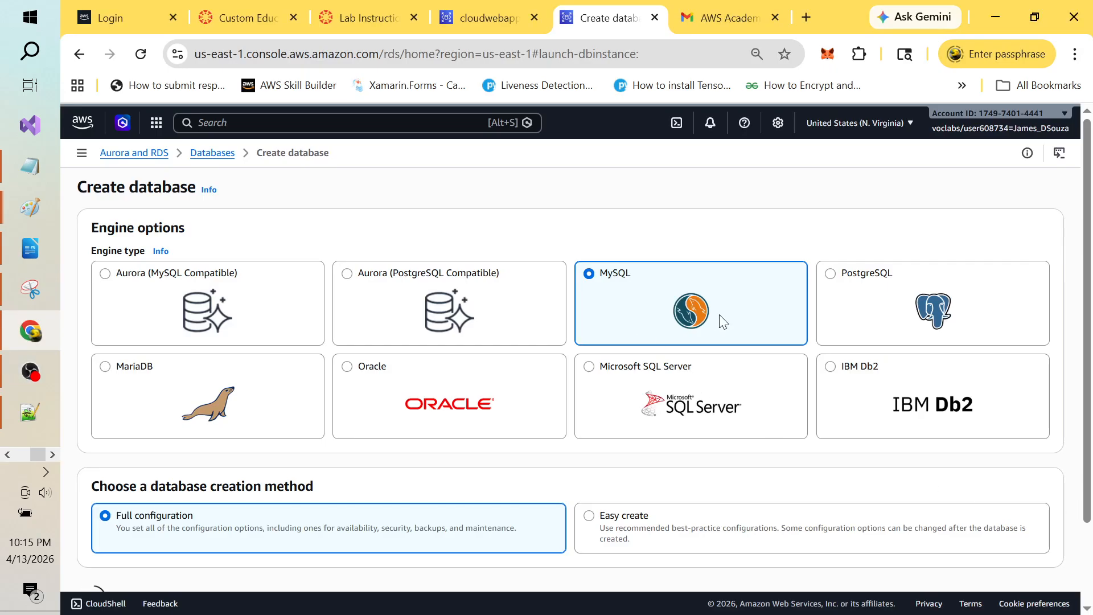
Step: Replace the Production template with Dev/Test in the Templates section
{"action": "scroll", "coordinate": [1091, 266], "scroll_direction": "down", "scroll_amount": 2}
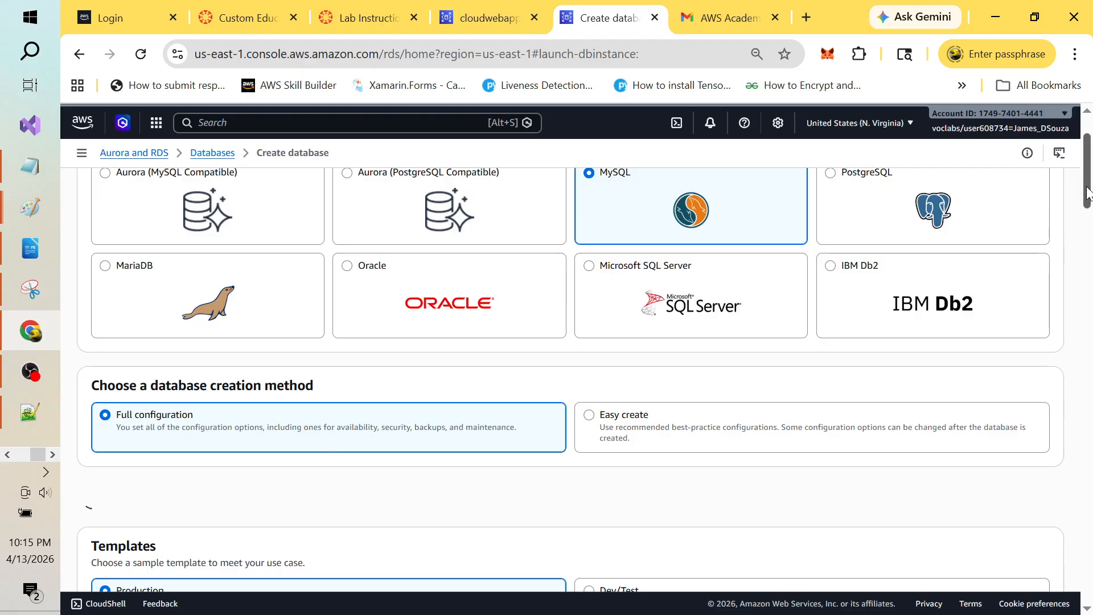
{"action": "mouse_move", "coordinate": [1086, 188]}
{"action": "left_mouse_down"}
{"action": "mouse_move", "coordinate": [1086, 176]}
{"action": "mouse_move", "coordinate": [1088, 223]}
{"action": "mouse_move", "coordinate": [1089, 203]}
{"action": "left_mouse_up"}
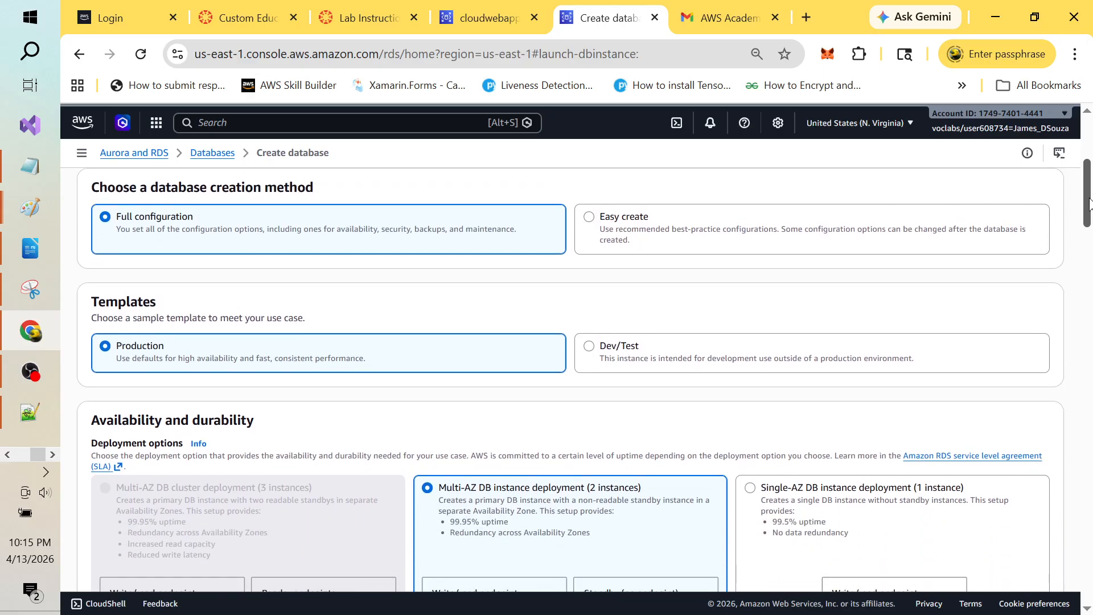
{"action": "left_click", "coordinate": [591, 348]}
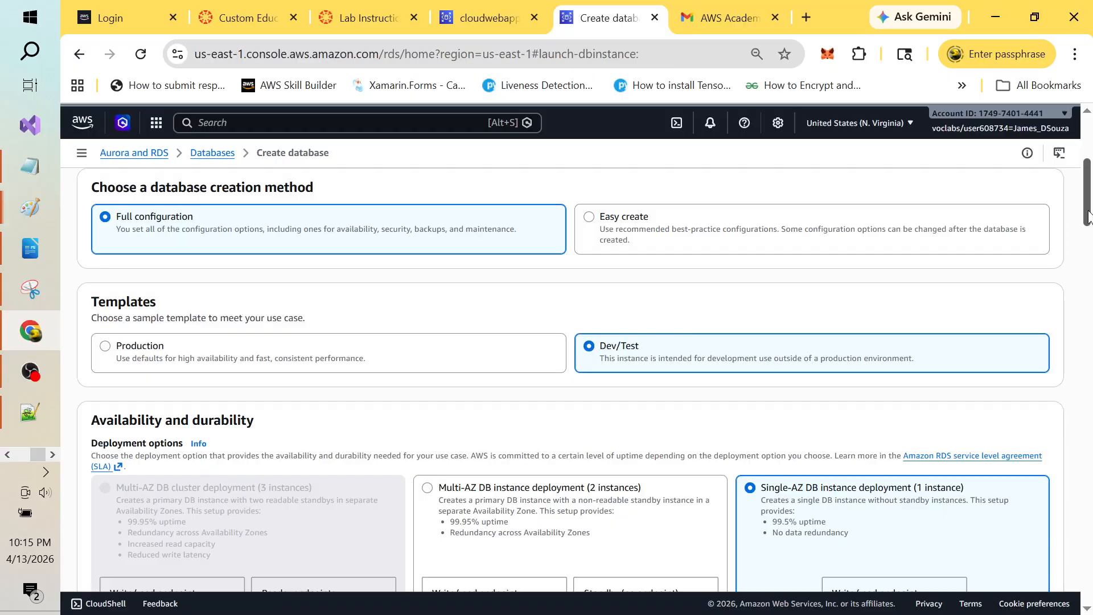
{"action": "left_click_drag", "start_coordinate": [1089, 215], "coordinate": [1090, 249]}
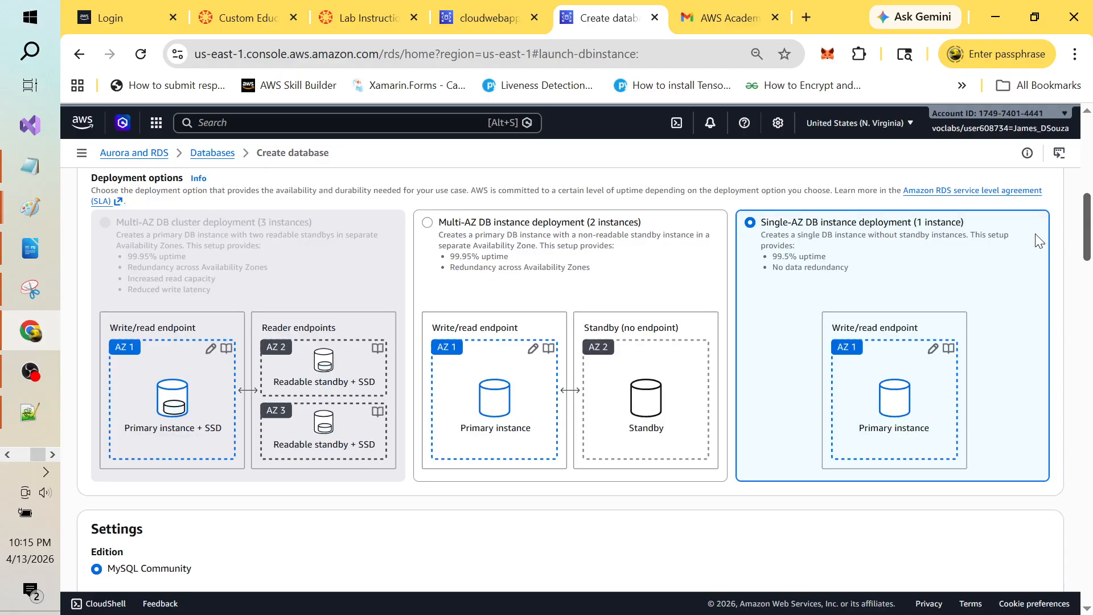
Step: Choose Multi-AZ DB instance deployment and keep engine version MySQL 8.4.8
{"action": "left_click", "coordinate": [427, 226]}
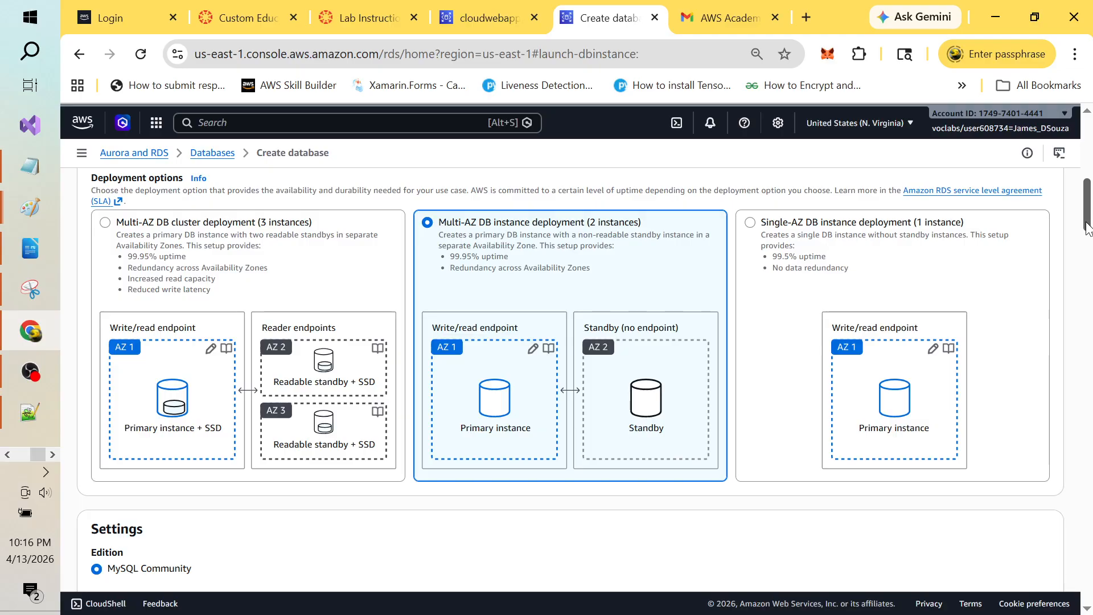
{"action": "scroll", "coordinate": [1087, 228], "scroll_direction": "down", "scroll_amount": 2}
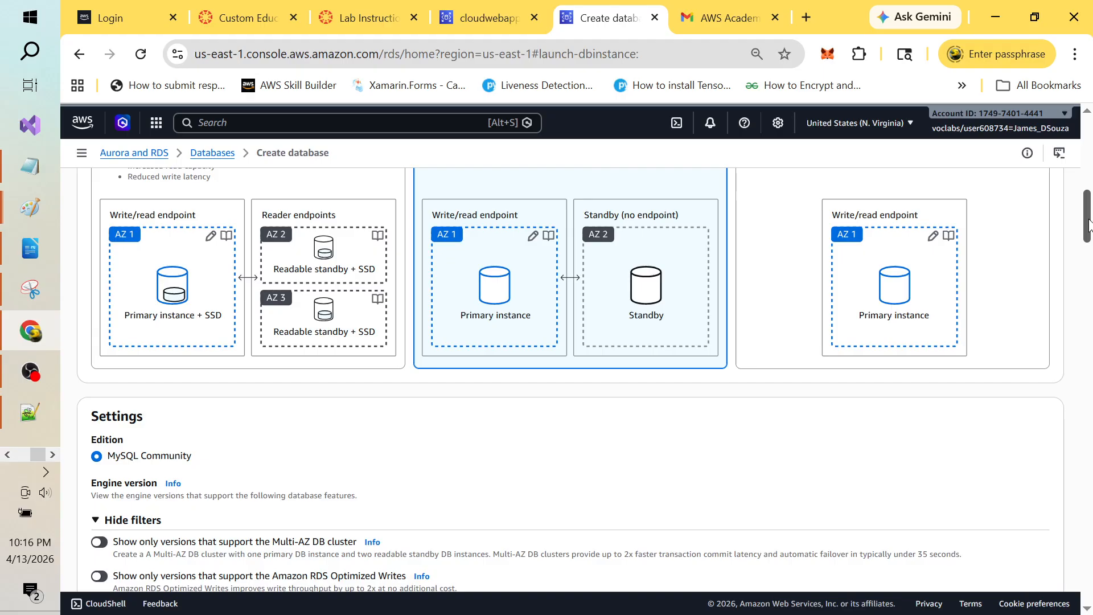
{"action": "scroll", "coordinate": [1088, 224], "scroll_direction": "down", "scroll_amount": 3}
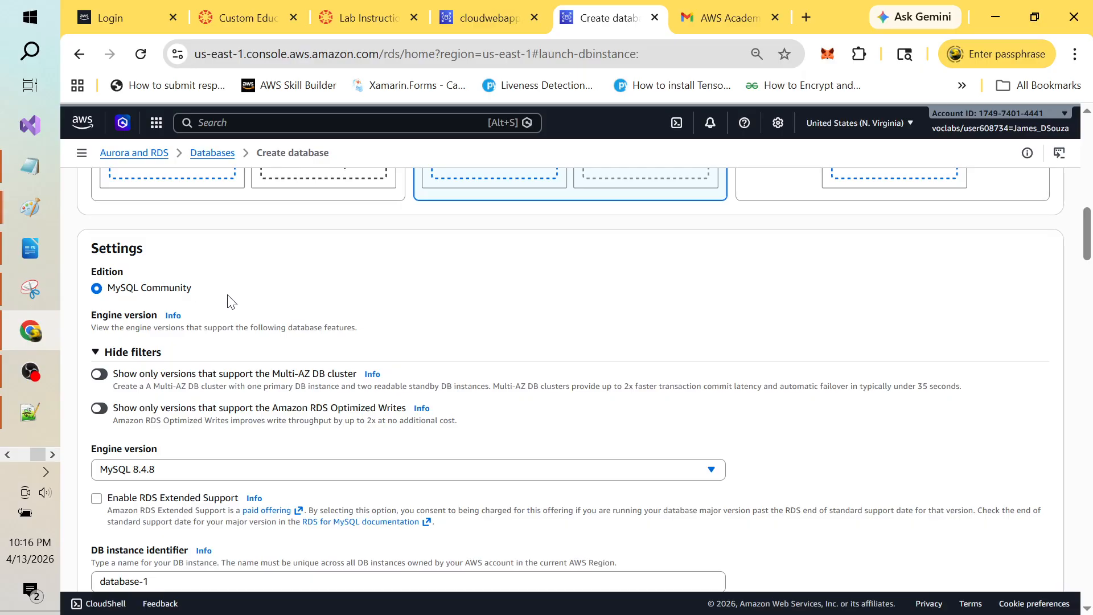
{"action": "left_click", "coordinate": [715, 478]}
{"action": "left_click", "coordinate": [715, 478]}
Step: Rename the DB instance to CloudWebApp2database-1 and set master username nodeapp
{"action": "left_click_drag", "start_coordinate": [1085, 249], "coordinate": [1087, 283]}
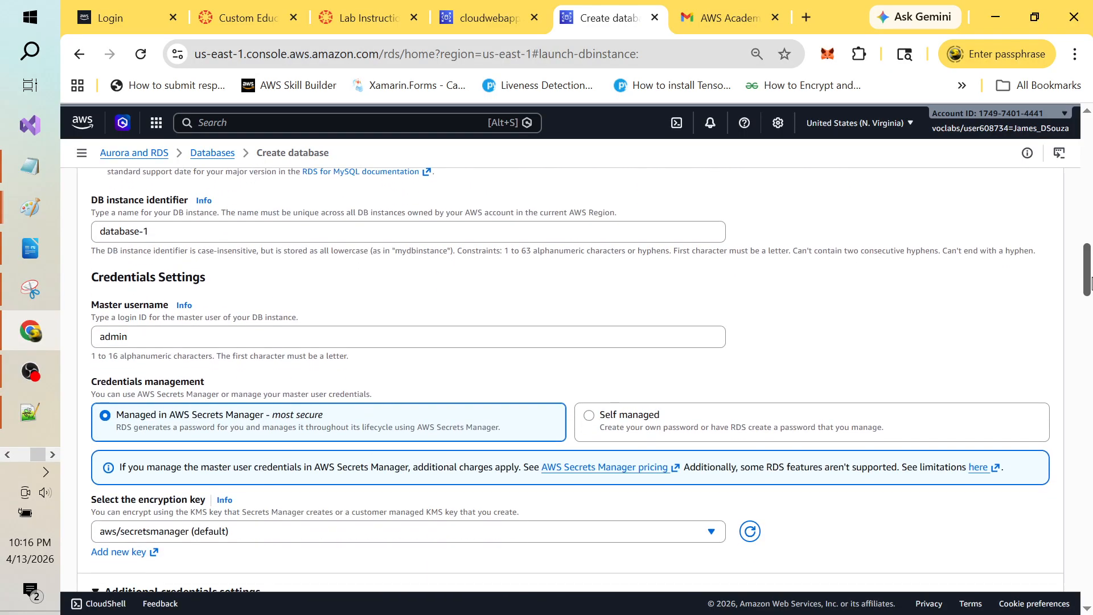
{"action": "left_click", "coordinate": [200, 228]}
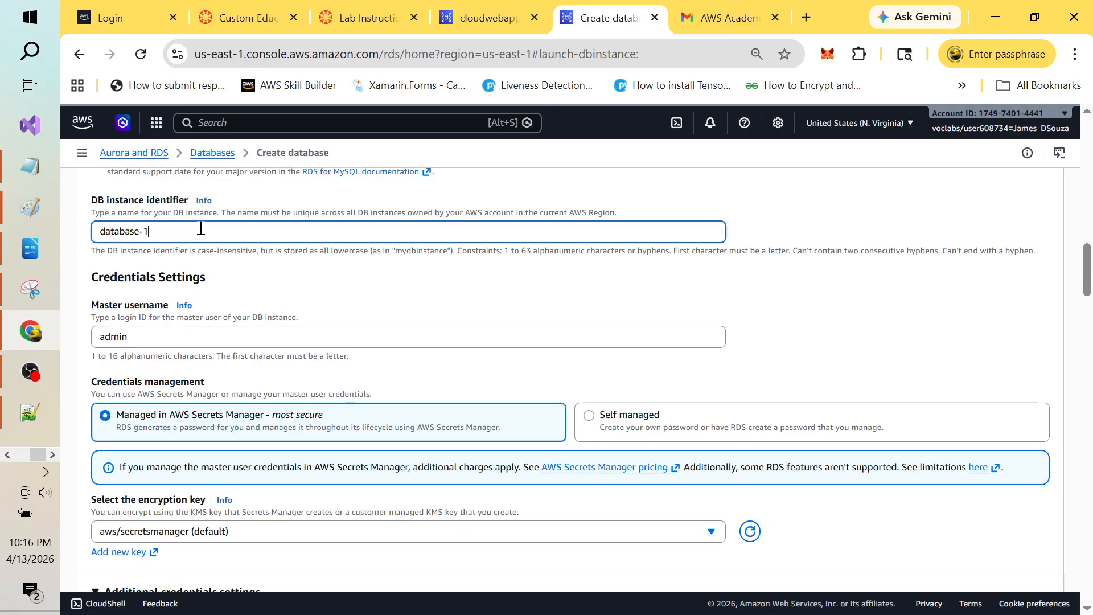
{"action": "key", "text": "Home"}
{"action": "type", "text": "CloudWeb"}
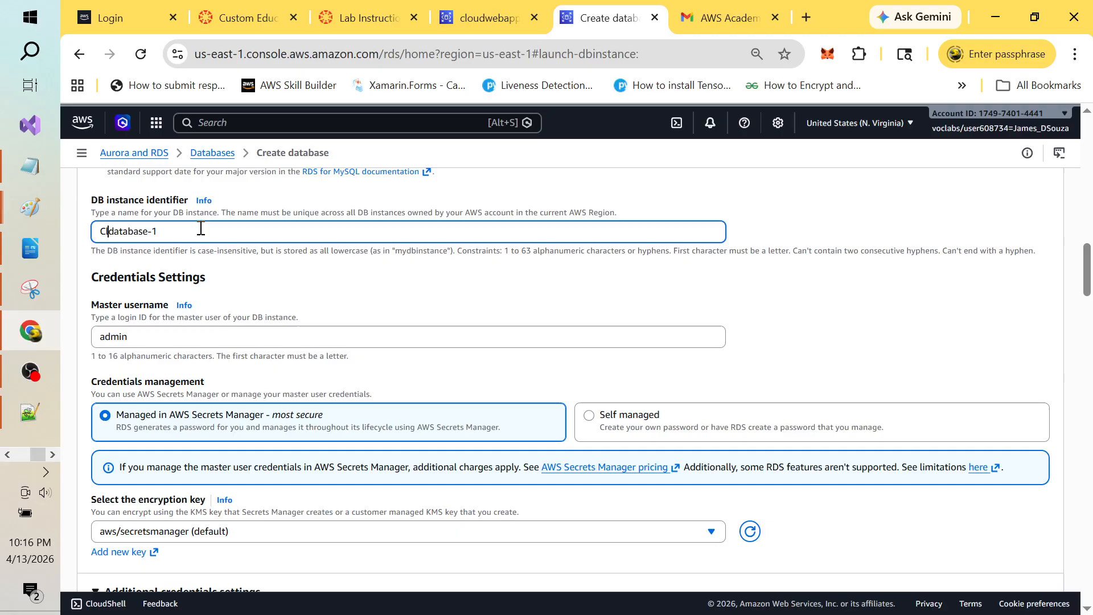
{"action": "type", "text": "App"}
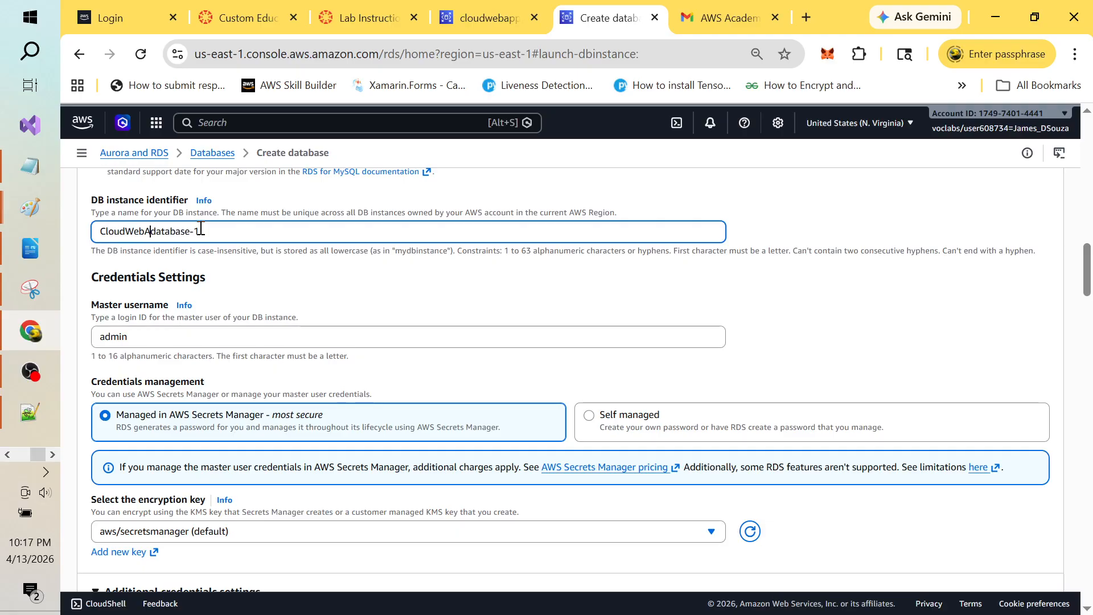
{"action": "type", "text": "2"}
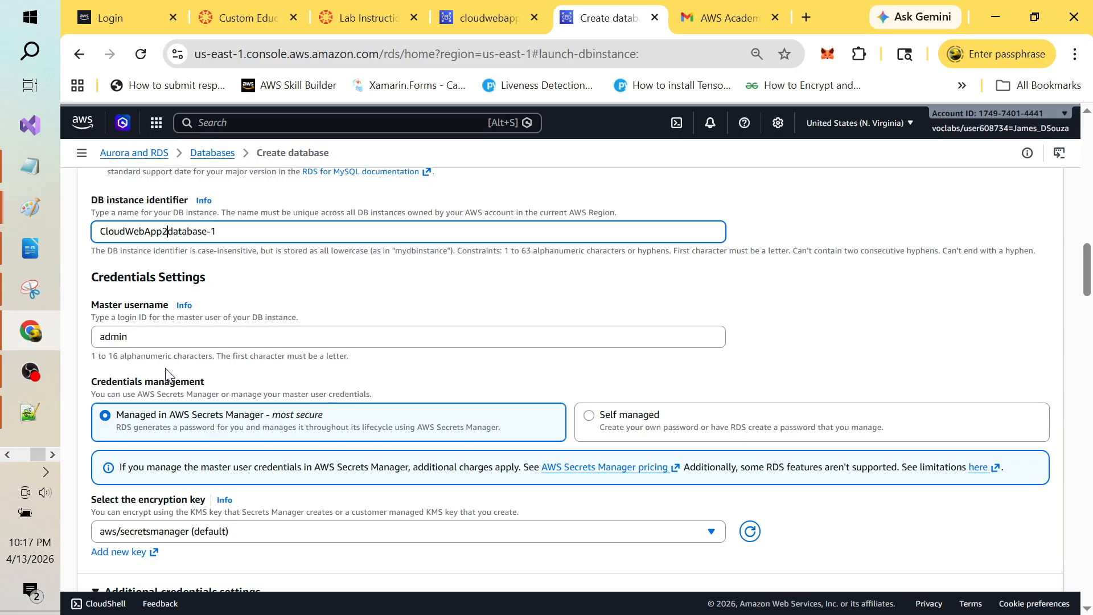
{"action": "left_click", "coordinate": [216, 337]}
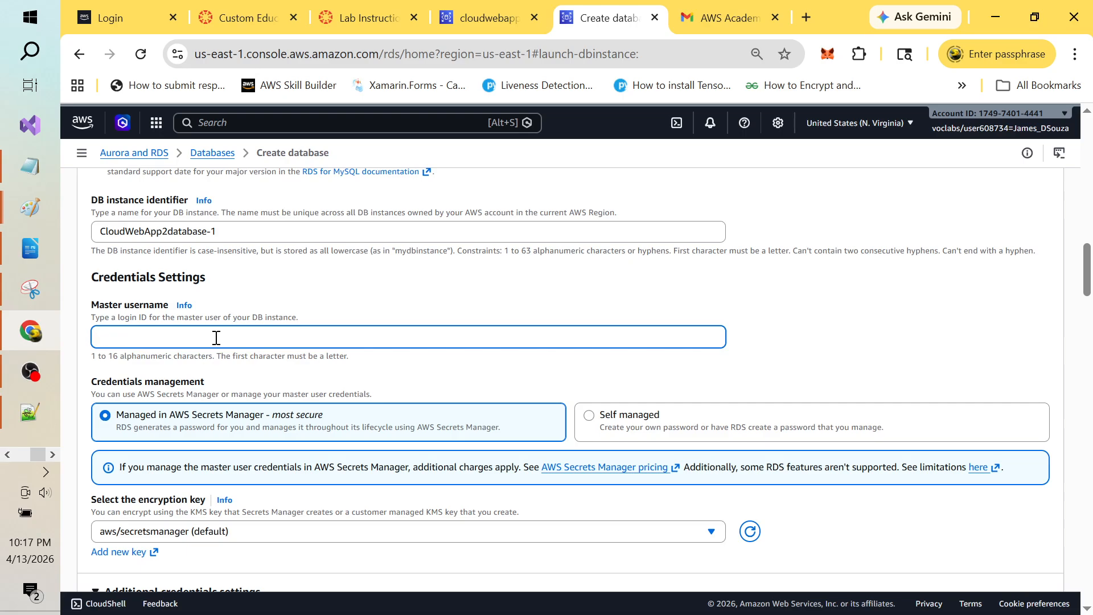
{"action": "type", "text": "nodeapp"}
Step: Use Self managed credentials and enter and confirm the master password from the setup script
{"action": "left_click", "coordinate": [593, 424]}
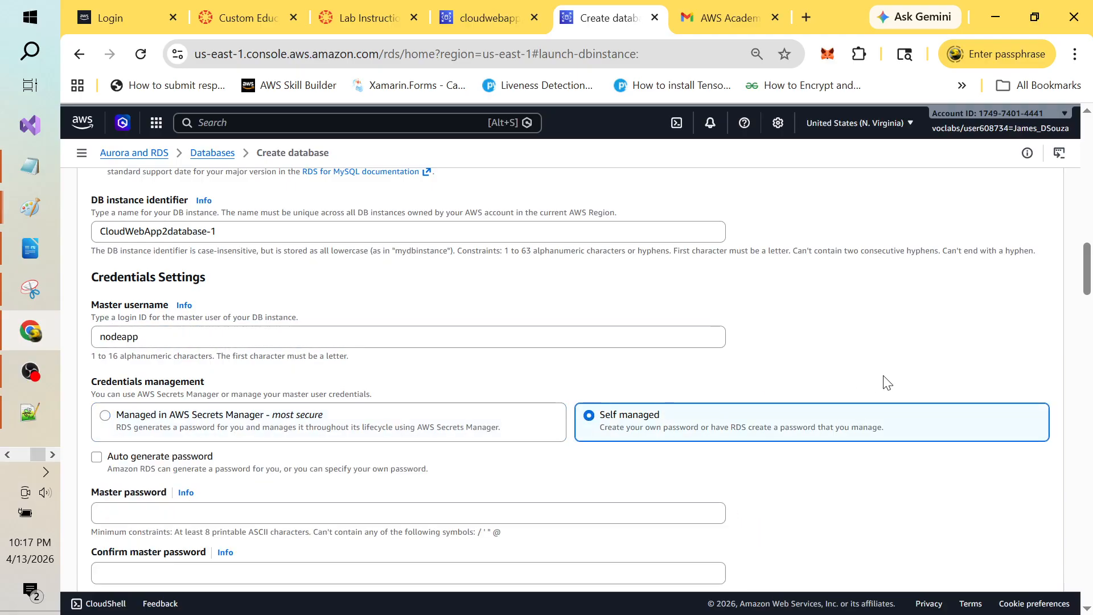
{"action": "left_click_drag", "start_coordinate": [1087, 271], "coordinate": [1087, 285]}
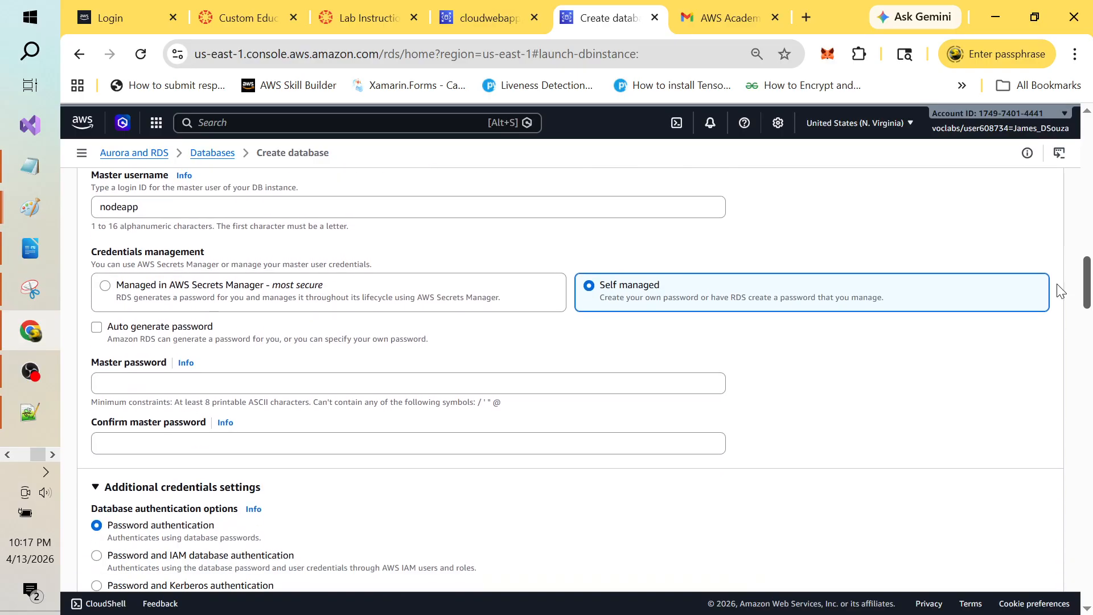
{"action": "left_click", "coordinate": [167, 386]}
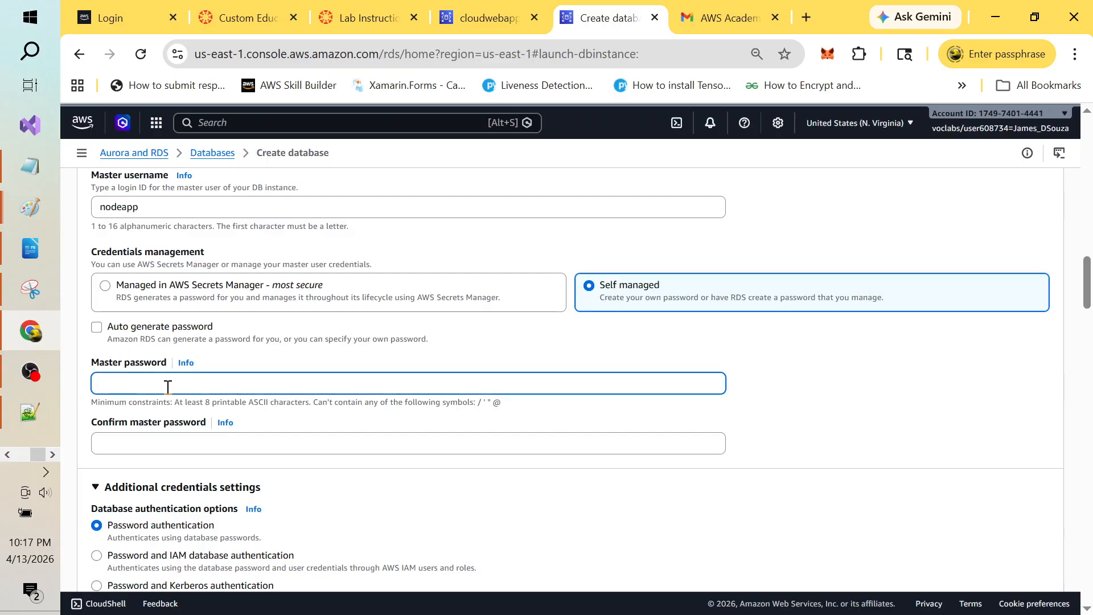
{"action": "type", "text": "••••••••"}
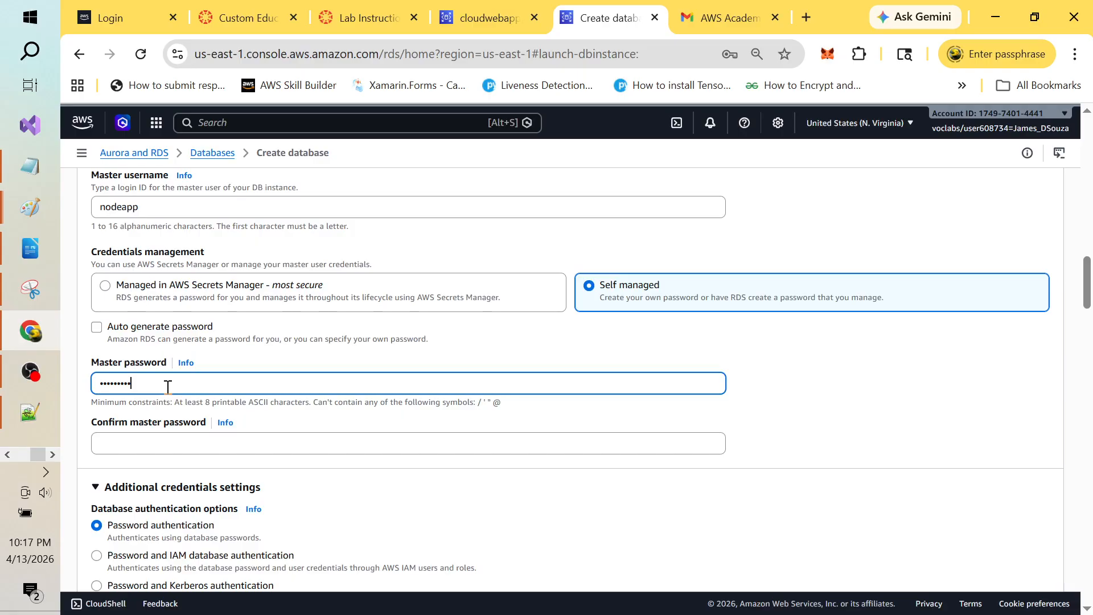
{"action": "key", "text": "alt+Tab"}
{"action": "key", "text": "alt+Tab"}
{"action": "key", "text": "alt+Tab"}
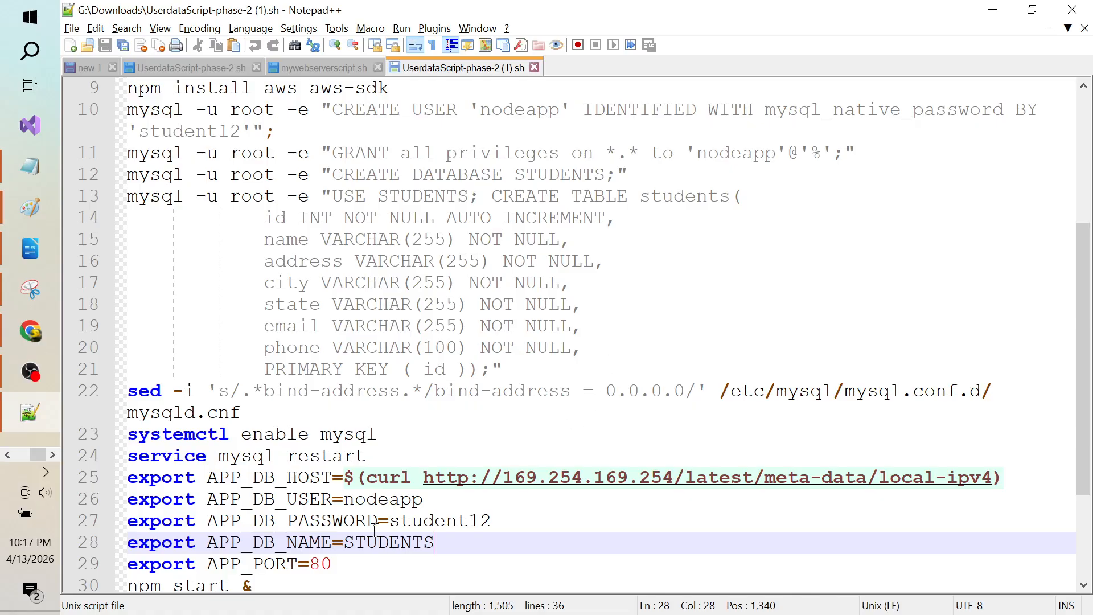
{"action": "double_click", "coordinate": [440, 518]}
{"action": "key", "text": "alt+Tab"}
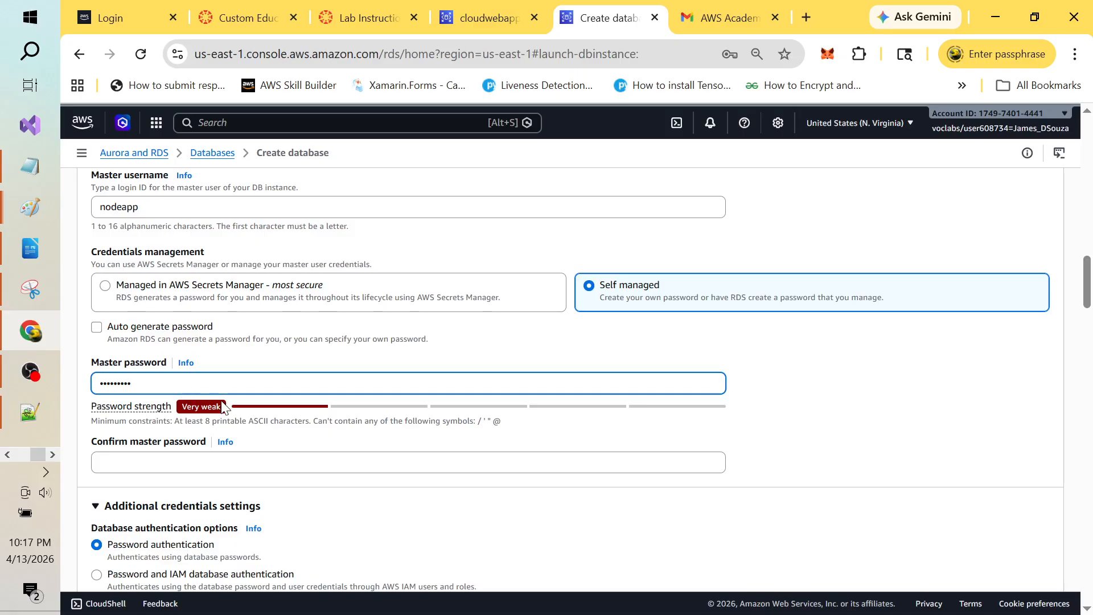
{"action": "left_click", "coordinate": [168, 461]}
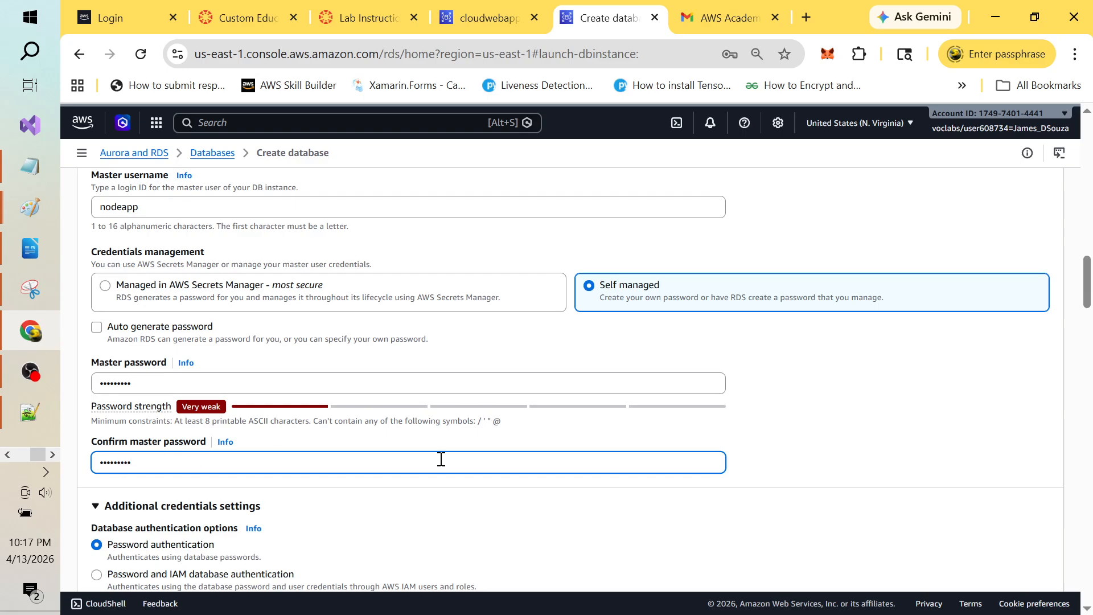
{"action": "left_click", "coordinate": [855, 430]}
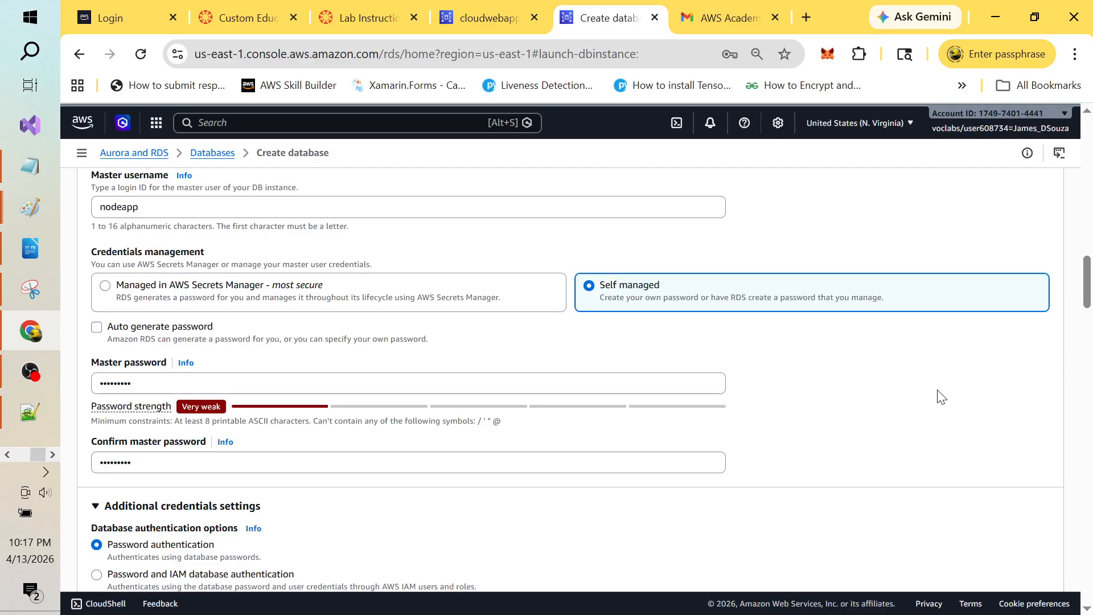
{"action": "left_click_drag", "start_coordinate": [1087, 266], "coordinate": [1088, 292]}
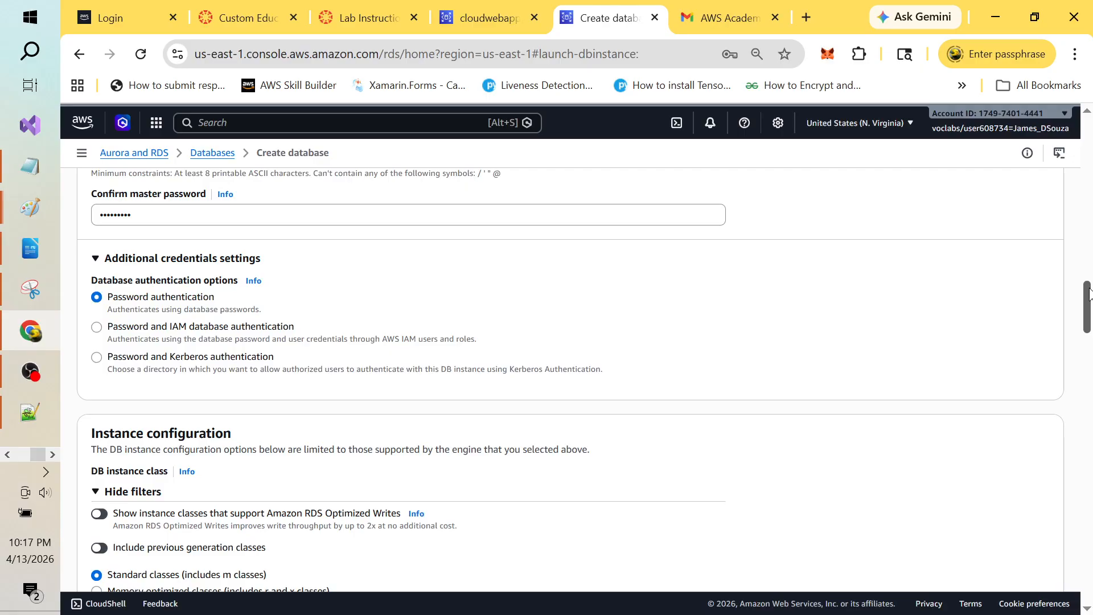
Step: Browse the Instance type class list without choosing one, then bring up the user-data script
{"action": "left_click_drag", "start_coordinate": [1088, 292], "coordinate": [1088, 324]}
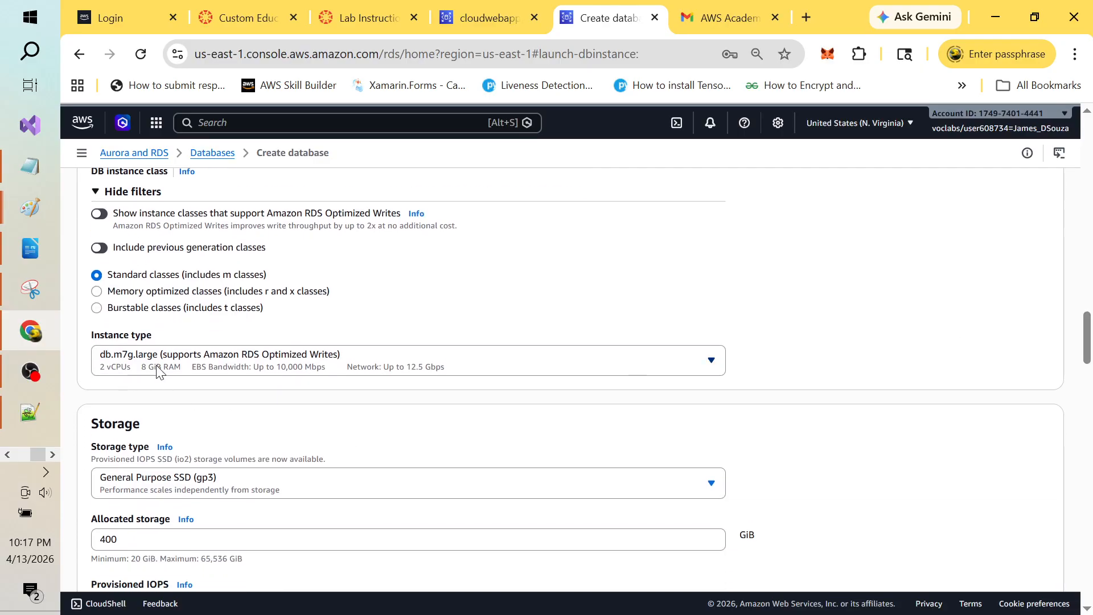
{"action": "left_click", "coordinate": [718, 365]}
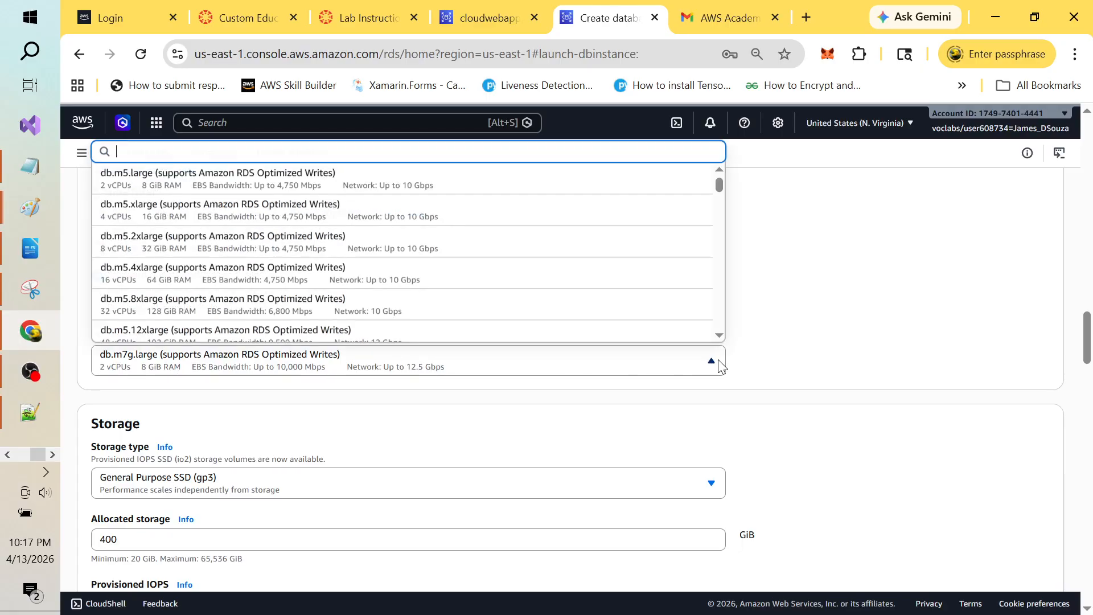
{"action": "left_click", "coordinate": [719, 364]}
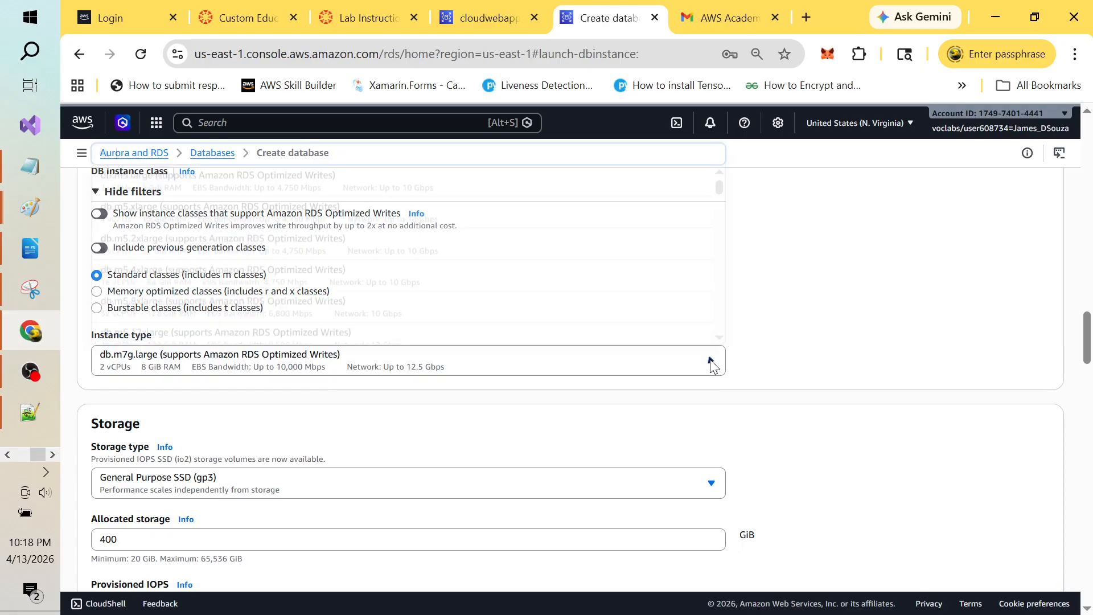
{"action": "left_click", "coordinate": [712, 365]}
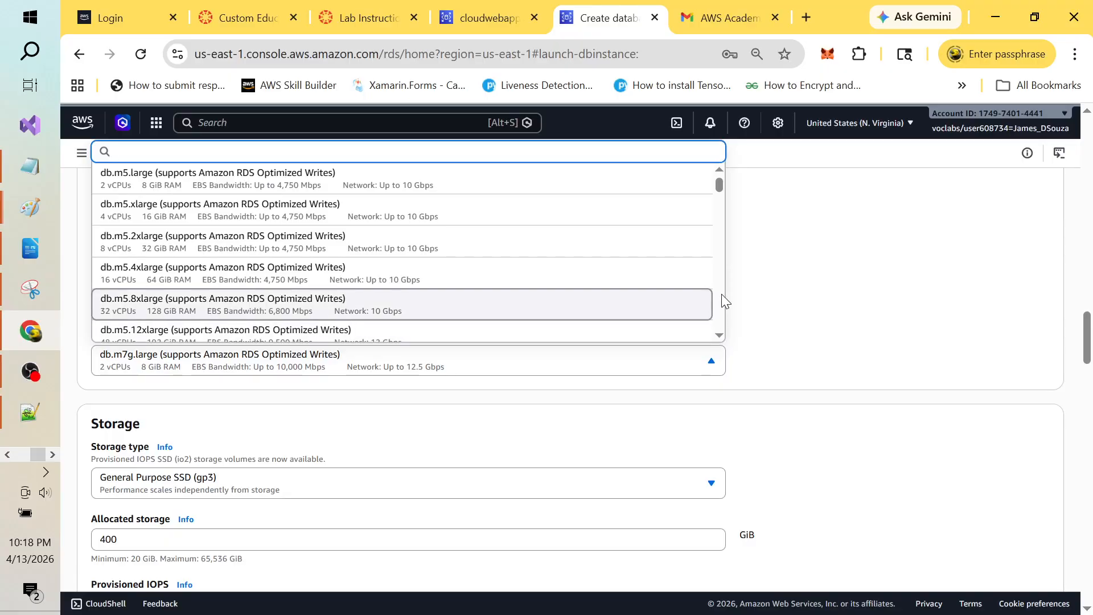
{"action": "scroll", "coordinate": [721, 294], "scroll_direction": "down", "scroll_amount": 5}
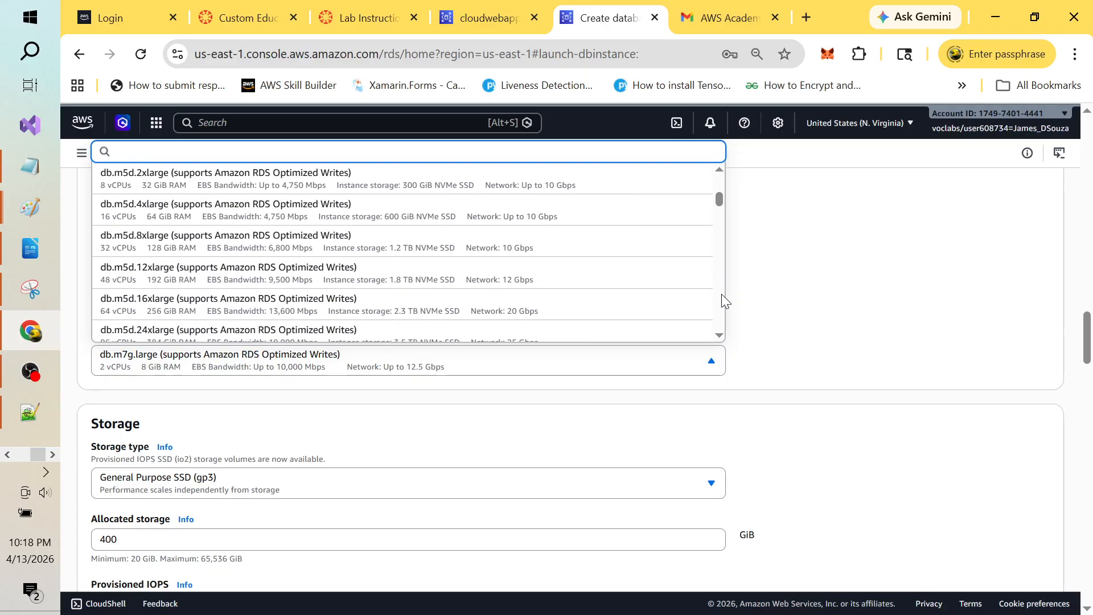
{"action": "key", "text": "alt+Tab"}
{"action": "key", "text": "alt+Tab"}
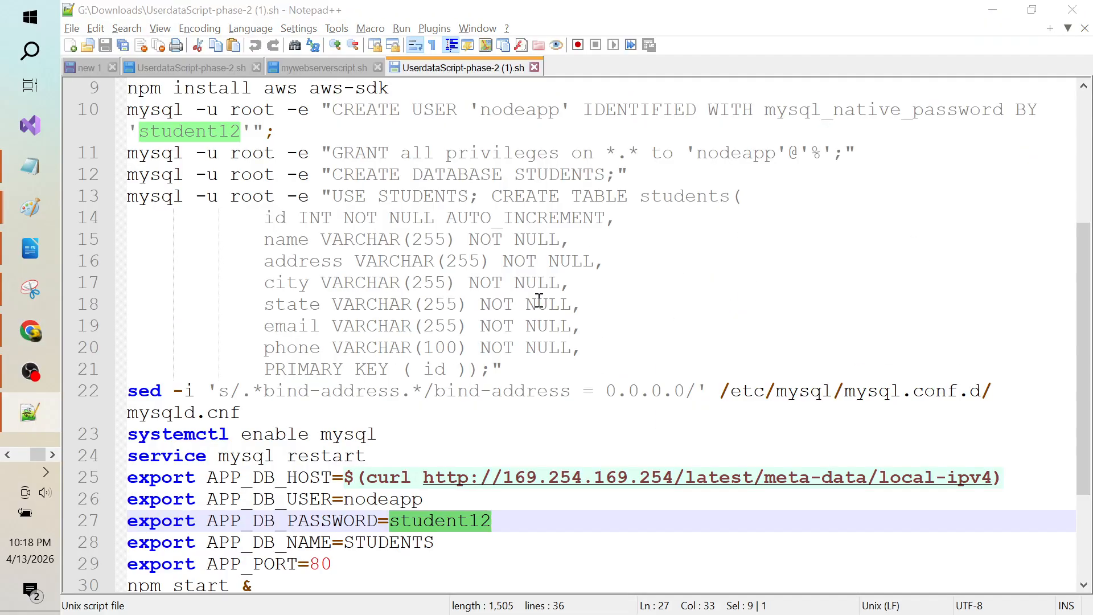
Step: Check the planned db.t3.micro instance class in the steps notes, then return to Chrome
{"action": "key", "text": "alt+Tab"}
{"action": "key", "text": "alt+Tab"}
{"action": "key", "text": "alt+Tab"}
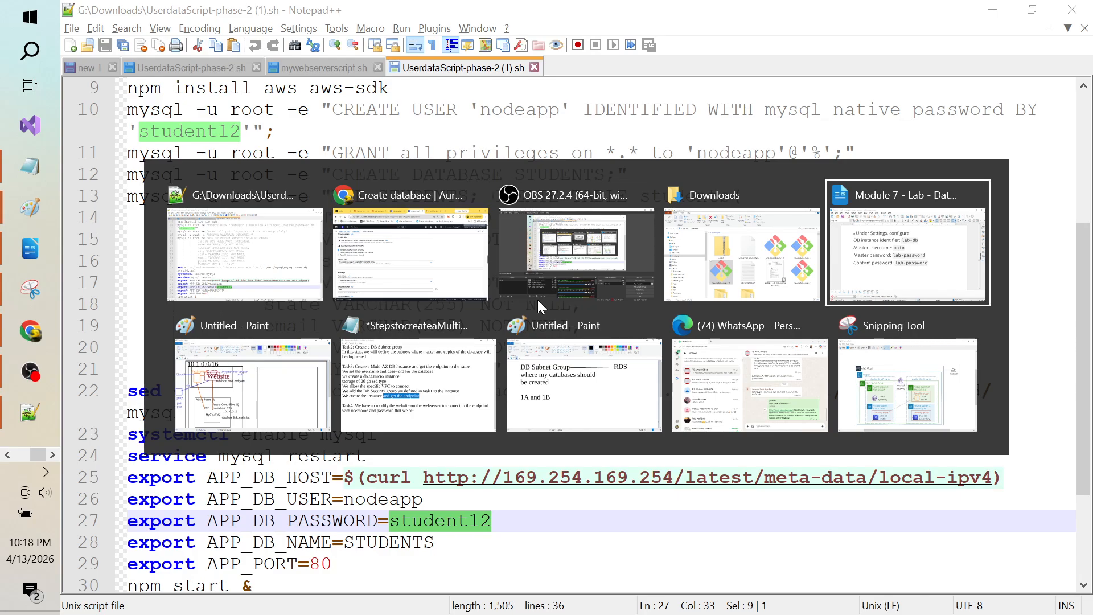
{"action": "key", "text": "alt+Tab"}
{"action": "key", "text": "alt+Tab"}
{"action": "key", "text": "alt+Tab"}
{"action": "key", "text": "alt+Tab"}
{"action": "key", "text": "alt+Tab"}
{"action": "key", "text": "alt+Tab"}
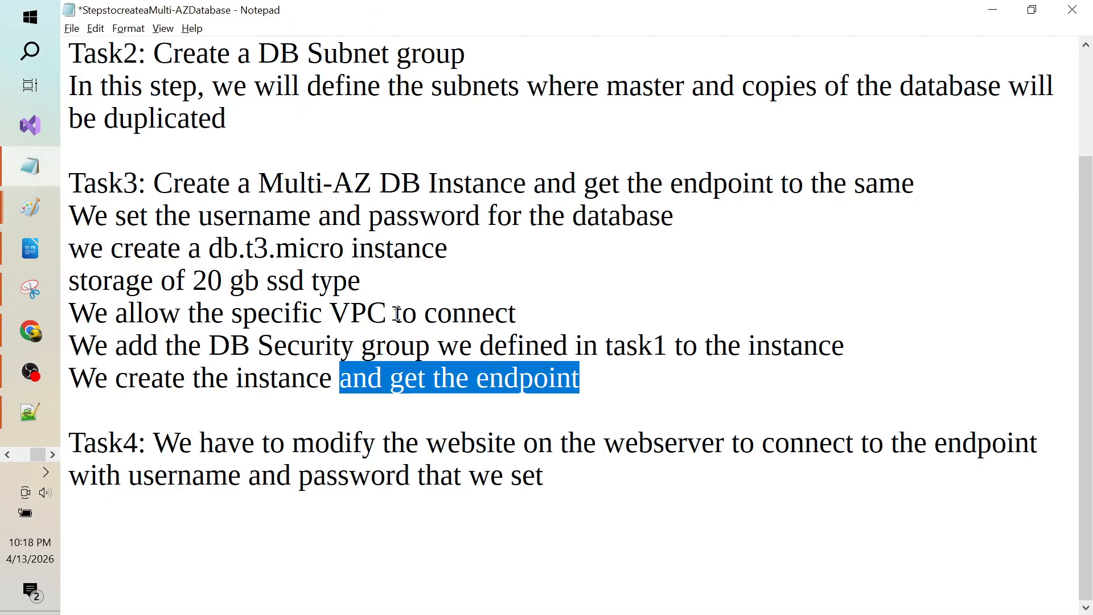
{"action": "left_click", "coordinate": [256, 248]}
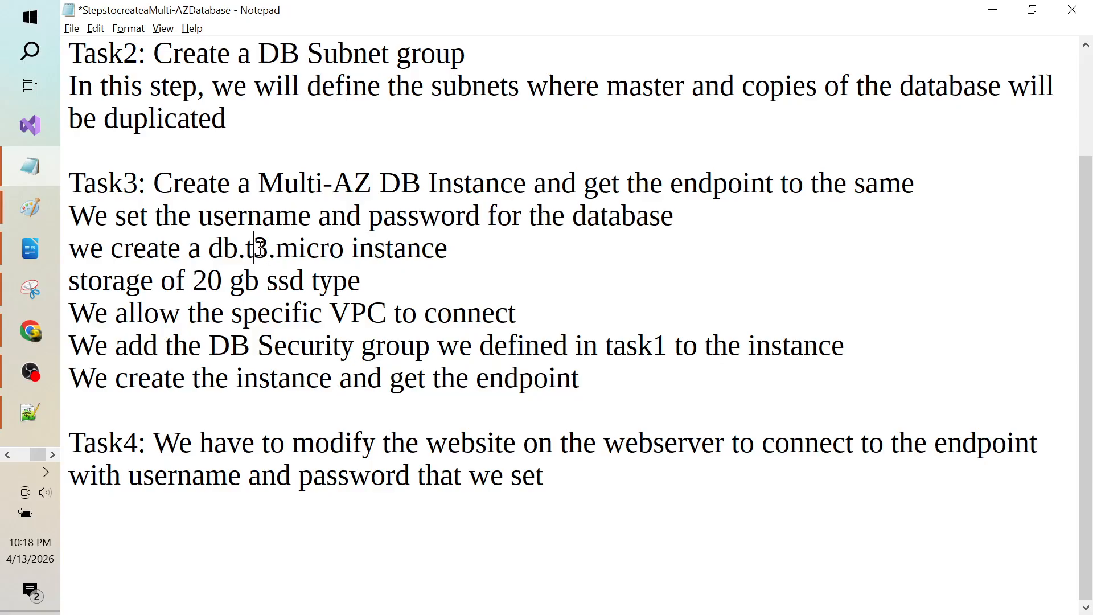
{"action": "key", "text": "alt+Tab"}
{"action": "key", "text": "alt+Tab"}
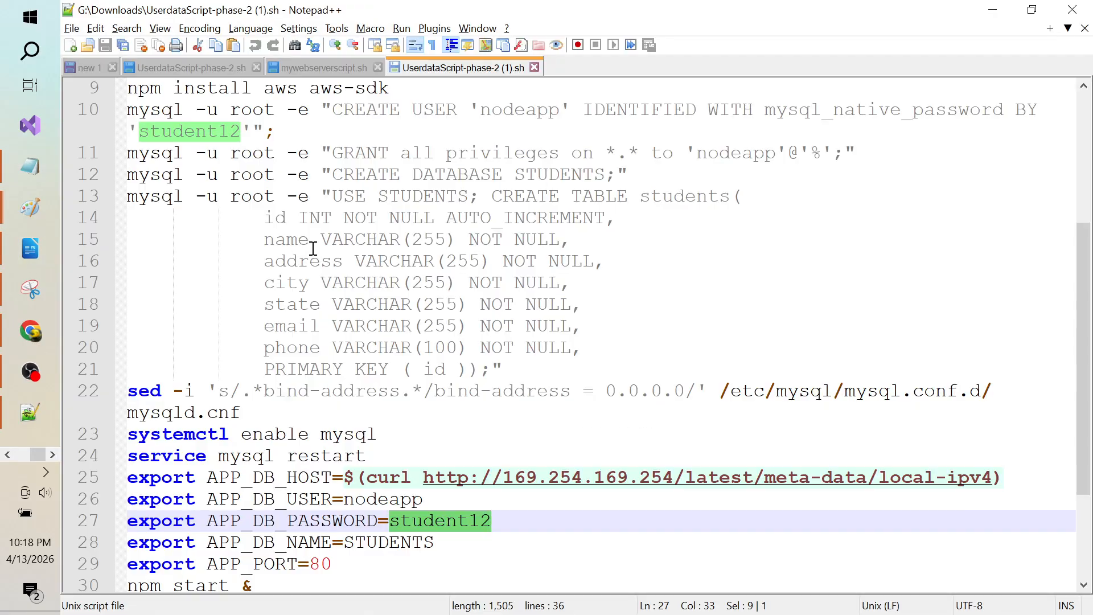
{"action": "key", "text": "alt+Tab"}
{"action": "key", "text": "alt+Tab"}
{"action": "key", "text": "alt+Tab"}
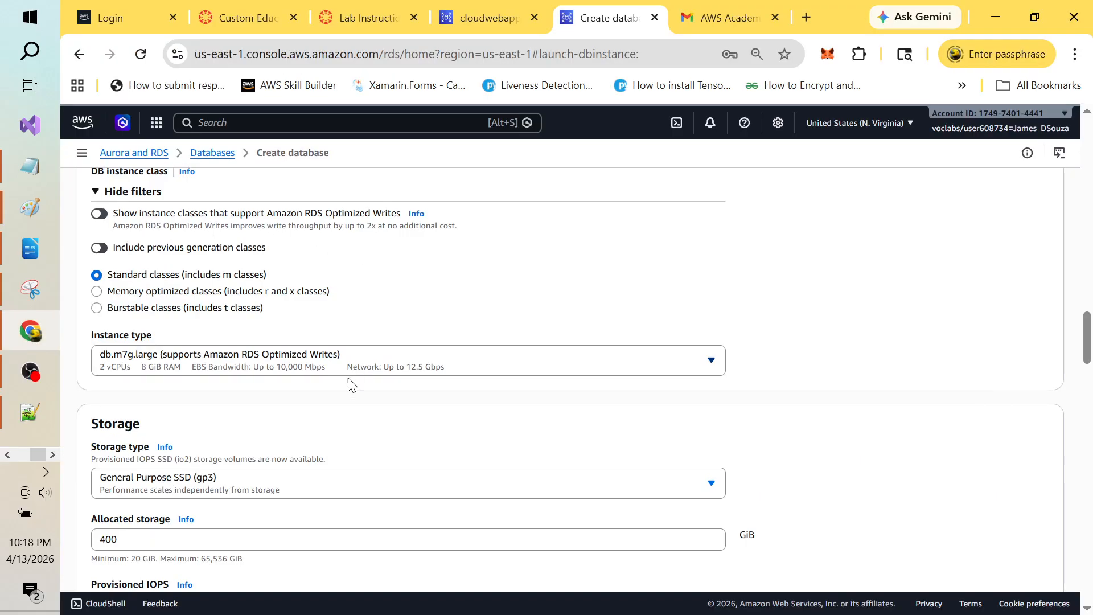
{"action": "left_click", "coordinate": [629, 365]}
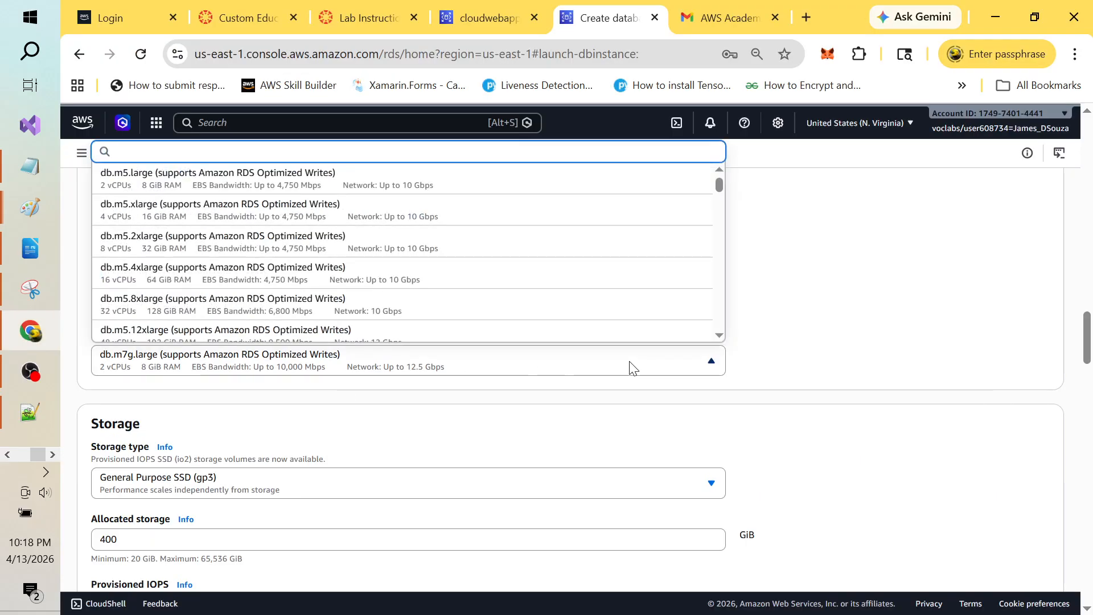
{"action": "scroll", "coordinate": [722, 299], "scroll_direction": "down", "scroll_amount": 10}
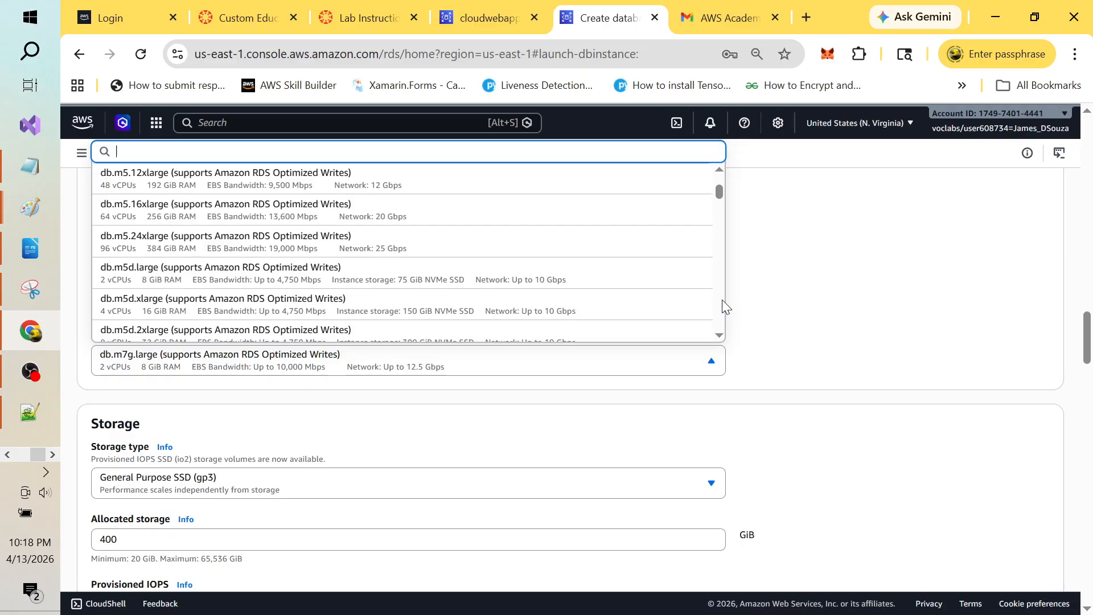
{"action": "scroll", "coordinate": [723, 306], "scroll_direction": "down", "scroll_amount": 3}
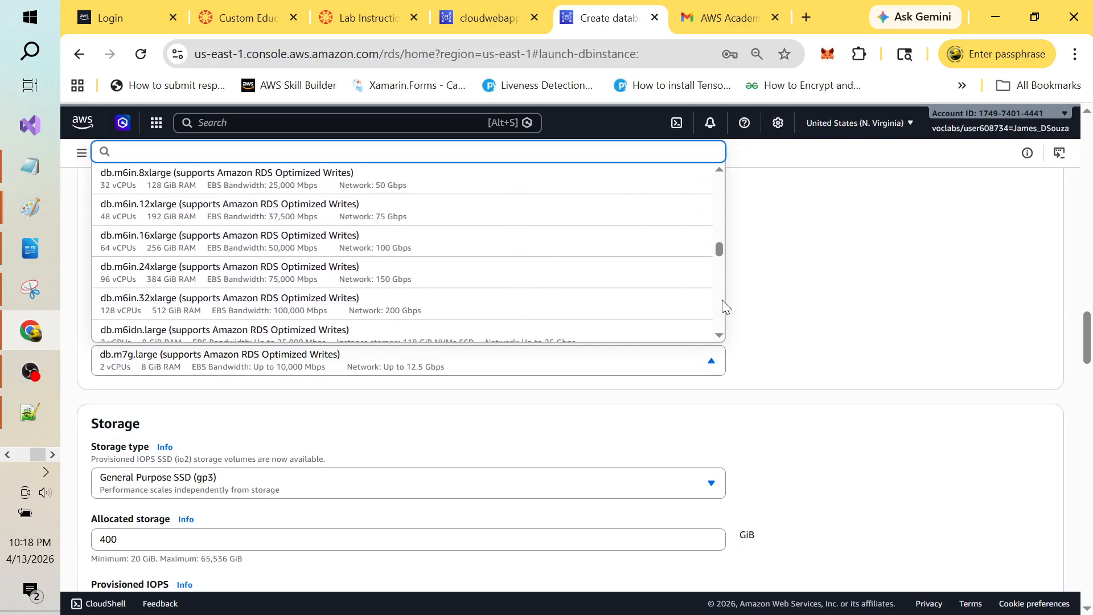
{"action": "type", "text": "db."}
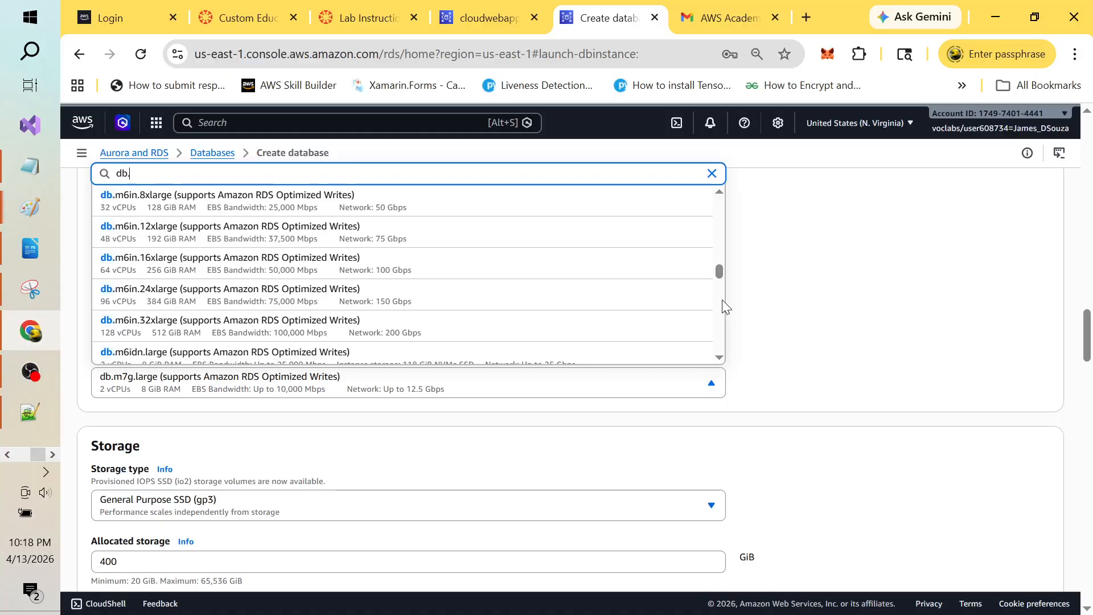
{"action": "type", "text": "t3"}
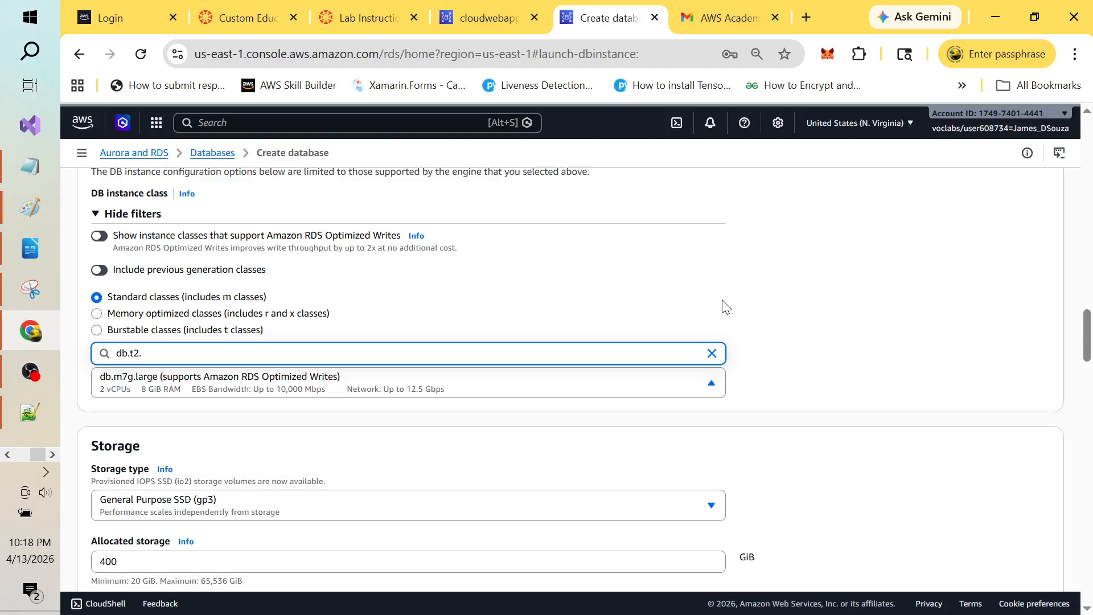
{"action": "key", "text": "BackSpace"}
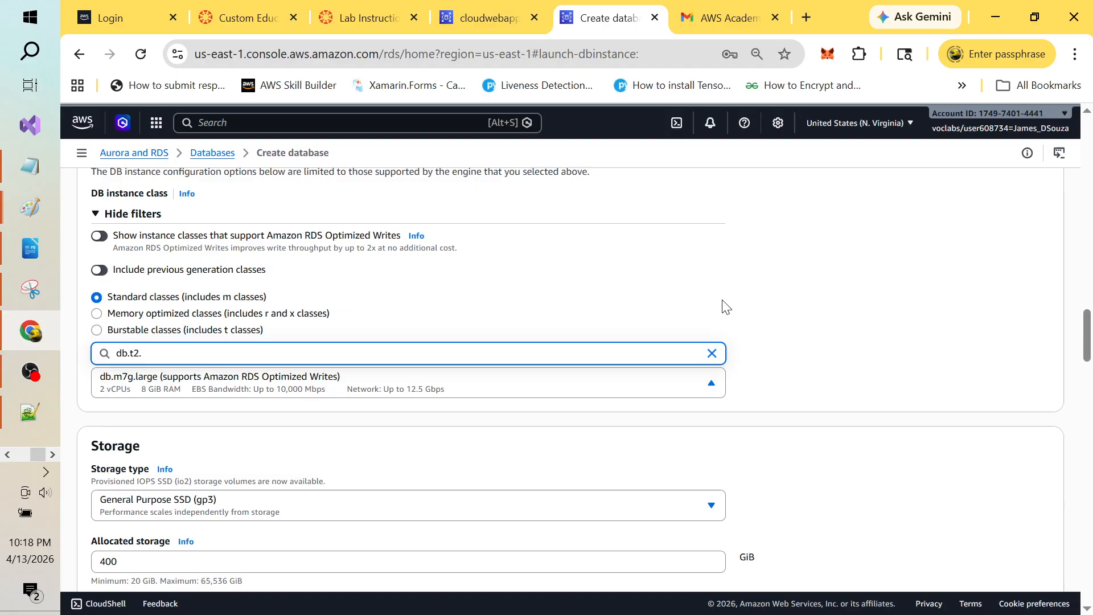
{"action": "key", "text": "BackSpace"}
{"action": "key", "text": "BackSpace"}
{"action": "key", "text": "BackSpace"}
{"action": "key", "text": "BackSpace"}
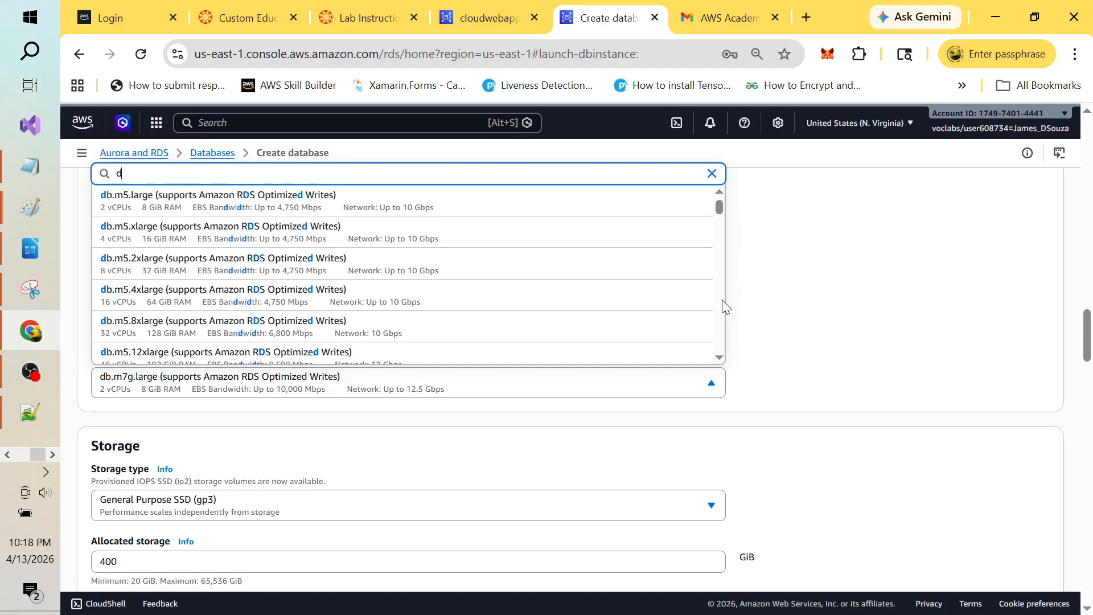
{"action": "left_click", "coordinate": [722, 306]}
{"action": "scroll", "coordinate": [517, 300], "scroll_direction": "down", "scroll_amount": 10}
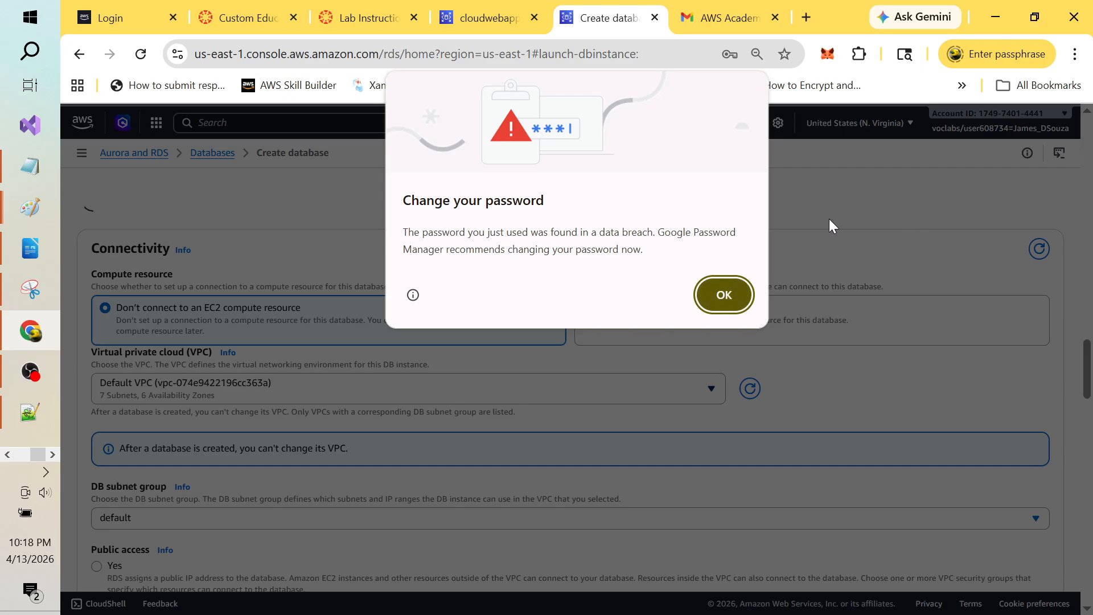
Step: Pause the OBS screen recording and return to the Create database page
{"action": "key", "text": "alt+Tab"}
{"action": "key", "text": "alt+Tab"}
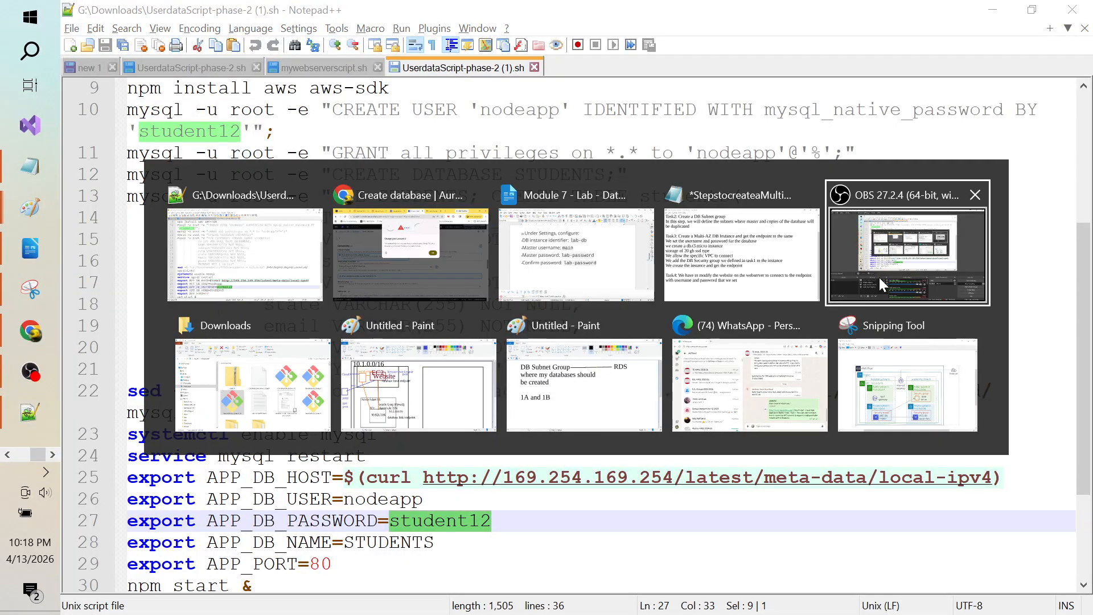
{"action": "left_click", "coordinate": [879, 276]}
{"action": "left_click", "coordinate": [1080, 499]}
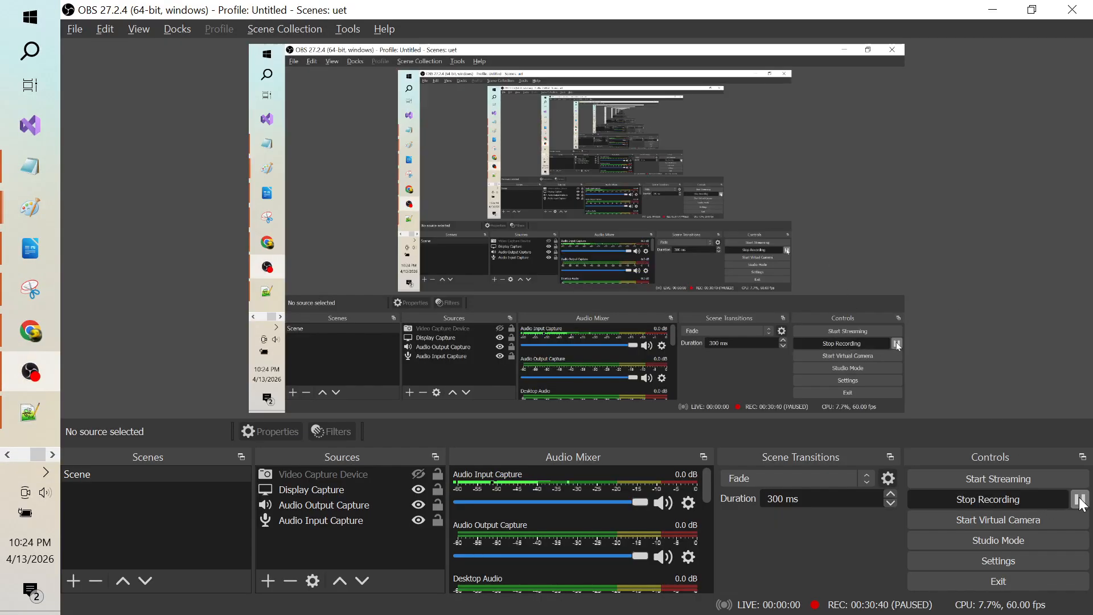
{"action": "key", "text": "alt+Tab"}
{"action": "key", "text": "alt+Tab"}
{"action": "key", "text": "Tab"}
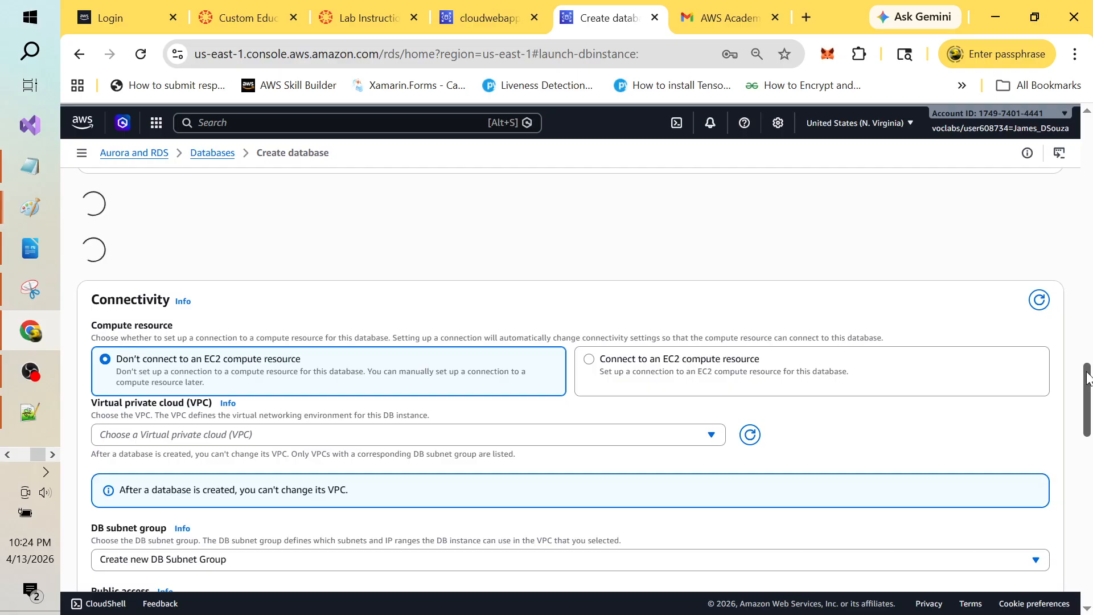
Step: Scroll through the Connectivity section, where no VPC is chosen yet
{"action": "left_click_drag", "start_coordinate": [1087, 375], "coordinate": [1087, 398]}
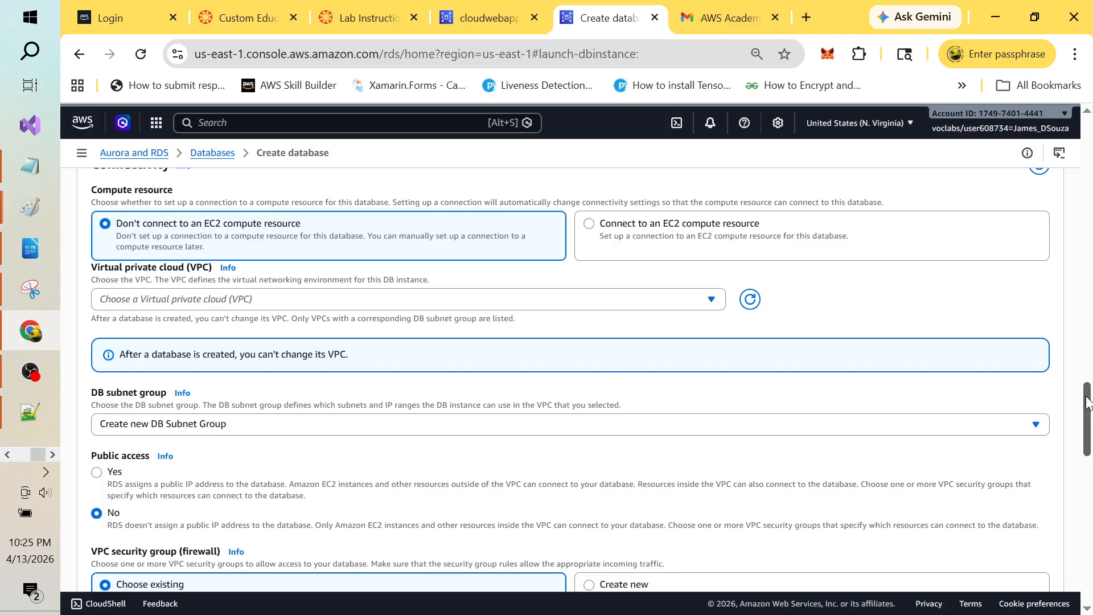
{"action": "mouse_move", "coordinate": [1087, 399]}
{"action": "left_mouse_down"}
{"action": "mouse_move", "coordinate": [1087, 369]}
{"action": "mouse_move", "coordinate": [1087, 384]}
{"action": "left_mouse_up"}
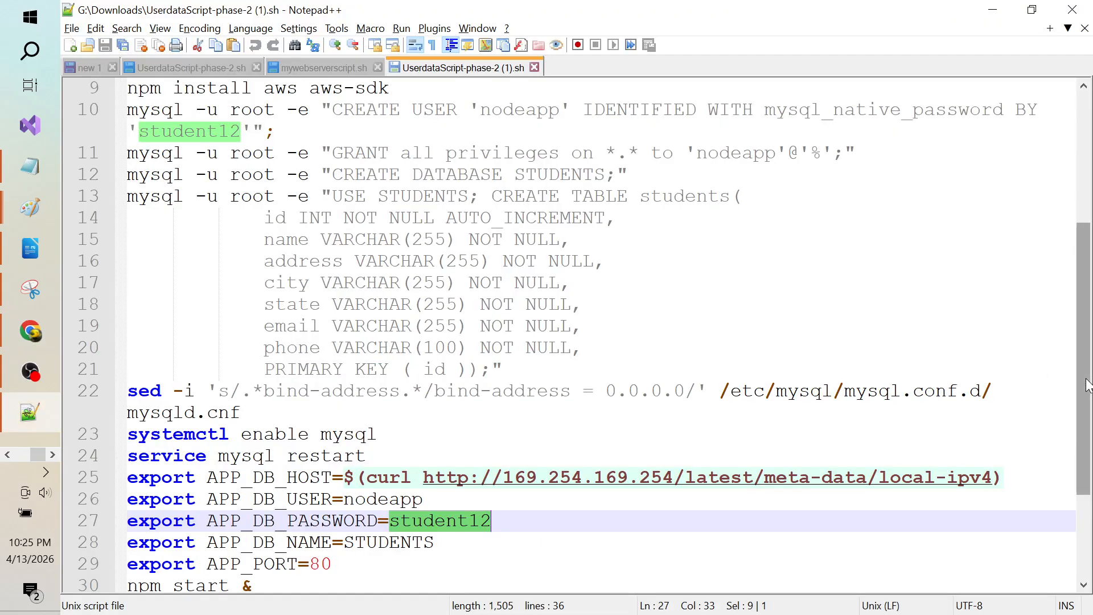
Step: Toggle the OBS pause/resume button beside Stop Recording for a break
{"action": "key", "text": "alt+Tab"}
{"action": "key", "text": "alt+Tab"}
{"action": "key", "text": "Tab"}
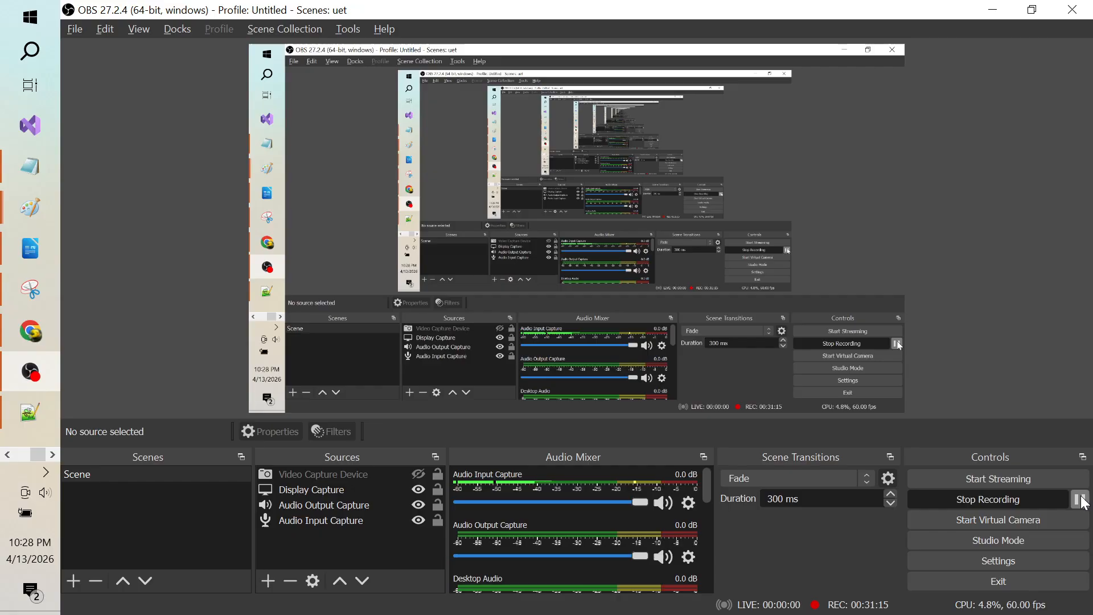
{"action": "left_click", "coordinate": [1081, 499]}
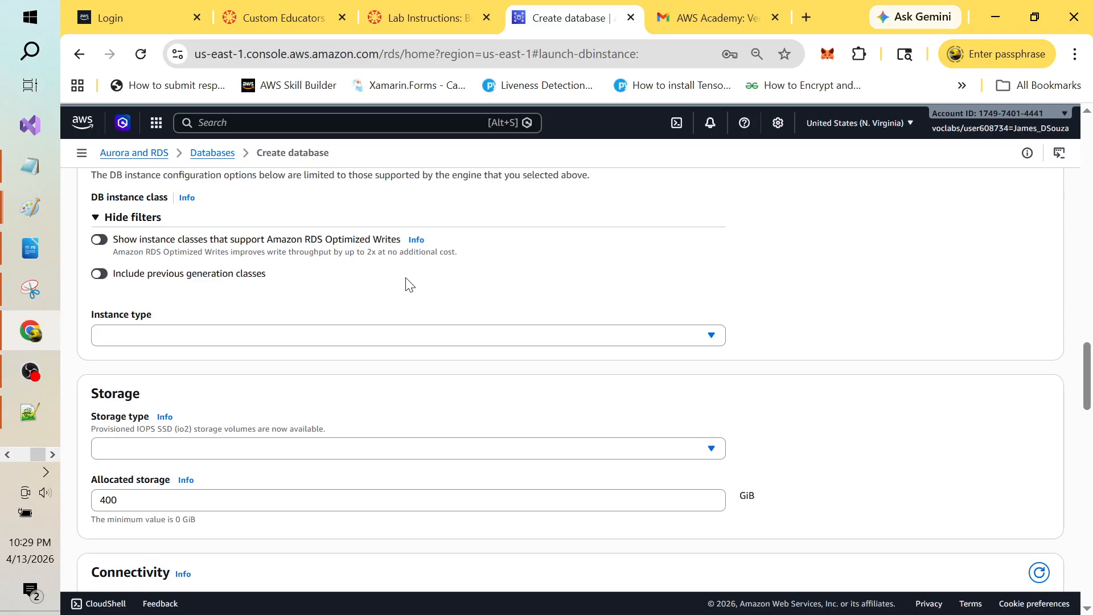
Step: Search the instance class list for db.t3 classes with previous generations included, dismissing password warnings
{"action": "left_click", "coordinate": [106, 277]}
{"action": "left_click", "coordinate": [288, 336]}
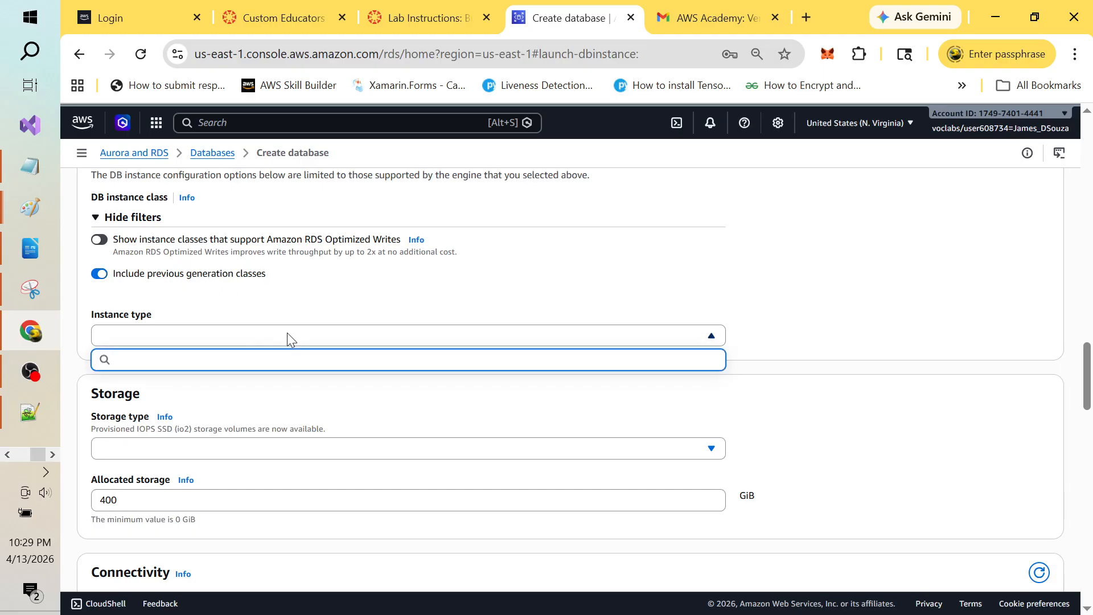
{"action": "type", "text": "db.t3."}
{"action": "type", "text": "micr"}
{"action": "key", "text": "BackSpace"}
{"action": "key", "text": "BackSpace"}
{"action": "key", "text": "BackSpace"}
{"action": "key", "text": "BackSpace"}
{"action": "key", "text": "BackSpace"}
{"action": "key", "text": "BackSpace"}
{"action": "key", "text": "BackSpace"}
{"action": "key", "text": "BackSpace"}
{"action": "key", "text": "BackSpace"}
{"action": "key", "text": "BackSpace"}
{"action": "left_click", "coordinate": [288, 334]}
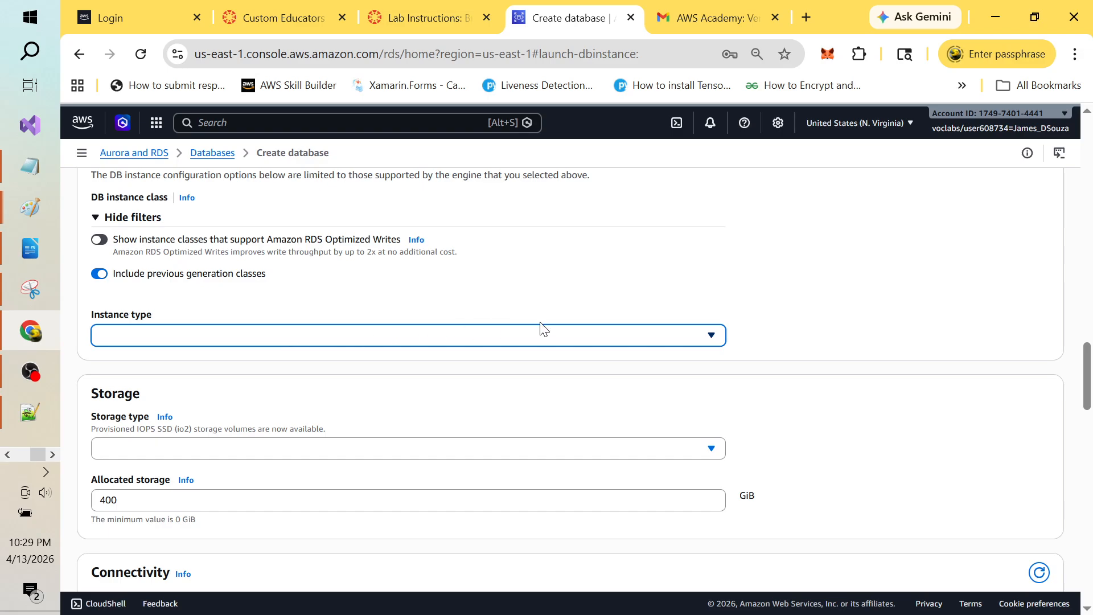
{"action": "left_click_drag", "start_coordinate": [1088, 357], "coordinate": [1087, 367]}
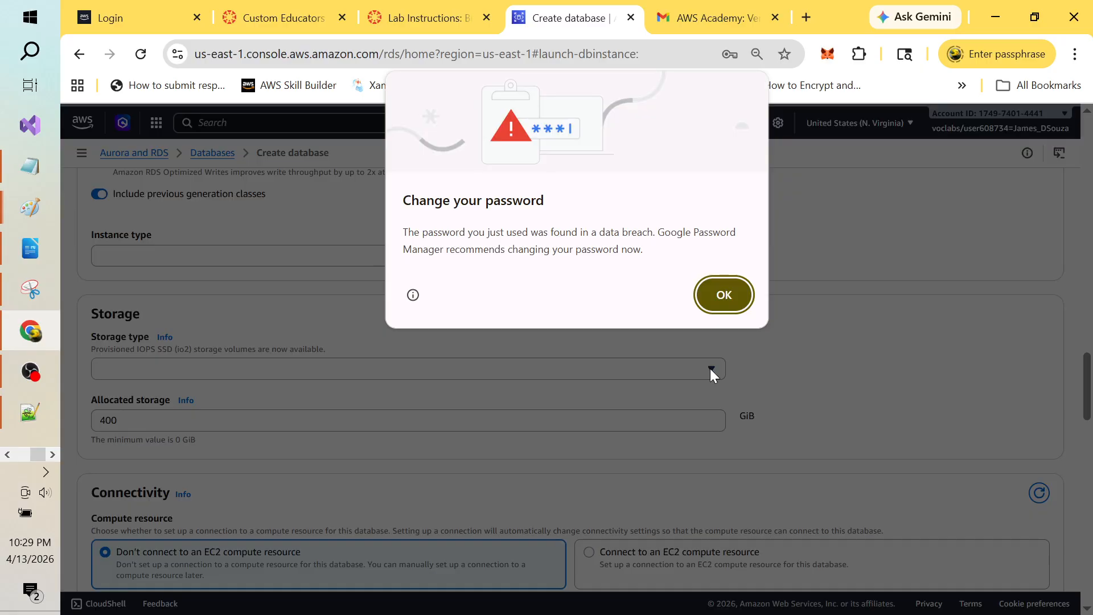
{"action": "left_click", "coordinate": [734, 294]}
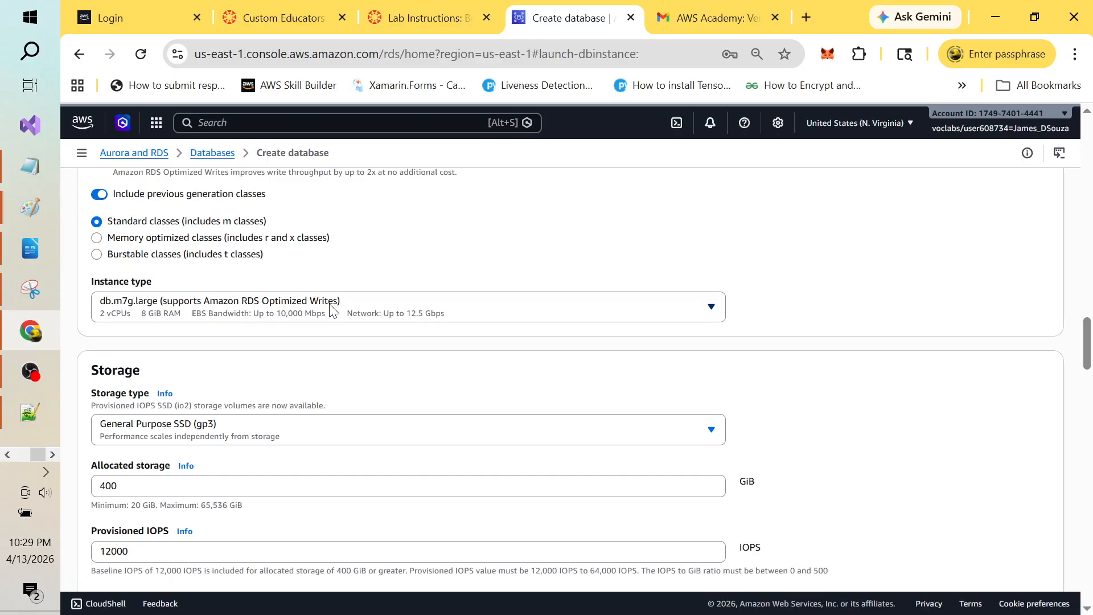
{"action": "left_click", "coordinate": [381, 312]}
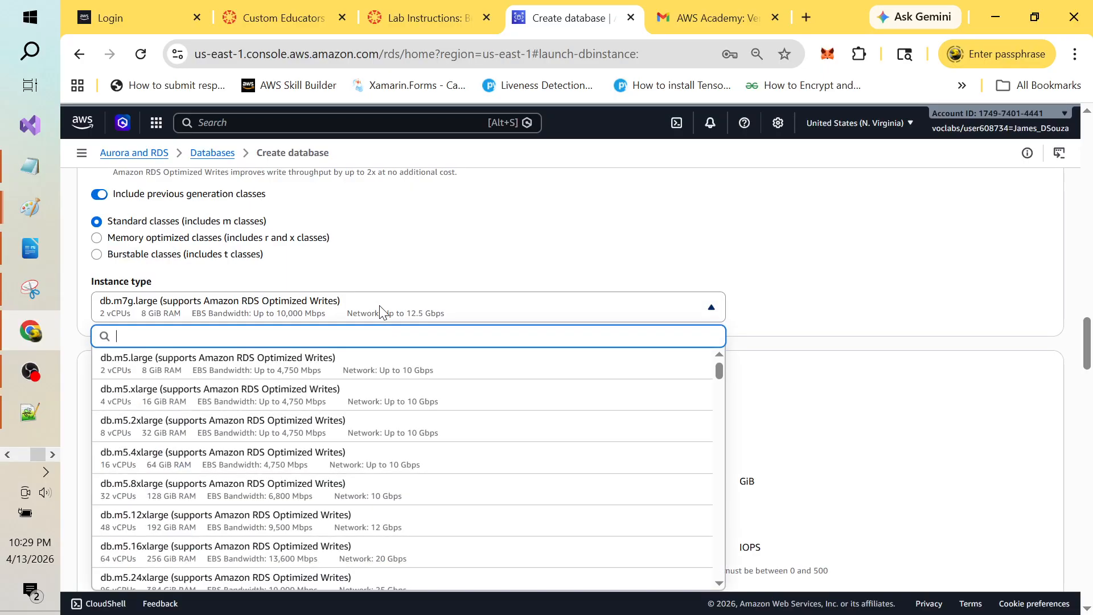
{"action": "type", "text": "db.t"}
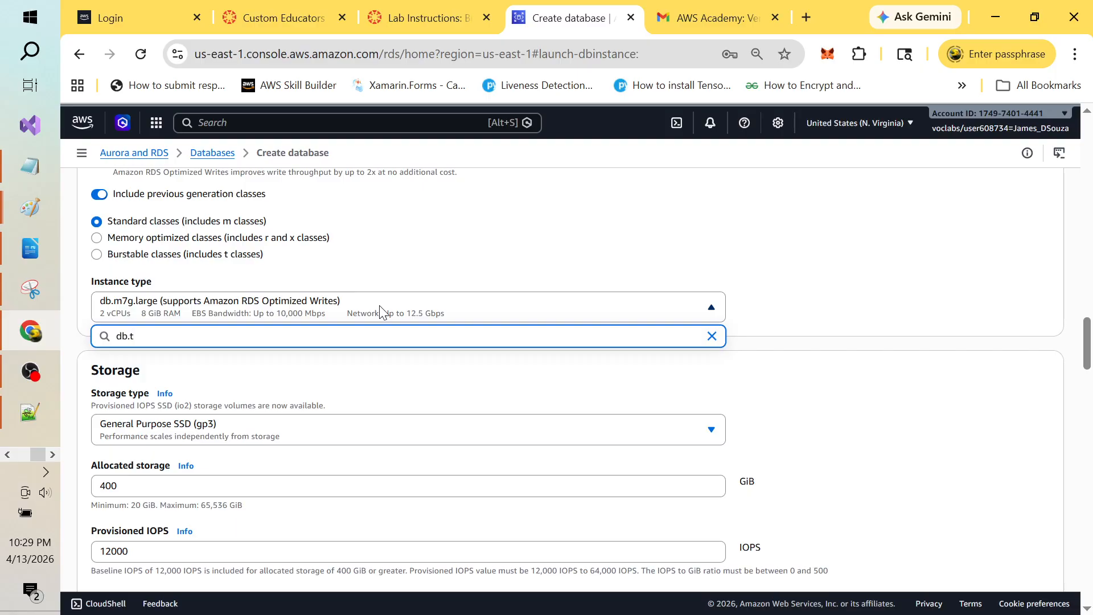
{"action": "type", "text": "3"}
{"action": "key", "text": "BackSpace"}
{"action": "key", "text": "BackSpace"}
{"action": "key", "text": "BackSpace"}
{"action": "key", "text": "BackSpace"}
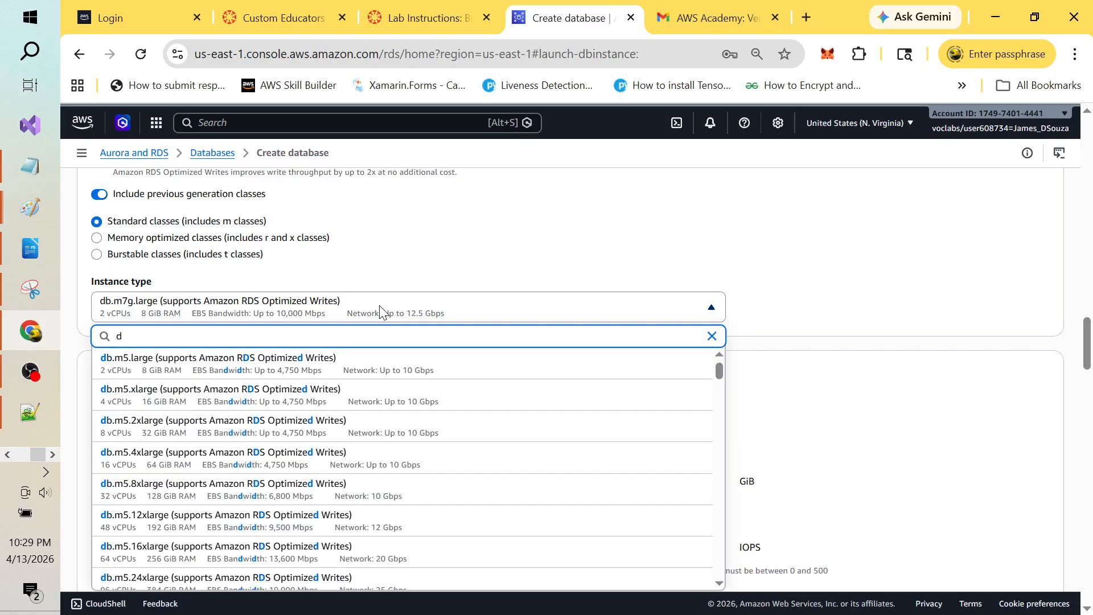
{"action": "left_click", "coordinate": [548, 259]}
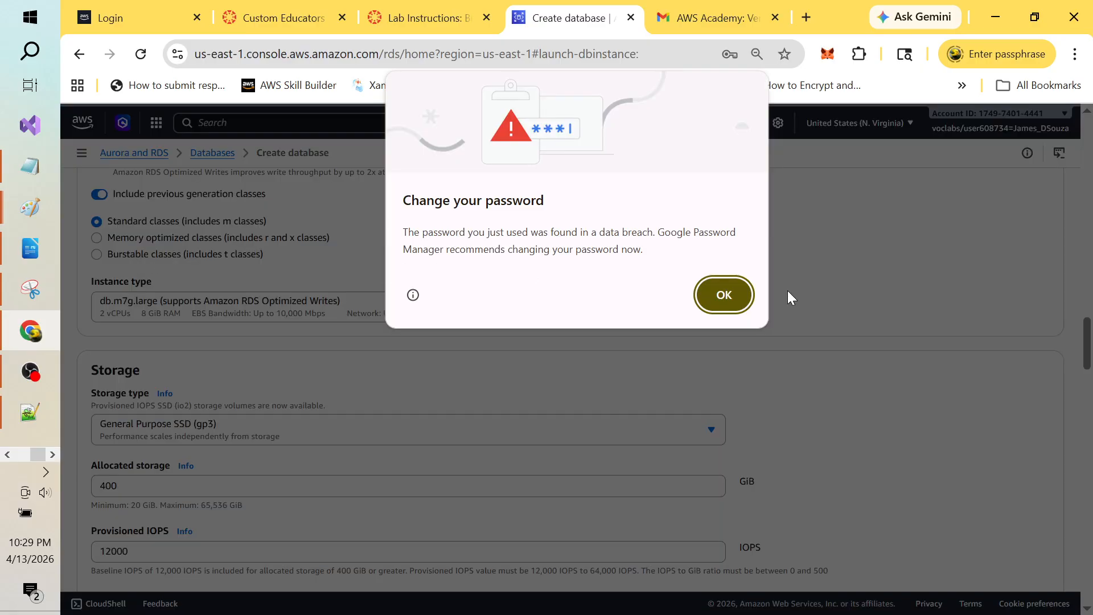
{"action": "left_click", "coordinate": [732, 291]}
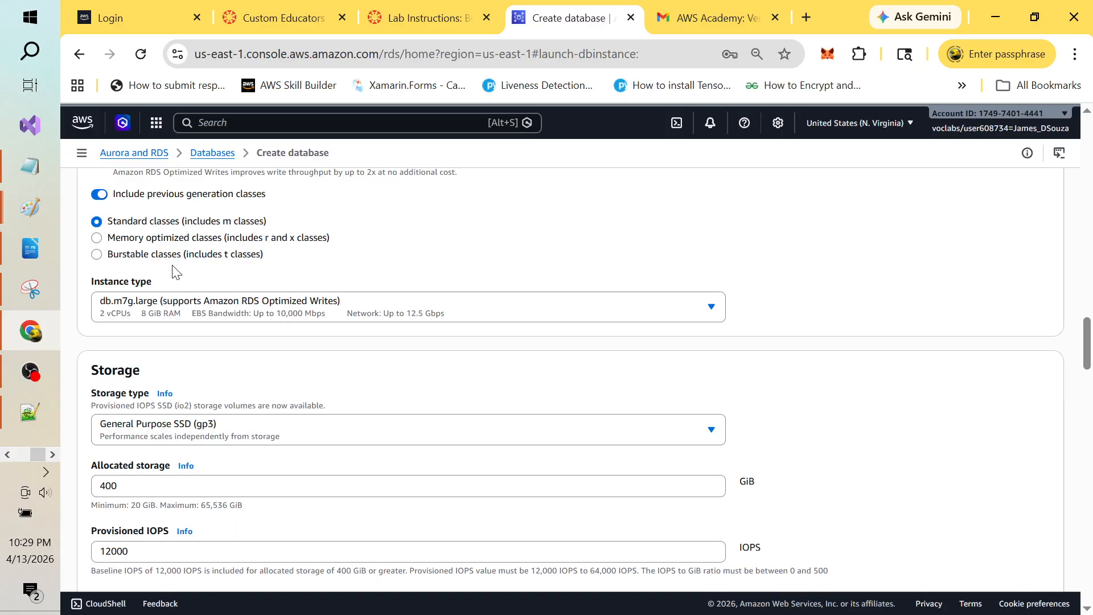
Step: Filter to Burstable classes and pick db.t3.small as the instance type
{"action": "left_click", "coordinate": [97, 256]}
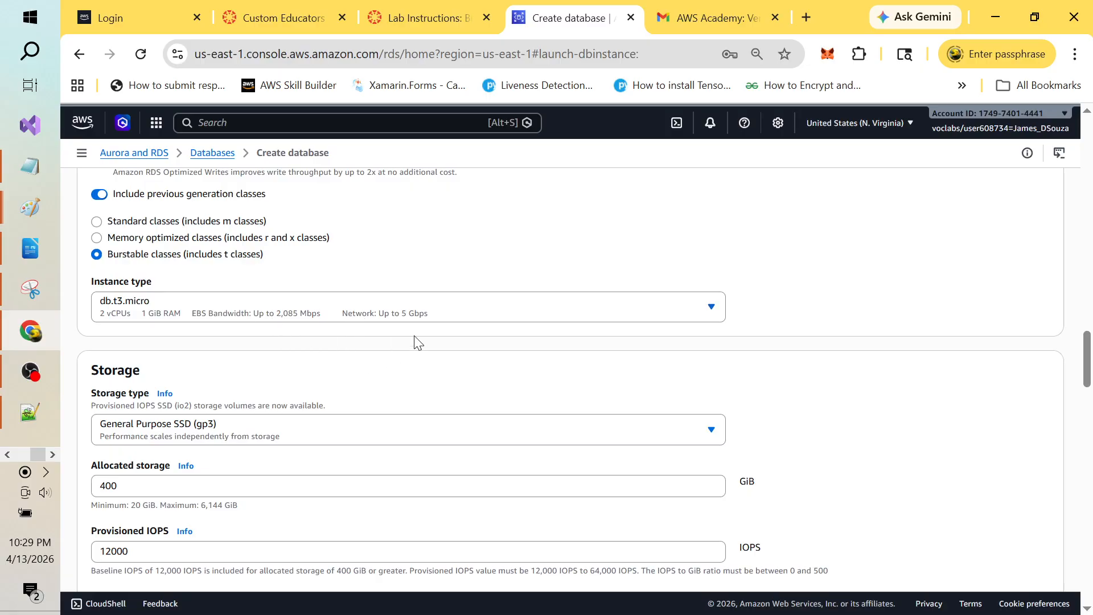
{"action": "left_click", "coordinate": [709, 308]}
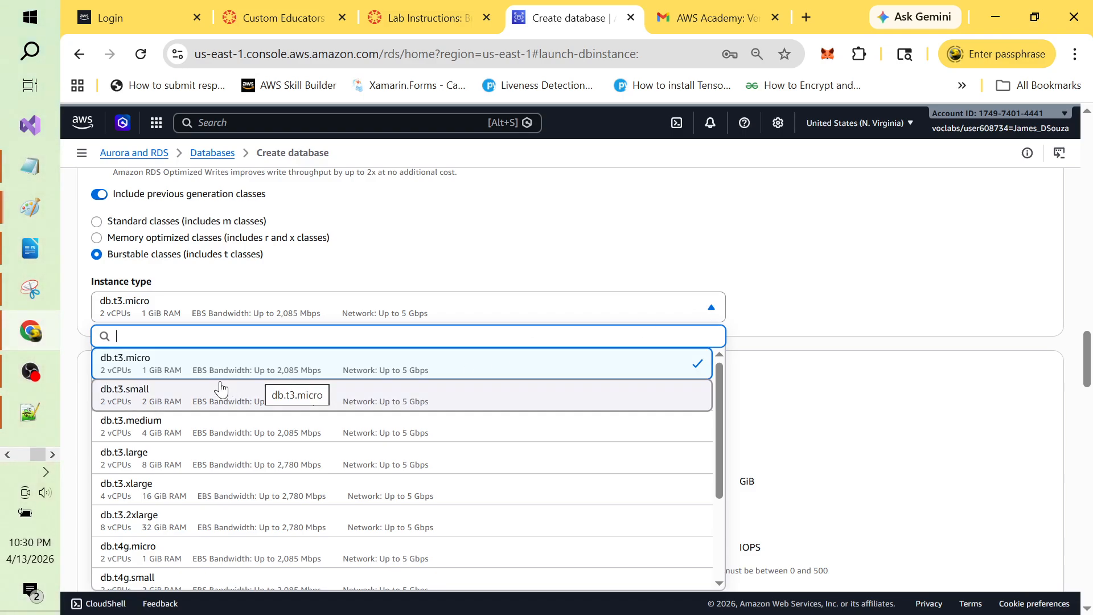
{"action": "left_click", "coordinate": [242, 313]}
{"action": "left_click", "coordinate": [296, 314]}
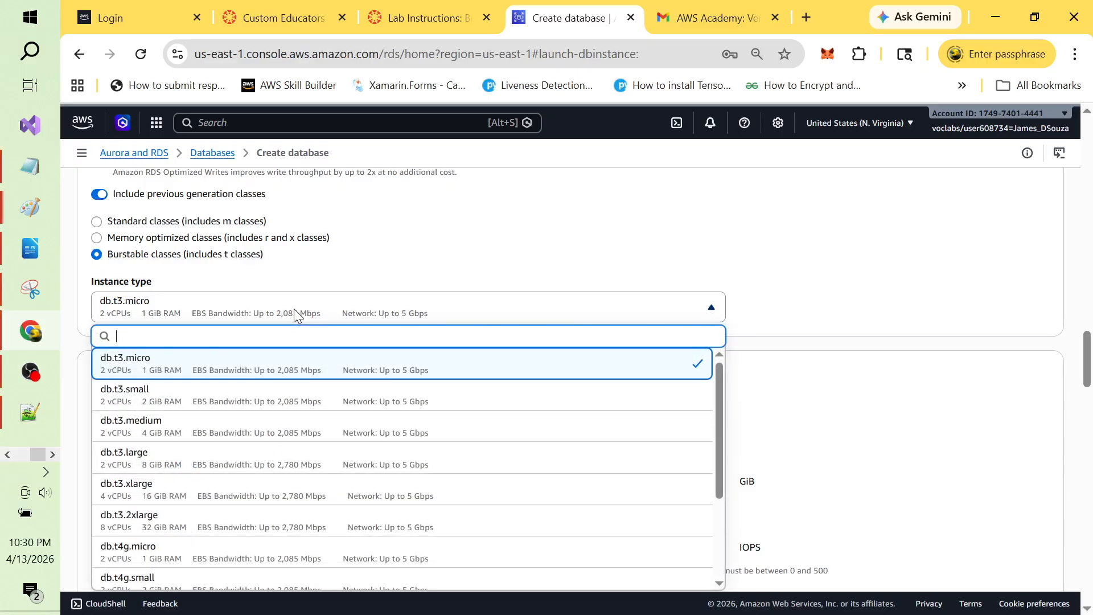
{"action": "type", "text": "db."}
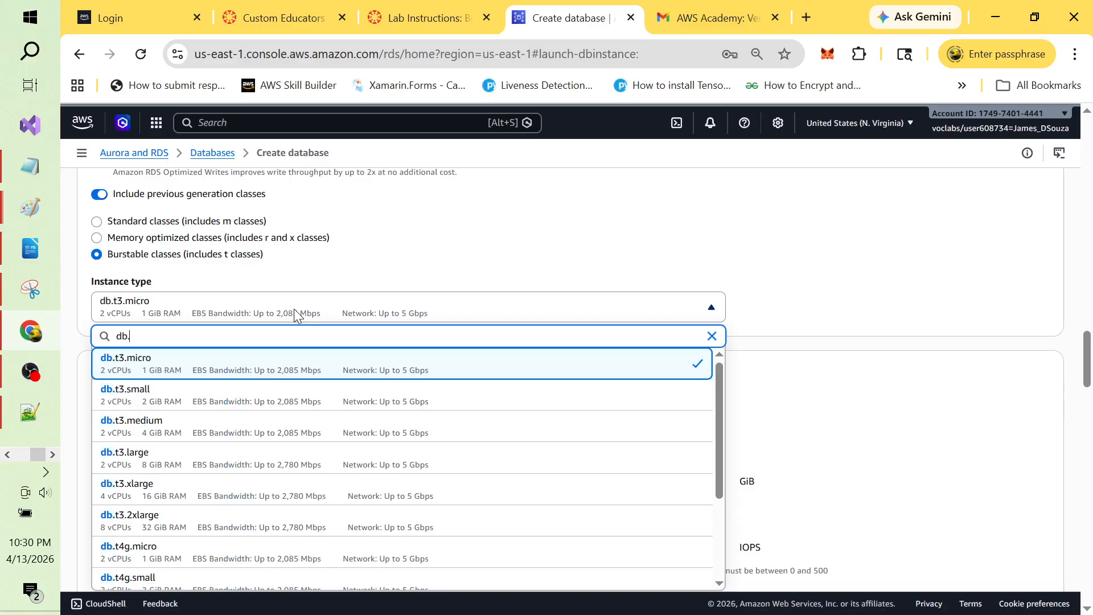
{"action": "type", "text": "t2"}
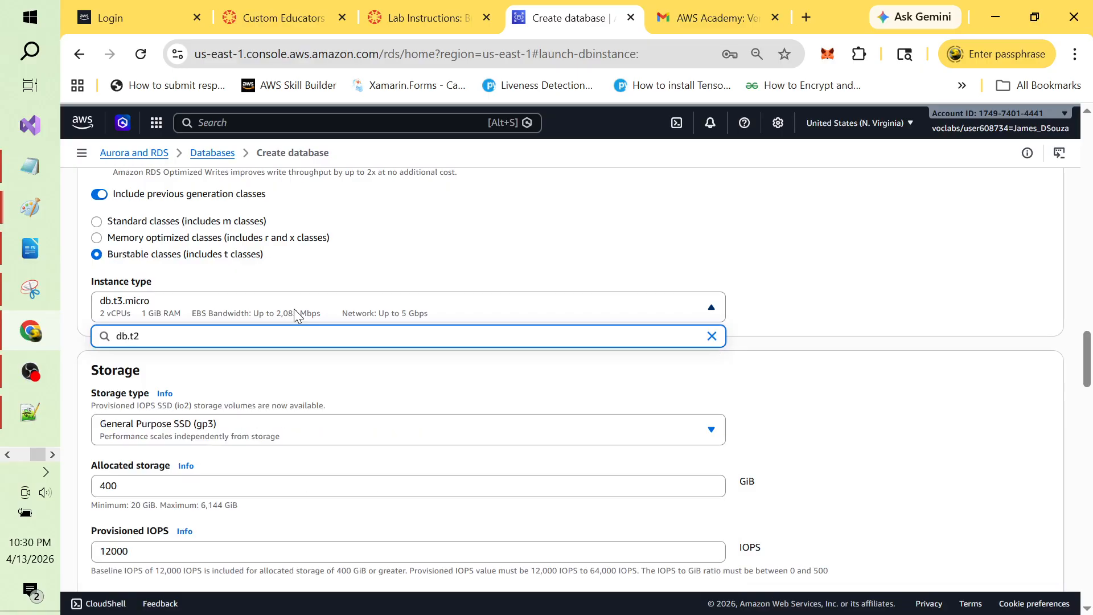
{"action": "key", "text": "BackSpace"}
{"action": "key", "text": "BackSpace"}
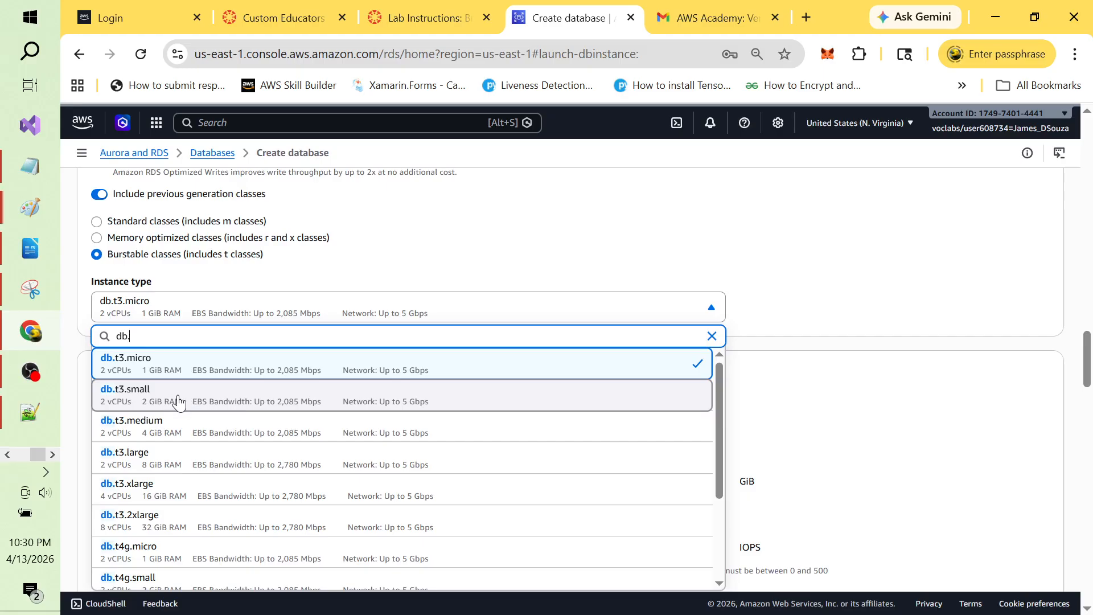
{"action": "left_click", "coordinate": [178, 402]}
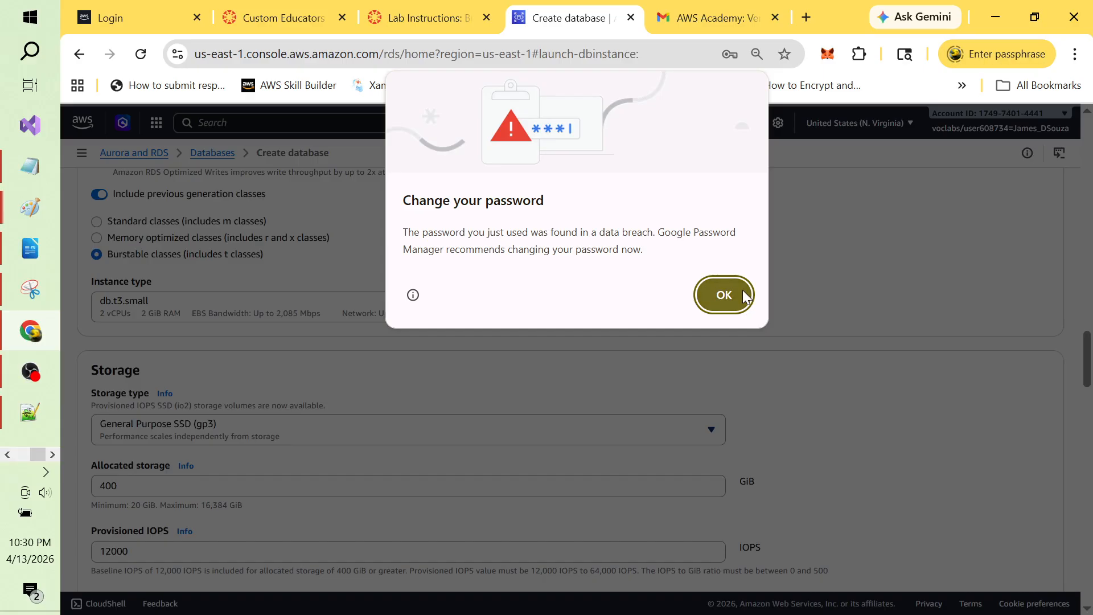
{"action": "left_click", "coordinate": [743, 292]}
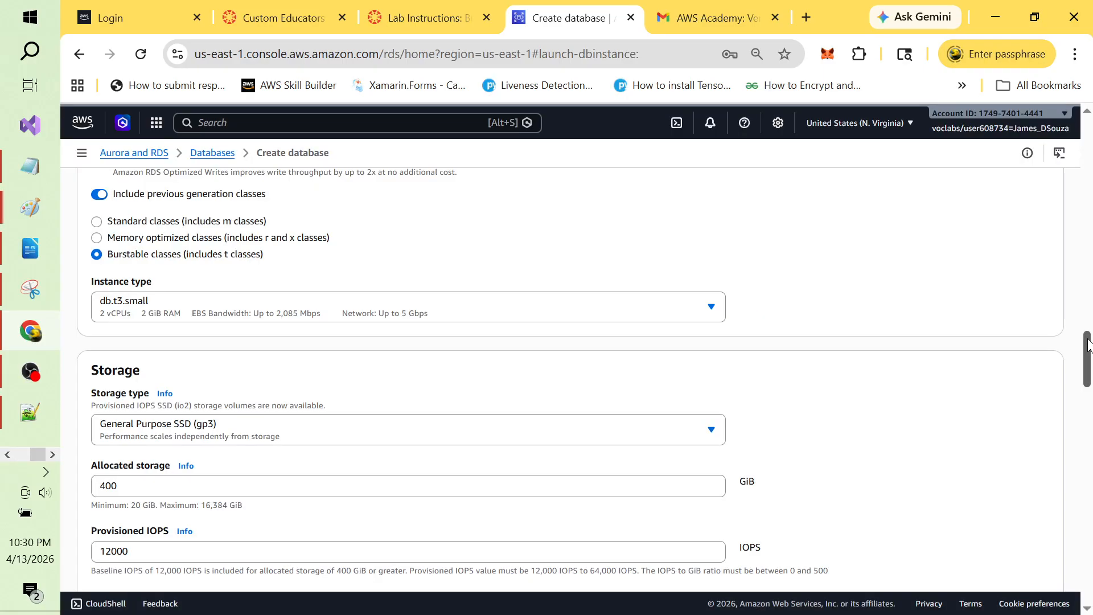
{"action": "left_click_drag", "start_coordinate": [1087, 344], "coordinate": [1087, 365]}
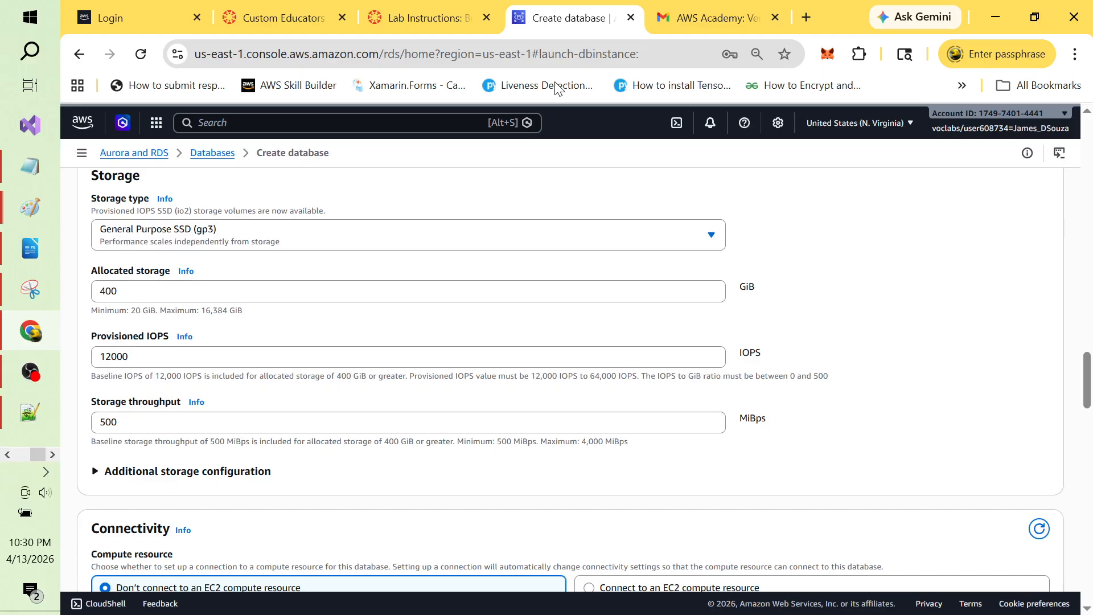
{"action": "key", "text": "alt+Tab"}
{"action": "key", "text": "alt+Tab"}
{"action": "key", "text": "alt+Tab"}
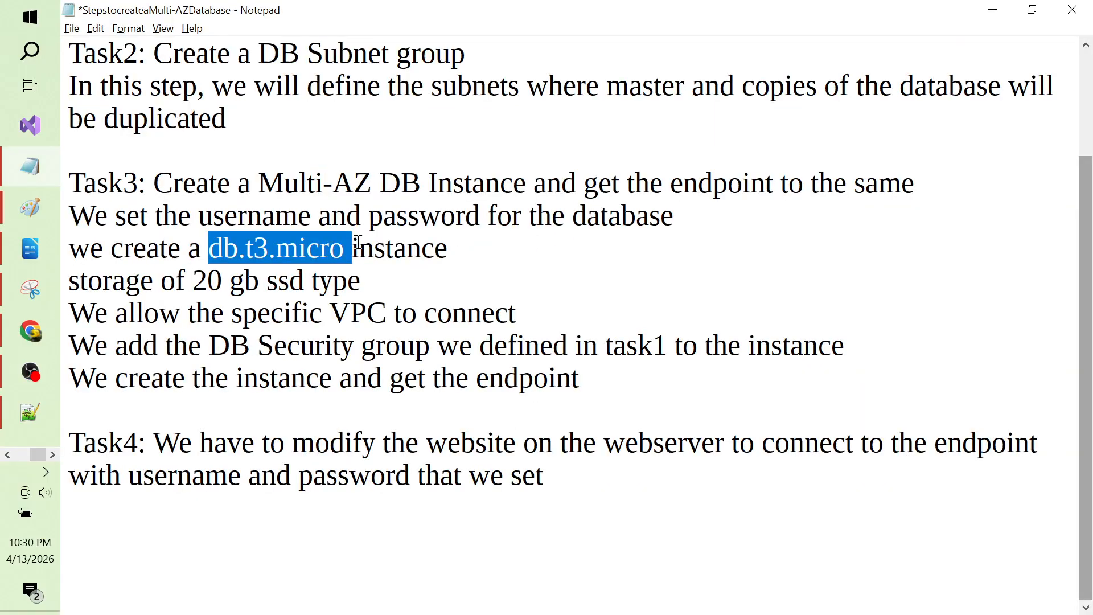
{"action": "left_click", "coordinate": [226, 298]}
{"action": "left_click", "coordinate": [293, 282]}
{"action": "key", "text": "alt+Tab"}
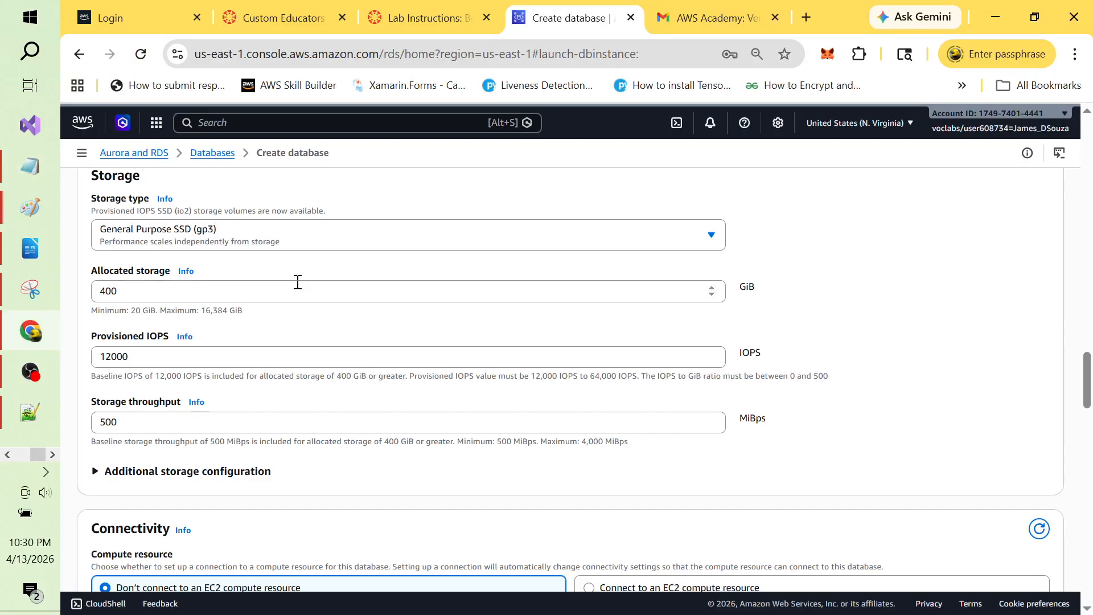
{"action": "left_click", "coordinate": [695, 239]}
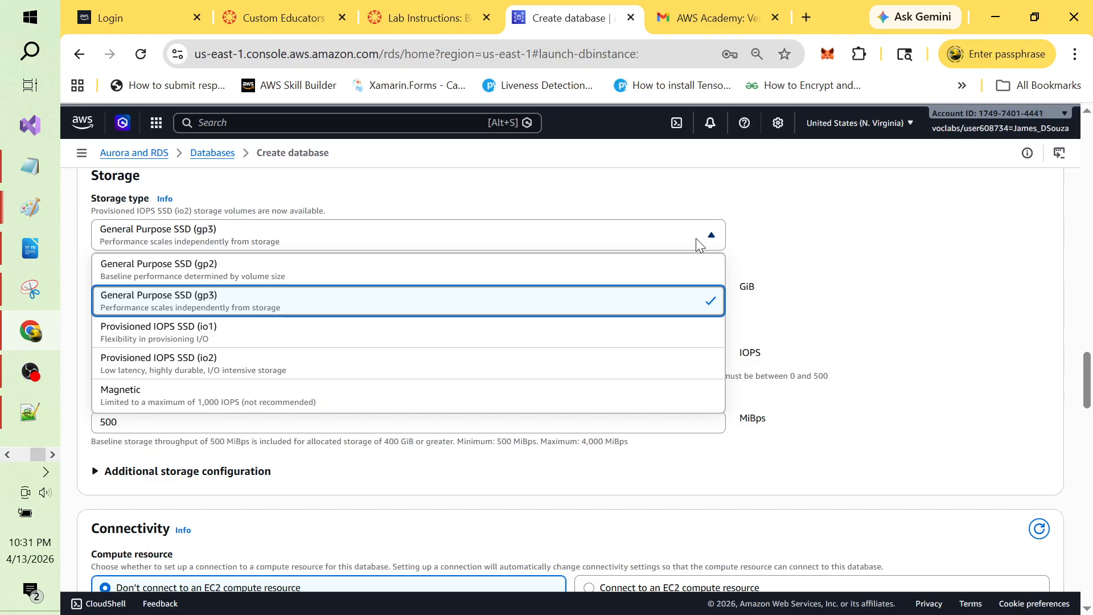
{"action": "left_click", "coordinate": [755, 240]}
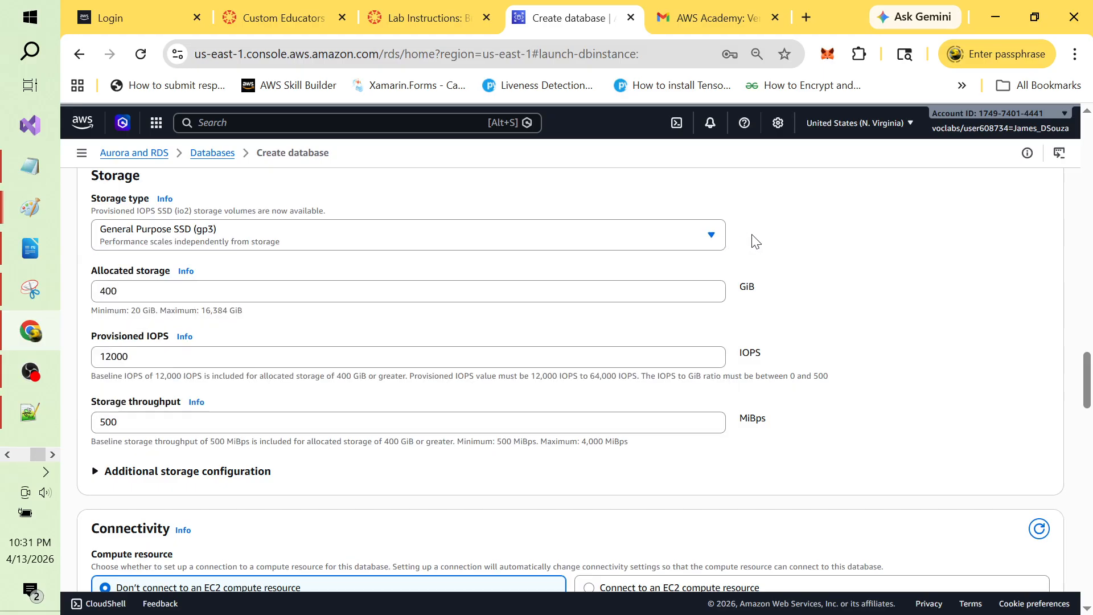
{"action": "key", "text": "alt+Tab"}
{"action": "key", "text": "alt+Tab"}
{"action": "key", "text": "Tab"}
{"action": "key", "text": "Tab"}
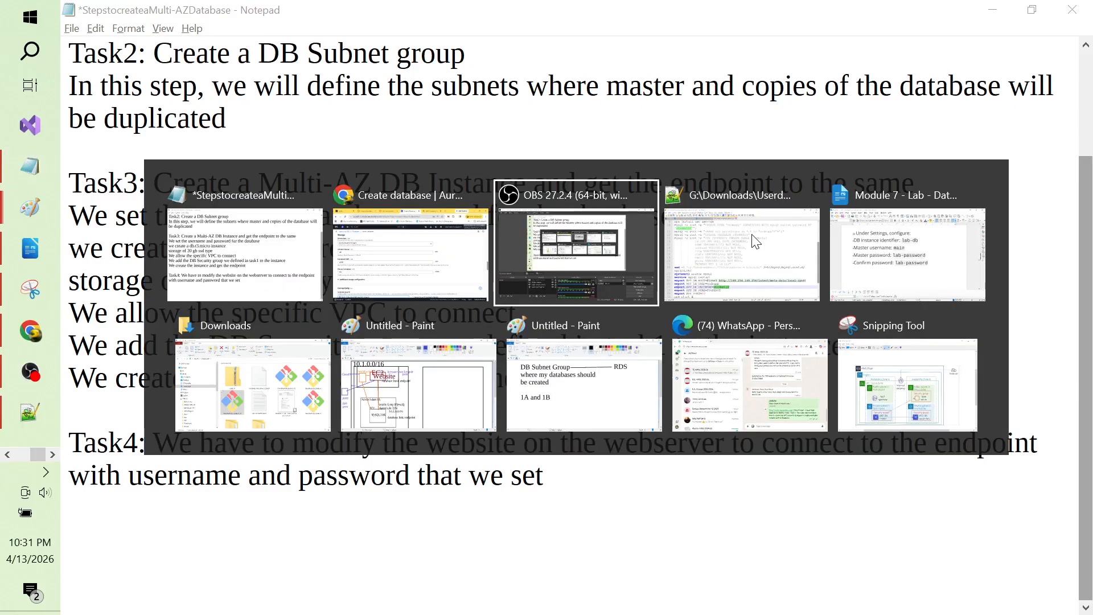
{"action": "key", "text": "alt+Tab"}
{"action": "key", "text": "Tab"}
{"action": "key", "text": "Tab"}
{"action": "key", "text": "Tab"}
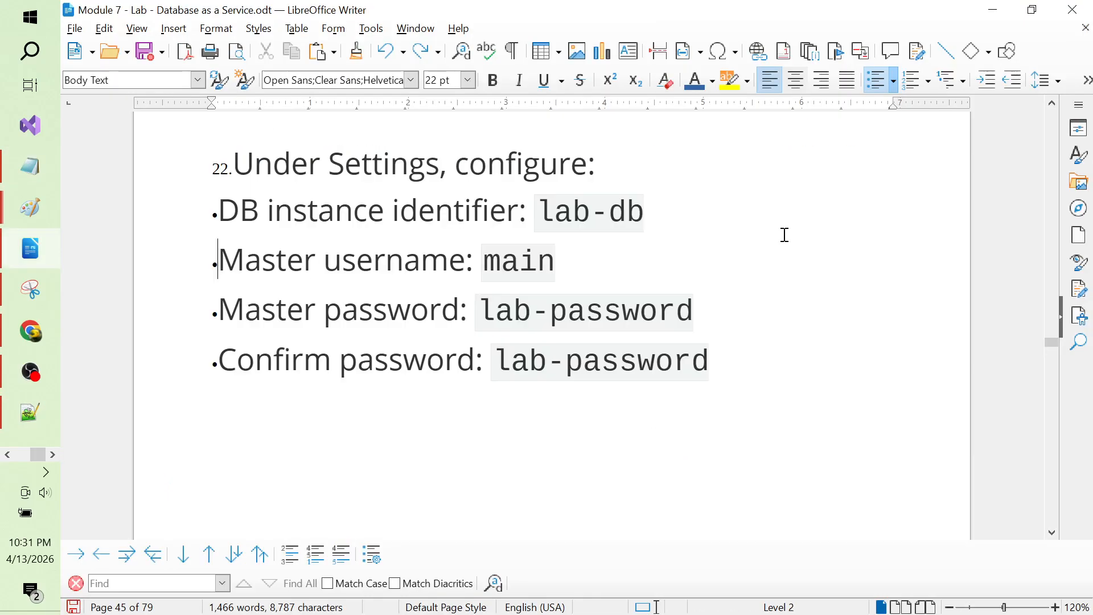
{"action": "key", "text": "alt+Tab"}
{"action": "key", "text": "Tab"}
{"action": "key", "text": "Tab"}
{"action": "key", "text": "Tab"}
{"action": "key", "text": "Tab"}
{"action": "key", "text": "Tab"}
{"action": "key", "text": "Tab"}
{"action": "key", "text": "Tab"}
{"action": "key", "text": "Tab"}
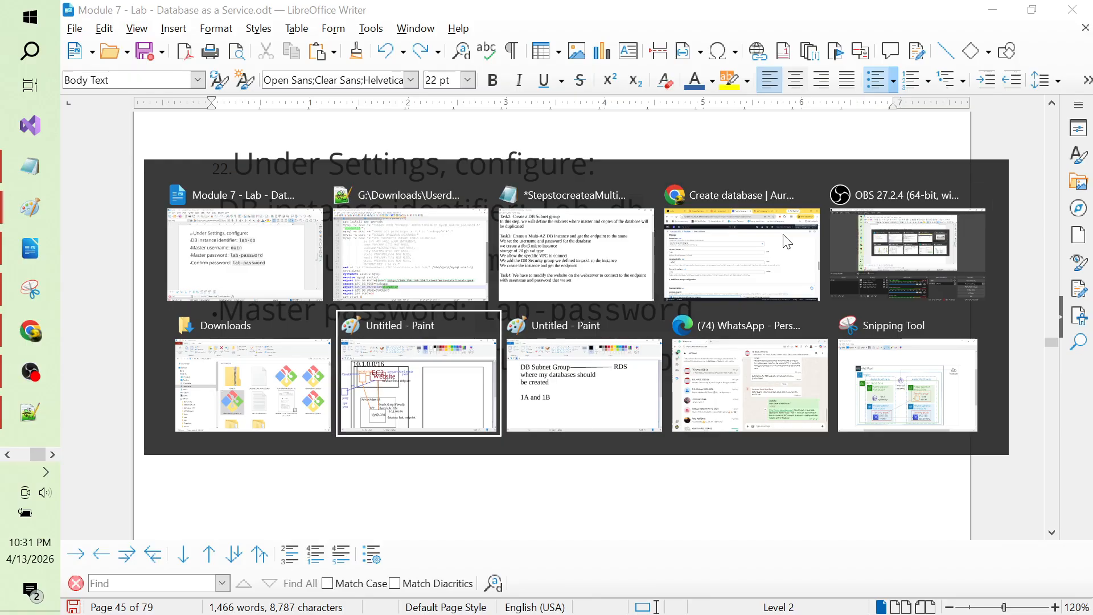
{"action": "key", "text": "Tab"}
{"action": "key", "text": "Tab"}
{"action": "key", "text": "Tab"}
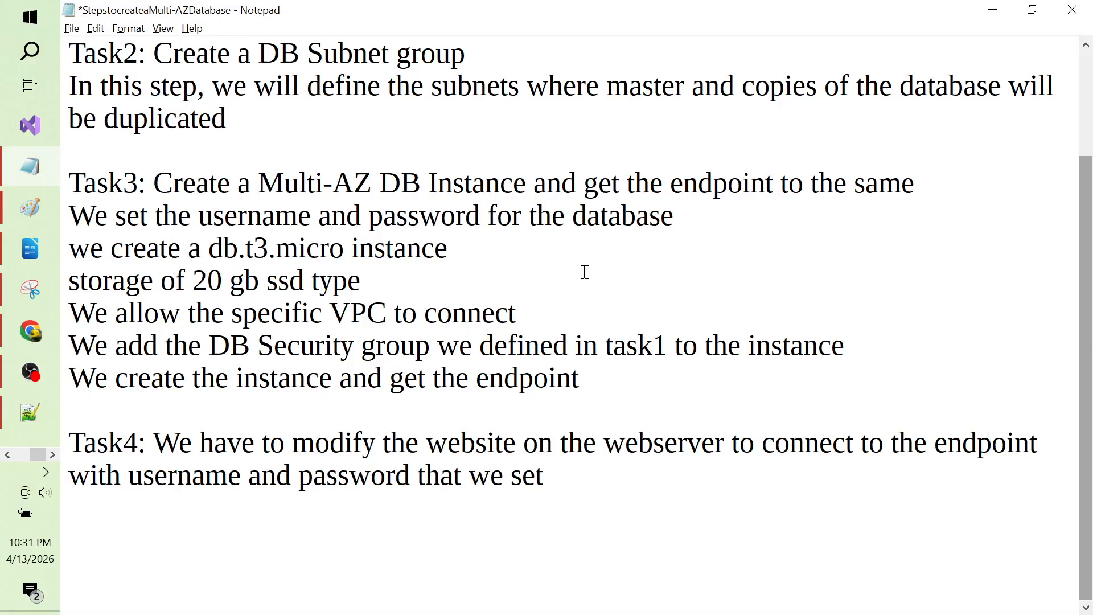
{"action": "key", "text": "alt+Tab"}
{"action": "key", "text": "Tab"}
{"action": "key", "text": "Tab"}
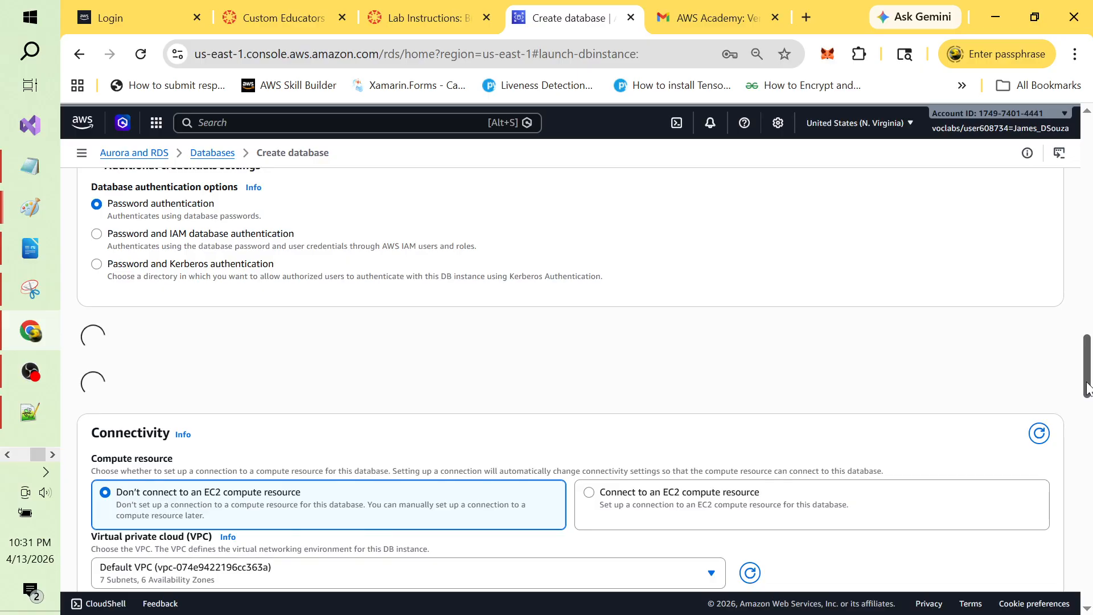
Step: Cycle through the lab instructions and recorder windows and return to the Create database form
{"action": "mouse_move", "coordinate": [1088, 389]}
{"action": "left_mouse_down"}
{"action": "mouse_move", "coordinate": [1088, 405]}
{"action": "mouse_move", "coordinate": [1088, 392]}
{"action": "left_mouse_up"}
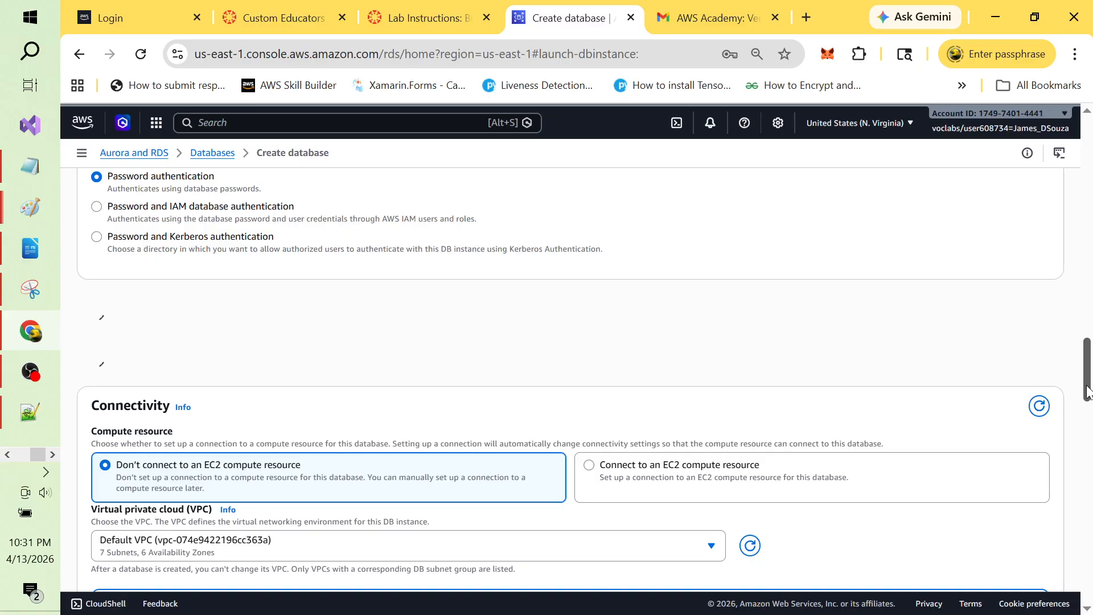
{"action": "key", "text": "alt+Tab"}
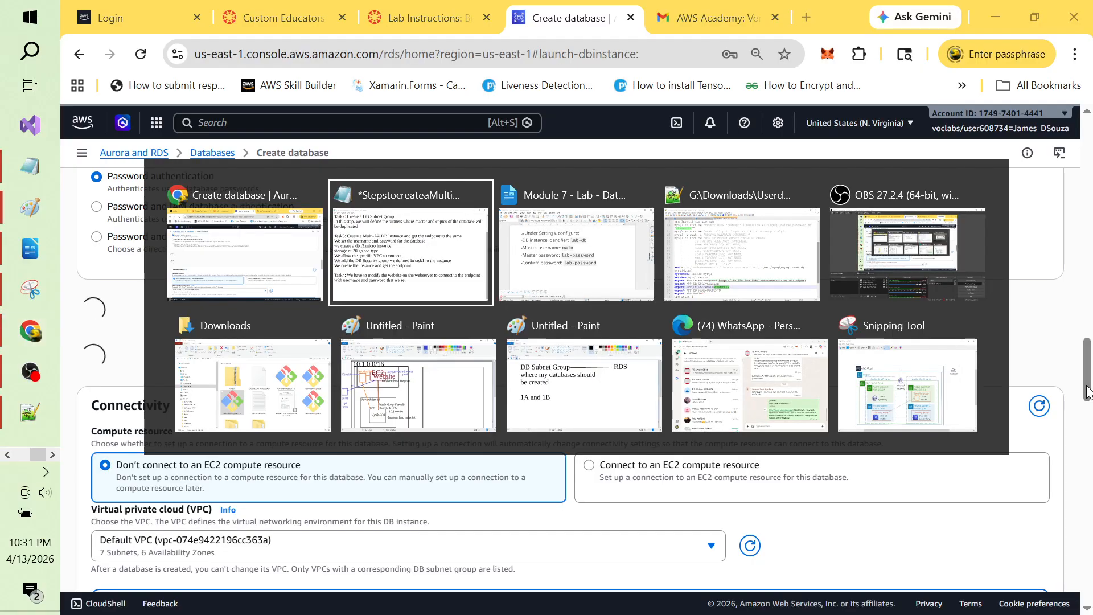
{"action": "key", "text": "alt+Tab"}
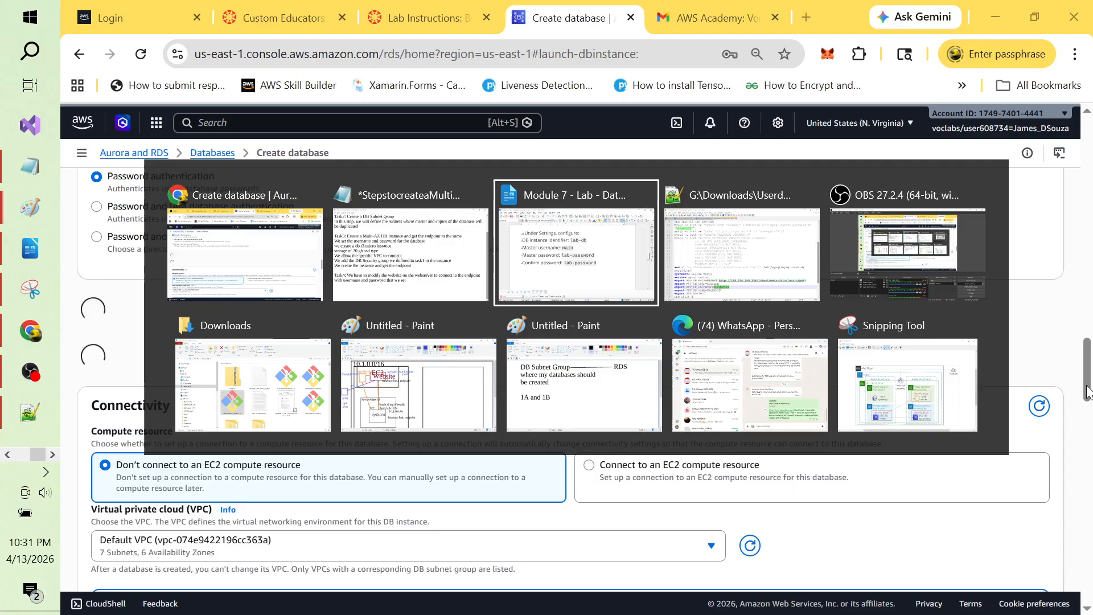
{"action": "key", "text": "alt+Tab"}
{"action": "key", "text": "alt+Tab"}
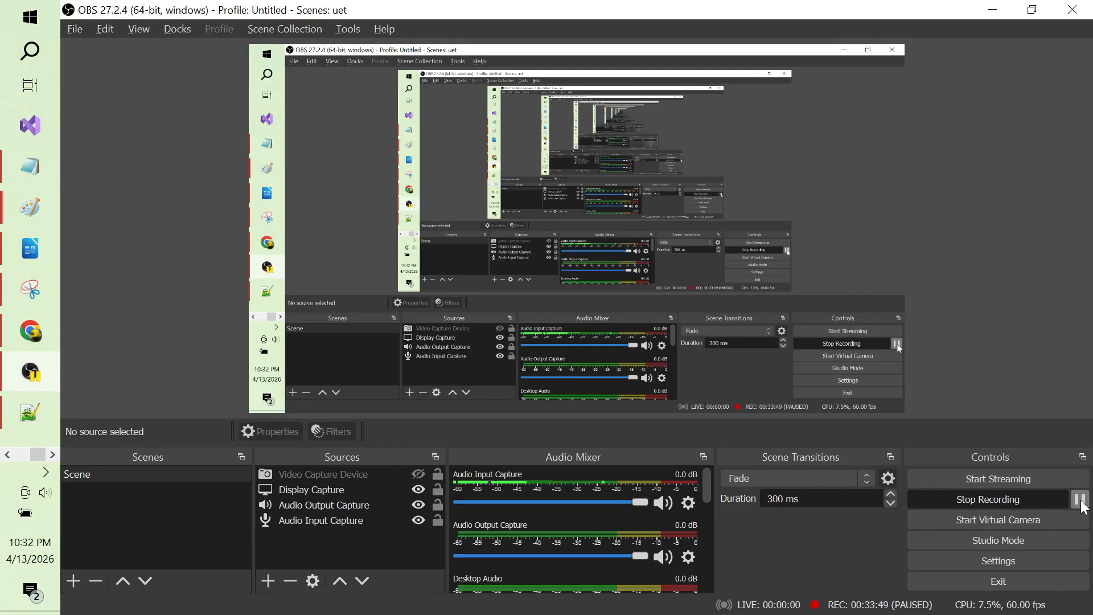
{"action": "key", "text": "alt+Tab"}
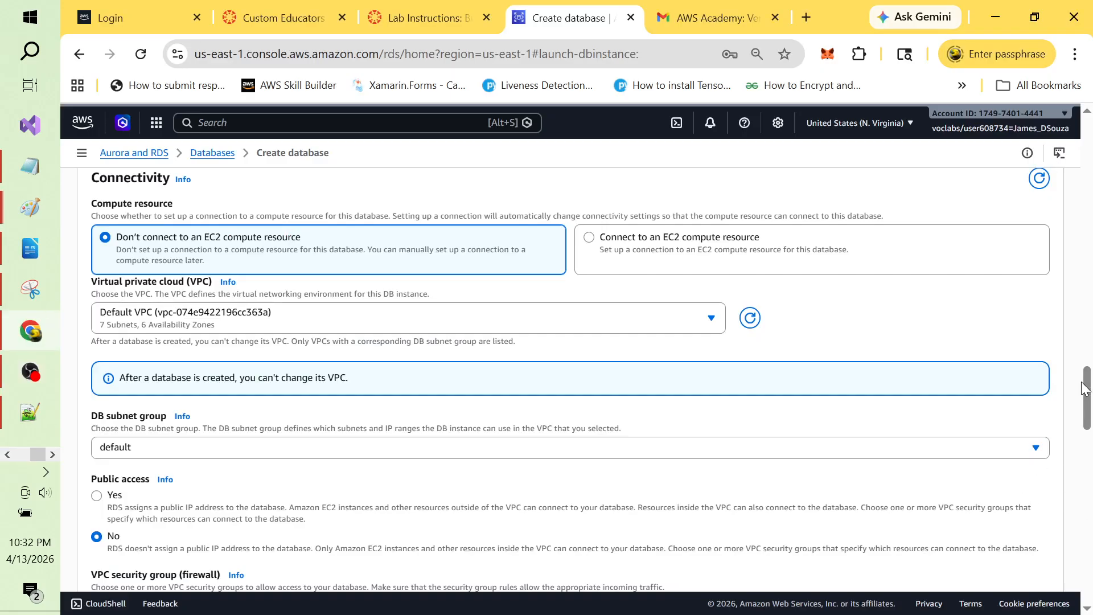
Step: Choose CloudWebAppTwo-vpc as the VPC, bringing in the cloudwebapp2databasesubnetgroup subnet group
{"action": "left_click_drag", "start_coordinate": [1085, 408], "coordinate": [1087, 381]}
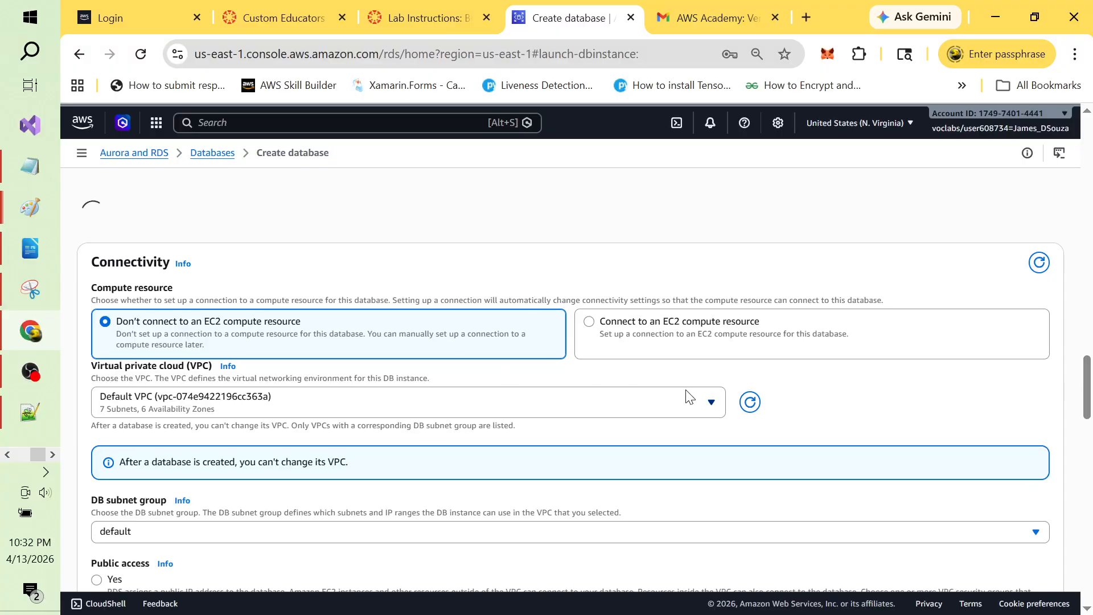
{"action": "left_click", "coordinate": [713, 403]}
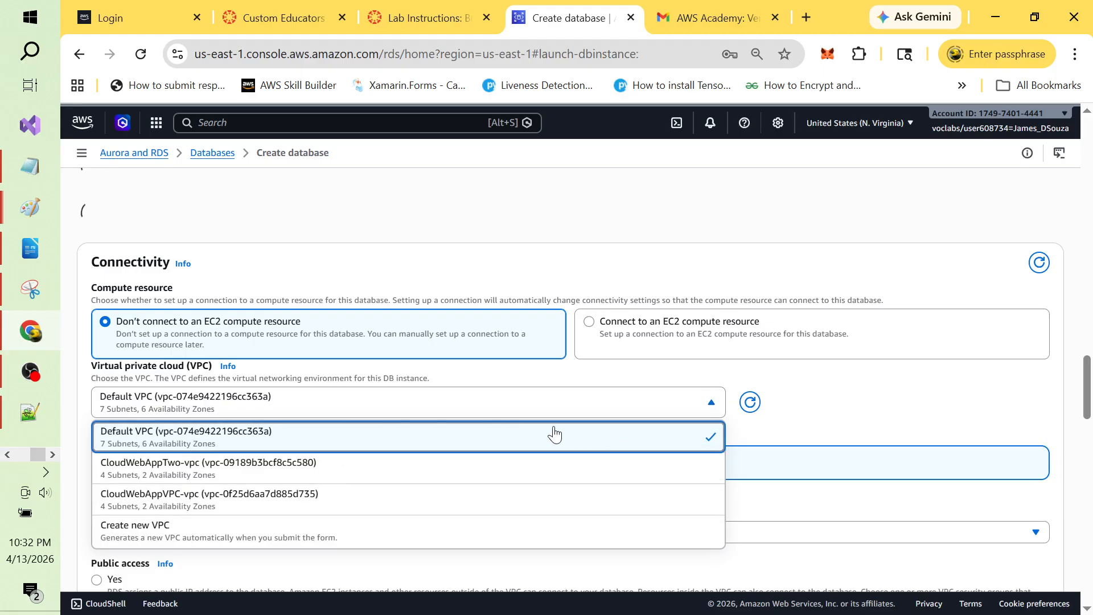
{"action": "left_click", "coordinate": [176, 478]}
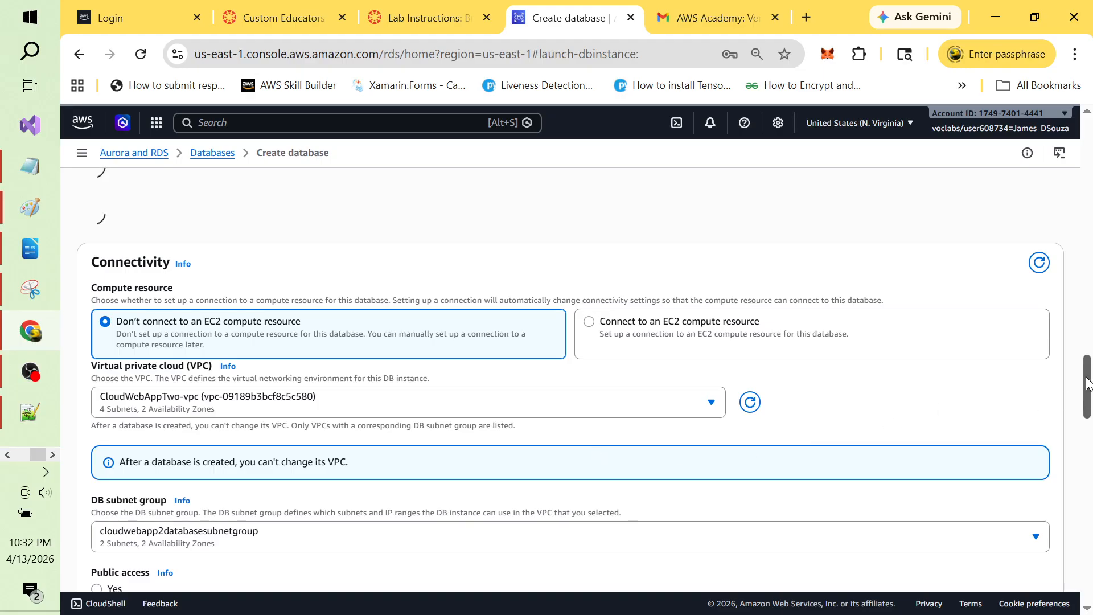
{"action": "left_click_drag", "start_coordinate": [1086, 382], "coordinate": [1086, 408]}
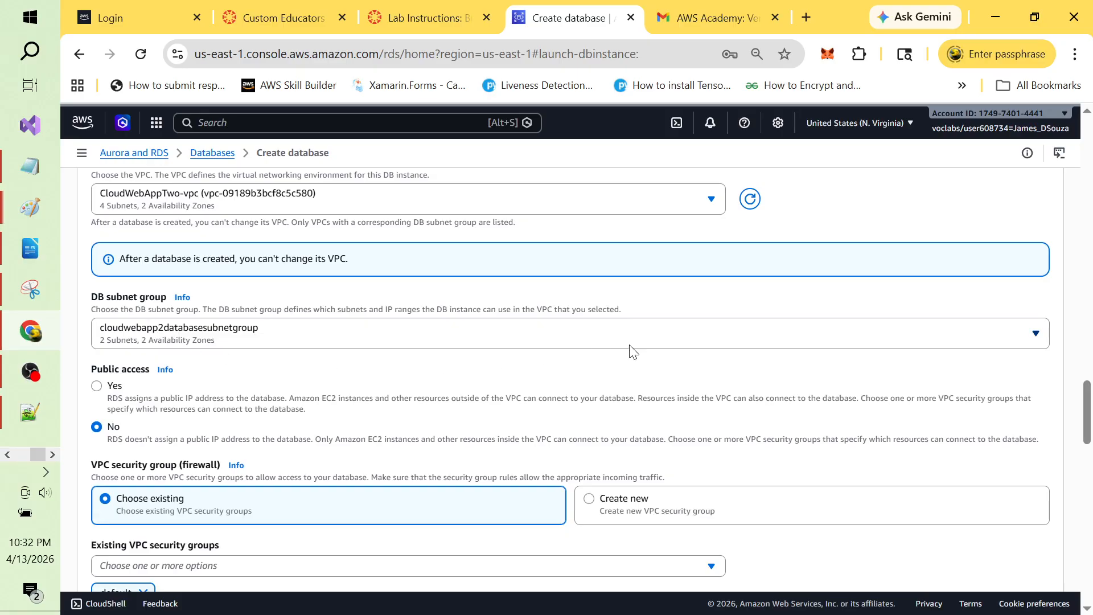
Step: Check the DB subnet group list, leaving cloudwebapp2databasesubnetgroup selected
{"action": "left_click", "coordinate": [895, 337]}
{"action": "left_click", "coordinate": [897, 337]}
{"action": "left_click_drag", "start_coordinate": [1087, 421], "coordinate": [1088, 447]}
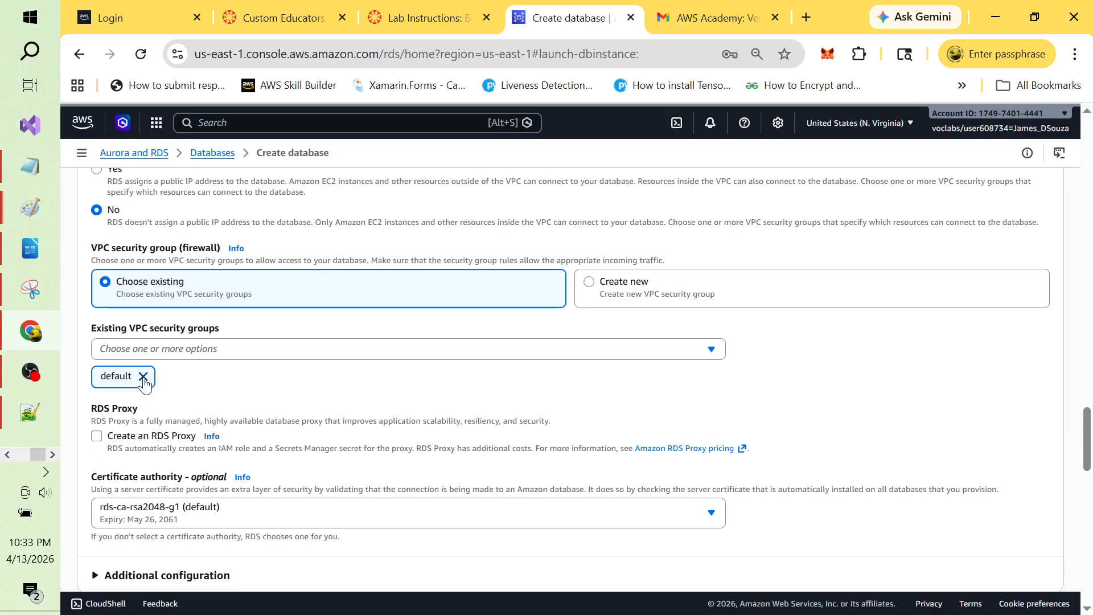
Step: Swap the default VPC security group for CloudWebApp2DatabaseSecurityGroup
{"action": "left_click", "coordinate": [143, 377]}
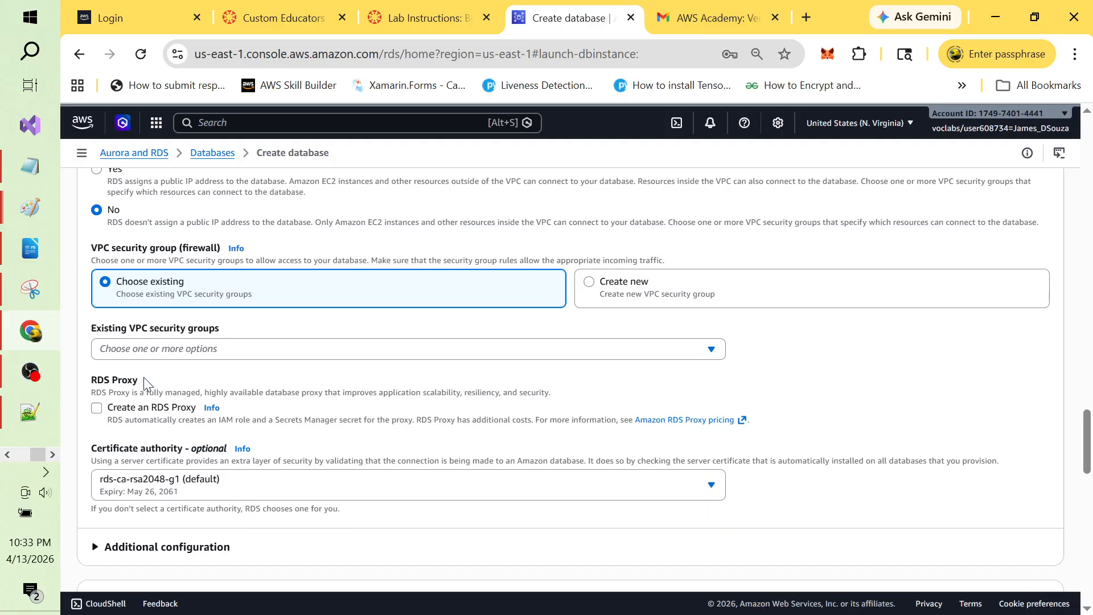
{"action": "left_click", "coordinate": [713, 351]}
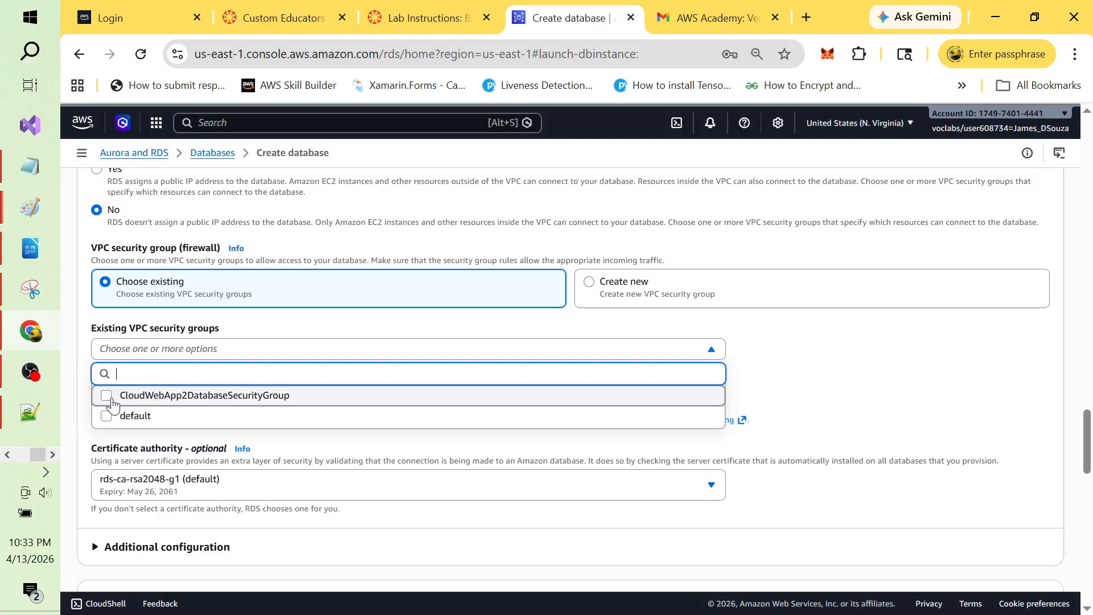
{"action": "left_click", "coordinate": [112, 403]}
{"action": "left_click", "coordinate": [797, 372]}
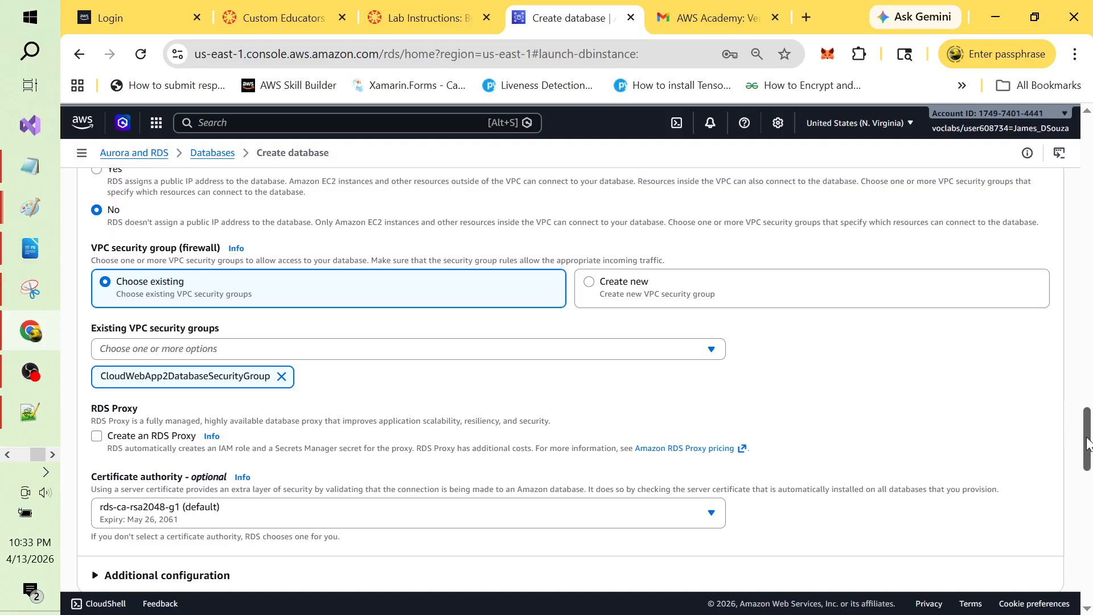
{"action": "left_click_drag", "start_coordinate": [1087, 441], "coordinate": [1090, 524]}
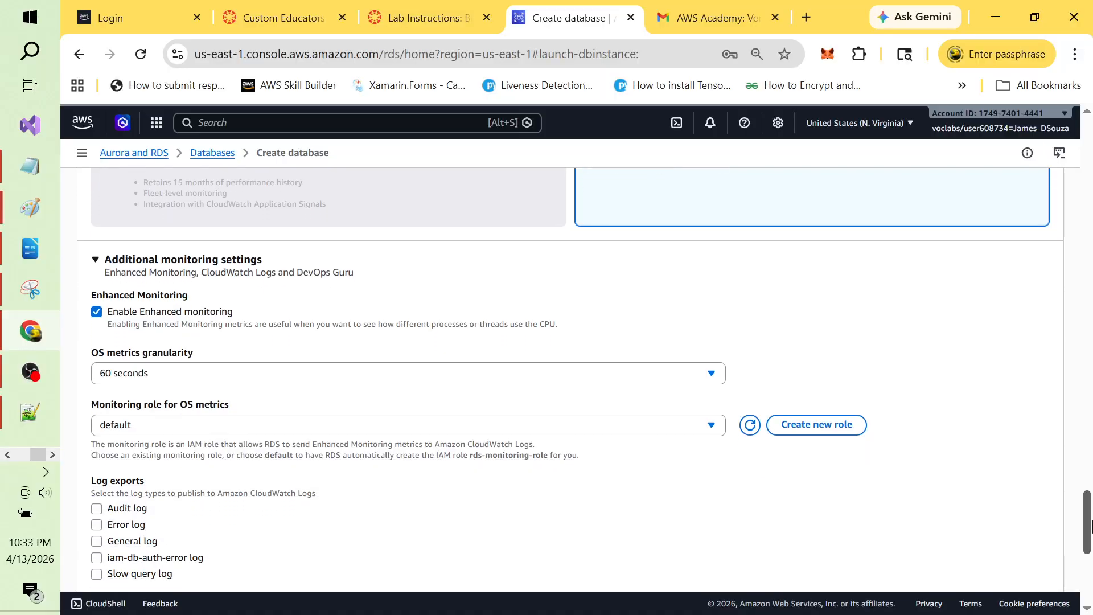
Step: Turn off Enhanced Monitoring for the database
{"action": "left_click", "coordinate": [97, 312]}
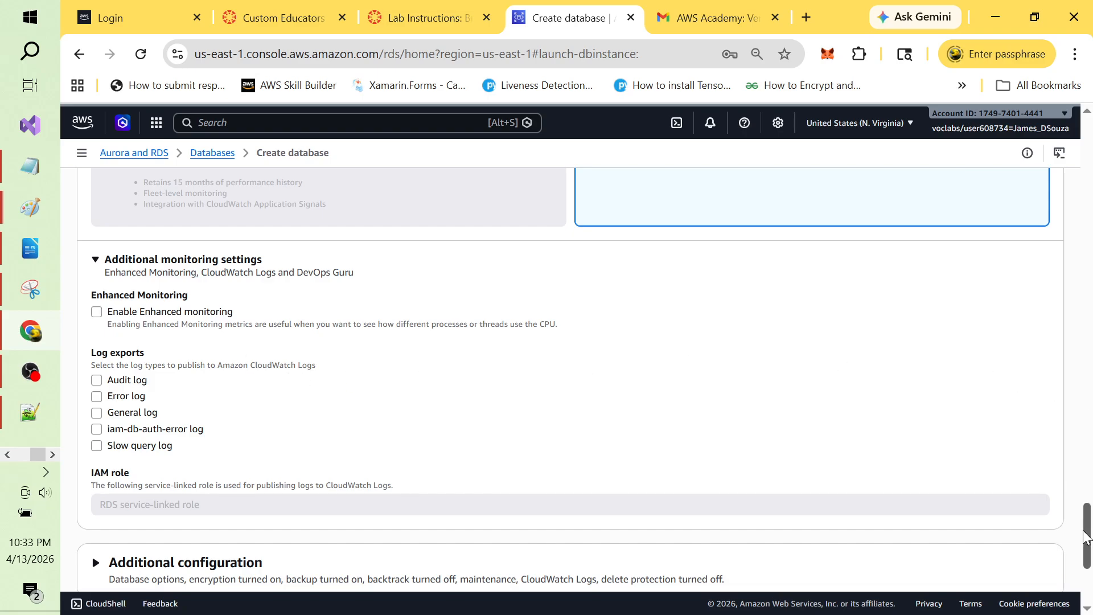
{"action": "left_click_drag", "start_coordinate": [1085, 538], "coordinate": [1088, 572]}
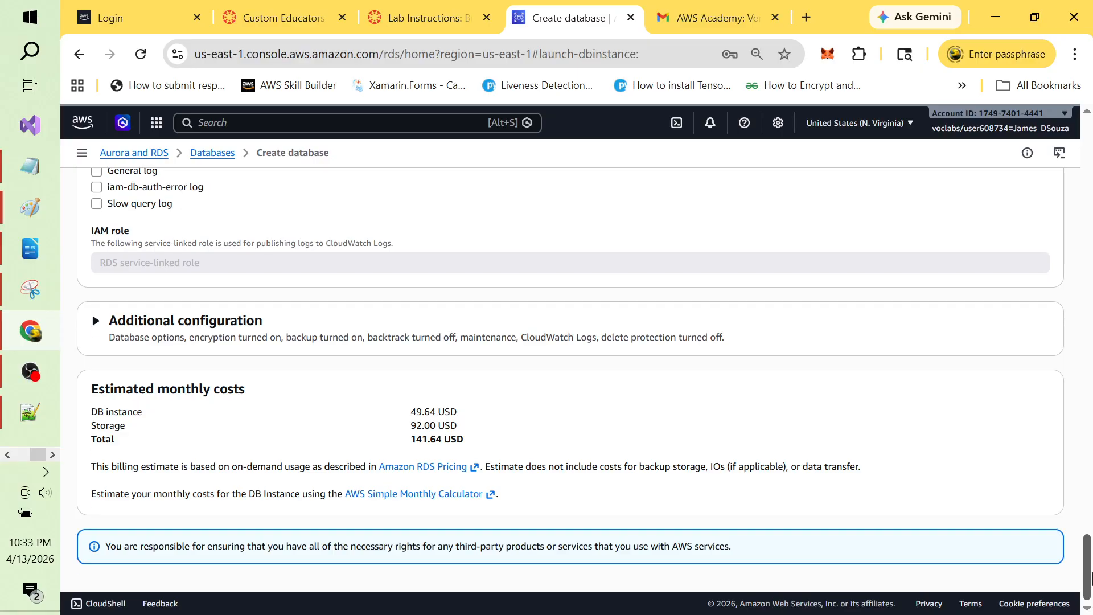
{"action": "mouse_move", "coordinate": [1089, 578]}
{"action": "left_mouse_down"}
{"action": "mouse_move", "coordinate": [1089, 538]}
{"action": "mouse_move", "coordinate": [1090, 576]}
{"action": "left_mouse_up"}
{"action": "left_click_drag", "start_coordinate": [1089, 569], "coordinate": [1090, 495]}
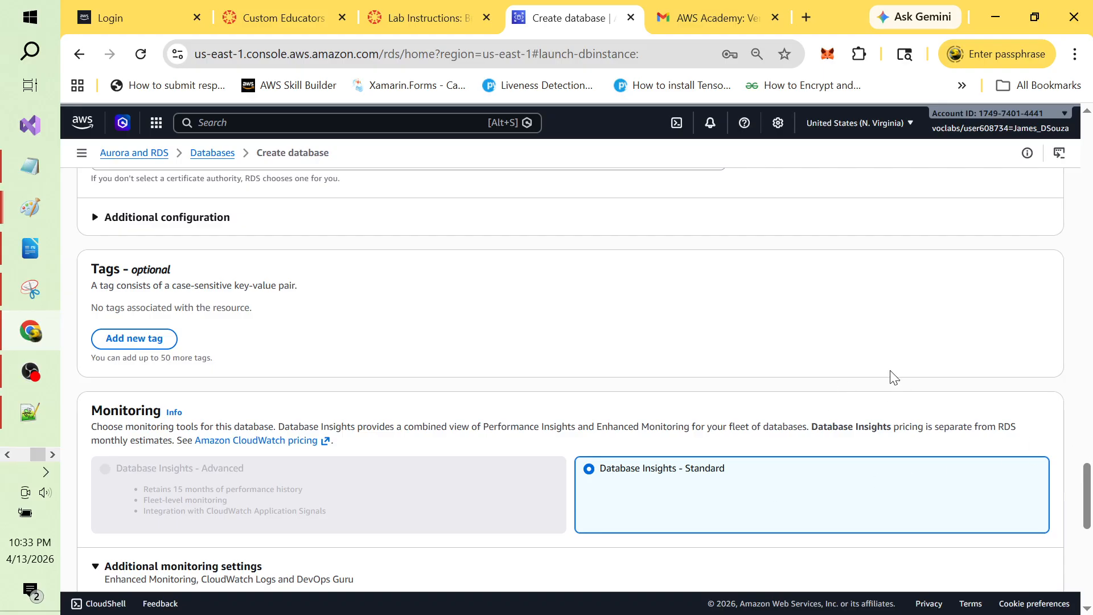
Step: Expand Additional configuration and disable automated backups and encryption
{"action": "left_click", "coordinate": [93, 225]}
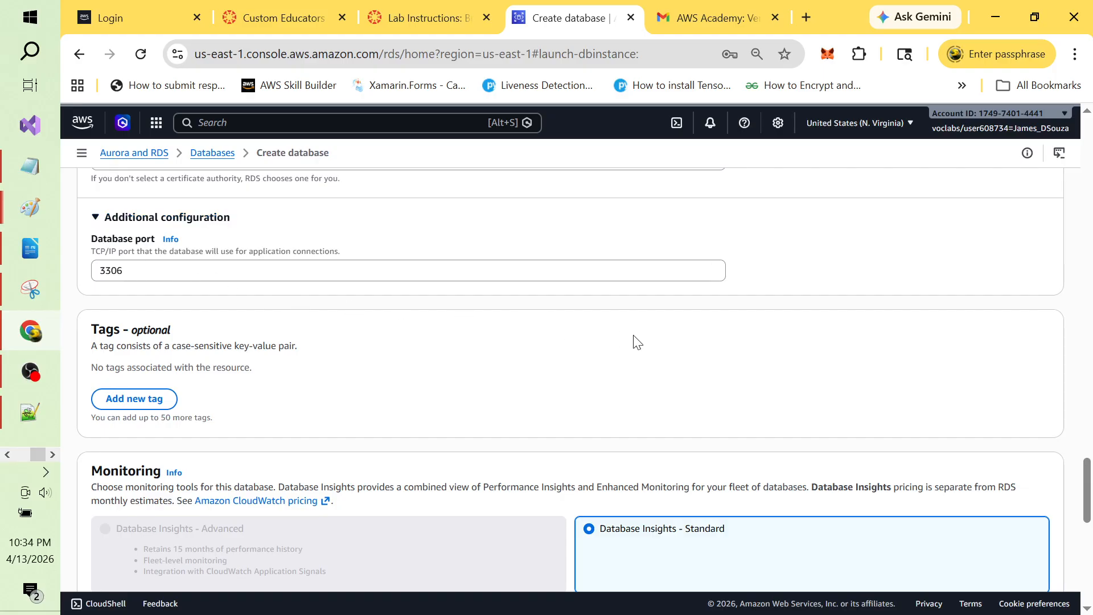
{"action": "left_click_drag", "start_coordinate": [1087, 475], "coordinate": [1088, 564]}
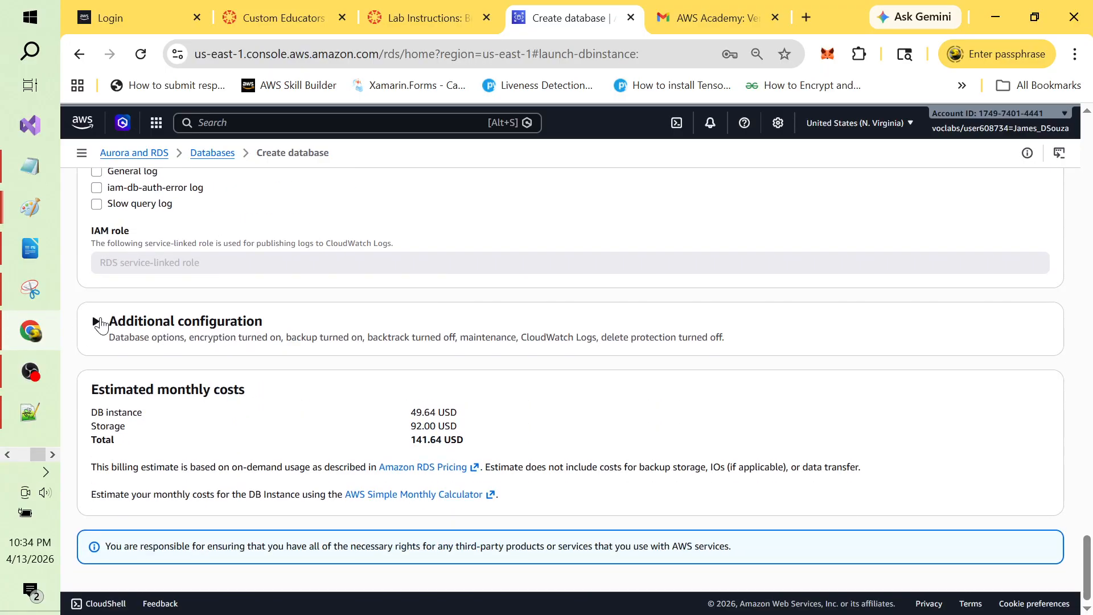
{"action": "left_click", "coordinate": [97, 322]}
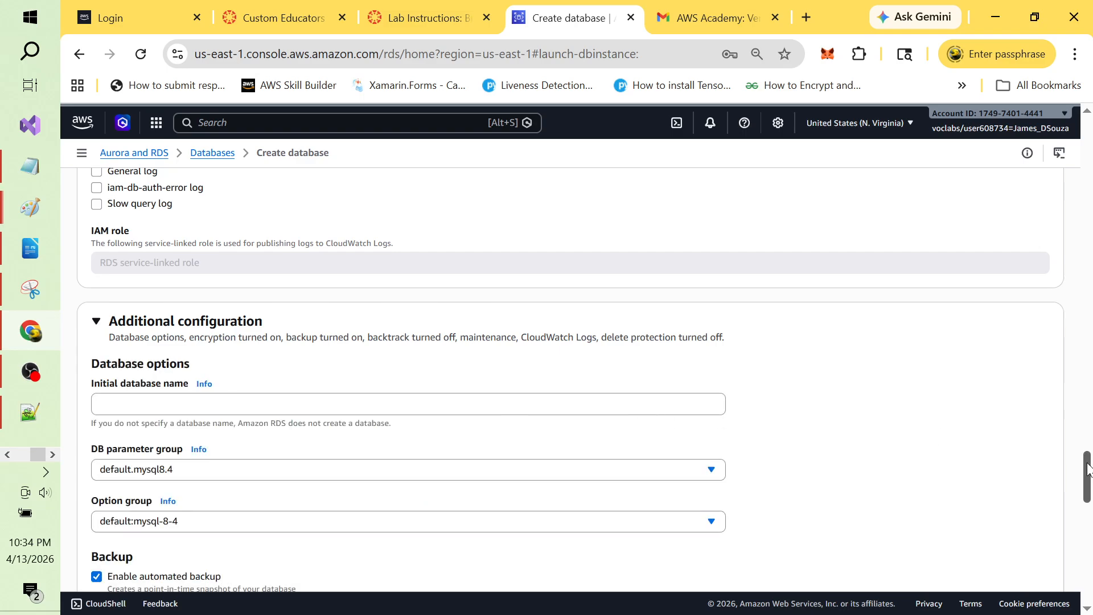
{"action": "left_click_drag", "start_coordinate": [1087, 467], "coordinate": [1087, 498]}
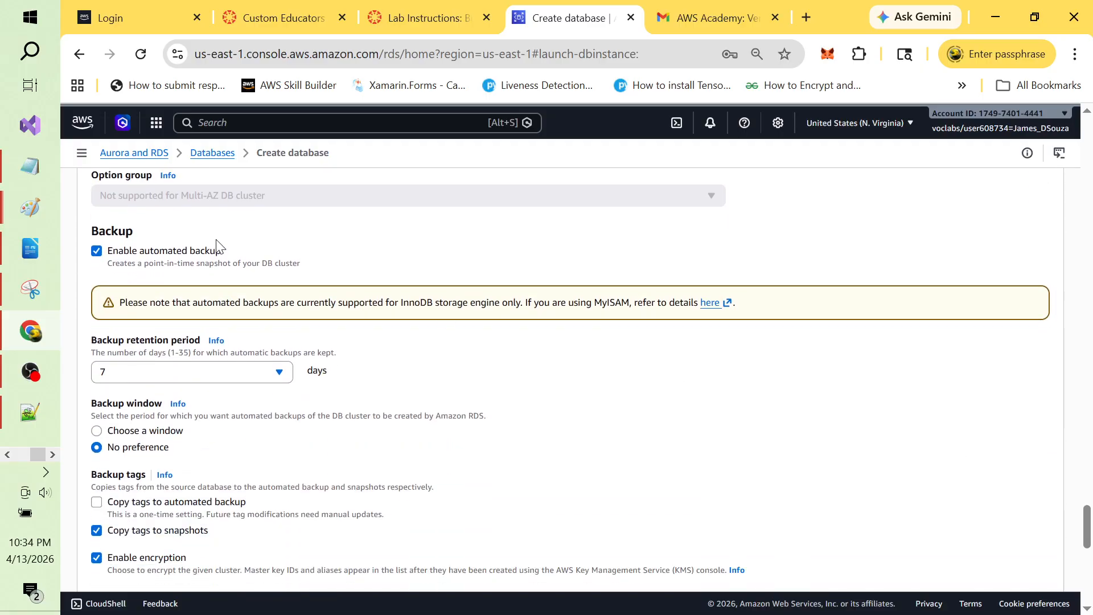
{"action": "left_click", "coordinate": [97, 251]}
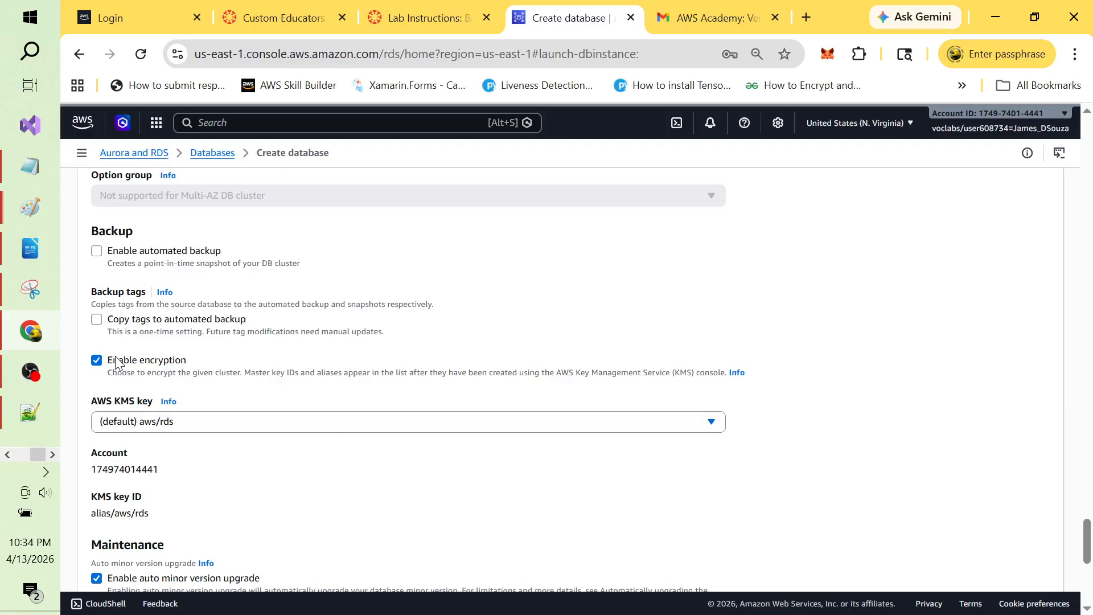
{"action": "left_click", "coordinate": [97, 361]}
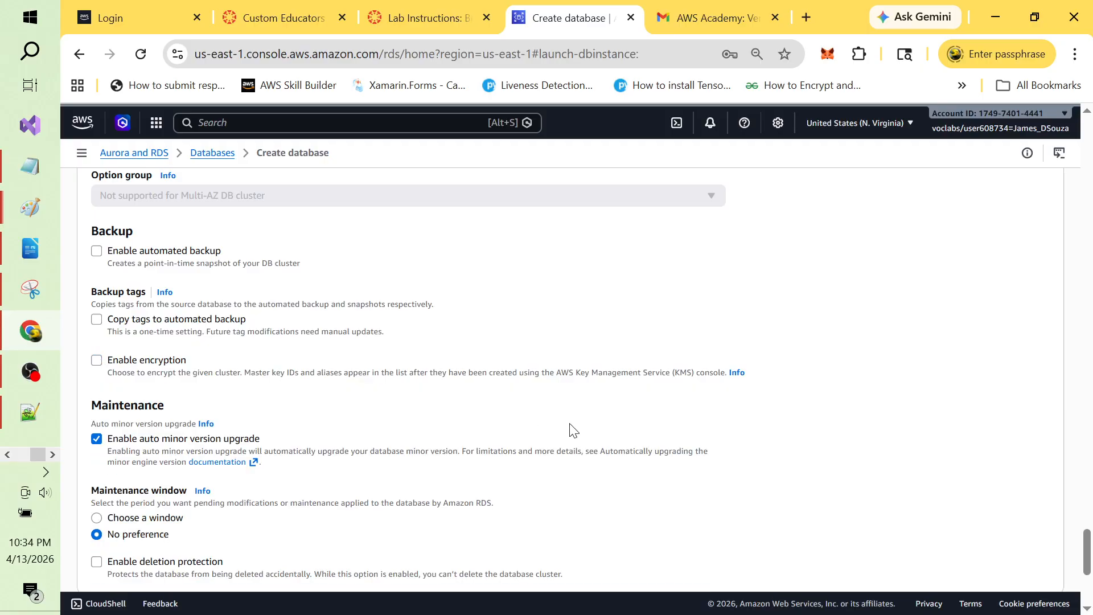
Step: Uncheck Enable auto minor version upgrade under Maintenance, then scroll back up the form
{"action": "left_click", "coordinate": [98, 443]}
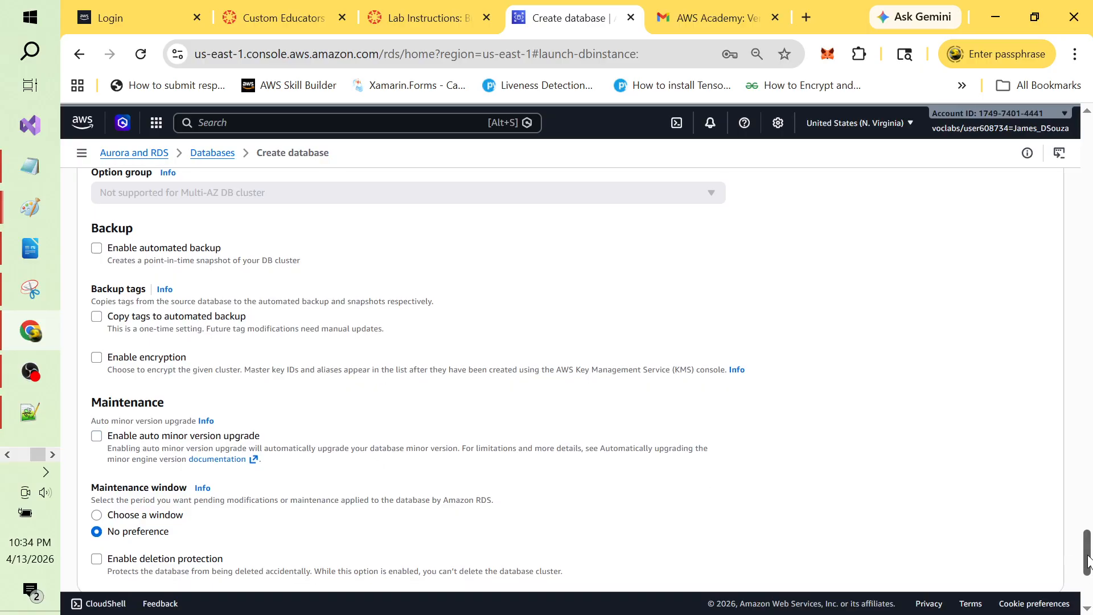
{"action": "left_click_drag", "start_coordinate": [1087, 556], "coordinate": [1087, 580]}
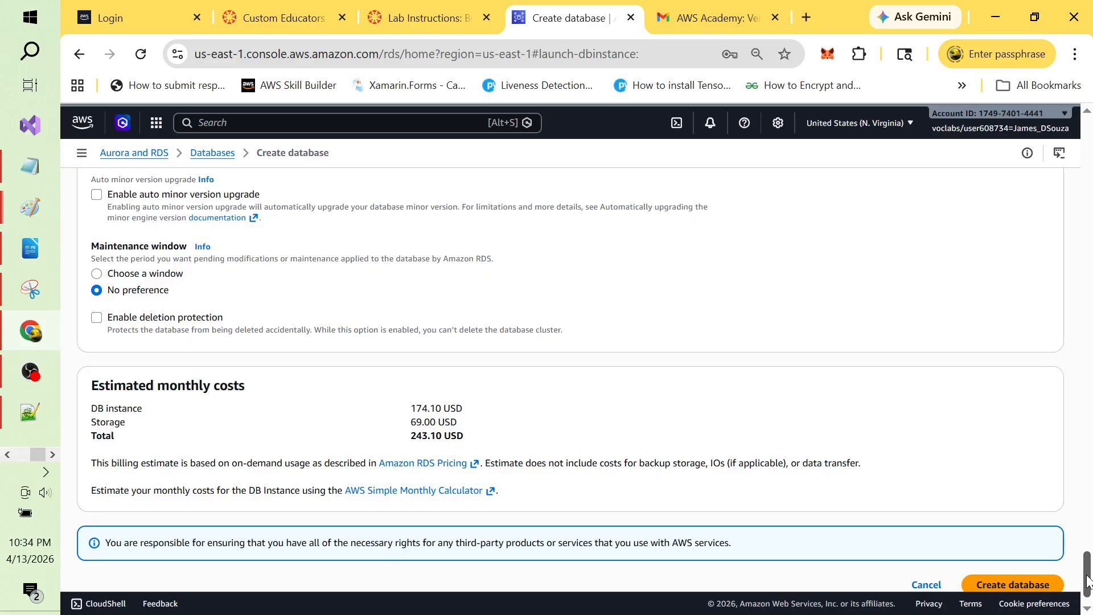
{"action": "left_click_drag", "start_coordinate": [1088, 581], "coordinate": [1088, 576]}
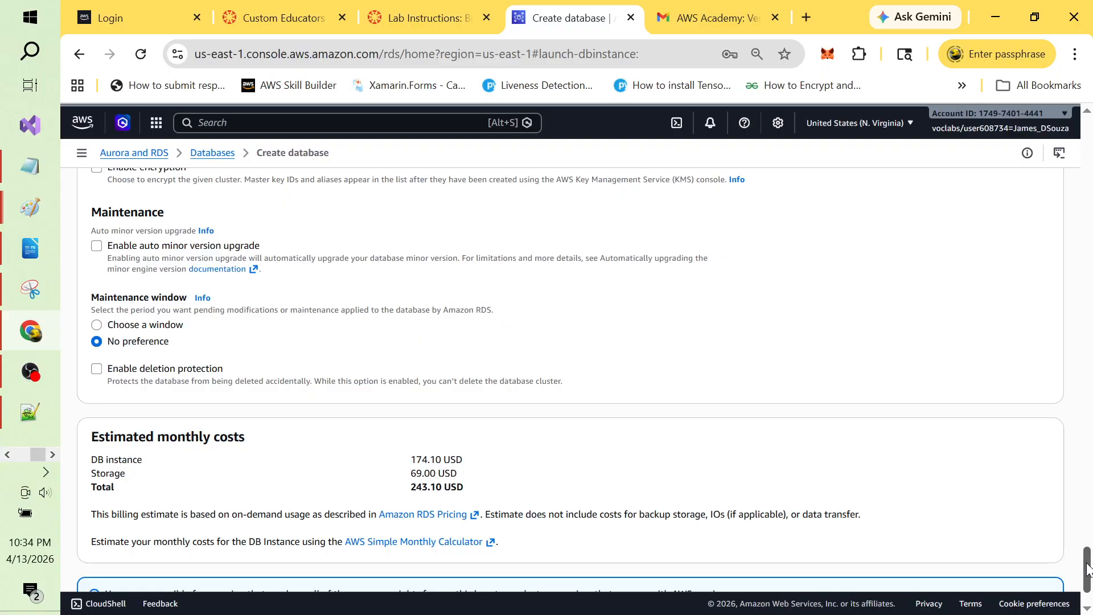
{"action": "left_click_drag", "start_coordinate": [1087, 569], "coordinate": [1086, 333]}
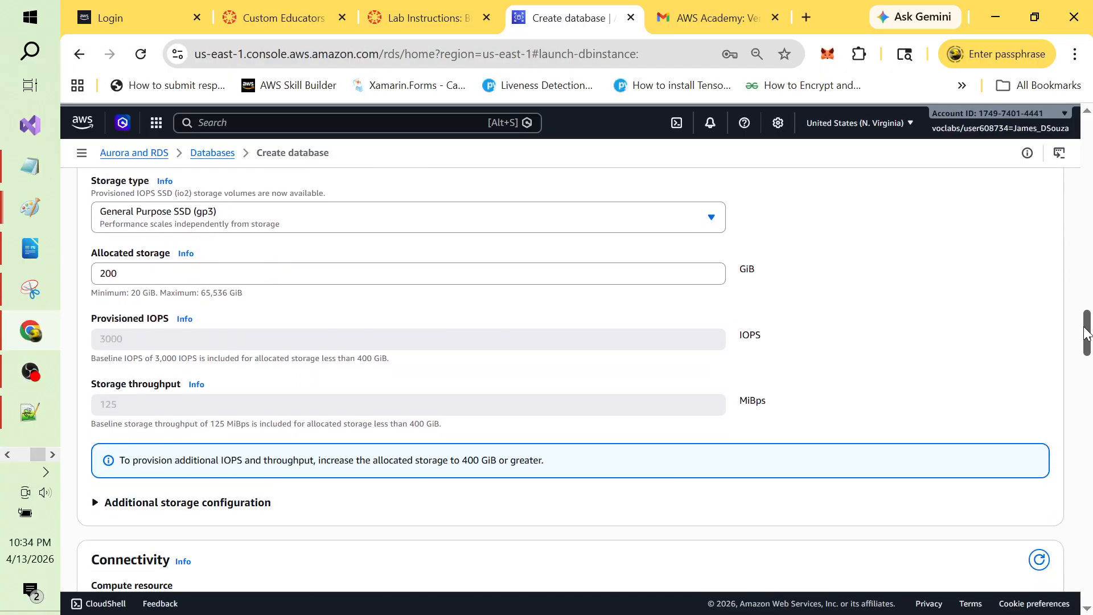
Step: Keep General Purpose SSD (gp3) storage and set allocated storage to 20 GiB
{"action": "left_click", "coordinate": [712, 219]}
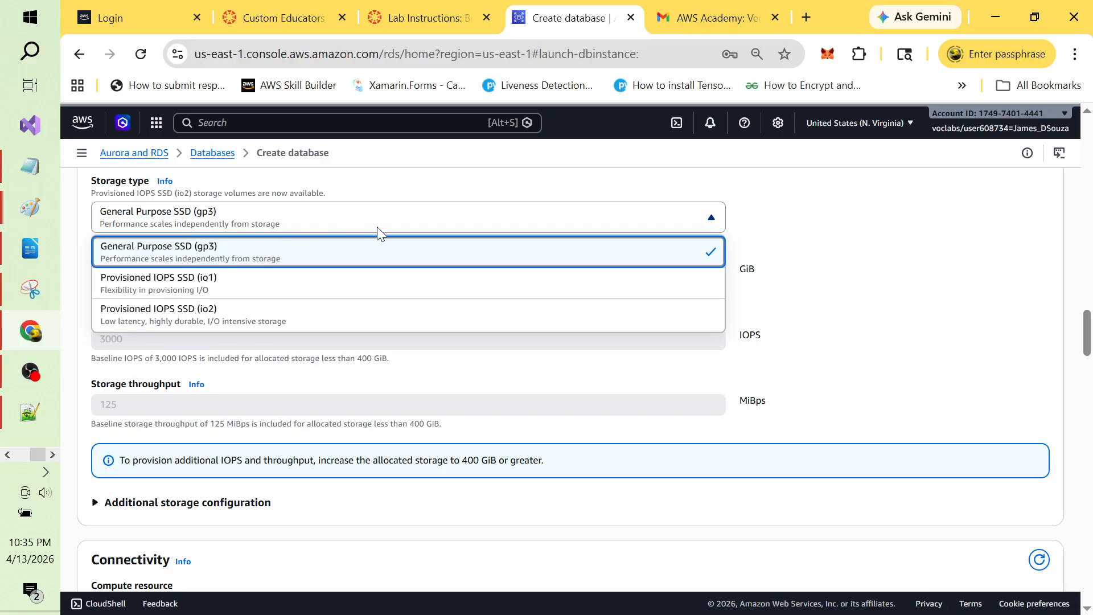
{"action": "left_click", "coordinate": [803, 227]}
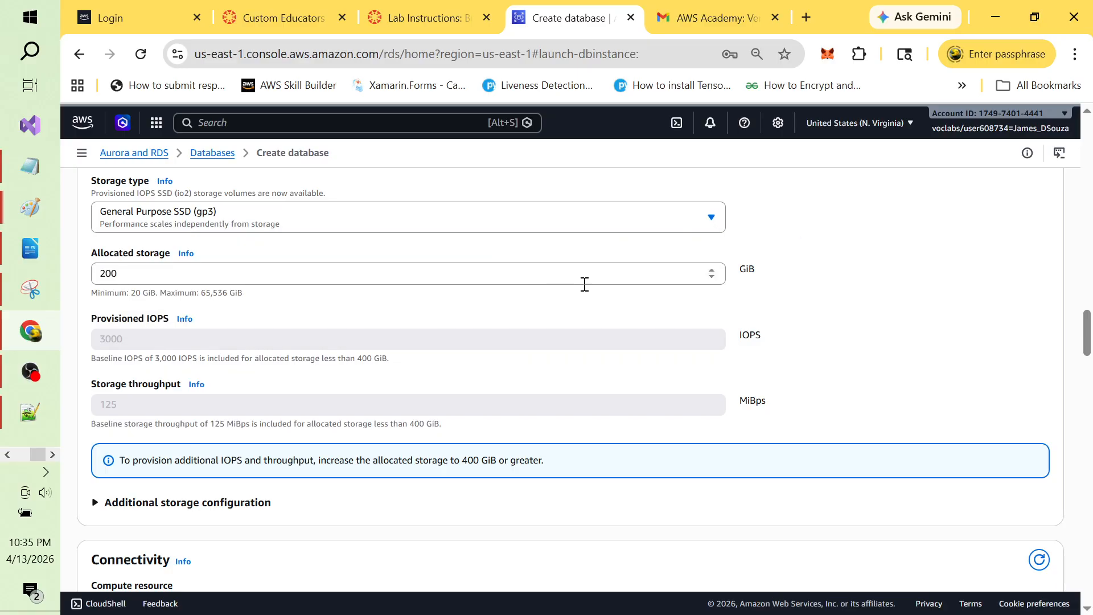
{"action": "left_click", "coordinate": [716, 277]}
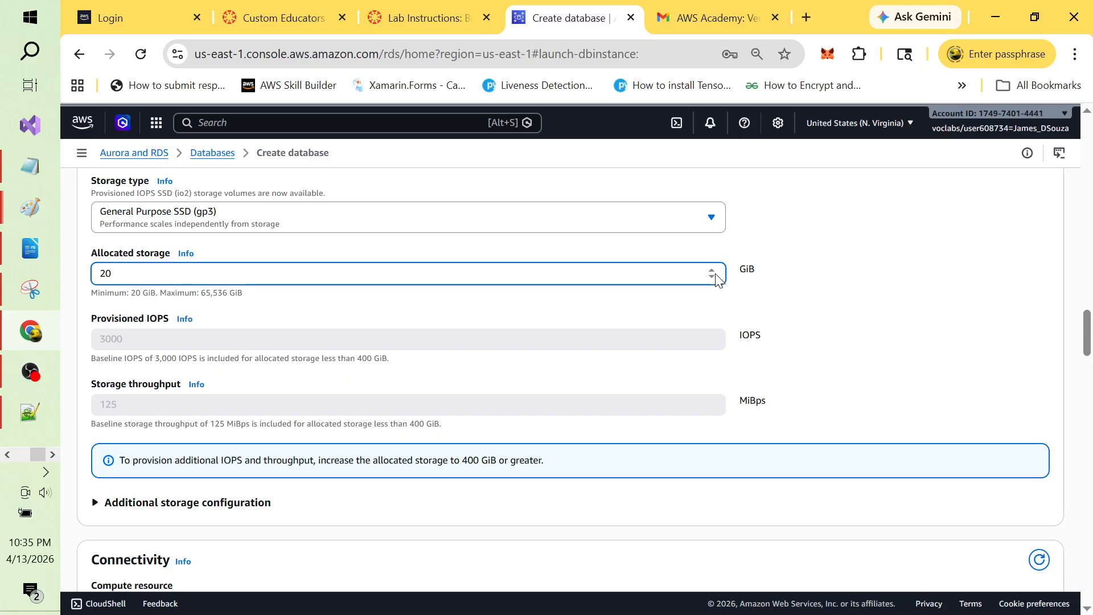
{"action": "left_click", "coordinate": [905, 276]}
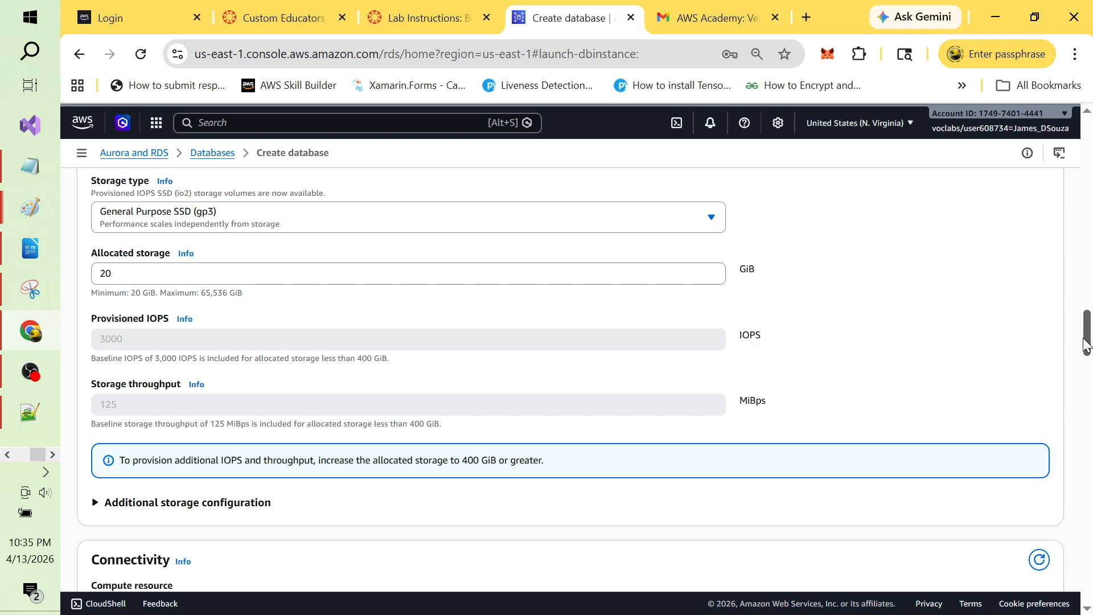
{"action": "left_click_drag", "start_coordinate": [1086, 344], "coordinate": [1086, 321]}
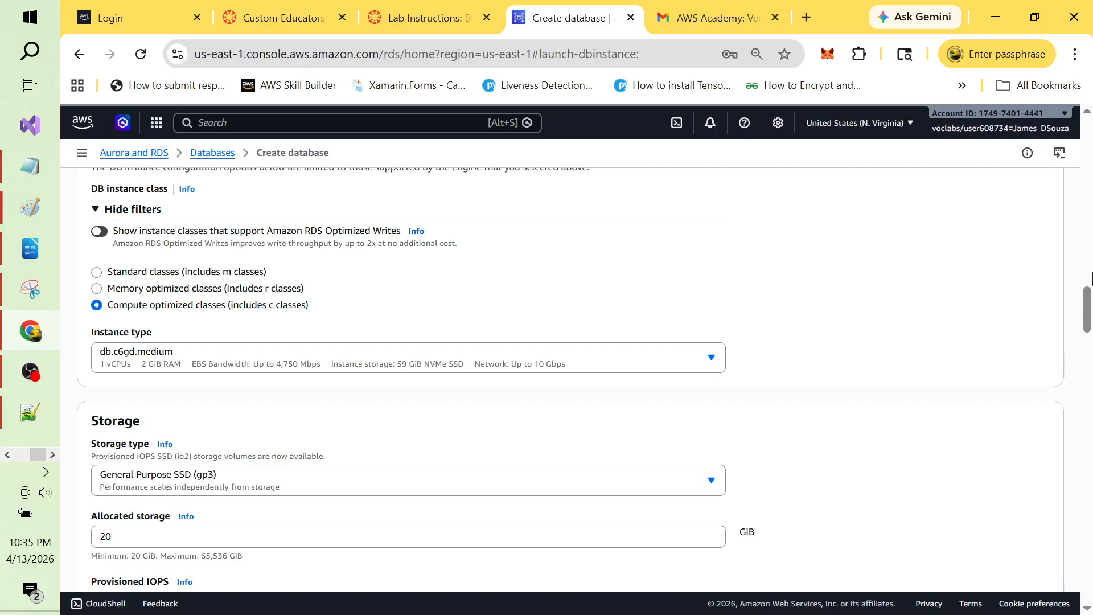
{"action": "mouse_move", "coordinate": [1086, 310]}
{"action": "left_mouse_down"}
{"action": "mouse_move", "coordinate": [1086, 254]}
{"action": "mouse_move", "coordinate": [1088, 356]}
{"action": "mouse_move", "coordinate": [1088, 307]}
{"action": "left_mouse_up"}
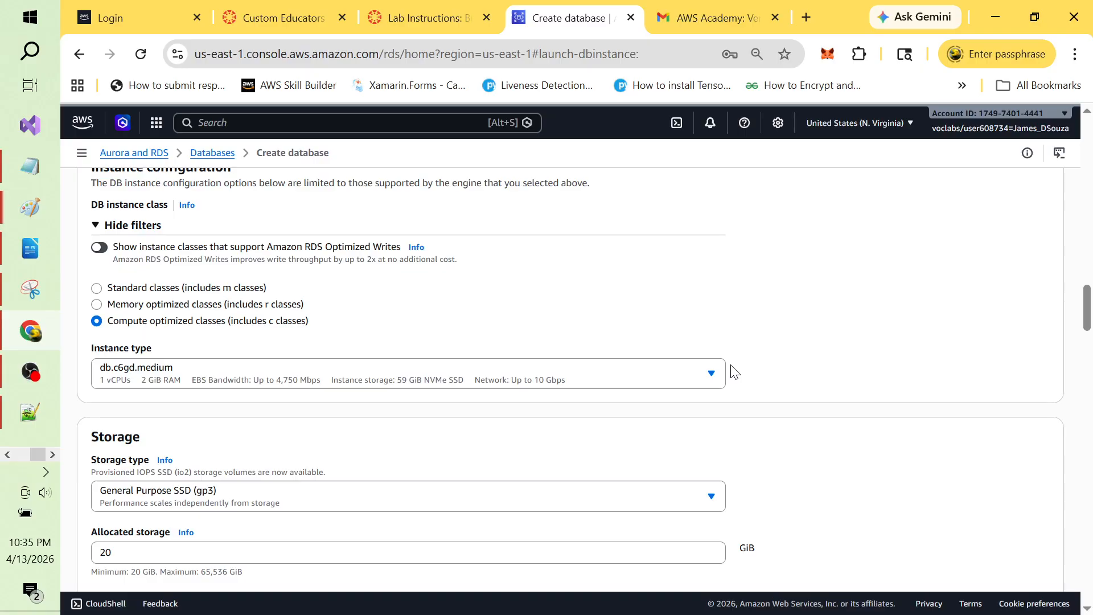
Step: Search instance types for 'db.t', then clear the search
{"action": "left_click", "coordinate": [711, 374]}
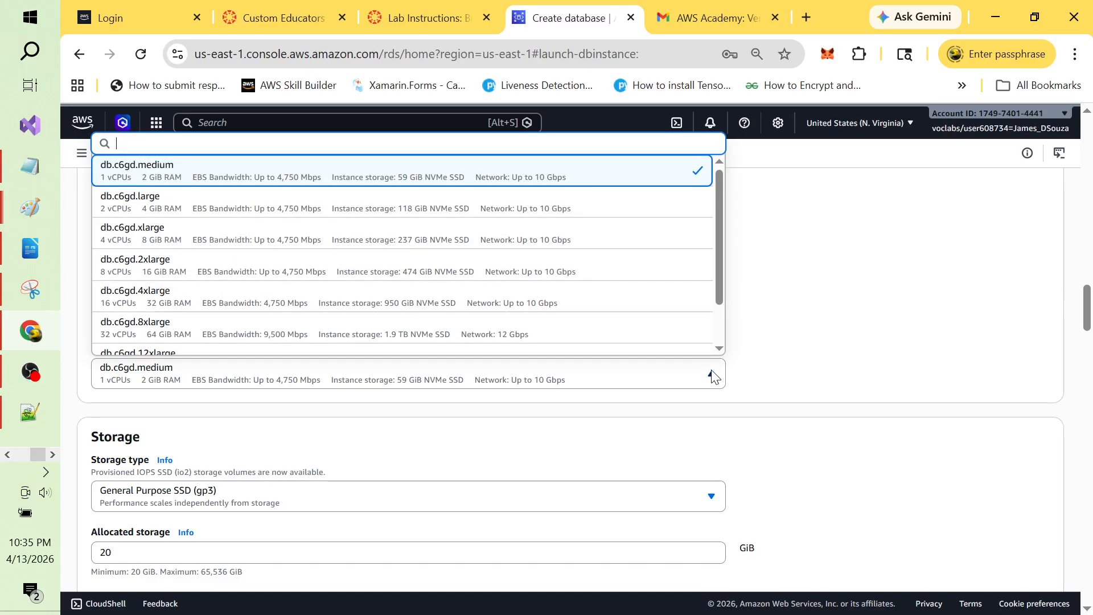
{"action": "type", "text": "db.t3"}
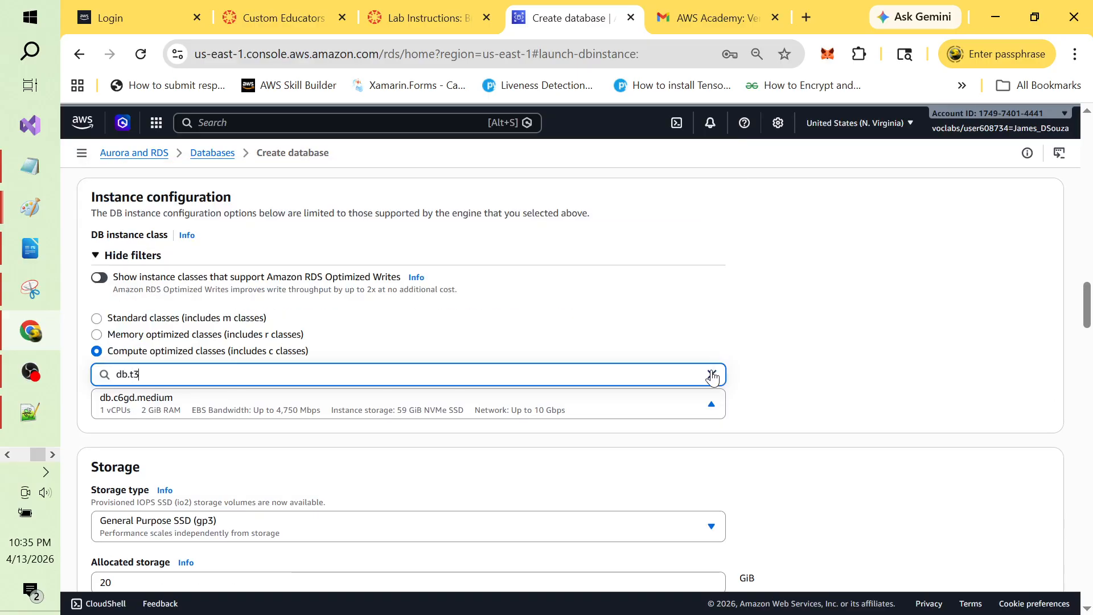
{"action": "left_click", "coordinate": [711, 375]}
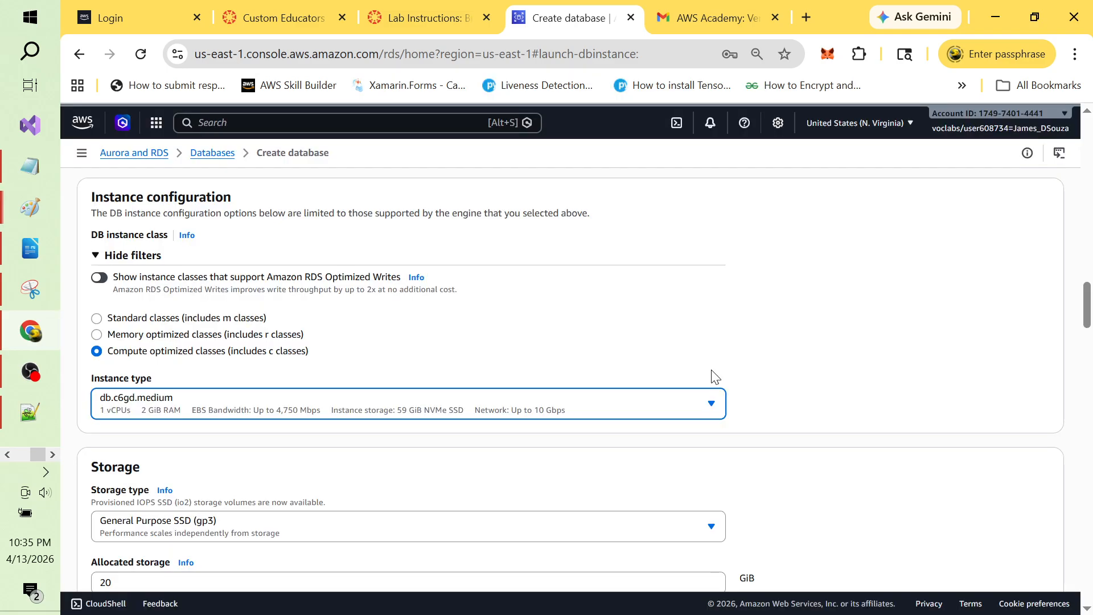
{"action": "left_click", "coordinate": [599, 339]}
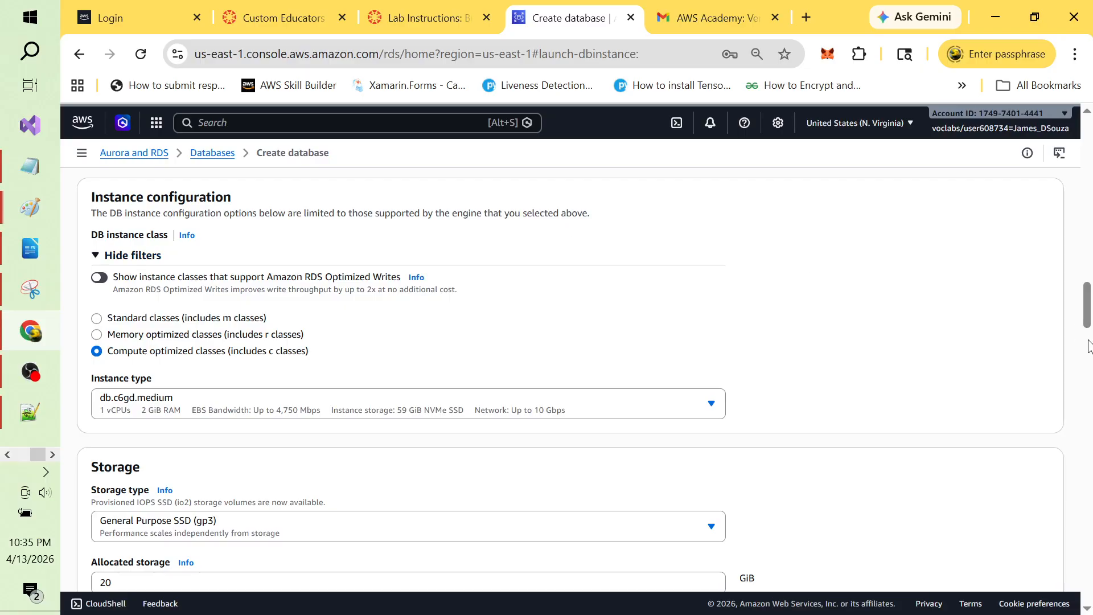
Step: Reconfirm General Purpose SSD (gp3) as the storage type with 20 GiB allocated
{"action": "scroll", "coordinate": [1085, 316], "scroll_direction": "down", "scroll_amount": 4}
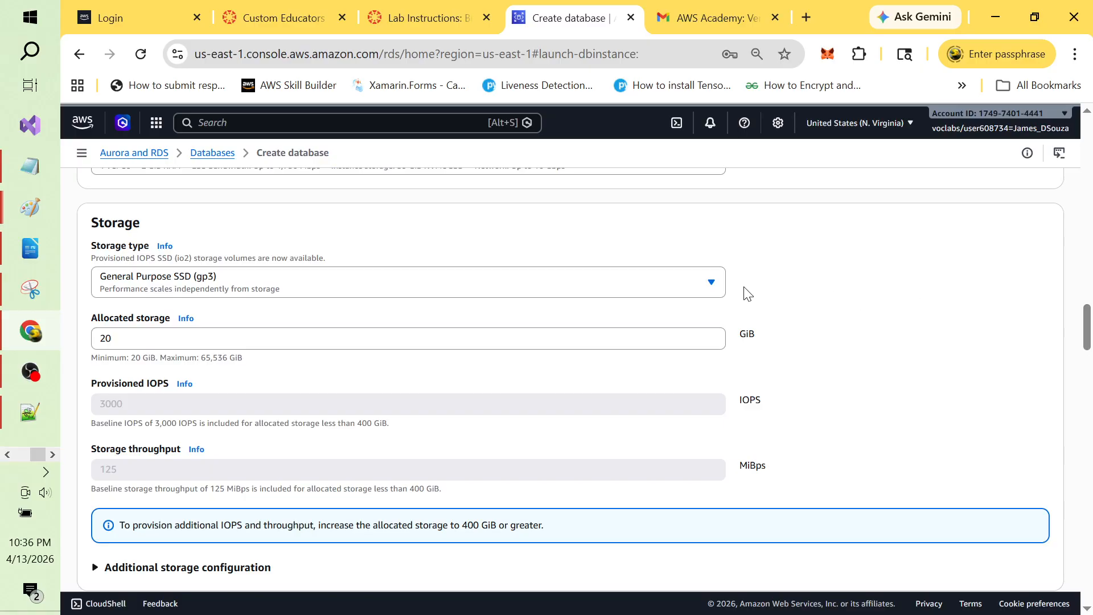
{"action": "left_click", "coordinate": [711, 283]}
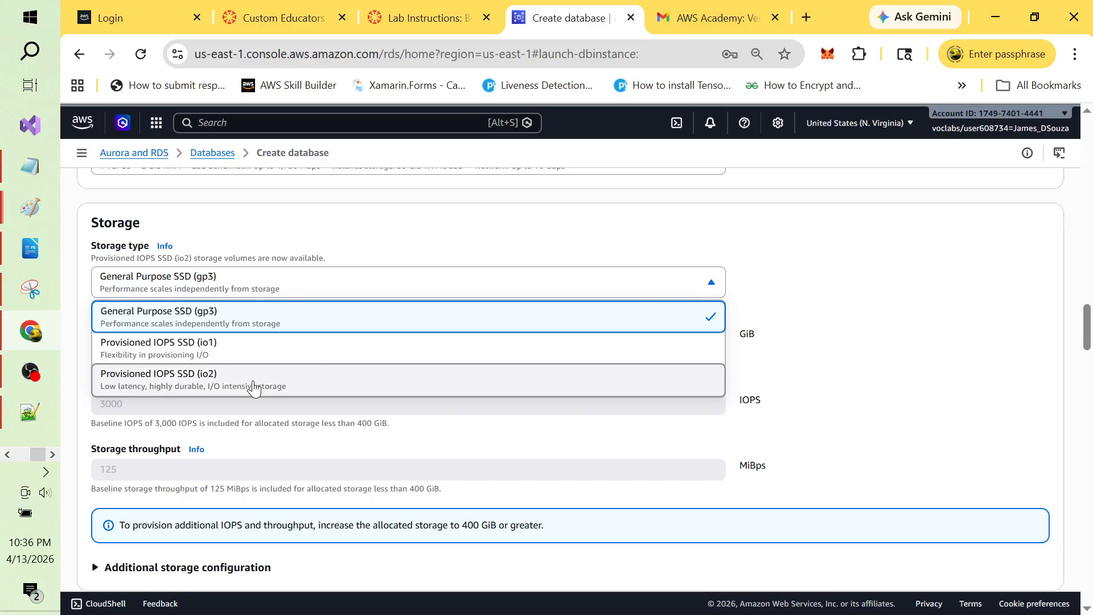
{"action": "left_click", "coordinate": [851, 318]}
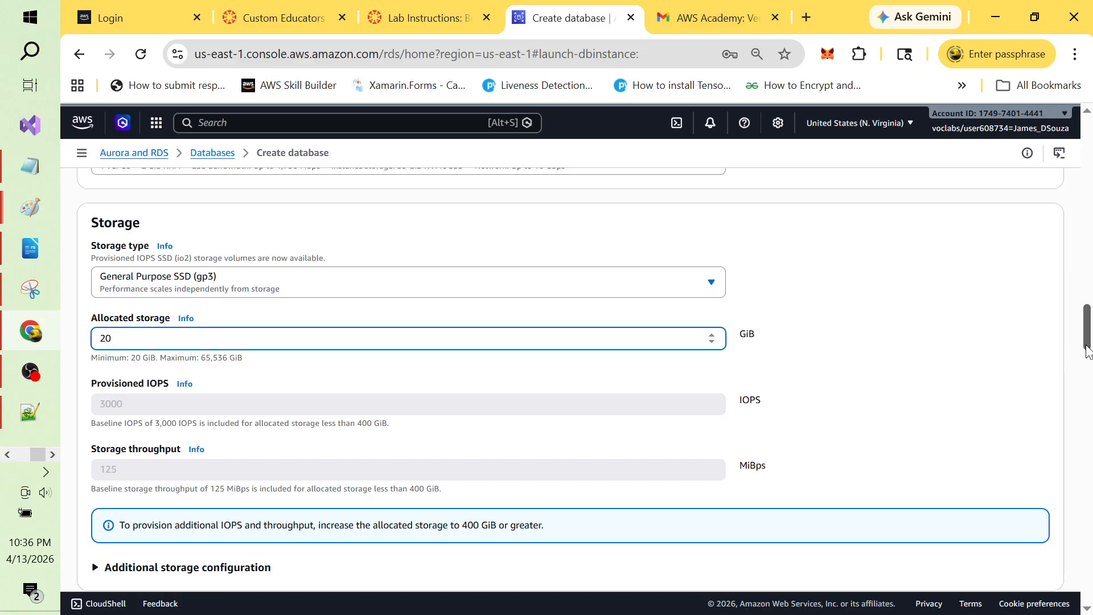
{"action": "left_click_drag", "start_coordinate": [1087, 342], "coordinate": [1089, 307]}
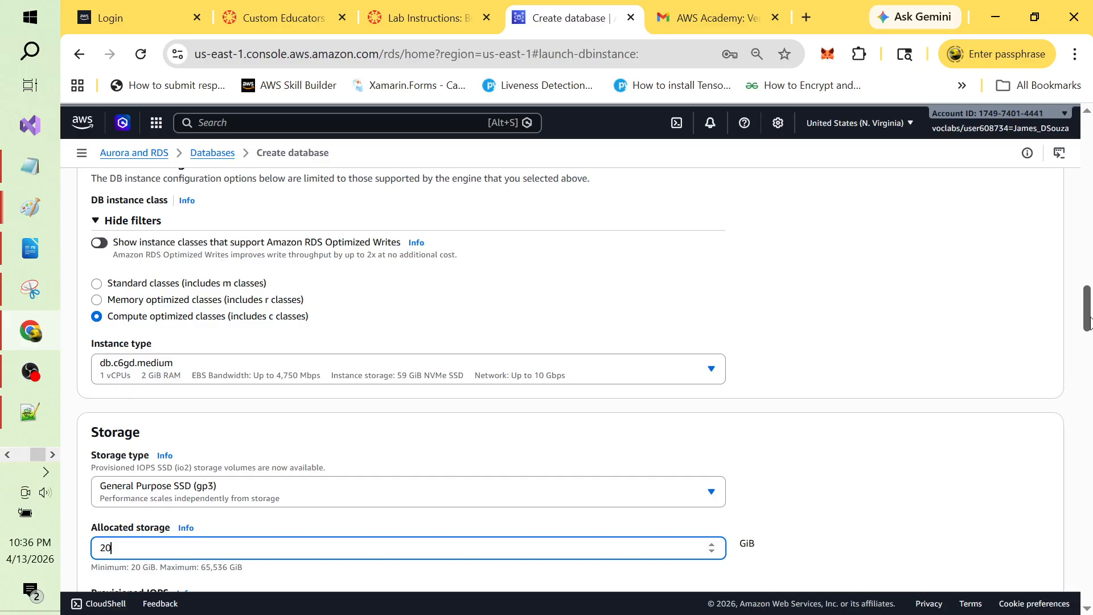
{"action": "mouse_move", "coordinate": [1088, 322]}
{"action": "left_mouse_down"}
{"action": "mouse_move", "coordinate": [1087, 304]}
{"action": "mouse_move", "coordinate": [1087, 321]}
{"action": "left_mouse_up"}
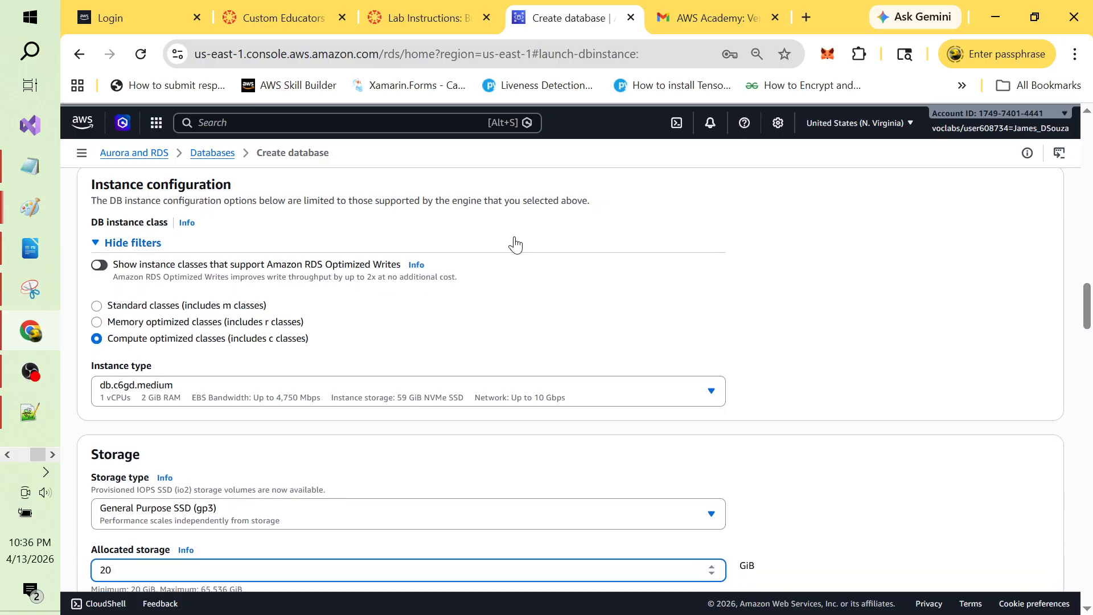
Step: Toggle Optimized Writes off and settle on Standard classes, giving db.m5d.large
{"action": "left_click", "coordinate": [103, 268]}
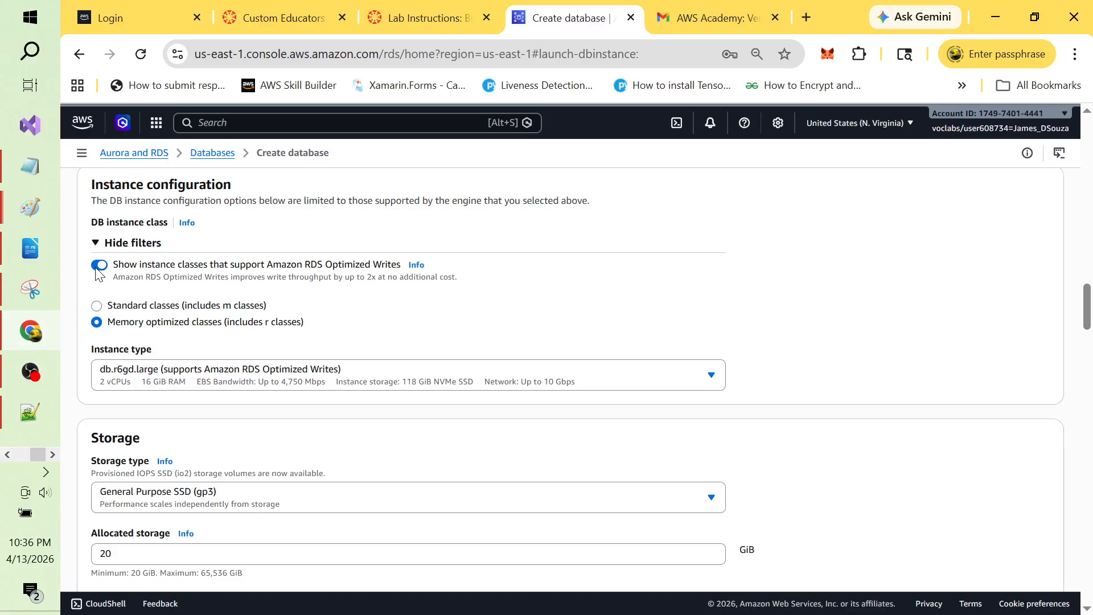
{"action": "left_click", "coordinate": [100, 265]}
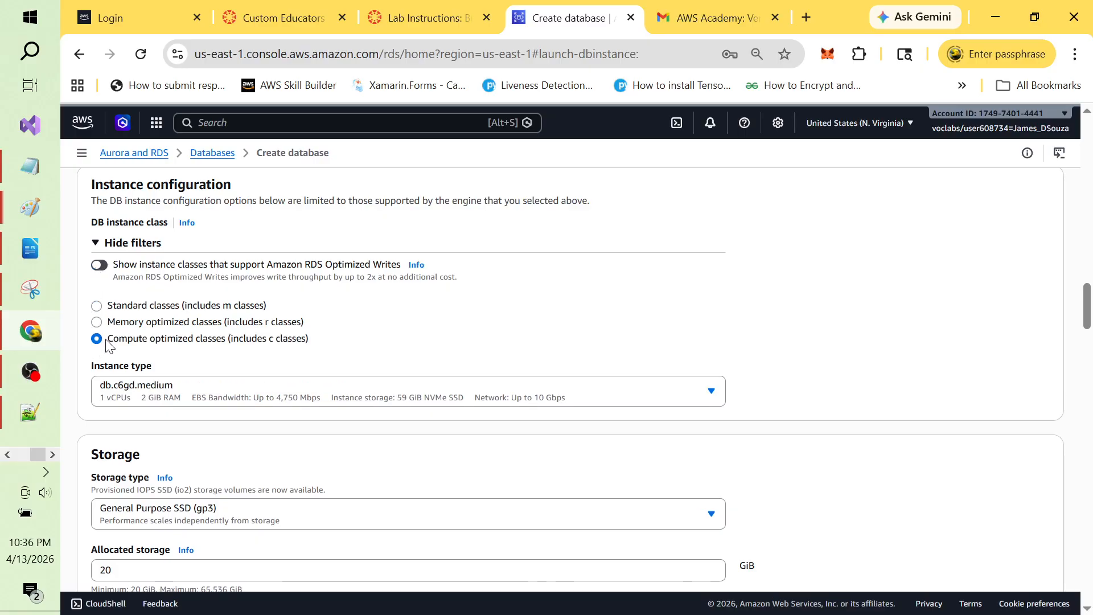
{"action": "left_click", "coordinate": [97, 307]}
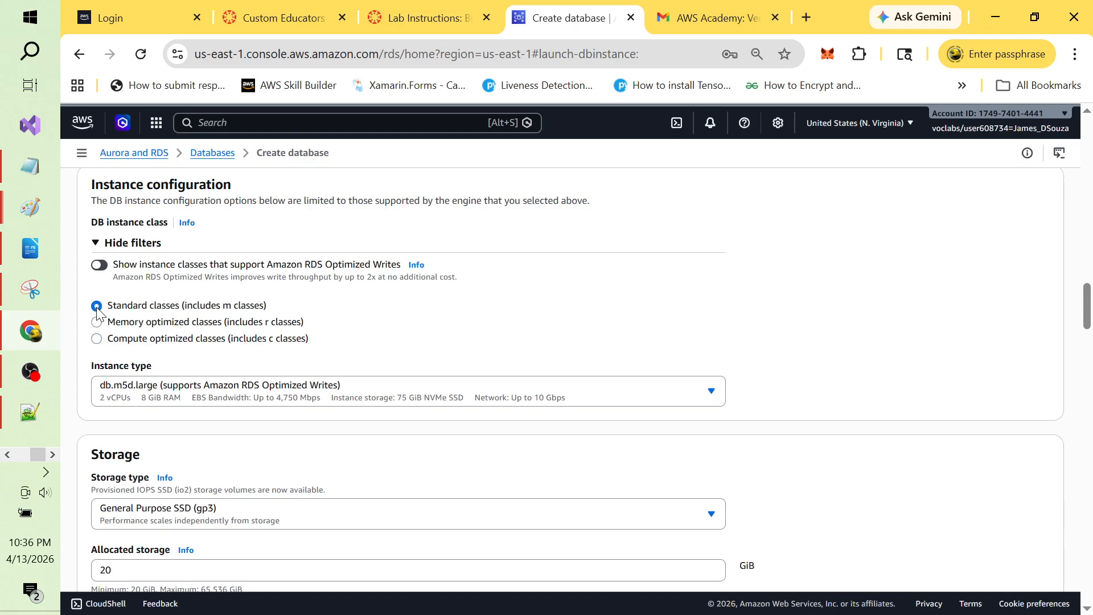
{"action": "left_click", "coordinate": [96, 323]}
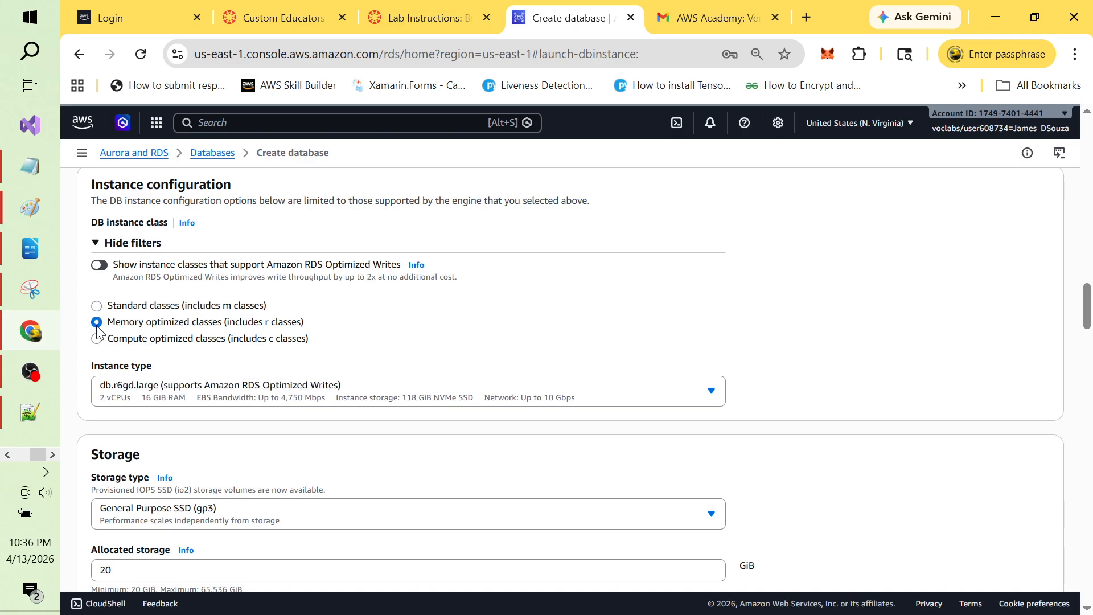
{"action": "left_click", "coordinate": [96, 307]}
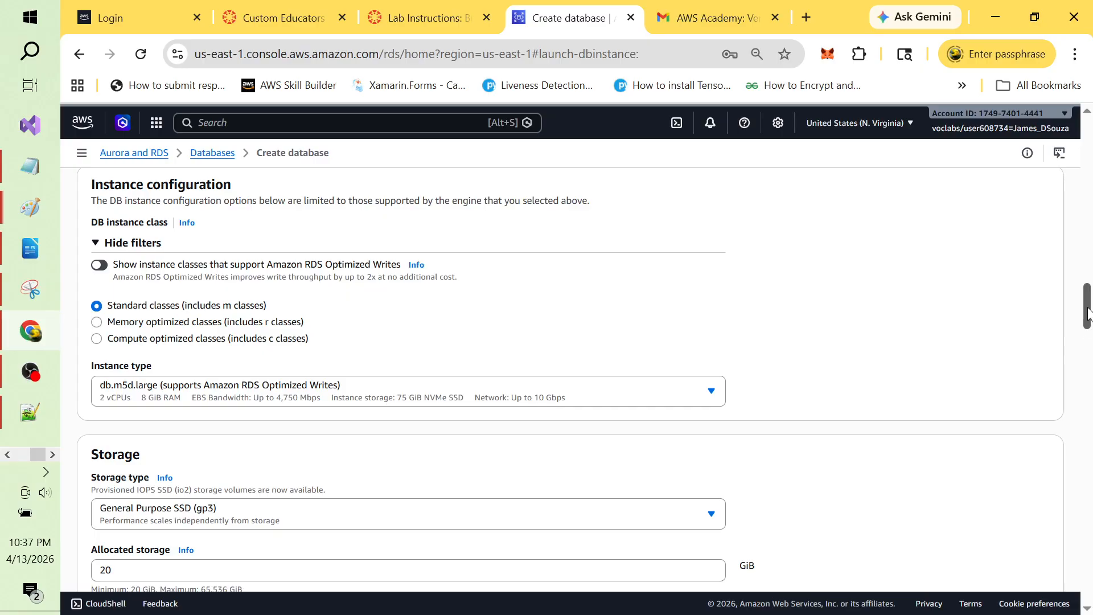
{"action": "left_click_drag", "start_coordinate": [1087, 312], "coordinate": [1089, 200]}
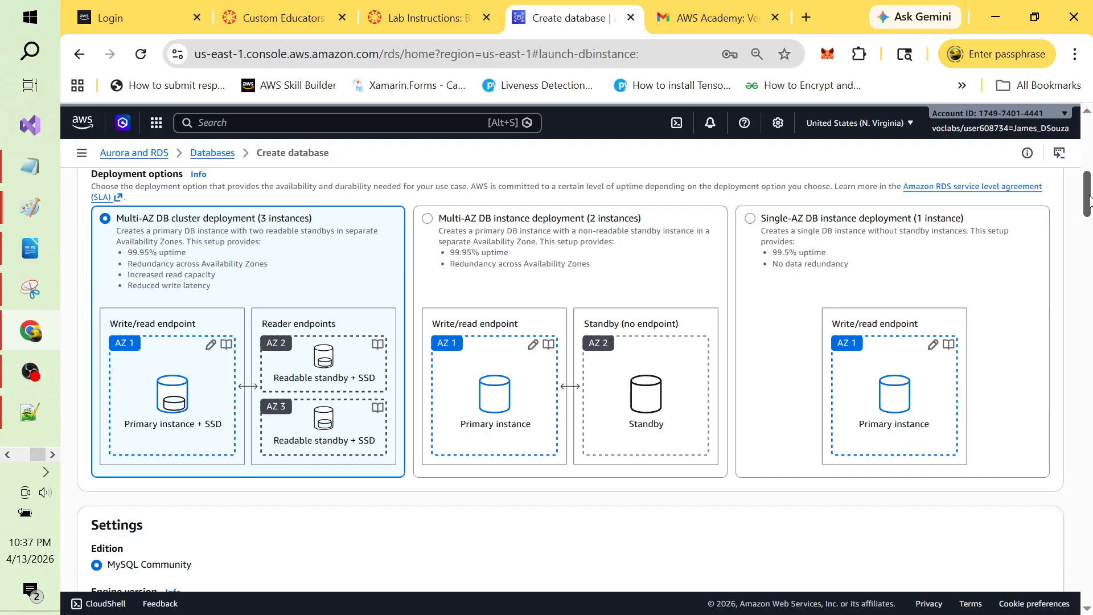
Step: Select Multi-AZ DB instance deployment (2 instances) and Burstable classes for db.t3.small
{"action": "left_click", "coordinate": [432, 227]}
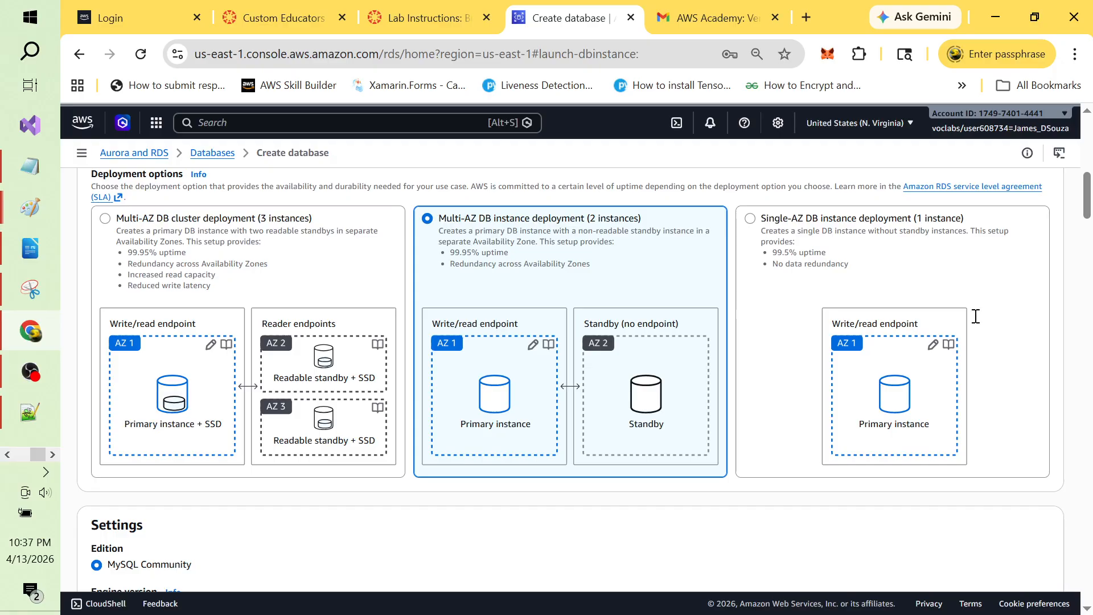
{"action": "left_click_drag", "start_coordinate": [1087, 212], "coordinate": [1086, 318]}
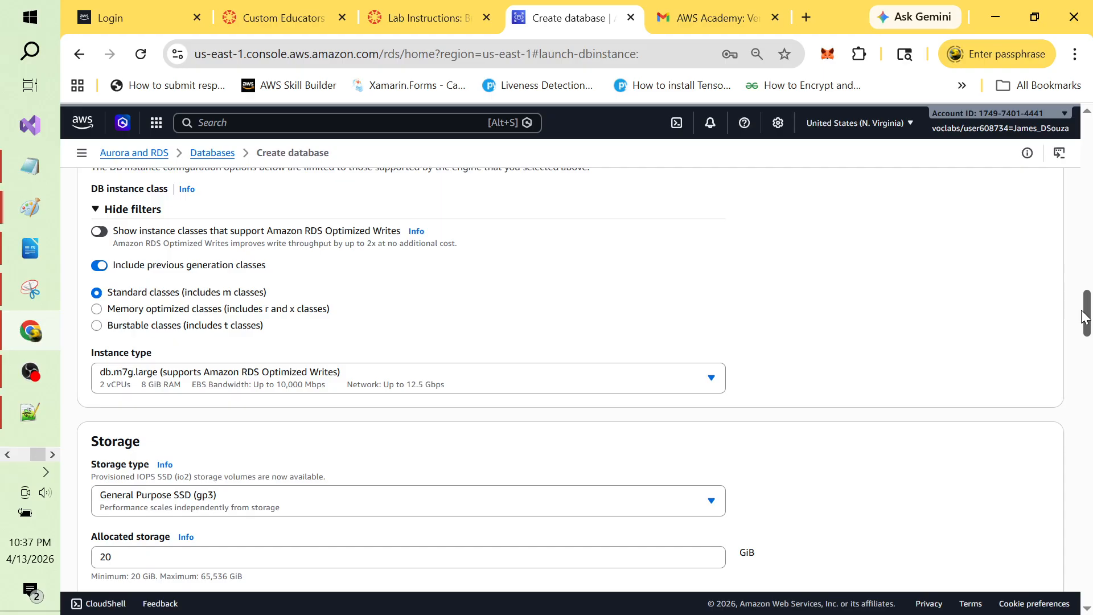
{"action": "left_click", "coordinate": [98, 329]}
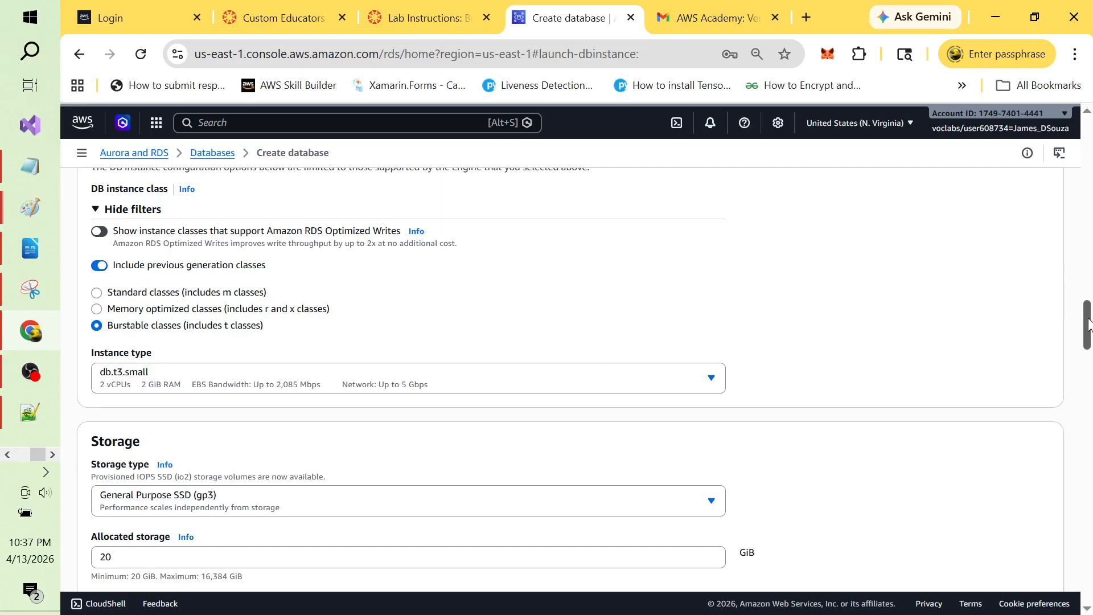
{"action": "left_click_drag", "start_coordinate": [1087, 324], "coordinate": [1088, 583]}
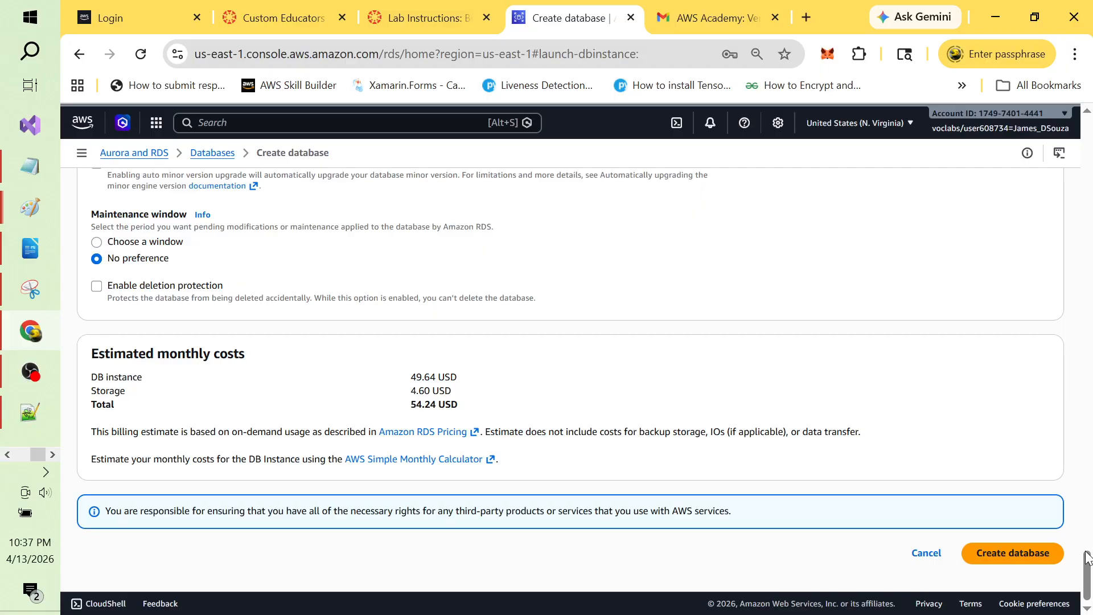
Step: Scroll through the Connectivity and Credentials settings to review them
{"action": "left_click_drag", "start_coordinate": [1087, 569], "coordinate": [1088, 411]}
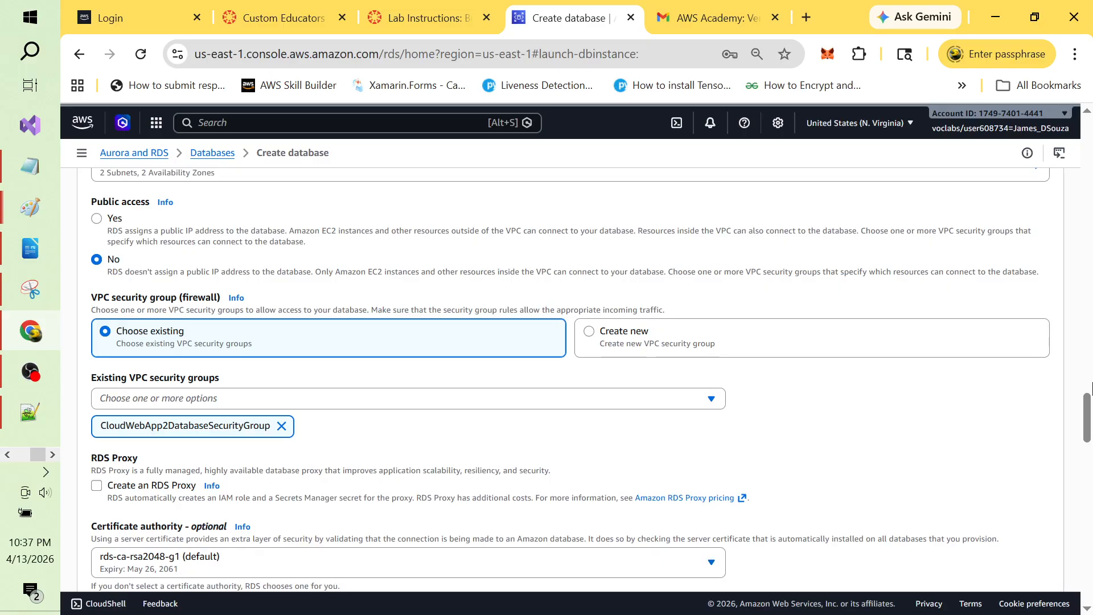
{"action": "left_click_drag", "start_coordinate": [1088, 406], "coordinate": [1089, 376]}
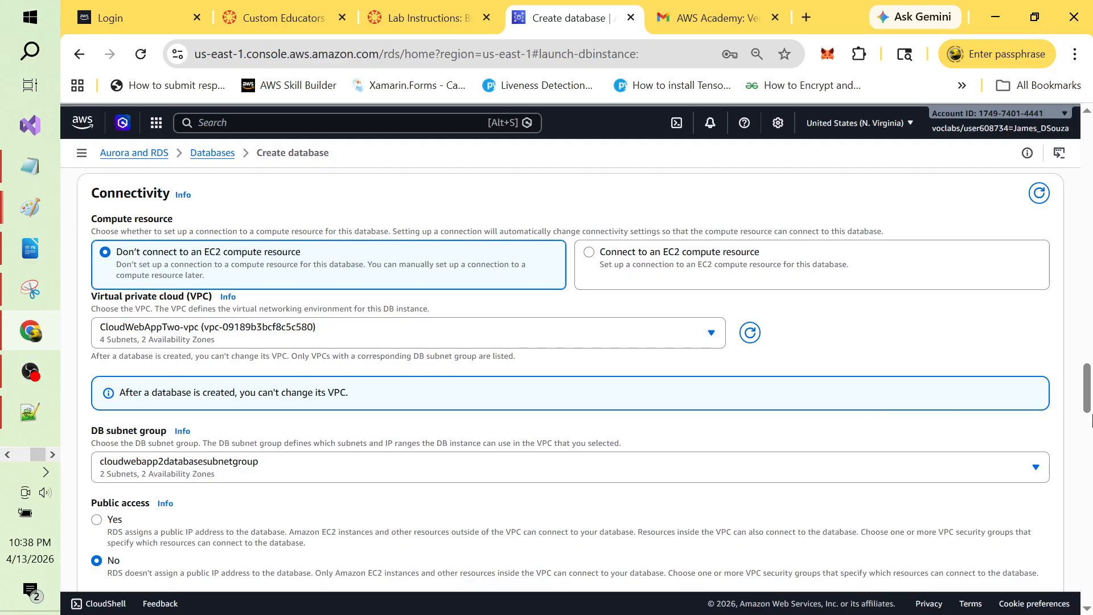
{"action": "mouse_move", "coordinate": [1087, 394]}
{"action": "left_mouse_down"}
{"action": "mouse_move", "coordinate": [1087, 370]}
{"action": "mouse_move", "coordinate": [1087, 408]}
{"action": "left_mouse_up"}
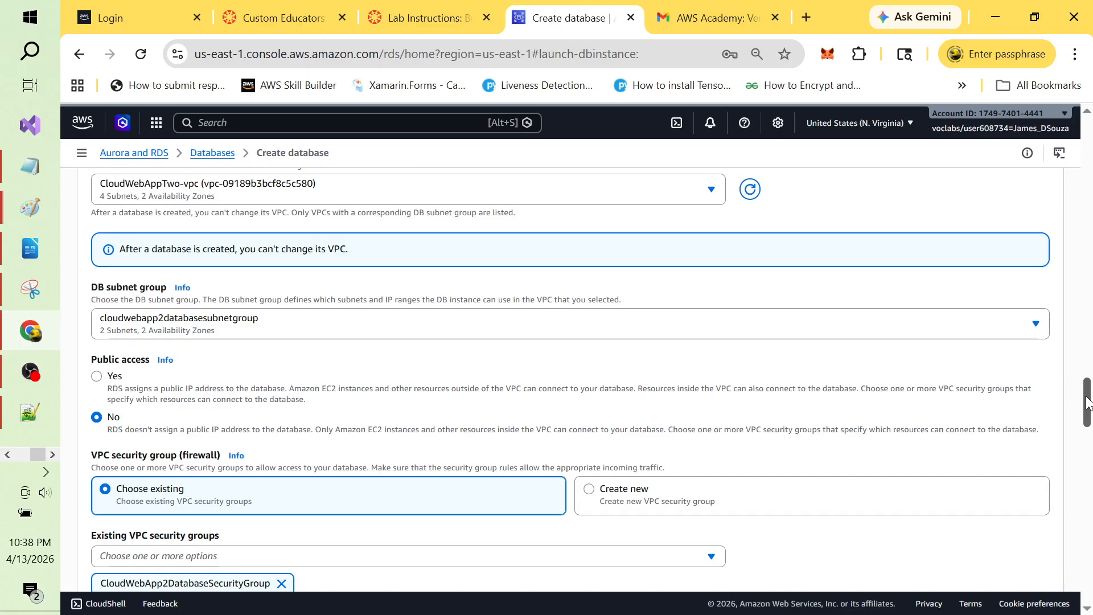
{"action": "left_click_drag", "start_coordinate": [1087, 401], "coordinate": [1090, 199]}
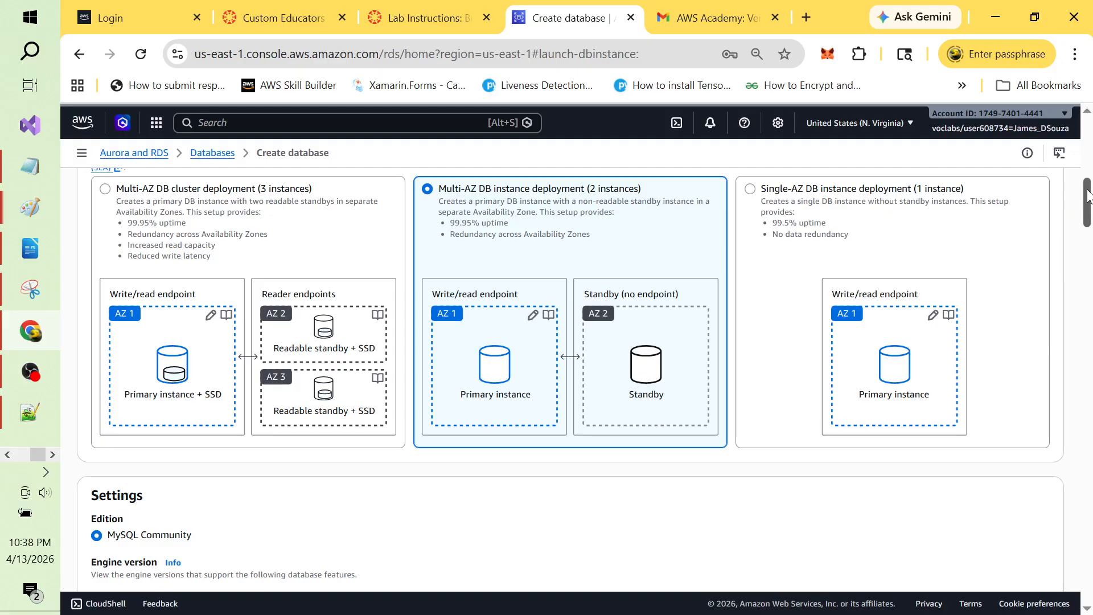
{"action": "left_click_drag", "start_coordinate": [1087, 196], "coordinate": [1088, 259]}
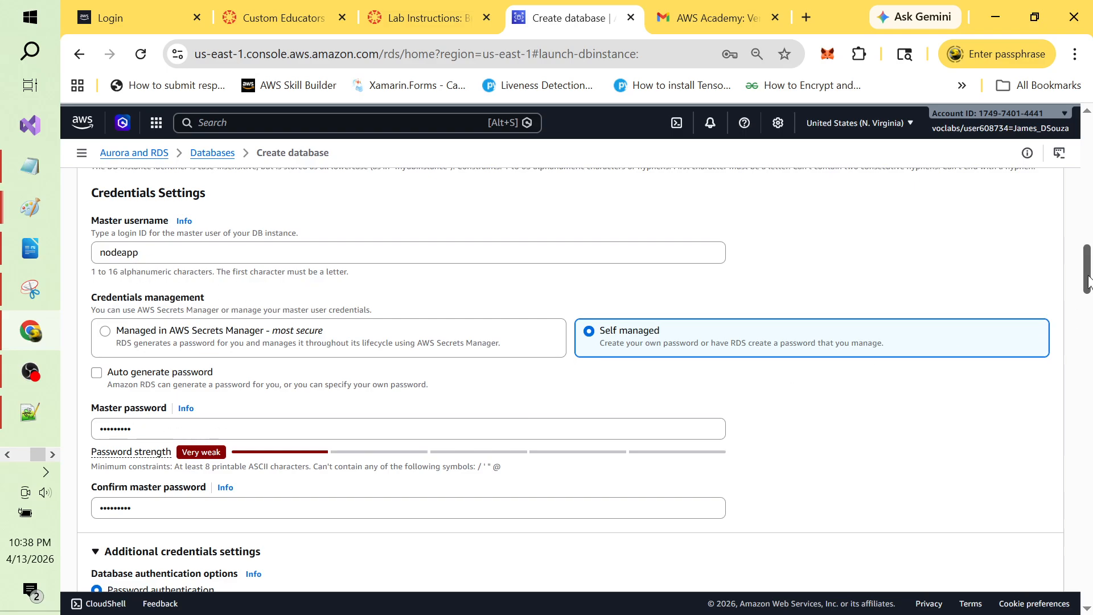
{"action": "left_click_drag", "start_coordinate": [1088, 279], "coordinate": [1088, 379]}
{"action": "left_click_drag", "start_coordinate": [1088, 378], "coordinate": [1088, 537]}
Step: Enter STUDENT as the initial database name, then switch to Notepad++
{"action": "left_click", "coordinate": [225, 268]}
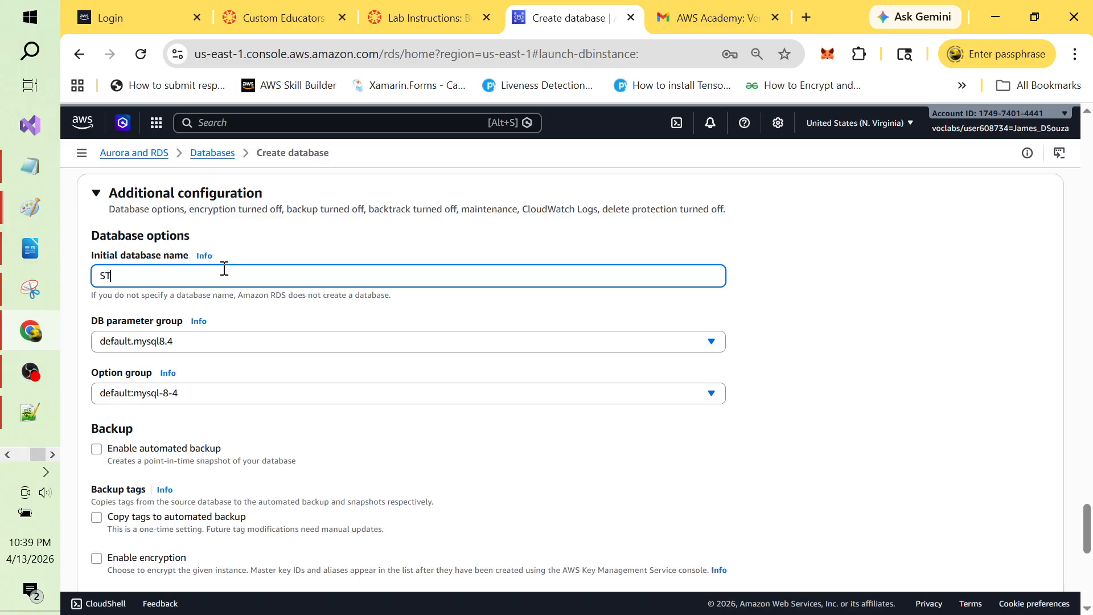
{"action": "type", "text": "STUDENT"}
{"action": "key", "text": "alt+Tab"}
{"action": "key", "text": "alt+Tab"}
{"action": "key", "text": "alt+Tab"}
{"action": "key", "text": "alt+Tab"}
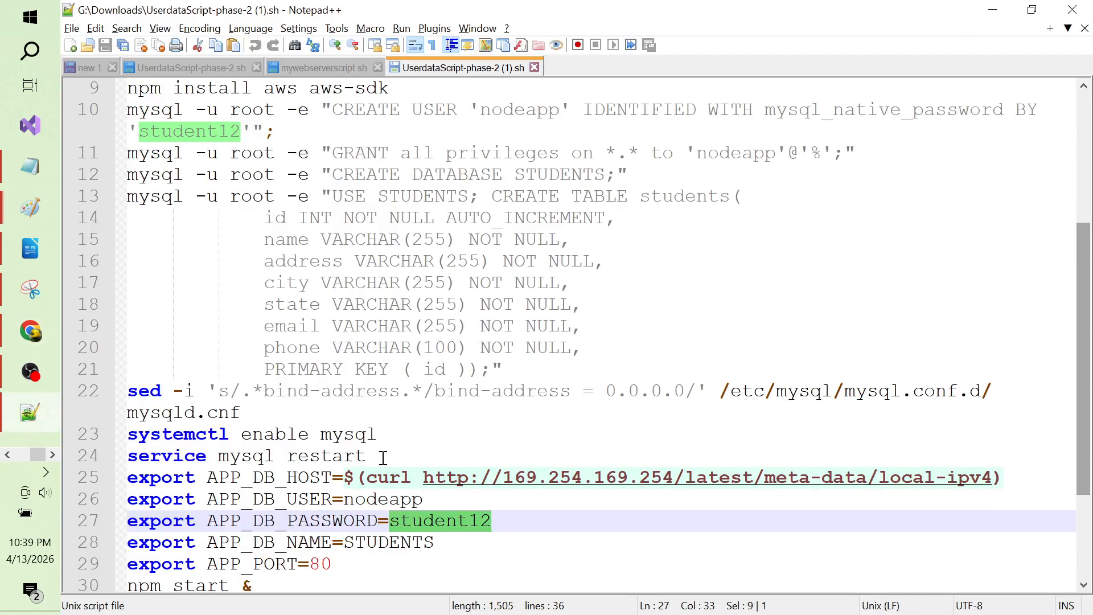
Step: Check the script's STUDENTS database name on line 28 and return to the Create database form
{"action": "left_click", "coordinate": [383, 457]}
{"action": "double_click", "coordinate": [414, 542]}
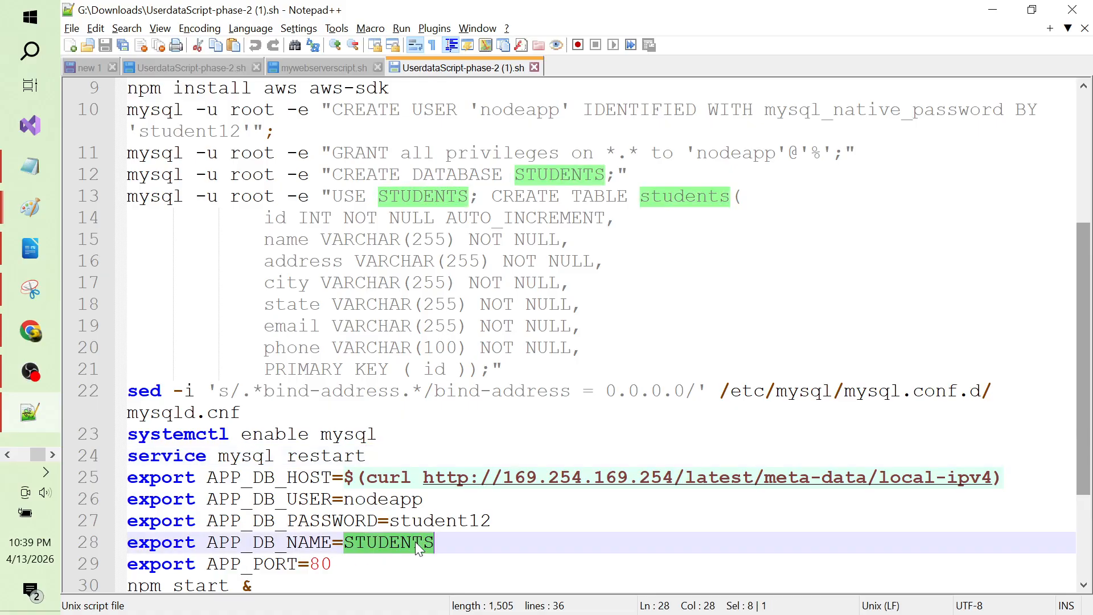
{"action": "key", "text": "alt+Tab"}
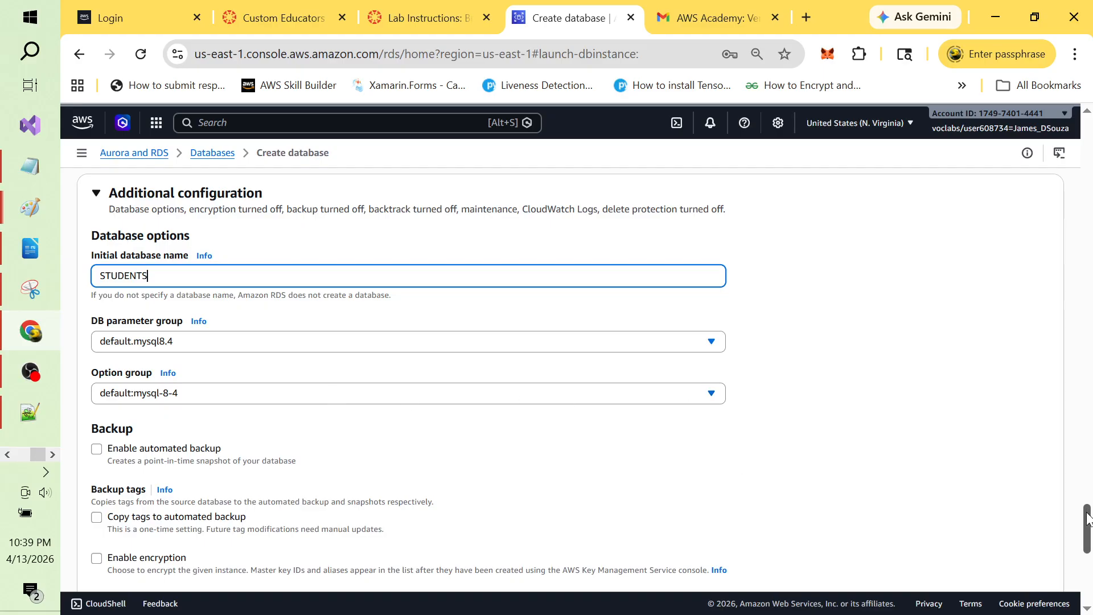
Step: Submit the Multi-AZ MySQL db.t3.small database with initial database STUDENTS for creation
{"action": "left_click_drag", "start_coordinate": [1087, 518], "coordinate": [1089, 572]}
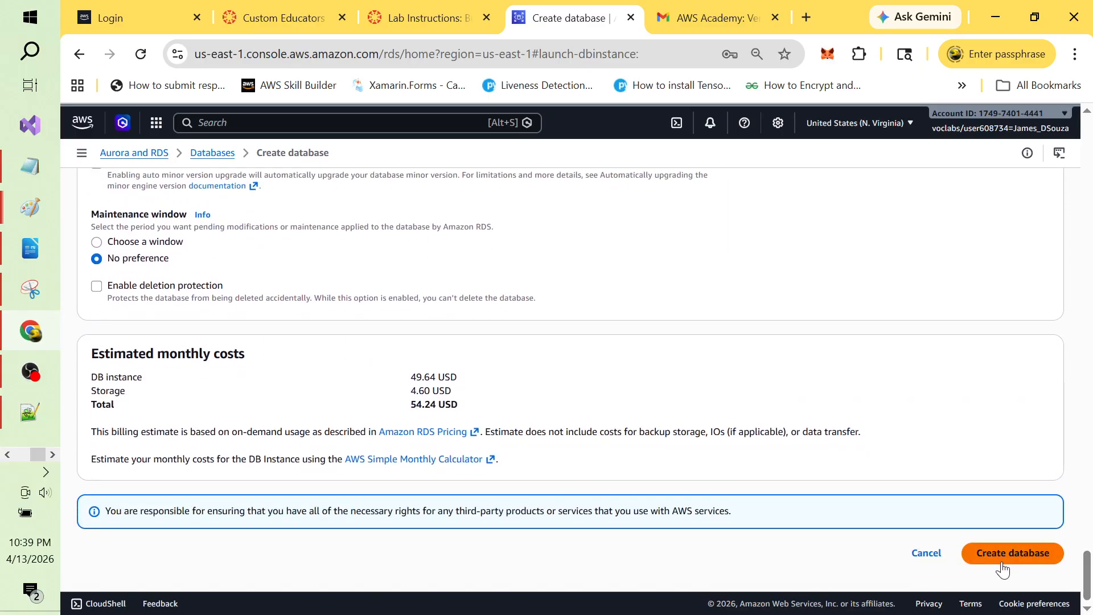
{"action": "left_click", "coordinate": [1022, 555]}
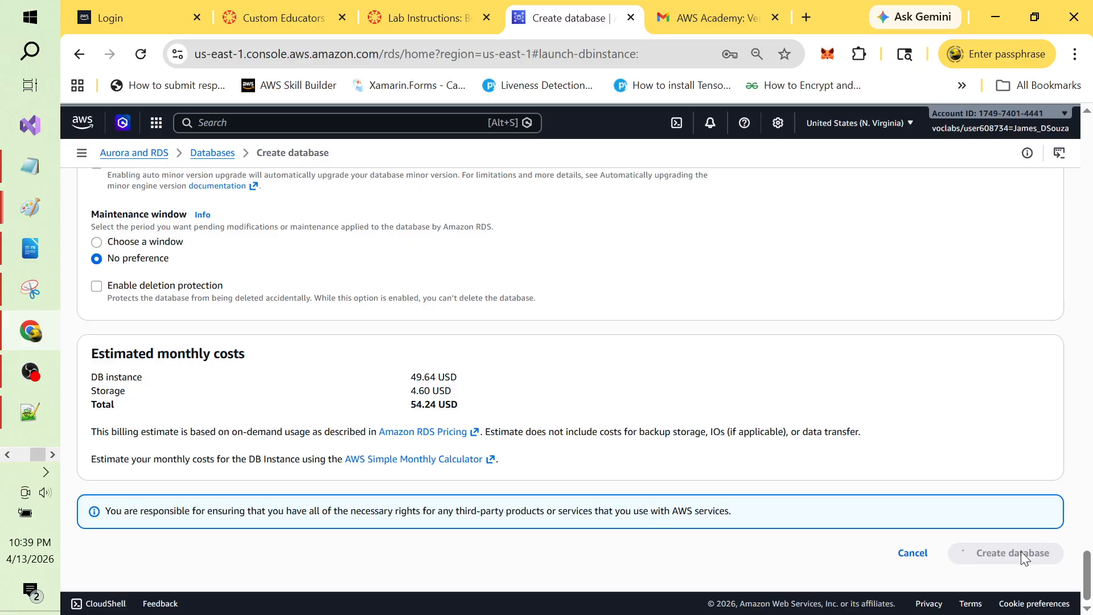
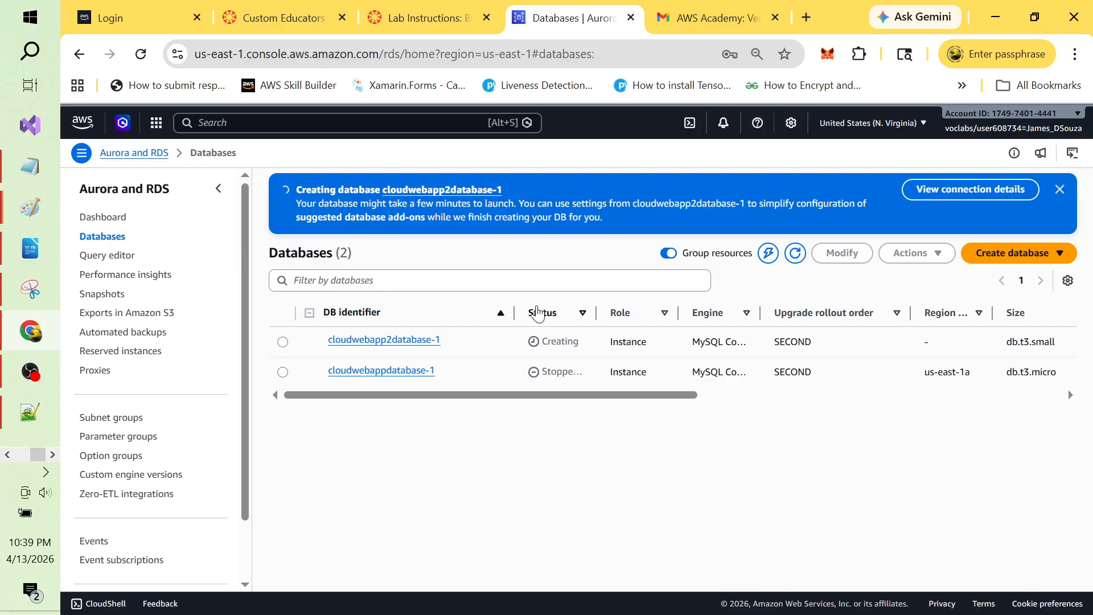
Step: Pause and resume the screen recording, then return to the RDS Databases page
{"action": "key", "text": "alt+Tab"}
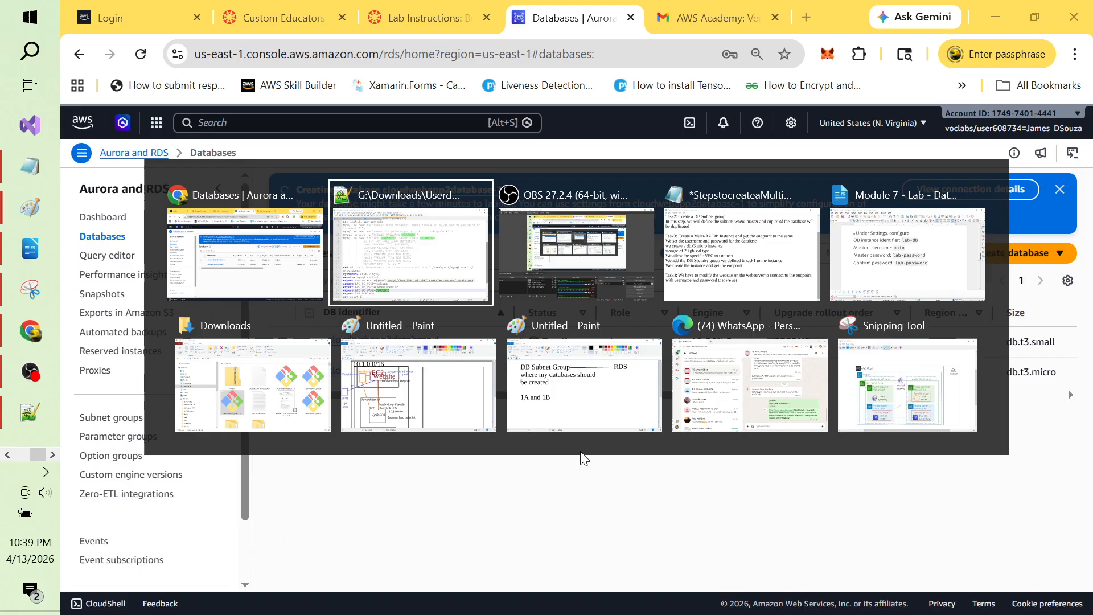
{"action": "key", "text": "alt+Tab"}
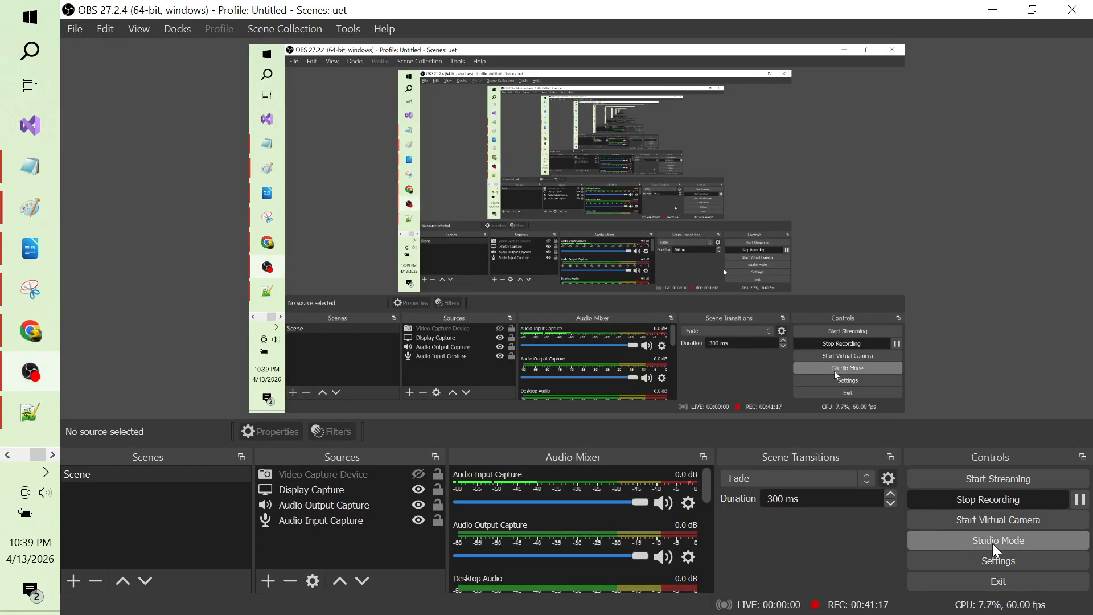
{"action": "left_click", "coordinate": [1080, 501]}
{"action": "left_click", "coordinate": [1081, 500]}
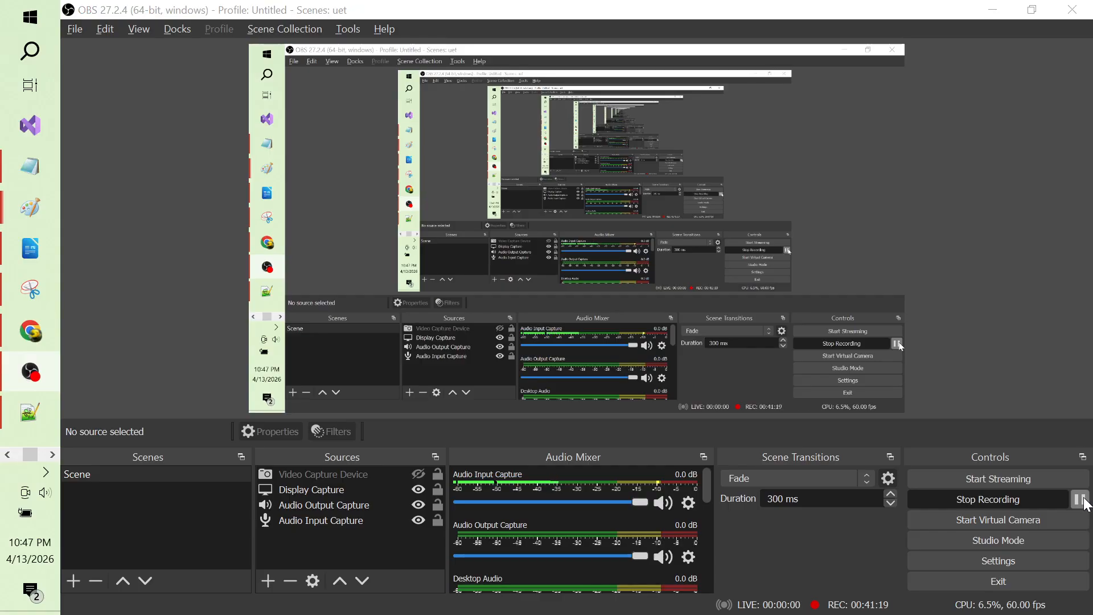
{"action": "key", "text": "alt+Tab"}
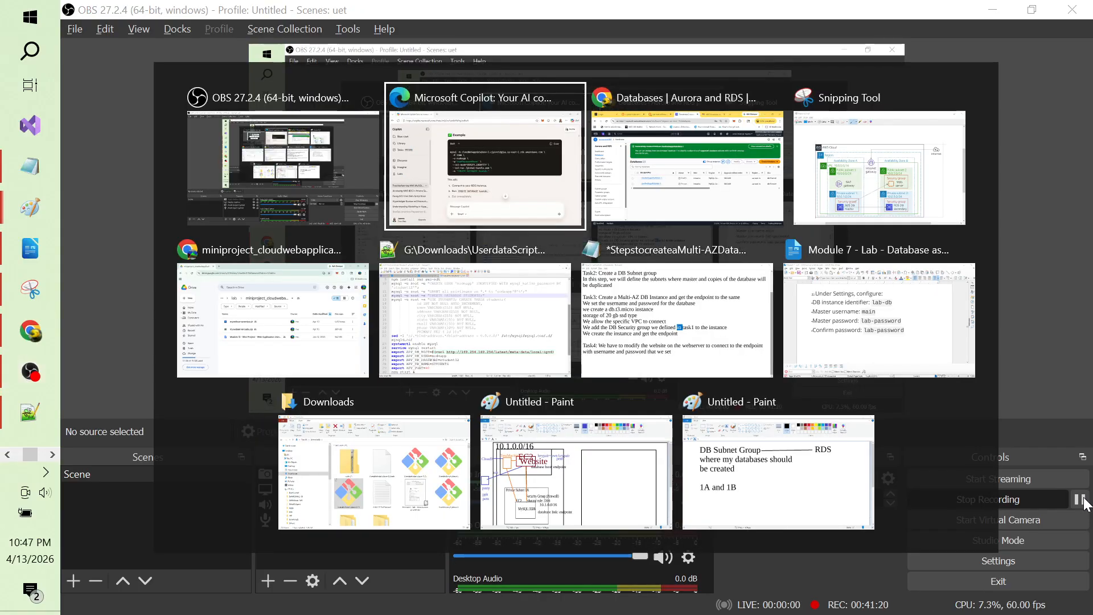
{"action": "key", "text": "alt+Tab"}
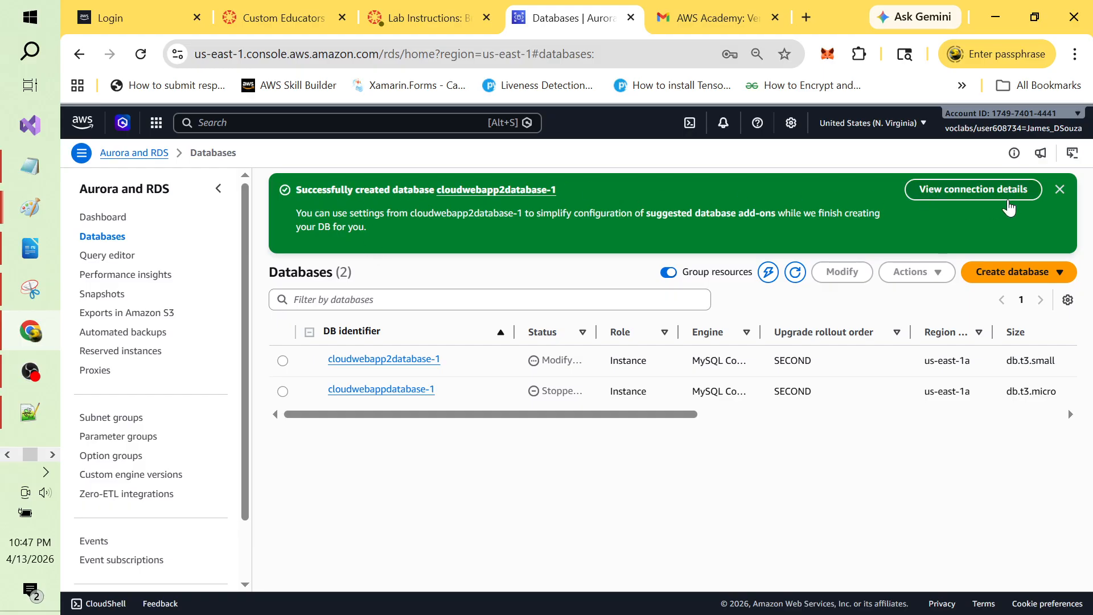
Step: Dismiss the success banner, sort and widen the Status column, and open cloudwebapp2database-1
{"action": "left_click", "coordinate": [1058, 193]}
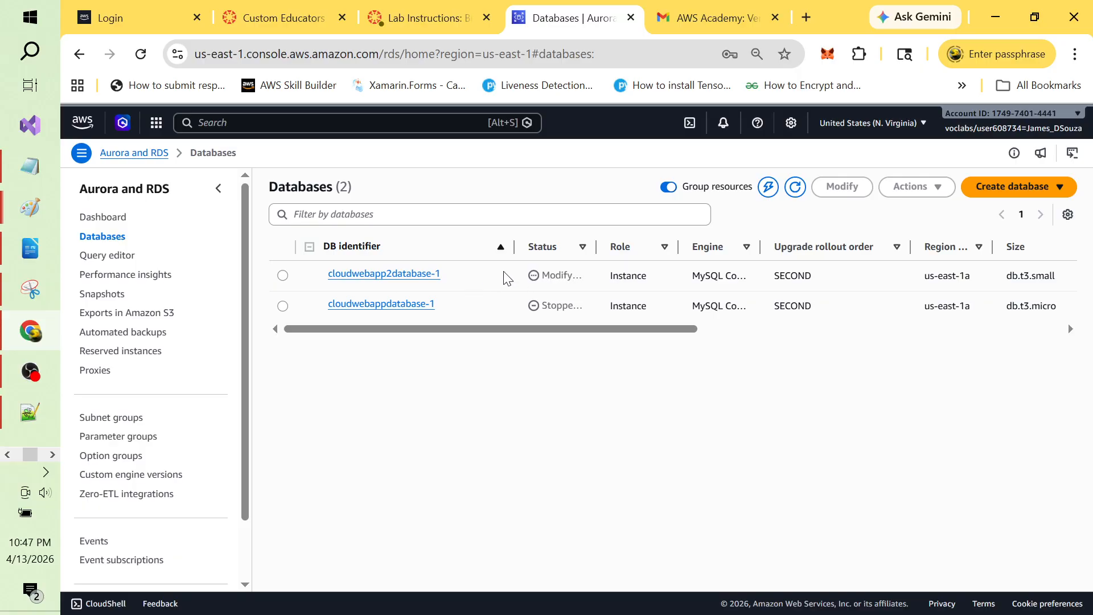
{"action": "left_click", "coordinate": [585, 252]}
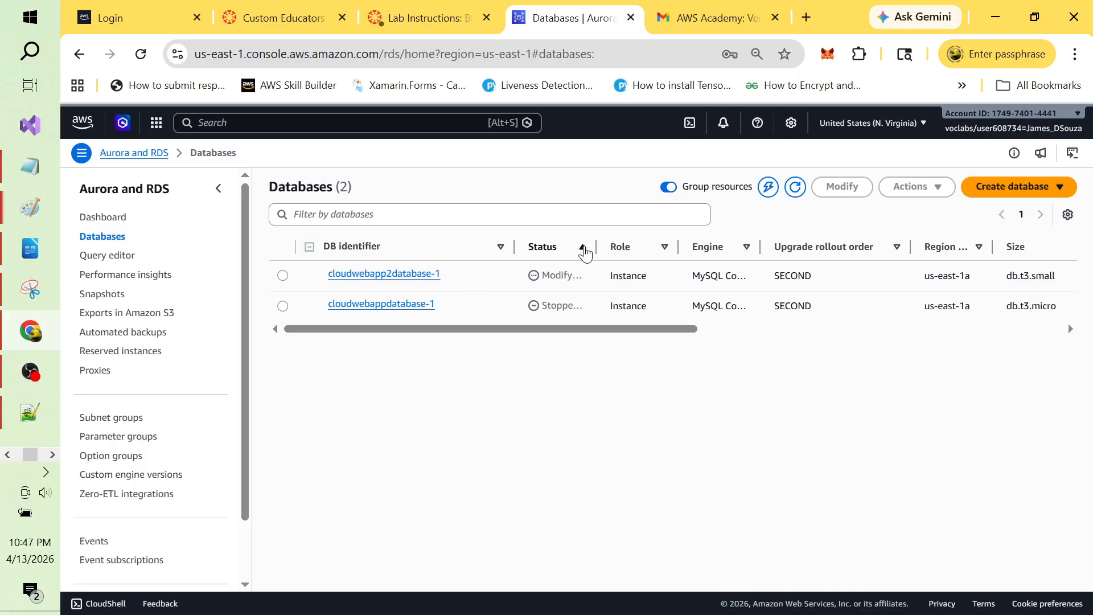
{"action": "left_click", "coordinate": [584, 252]}
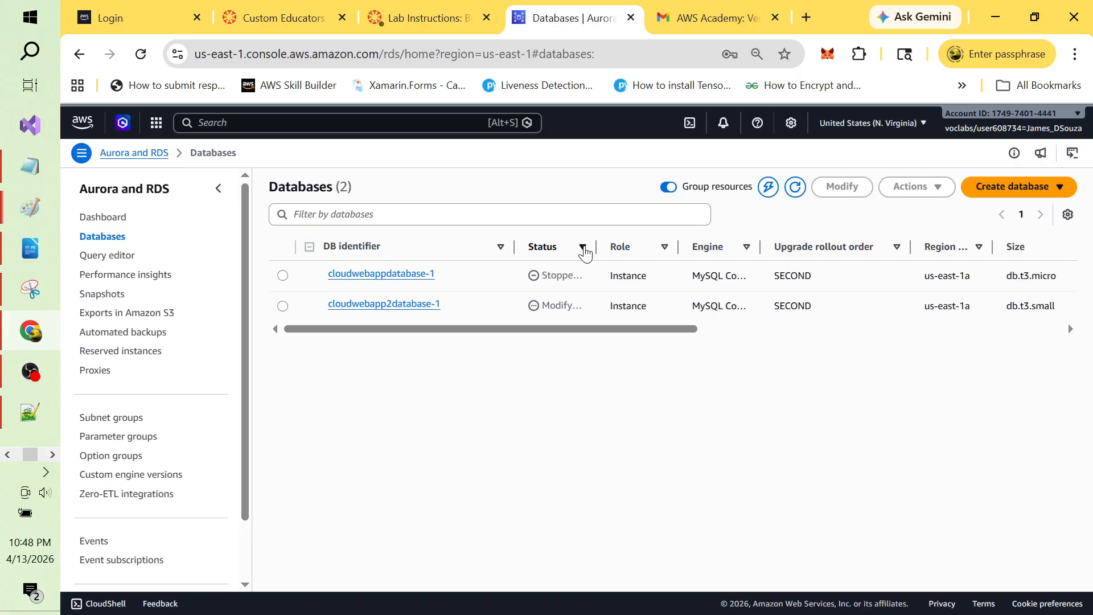
{"action": "left_click_drag", "start_coordinate": [599, 246], "coordinate": [683, 246]}
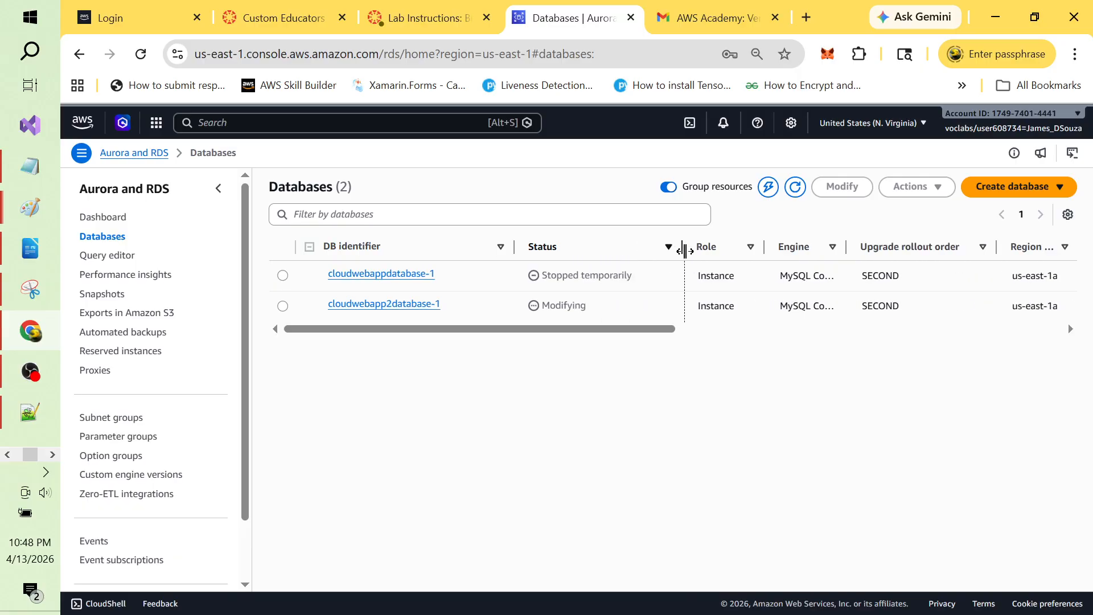
{"action": "left_click", "coordinate": [283, 306]}
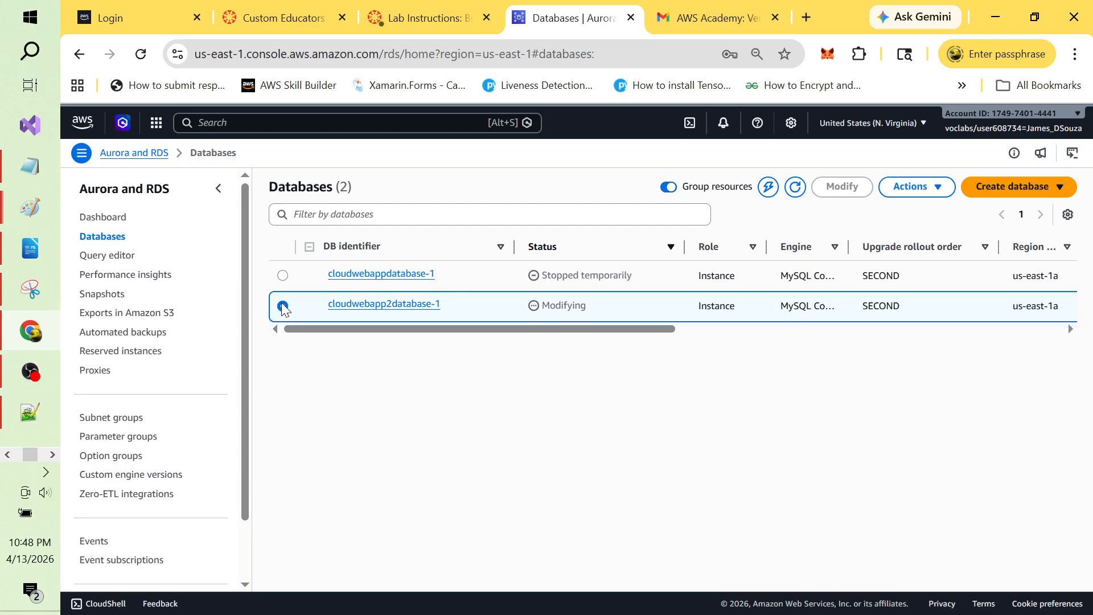
{"action": "left_click", "coordinate": [413, 306]}
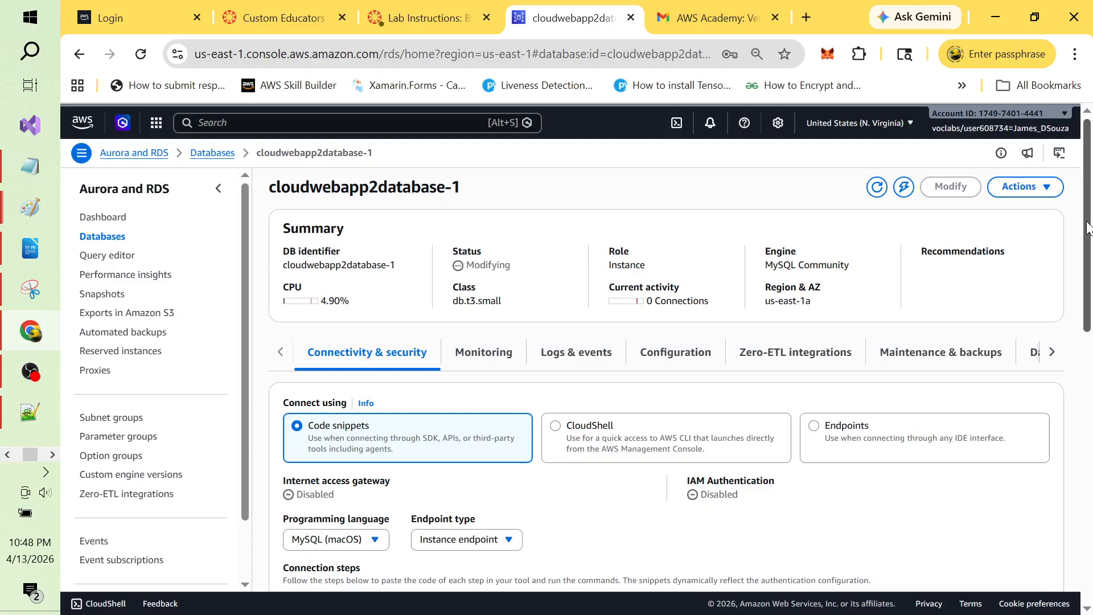
Step: Copy the cloudwebapp2database-1 endpoint hostname from the Endpoints view and switch to the Task4 notes
{"action": "left_click_drag", "start_coordinate": [1087, 227], "coordinate": [1091, 278]}
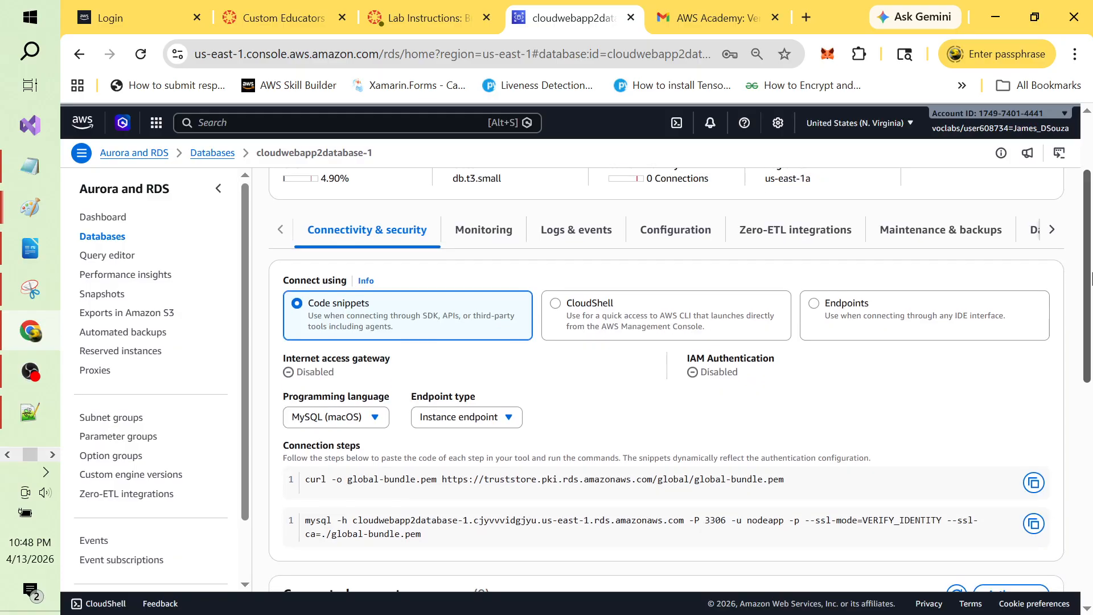
{"action": "left_click", "coordinate": [815, 304]}
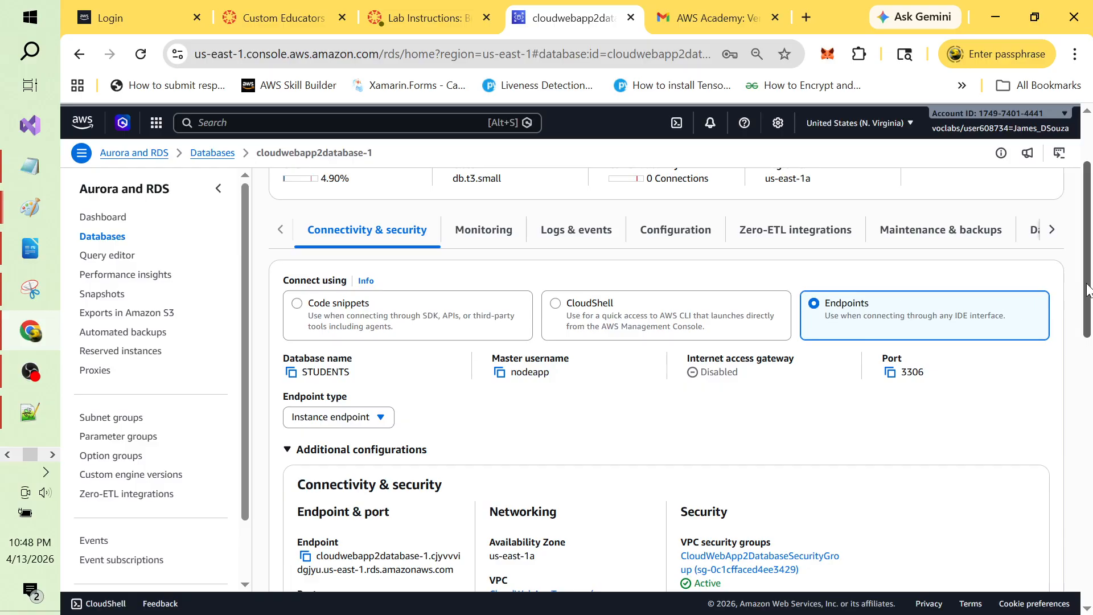
{"action": "left_click_drag", "start_coordinate": [1087, 290], "coordinate": [1090, 359]}
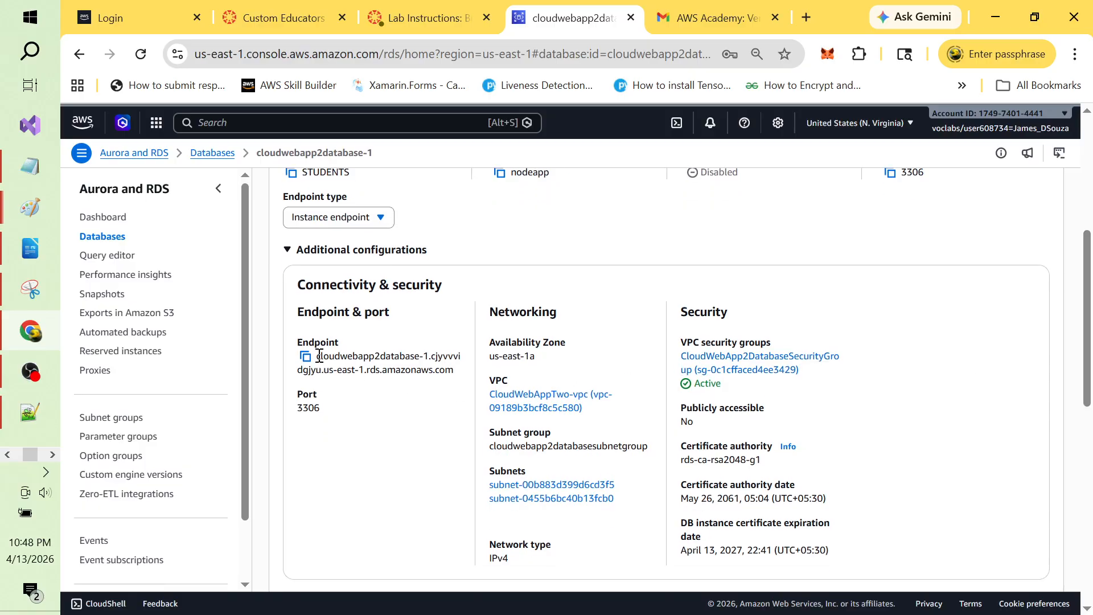
{"action": "left_click_drag", "start_coordinate": [320, 356], "coordinate": [462, 376]}
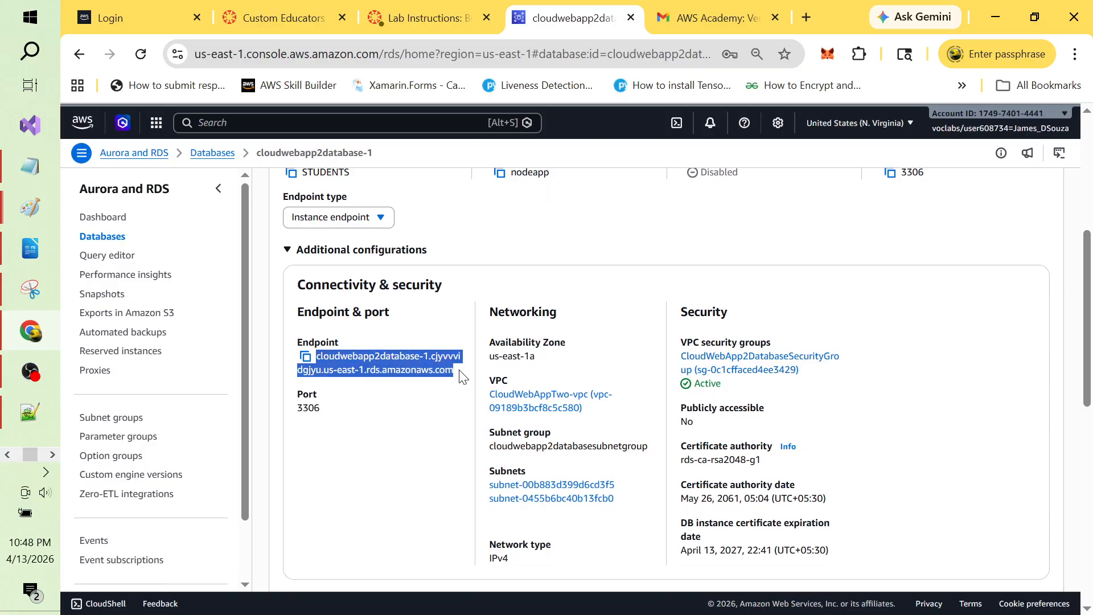
{"action": "left_click", "coordinate": [305, 358]}
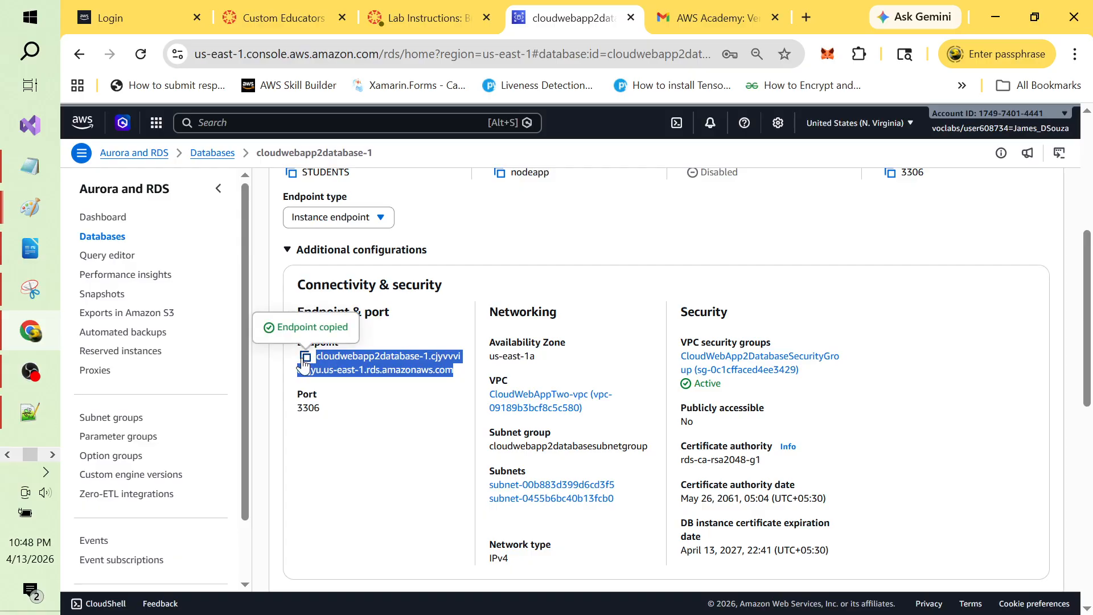
{"action": "left_click", "coordinate": [32, 170]}
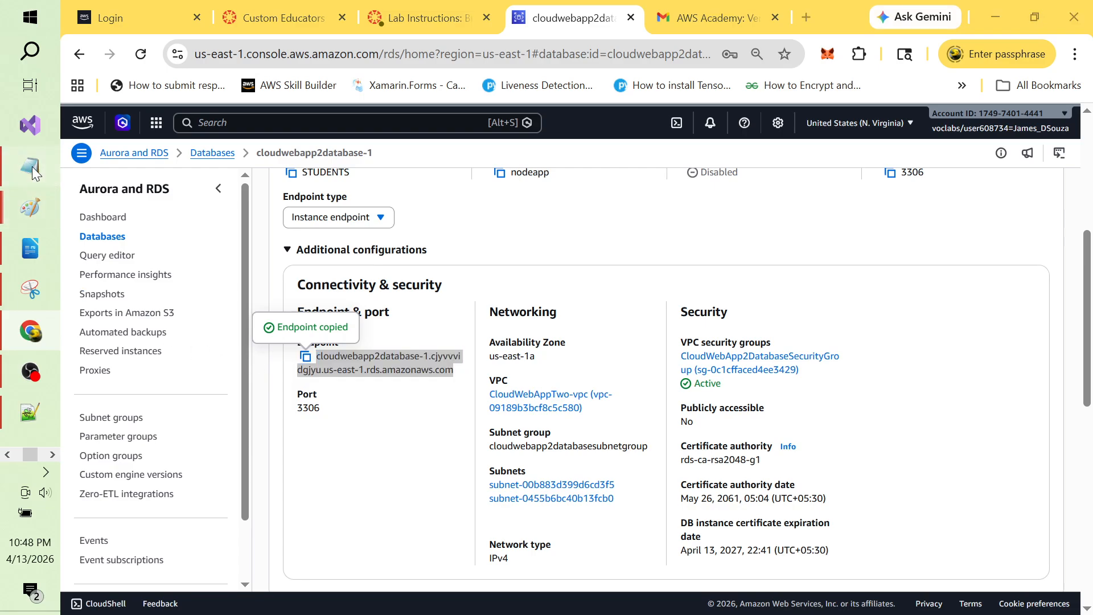
{"action": "left_click", "coordinate": [345, 444]}
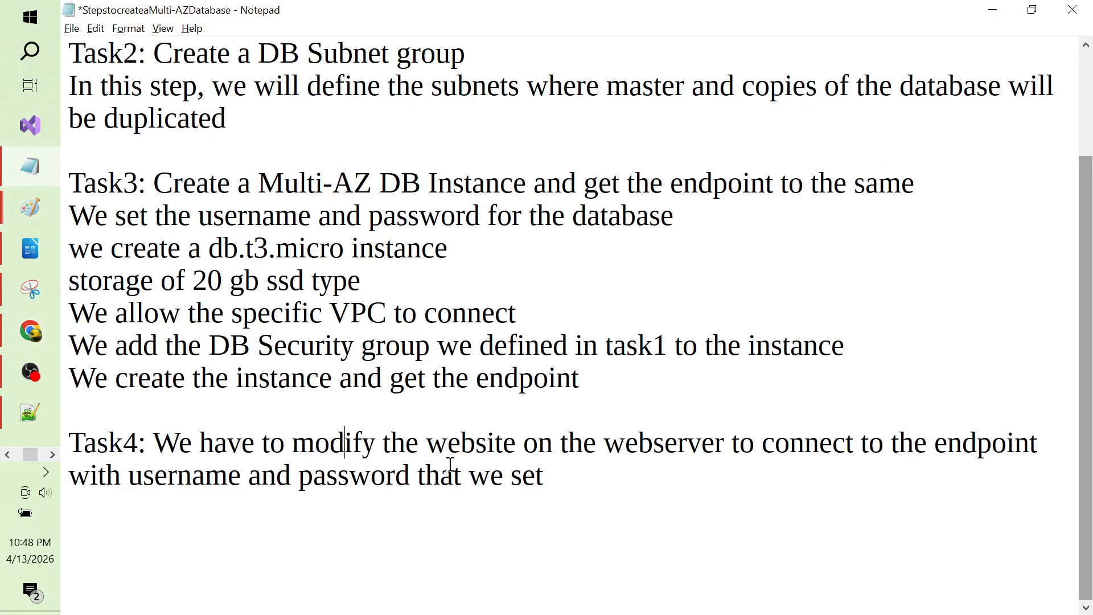
Step: Paste the cloudwebapp2database-1 endpoint below Task4 under a new 'database' label line
{"action": "key", "text": "Down"}
{"action": "key", "text": "Return"}
{"action": "type", "text": "v"}
{"action": "key", "text": "BackSpace"}
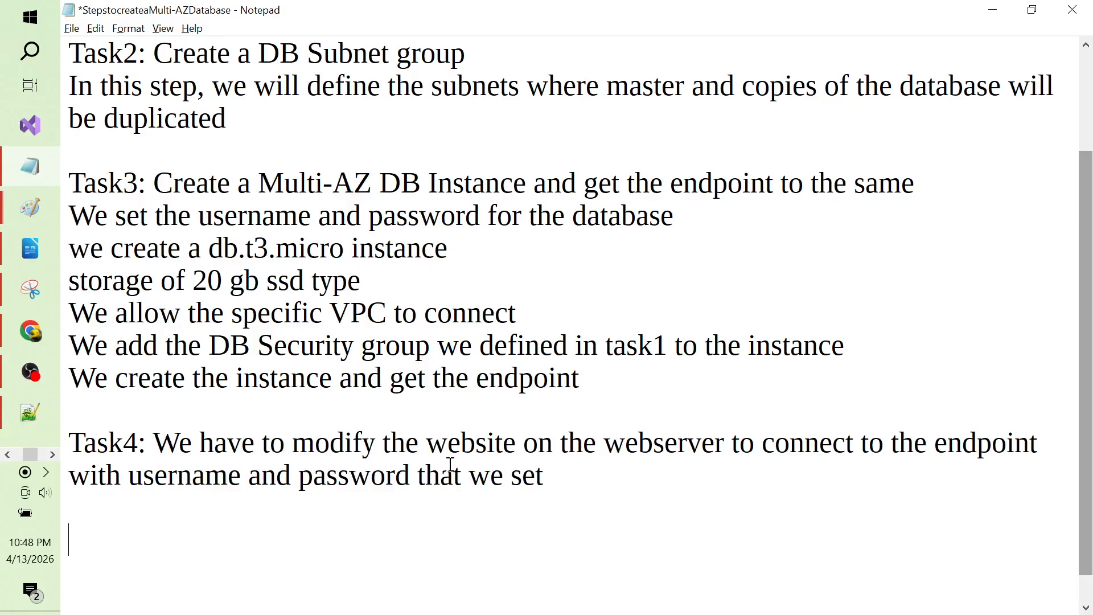
{"action": "key", "text": "ctrl+v"}
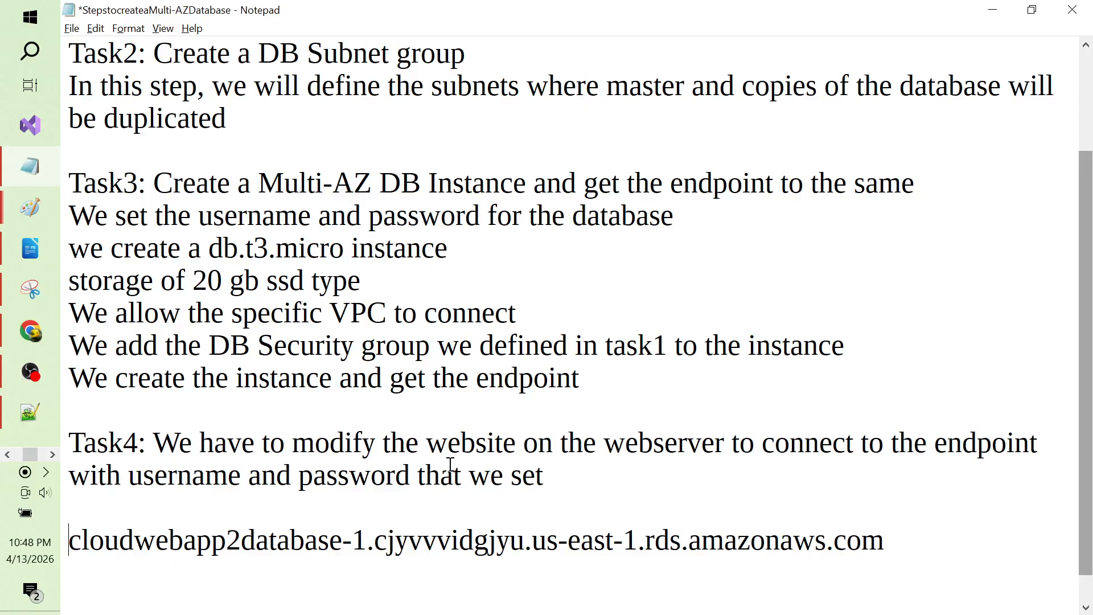
{"action": "key", "text": "Return"}
{"action": "key", "text": "Up"}
{"action": "type", "text": "databa"}
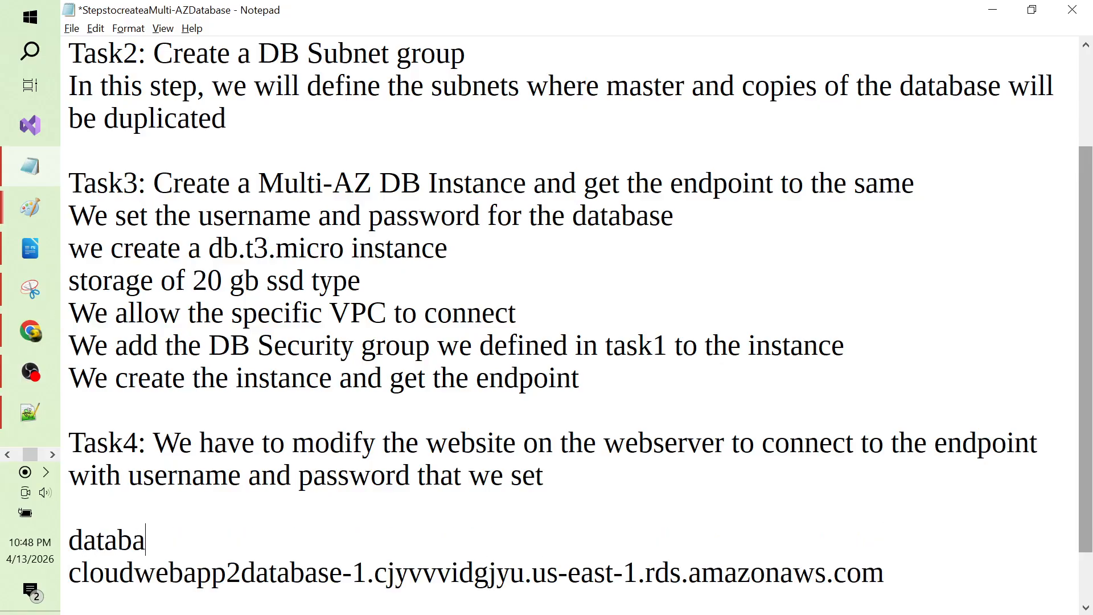
{"action": "type", "text": "se:"}
{"action": "key", "text": "shift+End"}
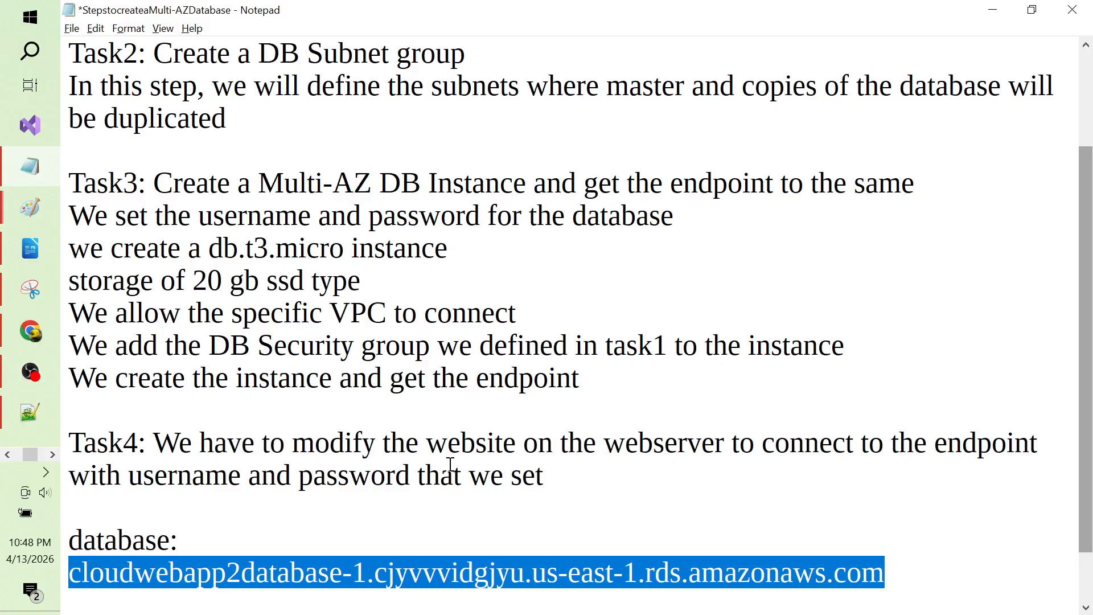
{"action": "key", "text": "Down"}
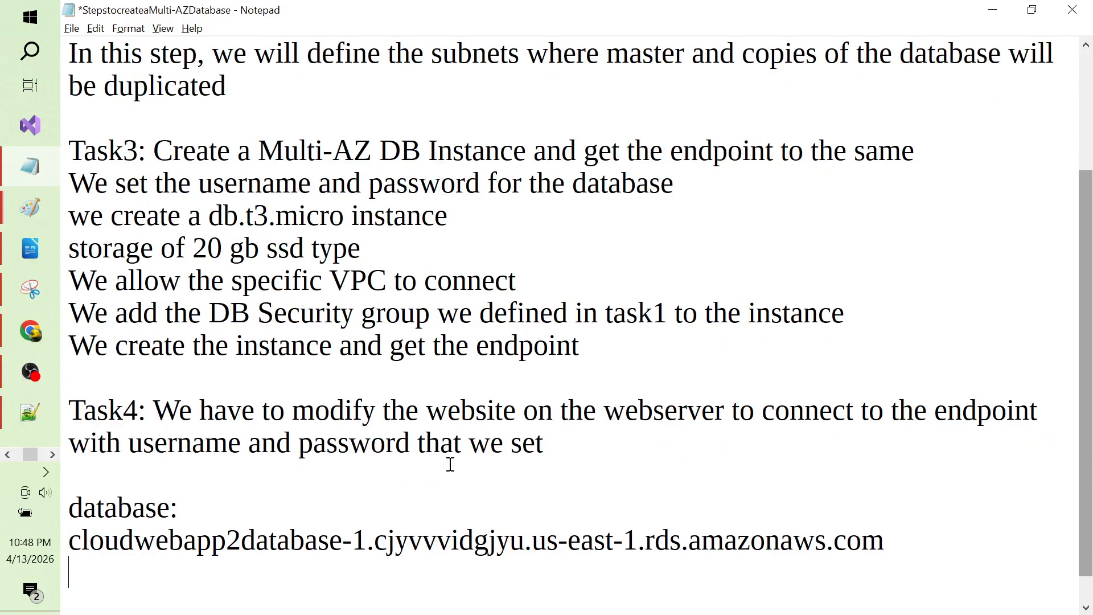
{"action": "key", "text": "alt+Tab"}
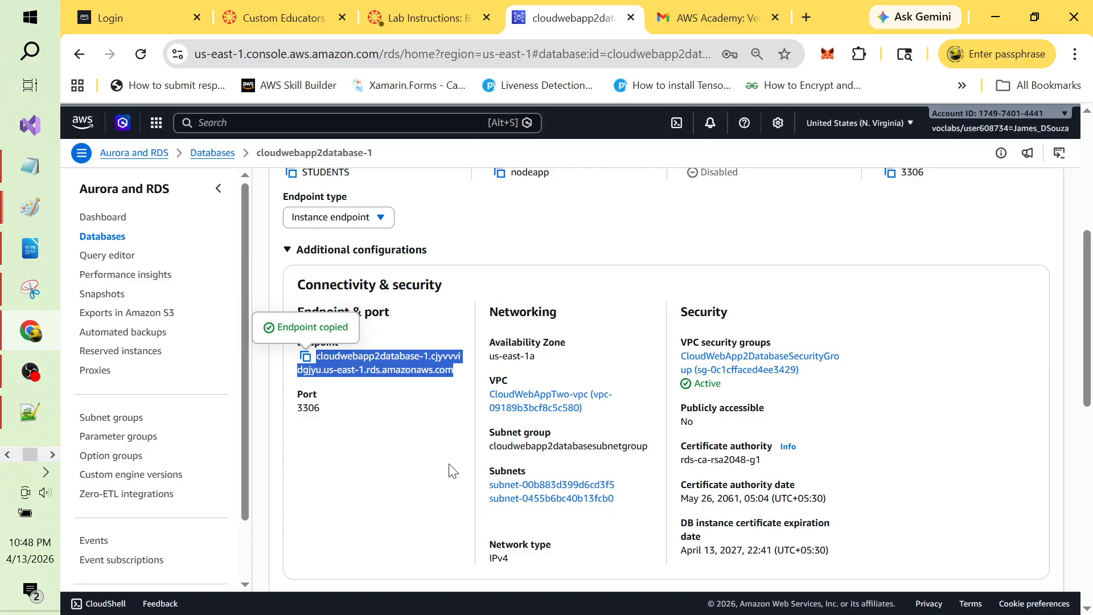
{"action": "left_click", "coordinate": [988, 334]}
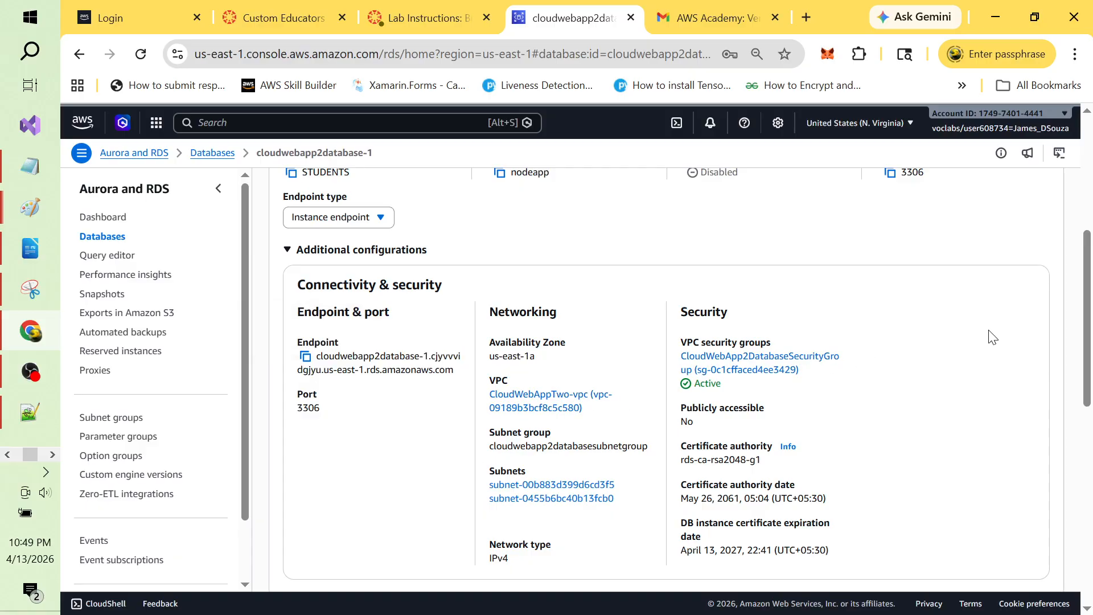
{"action": "left_click_drag", "start_coordinate": [1089, 321], "coordinate": [1088, 273]}
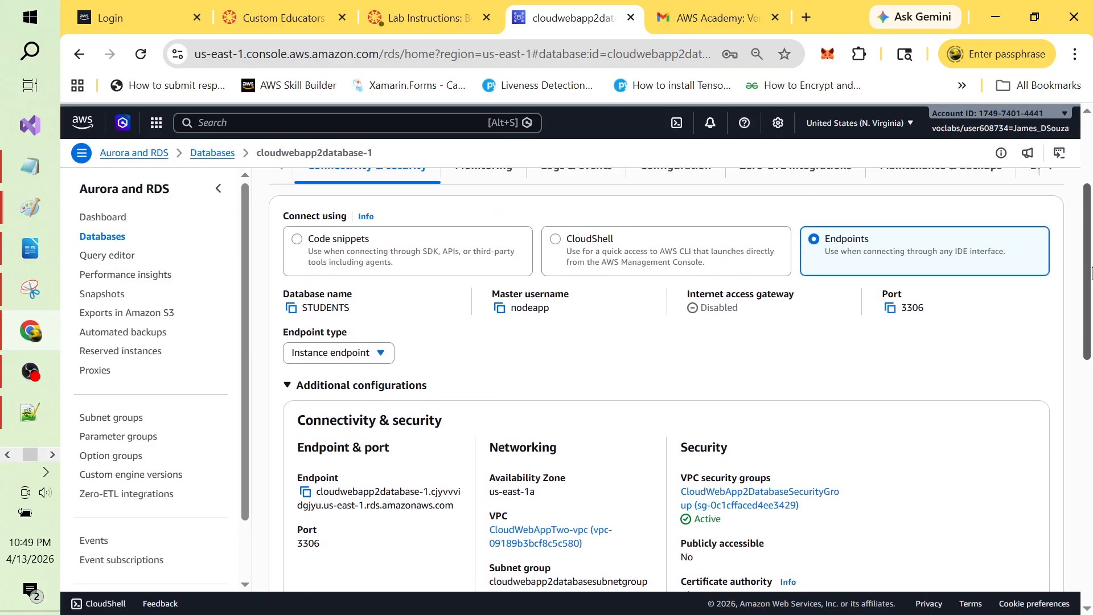
{"action": "double_click", "coordinate": [539, 313]}
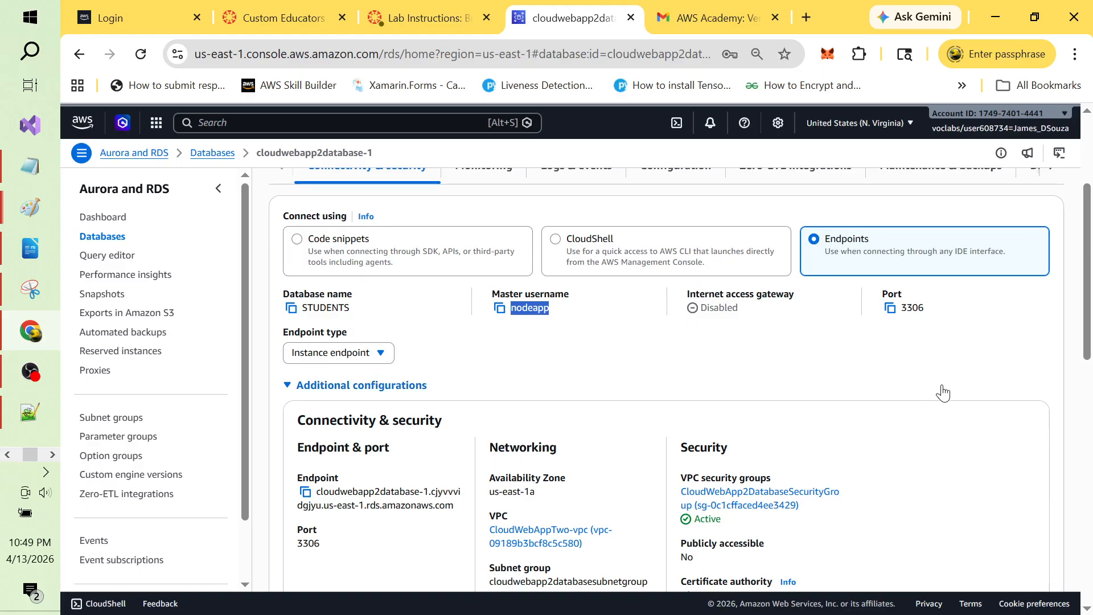
{"action": "left_click_drag", "start_coordinate": [1089, 327], "coordinate": [1090, 238]}
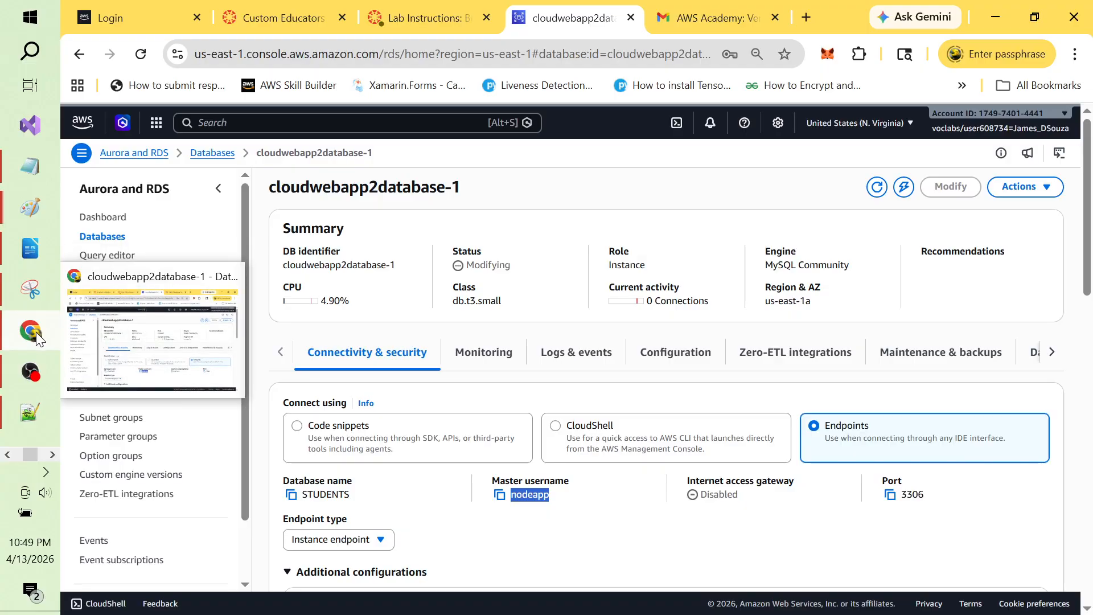
{"action": "key", "text": "alt+Tab"}
{"action": "key", "text": "alt+Tab"}
{"action": "key", "text": "alt+Tab"}
{"action": "key", "text": "alt+Tab"}
{"action": "key", "text": "alt+Tab"}
{"action": "key", "text": "alt+Tab"}
{"action": "key", "text": "alt+Tab"}
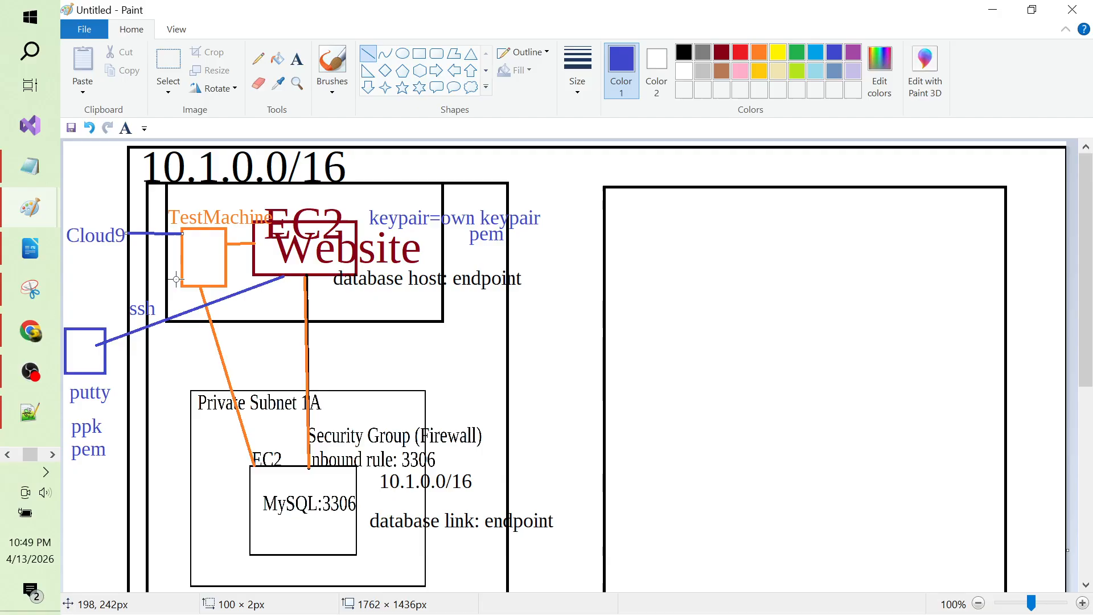
Step: Undo the last line and labels, then erase the EC2 Website labels and endpoint note
{"action": "key", "text": "ctrl+z"}
{"action": "key", "text": "ctrl+z"}
{"action": "key", "text": "ctrl+z"}
{"action": "key", "text": "ctrl+z"}
{"action": "key", "text": "ctrl+z"}
{"action": "key", "text": "ctrl+z"}
{"action": "key", "text": "ctrl+z"}
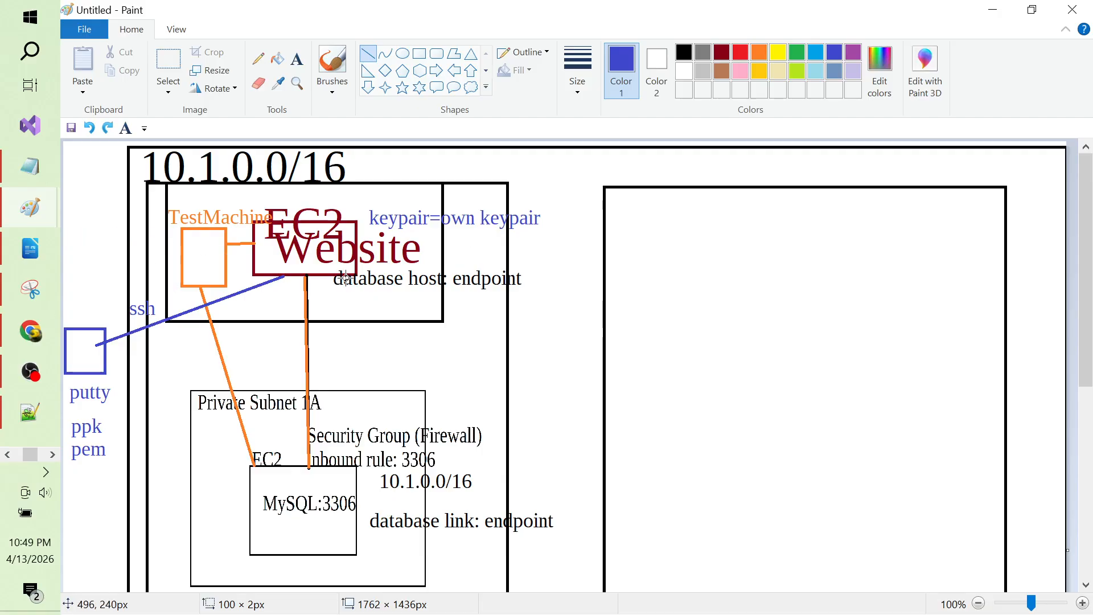
{"action": "key", "text": "ctrl+z"}
{"action": "key", "text": "ctrl+z"}
{"action": "key", "text": "ctrl+z"}
{"action": "key", "text": "ctrl+z"}
{"action": "key", "text": "ctrl+z"}
{"action": "key", "text": "ctrl+z"}
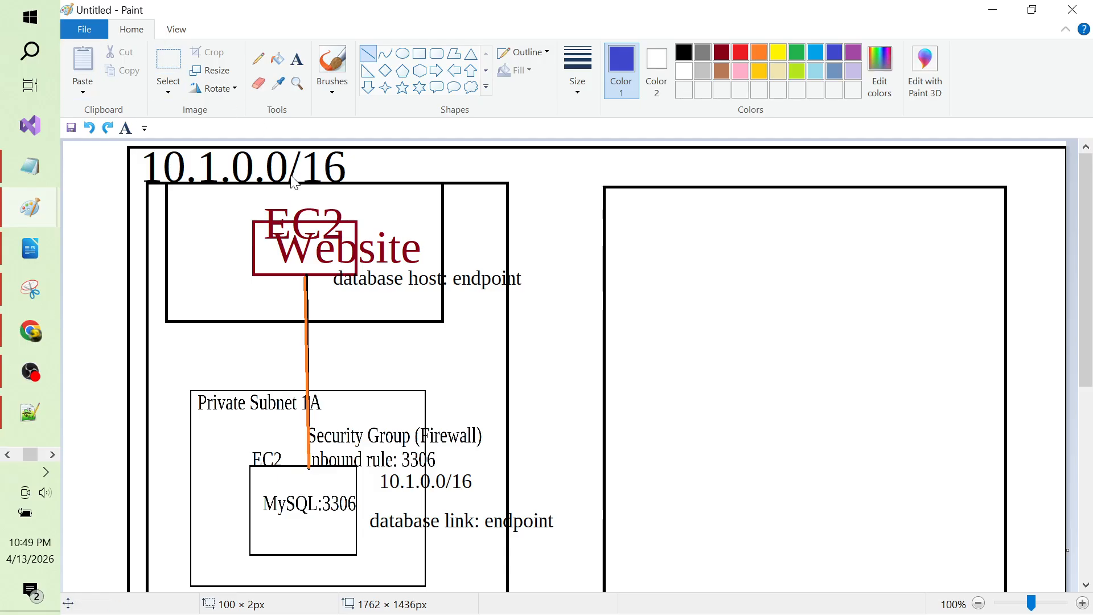
{"action": "left_click", "coordinate": [169, 54]}
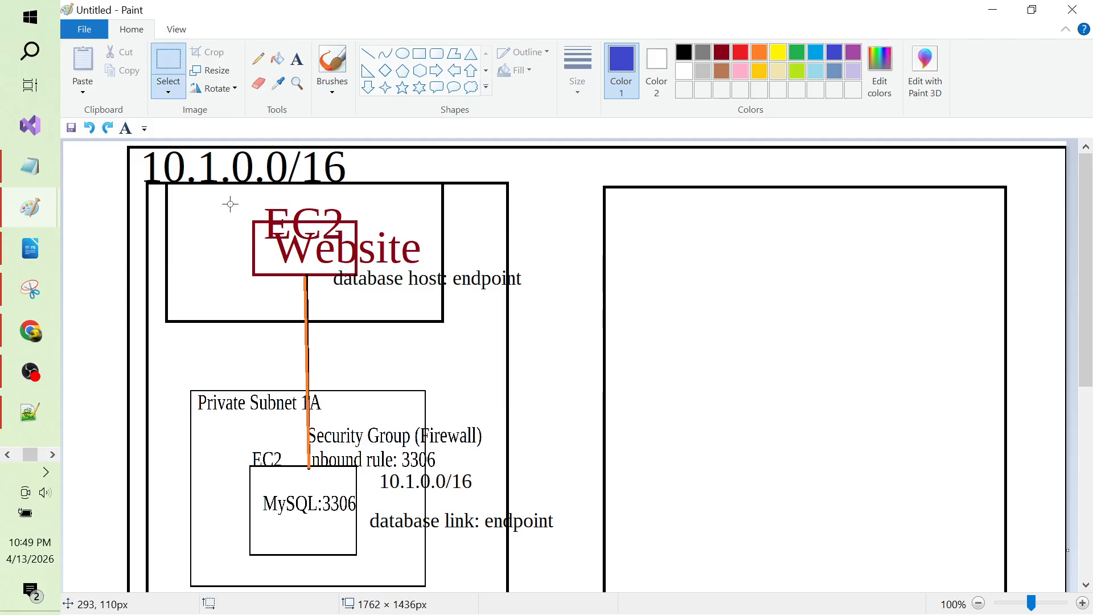
{"action": "left_click_drag", "start_coordinate": [231, 204], "coordinate": [537, 302]}
{"action": "key", "text": "Delete"}
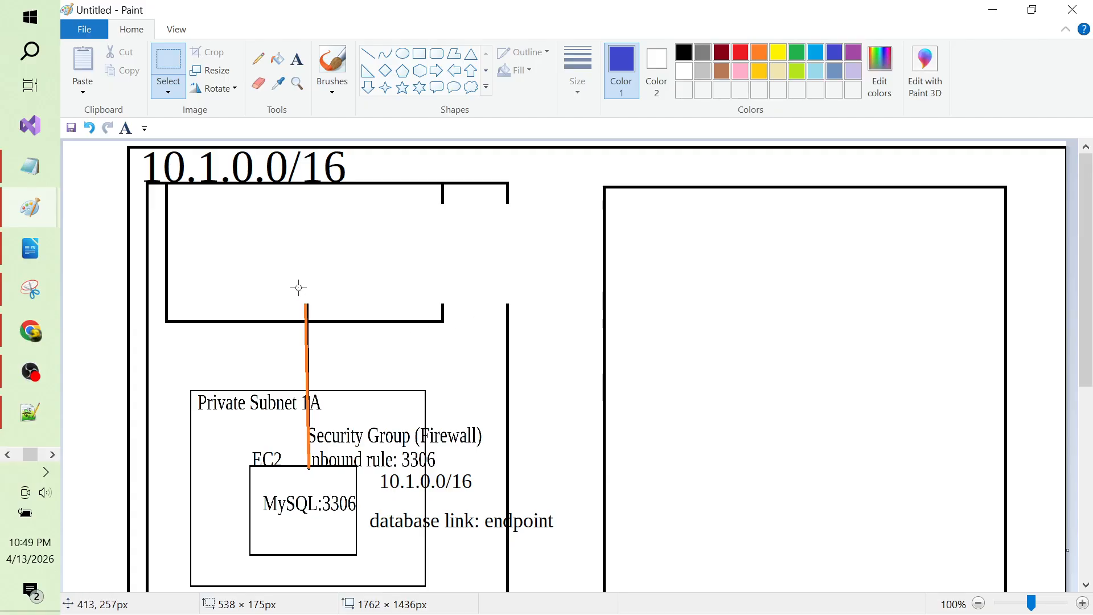
Step: Erase the orange connector line running down to the MySQL box
{"action": "left_click_drag", "start_coordinate": [295, 288], "coordinate": [320, 333]}
{"action": "left_click", "coordinate": [388, 353]}
{"action": "left_click_drag", "start_coordinate": [304, 303], "coordinate": [308, 467]}
{"action": "key", "text": "Delete"}
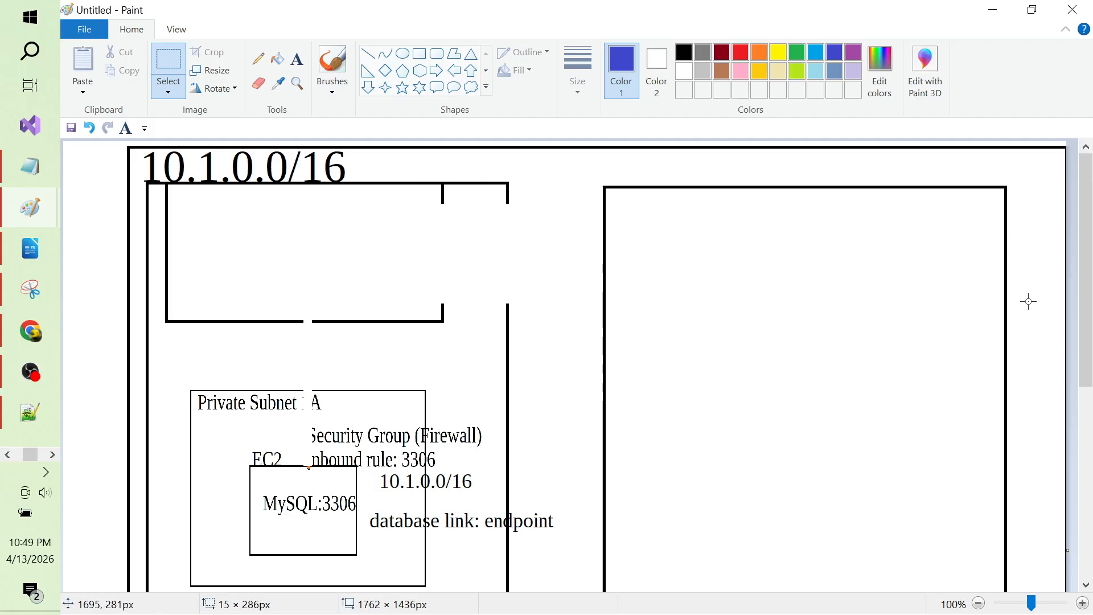
Step: Draw a large black rectangle with a smaller rectangle inside it in the right-hand box
{"action": "scroll", "coordinate": [1088, 228], "scroll_direction": "down", "scroll_amount": 3}
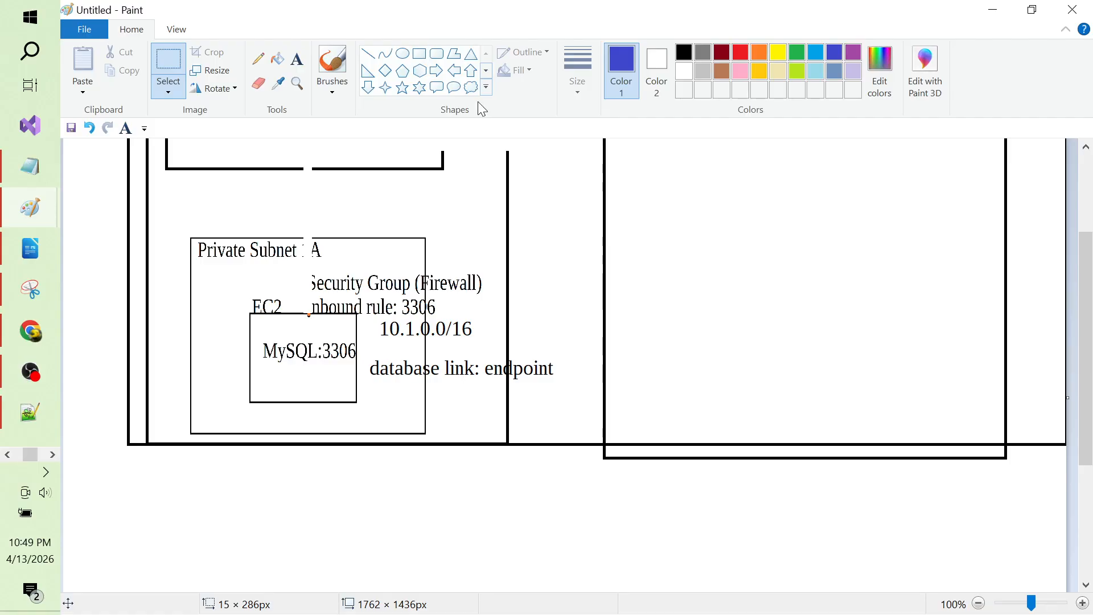
{"action": "left_click", "coordinate": [646, 231]}
{"action": "left_click_drag", "start_coordinate": [646, 232], "coordinate": [943, 401]}
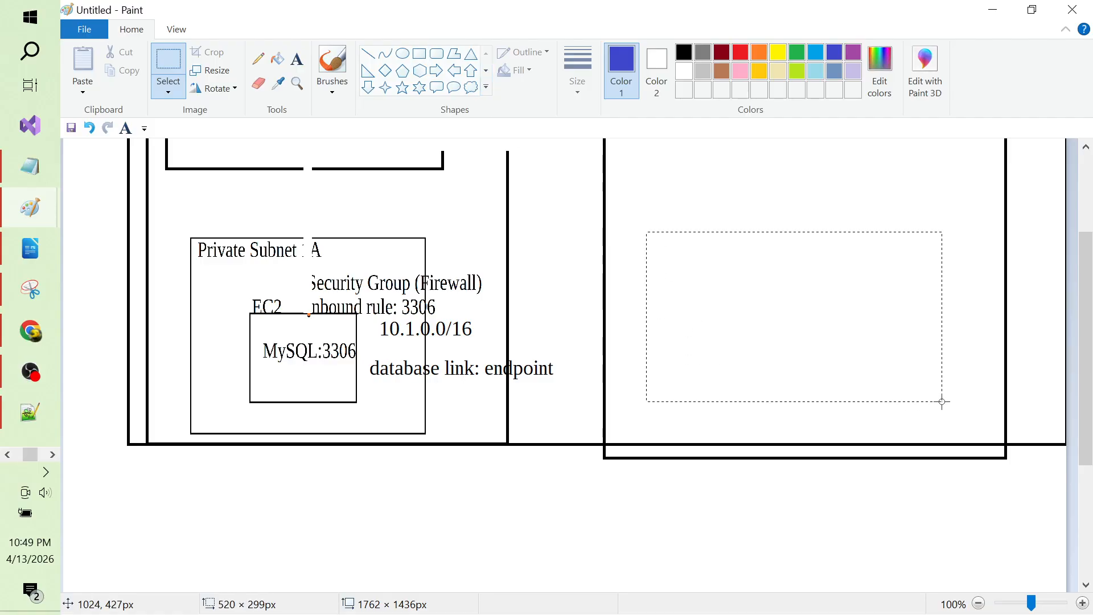
{"action": "left_click", "coordinate": [538, 267]}
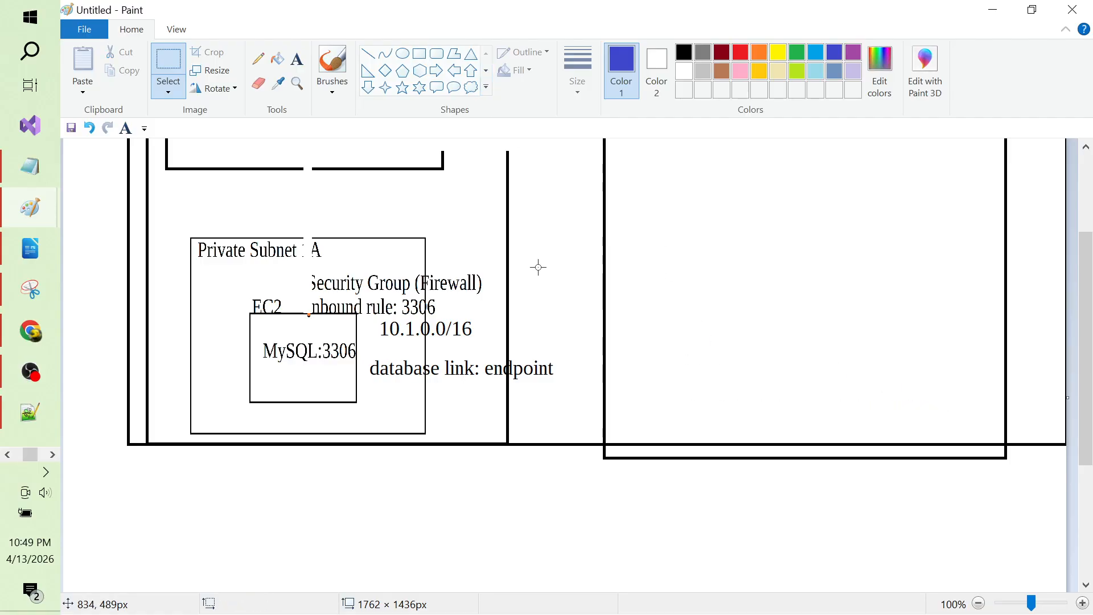
{"action": "left_click", "coordinate": [420, 53]}
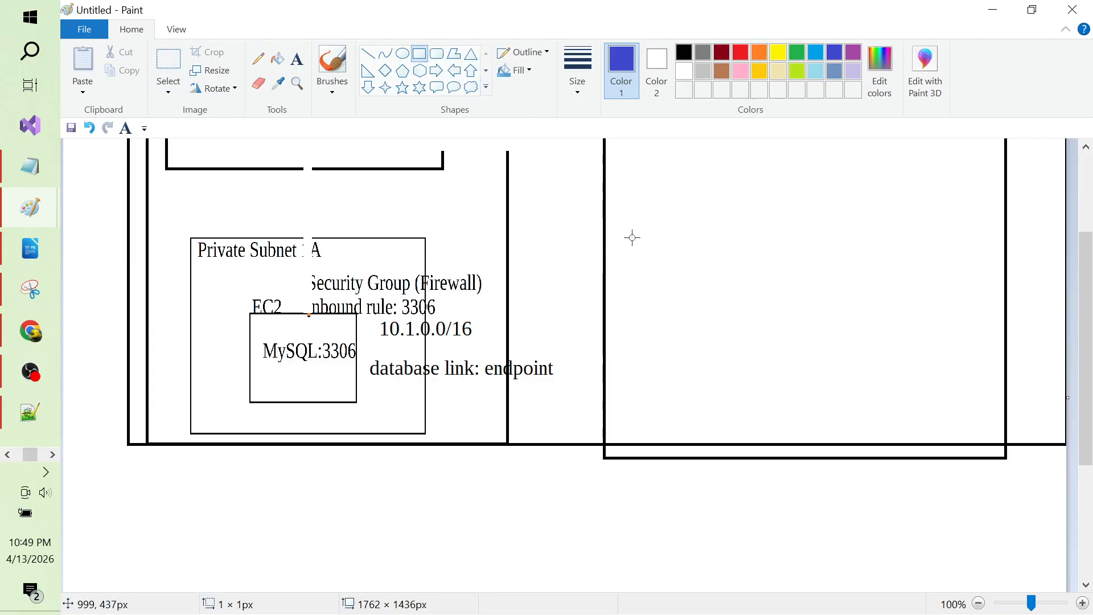
{"action": "left_click_drag", "start_coordinate": [632, 238], "coordinate": [950, 418]}
{"action": "left_click", "coordinate": [683, 52]}
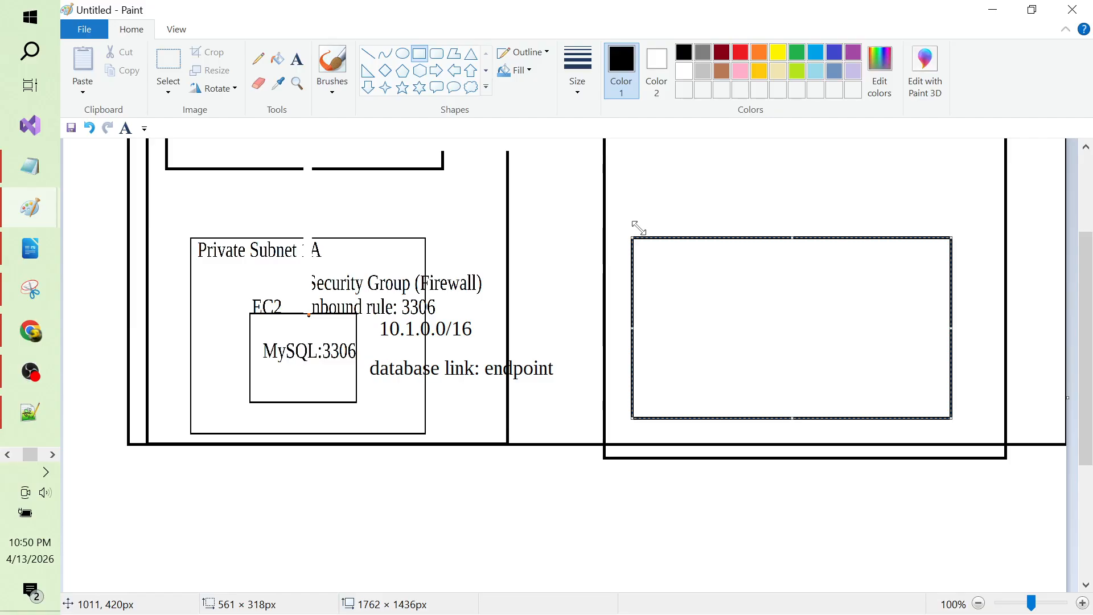
{"action": "left_click", "coordinate": [298, 68]}
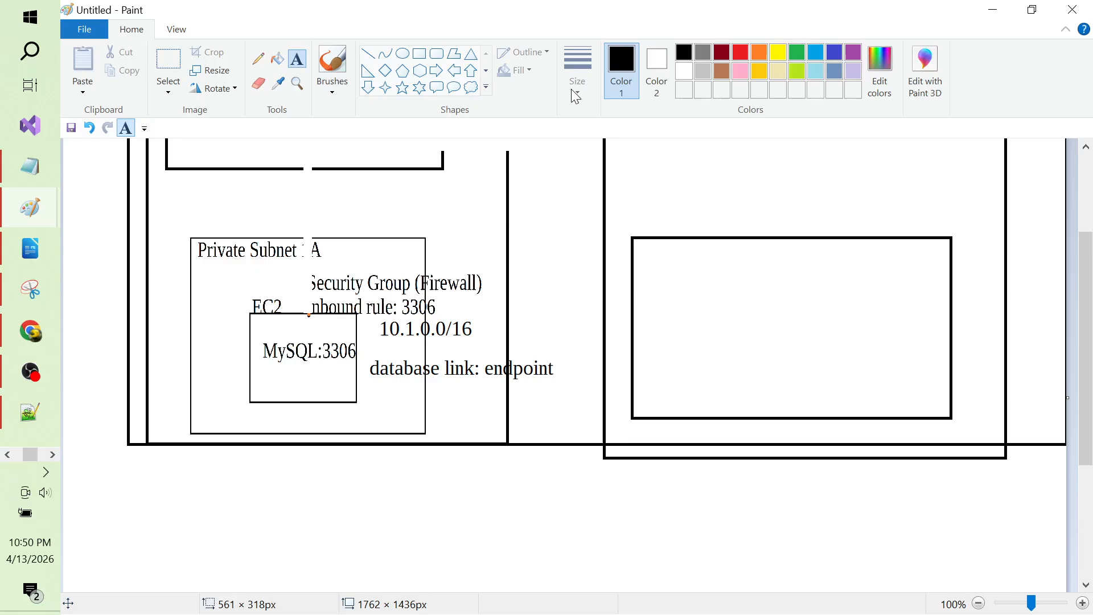
{"action": "left_click", "coordinate": [420, 54]}
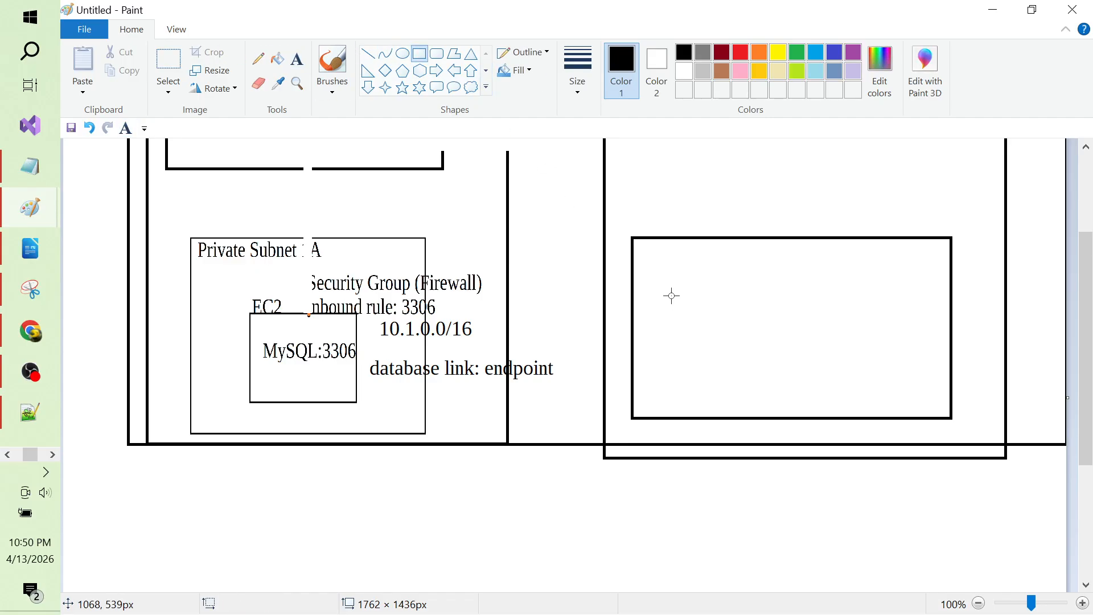
{"action": "left_click_drag", "start_coordinate": [672, 296], "coordinate": [830, 387]}
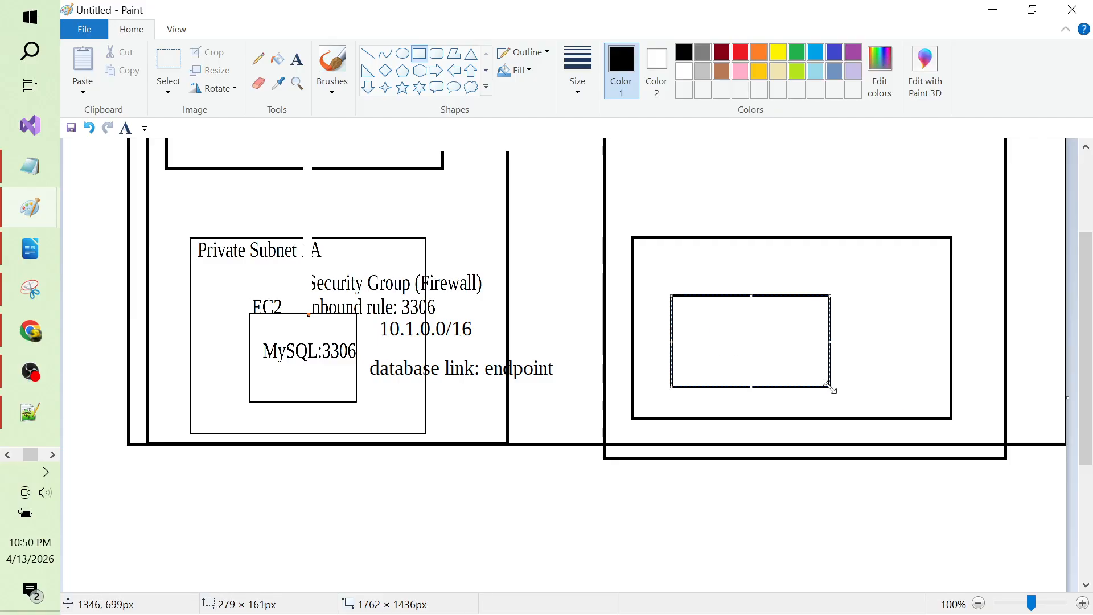
{"action": "left_click", "coordinate": [722, 197]}
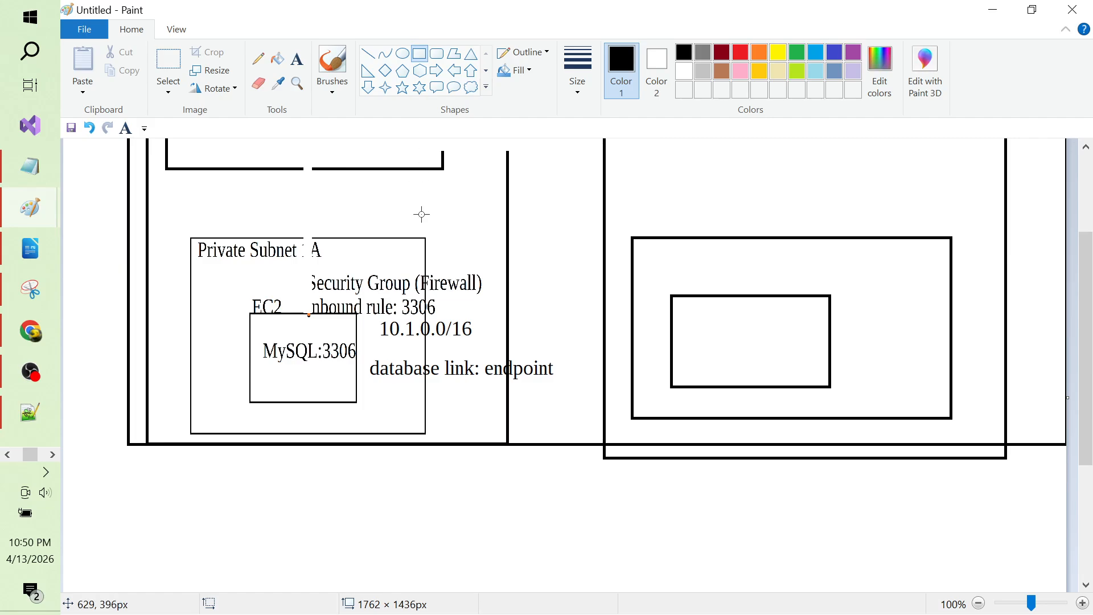
Step: Add a STUDENTS text label below the database endpoint note
{"action": "left_click", "coordinate": [298, 62]}
{"action": "left_click", "coordinate": [297, 62]}
{"action": "left_click", "coordinate": [378, 398]}
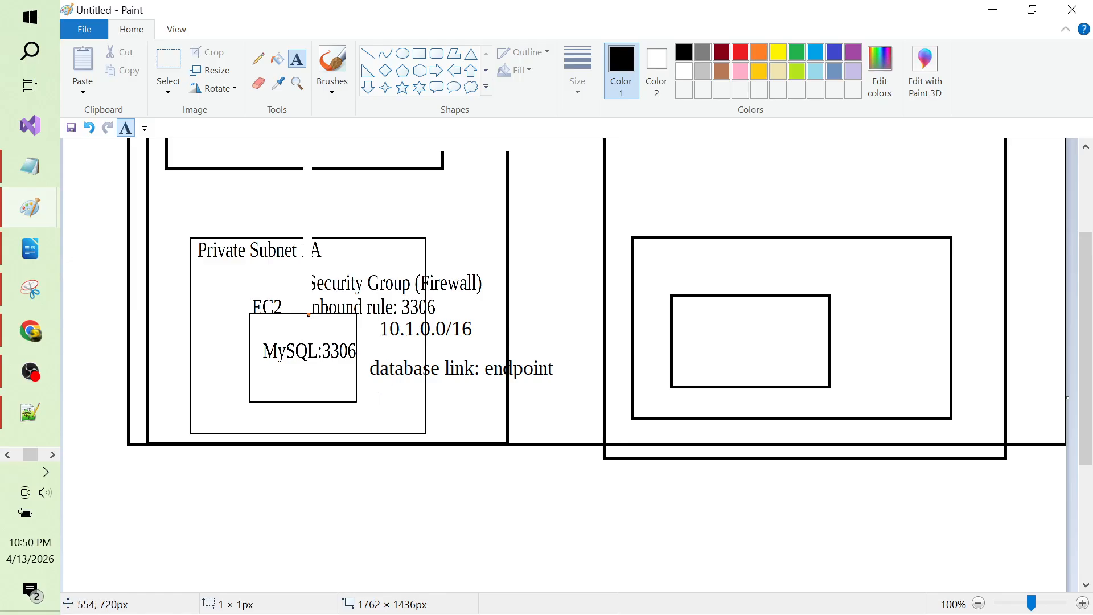
{"action": "type", "text": "STUD"}
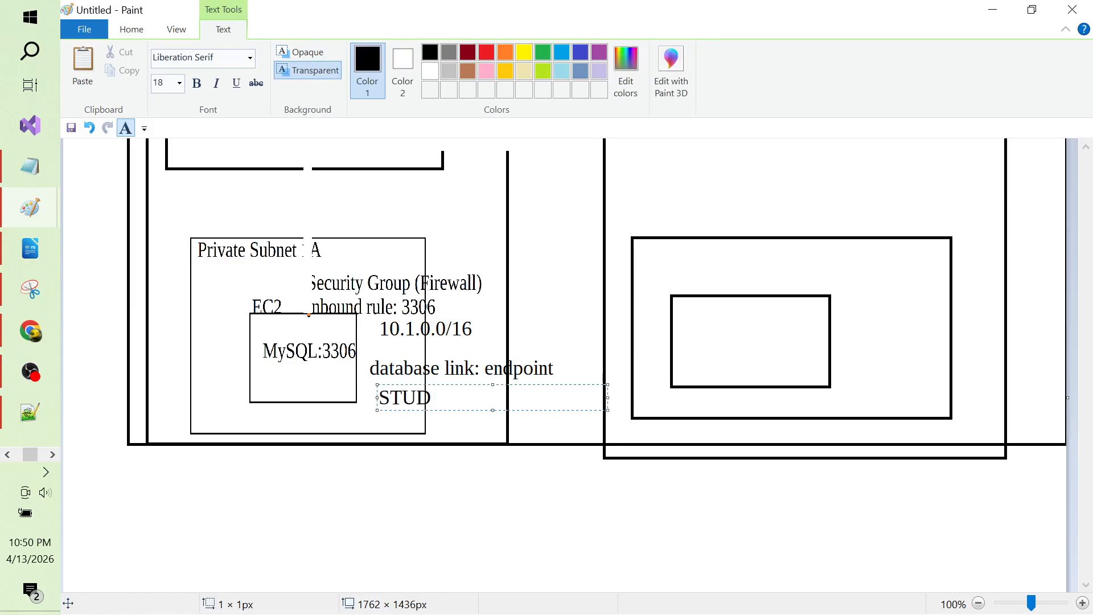
{"action": "type", "text": "ENTS"}
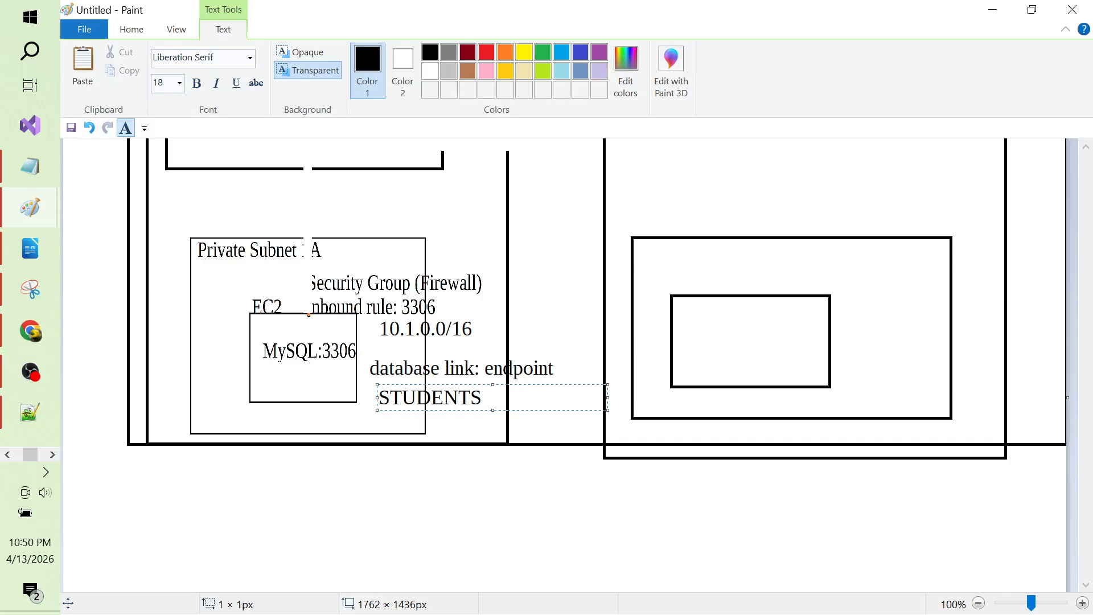
{"action": "left_click", "coordinate": [467, 499]}
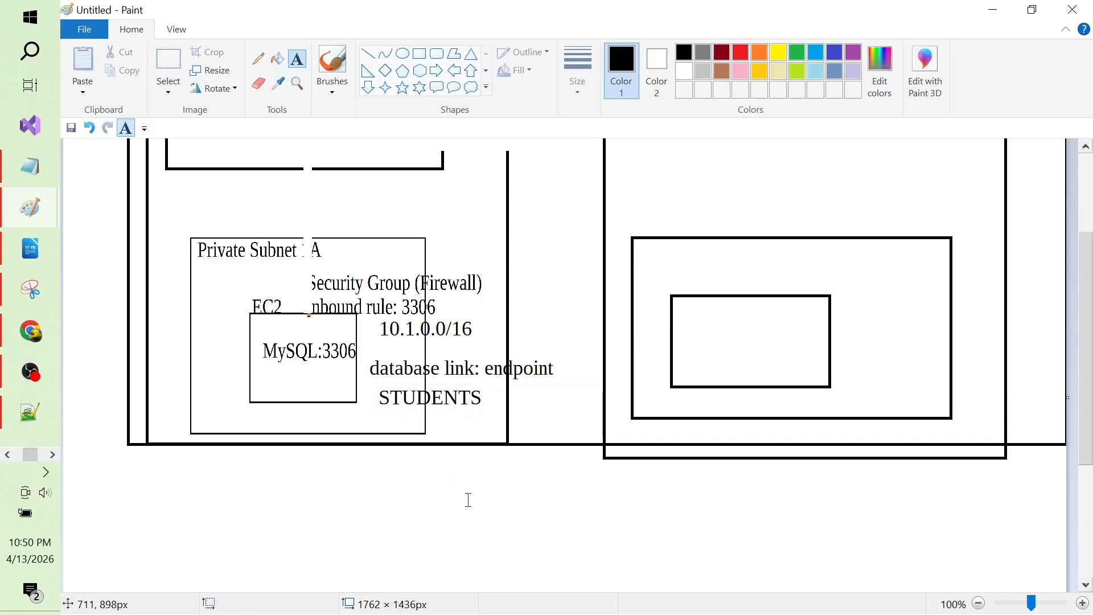
{"action": "left_click", "coordinate": [407, 541]}
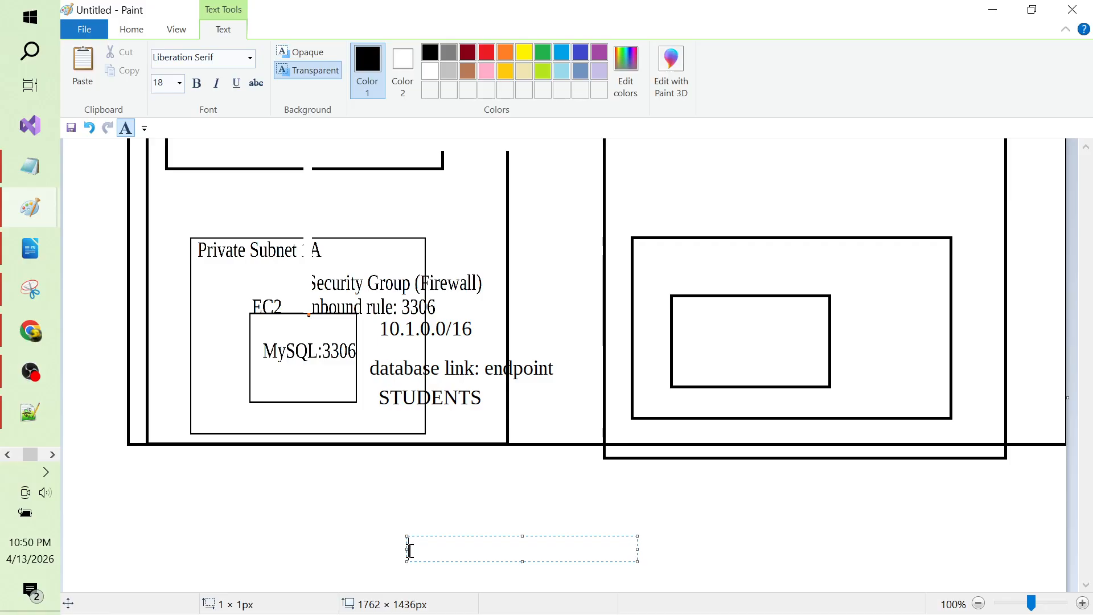
{"action": "left_click", "coordinate": [303, 528]}
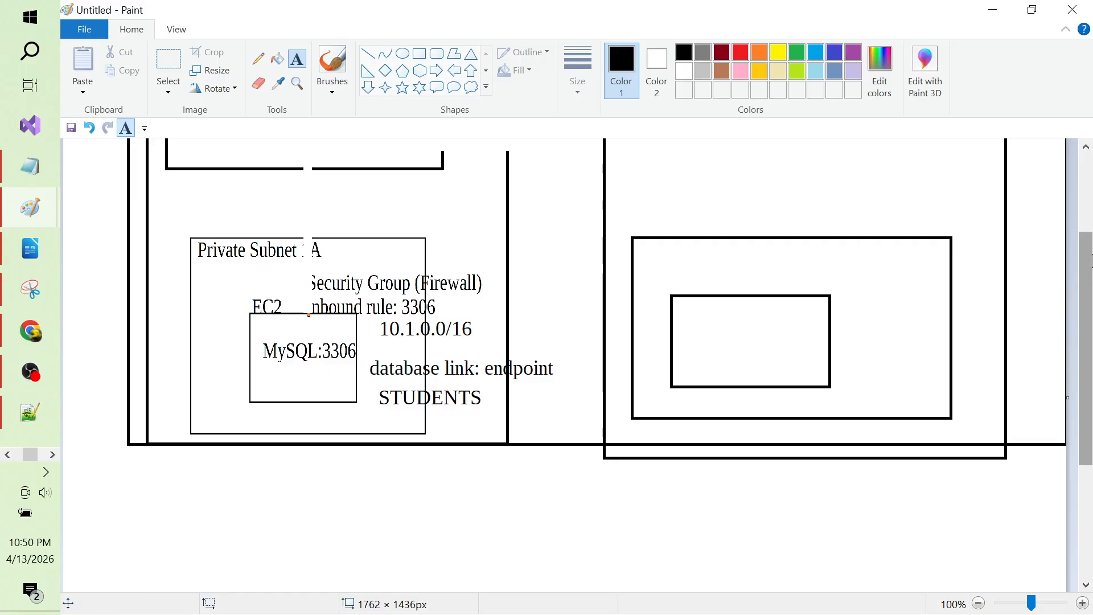
{"action": "mouse_move", "coordinate": [1088, 287]}
{"action": "left_mouse_down"}
{"action": "mouse_move", "coordinate": [1080, 203]}
{"action": "mouse_move", "coordinate": [1090, 308]}
{"action": "left_mouse_up"}
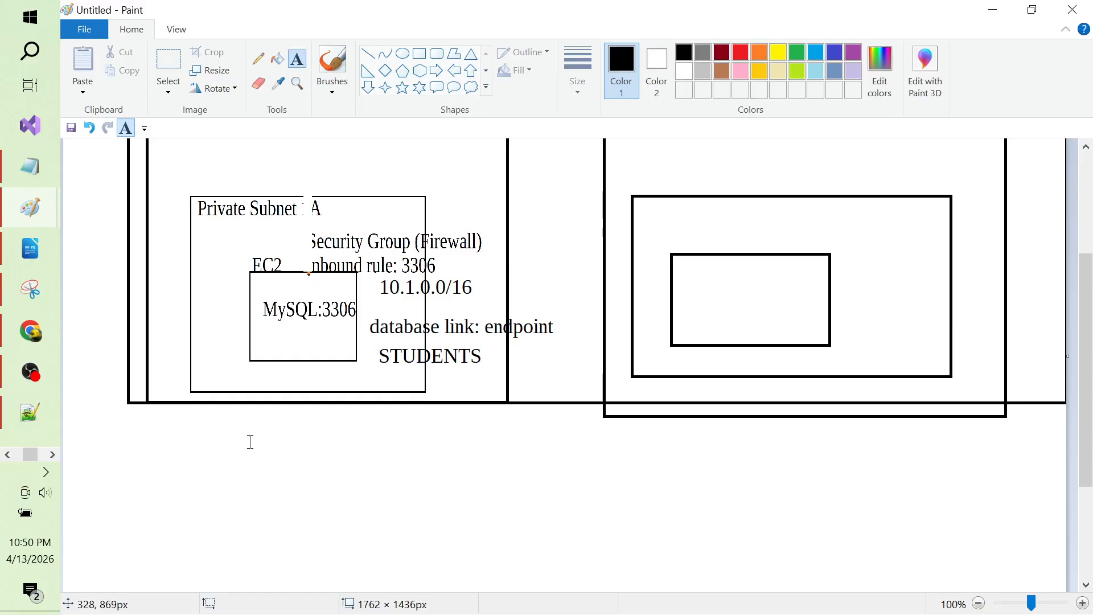
{"action": "left_click", "coordinate": [291, 499]}
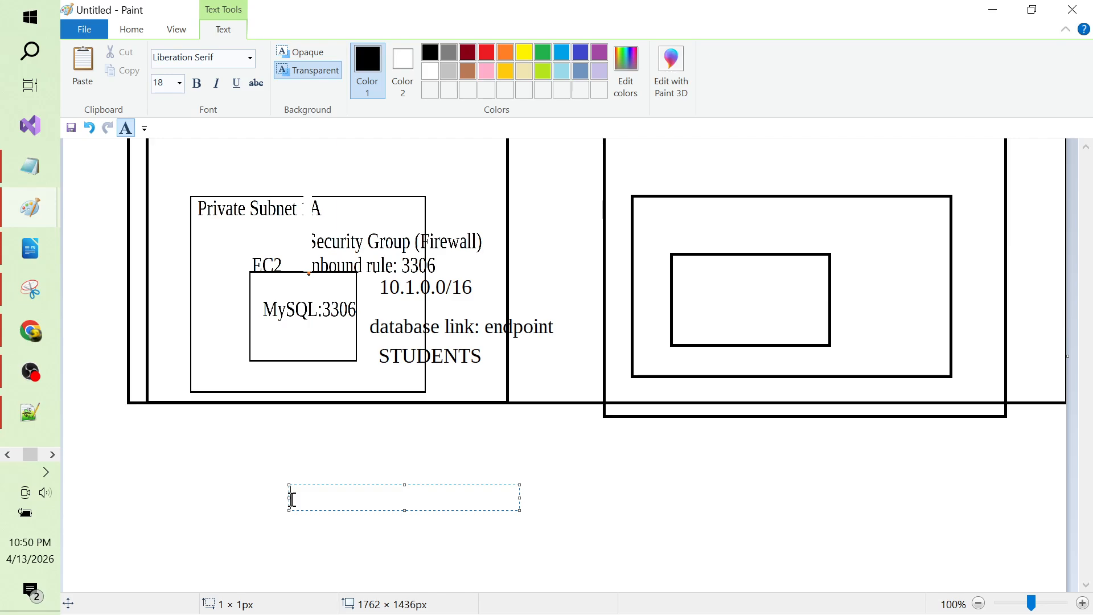
{"action": "type", "text": "ssh"}
{"action": "key", "text": "Return"}
{"action": "left_click", "coordinate": [348, 478]}
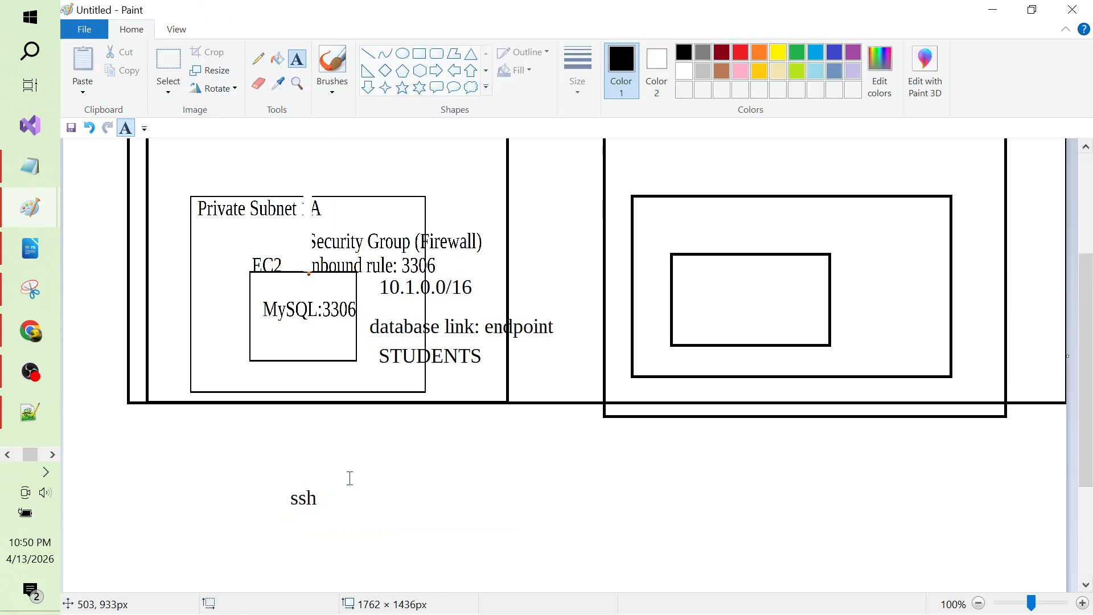
{"action": "left_click", "coordinate": [370, 56]}
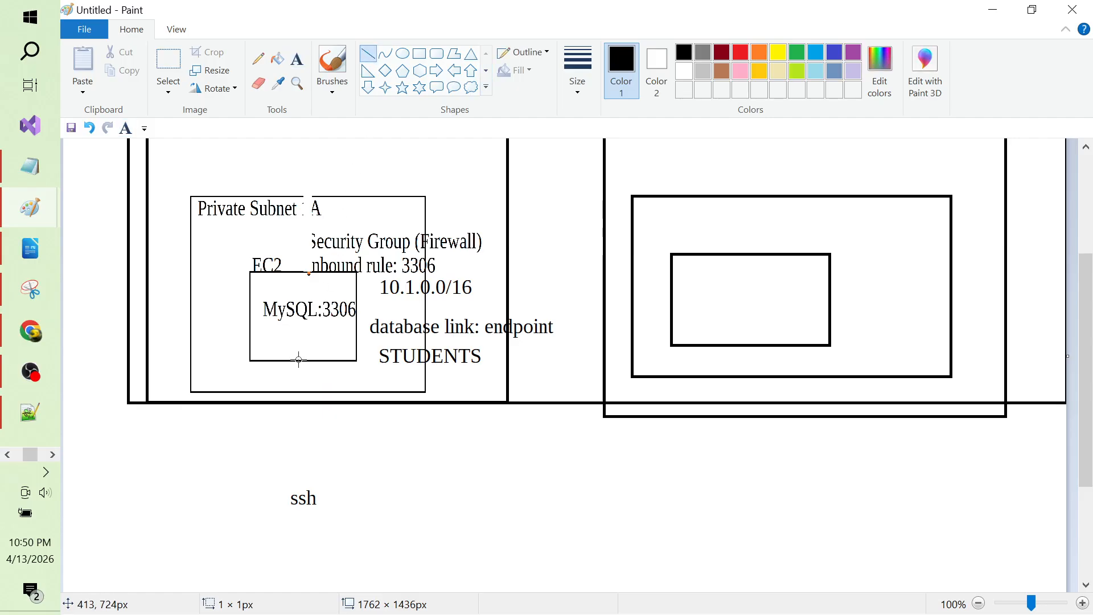
{"action": "left_click_drag", "start_coordinate": [299, 360], "coordinate": [301, 484]}
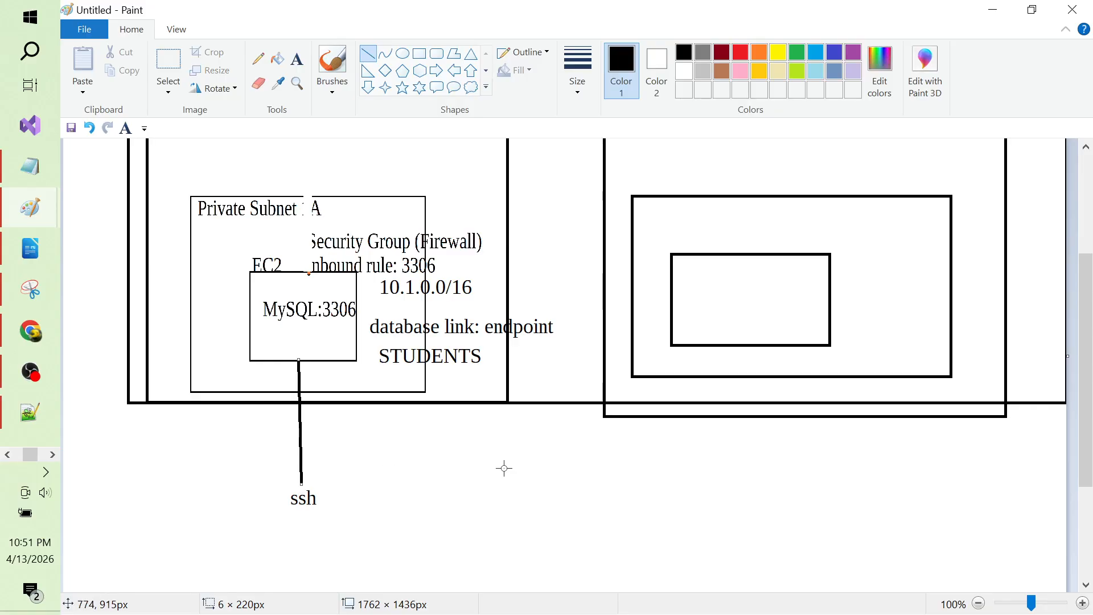
{"action": "key", "text": "ctrl+z"}
{"action": "key", "text": "ctrl+z"}
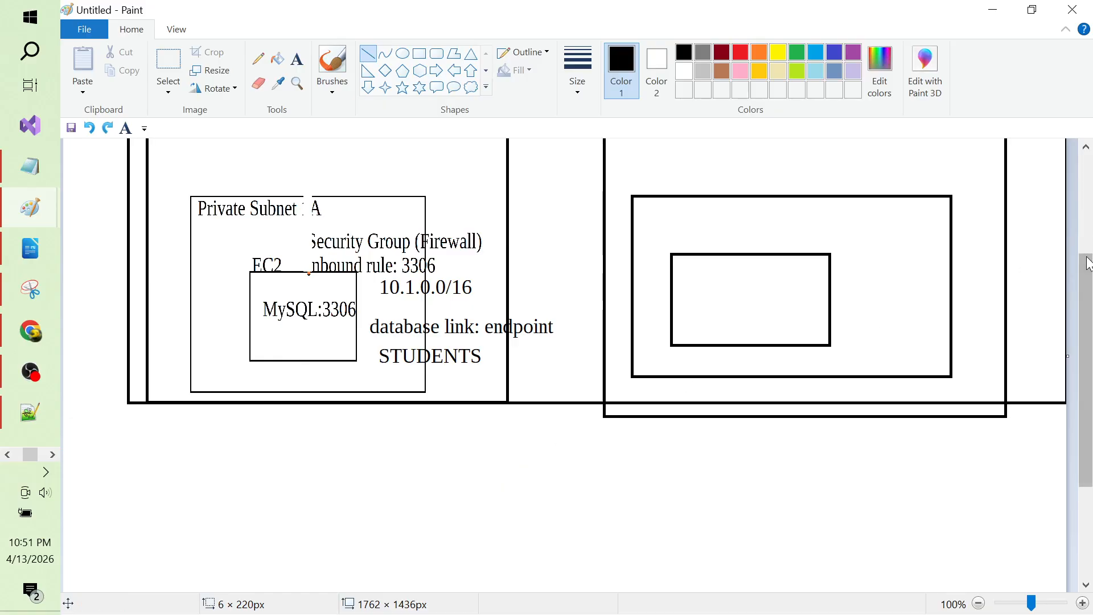
{"action": "left_click_drag", "start_coordinate": [1088, 273], "coordinate": [1088, 173]}
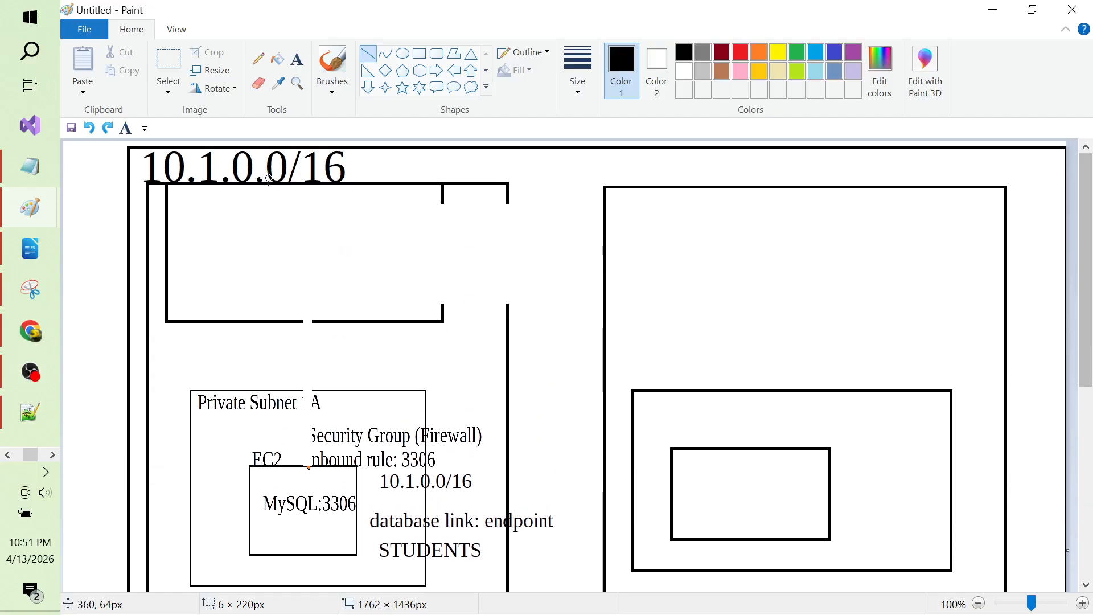
Step: Draw a dark red rectangle in the top-left box labelled TestMachine2
{"action": "left_click", "coordinate": [419, 53]}
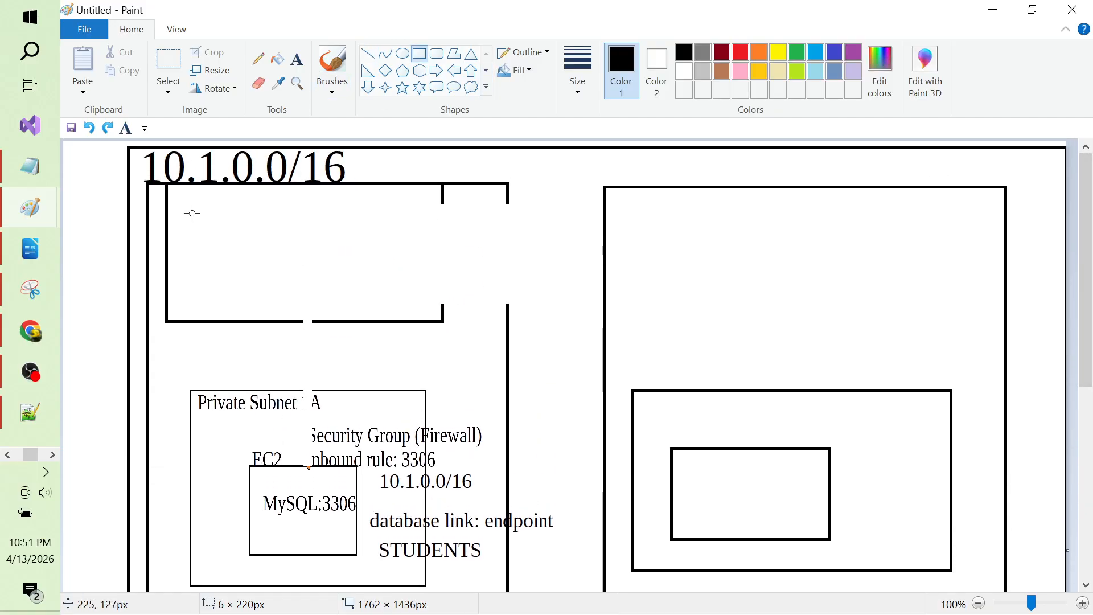
{"action": "mouse_move", "coordinate": [195, 214]}
{"action": "left_mouse_down"}
{"action": "mouse_move", "coordinate": [239, 256]}
{"action": "mouse_move", "coordinate": [297, 281]}
{"action": "left_mouse_up"}
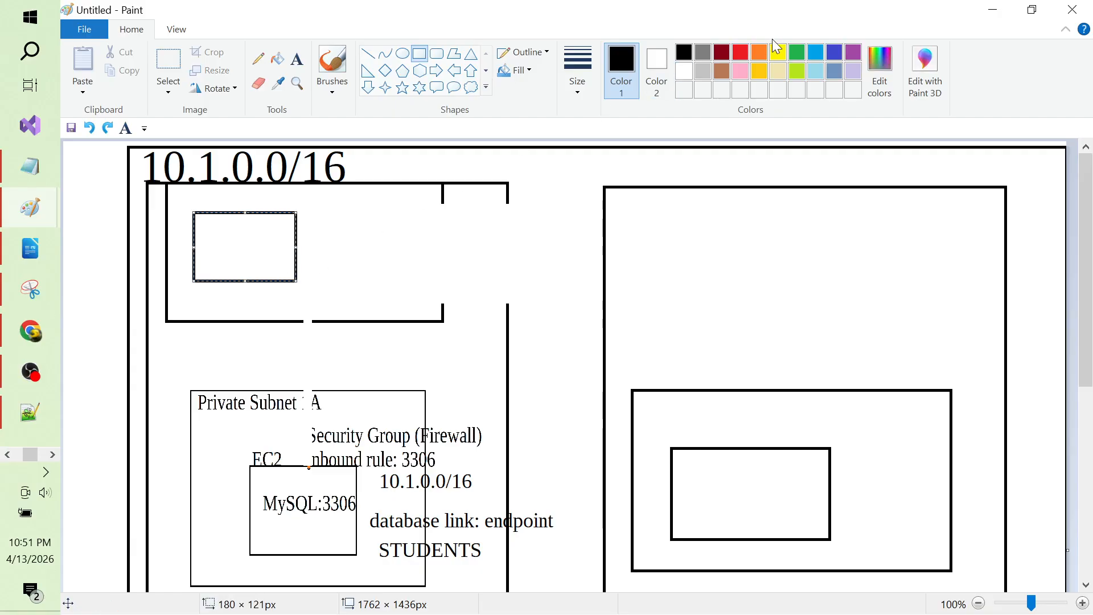
{"action": "left_click", "coordinate": [722, 51]}
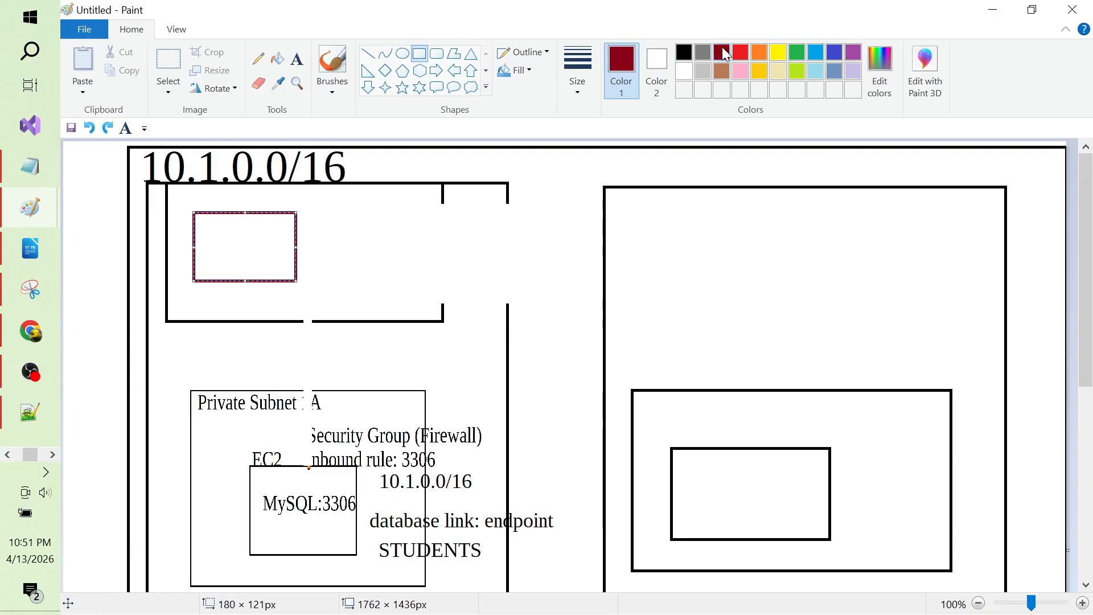
{"action": "left_click", "coordinate": [297, 59]}
{"action": "left_click", "coordinate": [215, 226]}
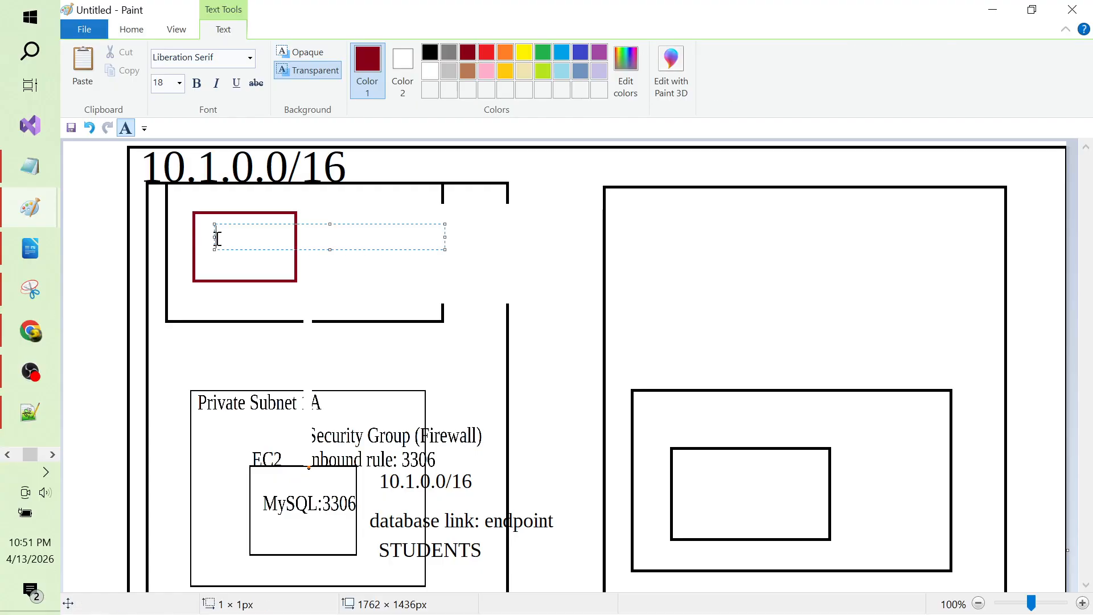
{"action": "type", "text": "TestMachine2"}
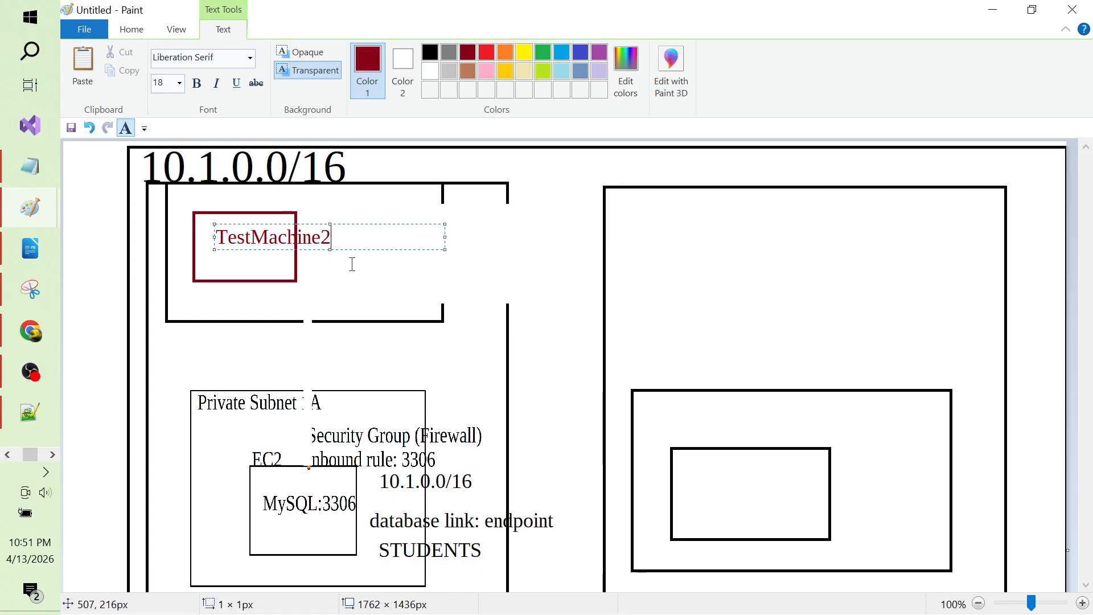
{"action": "left_click", "coordinate": [362, 281]}
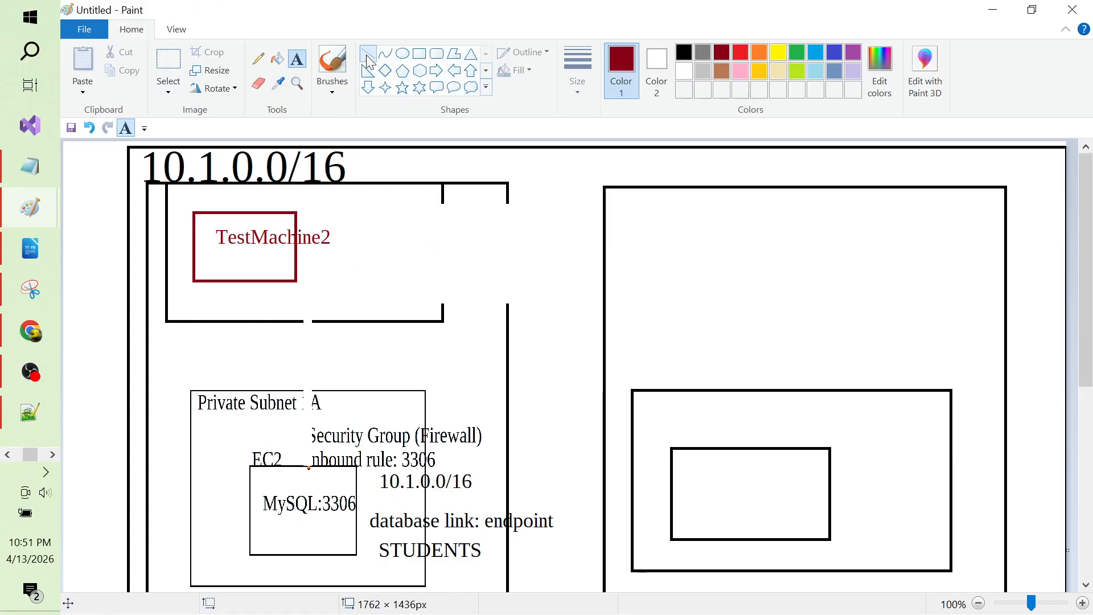
Step: Link TestMachine2 to the MySQL box with a line labelled 'sql queries' / 'insert'
{"action": "left_click", "coordinate": [368, 54]}
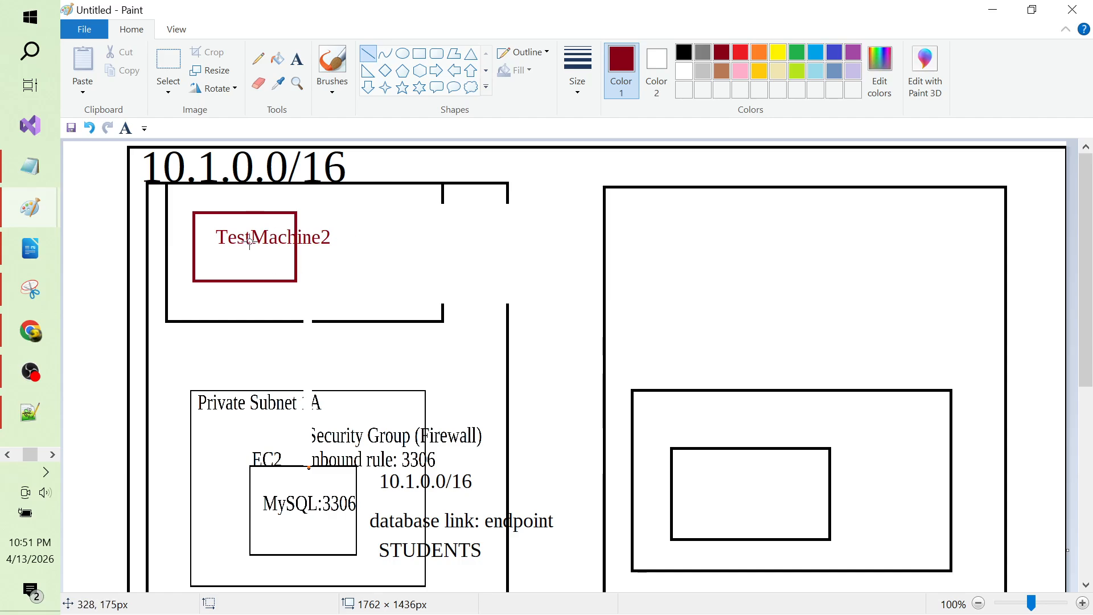
{"action": "mouse_move", "coordinate": [248, 255]}
{"action": "left_mouse_down"}
{"action": "mouse_move", "coordinate": [258, 408]}
{"action": "mouse_move", "coordinate": [291, 468]}
{"action": "left_mouse_up"}
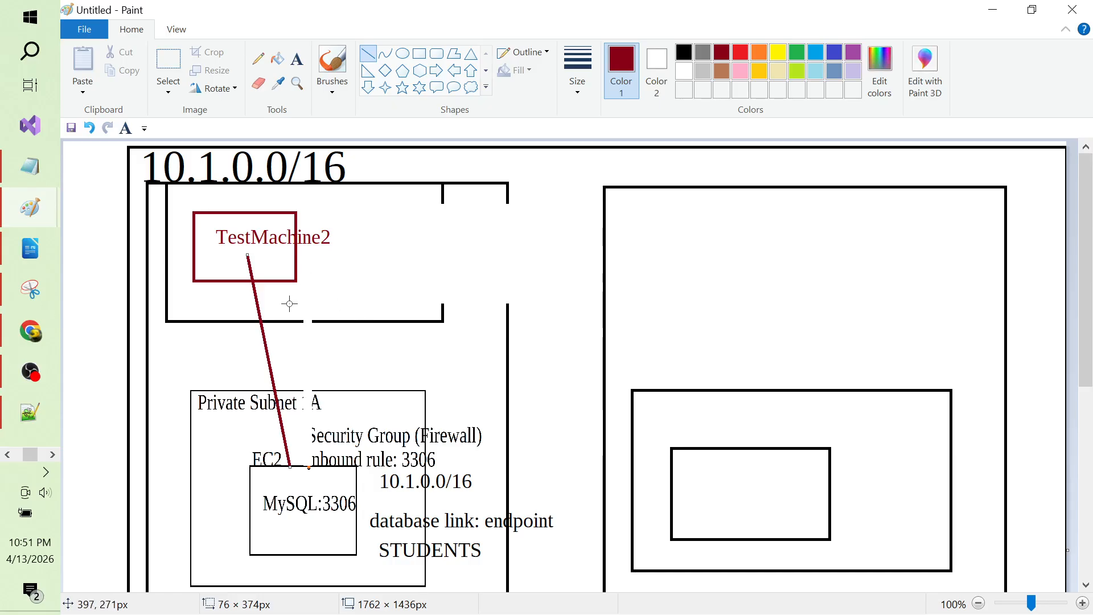
{"action": "left_click", "coordinate": [296, 59]}
{"action": "left_click", "coordinate": [301, 260]}
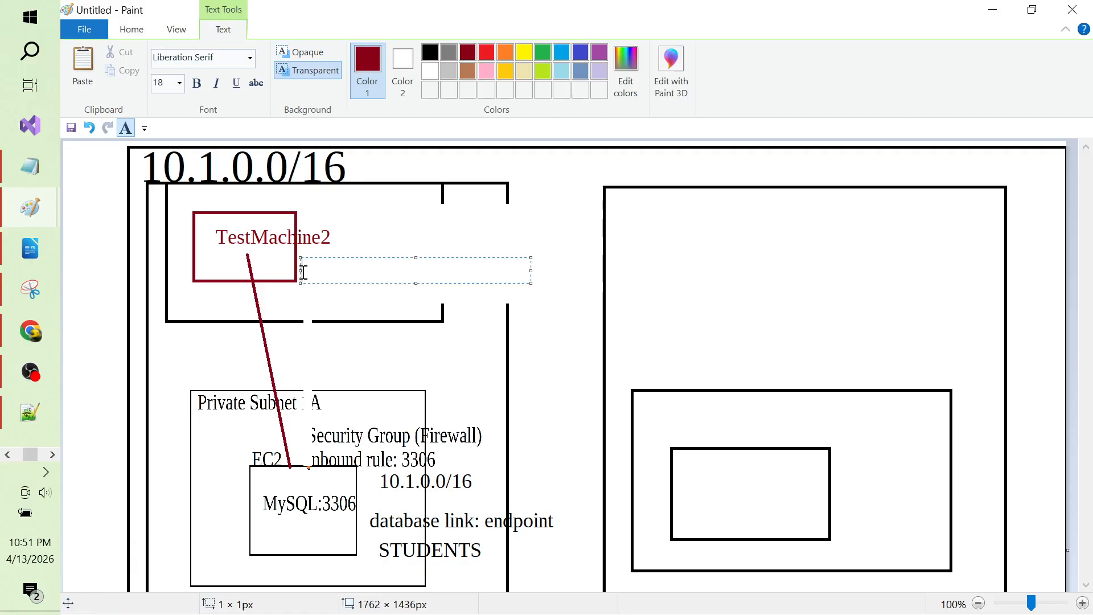
{"action": "type", "text": "sql queries"}
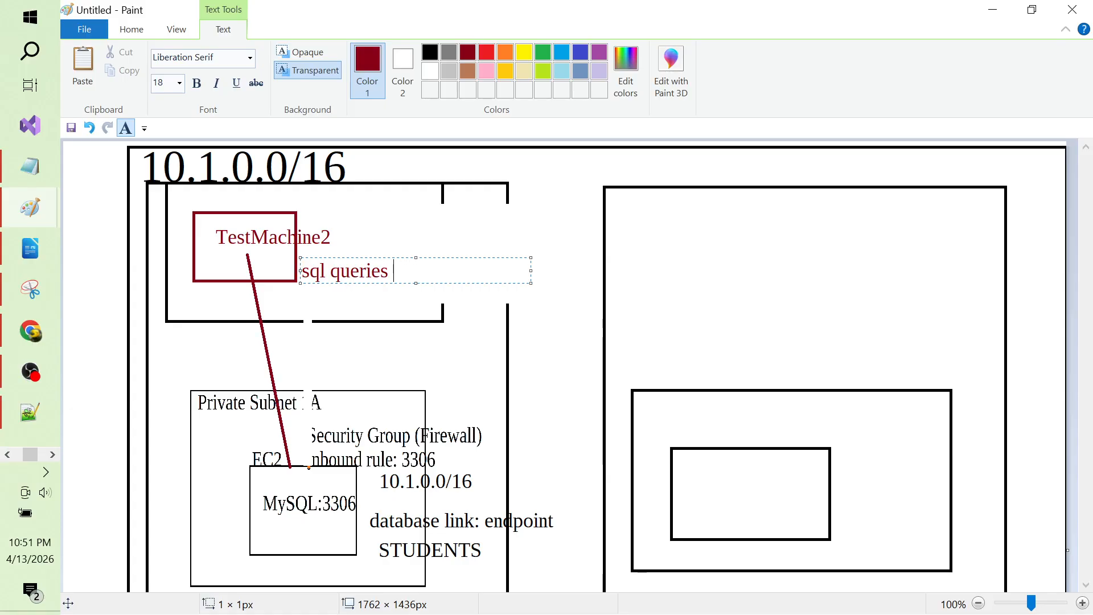
{"action": "key", "text": "Return"}
{"action": "type", "text": "insert"}
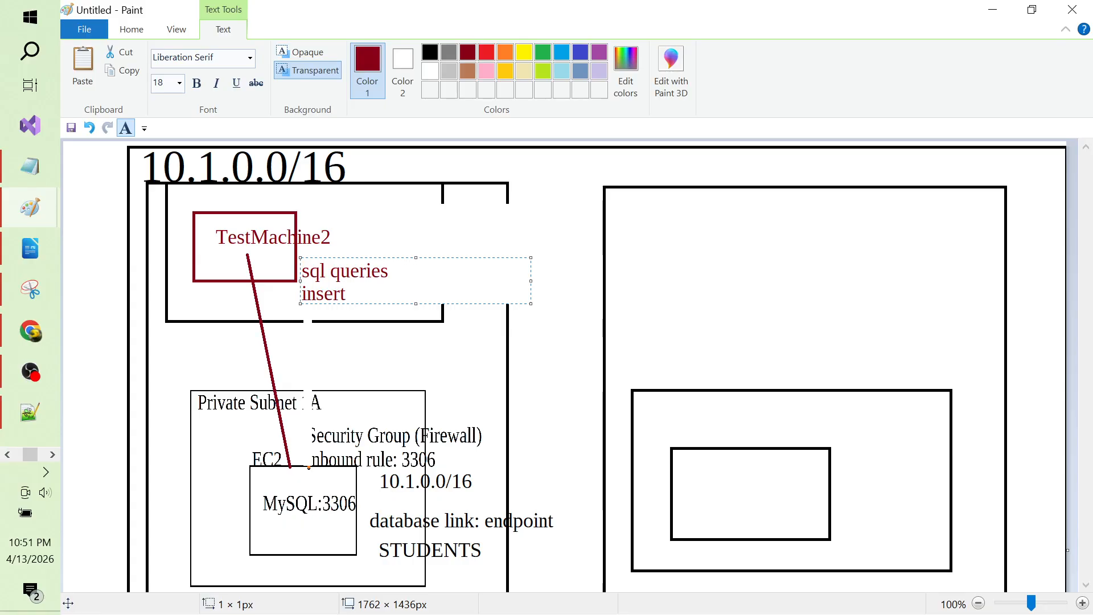
{"action": "left_click", "coordinate": [387, 356]}
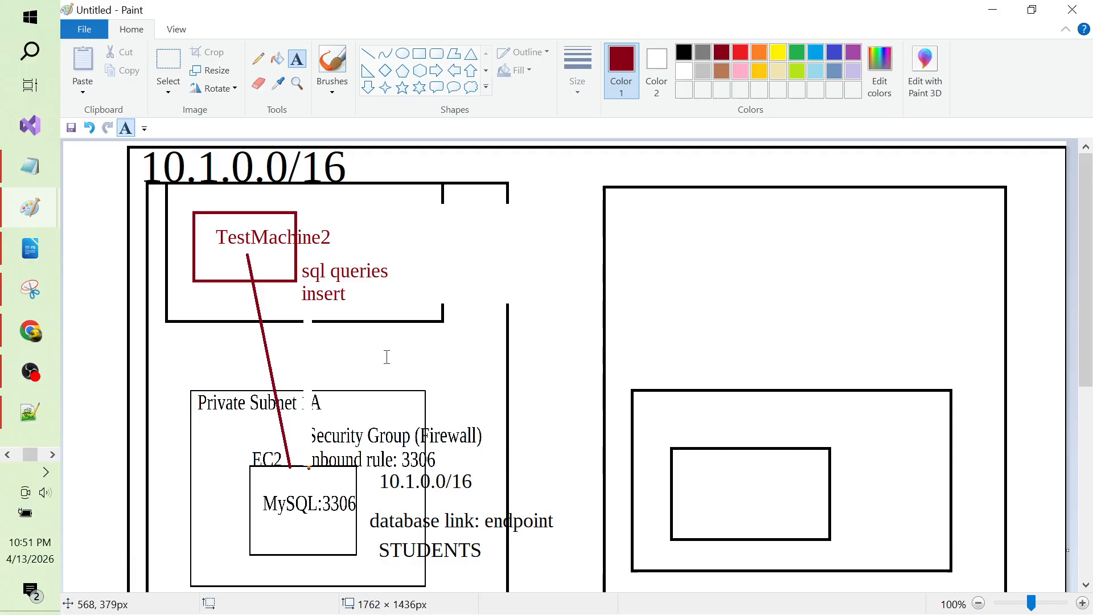
Step: Draw a line from the lower 10.1.0.0/16 label to the inner right rectangle
{"action": "left_click", "coordinate": [369, 54]}
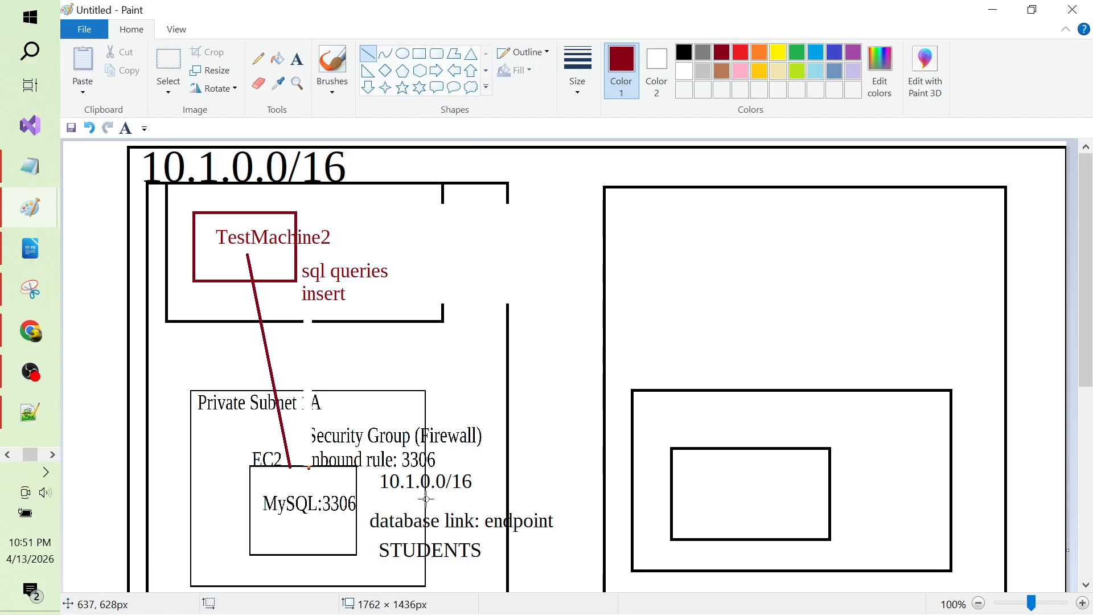
{"action": "mouse_move", "coordinate": [425, 499]}
{"action": "left_mouse_down"}
{"action": "mouse_move", "coordinate": [686, 499]}
{"action": "mouse_move", "coordinate": [673, 493]}
{"action": "left_mouse_up"}
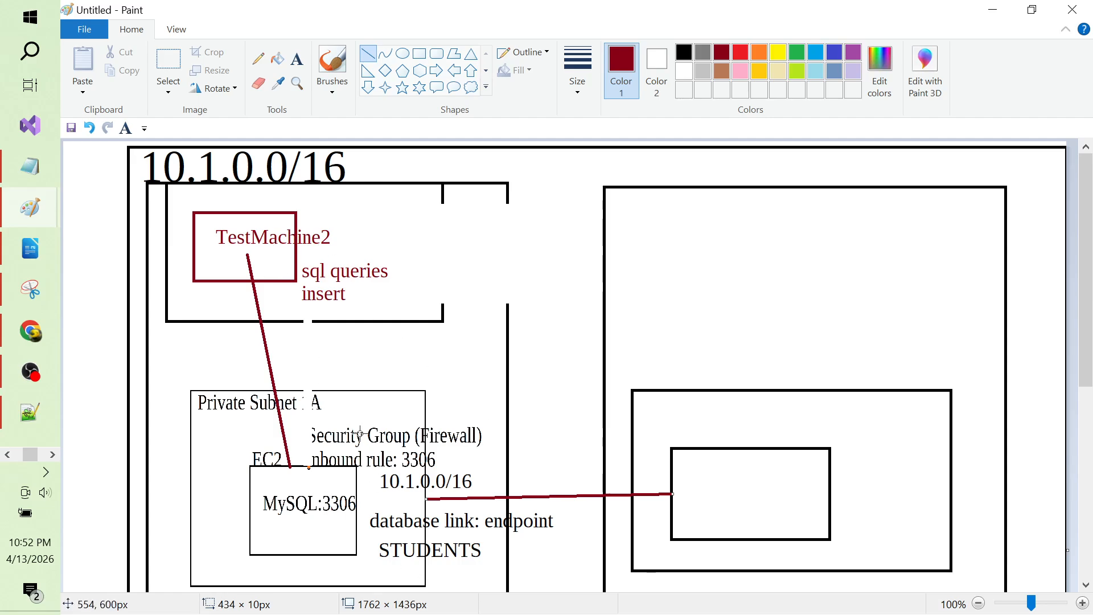
{"action": "left_click", "coordinate": [296, 60]}
{"action": "key", "text": "alt+Tab"}
{"action": "key", "text": "alt+Tab"}
{"action": "key", "text": "alt+Tab"}
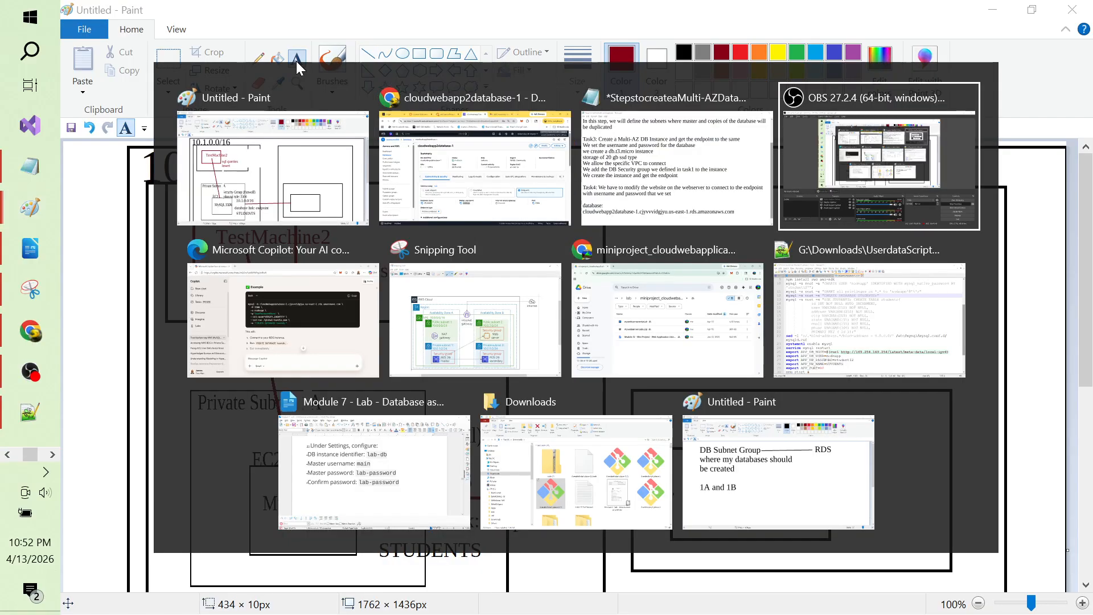
Step: Search the AWS console for cloud9 and open the Cloud9 service
{"action": "key", "text": "alt+Tab"}
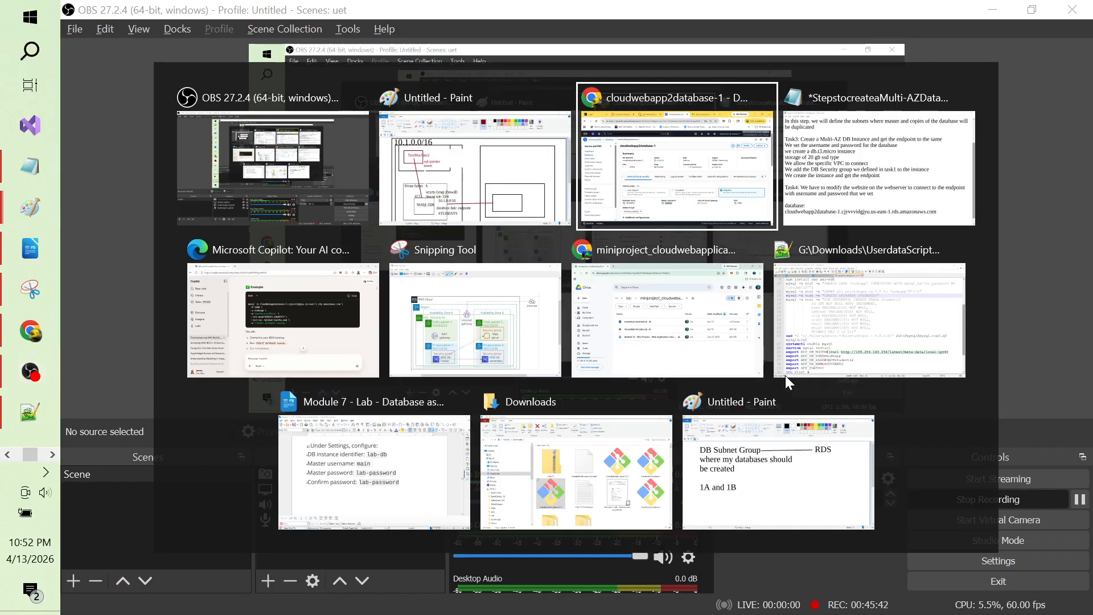
{"action": "key", "text": "alt+Tab"}
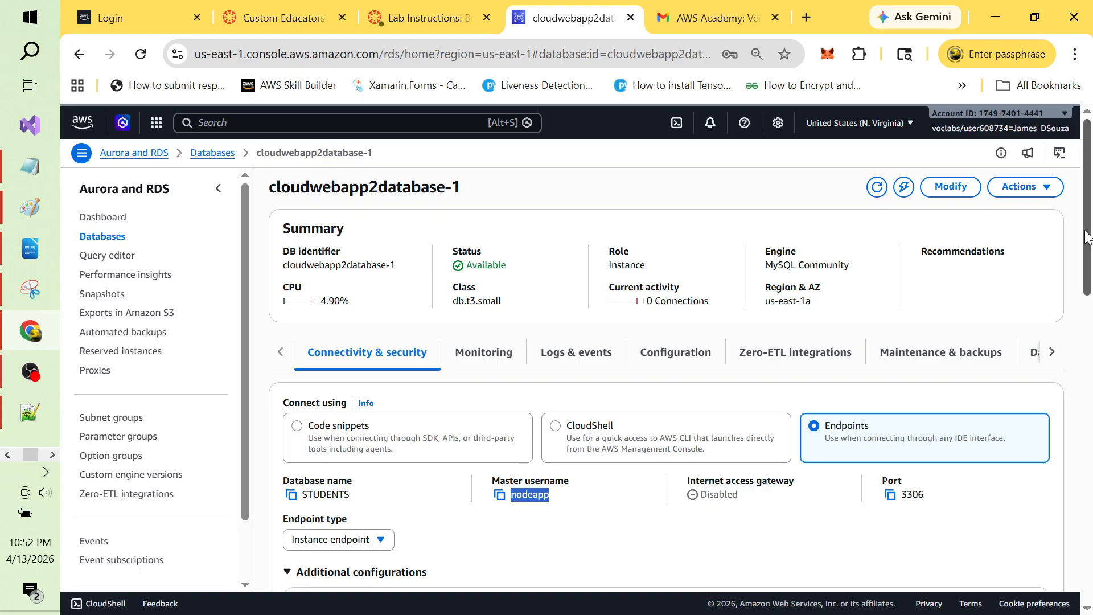
{"action": "left_click_drag", "start_coordinate": [1087, 236], "coordinate": [1090, 208]}
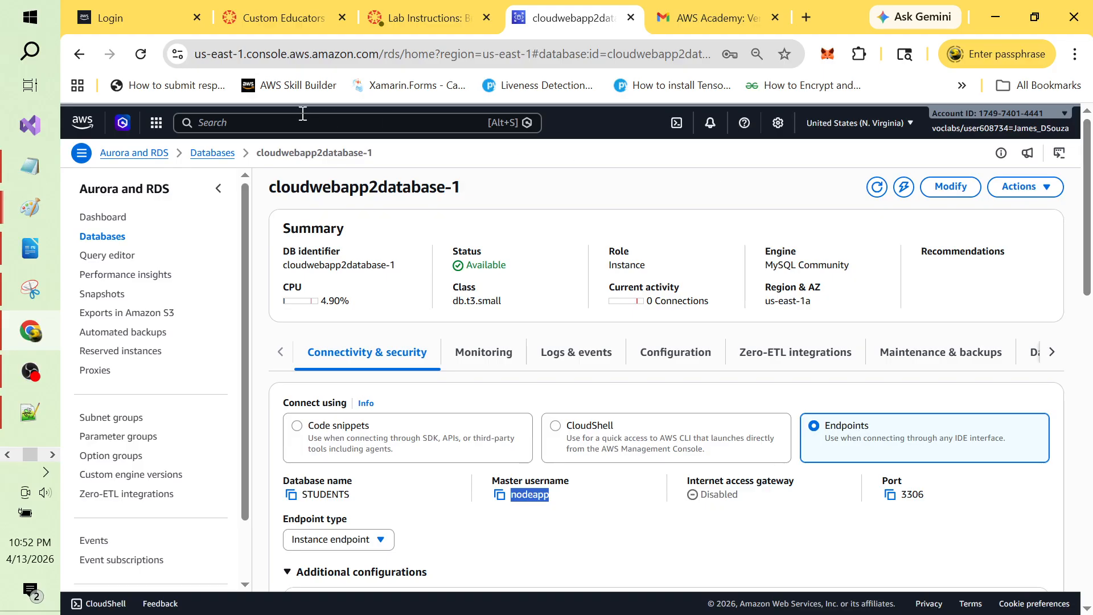
{"action": "left_click", "coordinate": [268, 125]}
{"action": "type", "text": "cloud9"}
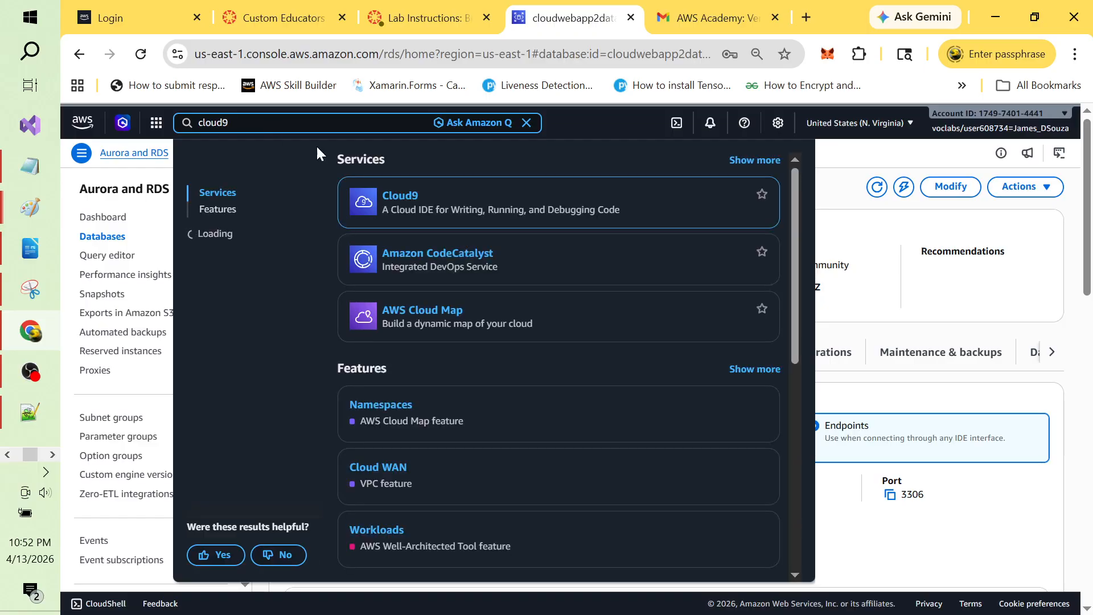
{"action": "left_click", "coordinate": [393, 197]}
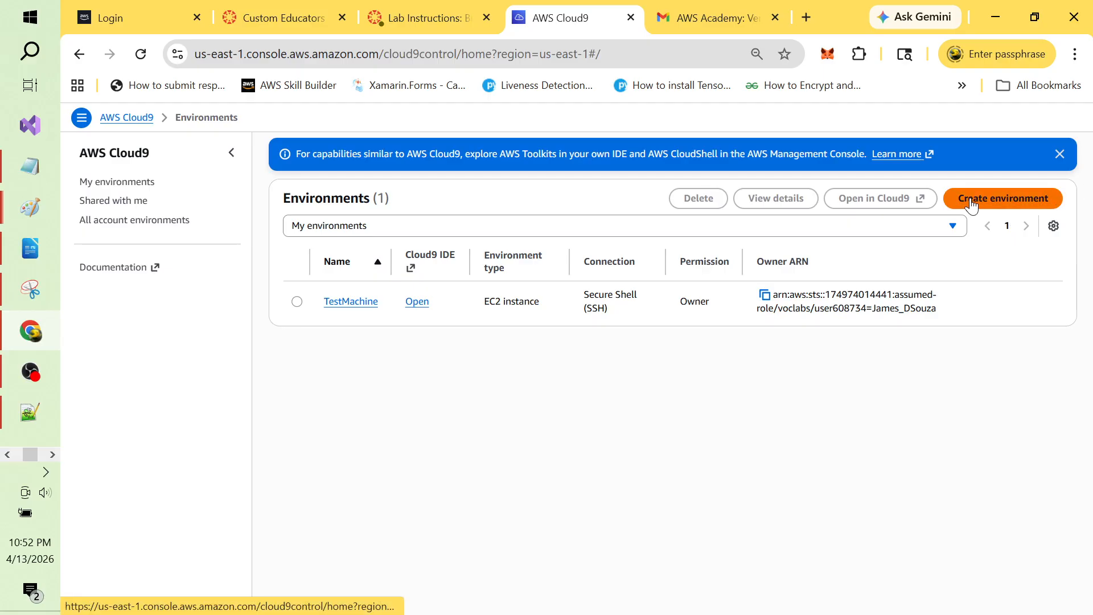
Step: Begin a Cloud9 environment named TestMachine2, described as 'machine used to access all machines in my vpc cloudwebapp2'
{"action": "left_click", "coordinate": [996, 204]}
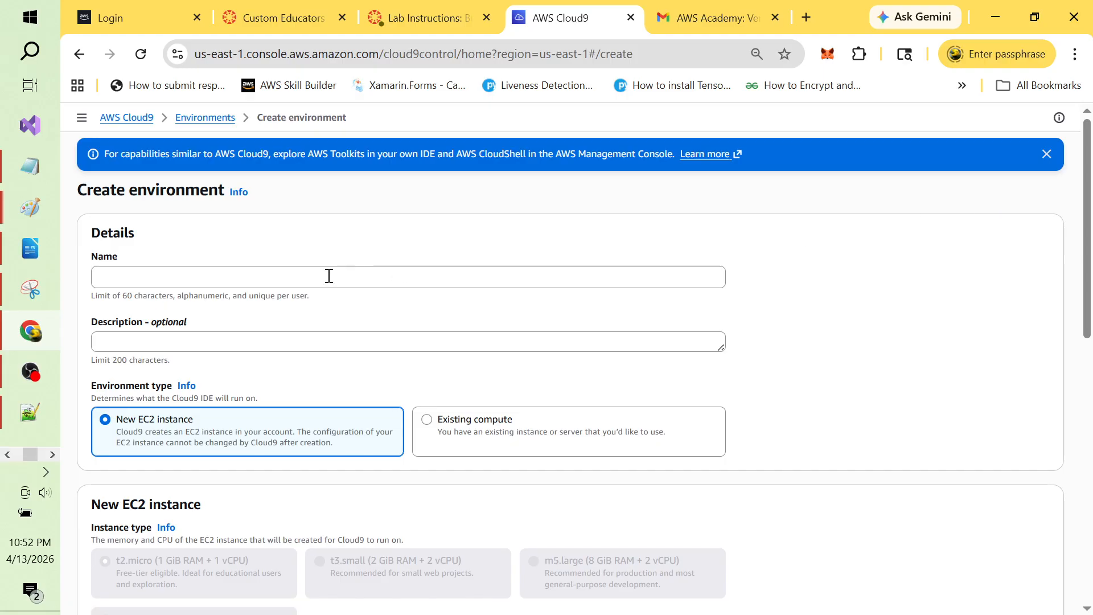
{"action": "left_click", "coordinate": [329, 276]}
{"action": "type", "text": "Test"}
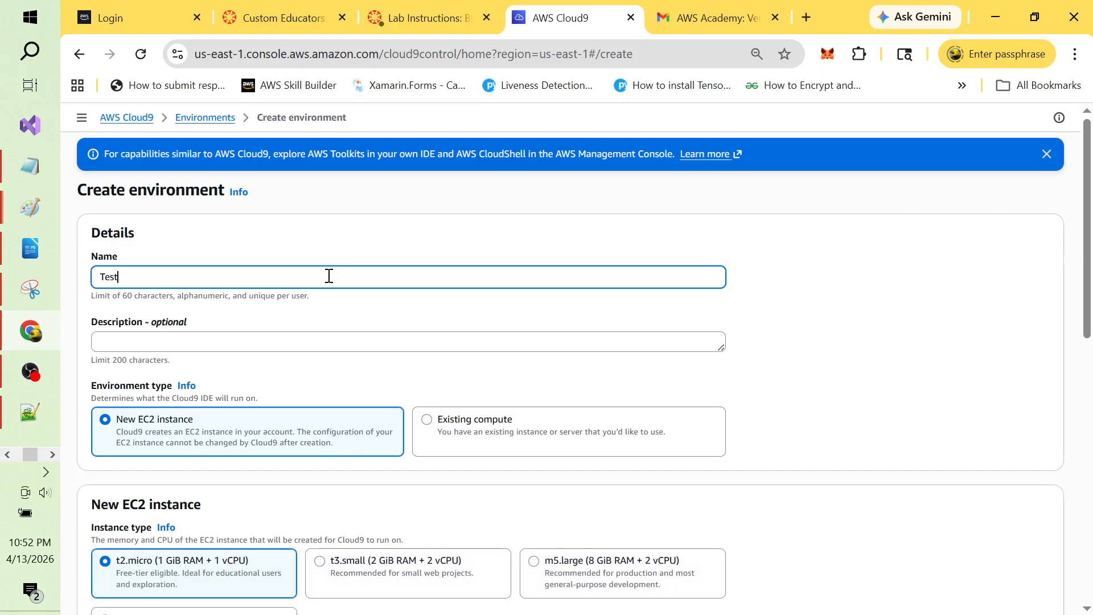
{"action": "type", "text": "Machine2"}
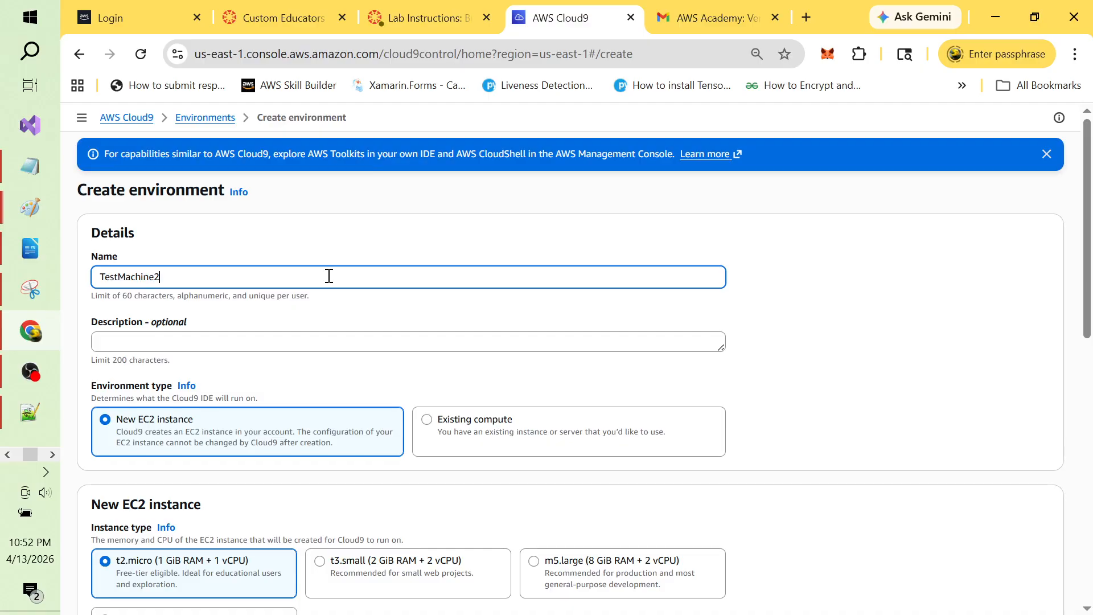
{"action": "left_click", "coordinate": [209, 344]}
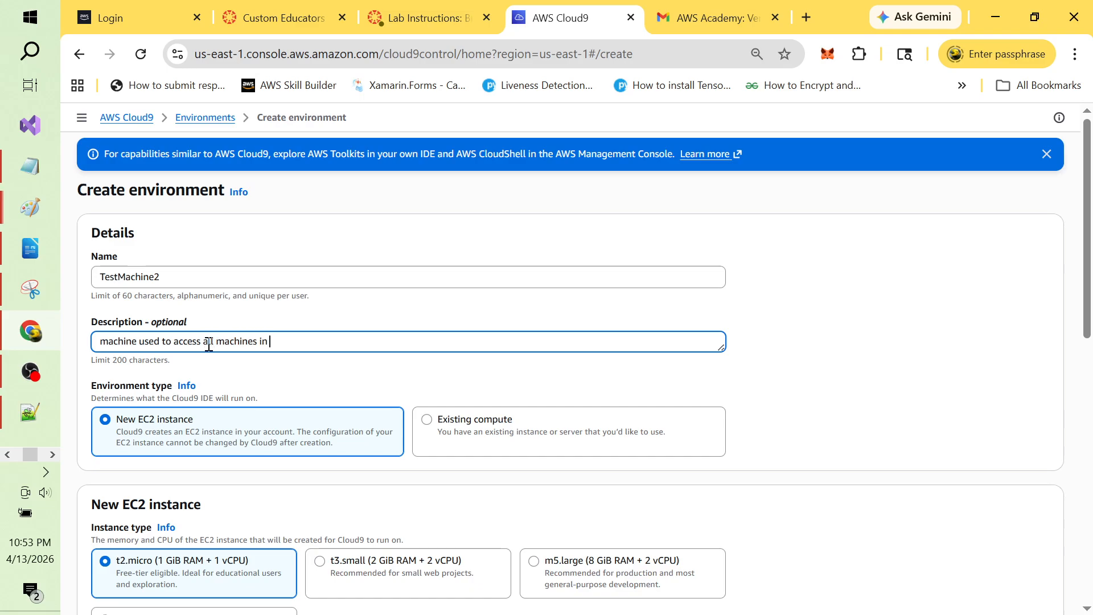
{"action": "type", "text": "vpc cloudwebapp2"}
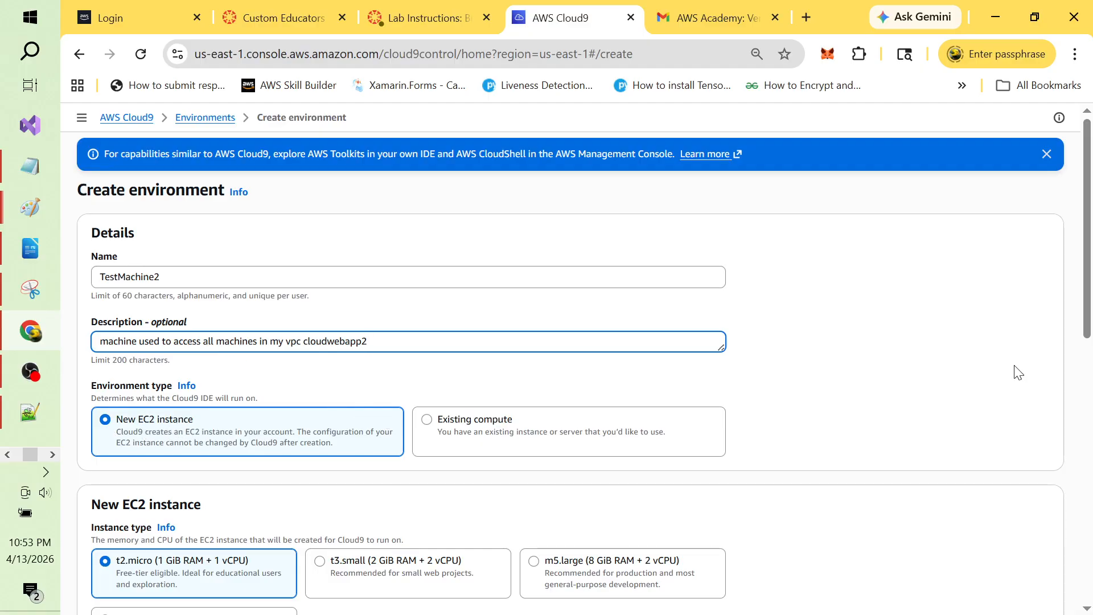
Step: Choose Ubuntu Server 22.04 LTS as the environment platform and review the remaining settings
{"action": "left_click_drag", "start_coordinate": [1087, 290], "coordinate": [1090, 424]}
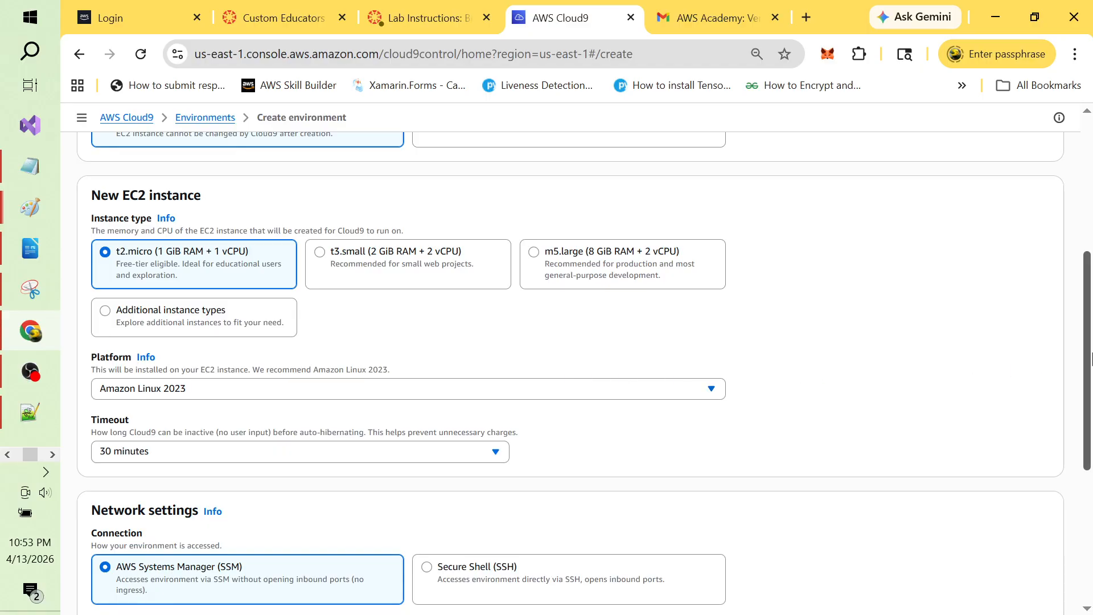
{"action": "scroll", "coordinate": [1089, 350], "scroll_direction": "down", "scroll_amount": 1}
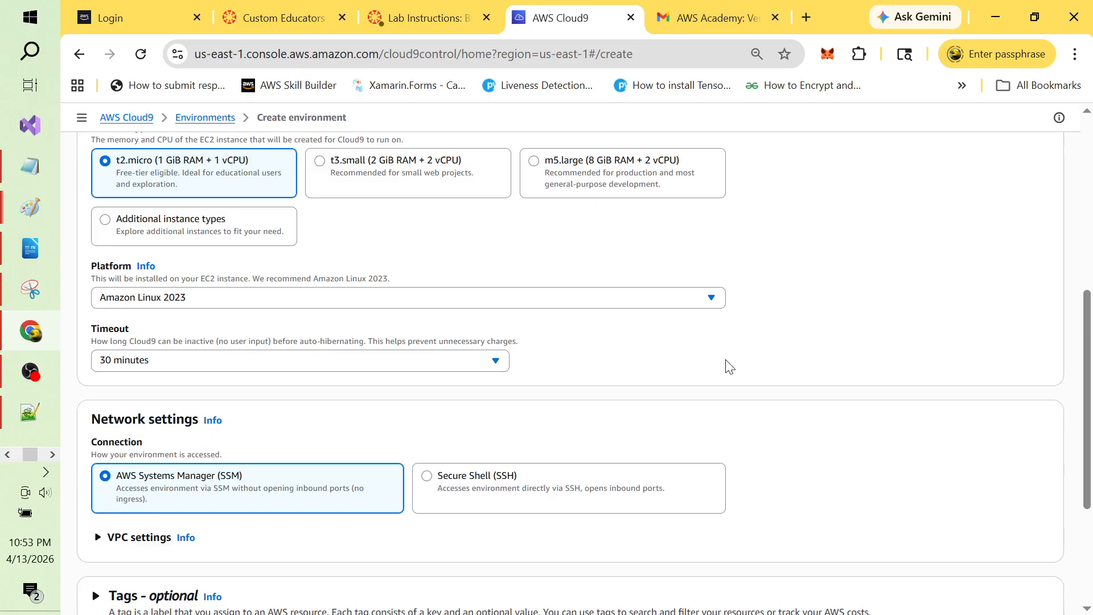
{"action": "left_click", "coordinate": [711, 297]}
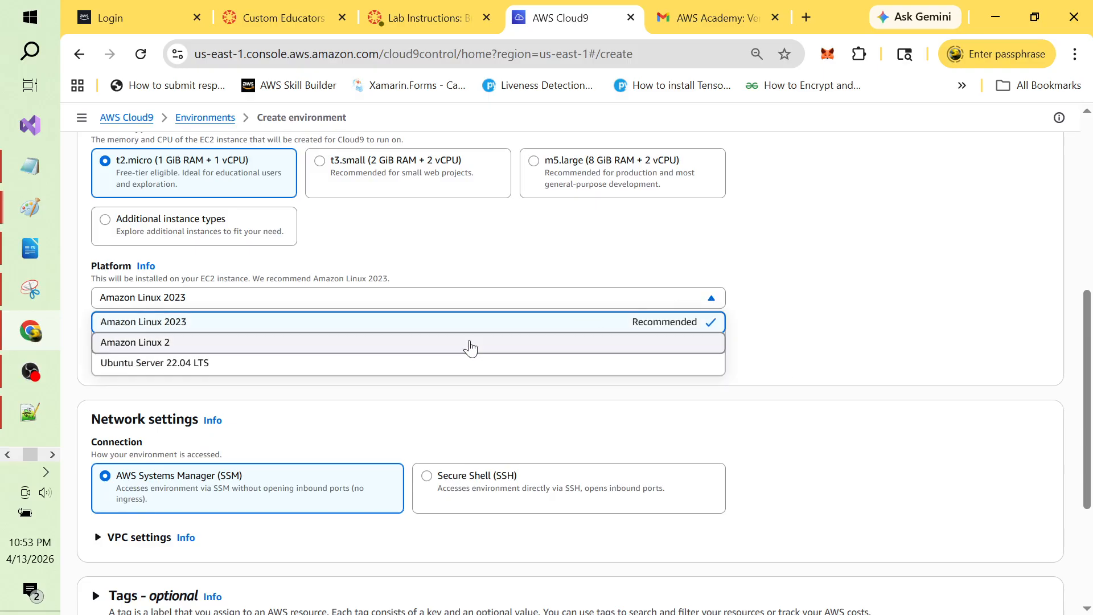
{"action": "left_click", "coordinate": [410, 364]}
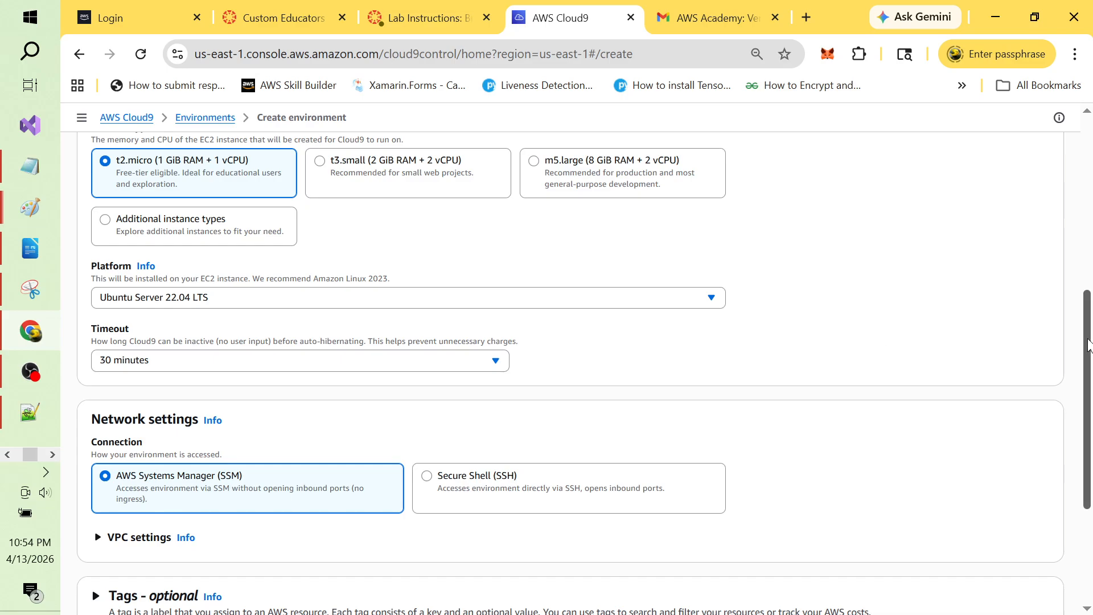
{"action": "left_click_drag", "start_coordinate": [1089, 344], "coordinate": [1091, 421]}
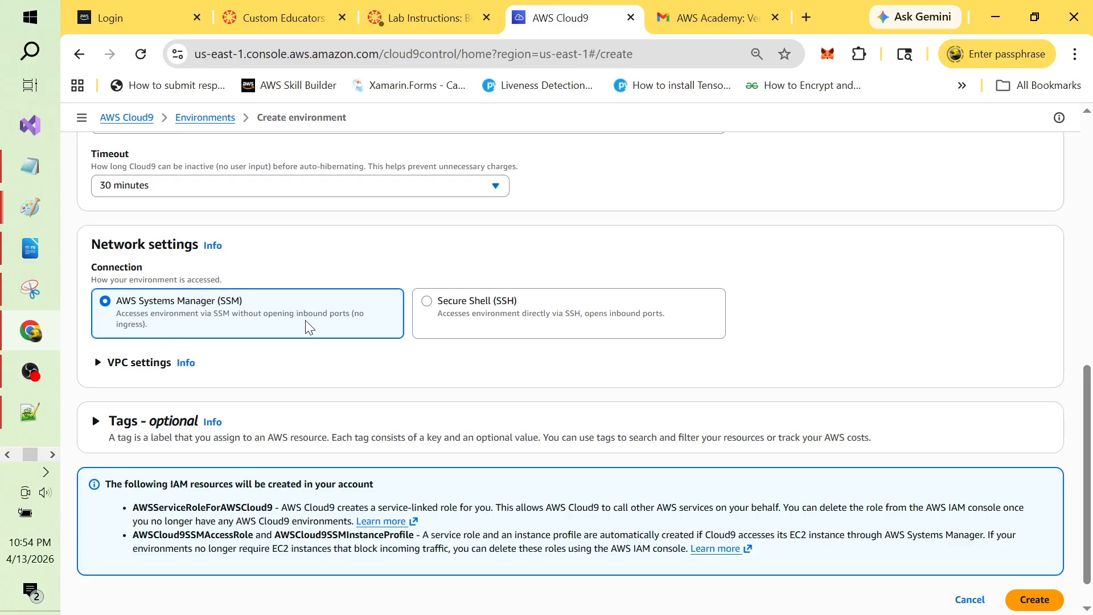
{"action": "left_click", "coordinate": [102, 364]}
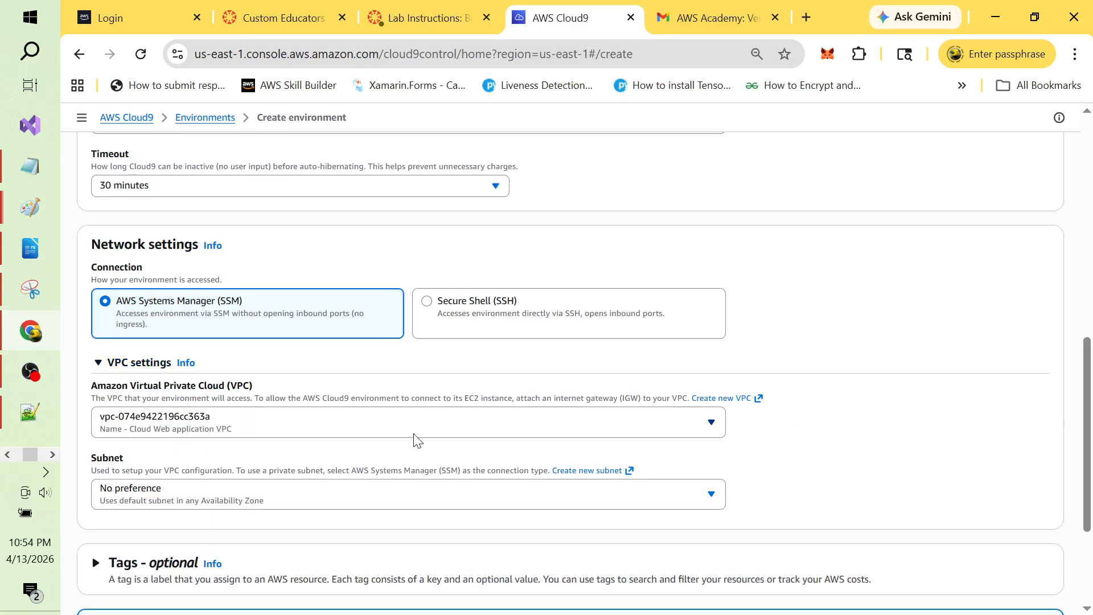
{"action": "left_click", "coordinate": [711, 428]}
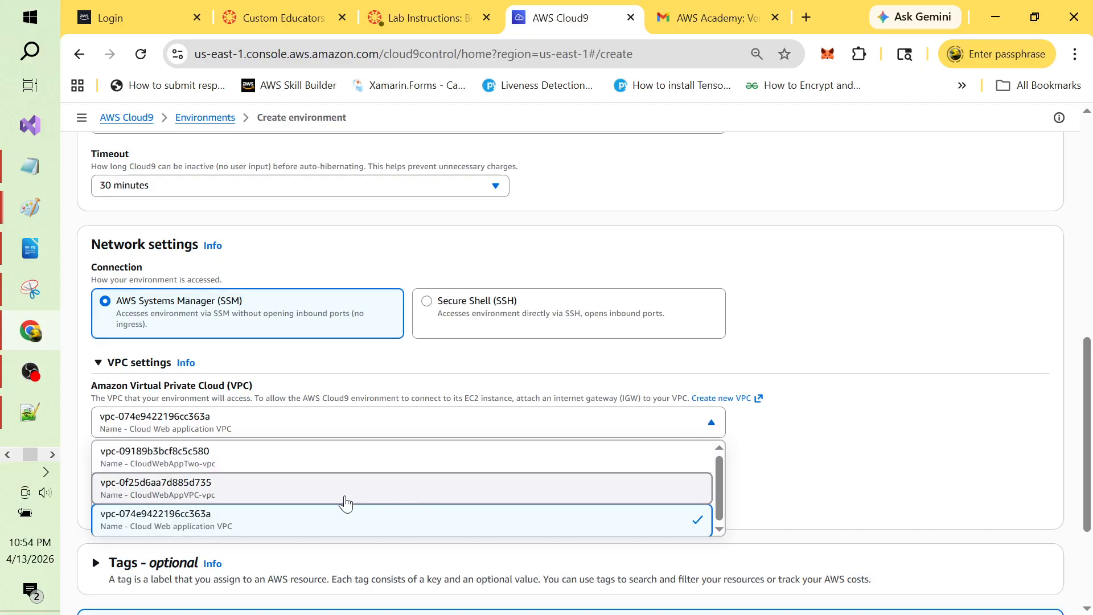
{"action": "left_click", "coordinate": [260, 466]}
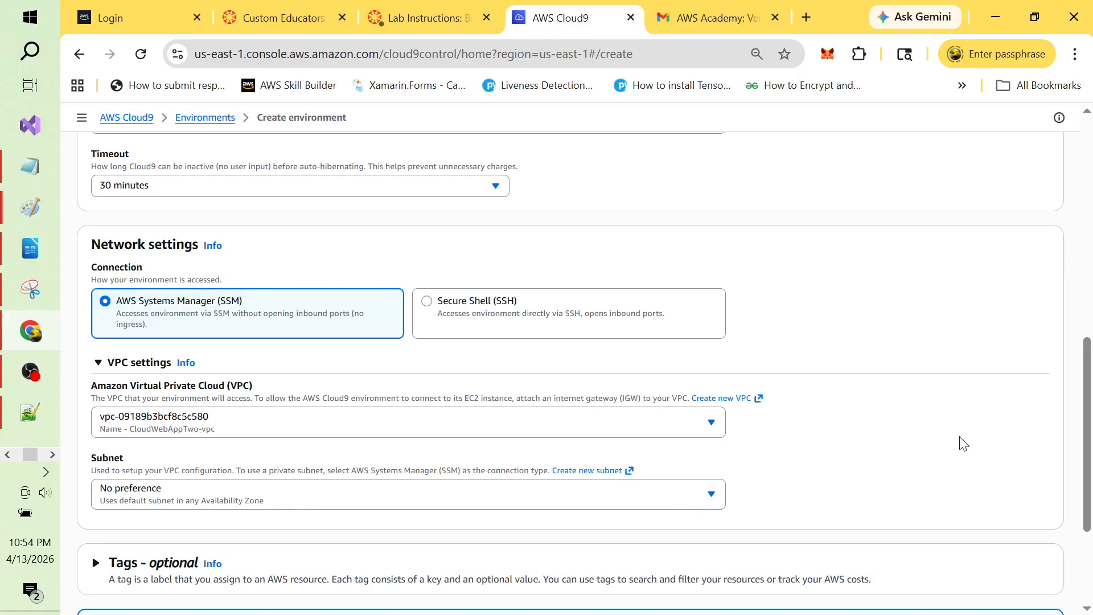
{"action": "left_click_drag", "start_coordinate": [1090, 393], "coordinate": [1089, 464]}
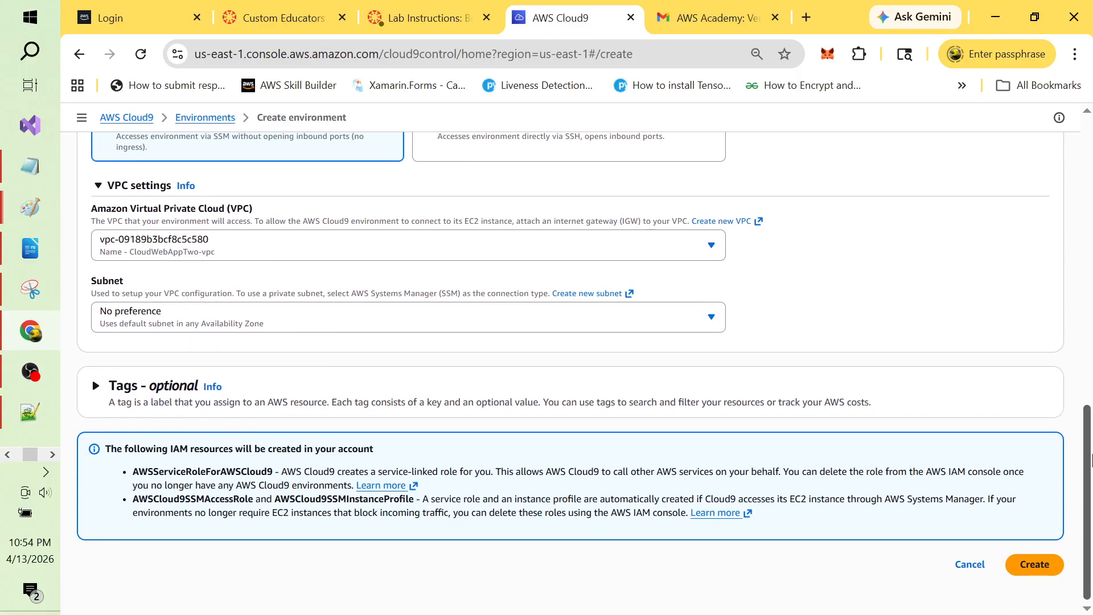
{"action": "left_click", "coordinate": [712, 320]}
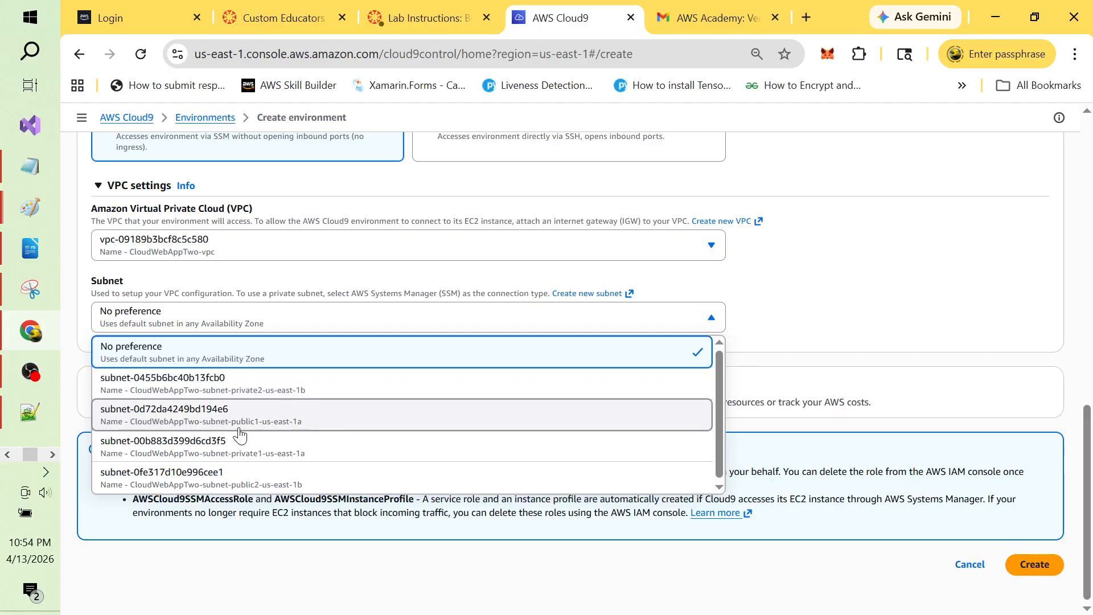
{"action": "left_click", "coordinate": [308, 433]}
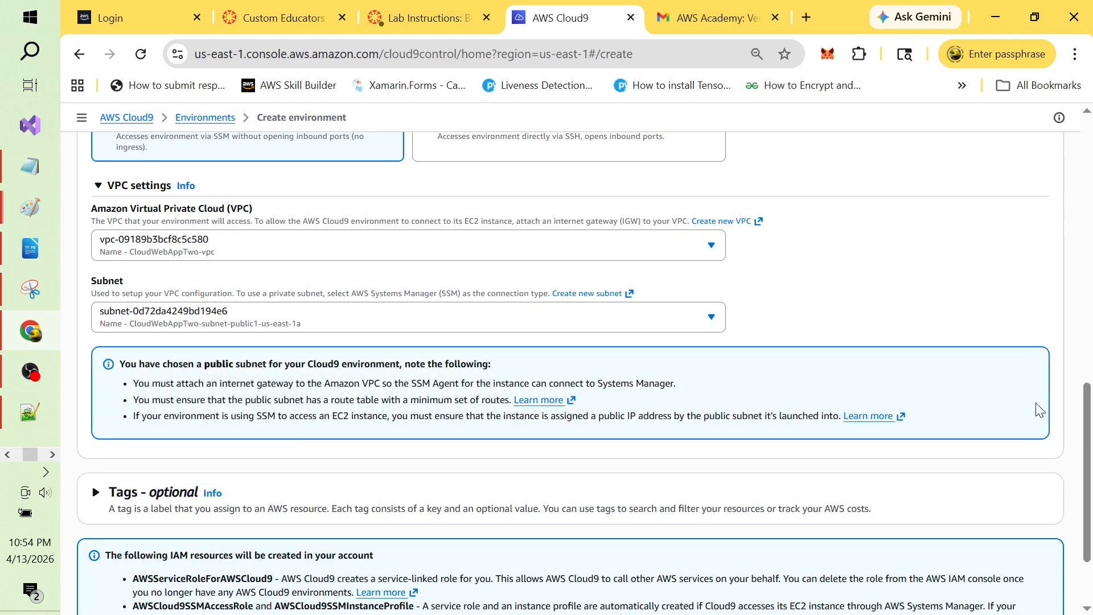
{"action": "left_click_drag", "start_coordinate": [1087, 424], "coordinate": [1091, 233]}
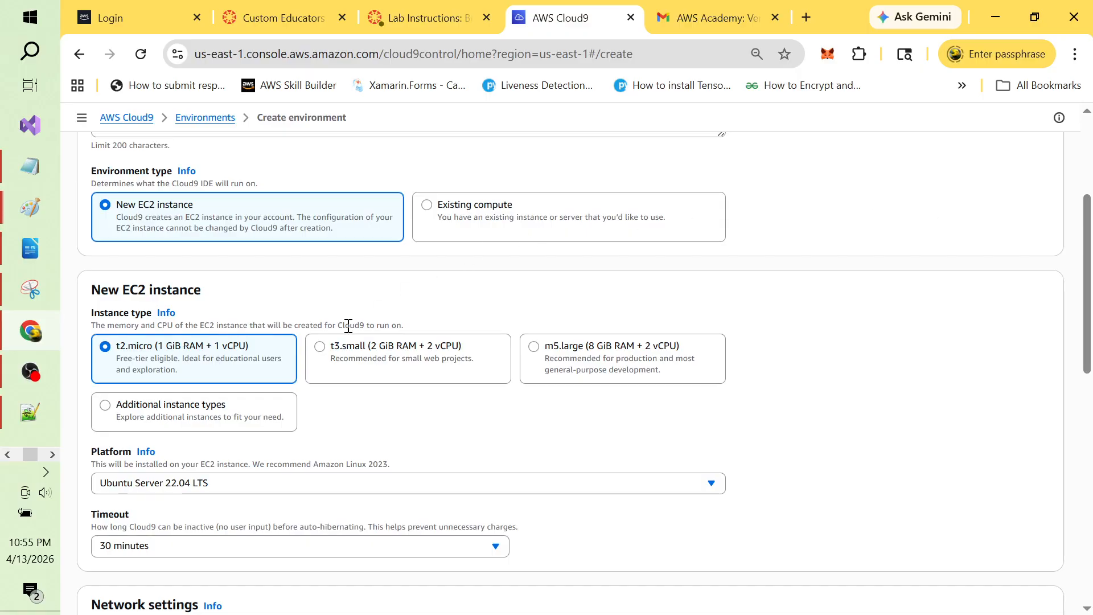
Step: Pick the t3.small instance type and create the TestMachine2 environment, then return to Paint
{"action": "left_click", "coordinate": [320, 347]}
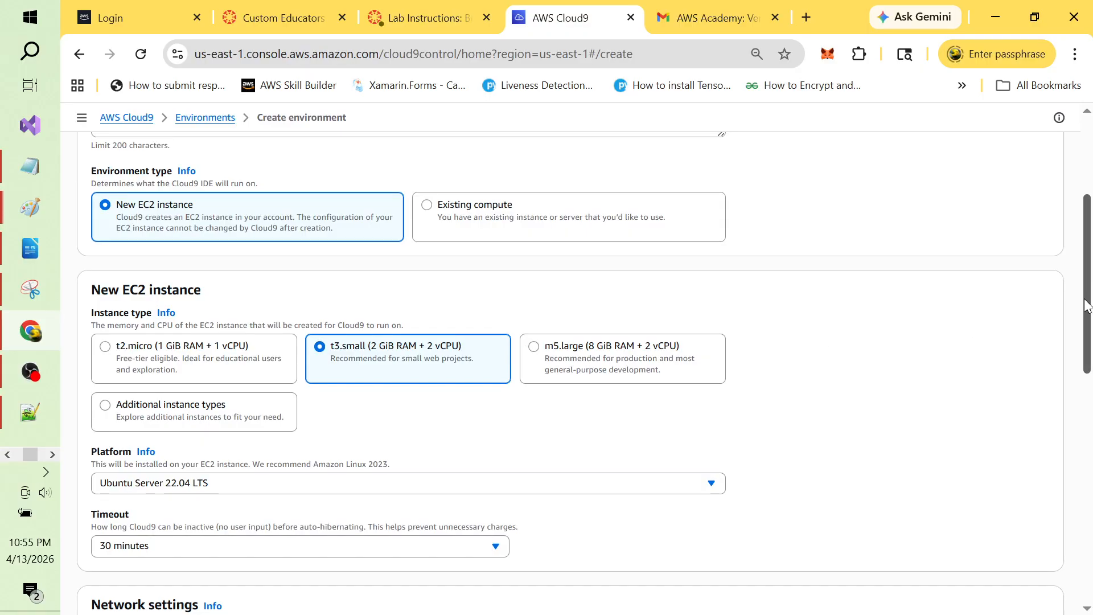
{"action": "left_click_drag", "start_coordinate": [1090, 322], "coordinate": [1090, 551]}
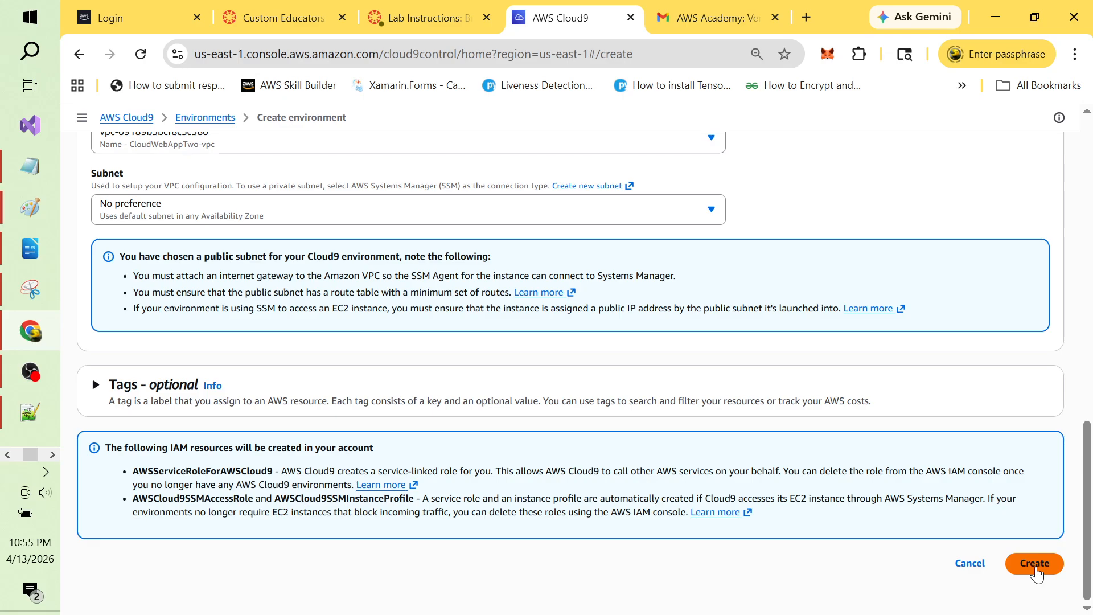
{"action": "left_click", "coordinate": [1036, 563]}
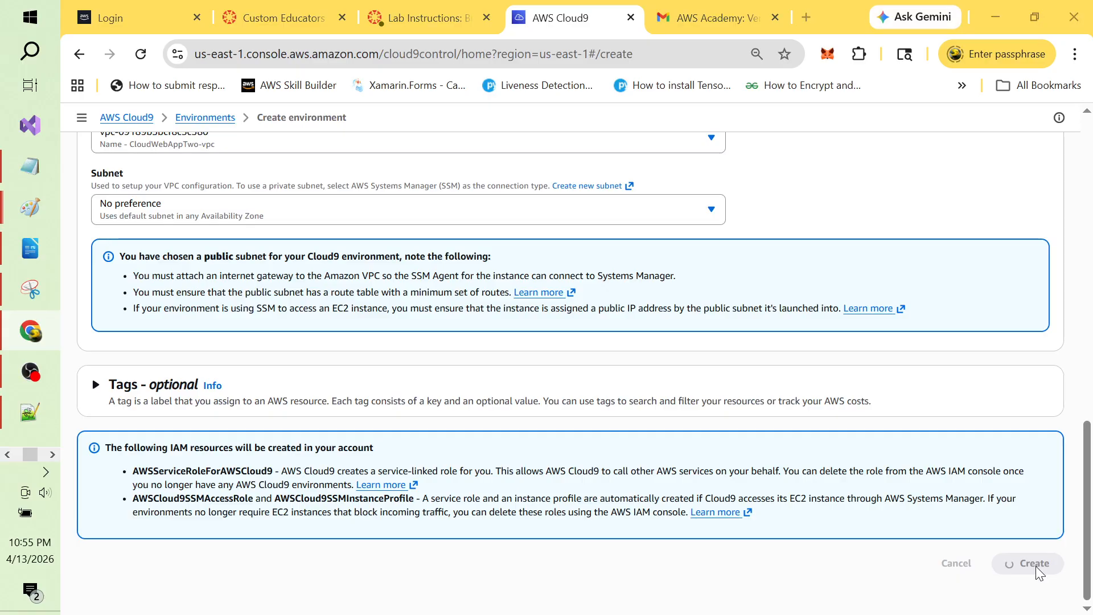
{"action": "key", "text": "alt+Tab"}
{"action": "key", "text": "alt+Tab"}
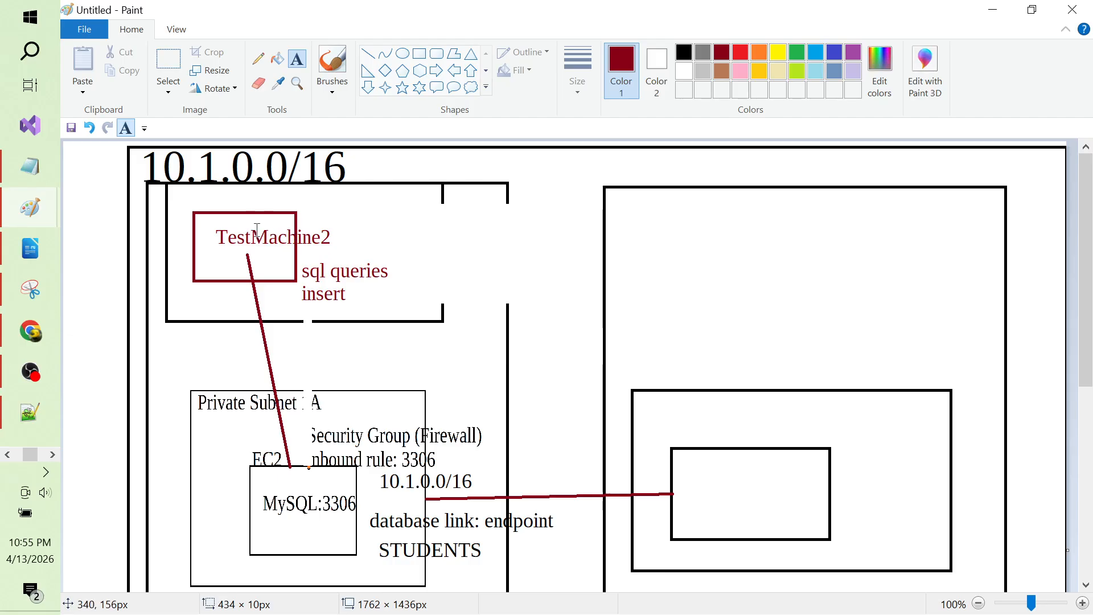
Step: Switch from Paint back to the Cloud9 Create environment page in Chrome
{"action": "key", "text": "alt+Tab"}
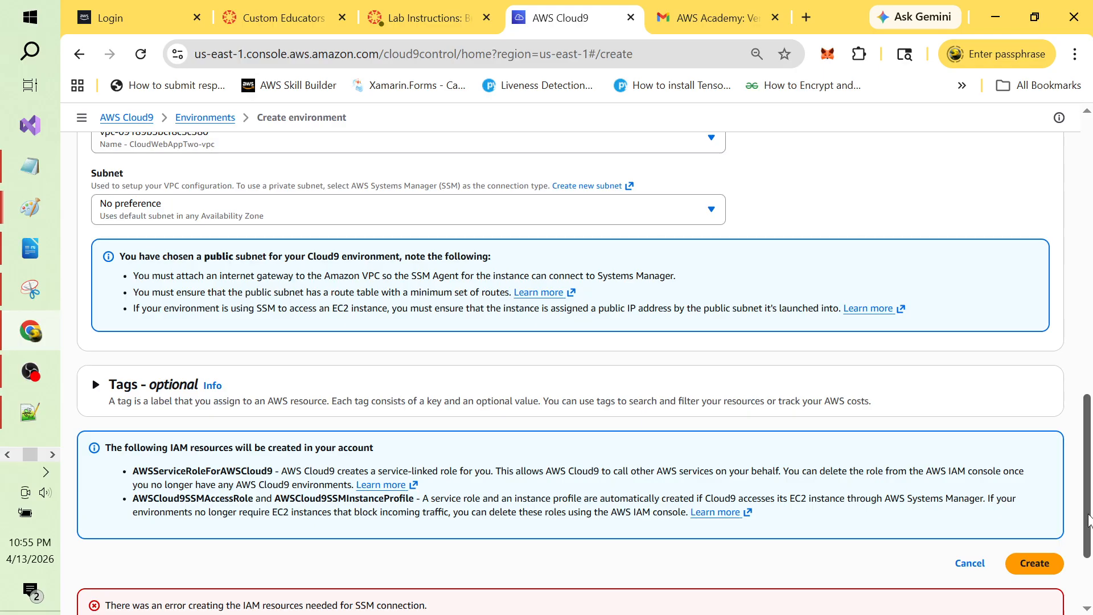
Step: Change the Cloud9 connection to Secure Shell (SSH) and resubmit creation of TestMachine2
{"action": "left_click_drag", "start_coordinate": [1087, 503], "coordinate": [1089, 572]}
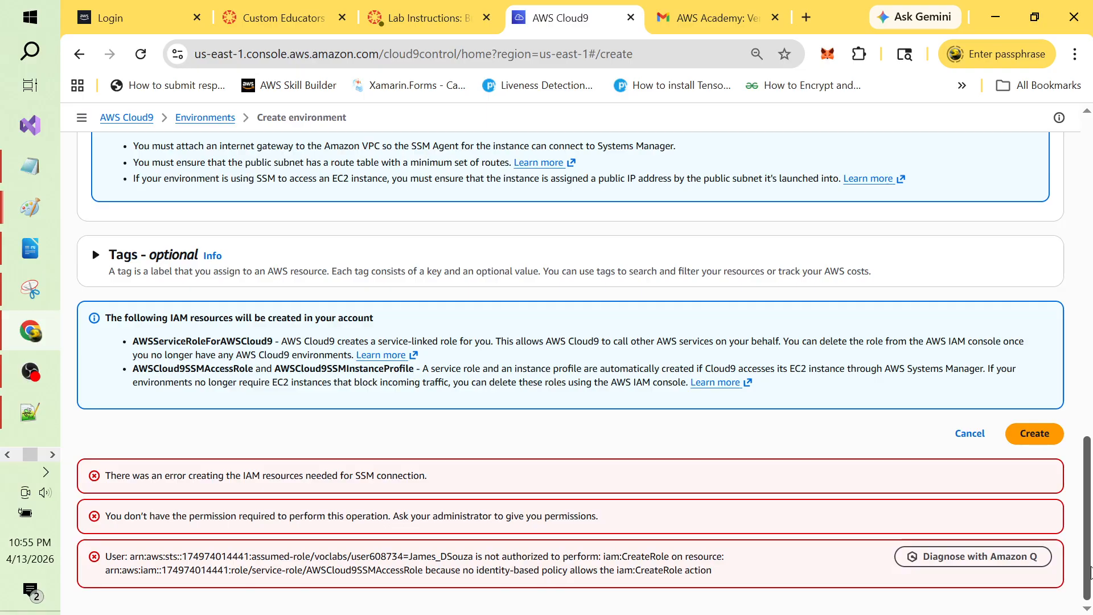
{"action": "left_click_drag", "start_coordinate": [1090, 572], "coordinate": [1085, 408]}
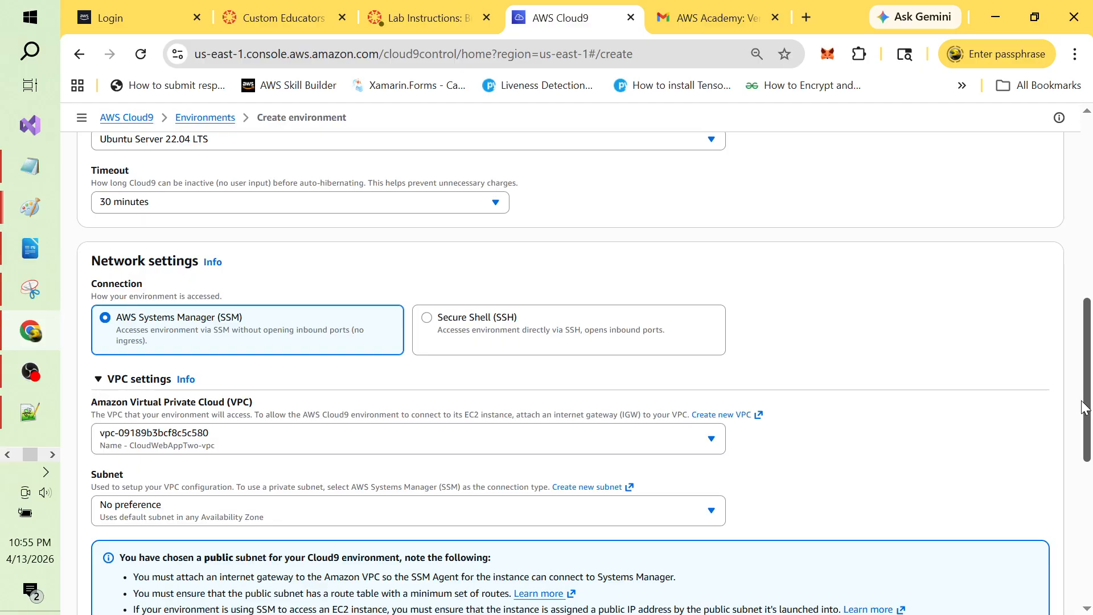
{"action": "left_click", "coordinate": [428, 320]}
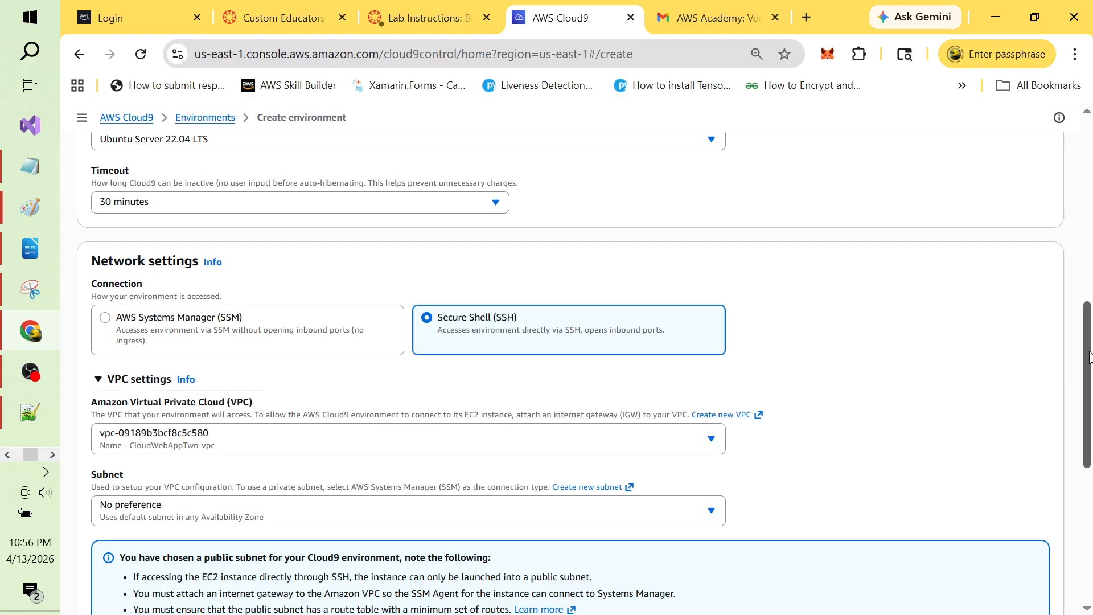
{"action": "left_click_drag", "start_coordinate": [1089, 354], "coordinate": [1089, 491]}
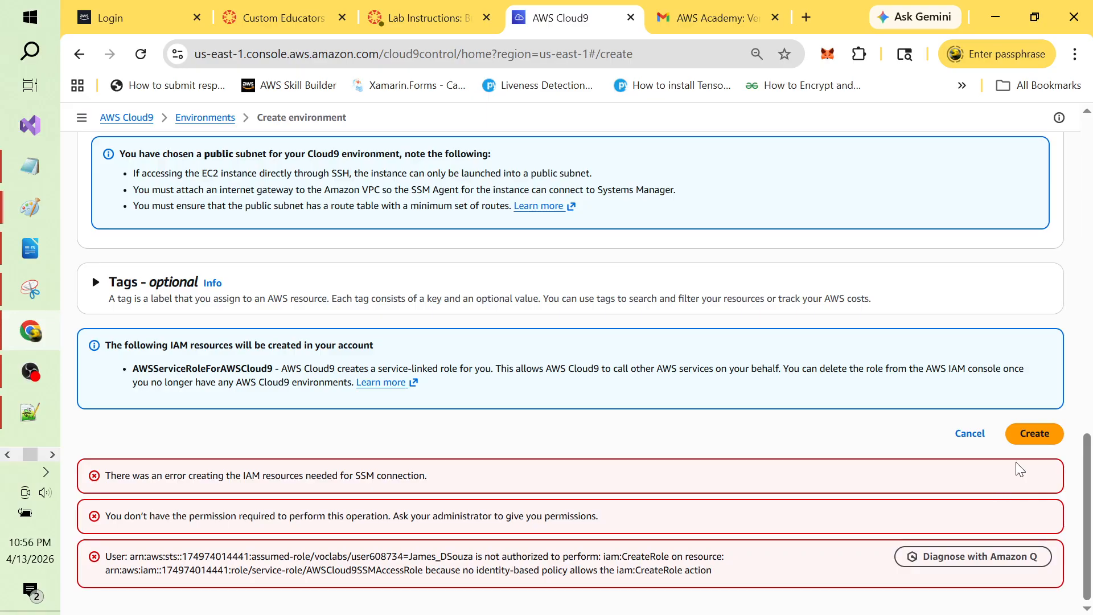
{"action": "left_click", "coordinate": [1033, 434]}
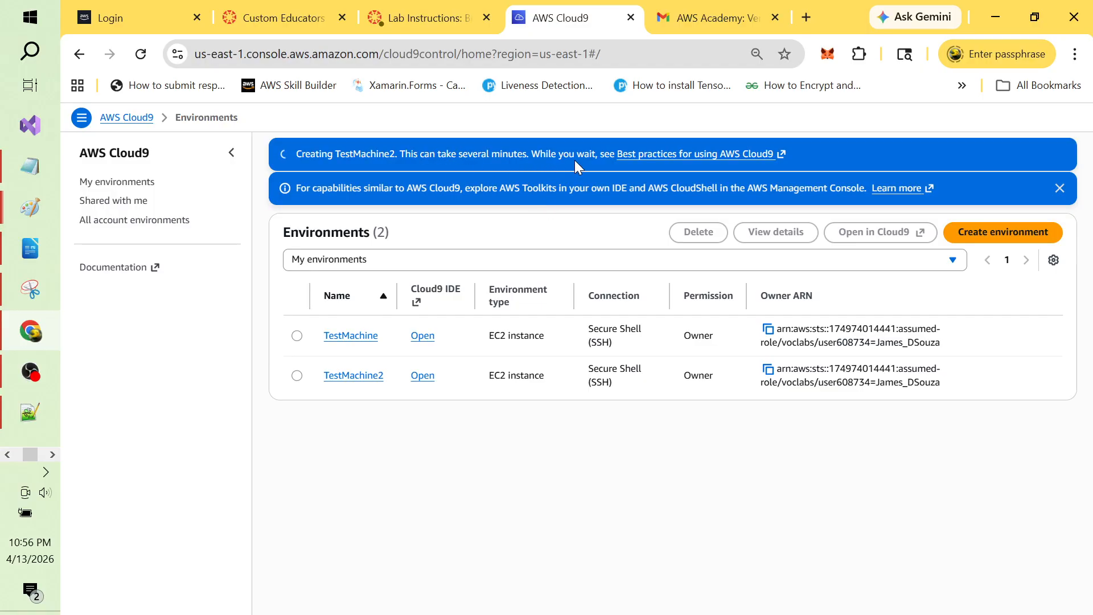
Step: Dismiss the AWS Toolkits notice, glance at OBS, and return to the Cloud9 environments list
{"action": "left_click", "coordinate": [1059, 188]}
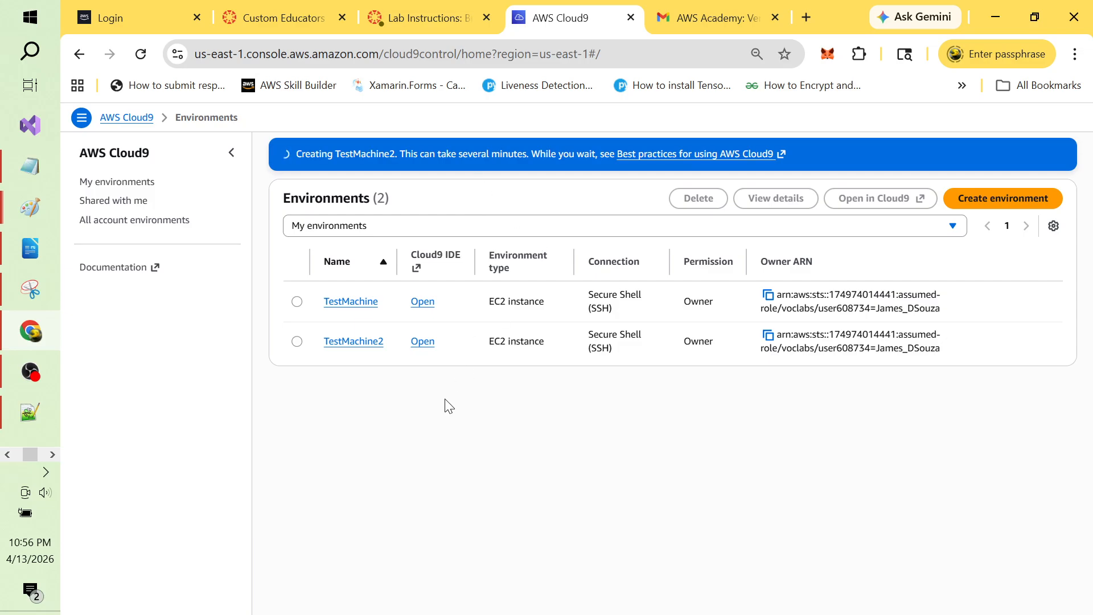
{"action": "key", "text": "alt+Tab"}
{"action": "key", "text": "Tab"}
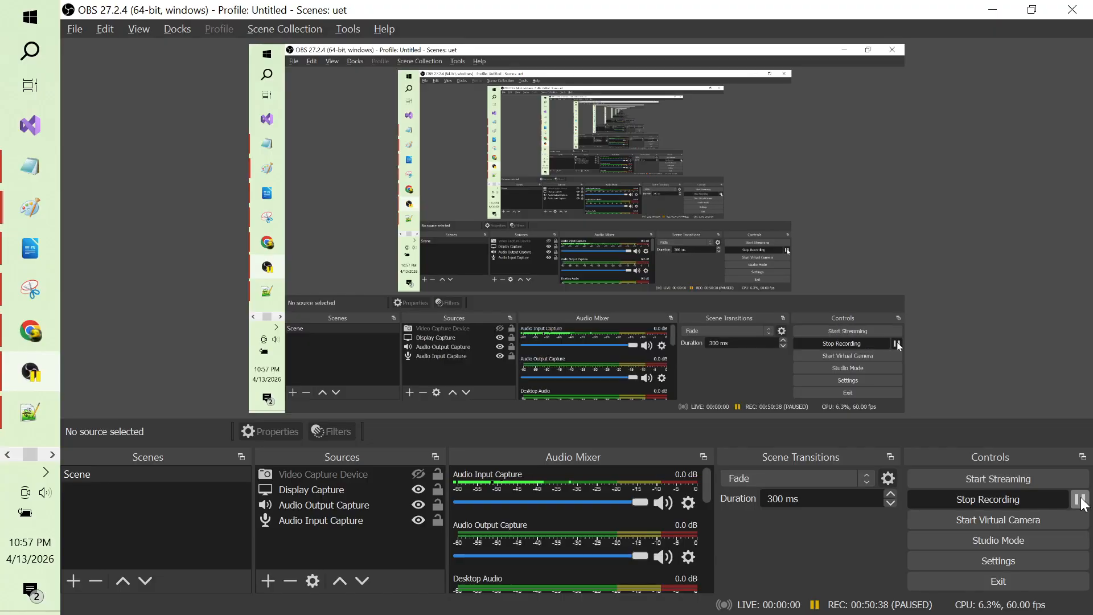
{"action": "key", "text": "alt+Tab"}
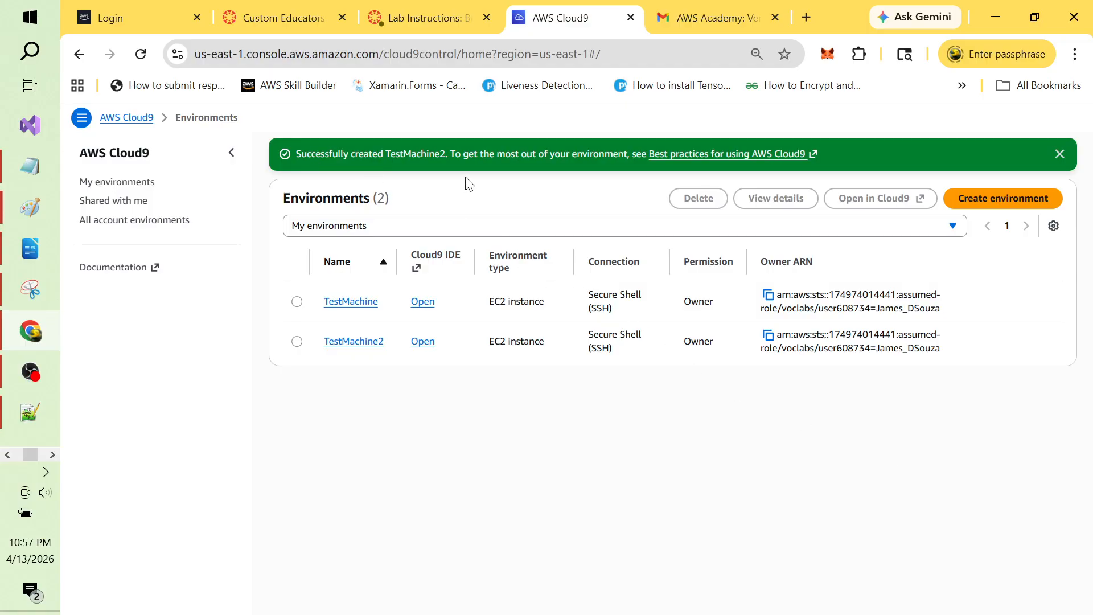
Step: Launch TestMachine2's Cloud9 IDE in a new tab from its Open link
{"action": "left_click", "coordinate": [422, 342]}
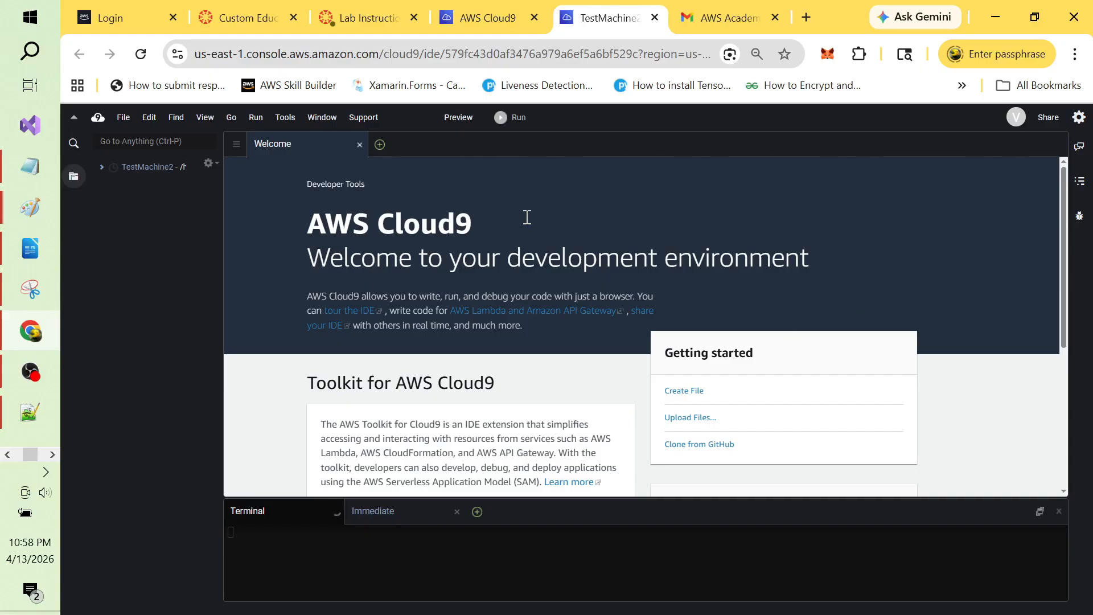
Step: Close the Welcome page and drag the bash terminal up to fill most of the workspace
{"action": "left_click", "coordinate": [360, 146]}
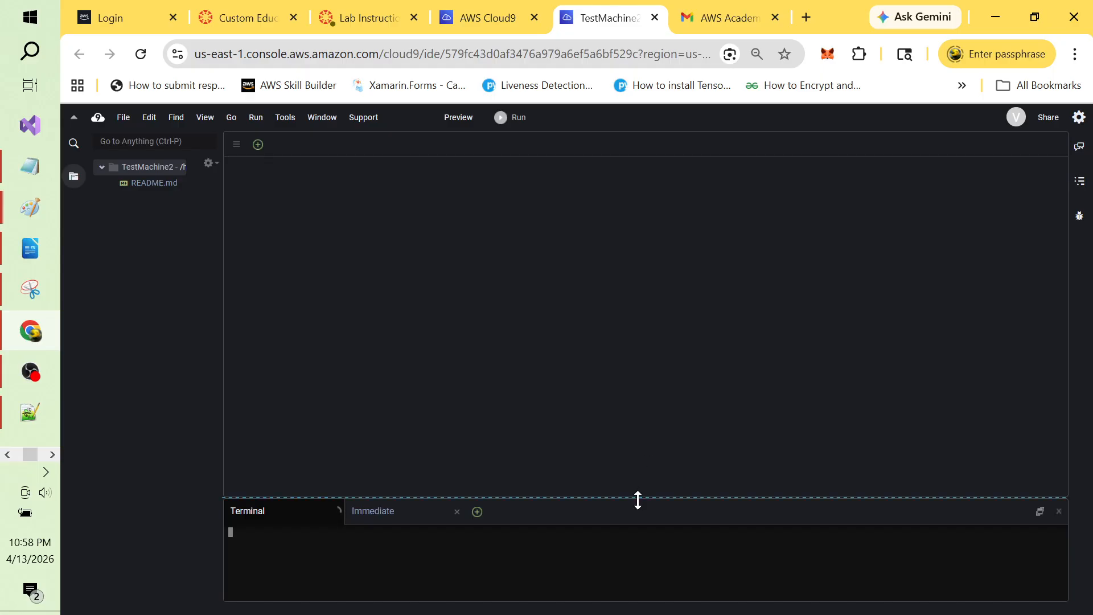
{"action": "left_click_drag", "start_coordinate": [637, 496], "coordinate": [627, 212]}
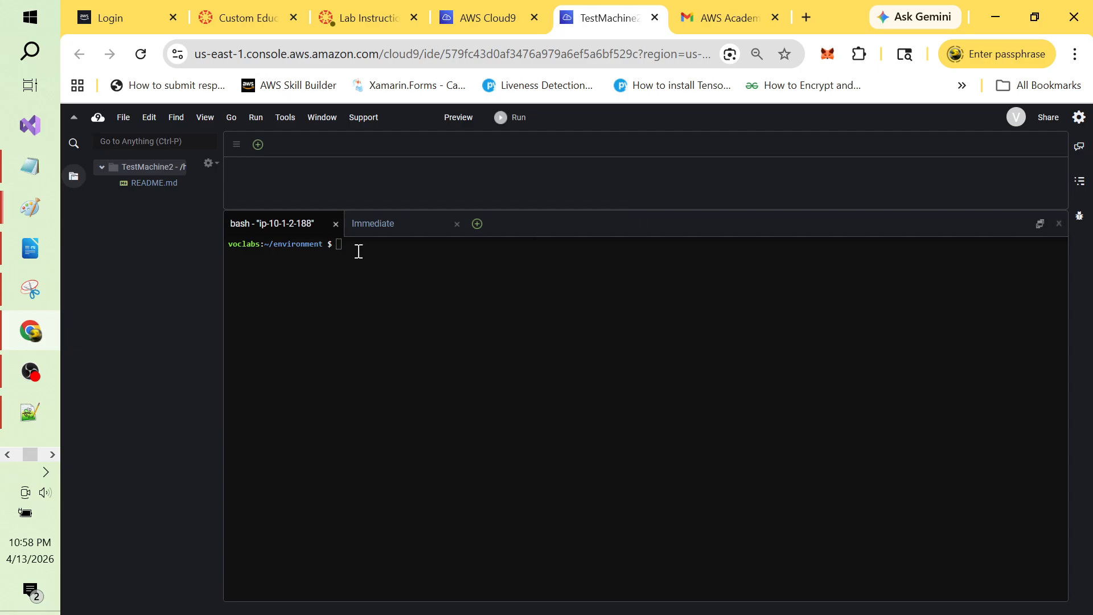
{"action": "left_click", "coordinate": [408, 261]}
{"action": "key", "text": "alt+Tab"}
{"action": "key", "text": "alt+Tab"}
Step: Flip between the Cloud9 environments list and TestMachine2 IDE tabs, then go to the taskbar
{"action": "left_click", "coordinate": [508, 12]}
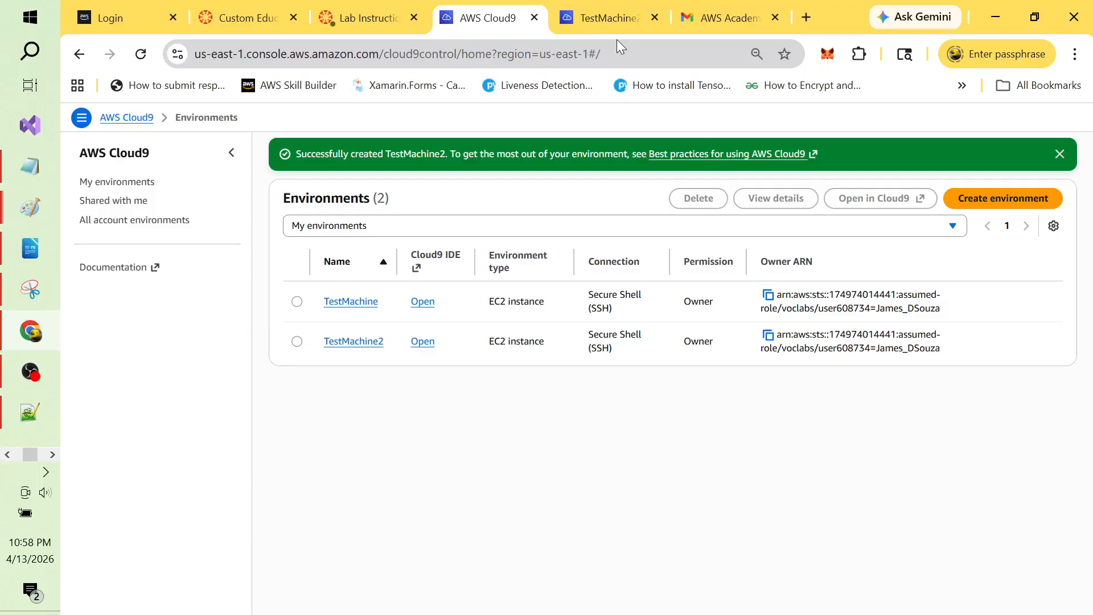
{"action": "left_click", "coordinate": [617, 7]}
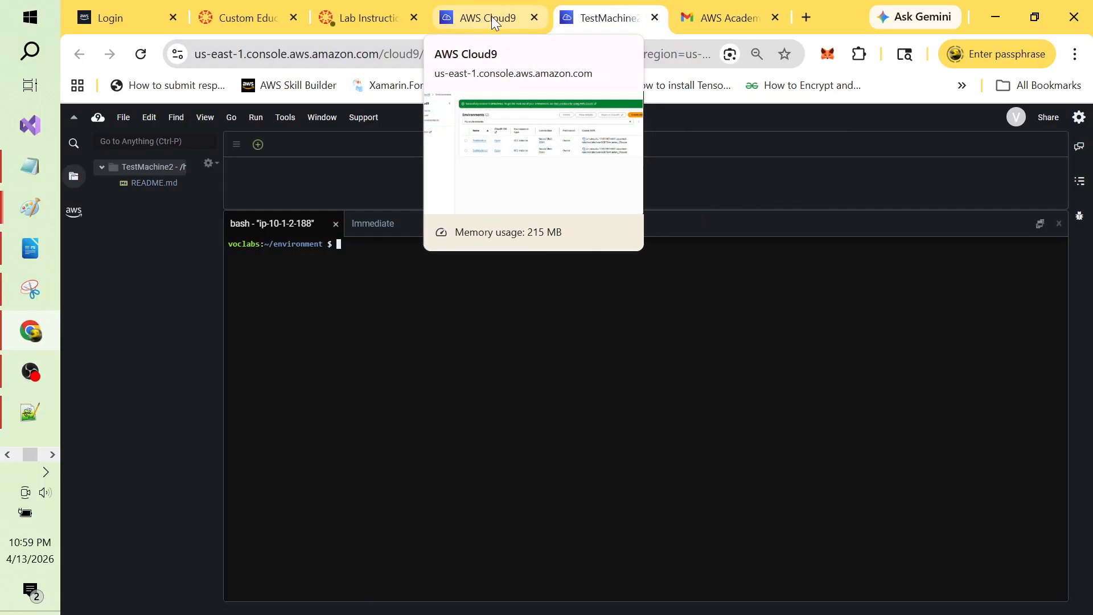
{"action": "left_click", "coordinate": [493, 23]}
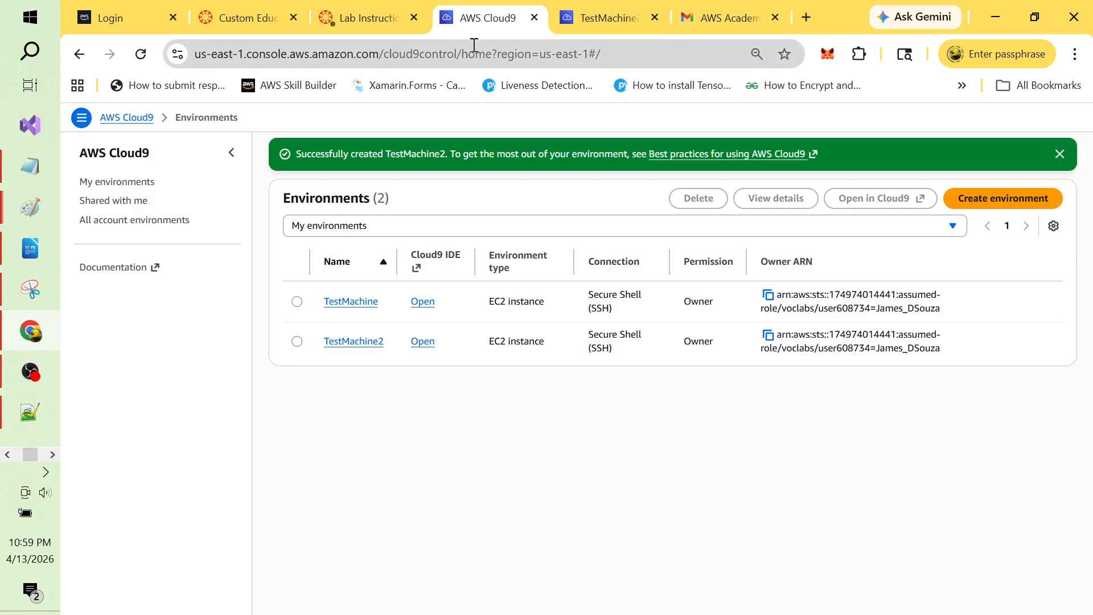
{"action": "left_click", "coordinate": [8, 455]}
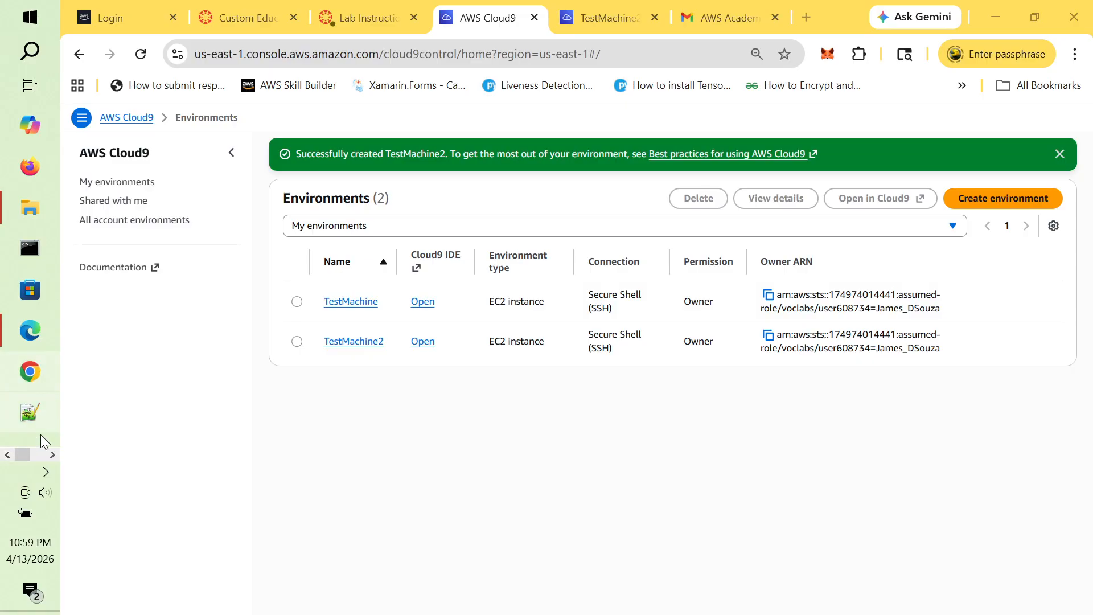
{"action": "left_click", "coordinate": [40, 458]}
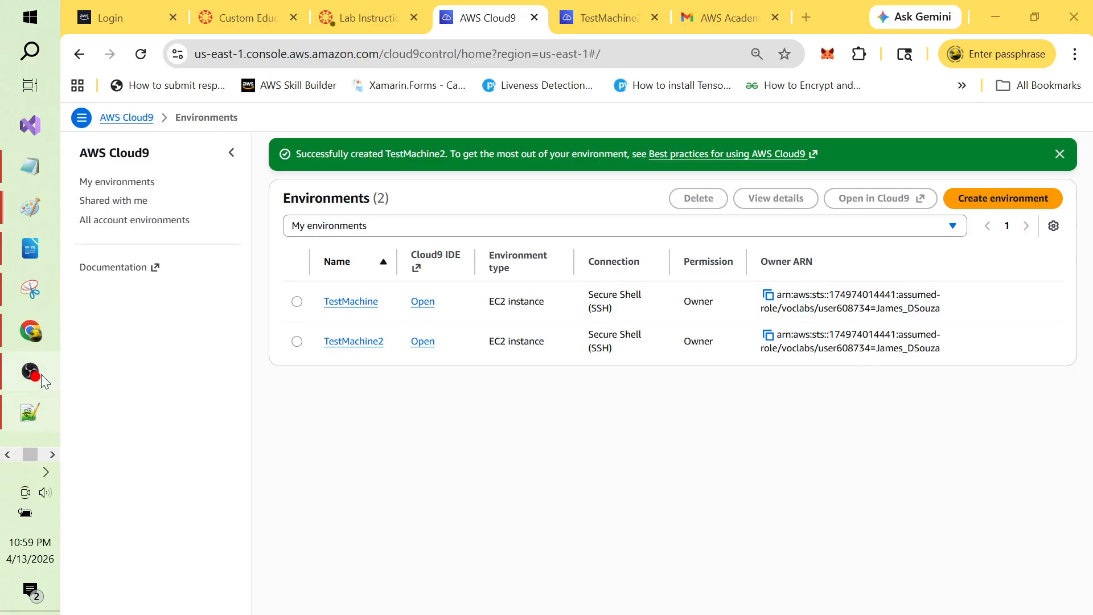
{"action": "mouse_move", "coordinate": [36, 378]}
Step: Bring up the Google Drive project folder with the web server script and zip, then switch to OBS
{"action": "left_click", "coordinate": [51, 455]}
{"action": "left_click", "coordinate": [41, 124]}
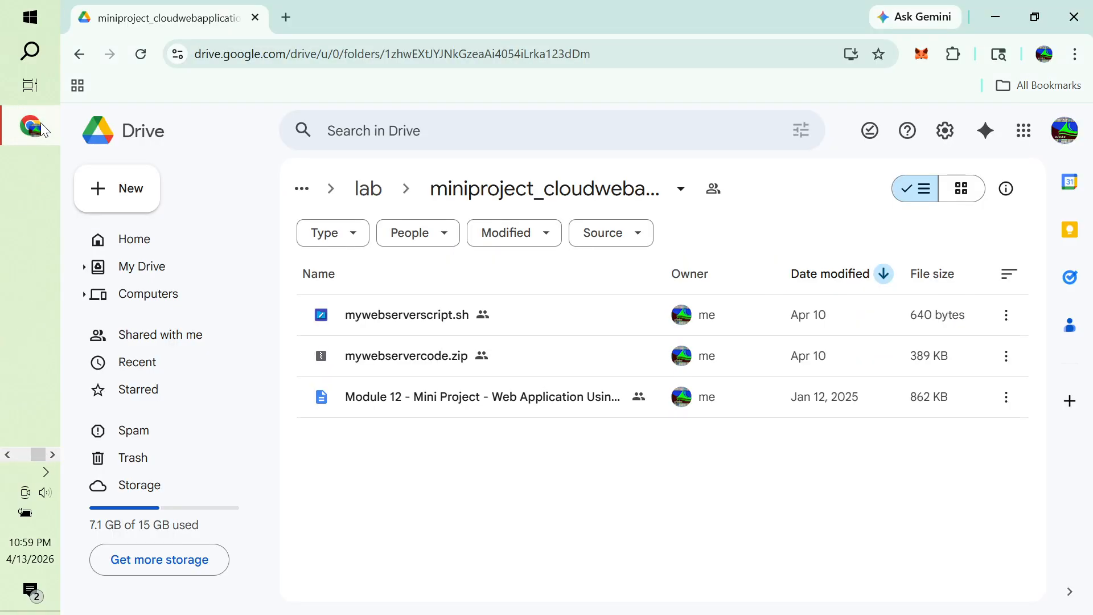
{"action": "left_click", "coordinate": [23, 455]}
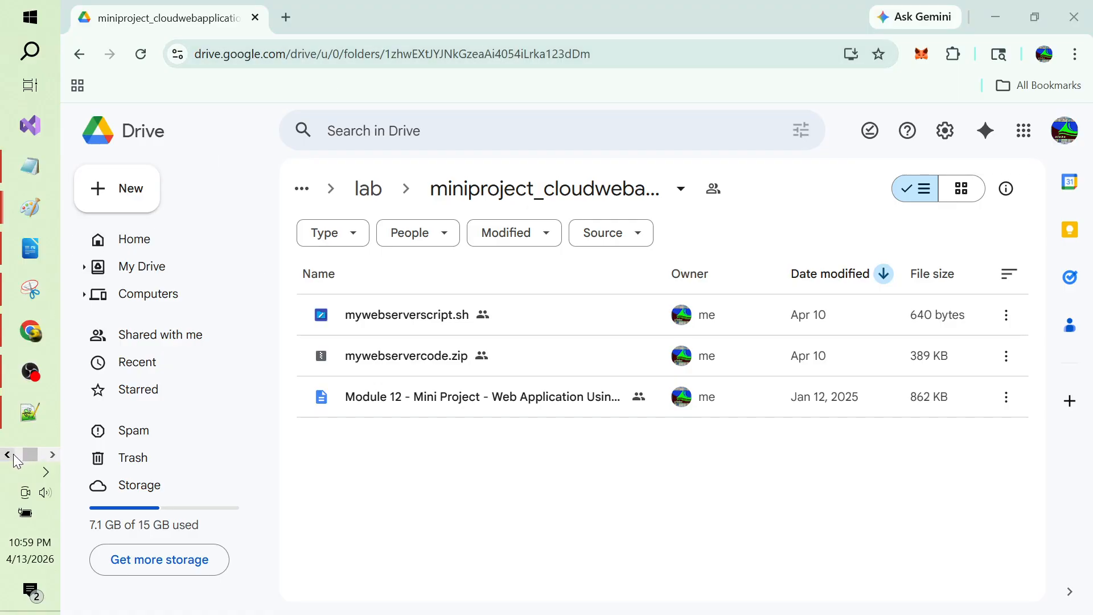
{"action": "left_click", "coordinate": [8, 454]}
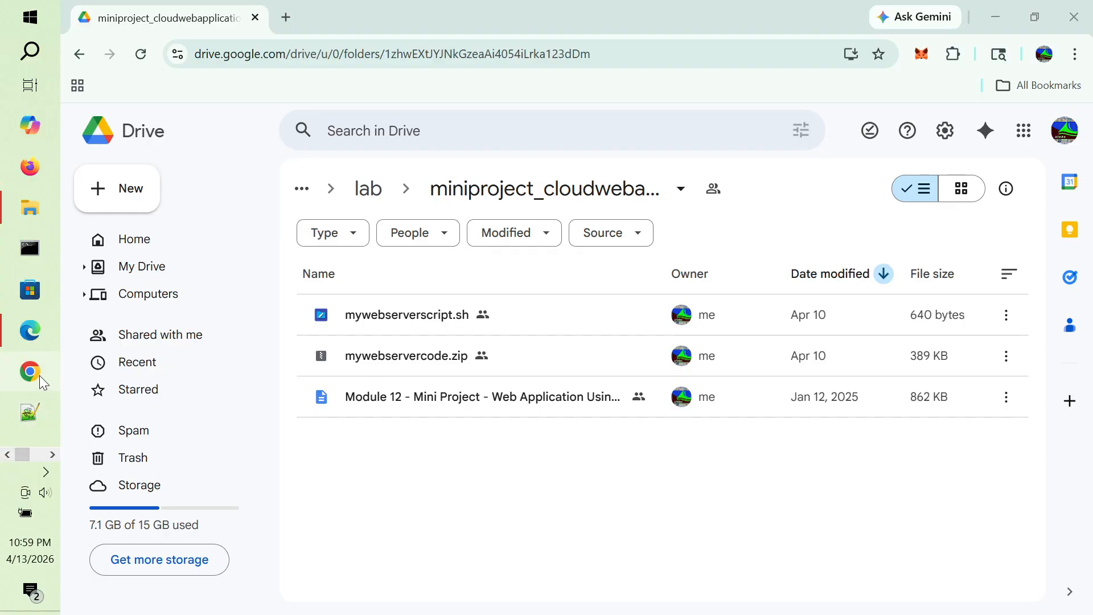
{"action": "key", "text": "alt+Tab"}
{"action": "key", "text": "alt+Tab"}
{"action": "key", "text": "alt+Tab"}
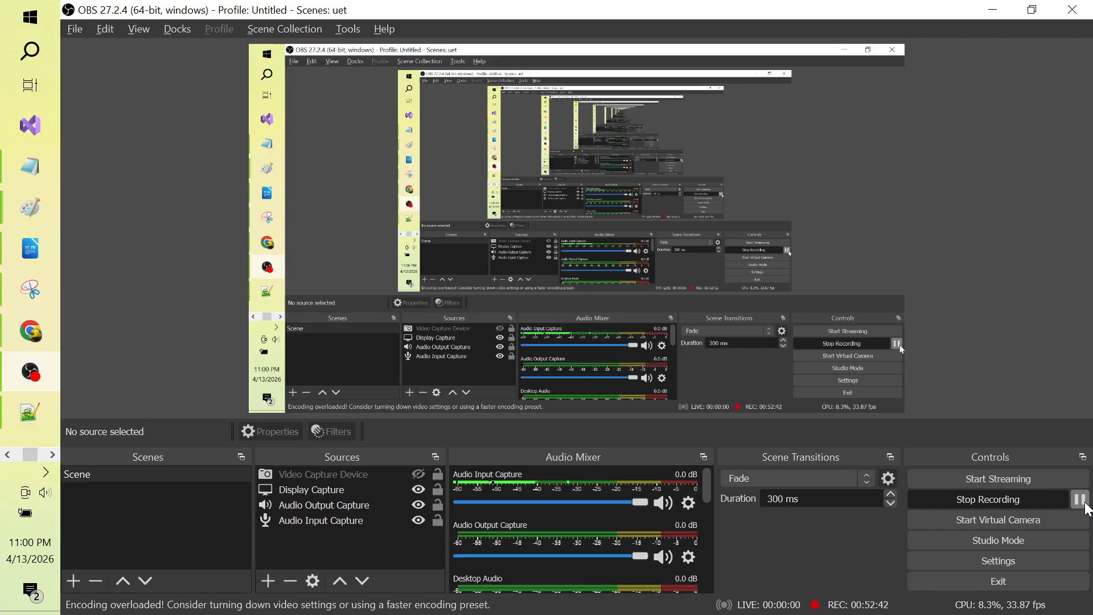
Step: Select 'mysql' in Copilot's example command, then cycle windows to the AWS Cloud9 browser window
{"action": "key", "text": "alt+Tab"}
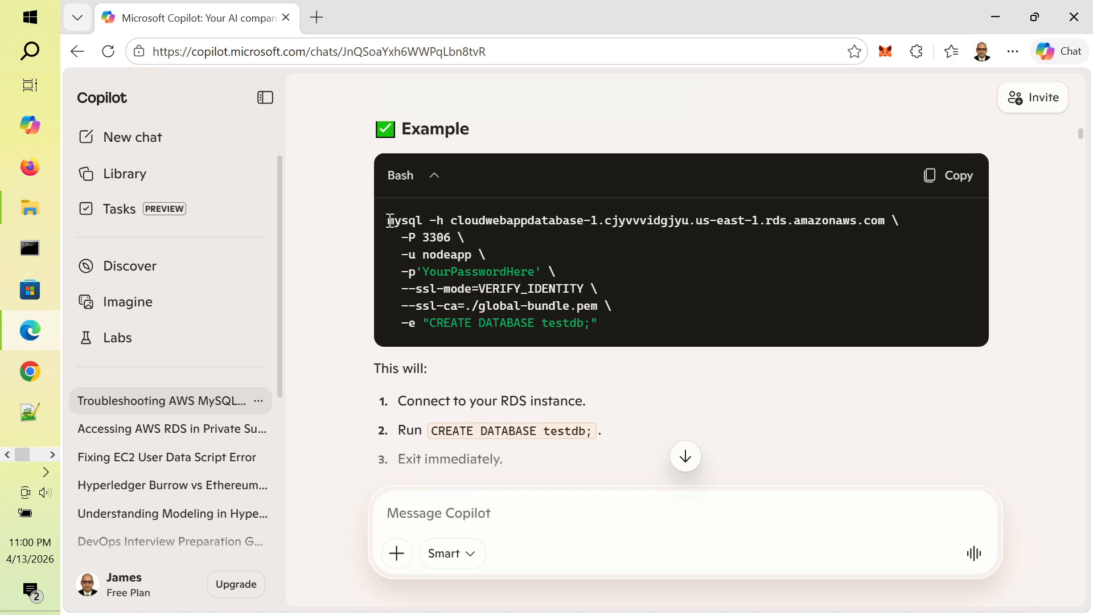
{"action": "left_click_drag", "start_coordinate": [389, 220], "coordinate": [425, 220]}
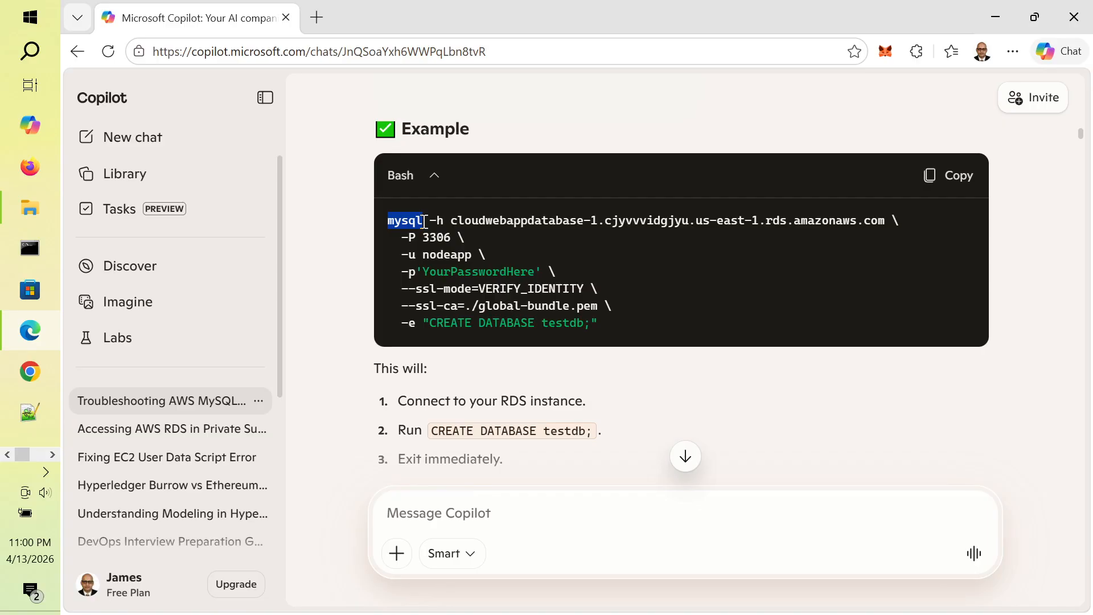
{"action": "key", "text": "alt+Tab"}
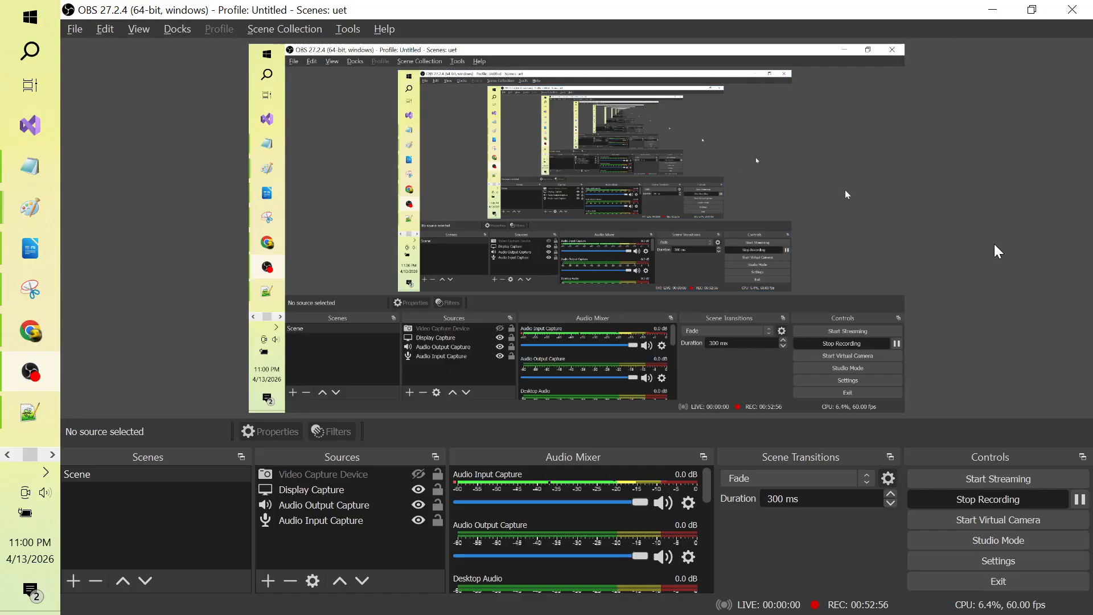
{"action": "key", "text": "alt+Tab"}
{"action": "key", "text": "alt+Tab"}
{"action": "key", "text": "alt+Tab"}
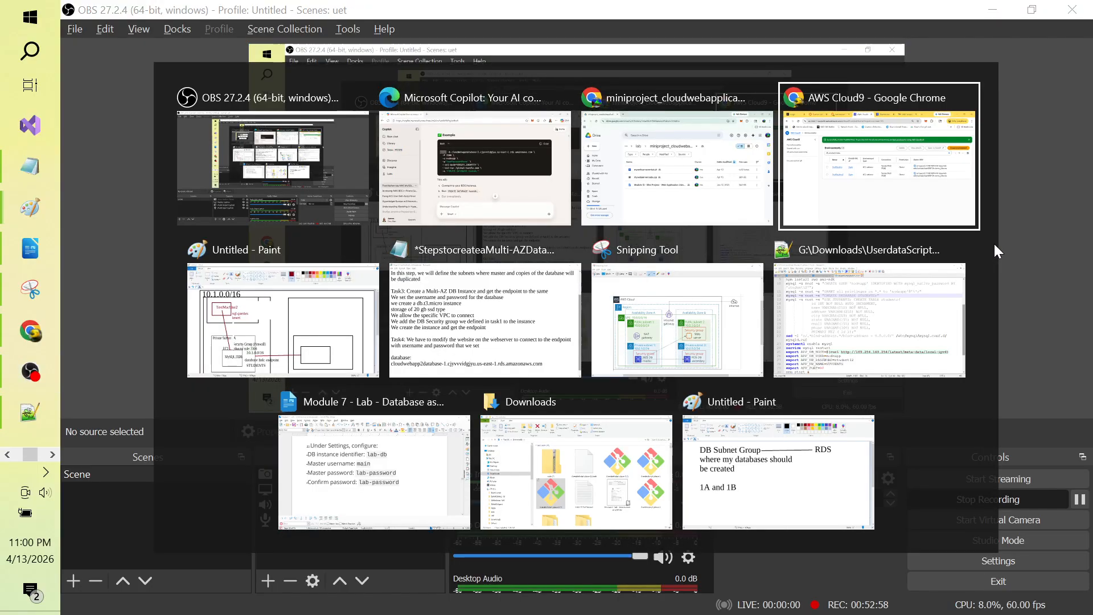
{"action": "key", "text": "alt+Tab"}
{"action": "key", "text": "alt+Tab"}
{"action": "key", "text": "alt+Tab"}
{"action": "key", "text": "alt+Tab"}
{"action": "key", "text": "alt+Tab"}
{"action": "key", "text": "alt+Tab"}
{"action": "key", "text": "alt+Tab"}
{"action": "key", "text": "alt+Tab"}
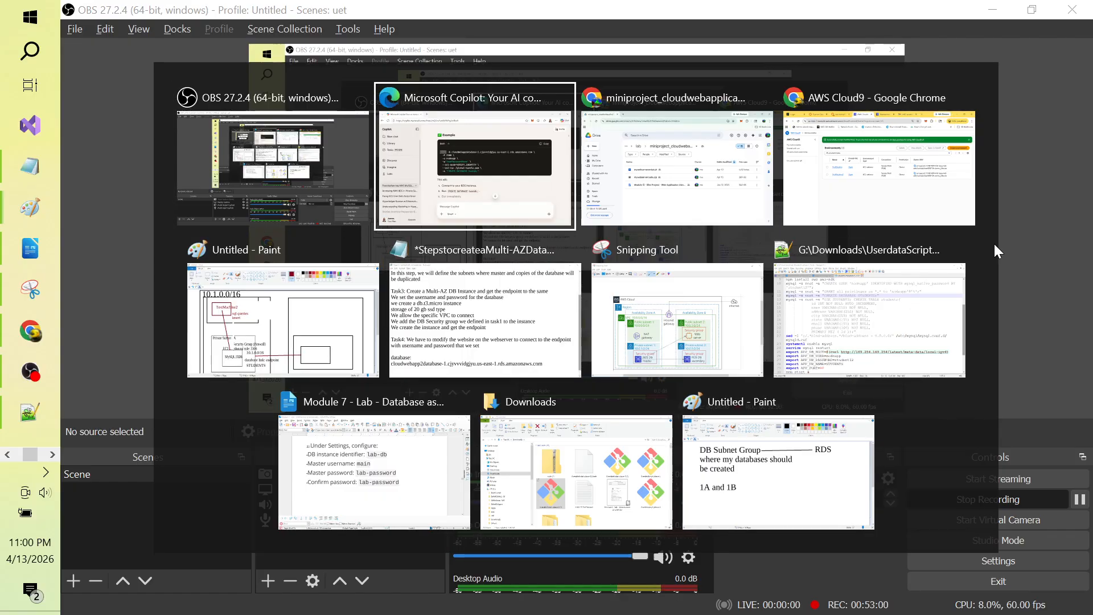
{"action": "key", "text": "alt+Tab"}
{"action": "key", "text": "alt+Tab"}
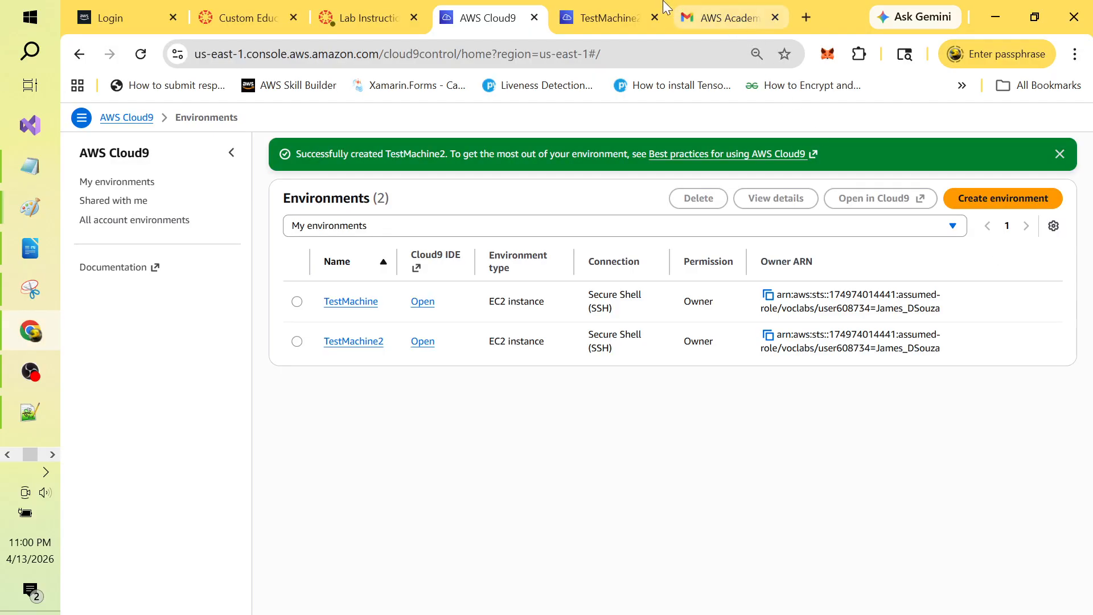
Step: Run mysql --version in TestMachine2's terminal, confirming MySQL client 8.0.45
{"action": "left_click", "coordinate": [605, 17]}
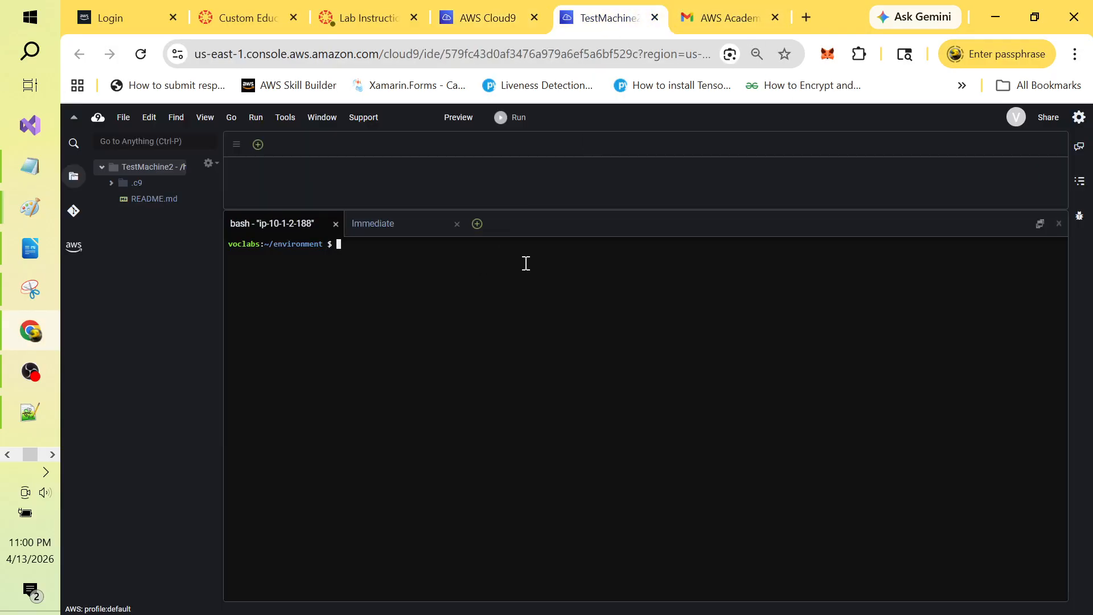
{"action": "type", "text": "mysql --version"}
{"action": "key", "text": "Return"}
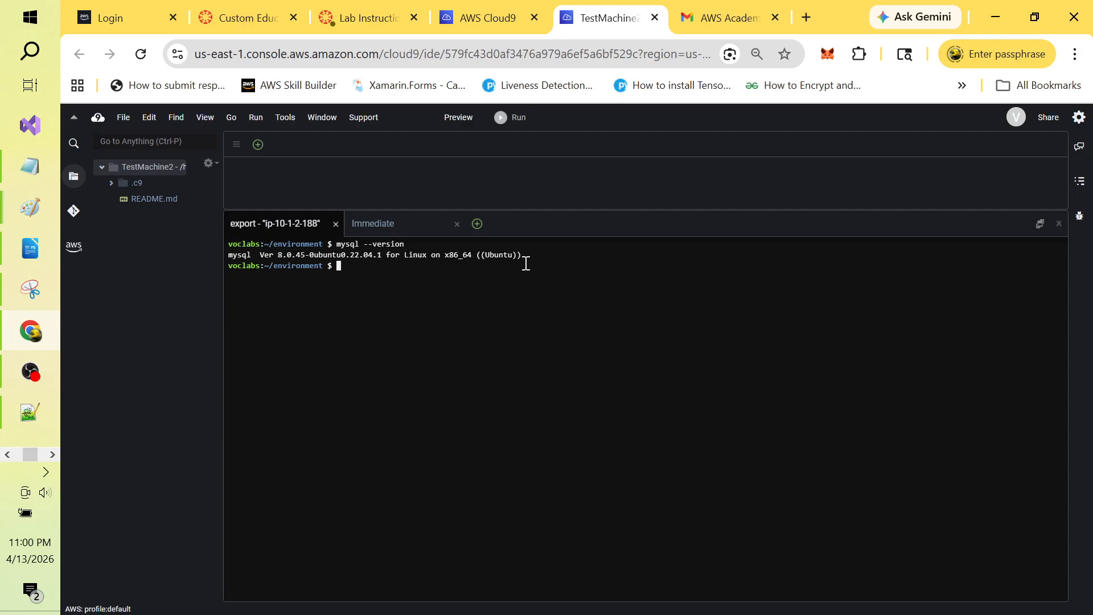
{"action": "key", "text": "alt+Tab"}
{"action": "key", "text": "alt+Tab"}
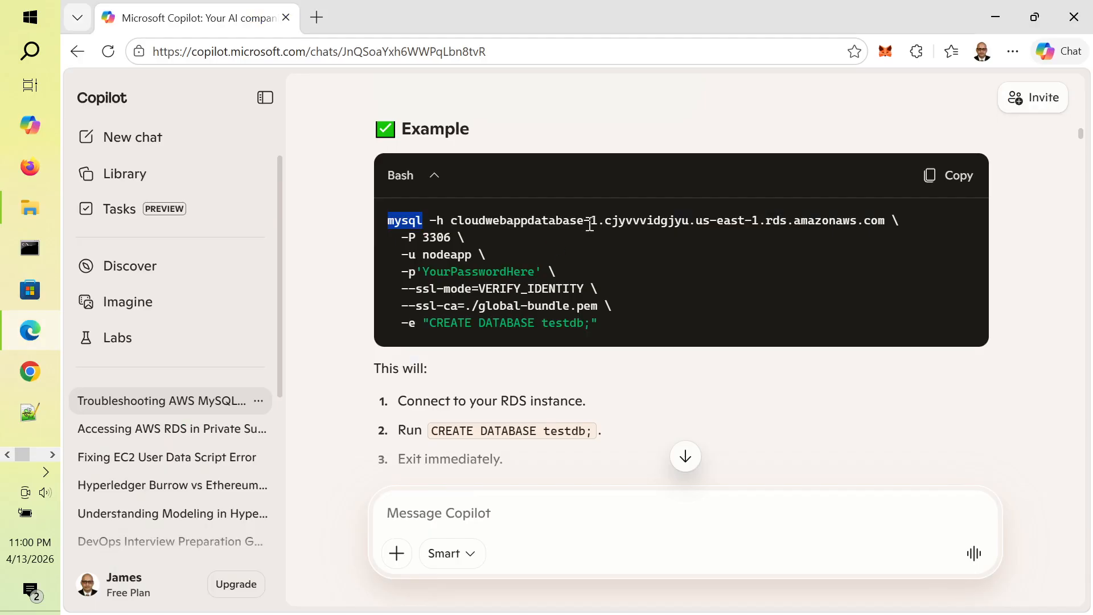
Step: Highlight the example's port 3306, user nodeapp, password, CREATE DATABASE testdb query and global-bundle.pem path
{"action": "left_click", "coordinate": [424, 233]}
{"action": "left_click_drag", "start_coordinate": [389, 222], "coordinate": [884, 226]}
{"action": "left_click", "coordinate": [433, 220]}
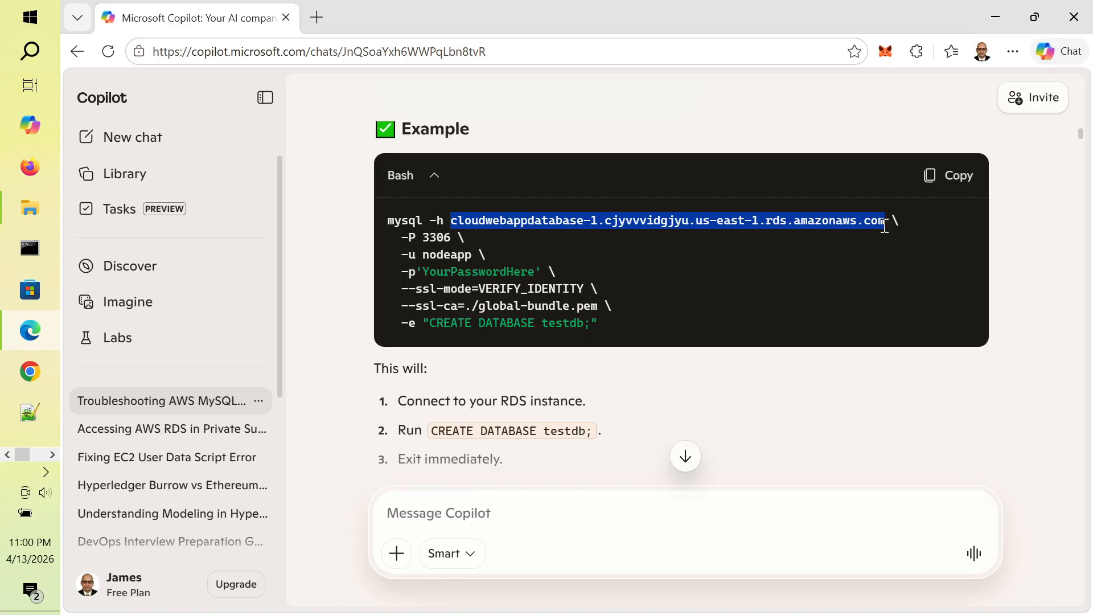
{"action": "double_click", "coordinate": [441, 237]}
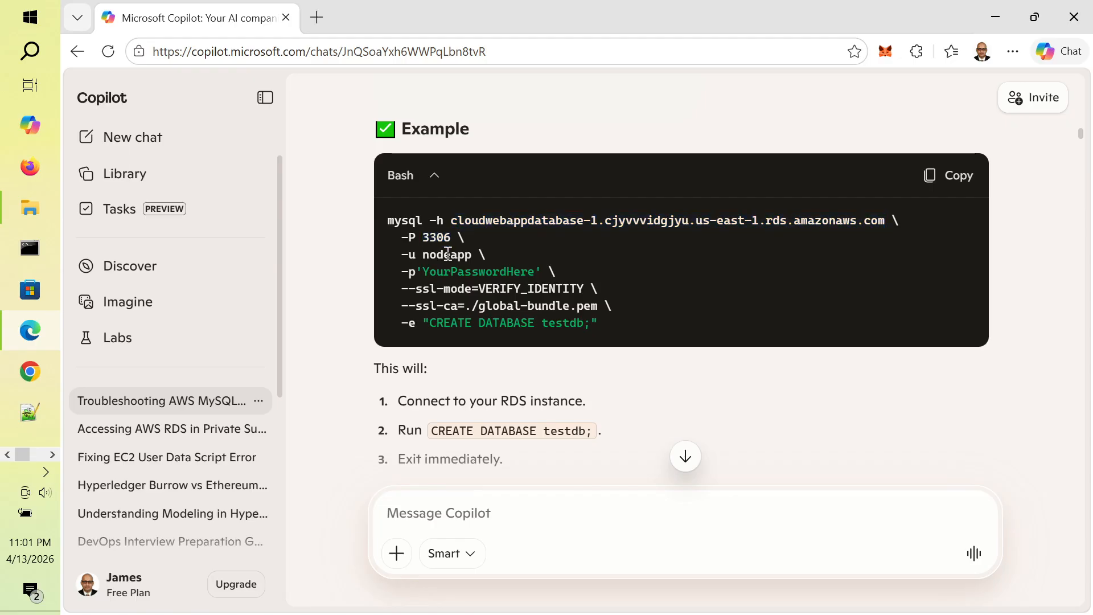
{"action": "double_click", "coordinate": [447, 253]}
{"action": "double_click", "coordinate": [456, 273]}
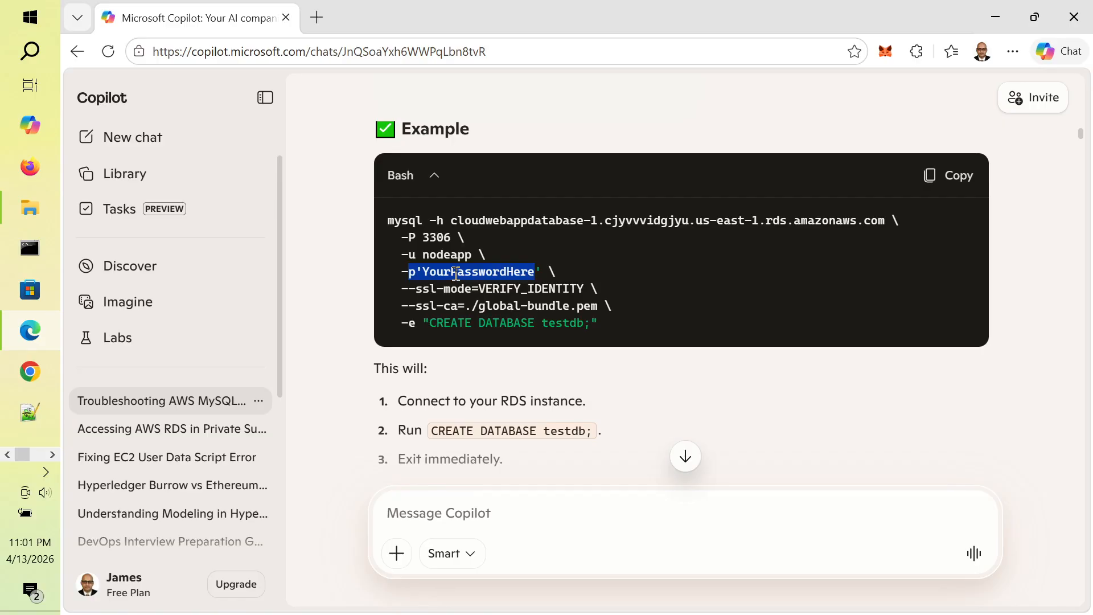
{"action": "left_click", "coordinate": [520, 290]}
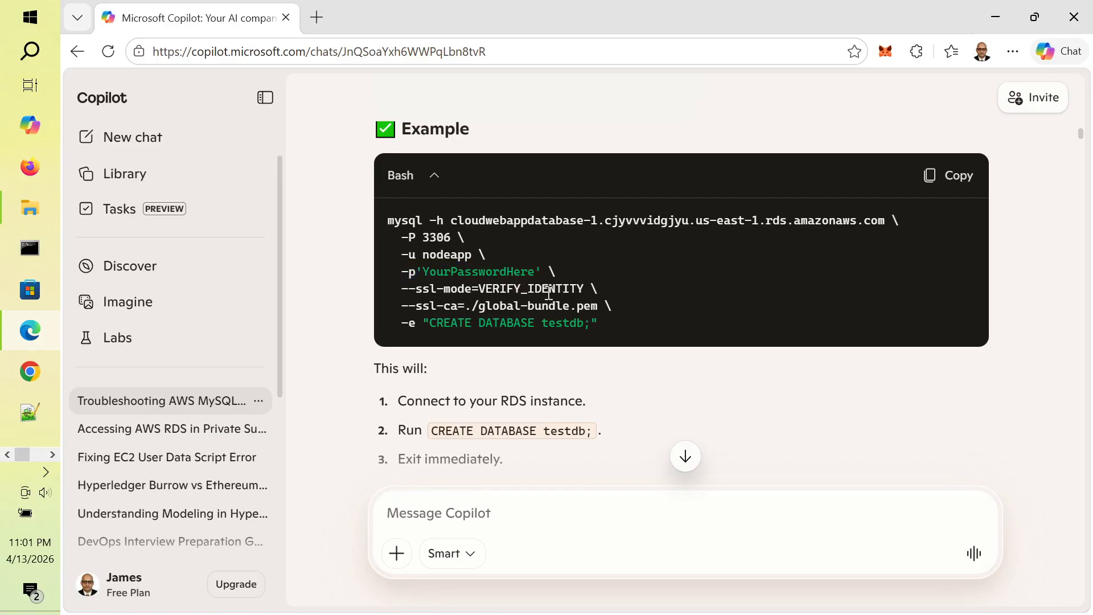
{"action": "left_click_drag", "start_coordinate": [429, 323], "coordinate": [583, 323]}
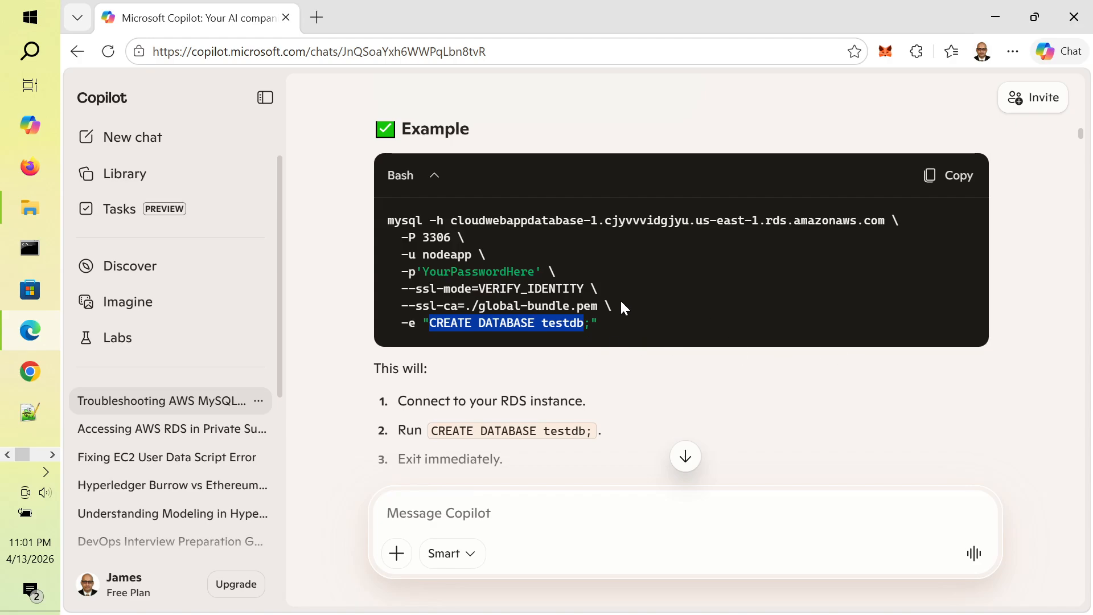
{"action": "left_click_drag", "start_coordinate": [482, 302], "coordinate": [598, 309]}
{"action": "left_click", "coordinate": [781, 369]}
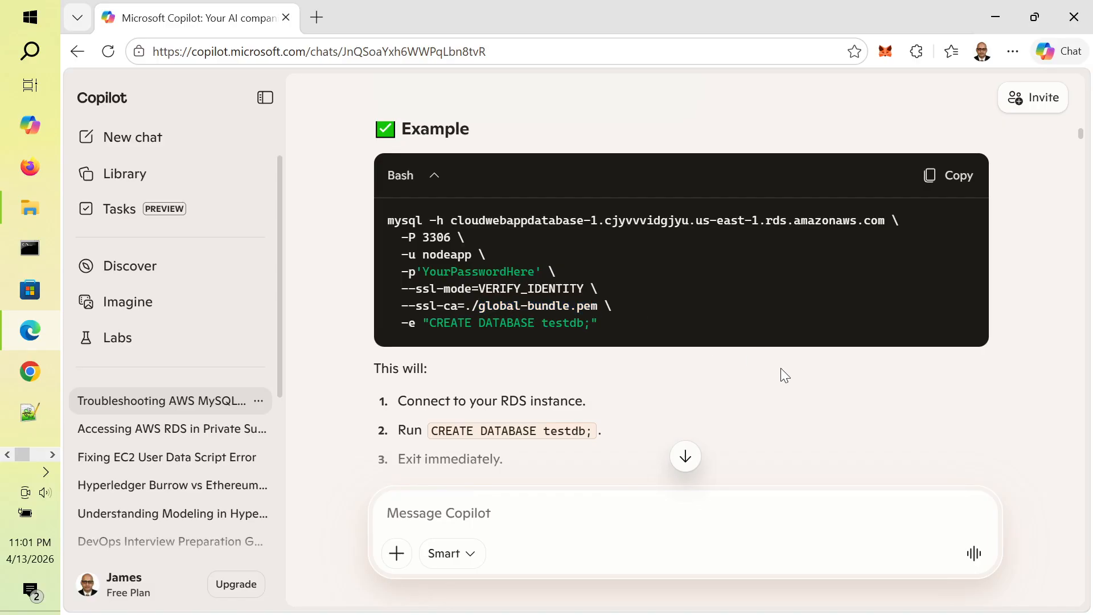
{"action": "scroll", "coordinate": [1062, 310], "scroll_direction": "up", "scroll_amount": 4}
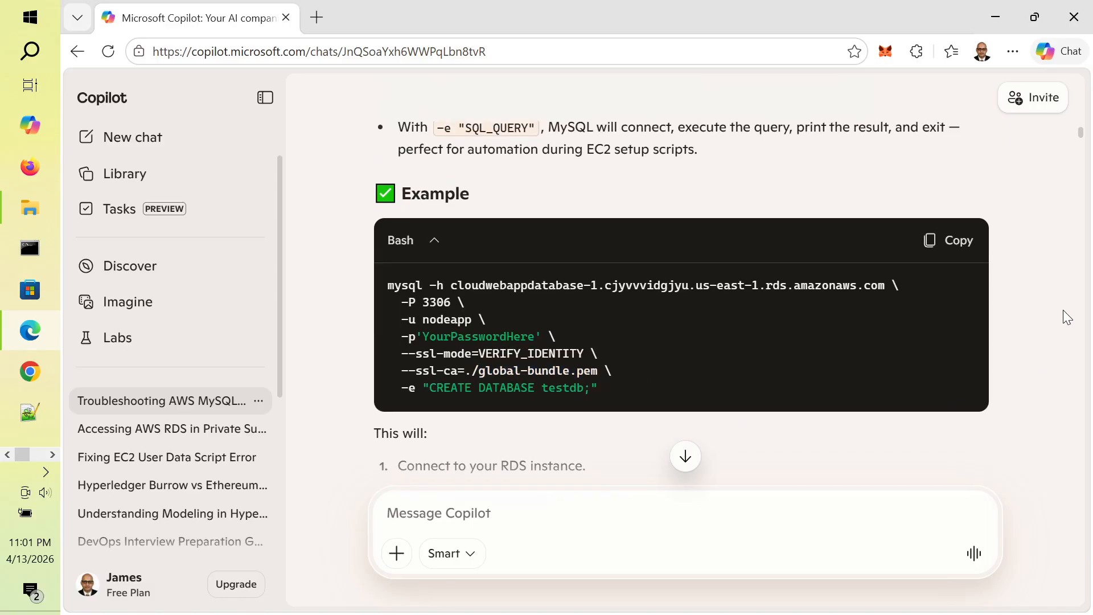
{"action": "scroll", "coordinate": [1063, 310], "scroll_direction": "up", "scroll_amount": 5}
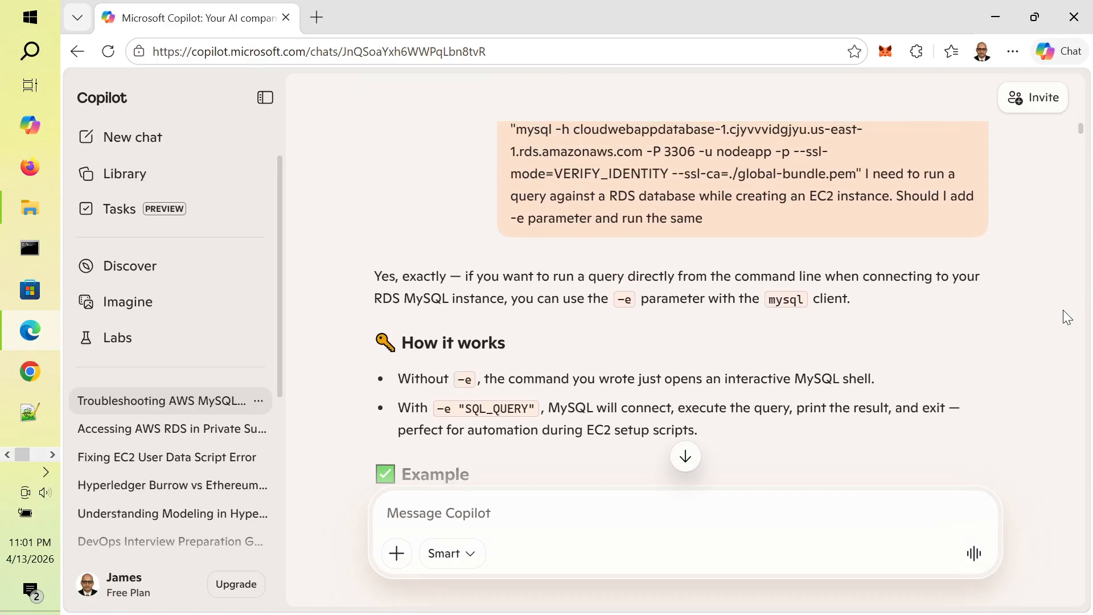
{"action": "scroll", "coordinate": [1062, 310], "scroll_direction": "up", "scroll_amount": 10}
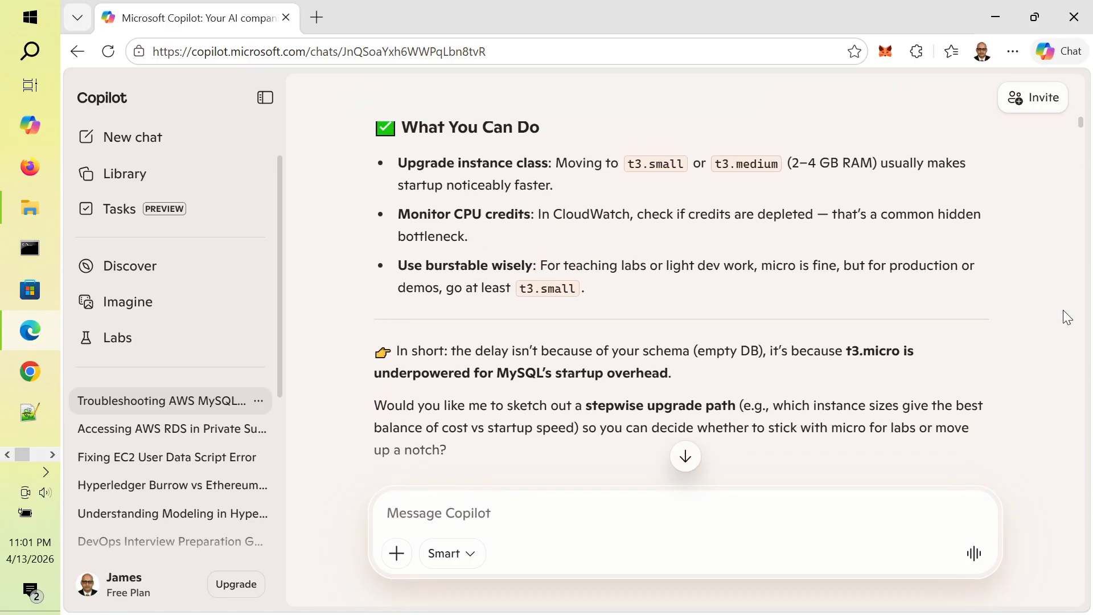
{"action": "scroll", "coordinate": [1063, 310], "scroll_direction": "up", "scroll_amount": 18}
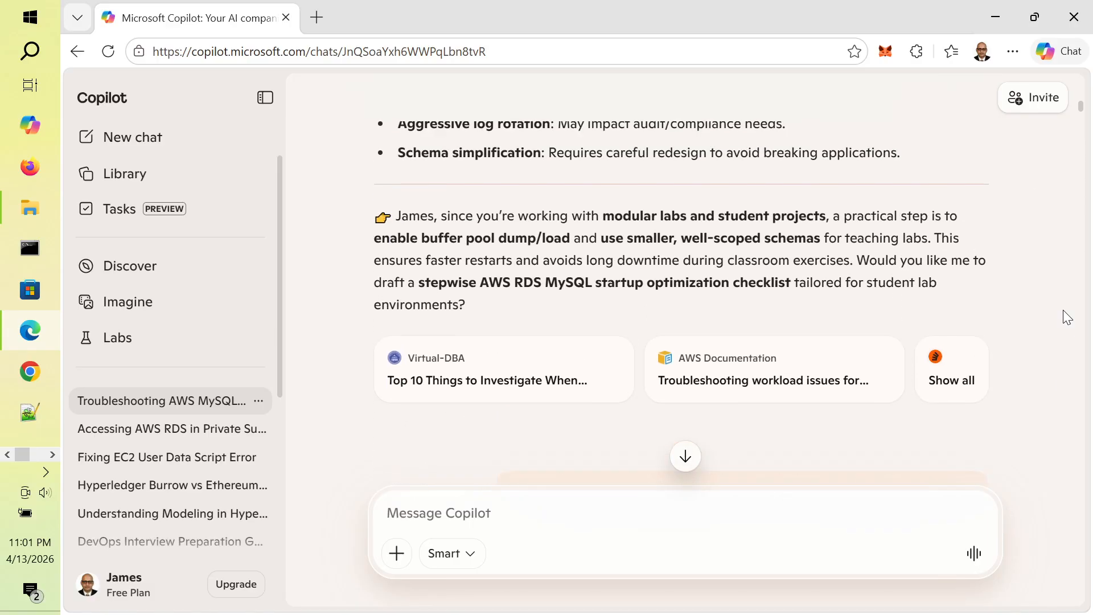
{"action": "scroll", "coordinate": [1063, 317], "scroll_direction": "up", "scroll_amount": 15}
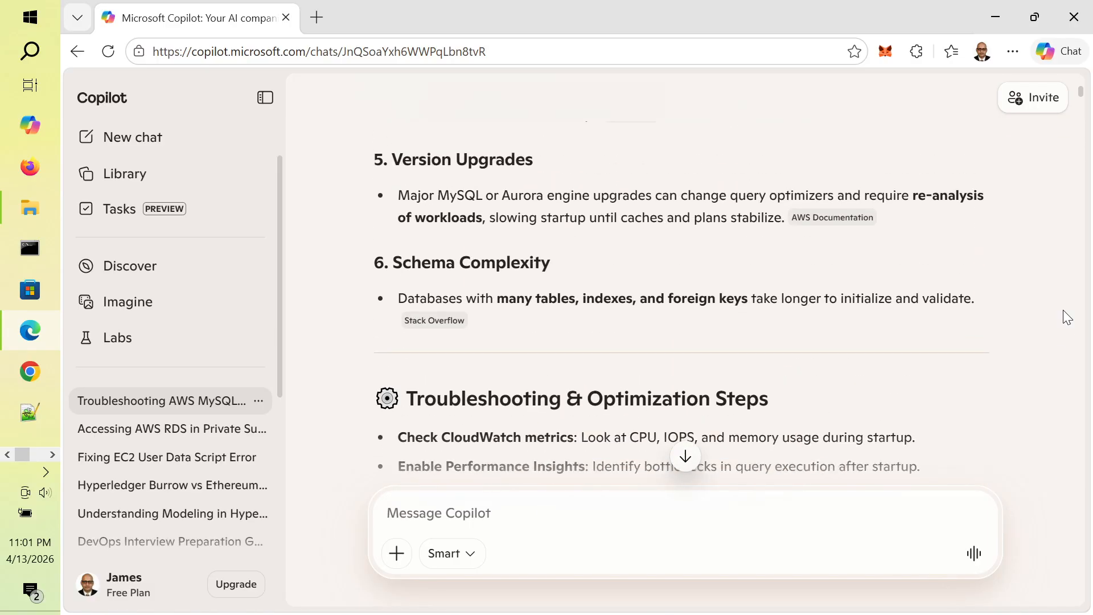
{"action": "scroll", "coordinate": [1063, 311], "scroll_direction": "up", "scroll_amount": 8}
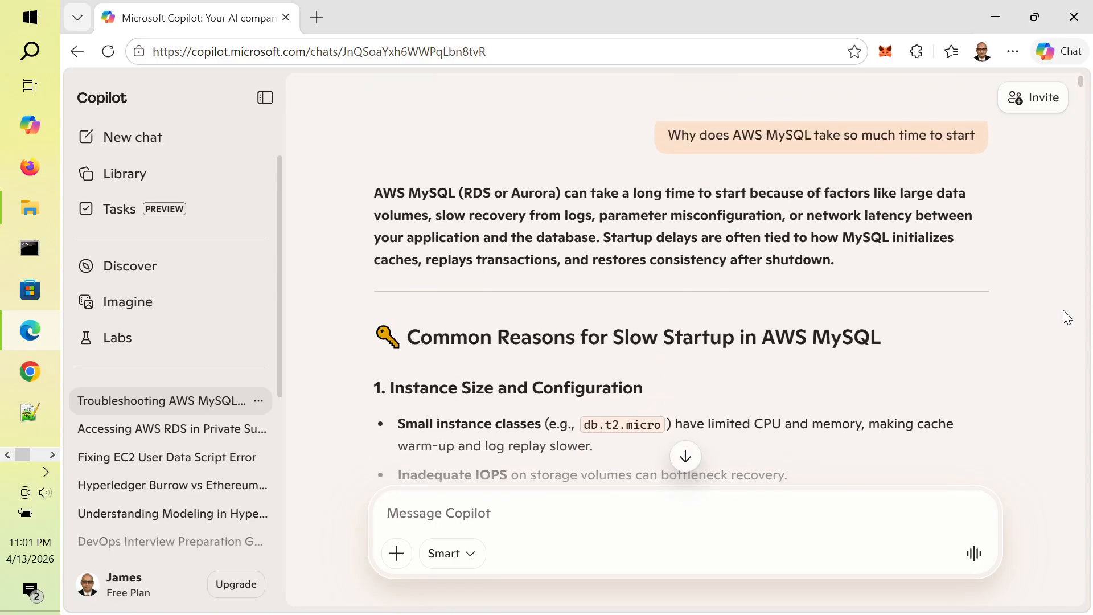
{"action": "scroll", "coordinate": [1063, 311], "scroll_direction": "down", "scroll_amount": 20}
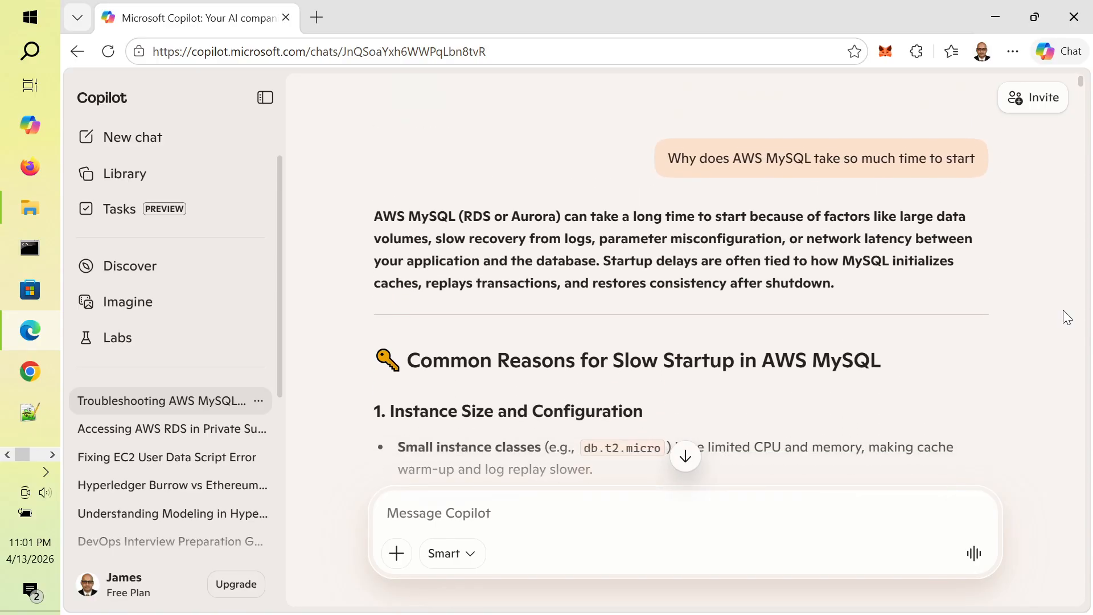
{"action": "scroll", "coordinate": [1063, 311], "scroll_direction": "down", "scroll_amount": 20}
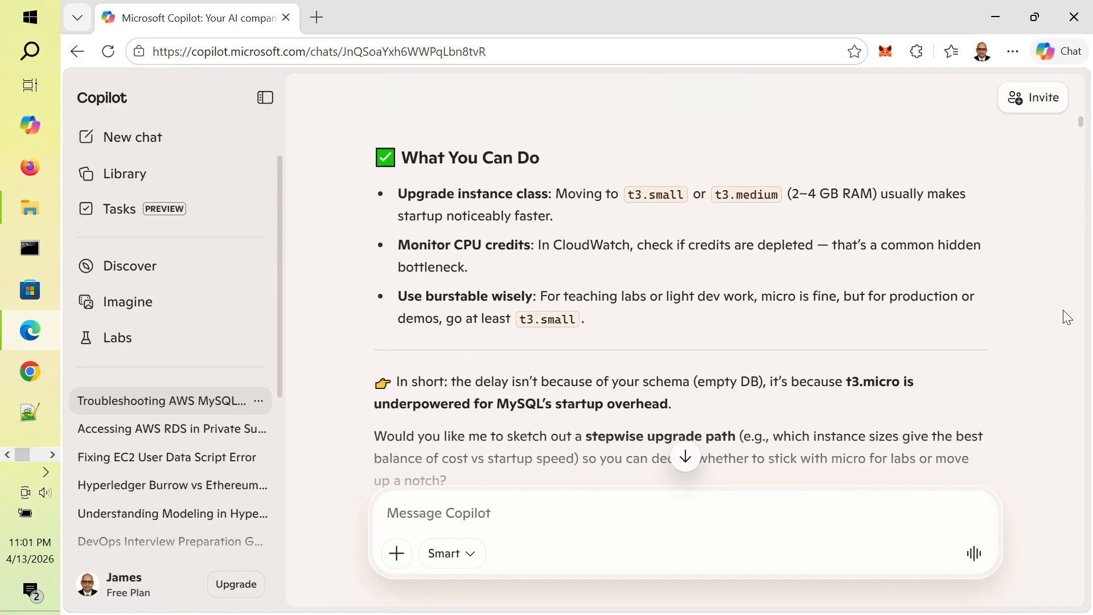
{"action": "scroll", "coordinate": [1063, 310], "scroll_direction": "down", "scroll_amount": 1}
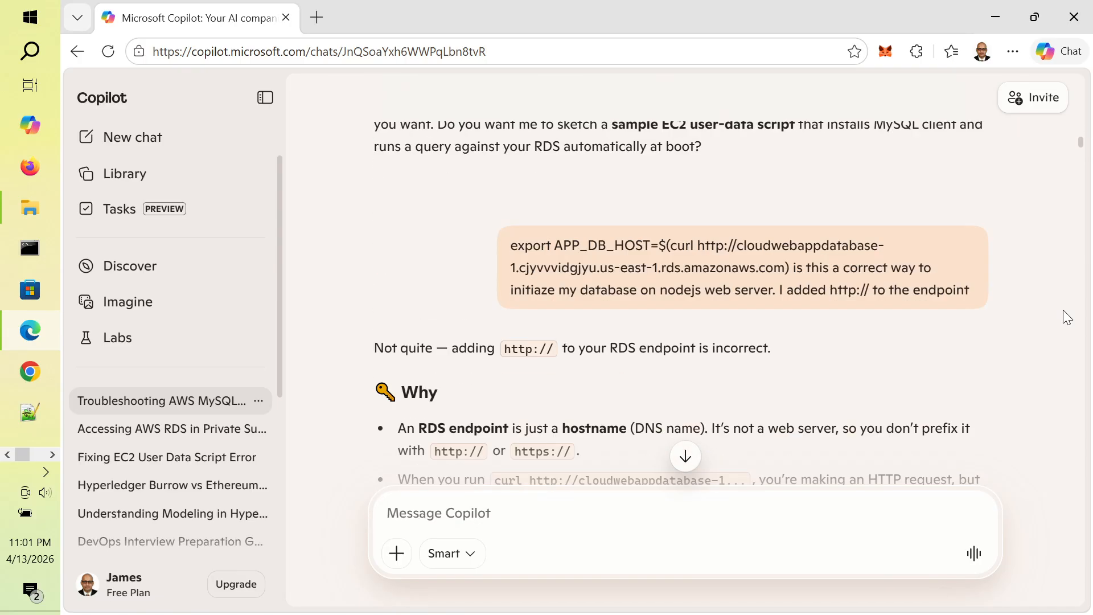
{"action": "scroll", "coordinate": [1063, 311], "scroll_direction": "down", "scroll_amount": 5}
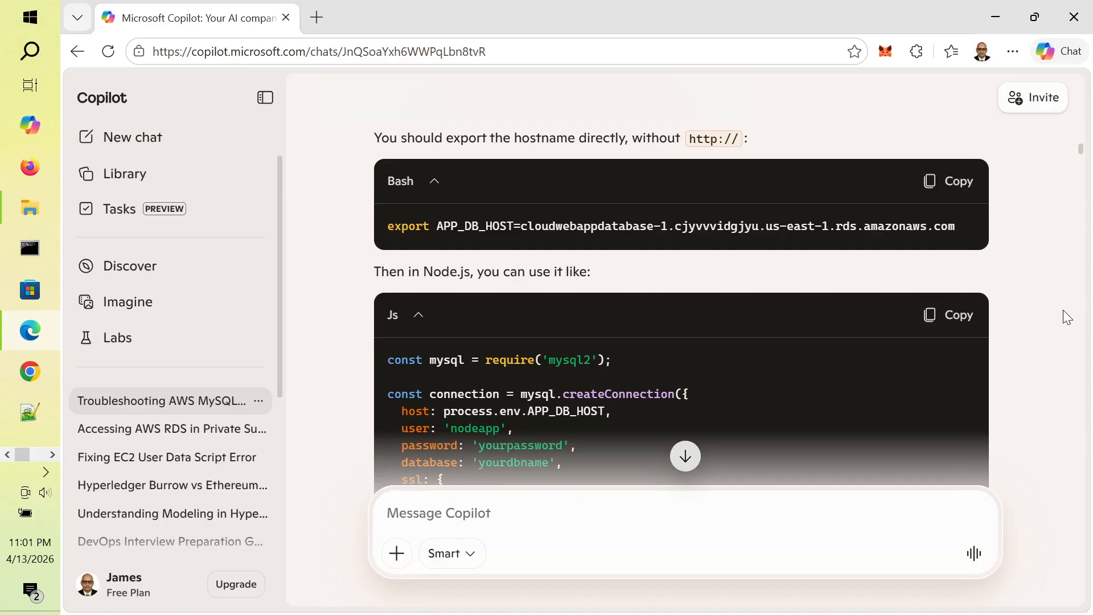
{"action": "scroll", "coordinate": [1063, 310], "scroll_direction": "down", "scroll_amount": 8}
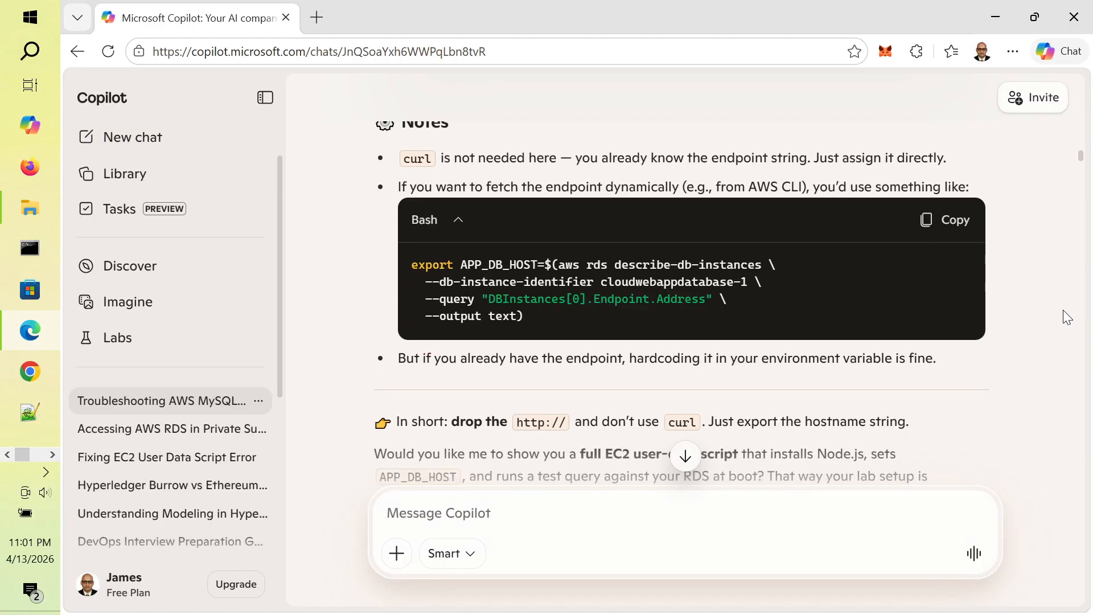
{"action": "scroll", "coordinate": [1063, 309], "scroll_direction": "down", "scroll_amount": 12}
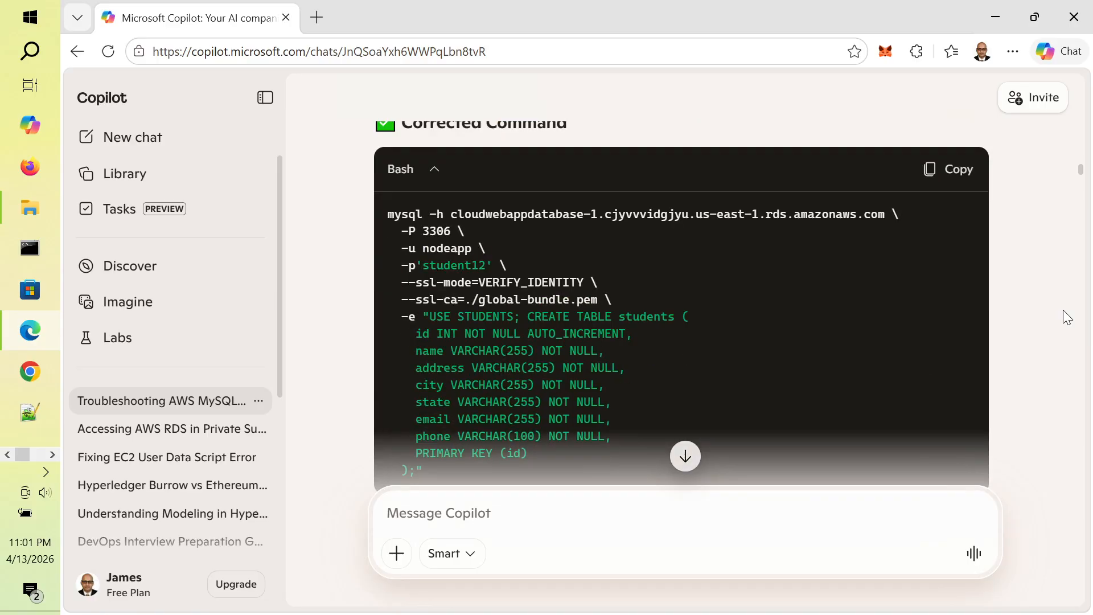
{"action": "scroll", "coordinate": [1063, 309], "scroll_direction": "down", "scroll_amount": 10}
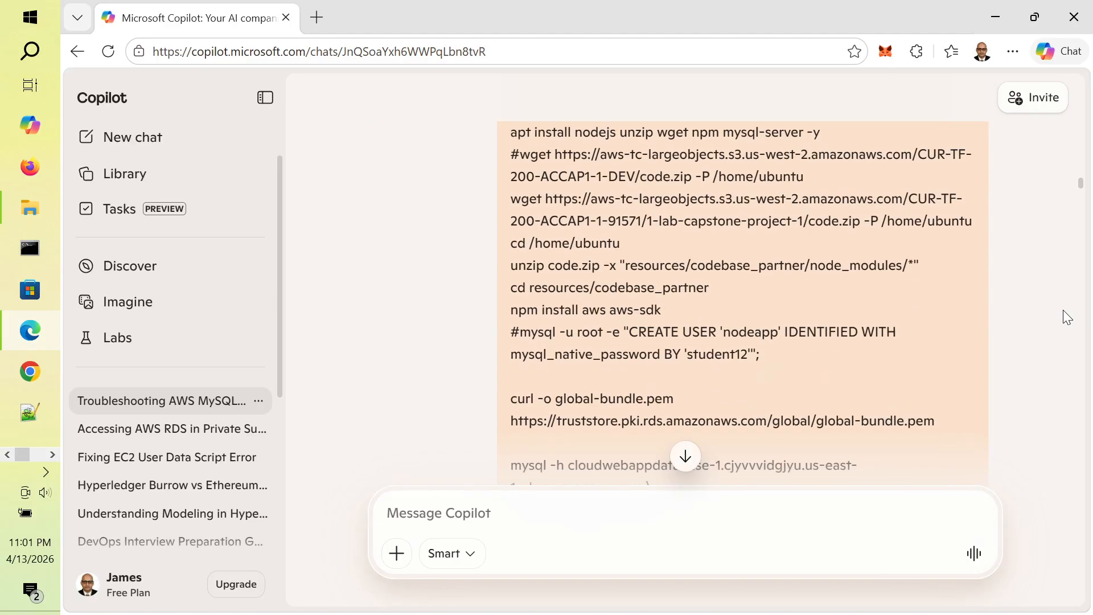
{"action": "scroll", "coordinate": [1063, 309], "scroll_direction": "down", "scroll_amount": 10}
{"action": "scroll", "coordinate": [1063, 309], "scroll_direction": "up", "scroll_amount": 6}
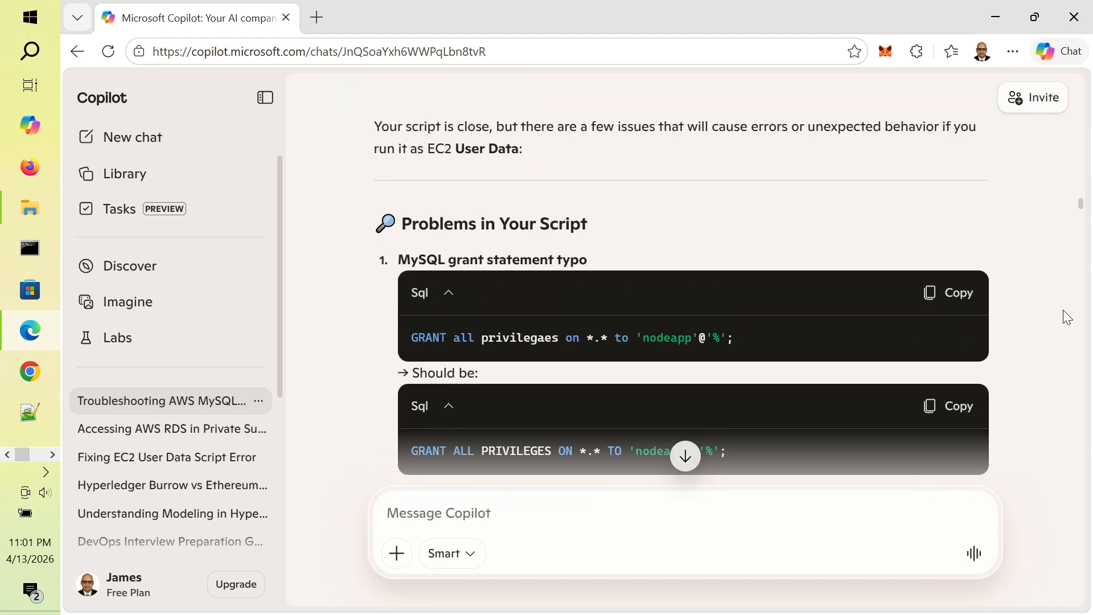
{"action": "scroll", "coordinate": [1063, 309], "scroll_direction": "down", "scroll_amount": 10}
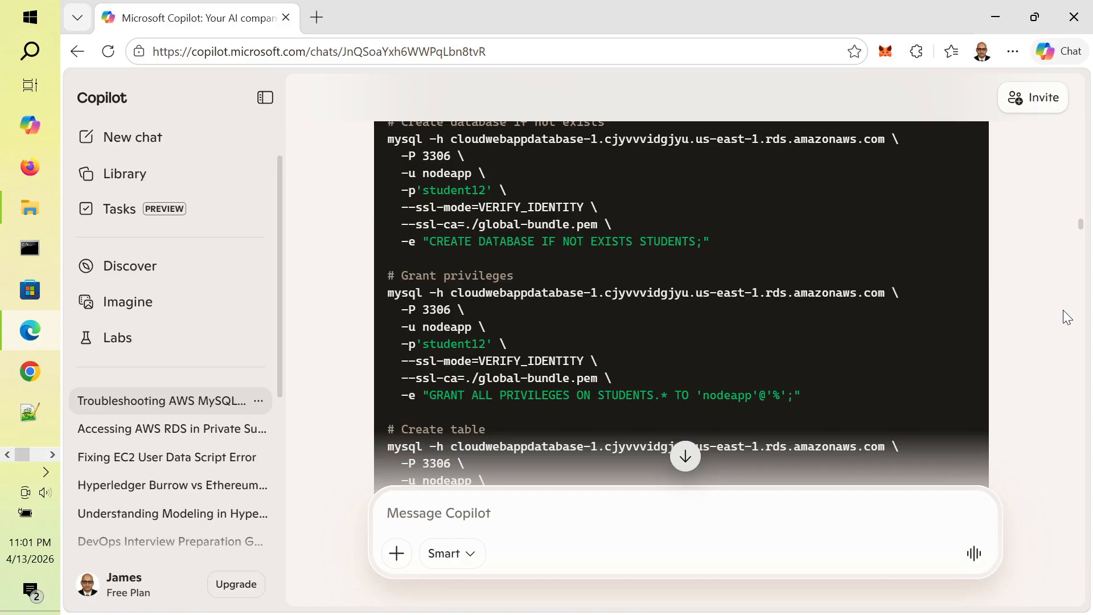
{"action": "scroll", "coordinate": [1063, 310], "scroll_direction": "down", "scroll_amount": 10}
{"action": "scroll", "coordinate": [1063, 310], "scroll_direction": "up", "scroll_amount": 5}
{"action": "scroll", "coordinate": [1063, 310], "scroll_direction": "up", "scroll_amount": 5}
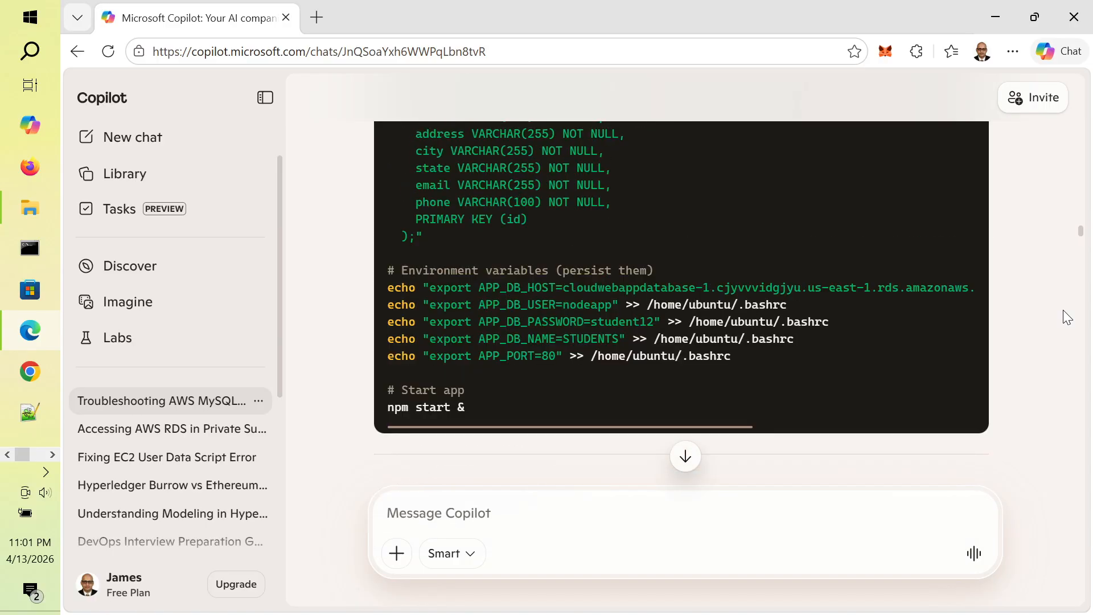
{"action": "key", "text": "alt+Tab"}
{"action": "key", "text": "alt+Tab"}
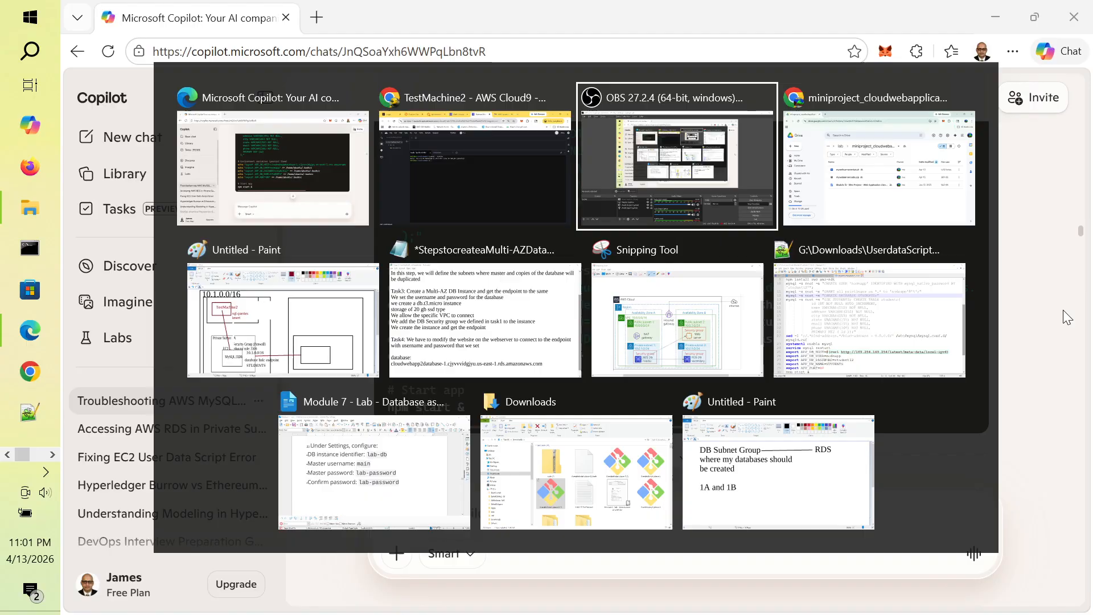
Step: Pause the OBS recording with the button beside Stop Recording and return to Copilot in Edge
{"action": "left_click", "coordinate": [1079, 501]}
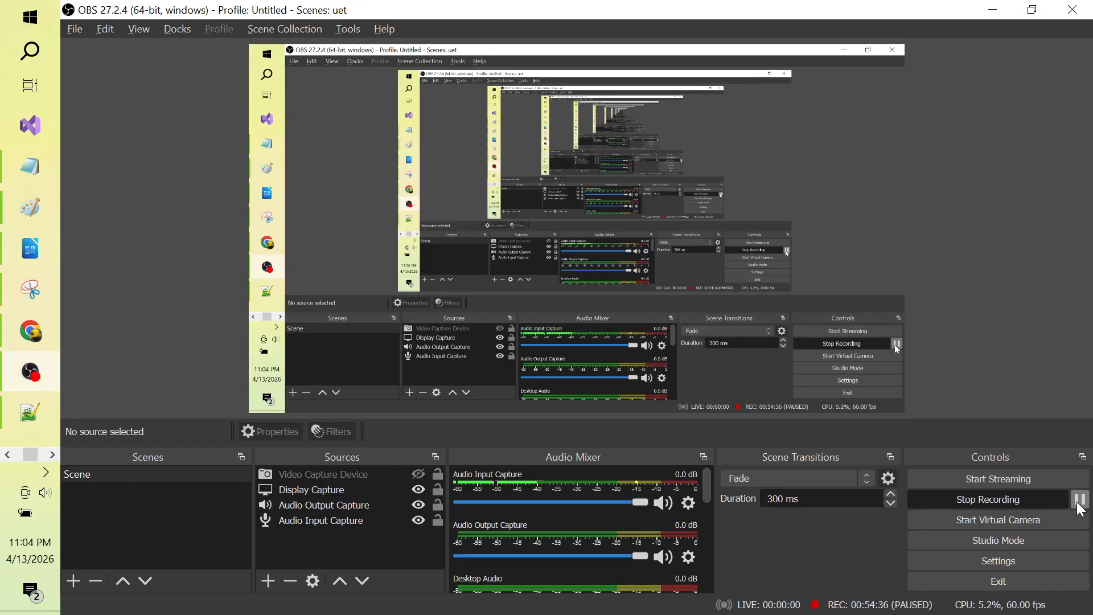
{"action": "key", "text": "alt+Tab"}
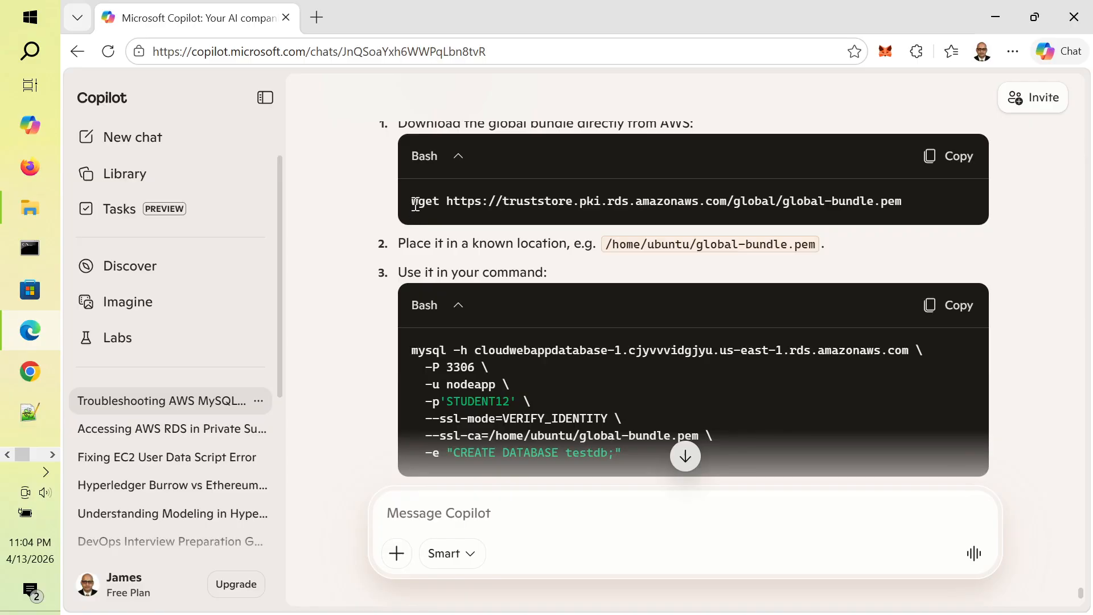
Step: Select and copy the global-bundle.pem wget command from Copilot's first Bash block
{"action": "left_click_drag", "start_coordinate": [415, 204], "coordinate": [914, 217]}
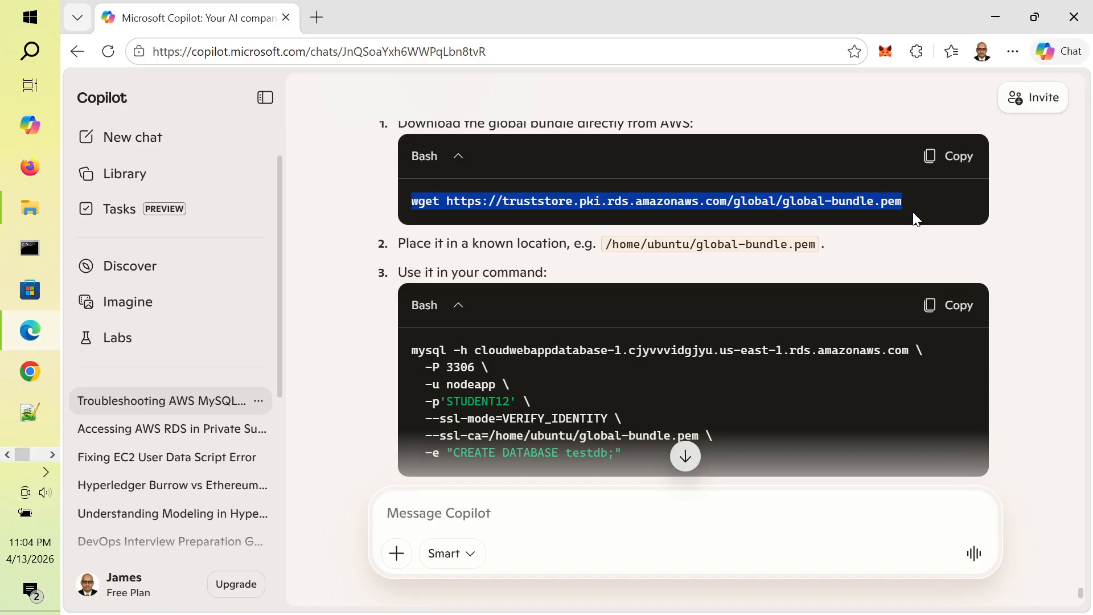
{"action": "key", "text": "alt+Tab"}
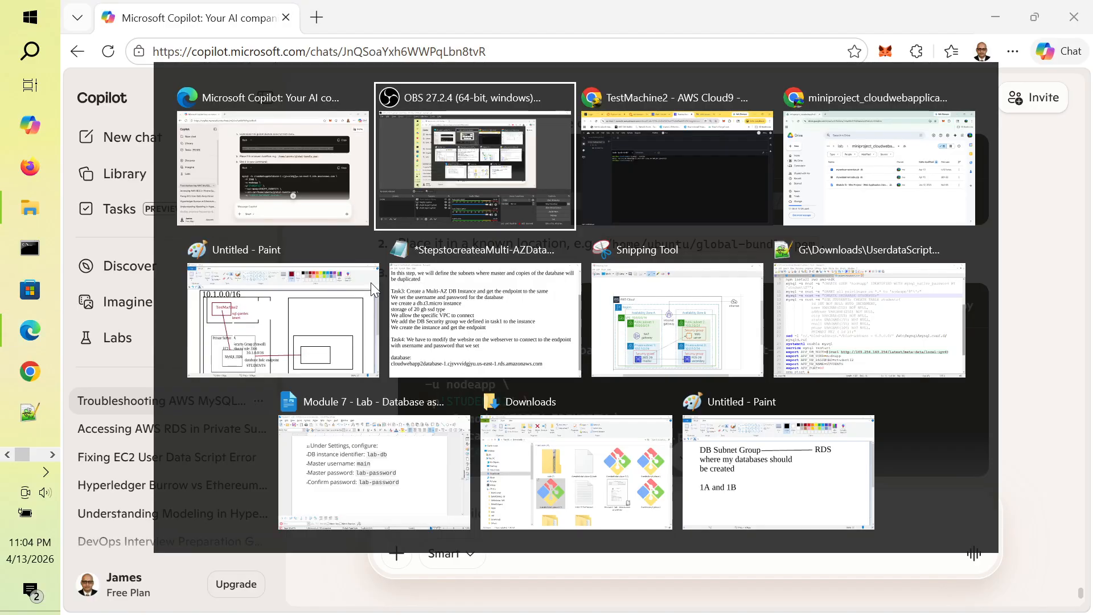
Step: Go from the lab folder into miniproject_cloudwebapplicationbuilder in Google Drive, then open Windows search
{"action": "key", "text": "alt+Tab"}
{"action": "key", "text": "alt+Tab"}
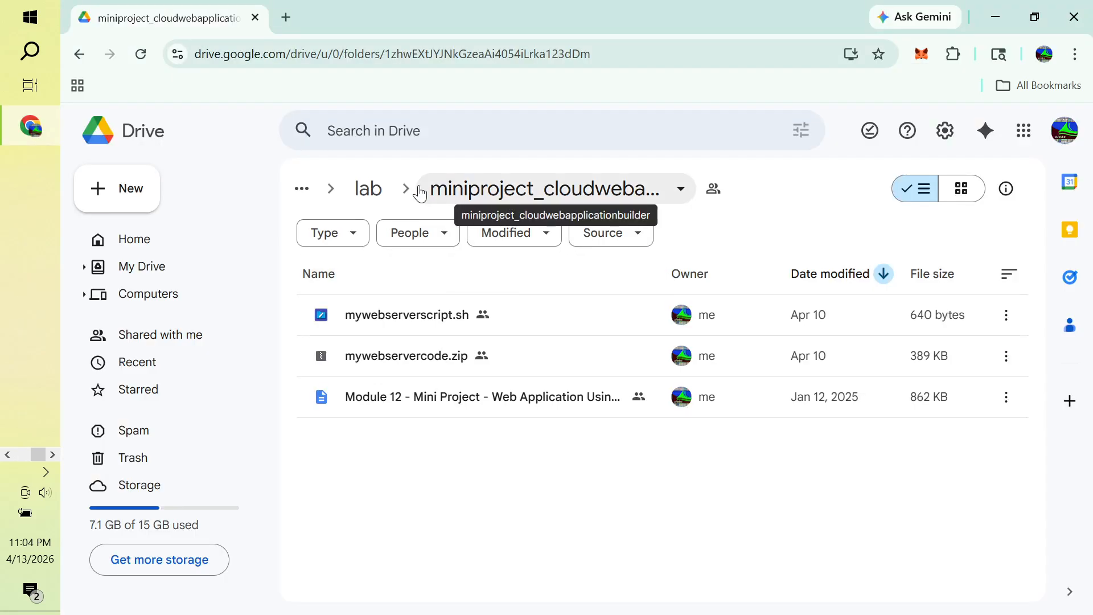
{"action": "left_click", "coordinate": [353, 193]}
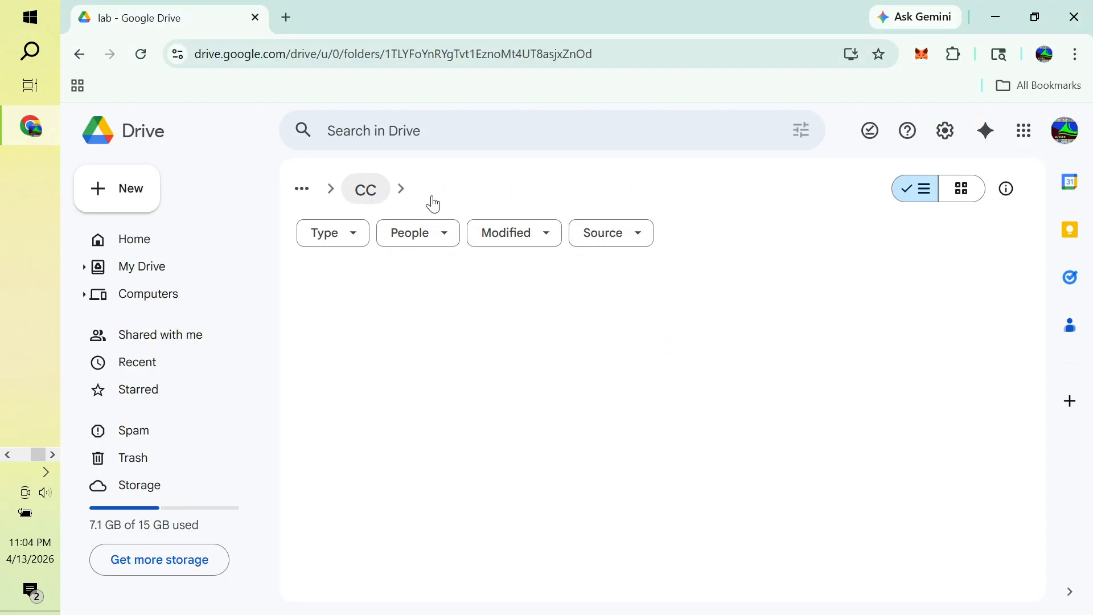
{"action": "double_click", "coordinate": [470, 317]}
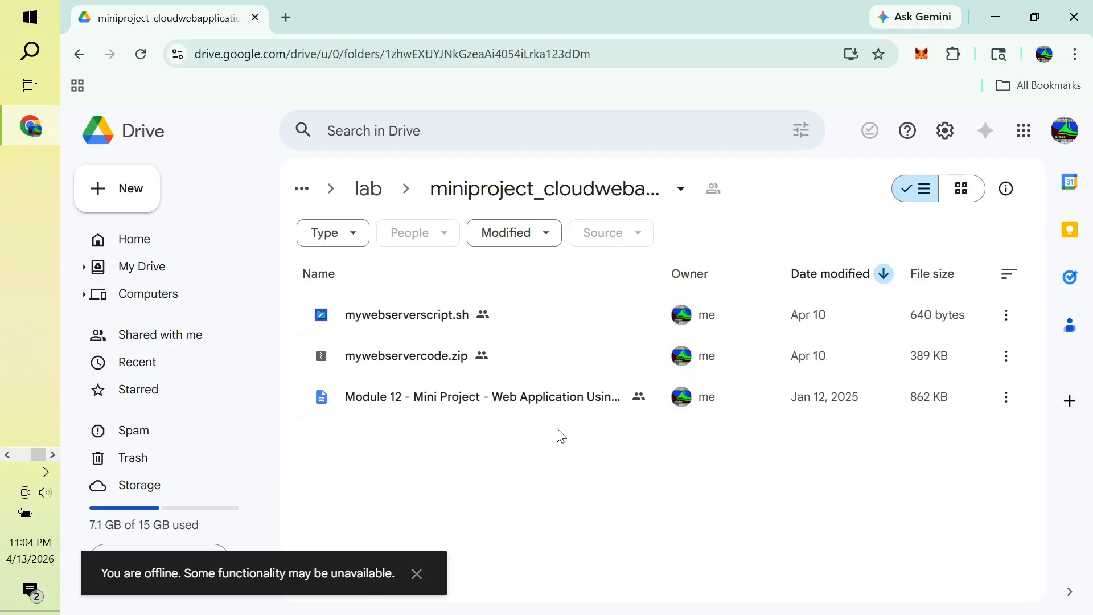
{"action": "key", "text": "alt+Tab"}
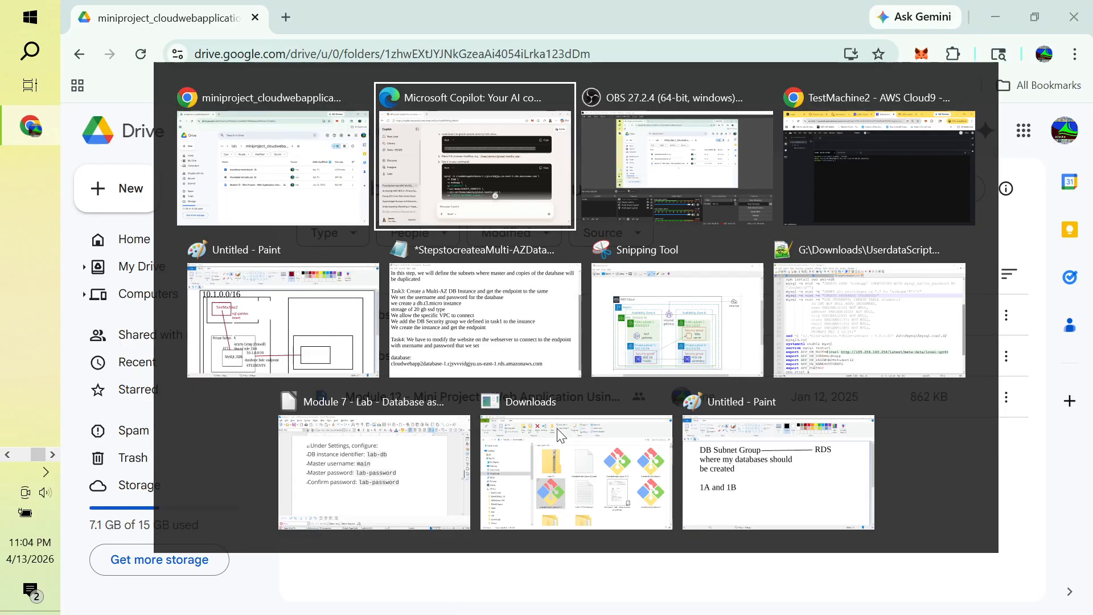
{"action": "key", "text": "alt+Tab"}
{"action": "key", "text": "alt+Tab"}
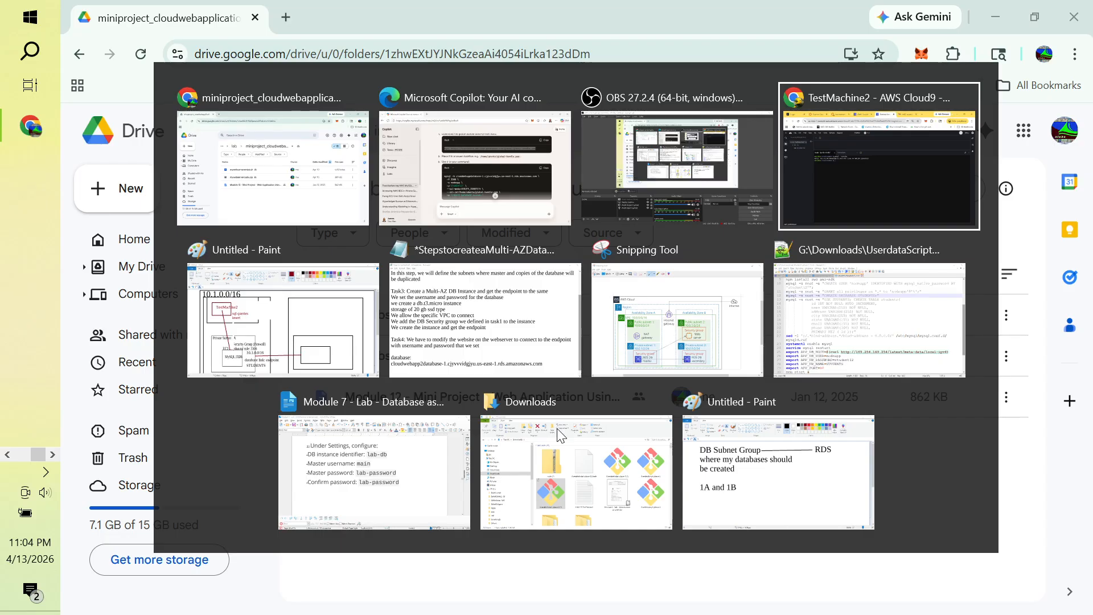
{"action": "key", "text": "ctrl+super+Right"}
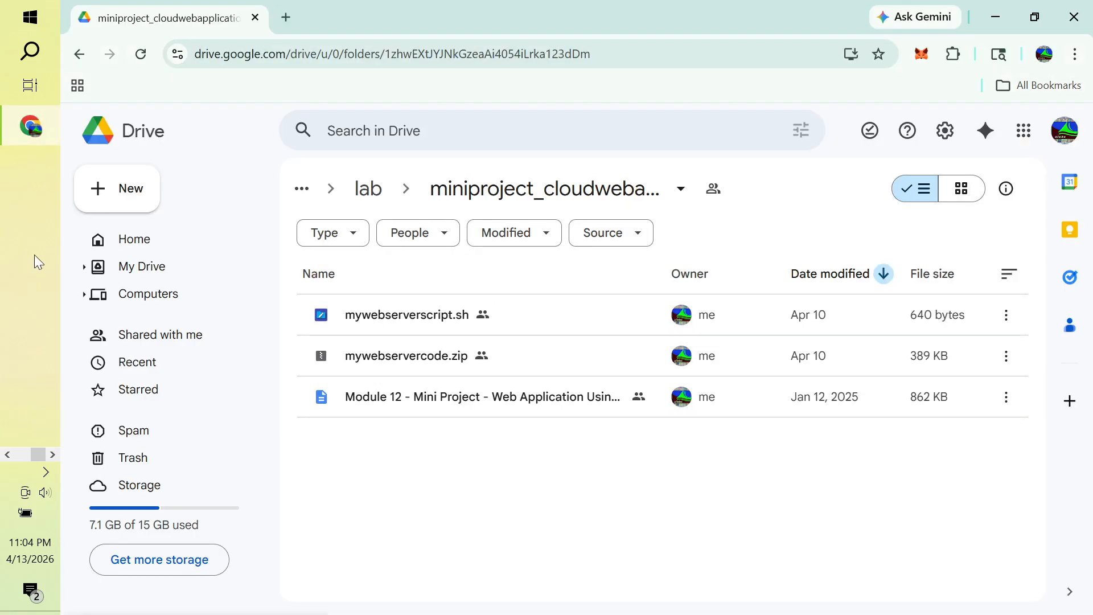
{"action": "key", "text": "super+s"}
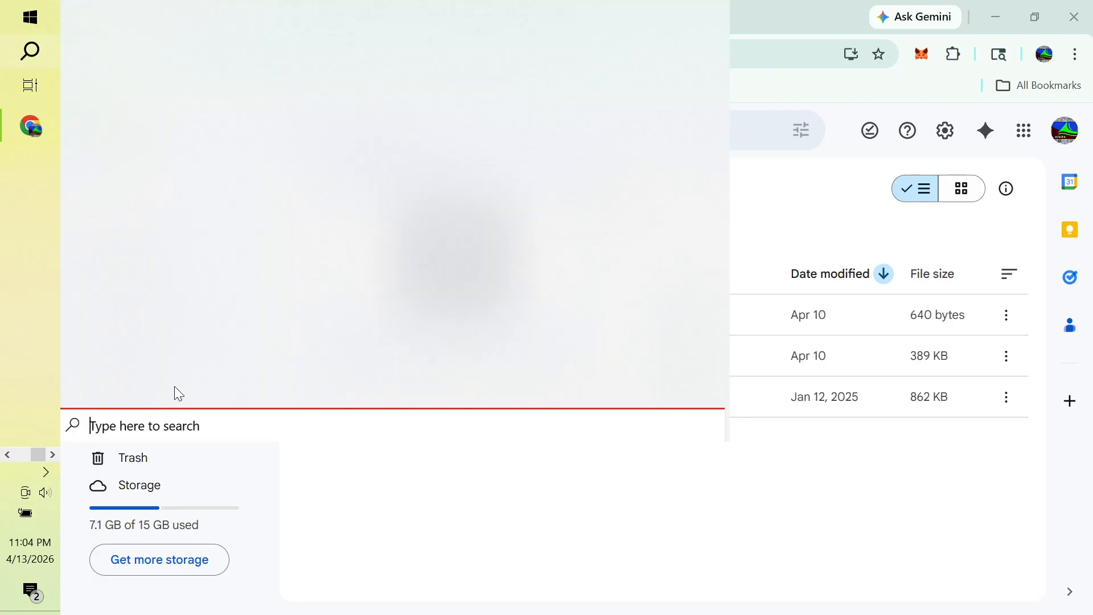
Step: Launch Notepad and paste the wget global-bundle.pem command into a new note
{"action": "type", "text": "notepad"}
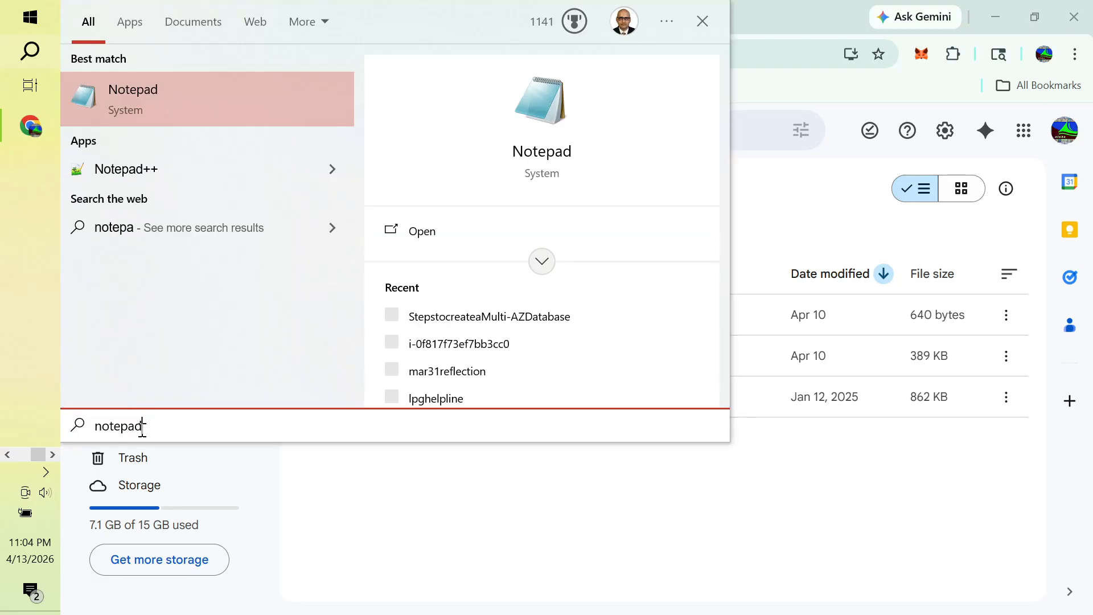
{"action": "key", "text": "Return"}
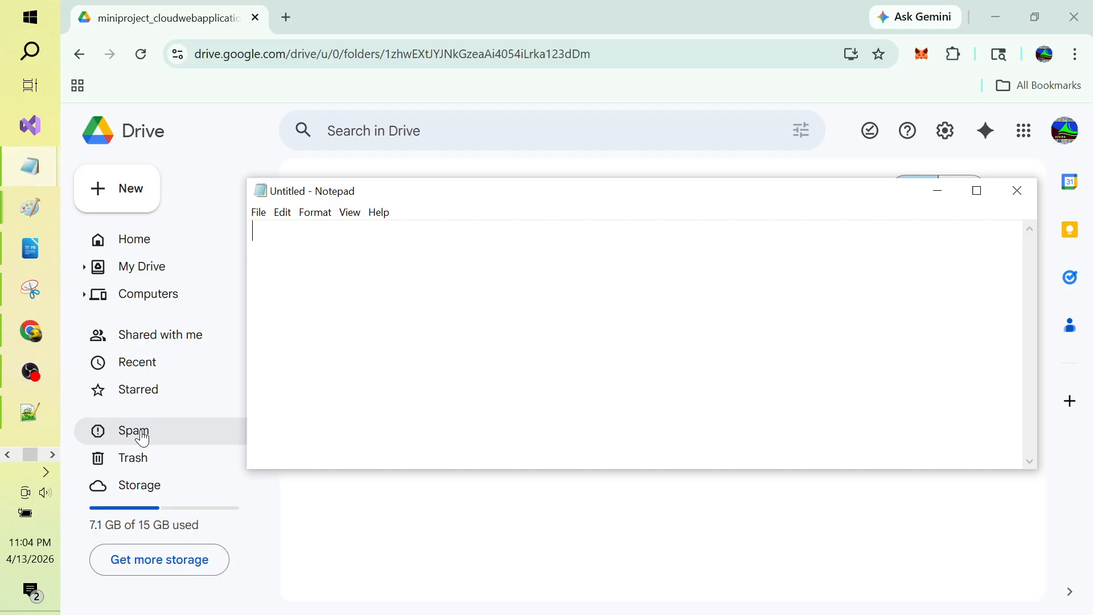
{"action": "key", "text": "ctrl+v"}
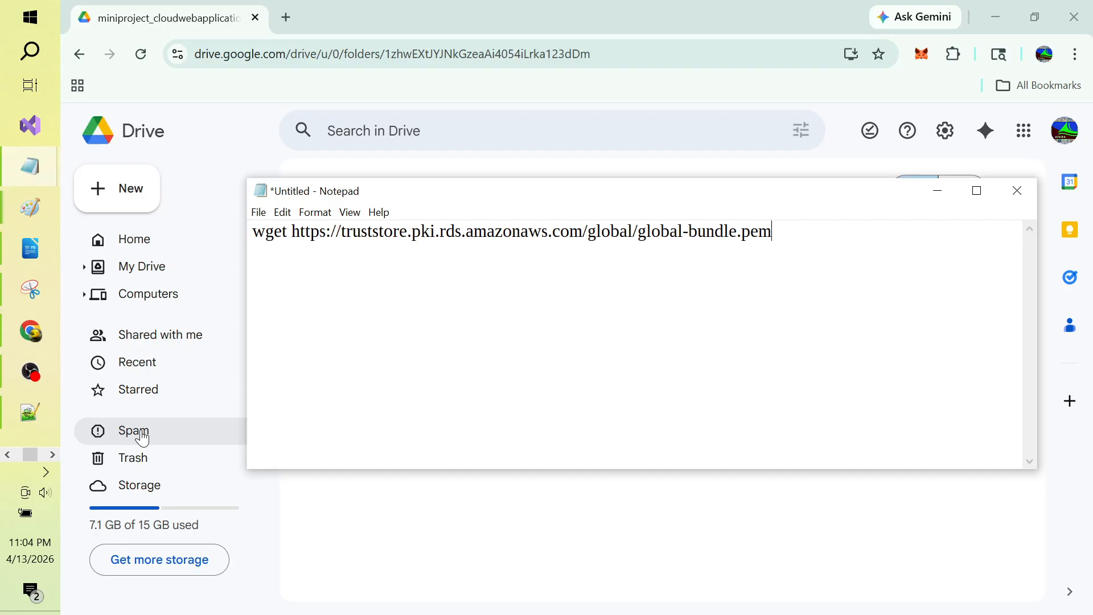
{"action": "key", "text": "ctrl+a"}
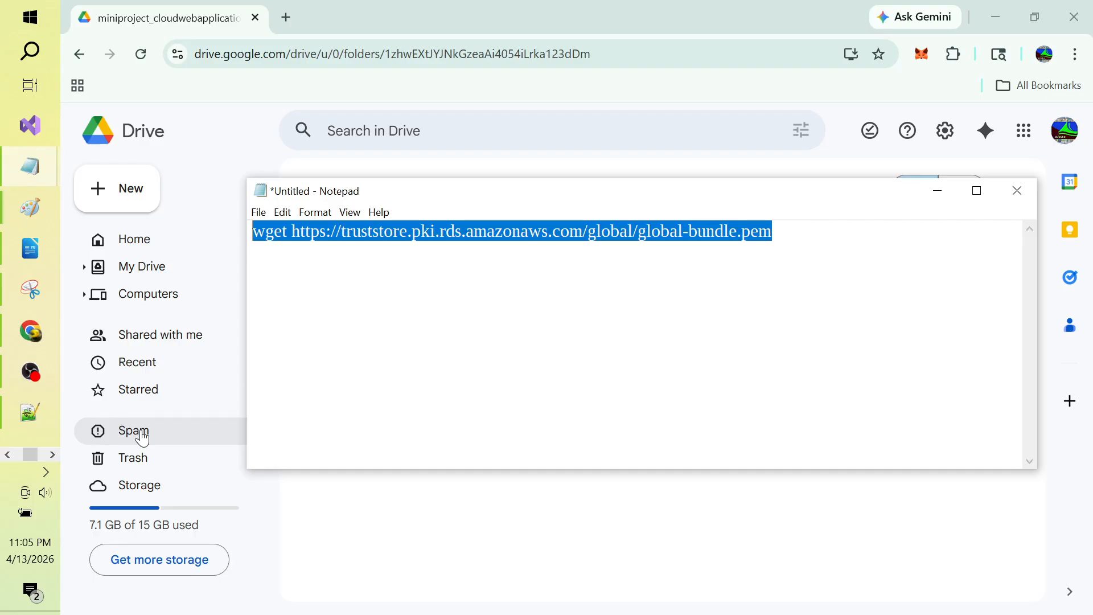
{"action": "left_click", "coordinate": [143, 438]}
{"action": "key", "text": "alt+Tab"}
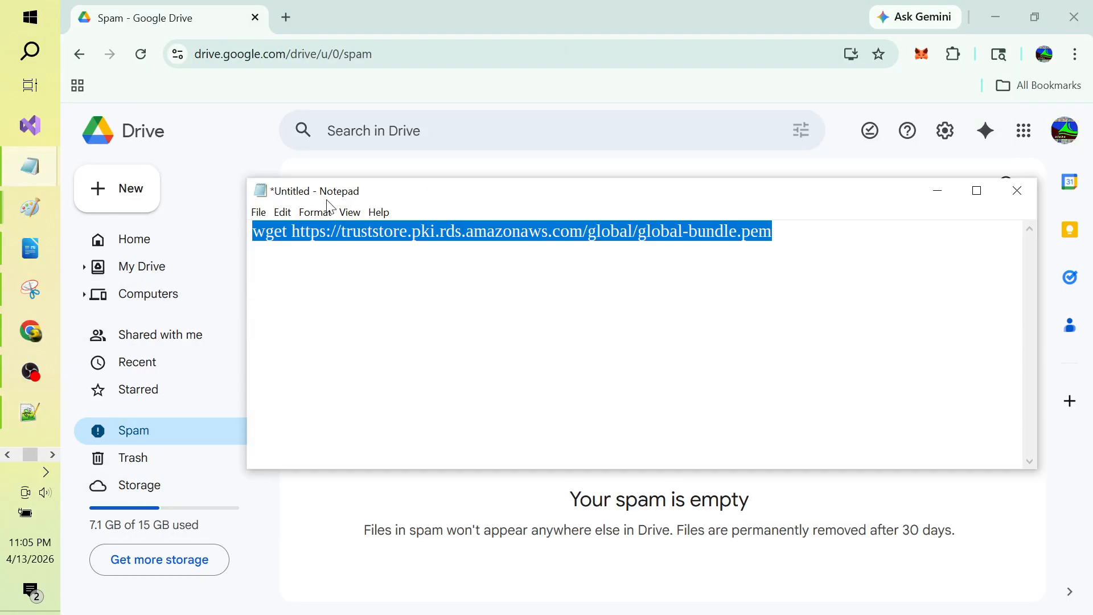
Step: Enlarge the note's font to size 36 and maximize the Notepad window
{"action": "left_click", "coordinate": [315, 212]}
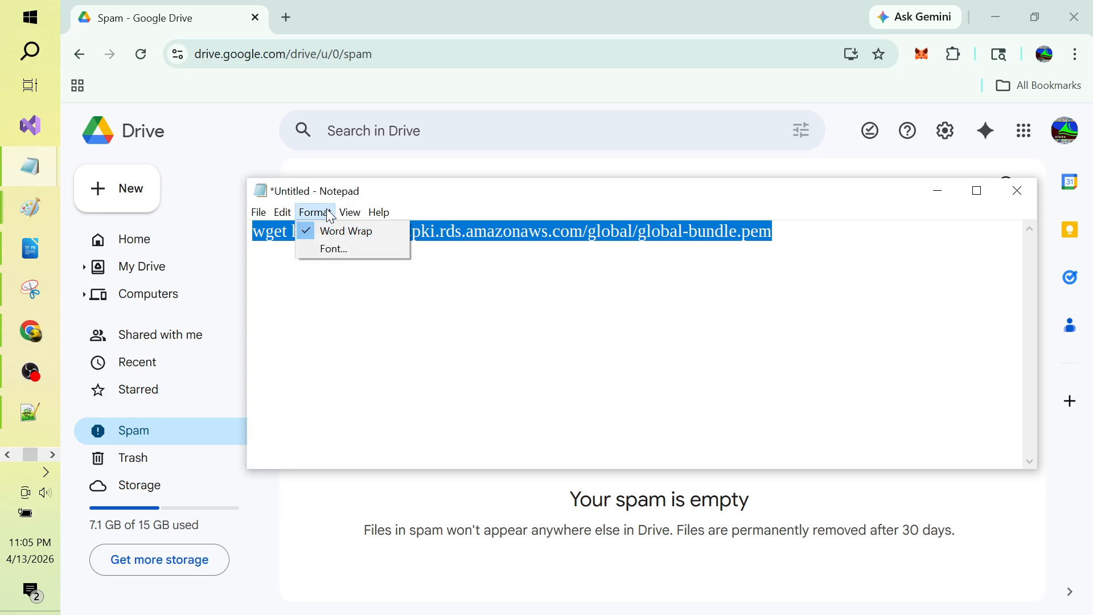
{"action": "left_click", "coordinate": [347, 258]}
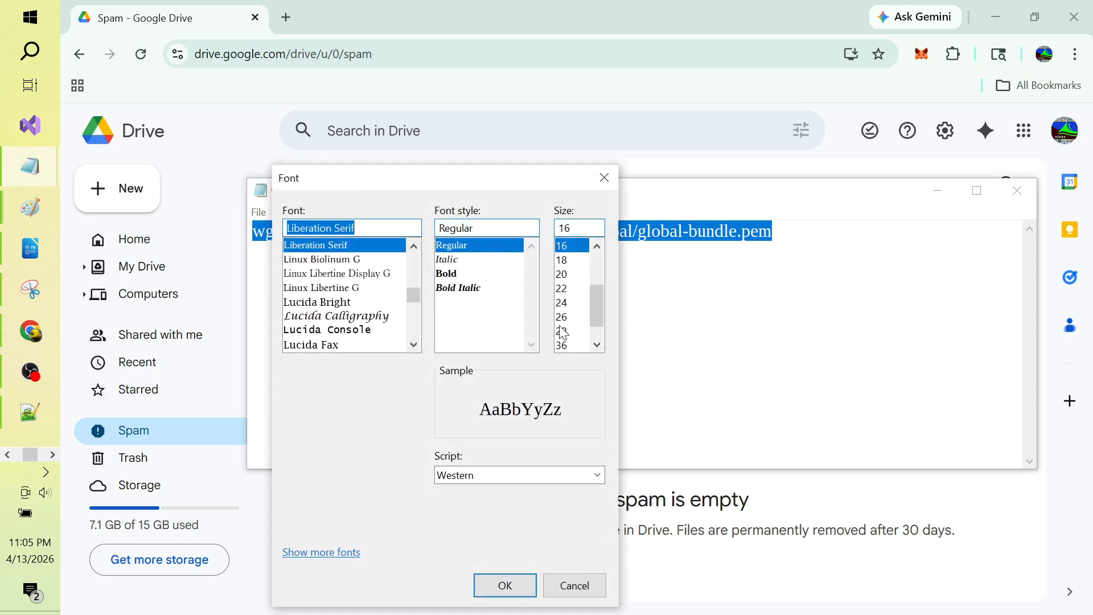
{"action": "left_click", "coordinate": [565, 345]}
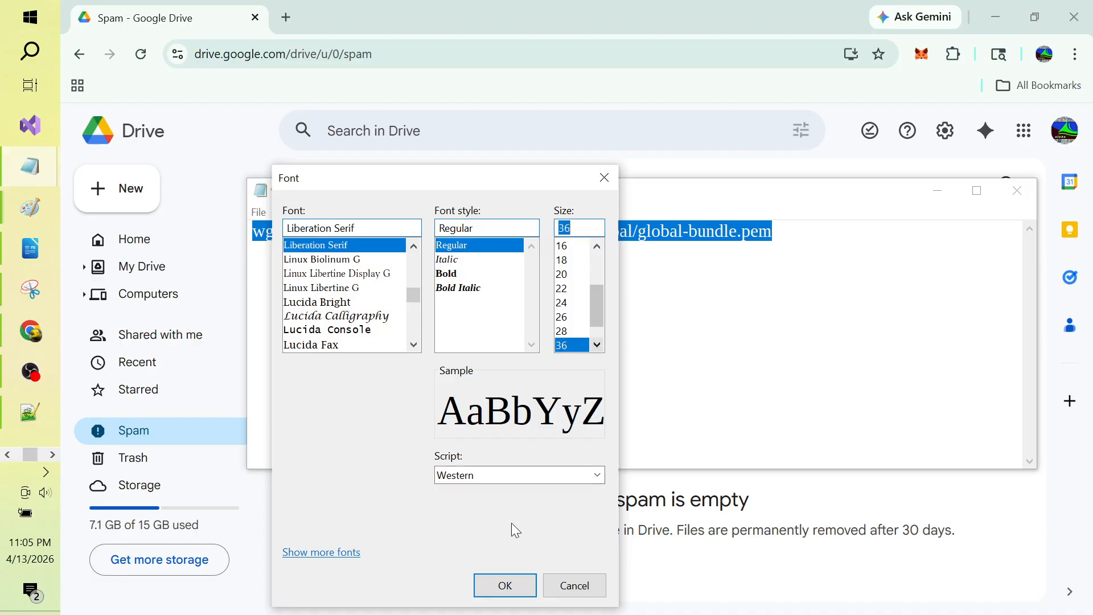
{"action": "left_click", "coordinate": [514, 586]}
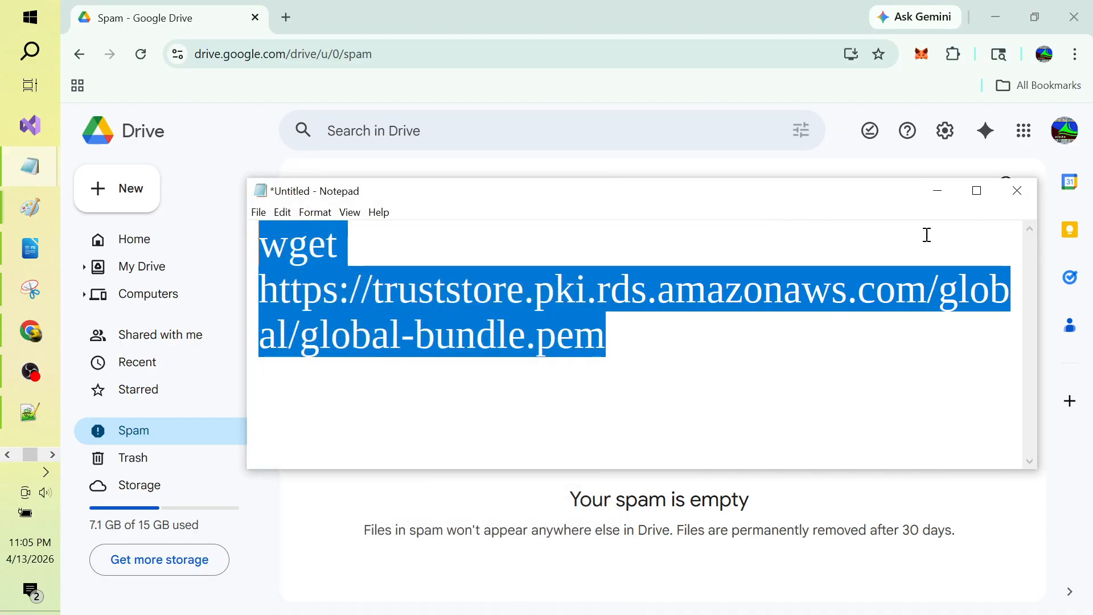
{"action": "left_click", "coordinate": [986, 193]}
{"action": "left_click", "coordinate": [528, 256]}
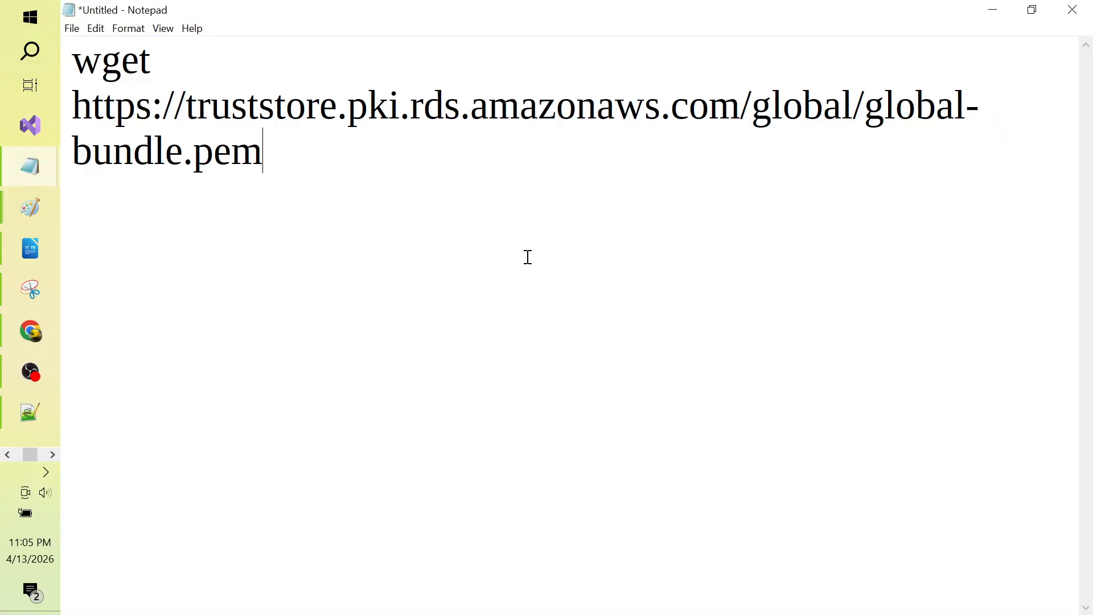
Step: Reduce the note's font size to 28
{"action": "key", "text": "ctrl+a"}
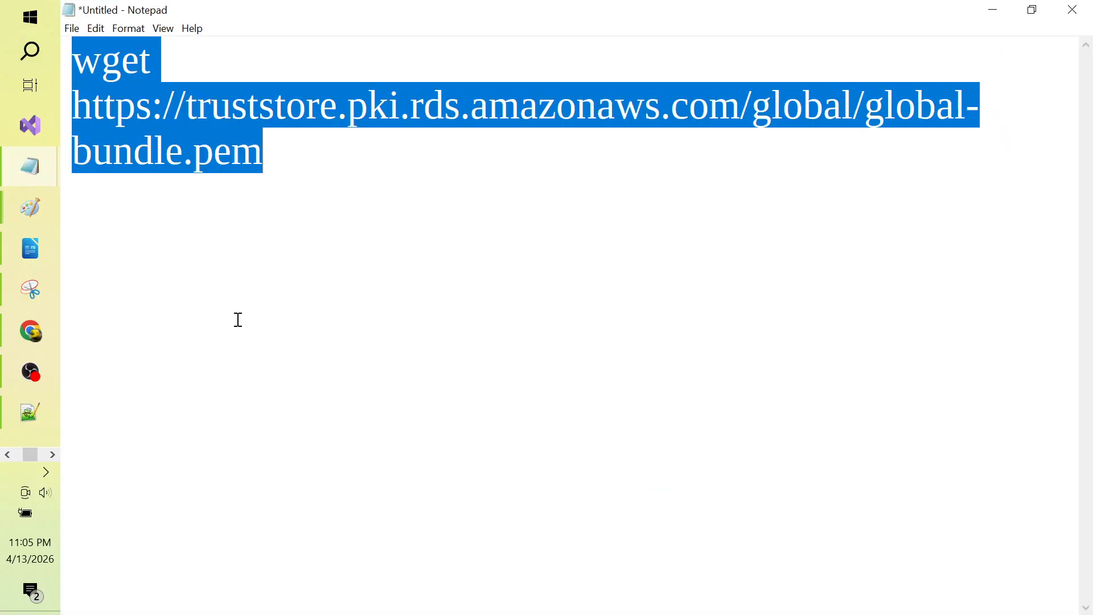
{"action": "left_click", "coordinate": [128, 29]}
{"action": "left_click", "coordinate": [142, 63]}
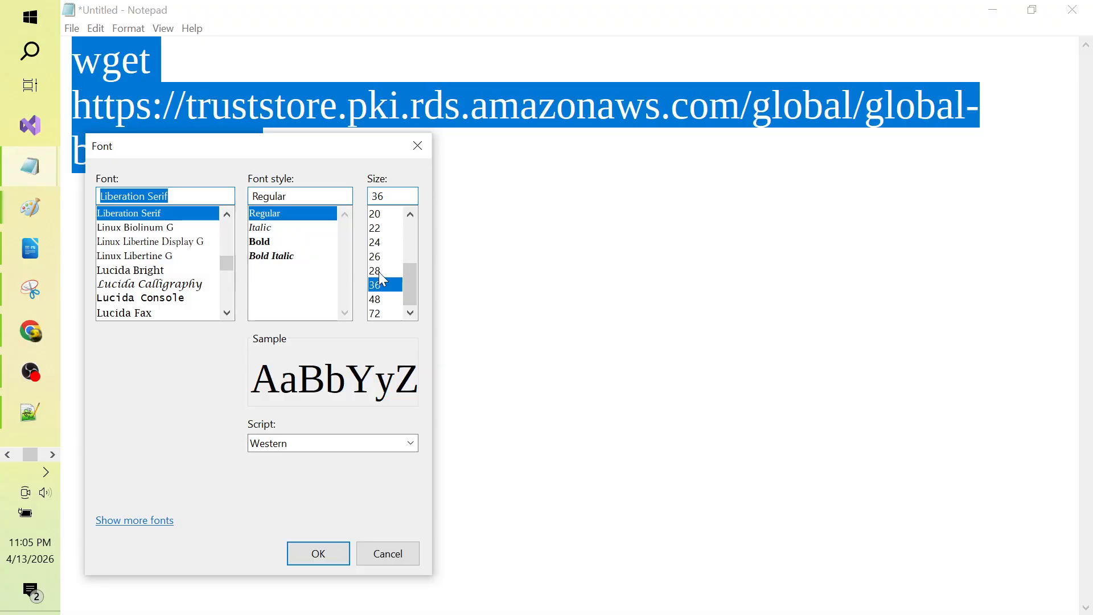
{"action": "left_click", "coordinate": [377, 272]}
{"action": "left_click", "coordinate": [329, 561]}
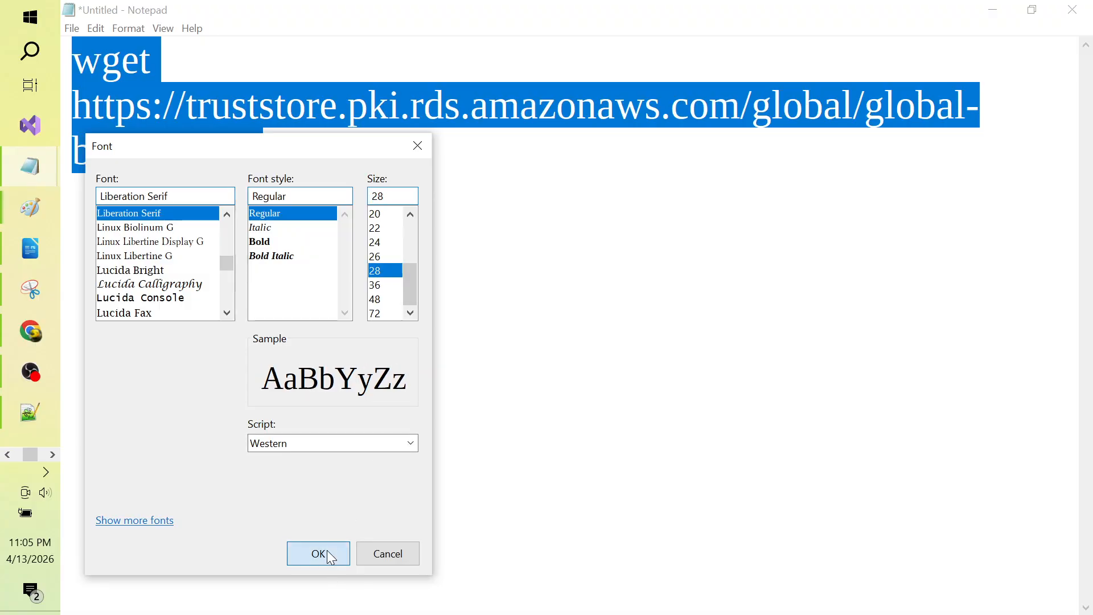
{"action": "left_click", "coordinate": [365, 342]}
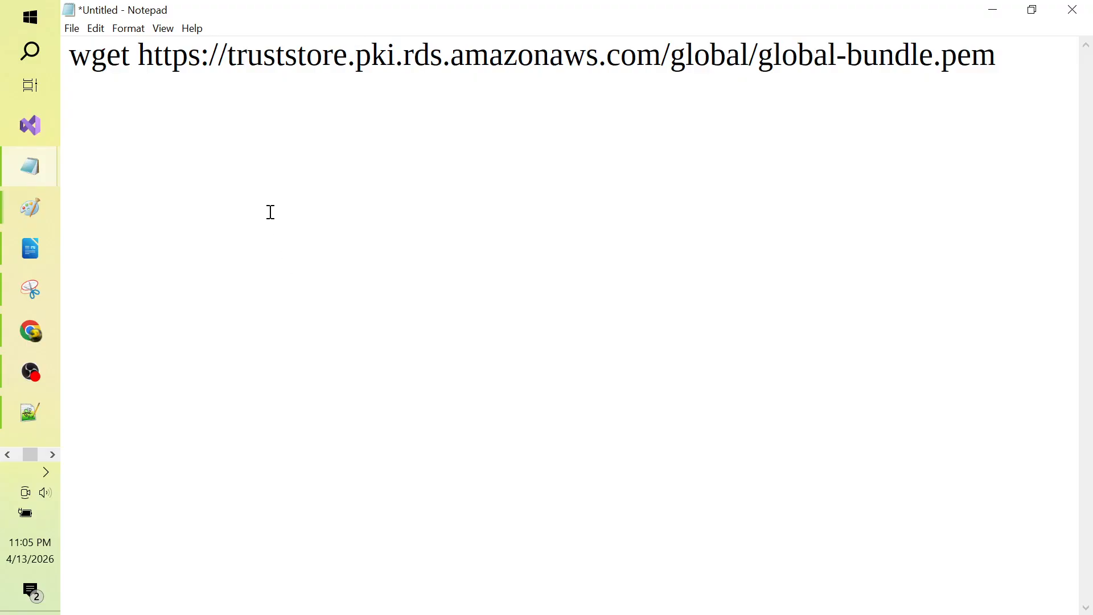
{"action": "left_click", "coordinate": [72, 28]}
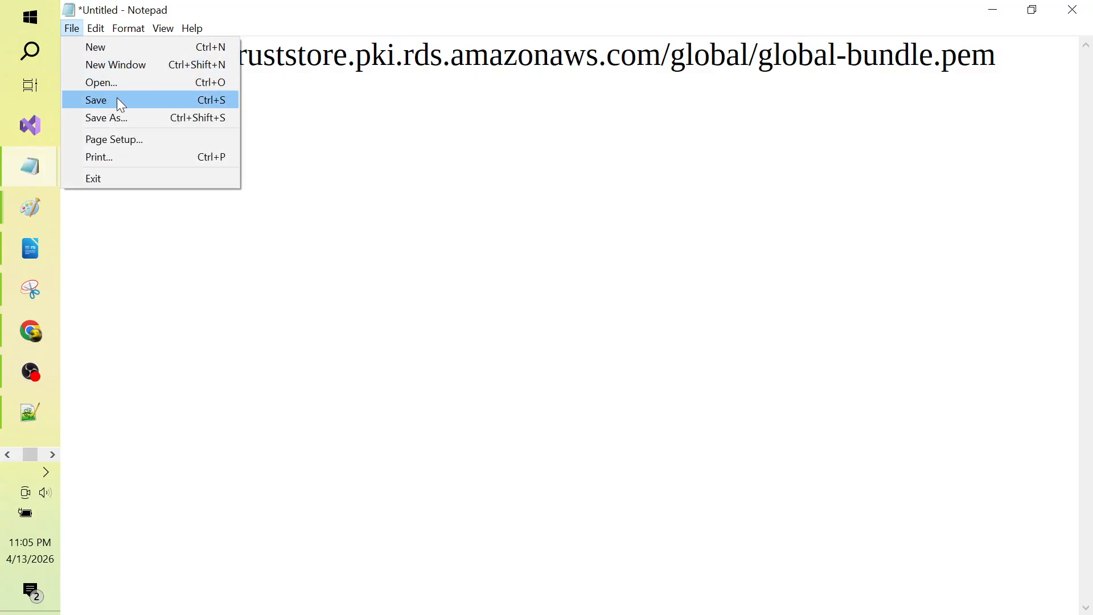
Step: Save the note as Stepstocreaterowsinmysqldatabase, copy the wget line, and switch to Cloud9
{"action": "key", "text": "alt+Tab"}
{"action": "key", "text": "alt+Tab"}
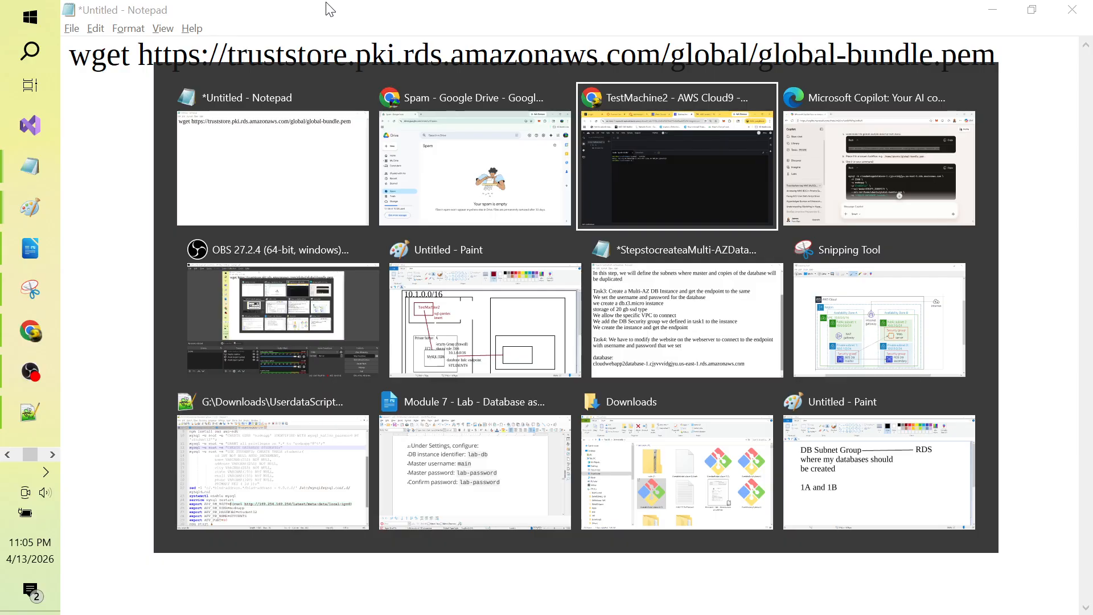
{"action": "key", "text": "alt+Tab"}
{"action": "key", "text": "alt+Tab"}
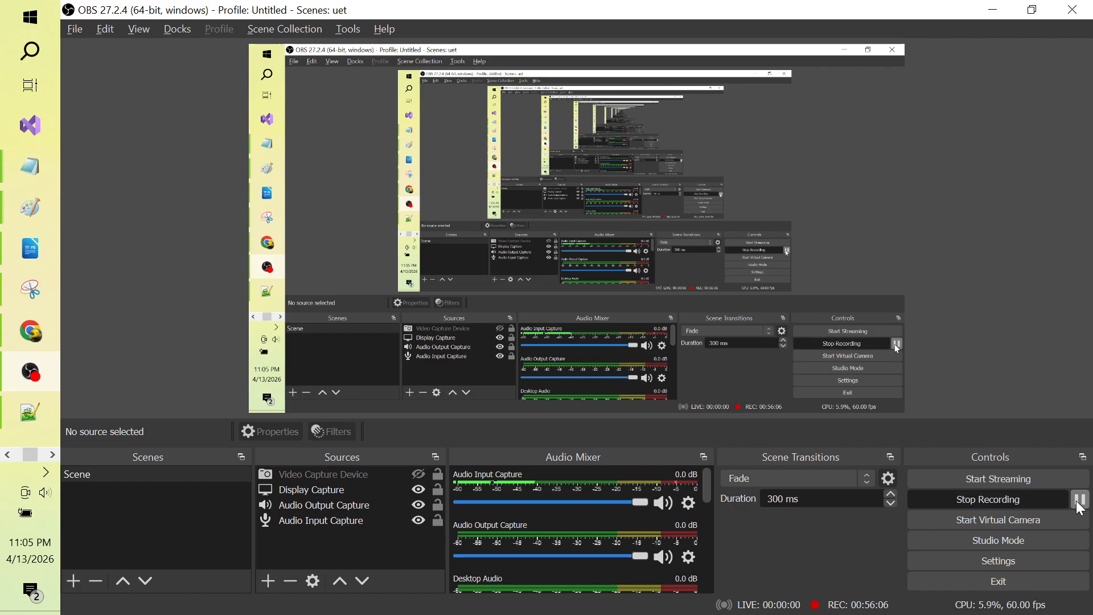
{"action": "key", "text": "alt+Tab"}
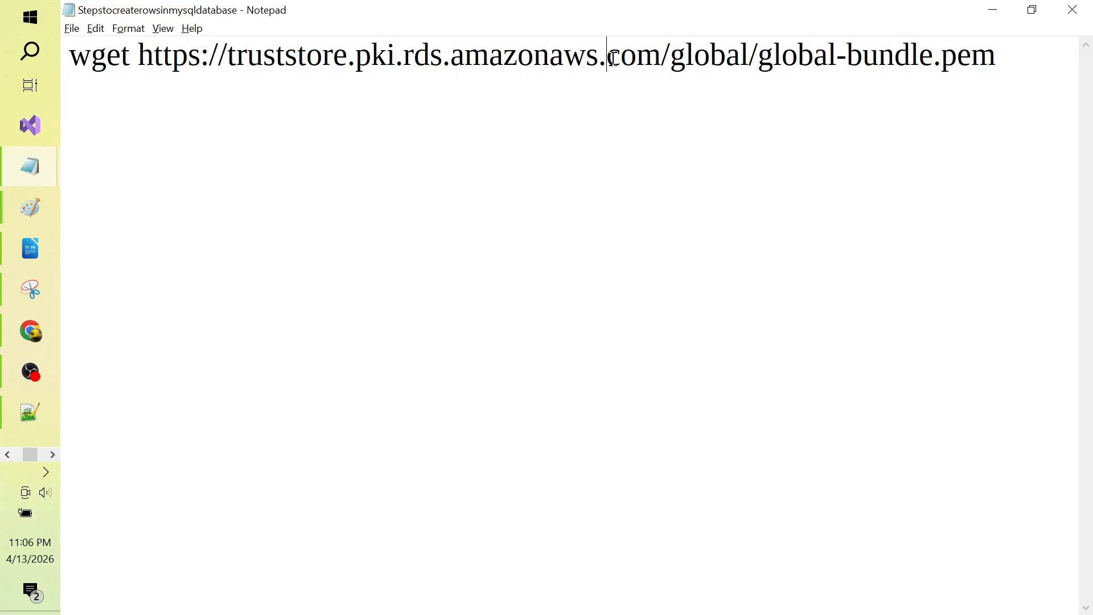
{"action": "key", "text": "ctrl+a"}
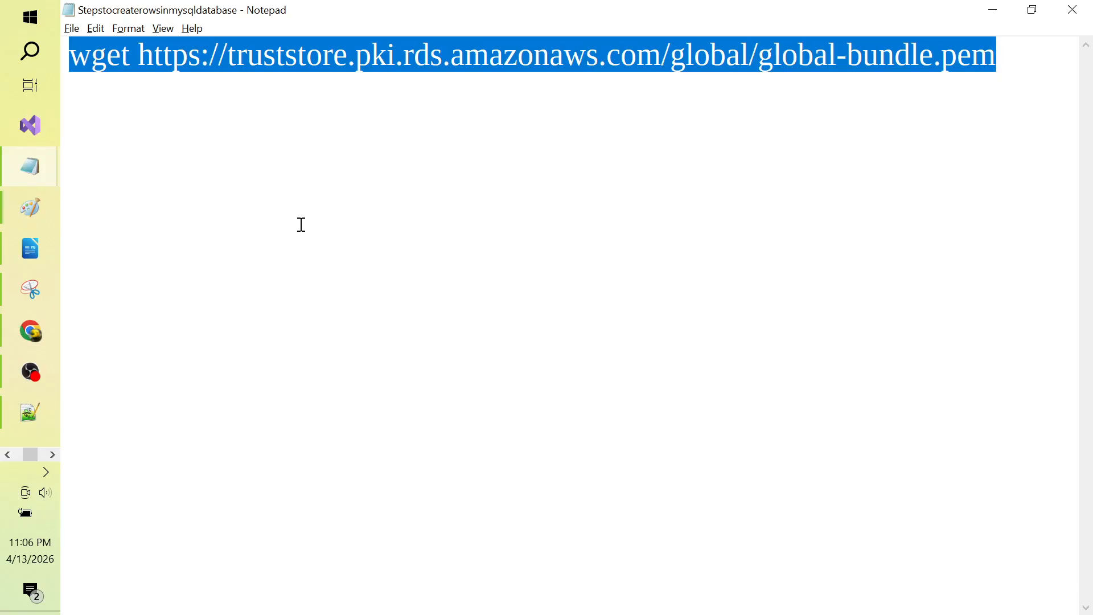
{"action": "key", "text": "alt+Tab"}
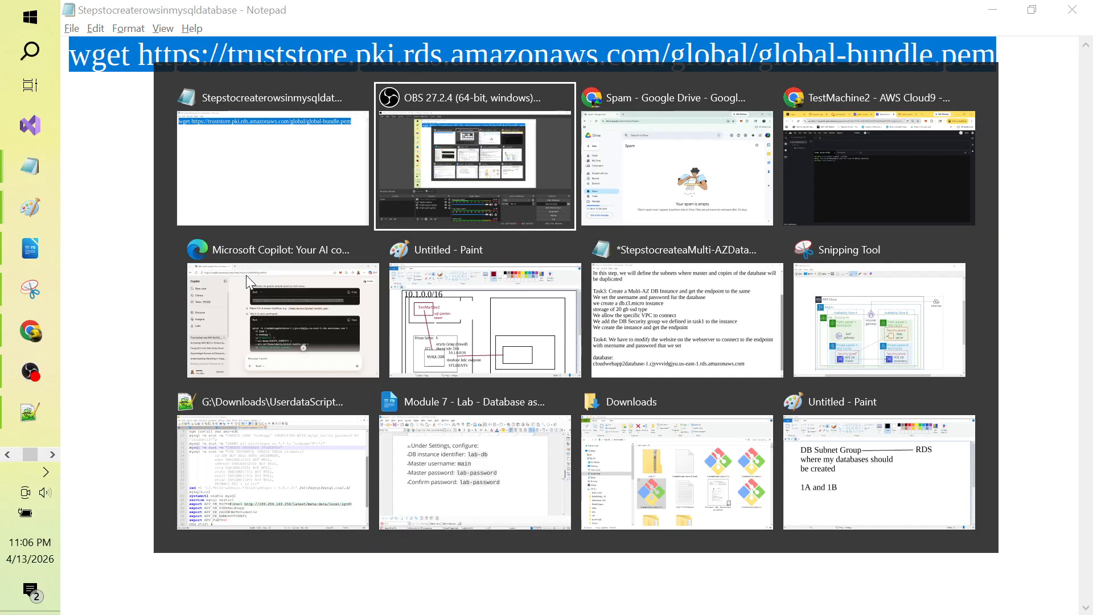
{"action": "key", "text": "alt+Tab"}
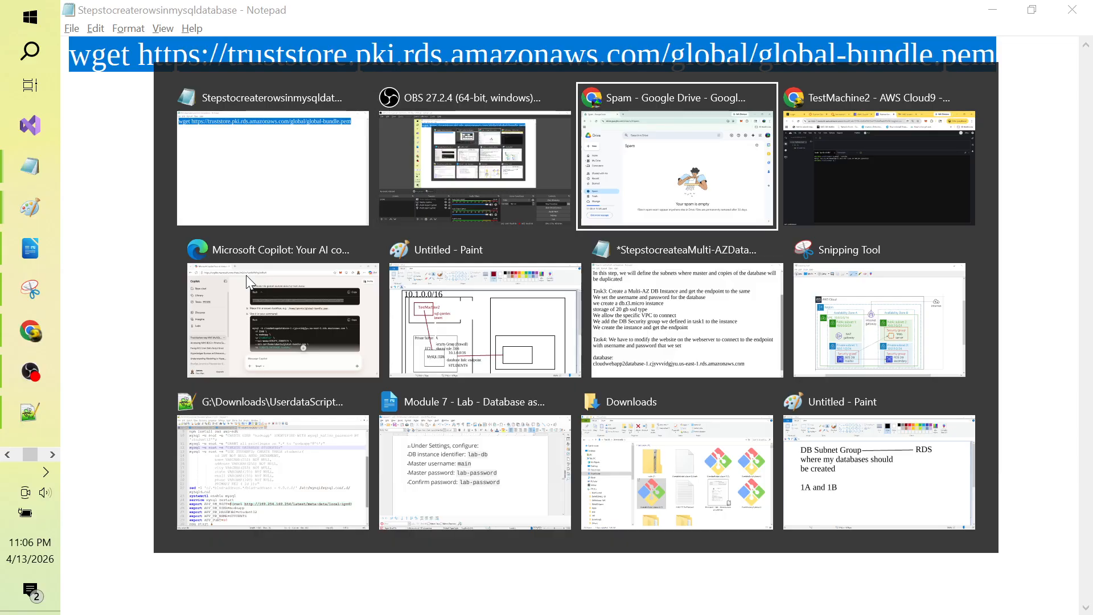
{"action": "key", "text": "alt+Tab"}
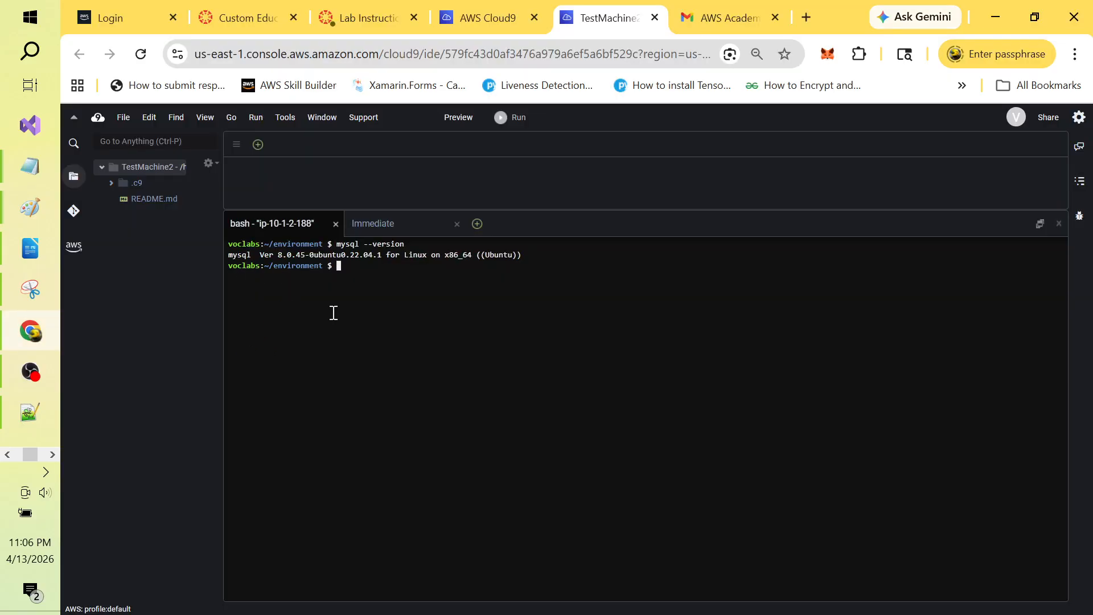
Step: Paste and run the wget command in the Cloud9 terminal, then confirm global-bundle.pem with ls
{"action": "right_click", "coordinate": [358, 274]}
{"action": "left_click", "coordinate": [391, 320]}
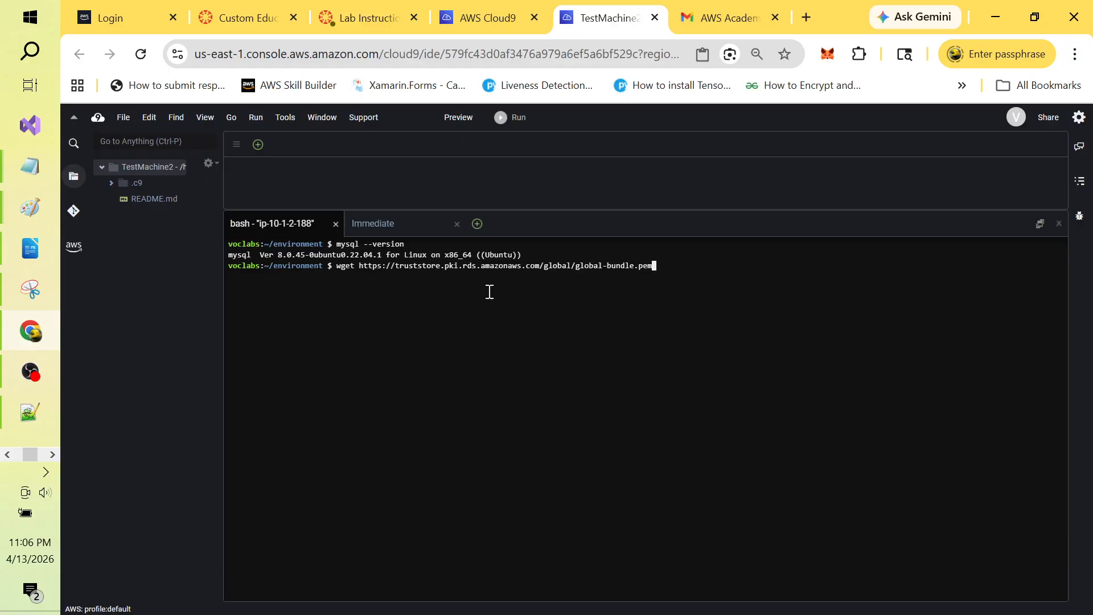
{"action": "key", "text": "Return"}
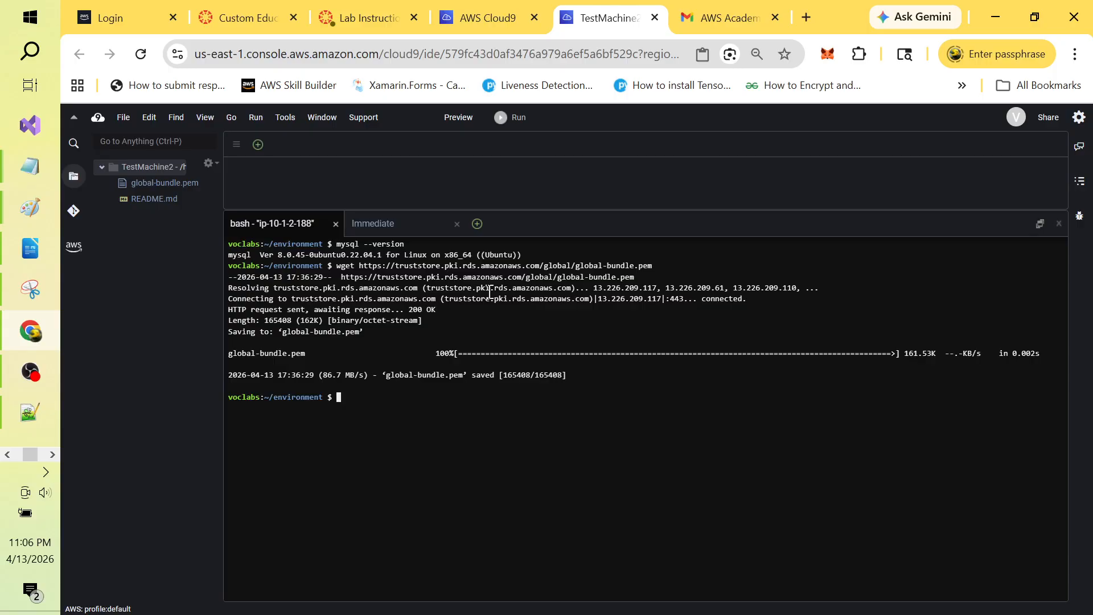
{"action": "type", "text": "ls"}
{"action": "key", "text": "Return"}
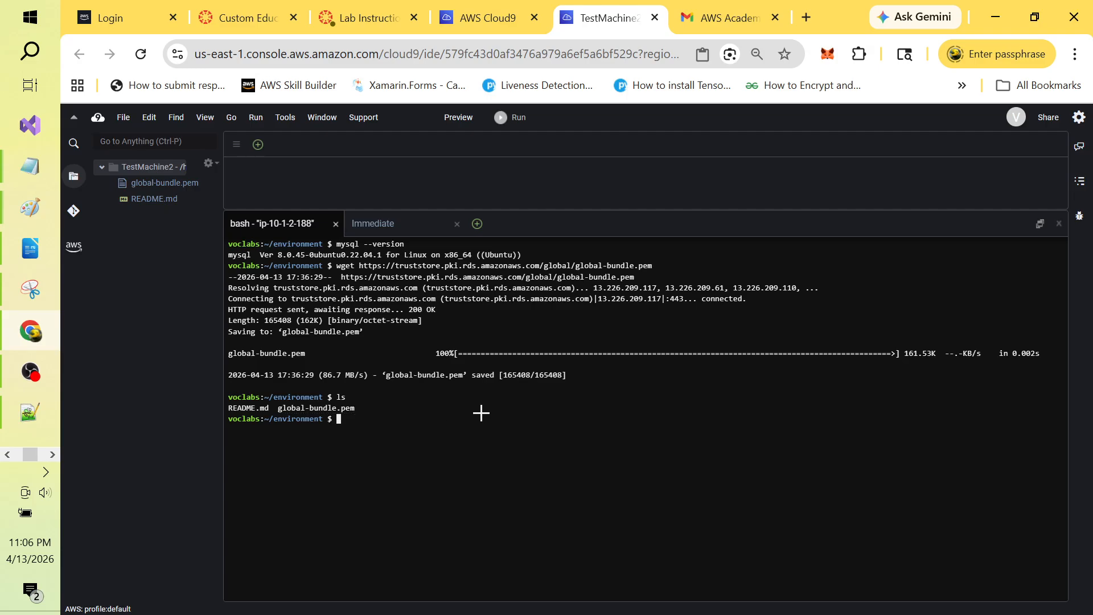
{"action": "key", "text": "alt+Tab"}
Step: Copy Copilot's SSL mysql command block and paste it into Notepad below the wget line
{"action": "key", "text": "alt+Tab"}
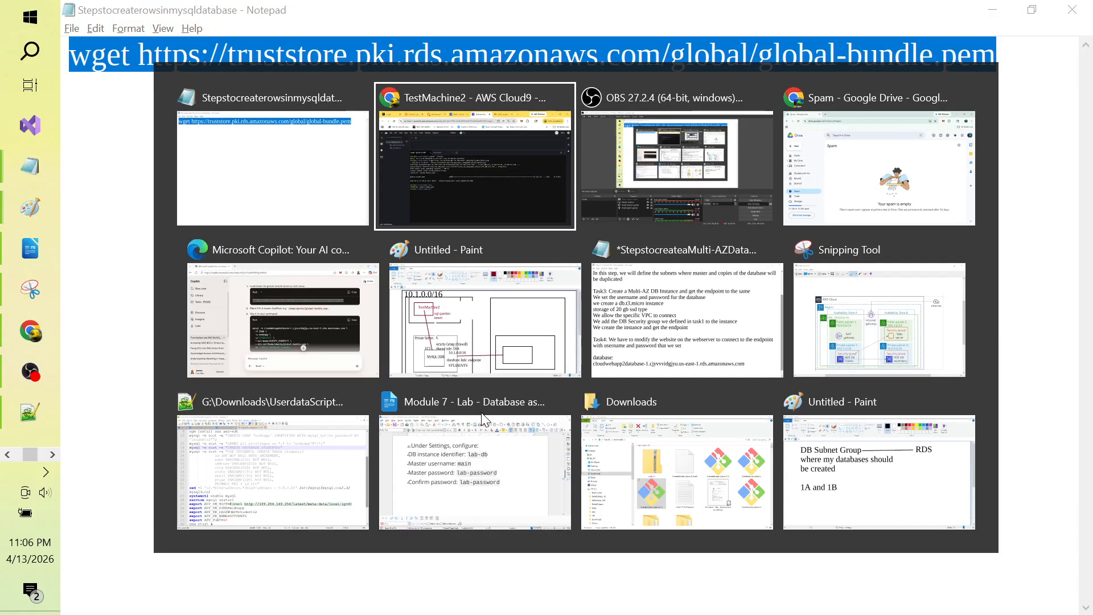
{"action": "key", "text": "alt+Tab"}
{"action": "key", "text": "alt+Tab"}
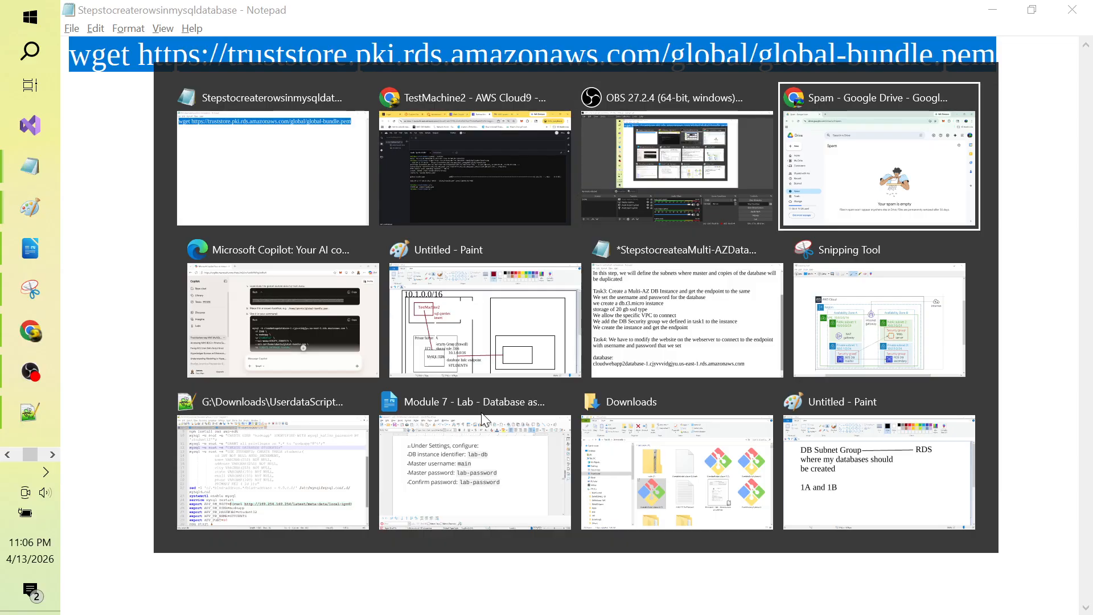
{"action": "key", "text": "alt+Tab"}
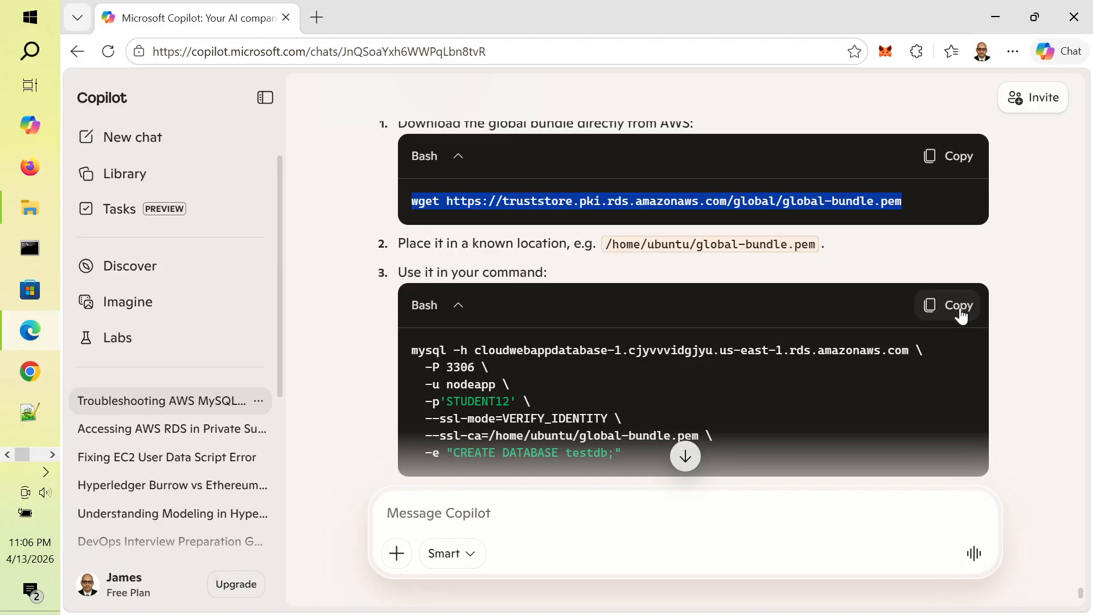
{"action": "left_click", "coordinate": [961, 307]}
{"action": "key", "text": "alt+Tab"}
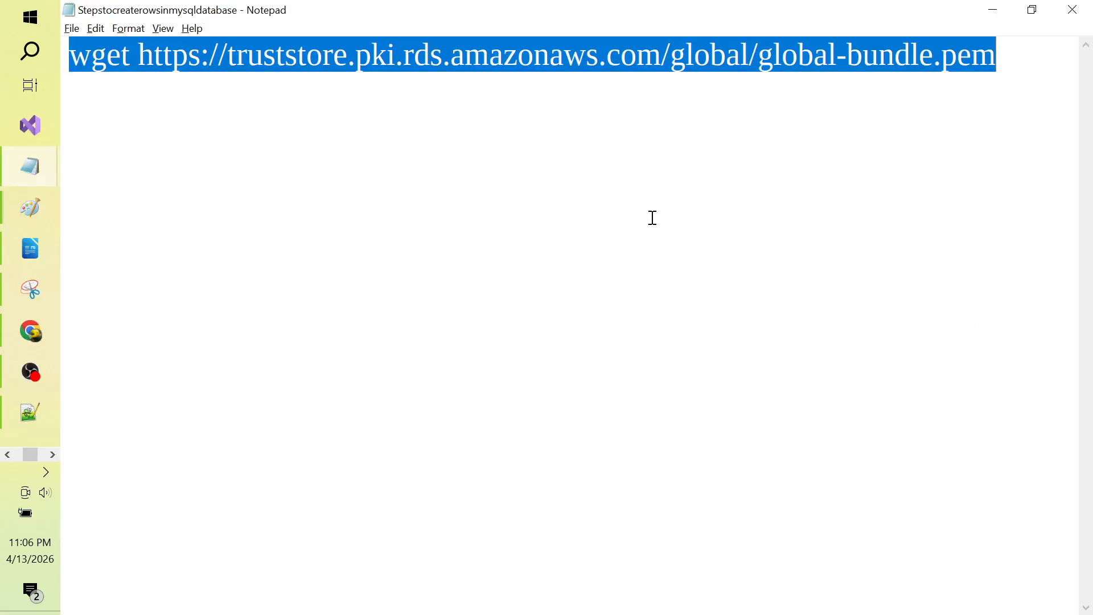
{"action": "left_click", "coordinate": [564, 168]}
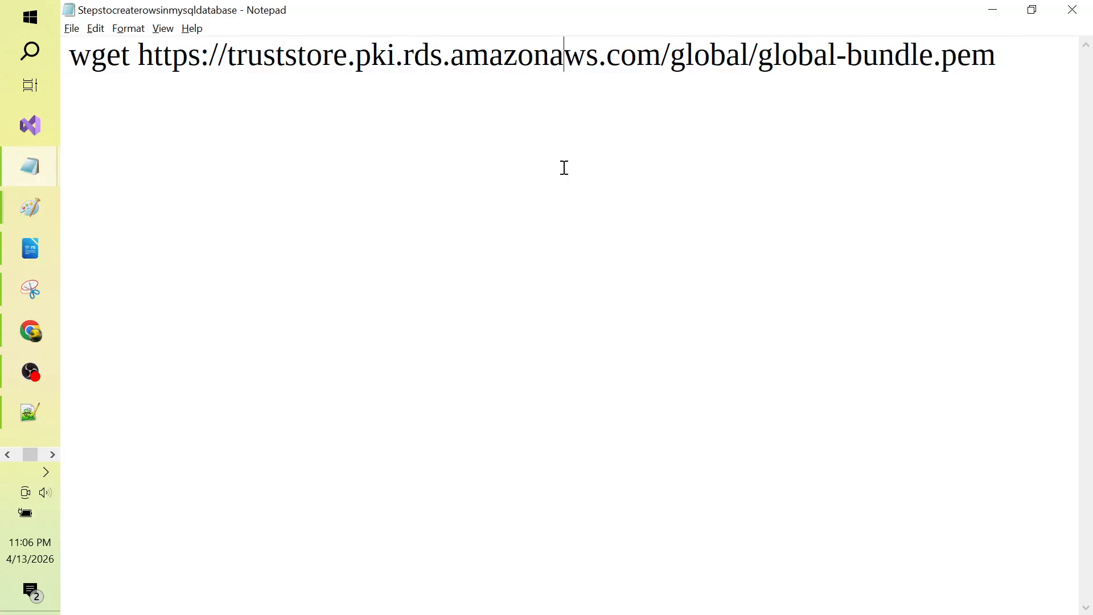
{"action": "left_click", "coordinate": [1000, 53]}
{"action": "key", "text": "Return"}
{"action": "key", "text": "Return"}
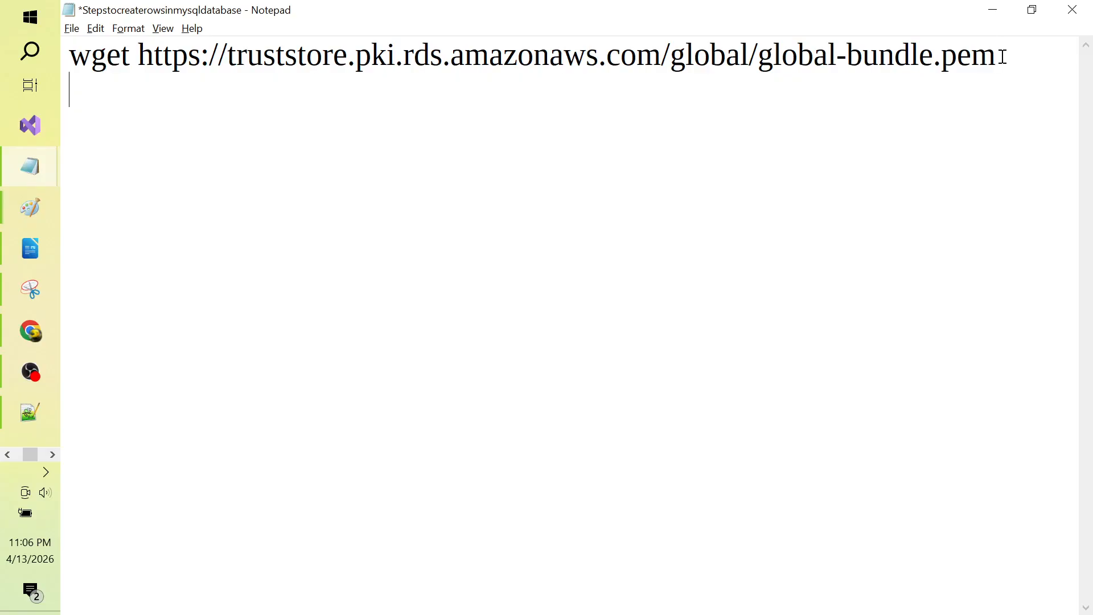
{"action": "key", "text": "ctrl+v"}
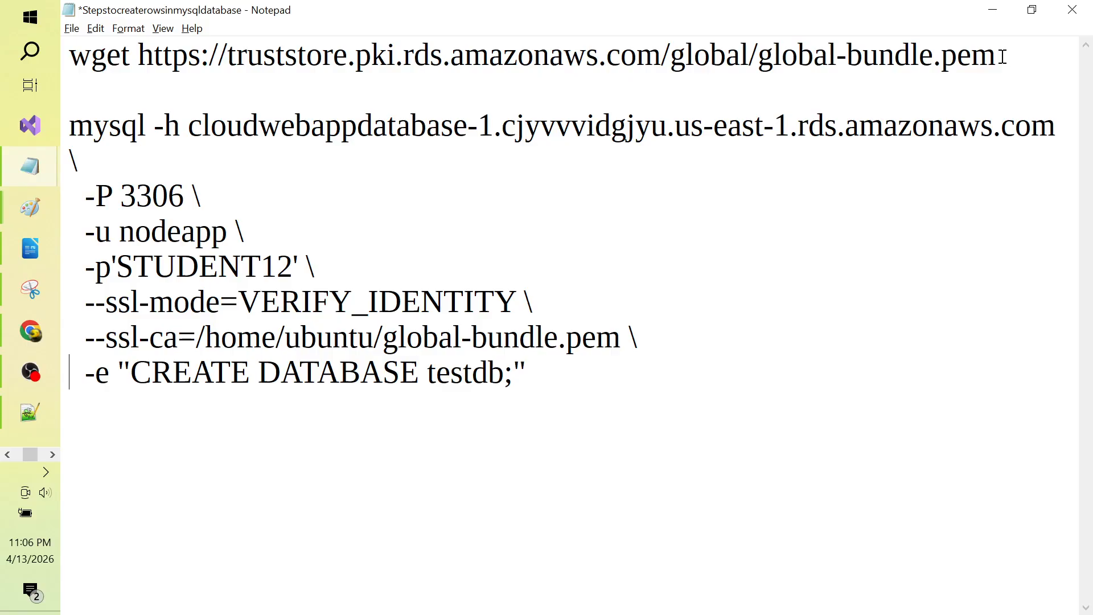
Step: Delete the old database hostname after -h on the mysql line
{"action": "key", "text": "Up"}
{"action": "key", "text": "Up"}
{"action": "key", "text": "Up"}
{"action": "key", "text": "Up"}
{"action": "key", "text": "Up"}
{"action": "key", "text": "Up"}
{"action": "key", "text": "Up"}
{"action": "key", "text": "ctrl+Right"}
{"action": "key", "text": "ctrl+Right"}
{"action": "key", "text": "ctrl+Right"}
{"action": "key", "text": "shift+End"}
{"action": "key", "text": "Delete"}
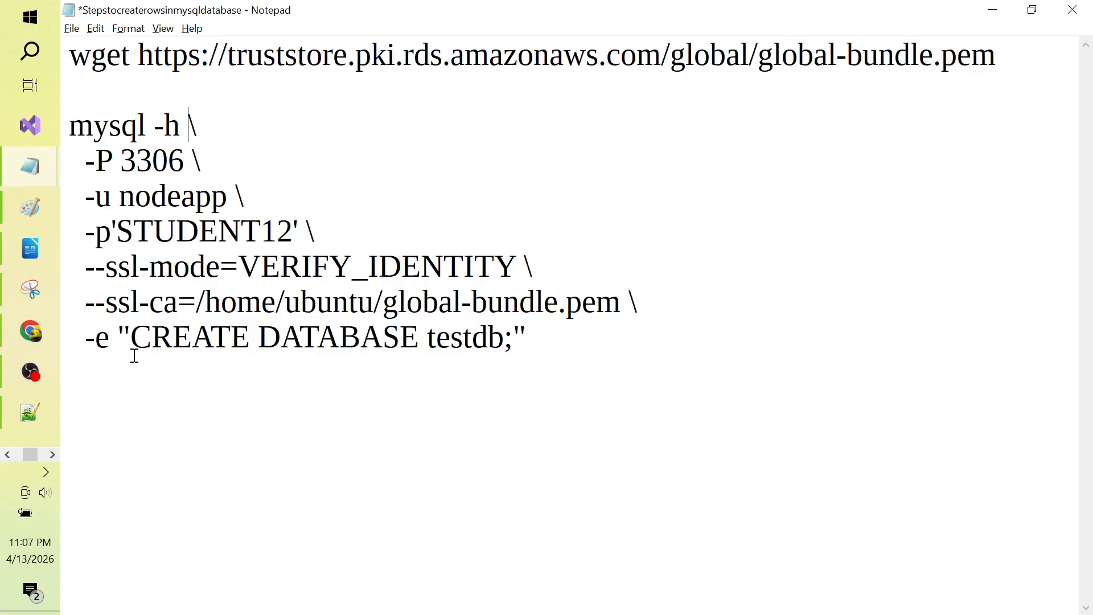
Step: Copy the cloudwebapp2database-1 endpoint from the Multi-AZ notes and paste it after -h
{"action": "key", "text": "alt+Tab"}
{"action": "key", "text": "alt+Tab"}
{"action": "key", "text": "alt+Tab"}
{"action": "key", "text": "alt+Tab"}
{"action": "key", "text": "alt+Tab"}
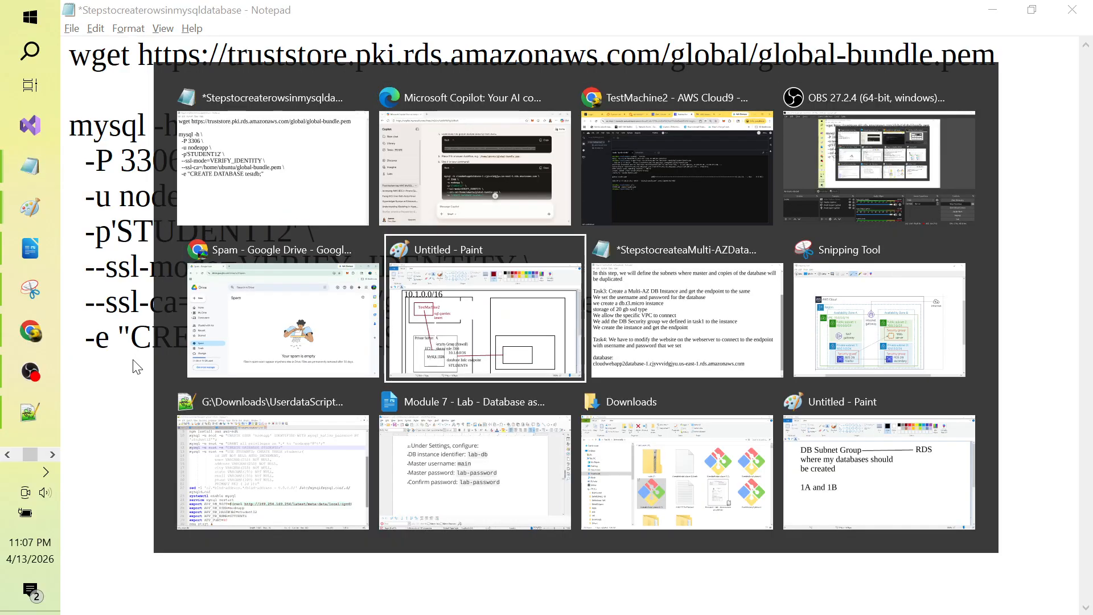
{"action": "key", "text": "alt+Tab"}
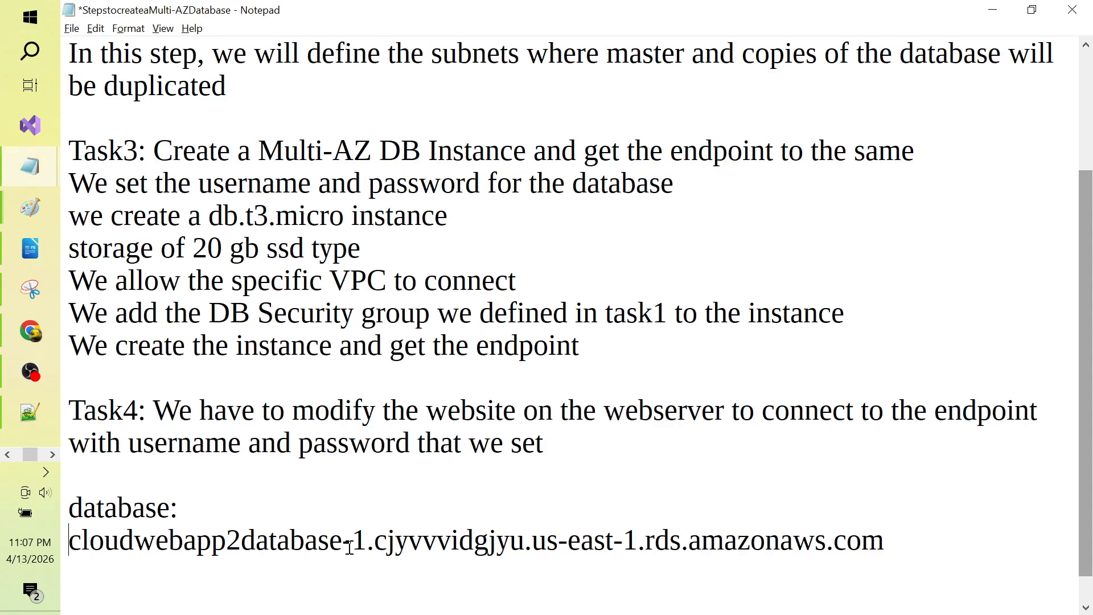
{"action": "left_click", "coordinate": [349, 546]}
{"action": "key", "text": "Home"}
{"action": "key", "text": "shift+End"}
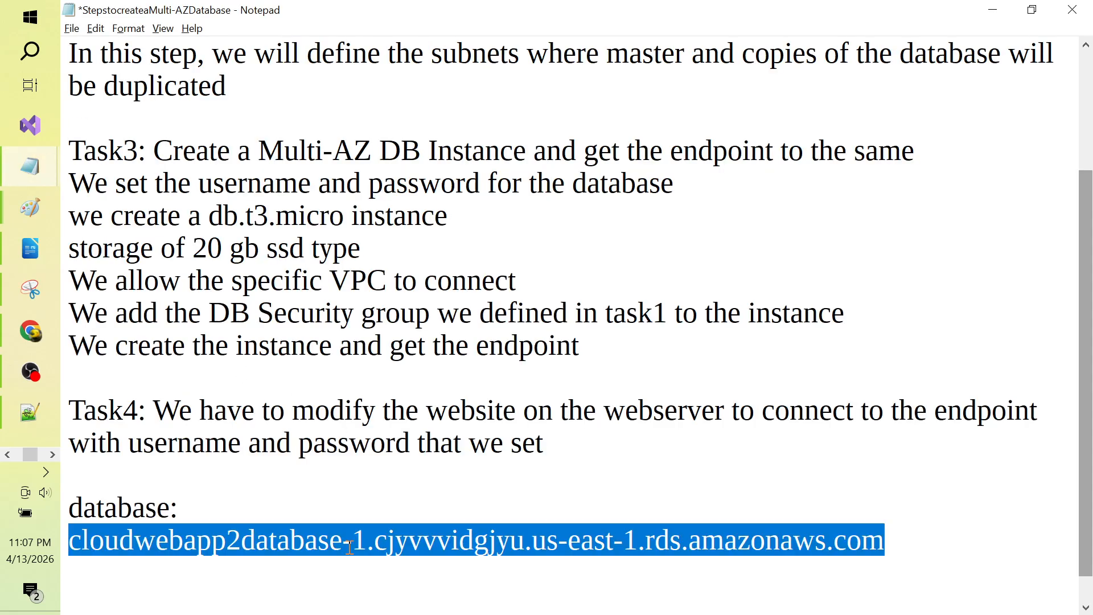
{"action": "key", "text": "alt+Tab"}
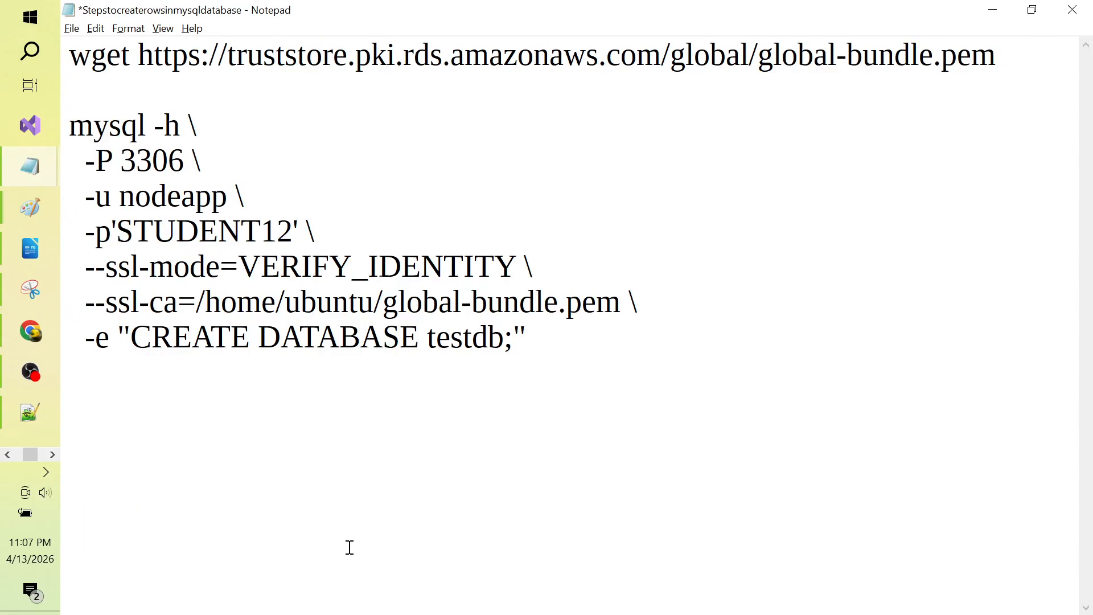
{"action": "key", "text": "ctrl+v"}
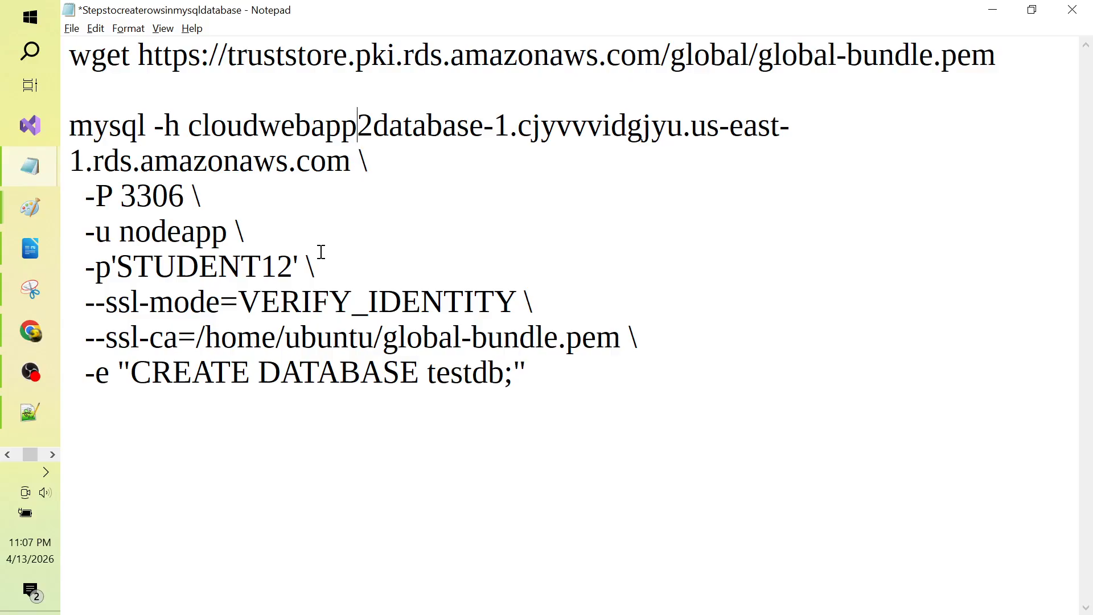
{"action": "key", "text": "alt+Tab"}
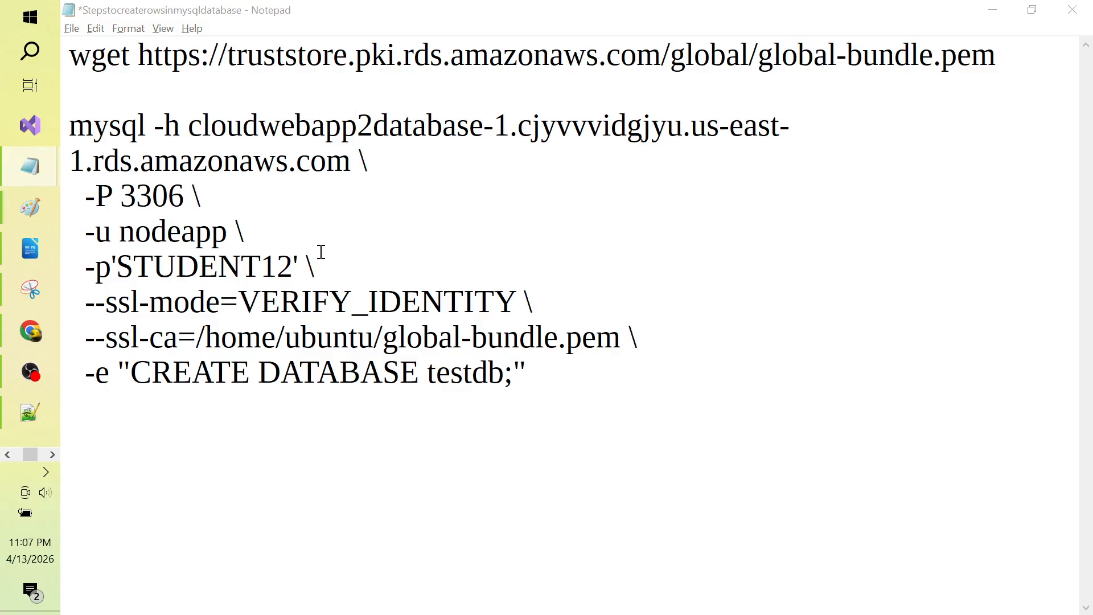
{"action": "key", "text": "alt+Tab"}
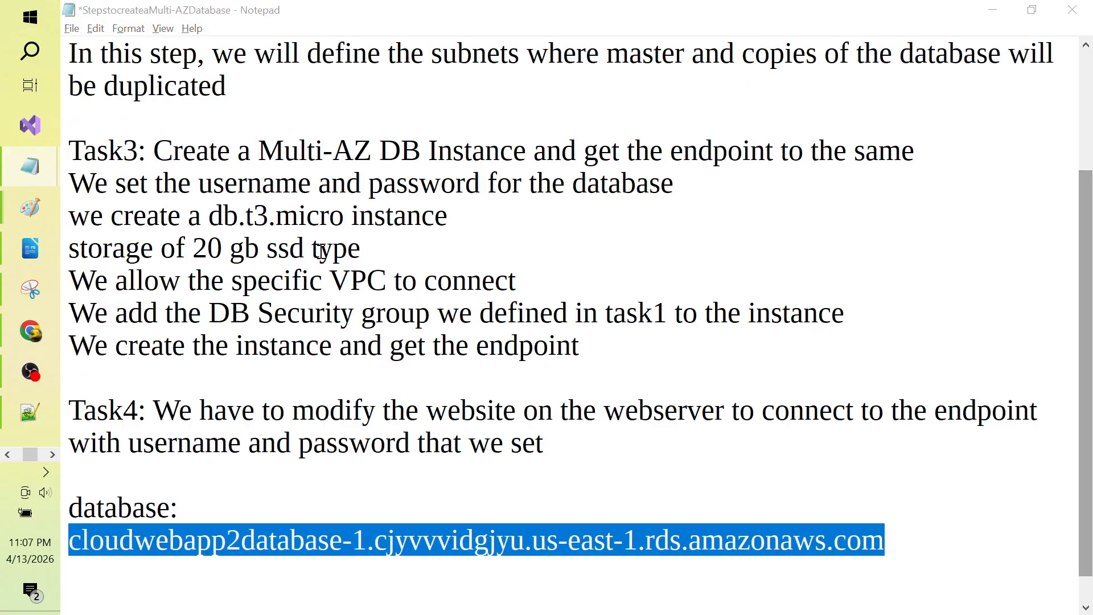
Step: Retype the mysql password in lowercase
{"action": "key", "text": "Down"}
{"action": "key", "text": "Down"}
{"action": "key", "text": "Down"}
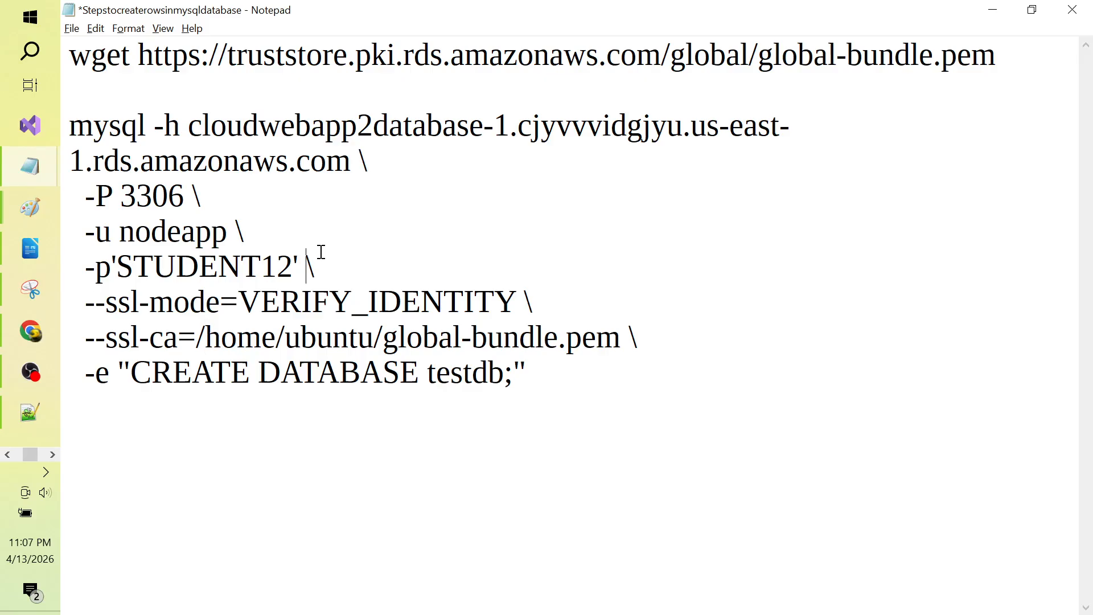
{"action": "key", "text": "Right"}
{"action": "key", "text": "ctrl+shift+Right"}
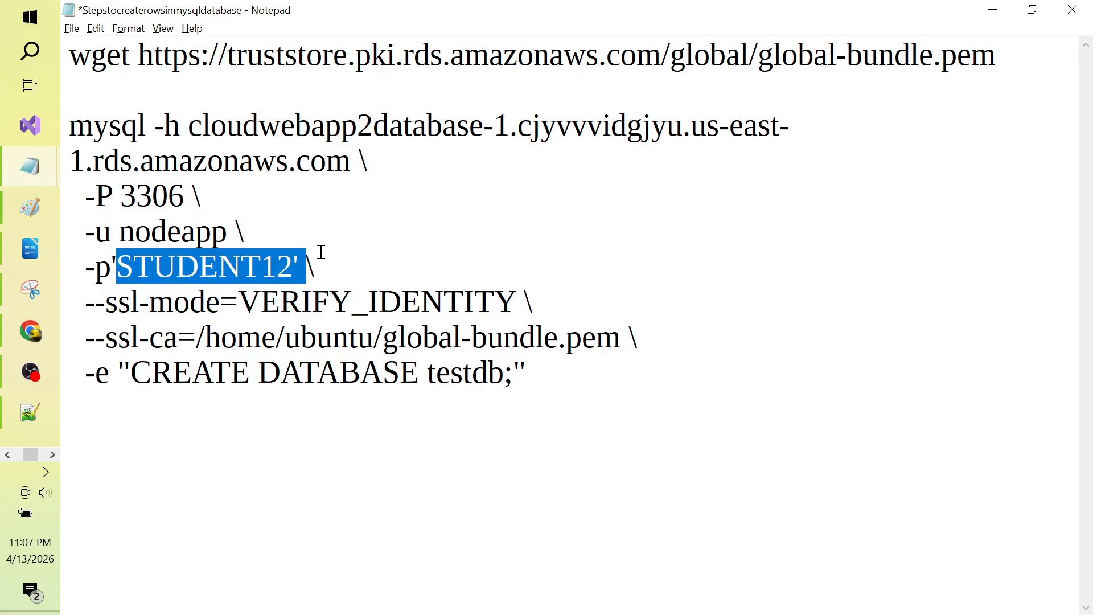
{"action": "key", "text": "shift+Left"}
{"action": "key", "text": "shift+Left"}
{"action": "type", "text": "student12"}
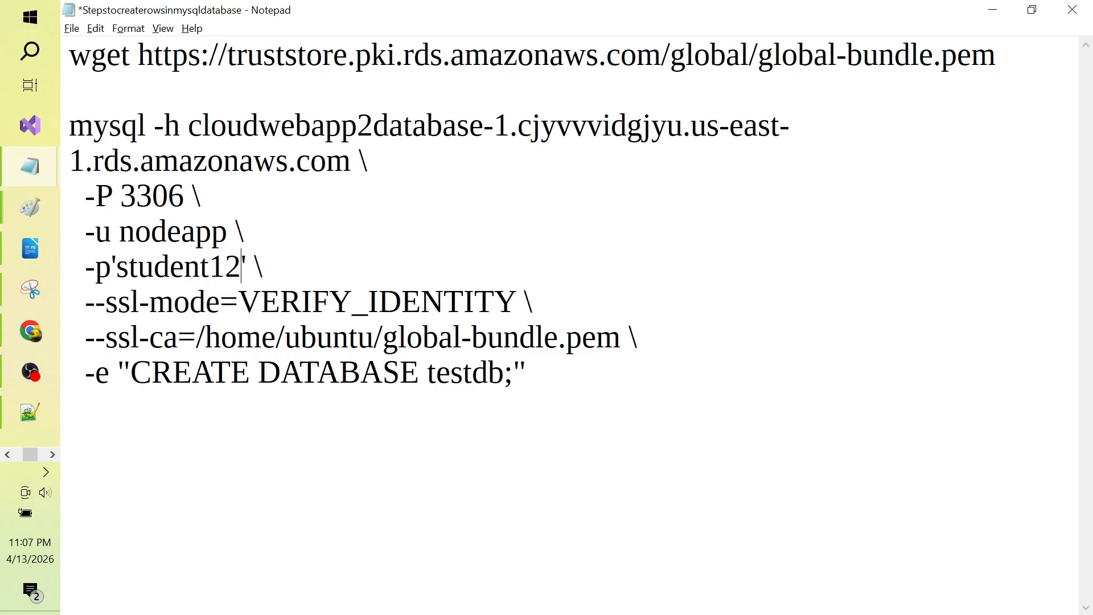
Step: Replace CREATE with USE in the -e SQL statement
{"action": "key", "text": "Down"}
{"action": "key", "text": "Down"}
{"action": "key", "text": "Down"}
{"action": "key", "text": "Down"}
{"action": "key", "text": "Up"}
{"action": "key", "text": "ctrl+Right"}
{"action": "key", "text": "ctrl+Right"}
{"action": "key", "text": "ctrl+Right"}
{"action": "key", "text": "ctrl+Right"}
{"action": "key", "text": "ctrl+Left"}
{"action": "key", "text": "Left"}
{"action": "key", "text": "Right"}
{"action": "key", "text": "shift+ctrl+Left"}
{"action": "key", "text": "shift+Right"}
{"action": "key", "text": "shift+Right"}
{"action": "key", "text": "shift+Left"}
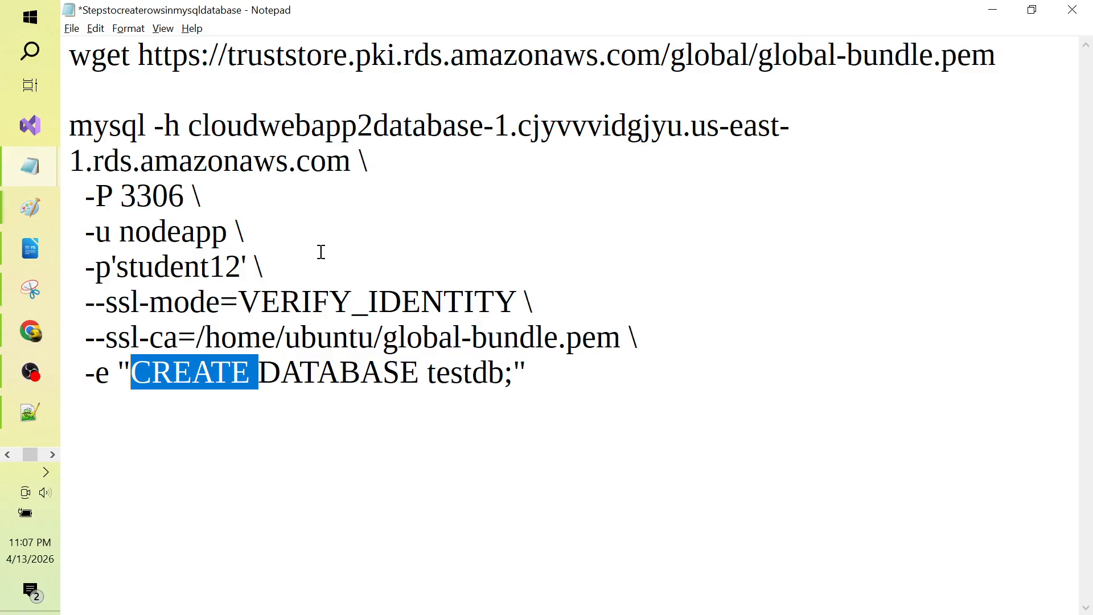
{"action": "type", "text": "USE"}
Step: Replace testdb with STUDENTS; so the statement reads USE DATABASE STUDENTS;
{"action": "key", "text": "End"}
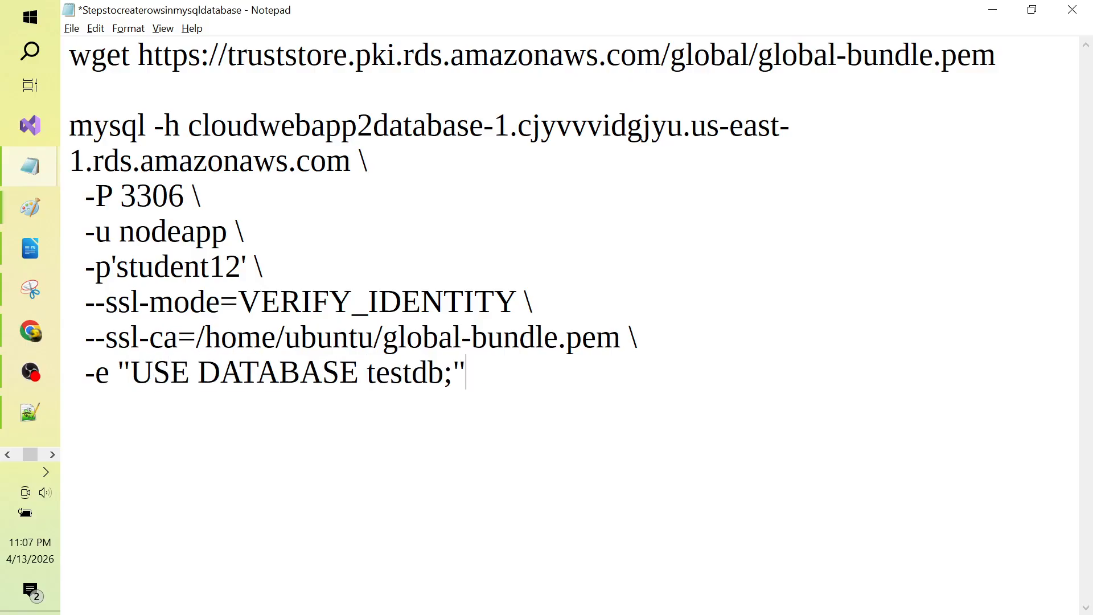
{"action": "key", "text": "ctrl+Left"}
{"action": "key", "text": "shift+End"}
{"action": "key", "text": "shift+Left"}
{"action": "key", "text": "shift+Left"}
{"action": "type", "text": "S"}
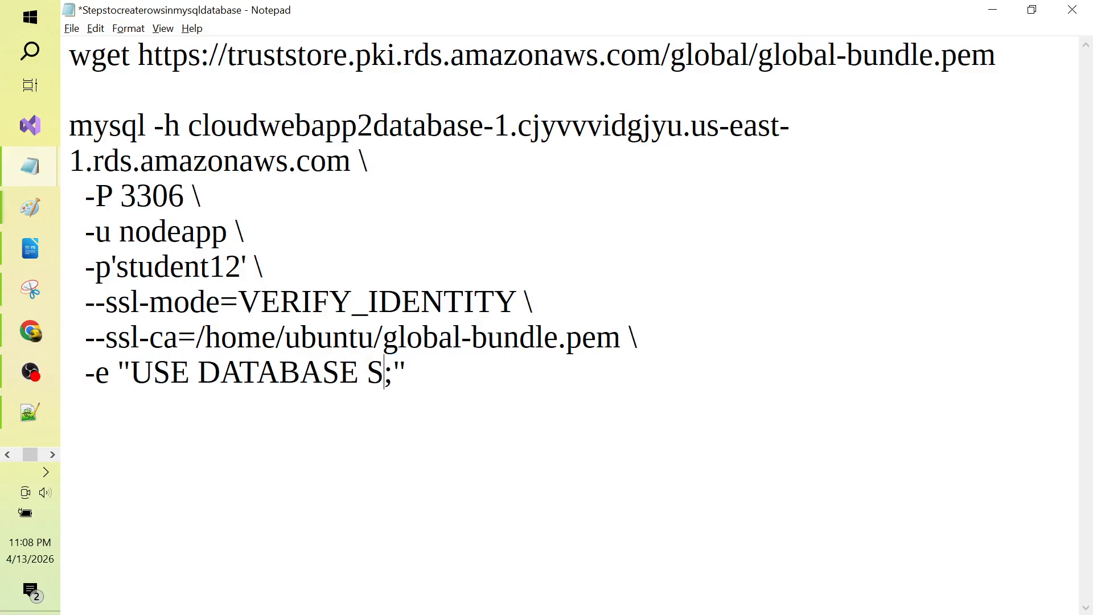
{"action": "type", "text": "TUDENTS;"}
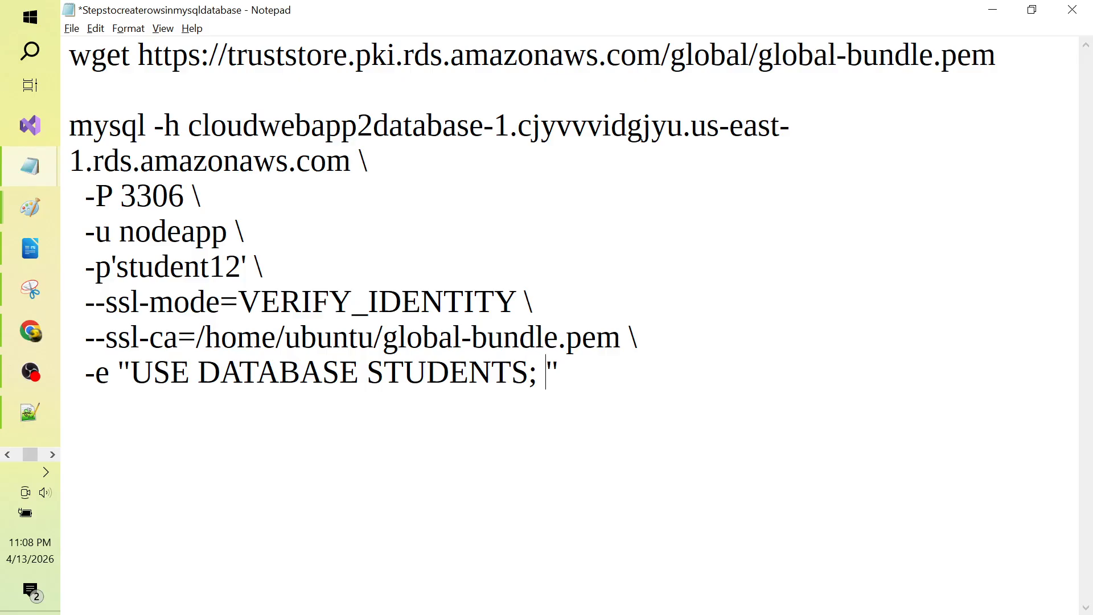
{"action": "key", "text": "alt+Tab"}
{"action": "key", "text": "alt+Tab"}
{"action": "key", "text": "alt+Tab"}
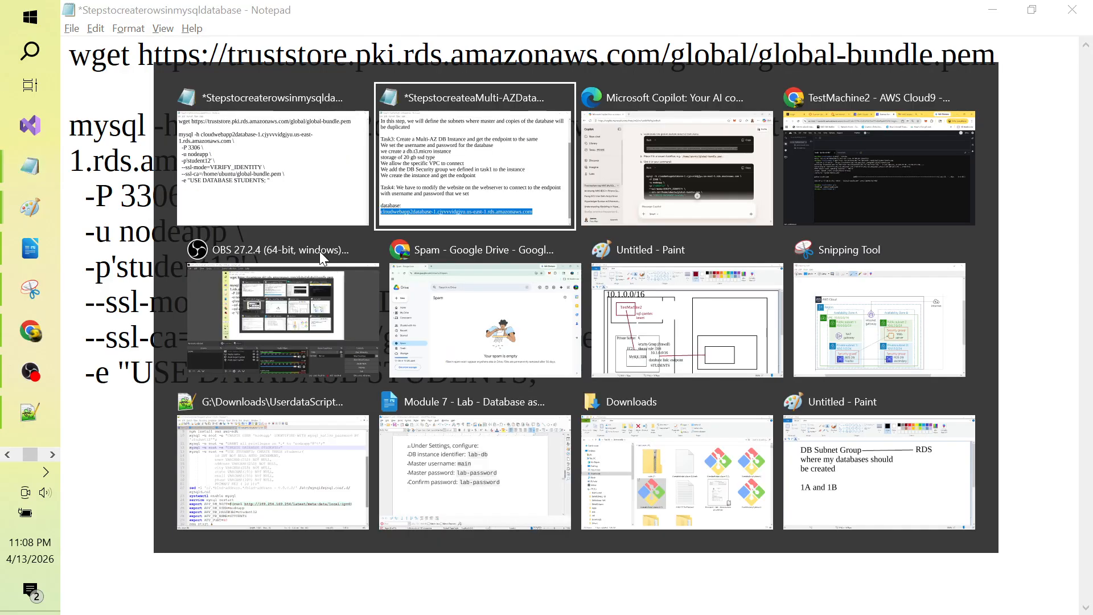
{"action": "key", "text": "alt+Tab"}
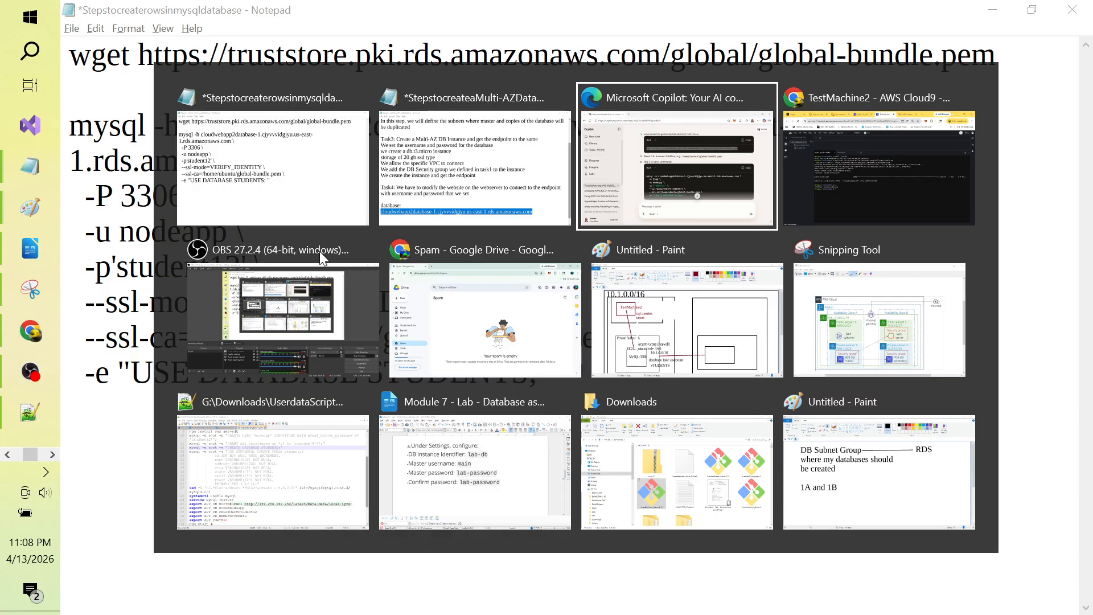
Step: Cycle through open windows to reach the UserdataScript file in Notepad++
{"action": "key", "text": "alt+Tab"}
{"action": "key", "text": "alt+Tab"}
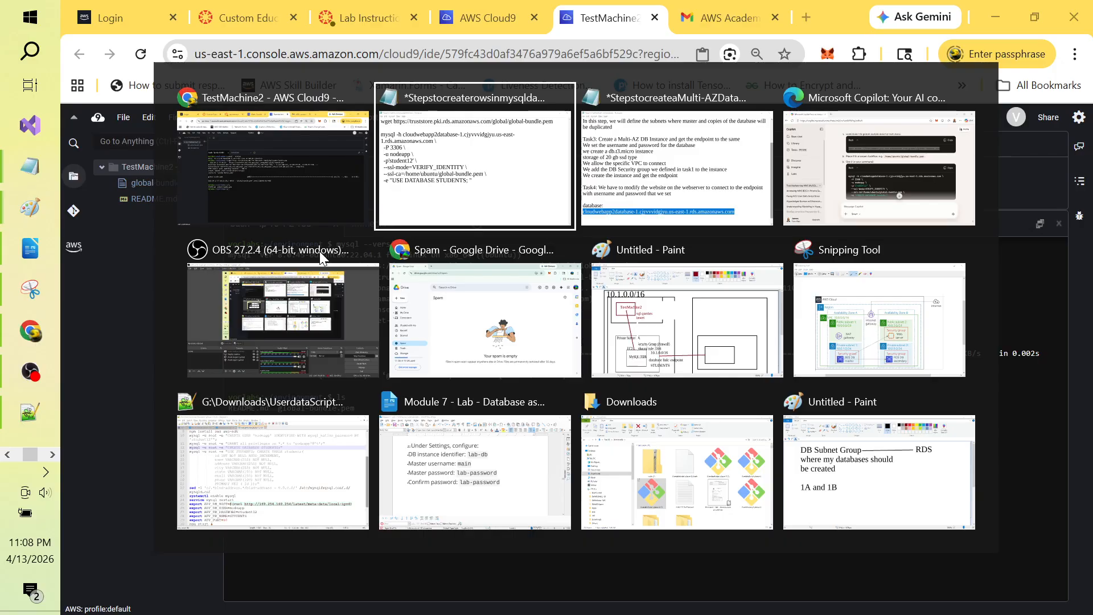
{"action": "key", "text": "alt+Tab"}
{"action": "key", "text": "alt+Tab"}
{"action": "key", "text": "alt+Tab"}
{"action": "key", "text": "alt+Tab"}
{"action": "key", "text": "alt+Tab"}
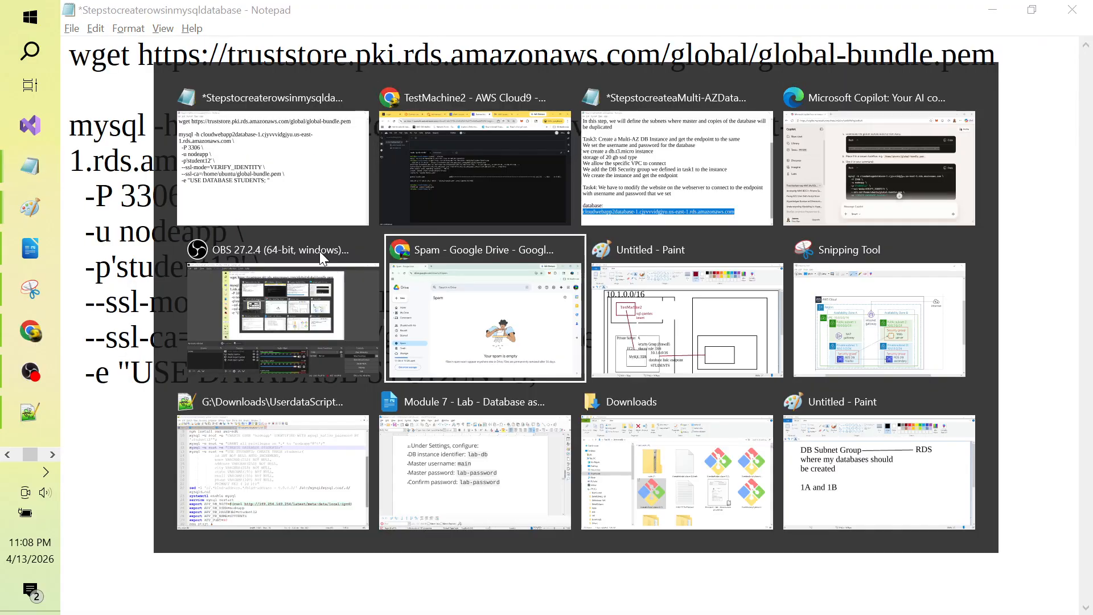
{"action": "key", "text": "alt+Tab"}
{"action": "key", "text": "alt+Tab"}
{"action": "key", "text": "alt+Tab"}
{"action": "key", "text": "alt+Tab"}
{"action": "key", "text": "alt+Tab"}
{"action": "key", "text": "alt+Tab"}
{"action": "key", "text": "alt+Tab"}
{"action": "key", "text": "alt+Tab"}
{"action": "key", "text": "alt+Tab"}
{"action": "key", "text": "alt+Tab"}
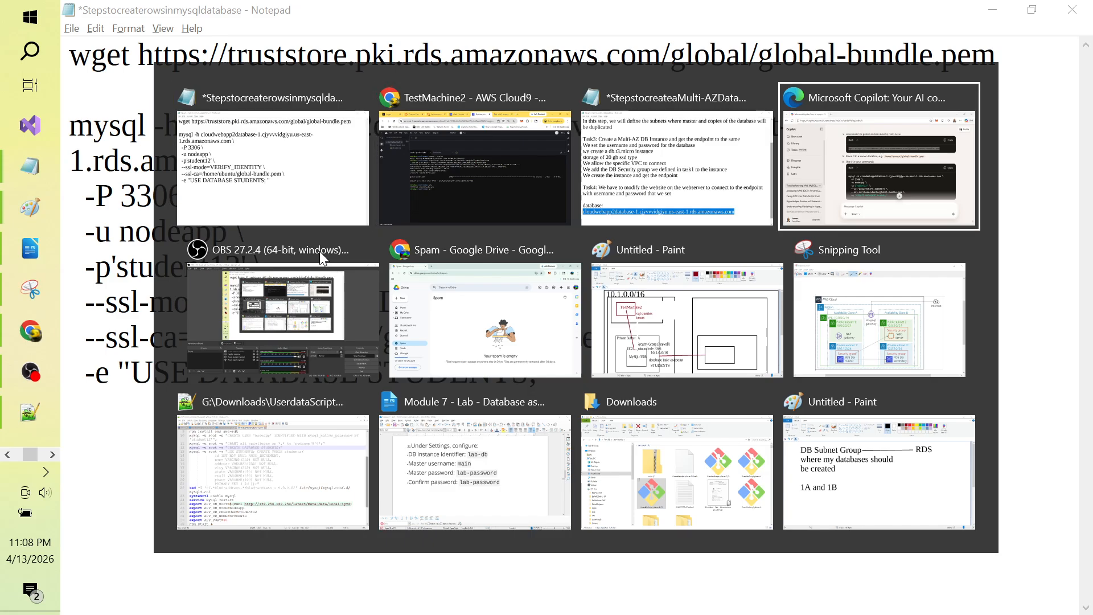
{"action": "left_click", "coordinate": [319, 251]}
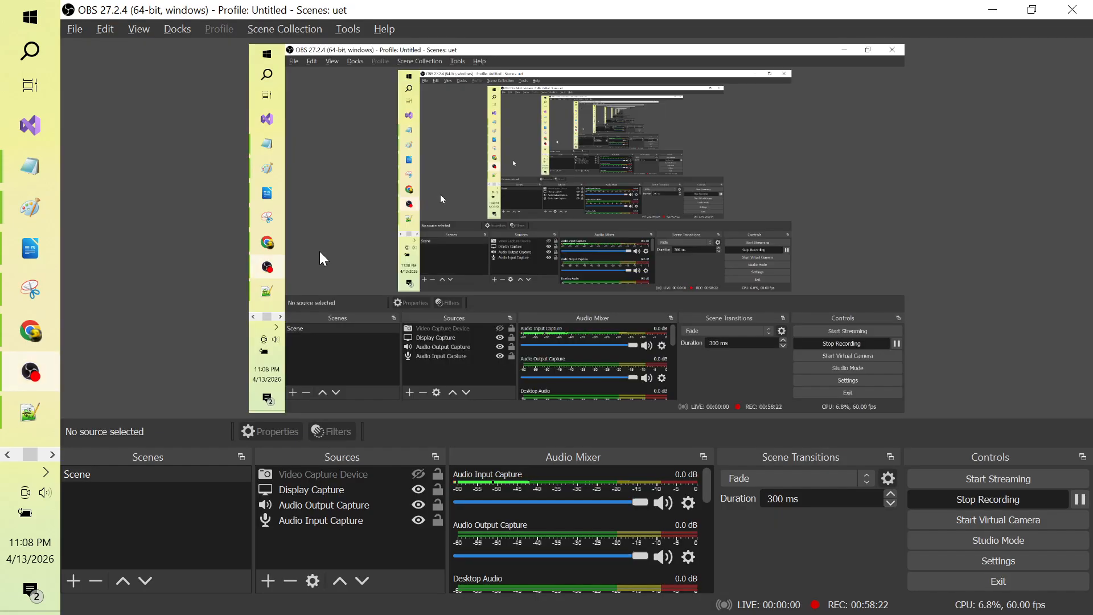
{"action": "key", "text": "alt+Tab"}
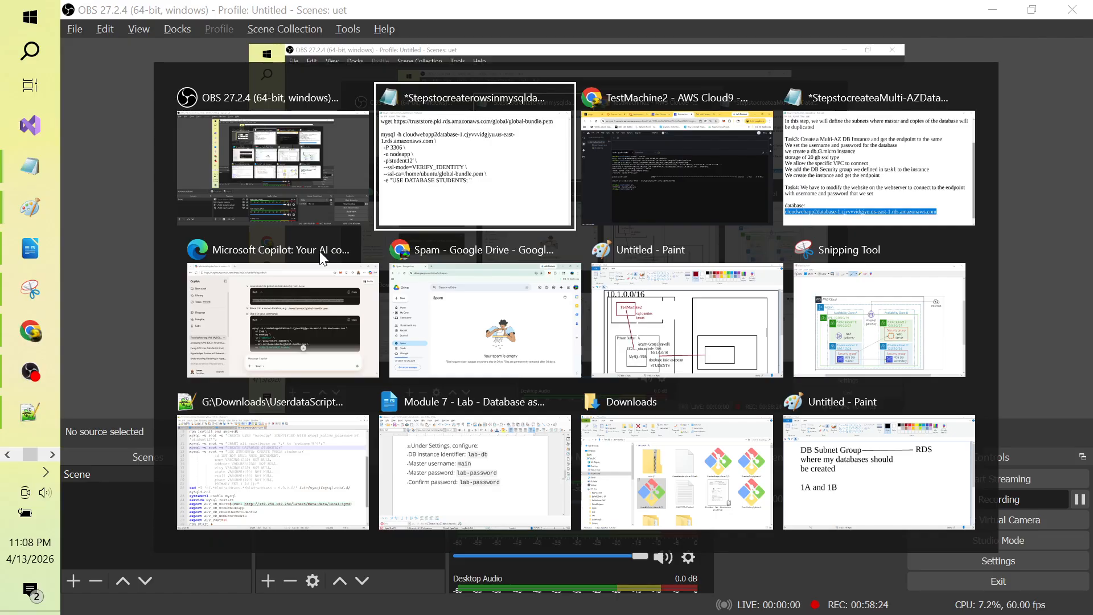
{"action": "key", "text": "alt+Tab"}
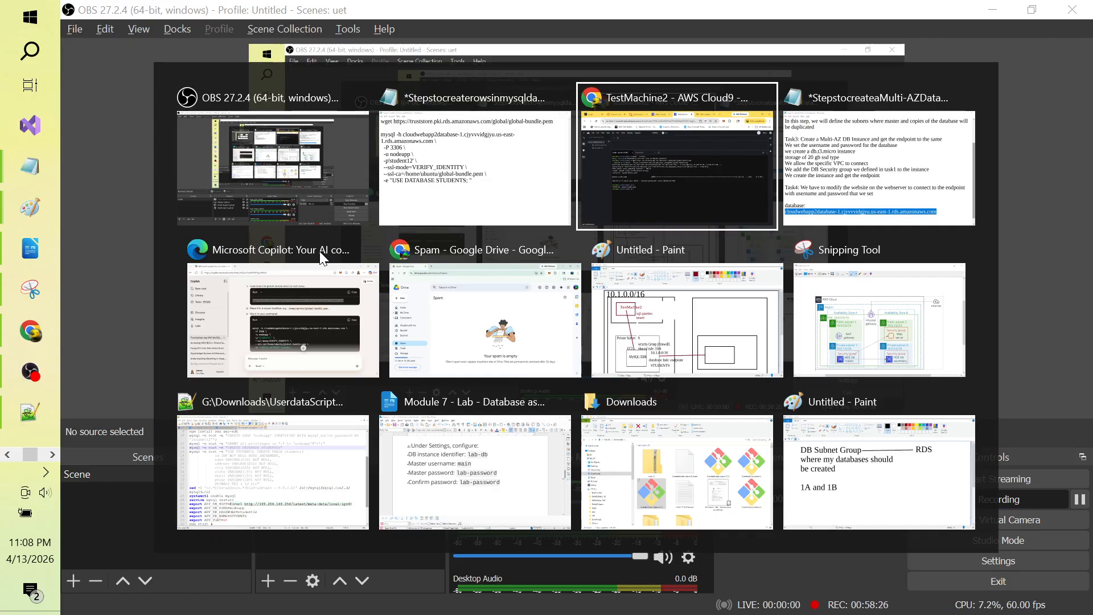
{"action": "key", "text": "alt+Tab"}
{"action": "key", "text": "alt+Tab"}
{"action": "key", "text": "alt+Tab"}
{"action": "key", "text": "alt+Tab"}
{"action": "key", "text": "alt+Tab"}
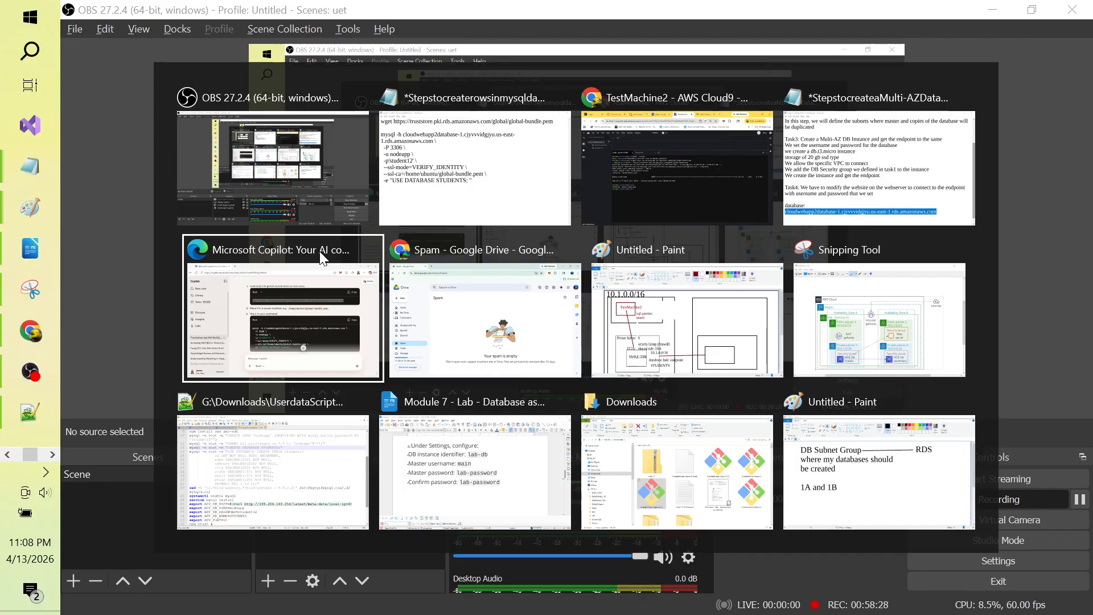
{"action": "key", "text": "alt+Tab"}
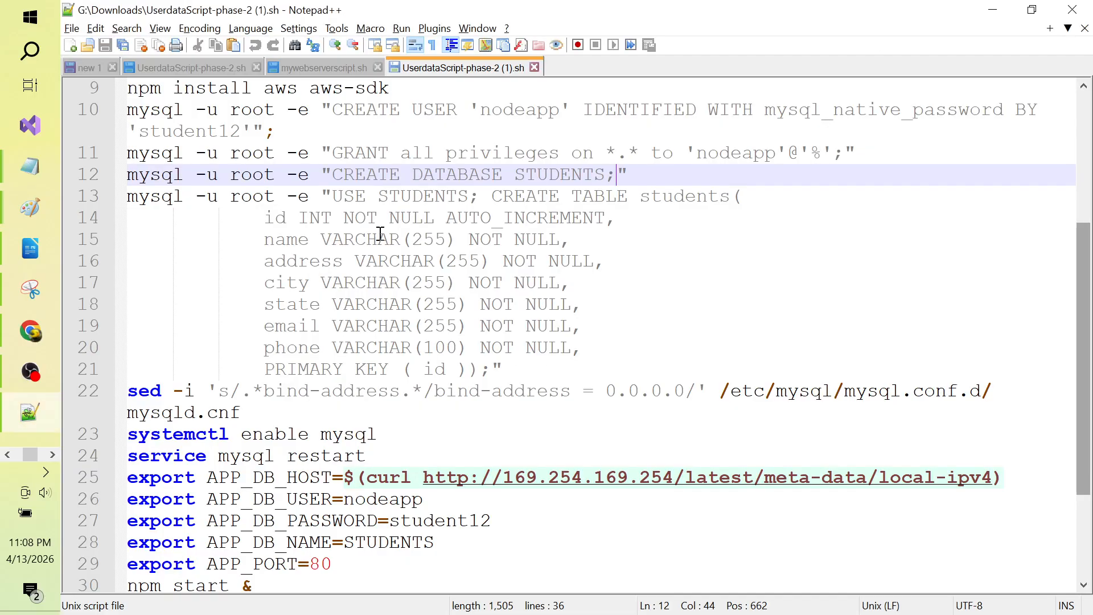
{"action": "left_click", "coordinate": [410, 253]}
Step: Select and copy the CREATE TABLE students block on lines 13–21, semicolon through closing );
{"action": "left_click", "coordinate": [461, 178]}
{"action": "left_click", "coordinate": [492, 195]}
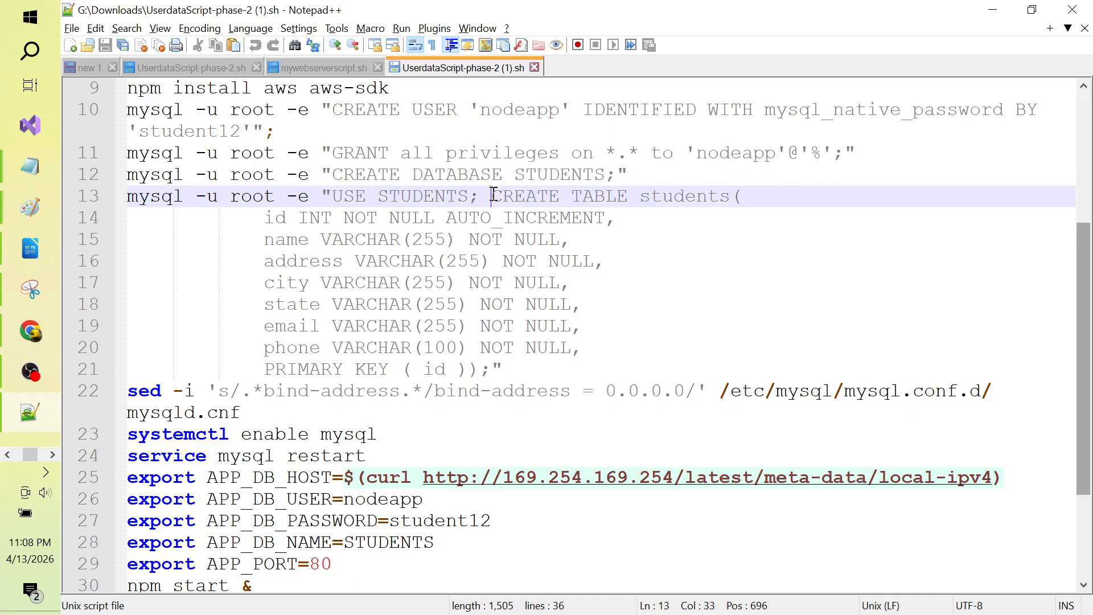
{"action": "key", "text": "Left"}
{"action": "key", "text": "Left"}
{"action": "key", "text": "shift+Down"}
{"action": "key", "text": "shift+Down"}
{"action": "key", "text": "shift+Down"}
{"action": "key", "text": "shift+Down"}
{"action": "key", "text": "shift+Down"}
{"action": "key", "text": "shift+Down"}
{"action": "key", "text": "shift+Down"}
{"action": "key", "text": "shift+Down"}
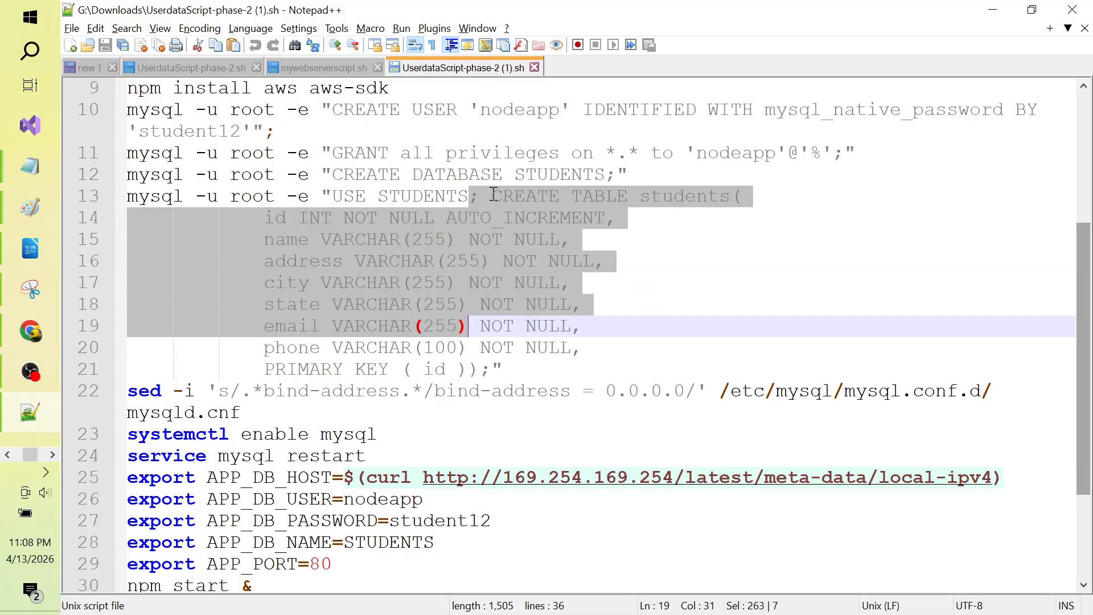
{"action": "key", "text": "shift+Right"}
{"action": "key", "text": "shift+Right"}
{"action": "key", "text": "ctrl+c"}
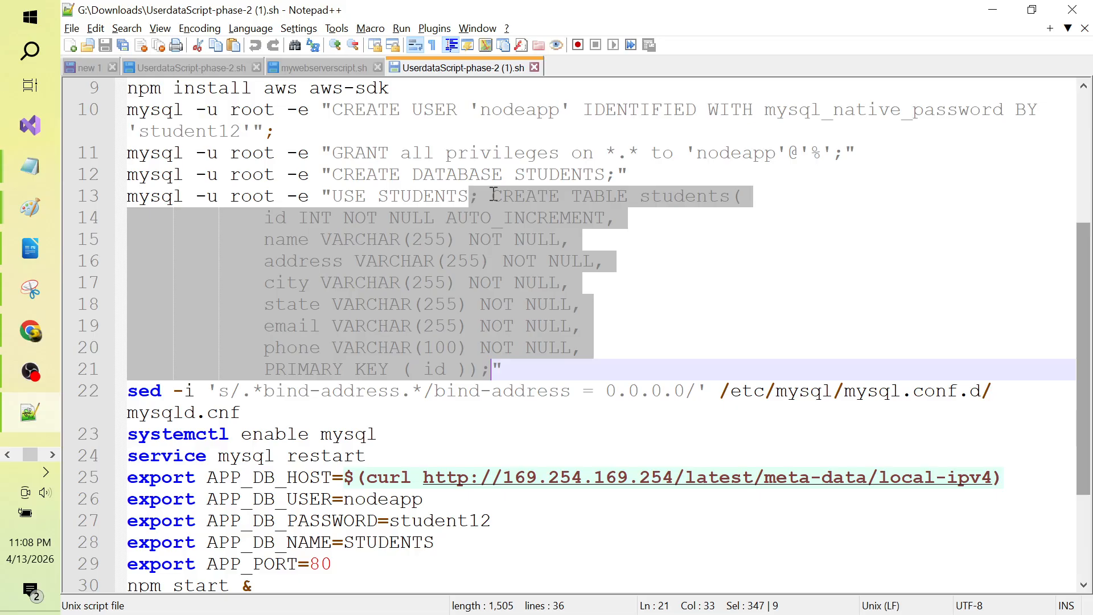
{"action": "key", "text": "alt+Tab"}
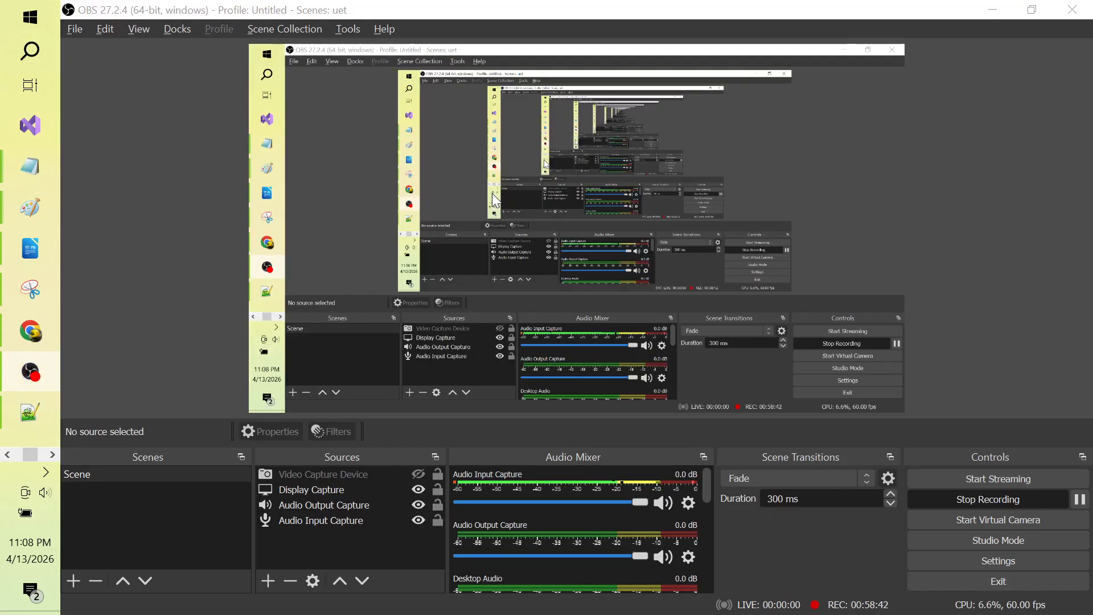
Step: Paste the CREATE TABLE students statement after STUDENTS; and delete the duplicate semicolon
{"action": "key", "text": "alt+Tab"}
{"action": "key", "text": "Tab"}
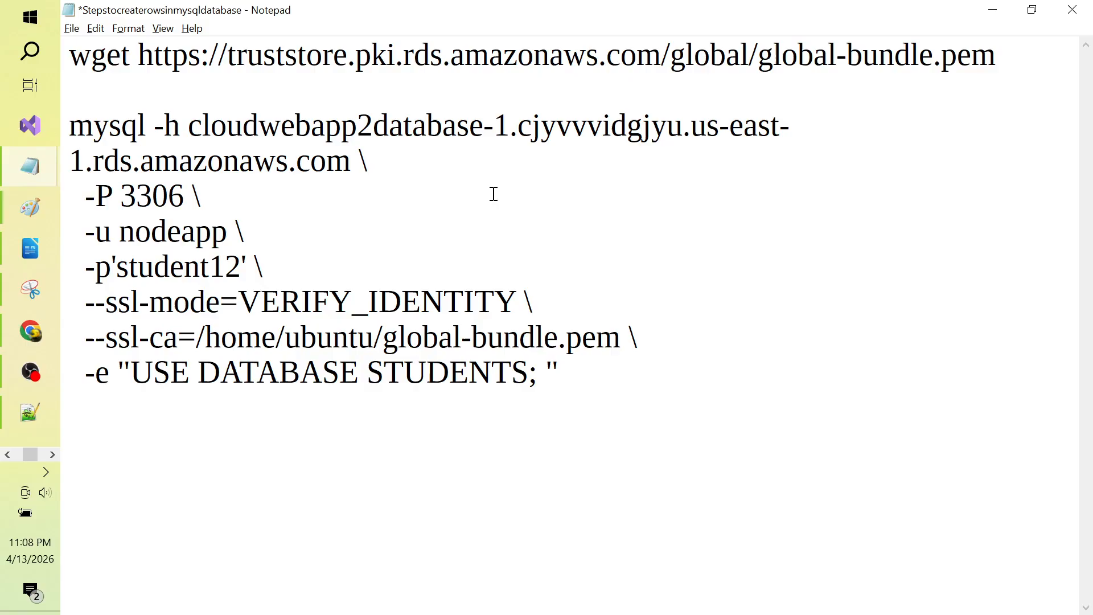
{"action": "key", "text": "ctrl+v"}
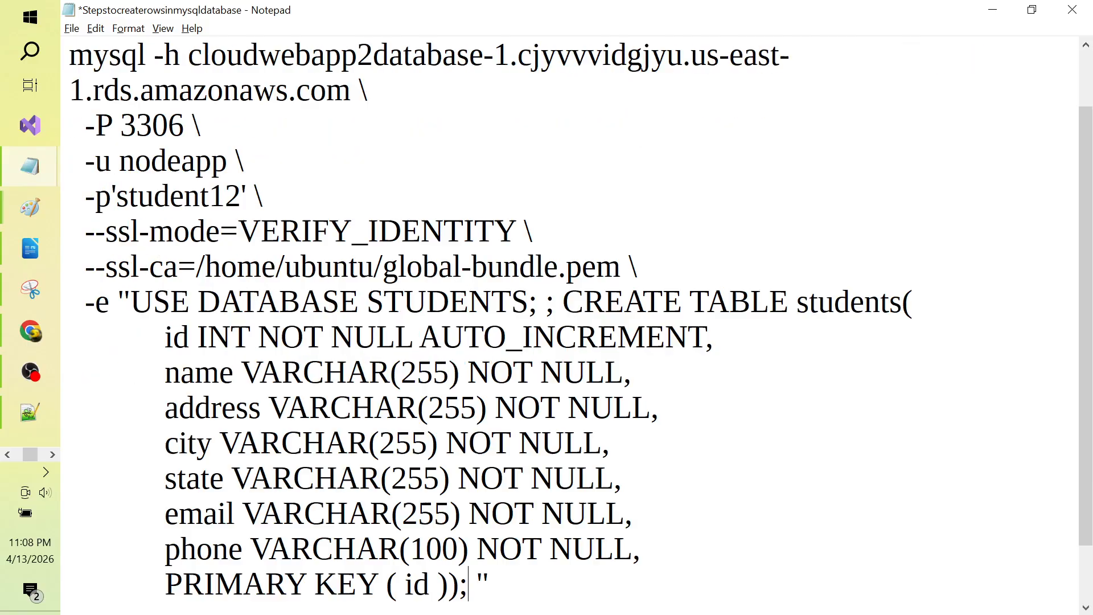
{"action": "key", "text": "Down"}
{"action": "key", "text": "Down"}
{"action": "key", "text": "Up"}
{"action": "key", "text": "Up"}
{"action": "key", "text": "Up"}
{"action": "key", "text": "Up"}
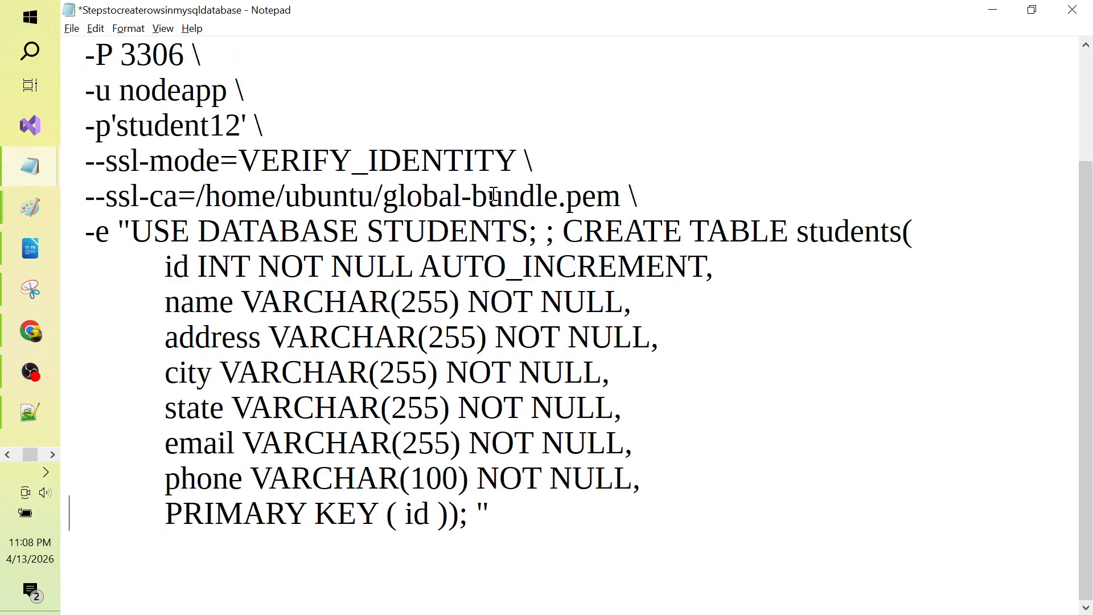
{"action": "key", "text": "Up"}
{"action": "key", "text": "Up"}
{"action": "key", "text": "Up"}
{"action": "left_click", "coordinate": [581, 231]}
{"action": "key", "text": "Left"}
{"action": "key", "text": "BackSpace"}
{"action": "key", "text": "BackSpace"}
Step: Check the STUDENTS and students names, then select and copy the whole mysql command
{"action": "double_click", "coordinate": [473, 230]}
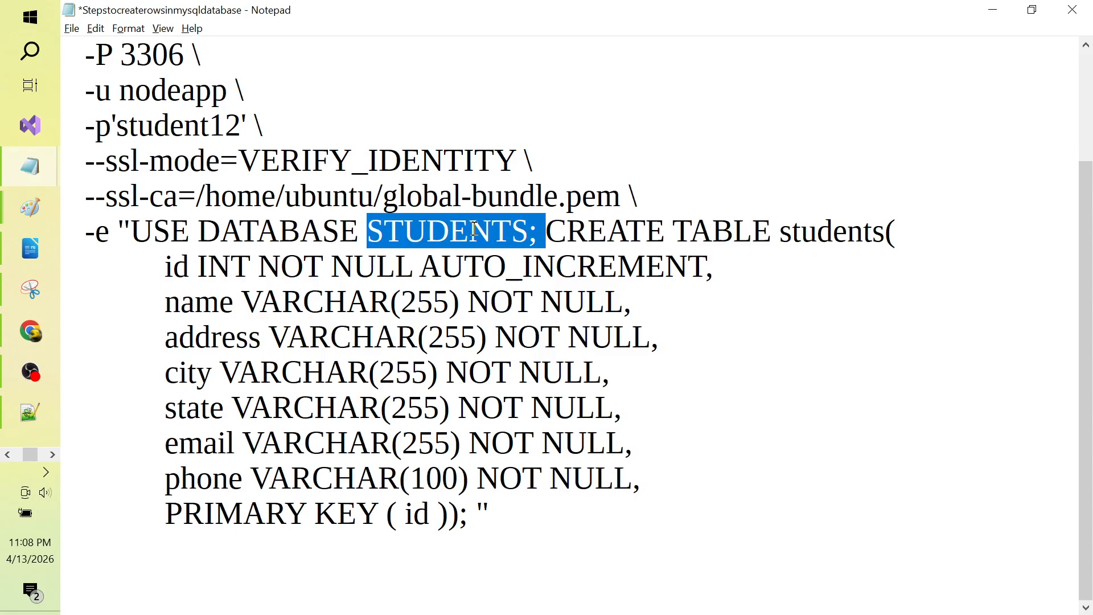
{"action": "double_click", "coordinate": [862, 240]}
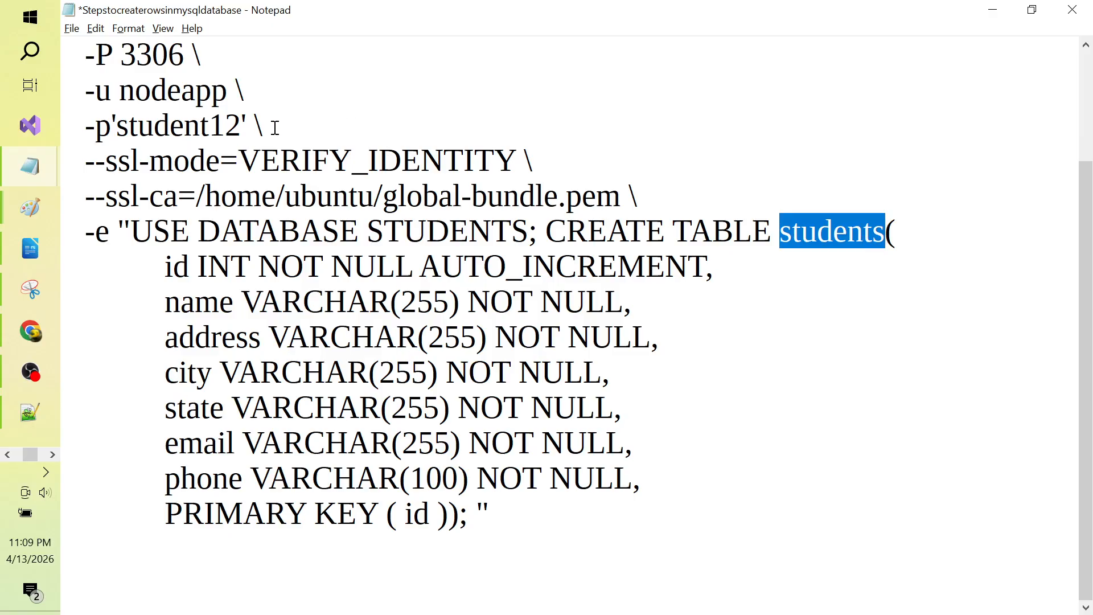
{"action": "left_click", "coordinate": [325, 115]}
{"action": "key", "text": "Down"}
{"action": "key", "text": "Down"}
{"action": "key", "text": "Down"}
{"action": "key", "text": "Down"}
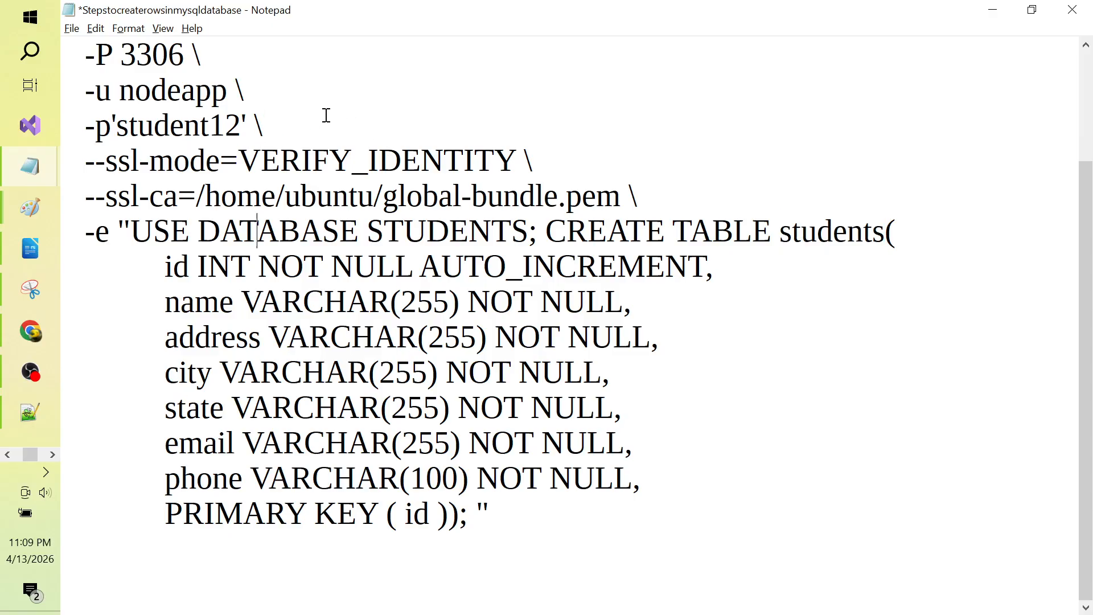
{"action": "key", "text": "Down"}
{"action": "key", "text": "Down"}
{"action": "key", "text": "Down"}
{"action": "key", "text": "Down"}
{"action": "key", "text": "Down"}
{"action": "key", "text": "Down"}
{"action": "key", "text": "Down"}
{"action": "key", "text": "Down"}
{"action": "key", "text": "Down"}
{"action": "key", "text": "Up"}
{"action": "key", "text": "Up"}
{"action": "key", "text": "Up"}
{"action": "key", "text": "Up"}
{"action": "key", "text": "Up"}
{"action": "key", "text": "Up"}
{"action": "key", "text": "Up"}
{"action": "key", "text": "Up"}
{"action": "key", "text": "Up"}
{"action": "key", "text": "Up"}
{"action": "key", "text": "Up"}
{"action": "key", "text": "Up"}
{"action": "key", "text": "Up"}
{"action": "key", "text": "Up"}
{"action": "key", "text": "Up"}
{"action": "key", "text": "Up"}
{"action": "key", "text": "Up"}
{"action": "key", "text": "Up"}
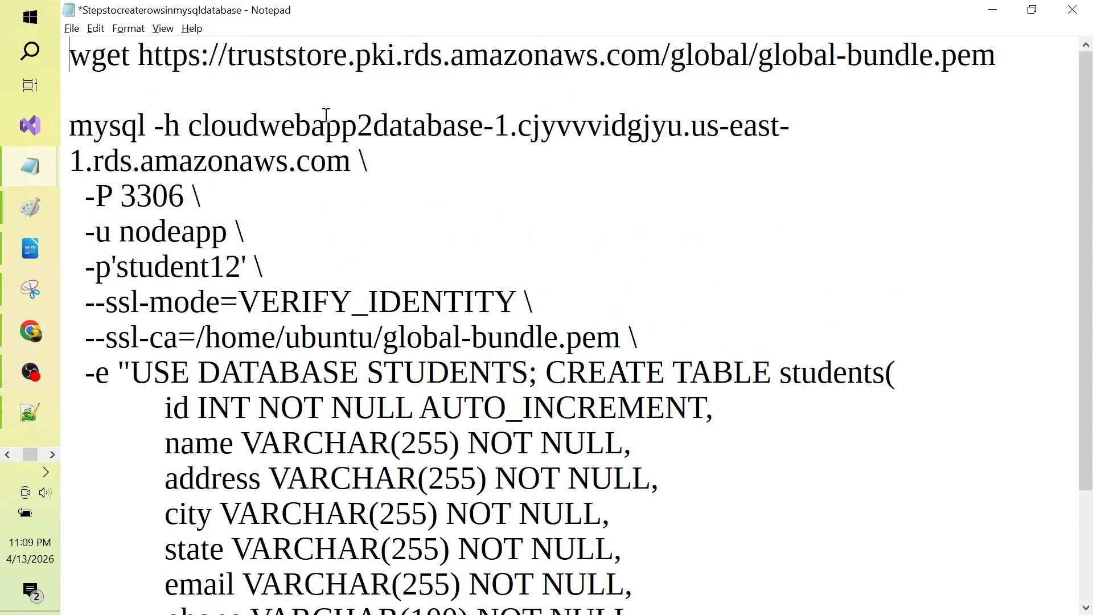
{"action": "key", "text": "Down"}
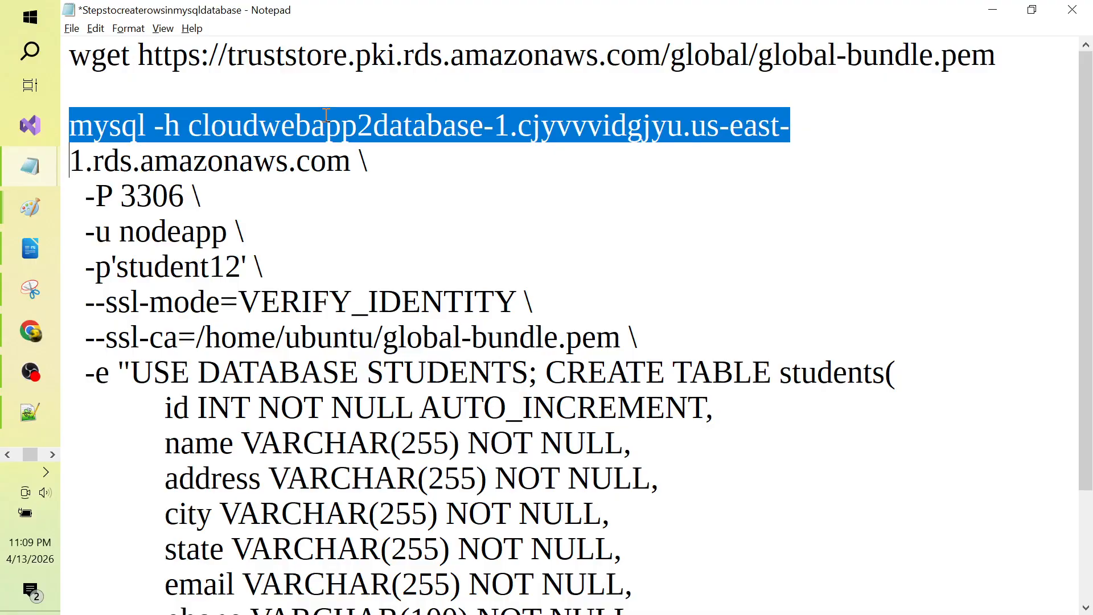
{"action": "key", "text": "shift+Down"}
{"action": "key", "text": "shift+Down"}
{"action": "key", "text": "shift+Down"}
{"action": "key", "text": "shift+Down"}
{"action": "key", "text": "shift+Down"}
{"action": "key", "text": "shift+Down"}
{"action": "key", "text": "shift+Down"}
{"action": "key", "text": "shift+Down"}
{"action": "key", "text": "shift+Down"}
{"action": "key", "text": "shift+Down"}
{"action": "key", "text": "shift+Down"}
{"action": "key", "text": "shift+Down"}
{"action": "key", "text": "shift+Down"}
{"action": "key", "text": "shift+Down"}
{"action": "key", "text": "shift+Down"}
{"action": "key", "text": "shift+Down"}
{"action": "key", "text": "shift+Down"}
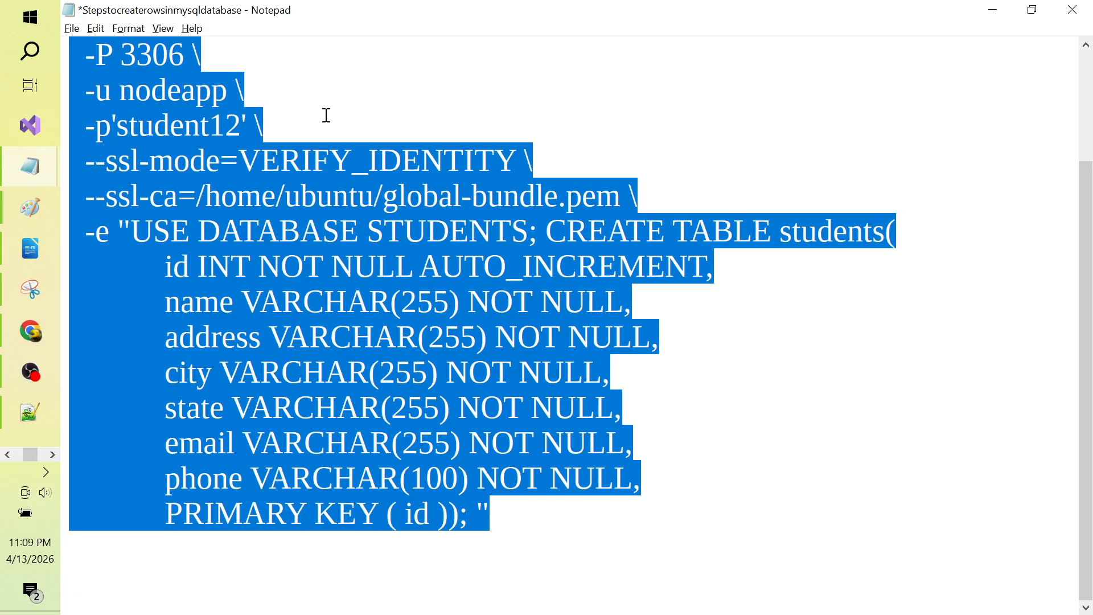
Step: Save the notes file with File > Save
{"action": "left_click", "coordinate": [437, 154]}
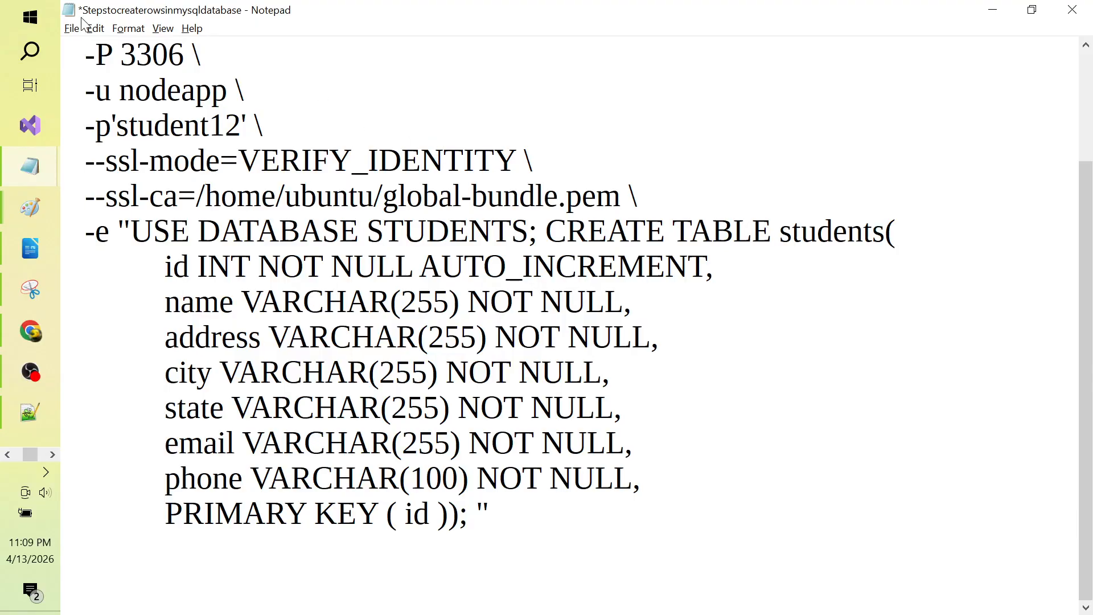
{"action": "left_click", "coordinate": [72, 29]}
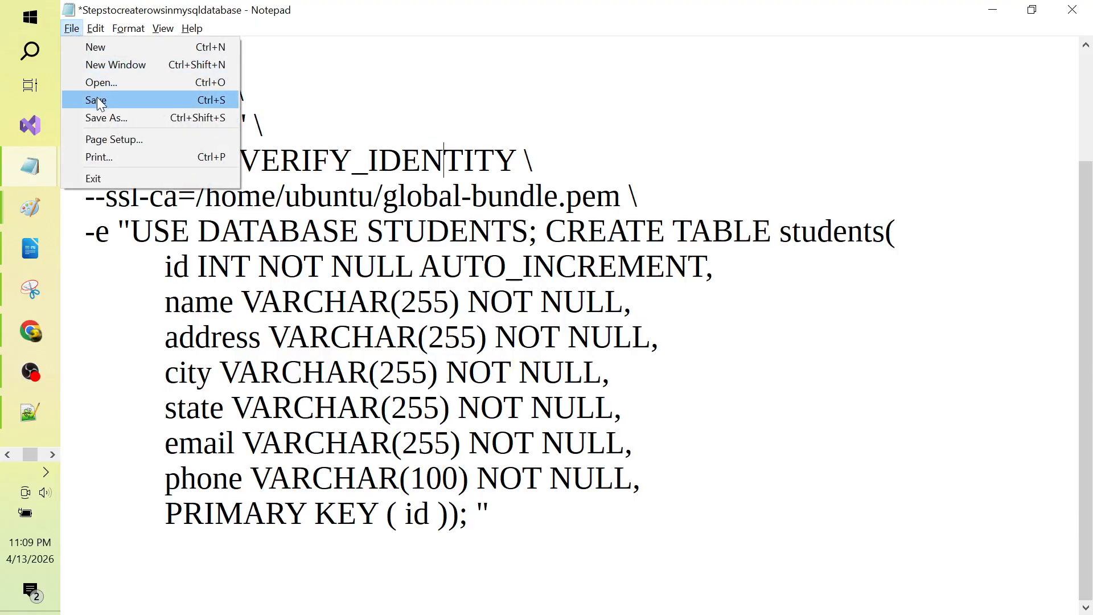
{"action": "left_click", "coordinate": [108, 100]}
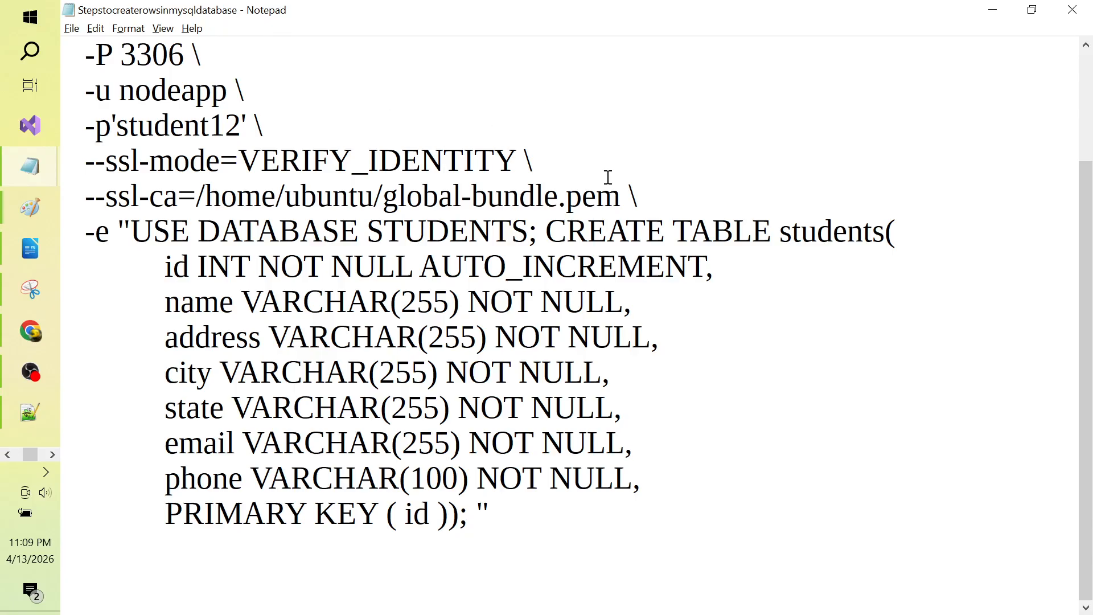
{"action": "key", "text": "alt+Tab"}
{"action": "key", "text": "alt+Tab"}
{"action": "key", "text": "alt+Tab"}
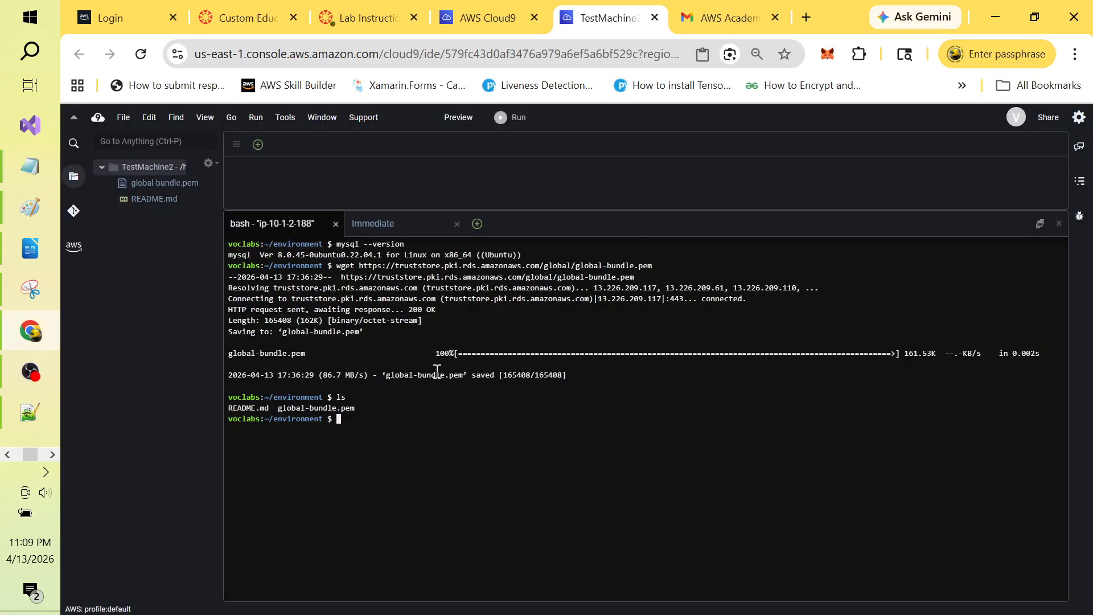
Step: Paste the mysql SSL students-table command into the Cloud9 terminal, briefly checking OBS before returning
{"action": "right_click", "coordinate": [345, 421]}
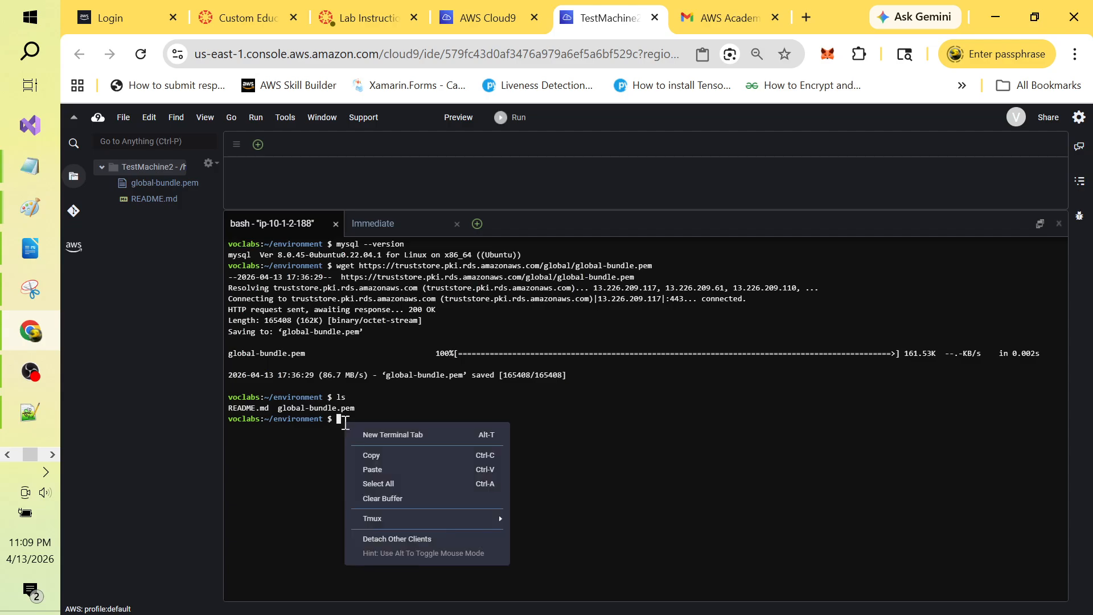
{"action": "left_click", "coordinate": [380, 466]}
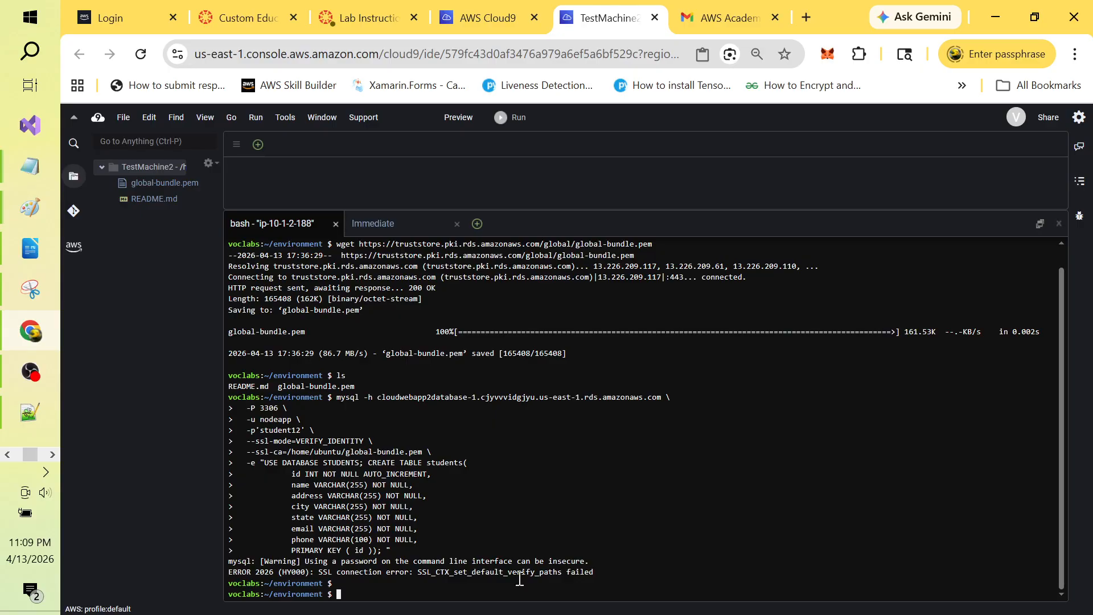
{"action": "key", "text": "alt+Tab"}
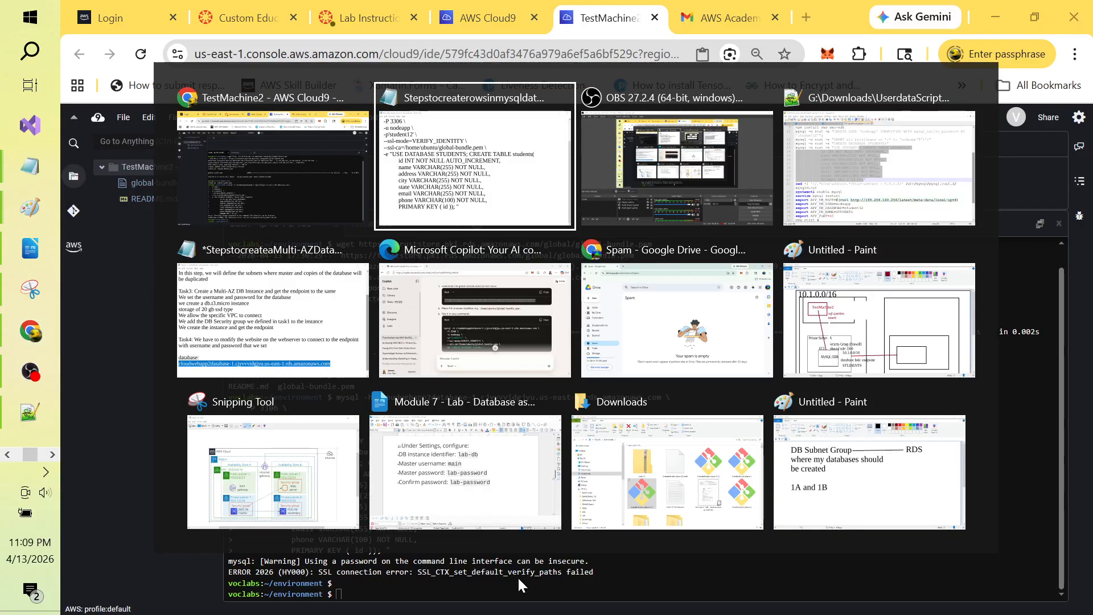
{"action": "key", "text": "alt+Tab"}
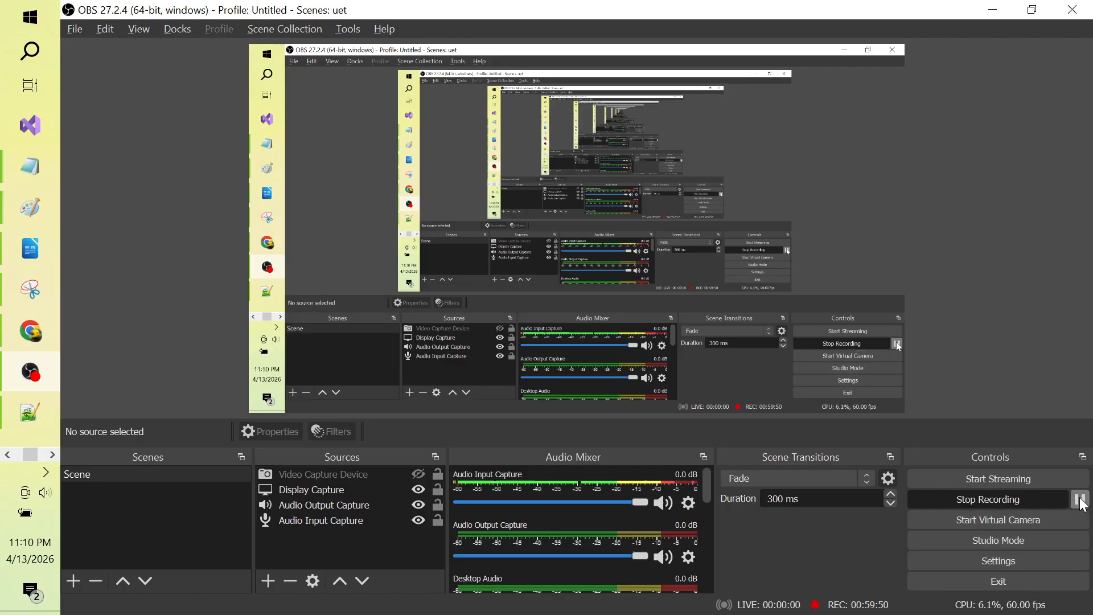
{"action": "key", "text": "alt+Tab"}
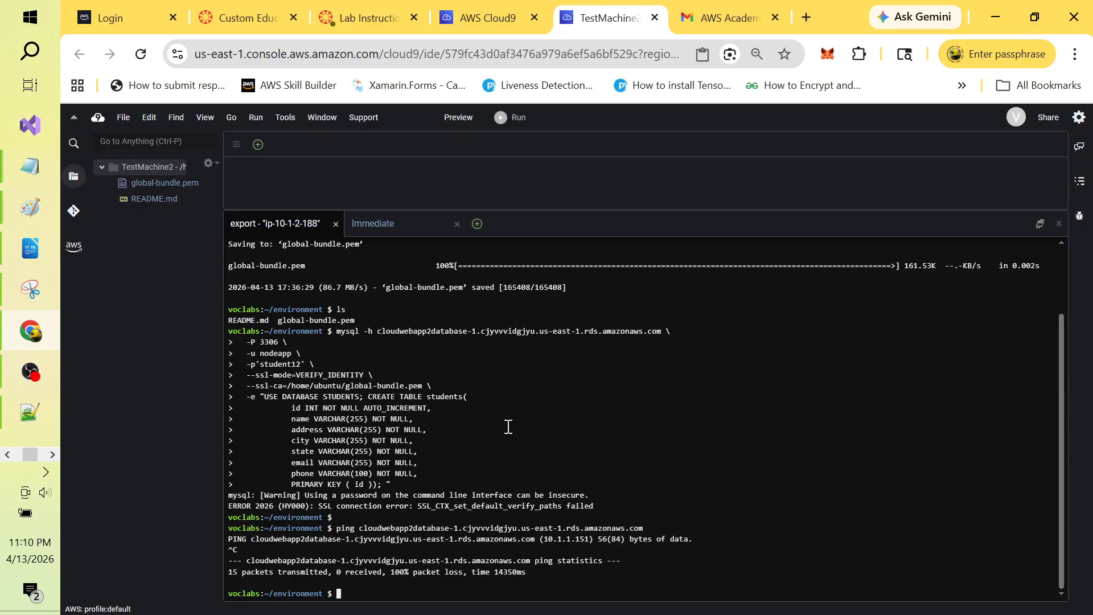
Step: Dismiss the TestMachine2 environment-created notice on the Cloud9 environments list
{"action": "key", "text": "alt+Tab"}
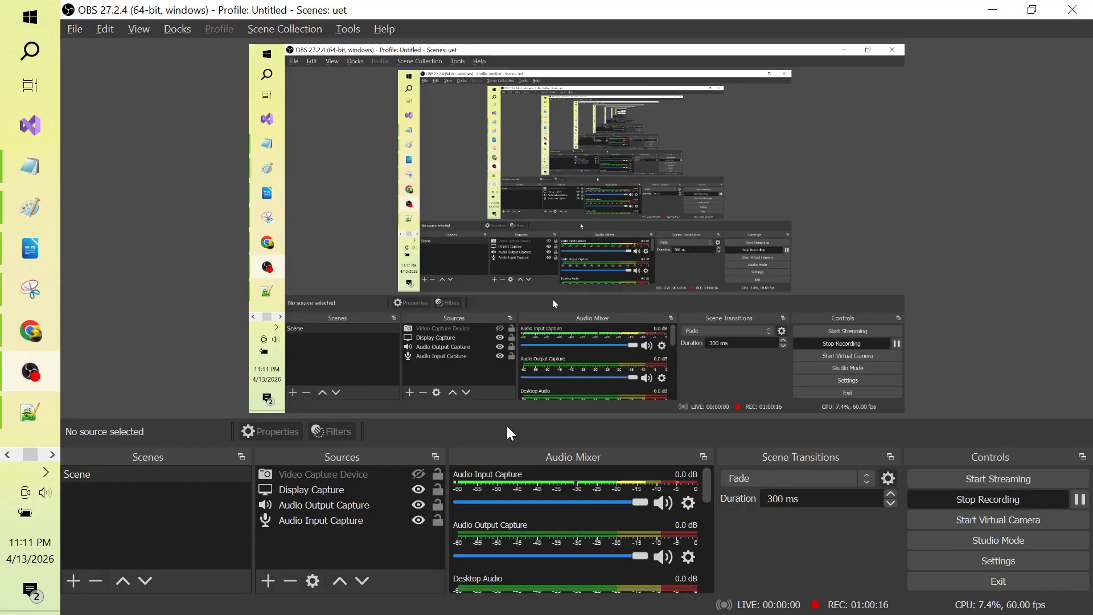
{"action": "key", "text": "alt+Tab"}
{"action": "key", "text": "alt+Tab"}
{"action": "key", "text": "alt+Tab"}
{"action": "key", "text": "alt+Tab"}
{"action": "key", "text": "alt+Tab"}
{"action": "key", "text": "alt+Tab"}
{"action": "key", "text": "alt+Tab"}
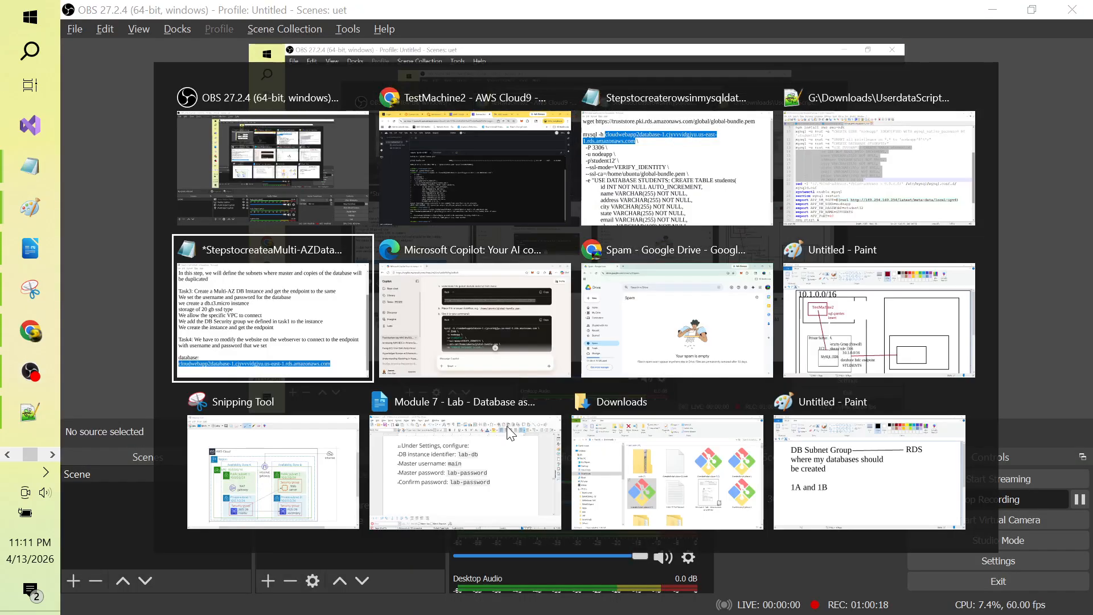
{"action": "key", "text": "alt+Tab"}
{"action": "key", "text": "alt+Tab"}
{"action": "key", "text": "alt+Tab"}
{"action": "key", "text": "alt+Tab"}
{"action": "key", "text": "alt+Tab"}
{"action": "key", "text": "alt+Tab"}
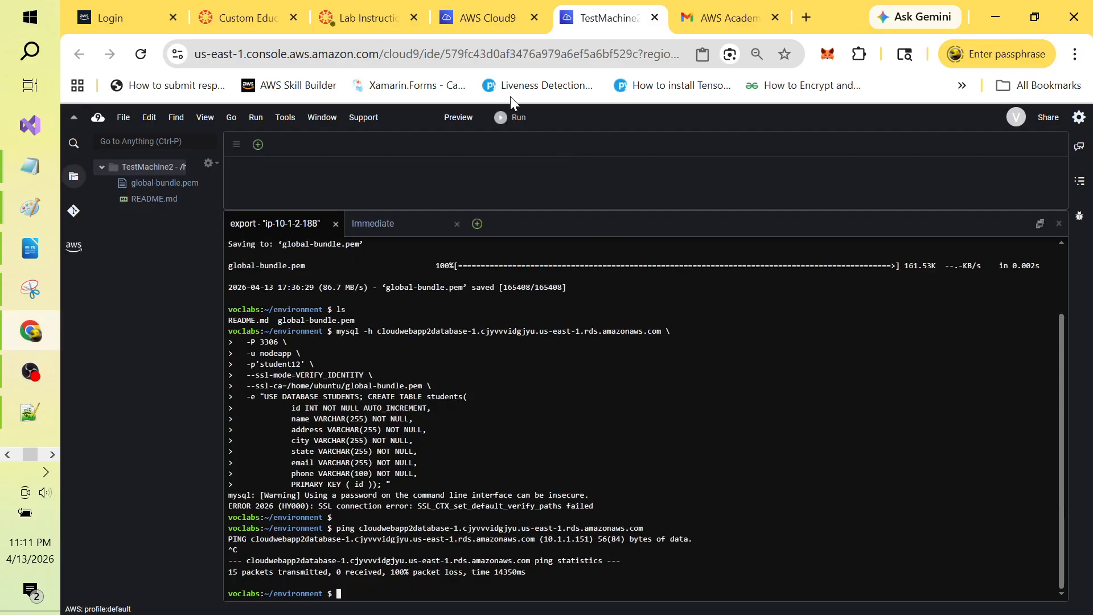
{"action": "left_click", "coordinate": [485, 16]}
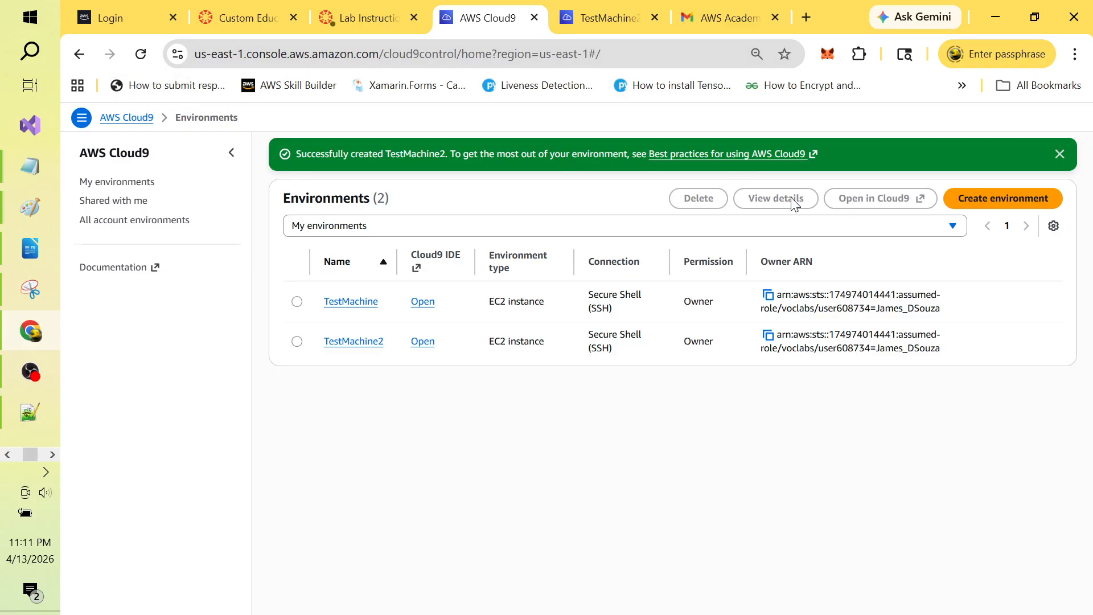
{"action": "left_click", "coordinate": [1059, 154]}
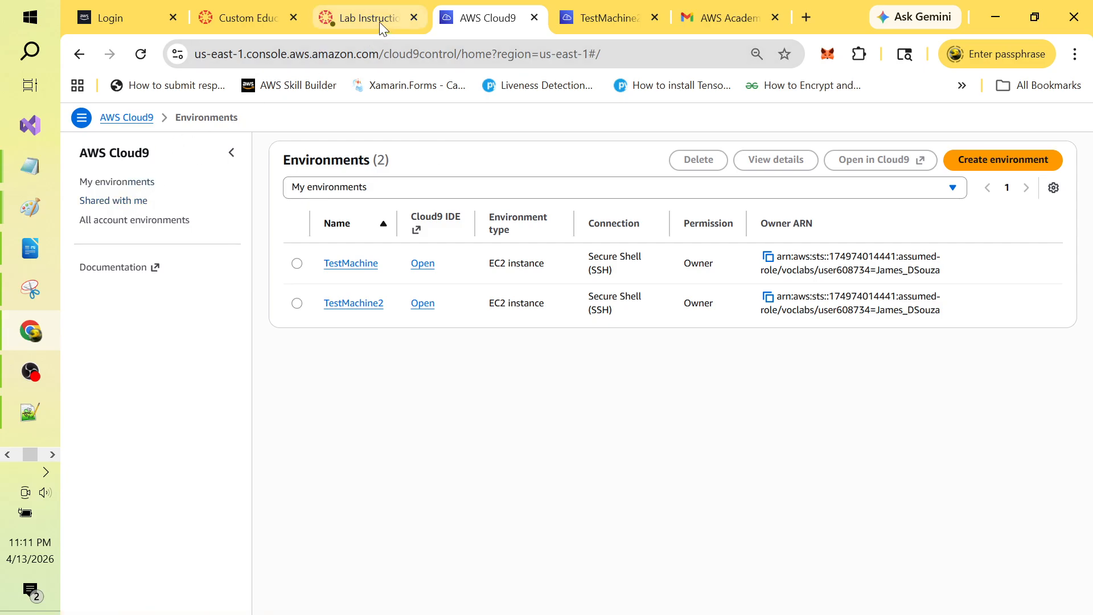
Step: Glance at the TestMachine2 terminal, then go to the lab instructions page
{"action": "left_click", "coordinate": [601, 19]}
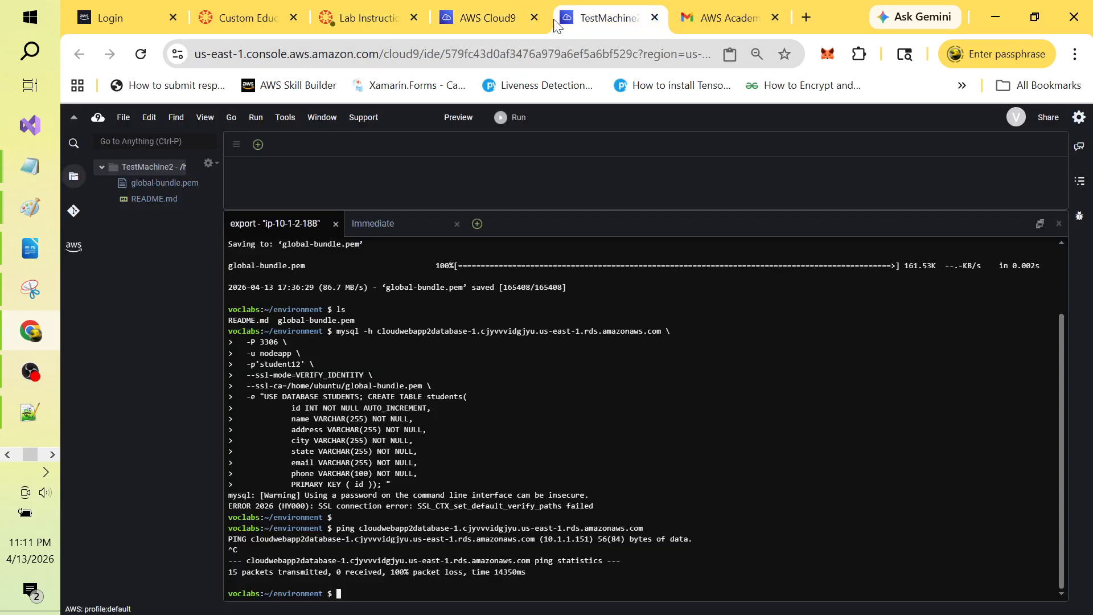
{"action": "left_click", "coordinate": [480, 19]}
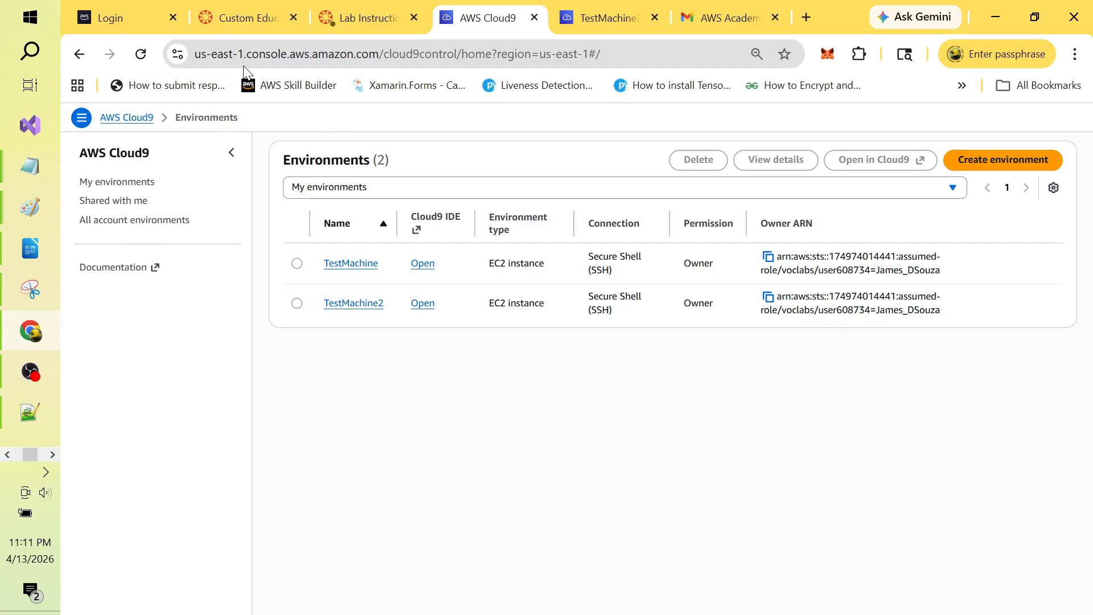
{"action": "left_click", "coordinate": [359, 17]}
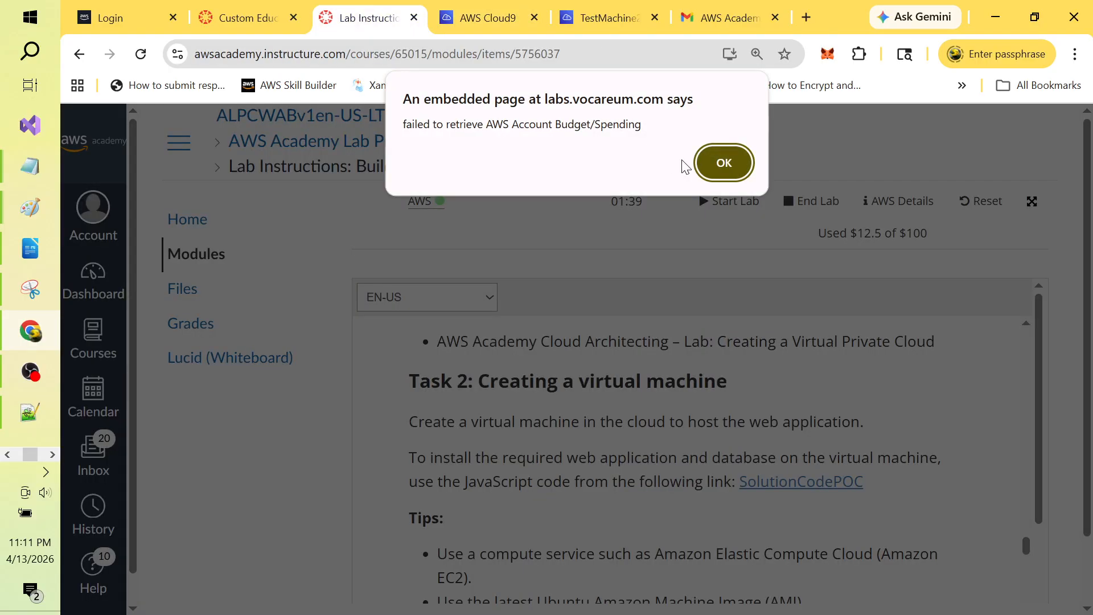
Step: Dismiss the budget retrieval alert, open the AWS console, and go to the VPC dashboard
{"action": "left_click", "coordinate": [725, 165]}
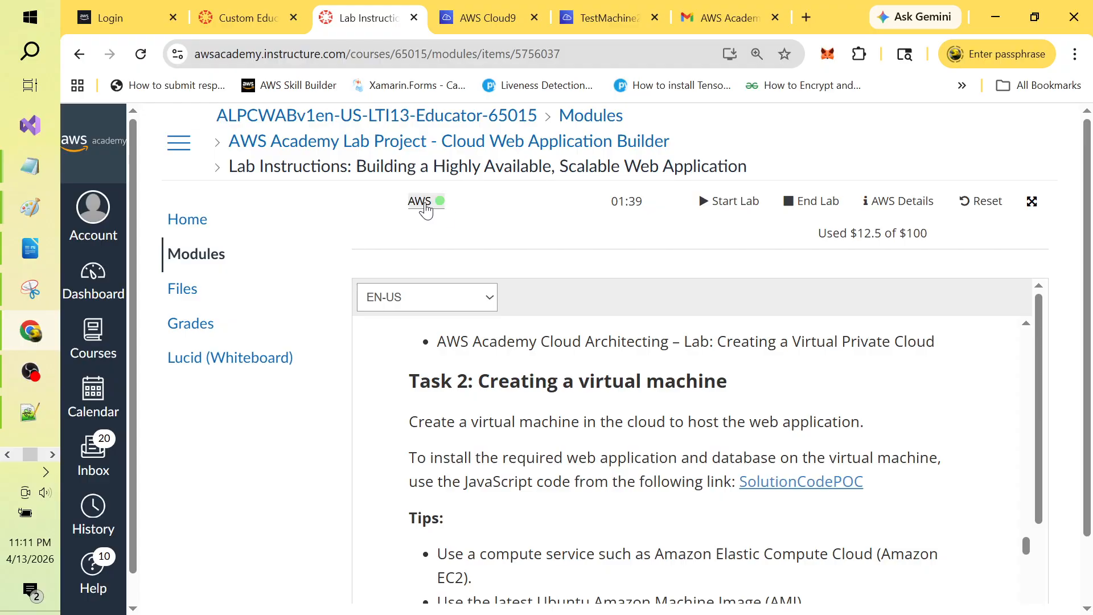
{"action": "left_click", "coordinate": [424, 205]}
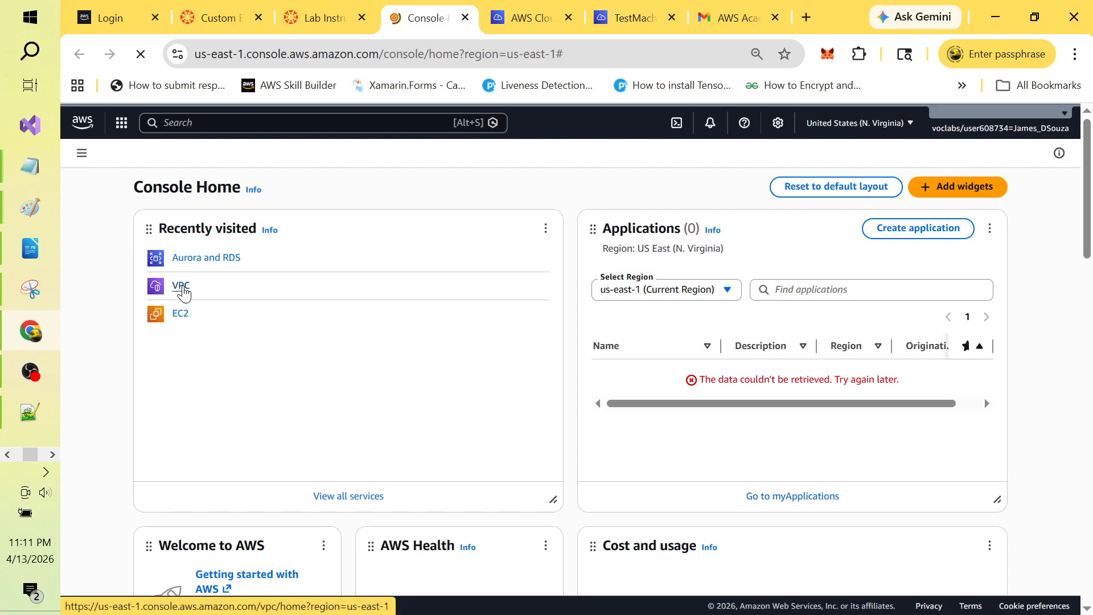
{"action": "left_click", "coordinate": [181, 288]}
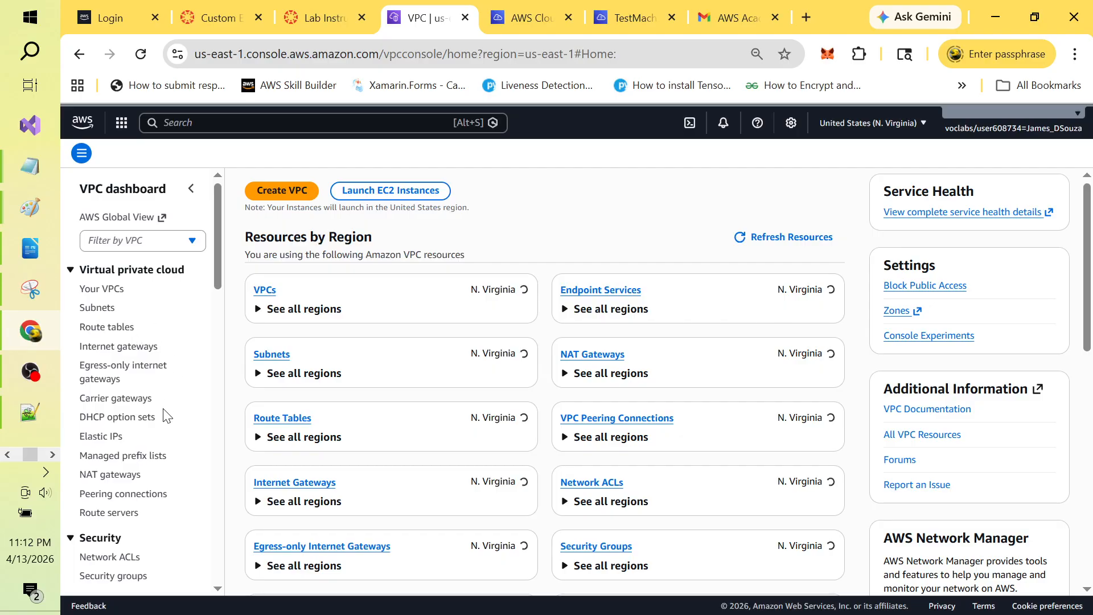
Step: Name the CloudWebApp2DatabaseSecurityGroup security group 'CloudWebApp2databaseSecuritygroup'
{"action": "left_click", "coordinate": [133, 577]}
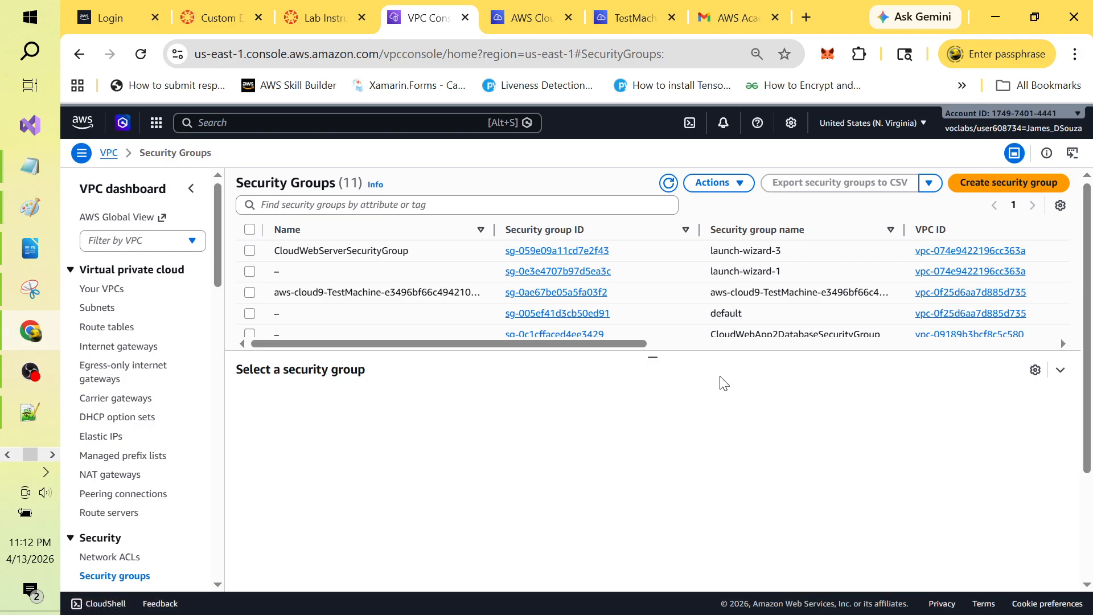
{"action": "left_click_drag", "start_coordinate": [653, 357], "coordinate": [660, 521]}
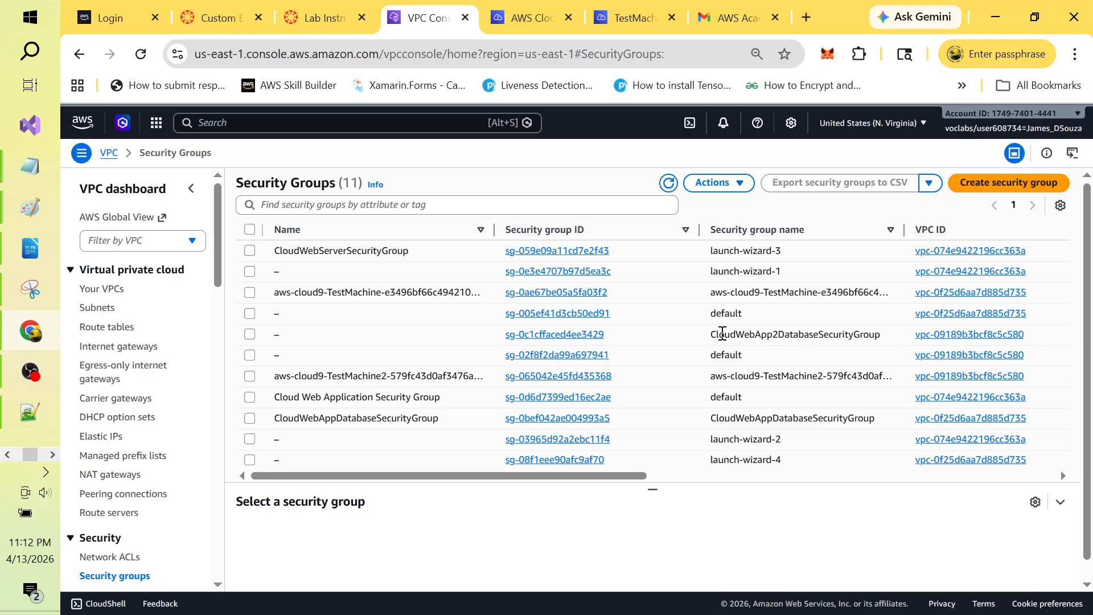
{"action": "left_click_drag", "start_coordinate": [714, 334], "coordinate": [882, 344]}
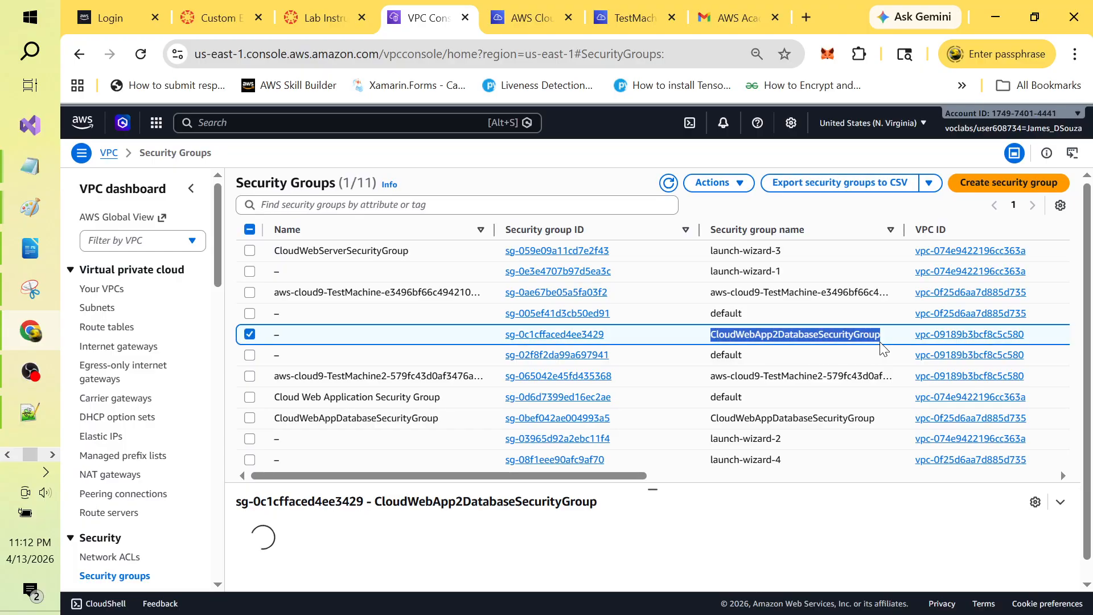
{"action": "left_click", "coordinate": [289, 335]}
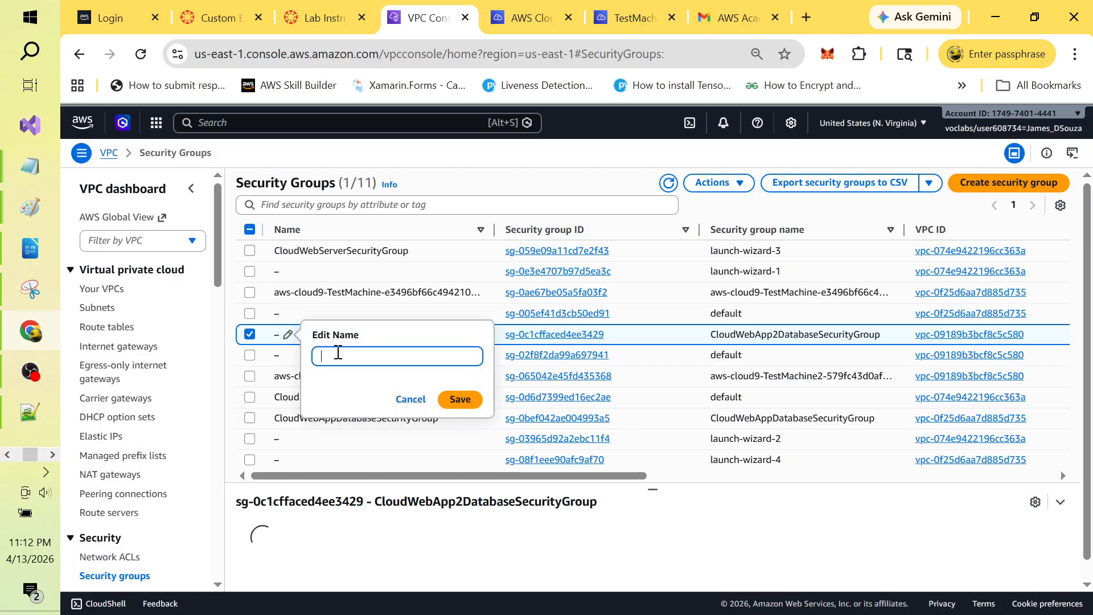
{"action": "type", "text": "CloudWebApp2databaseSec"}
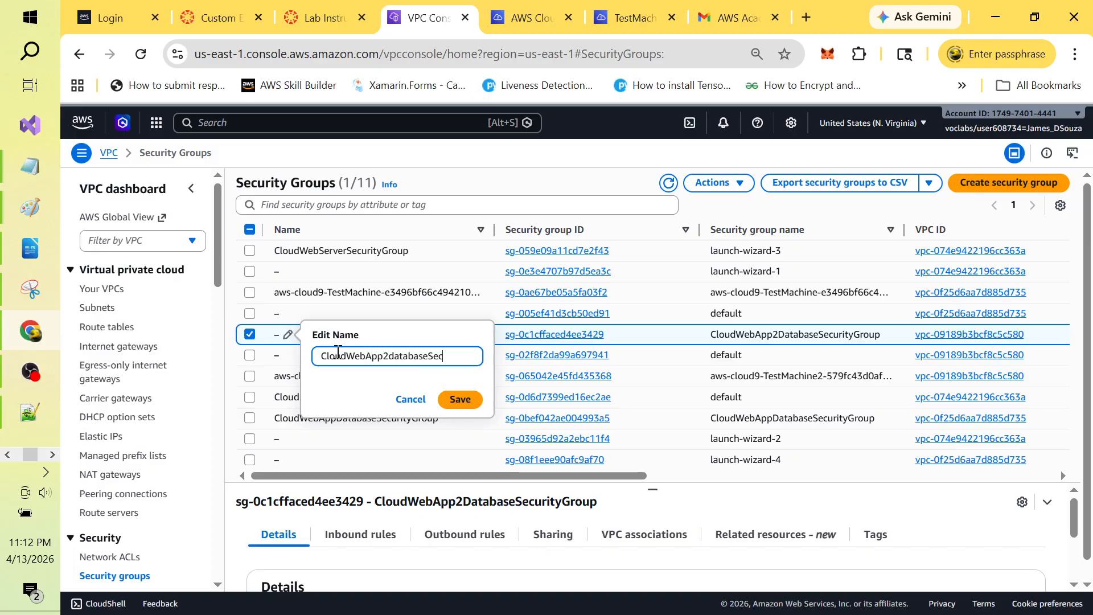
{"action": "type", "text": "uritygroup"}
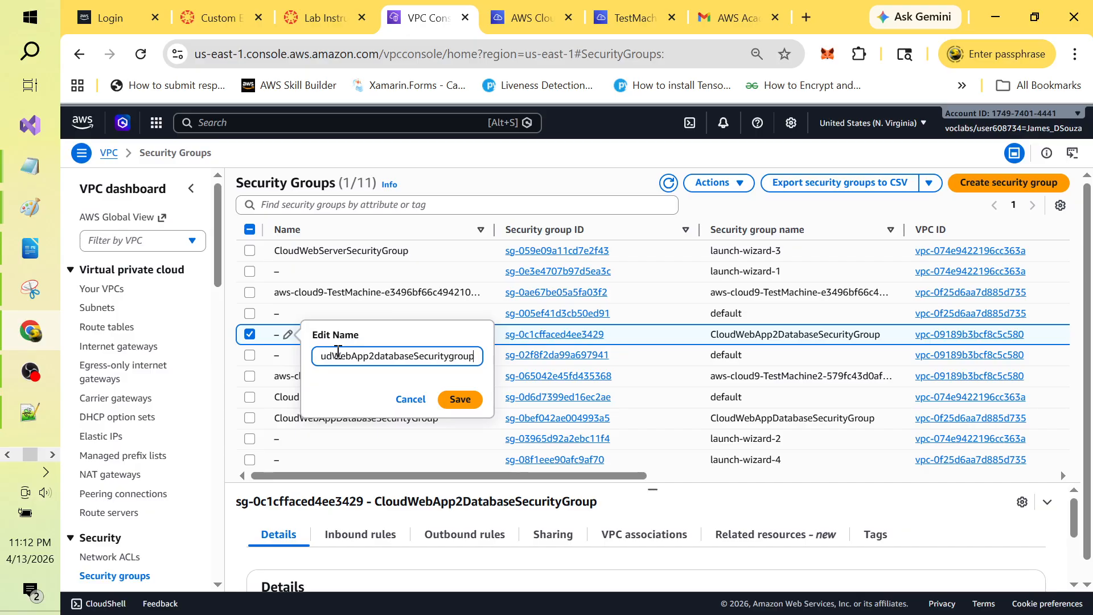
{"action": "left_click", "coordinate": [455, 400]}
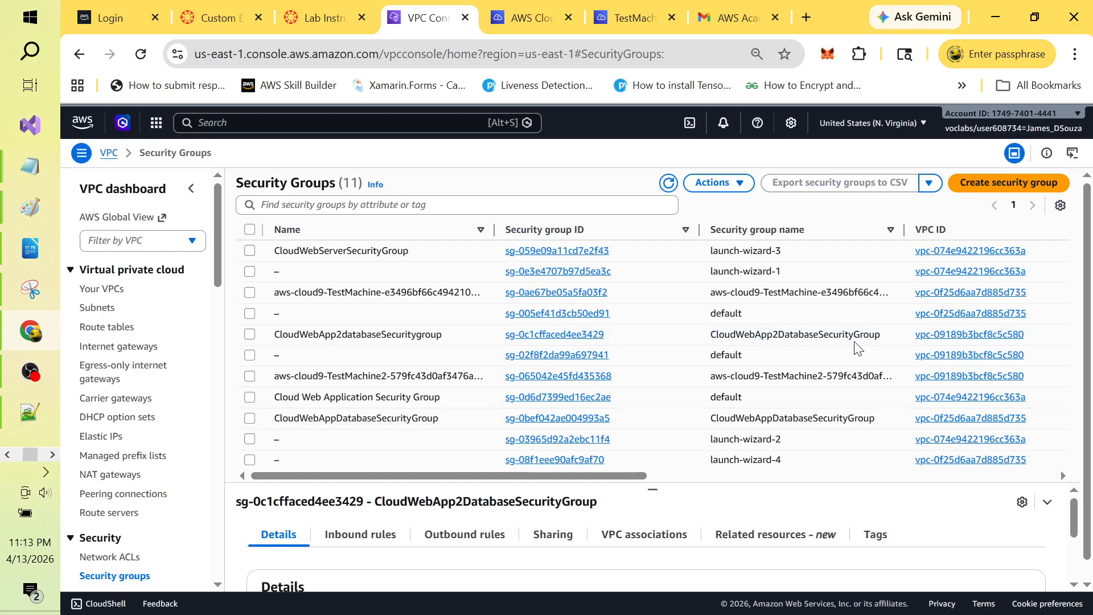
Step: Select the renamed security group and enlarge its details pane
{"action": "left_click", "coordinate": [249, 335]}
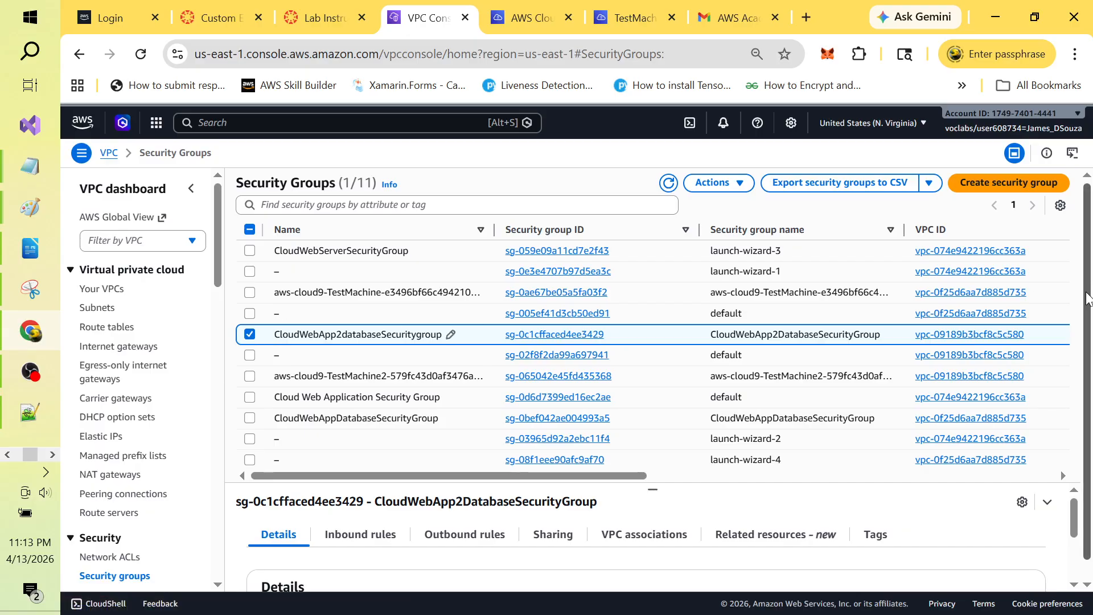
{"action": "scroll", "coordinate": [1087, 296], "scroll_direction": "down", "scroll_amount": 1}
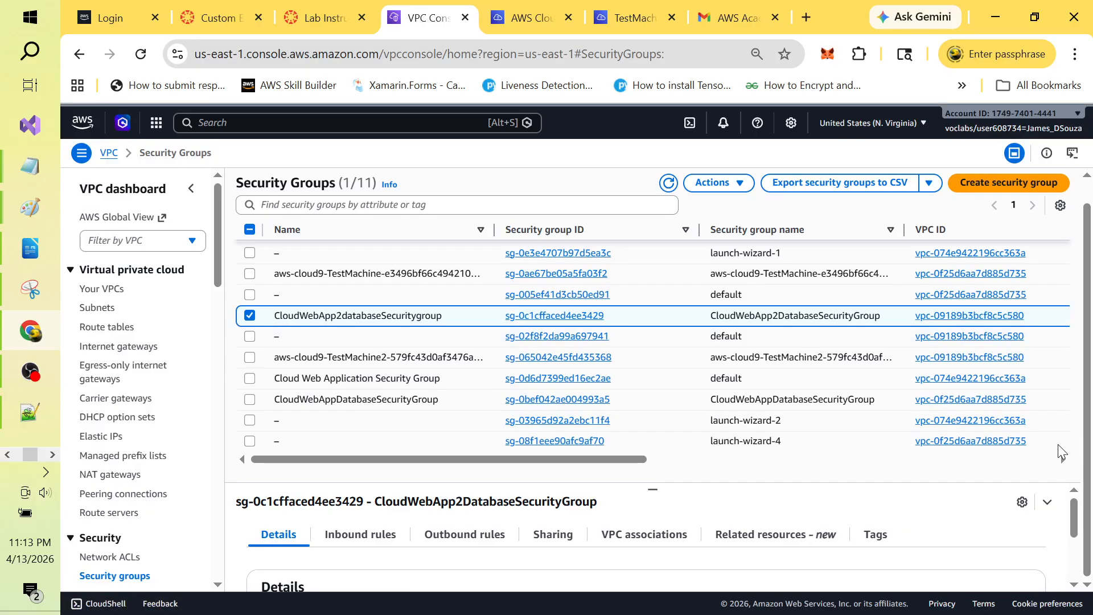
{"action": "left_click_drag", "start_coordinate": [675, 488], "coordinate": [639, 332]}
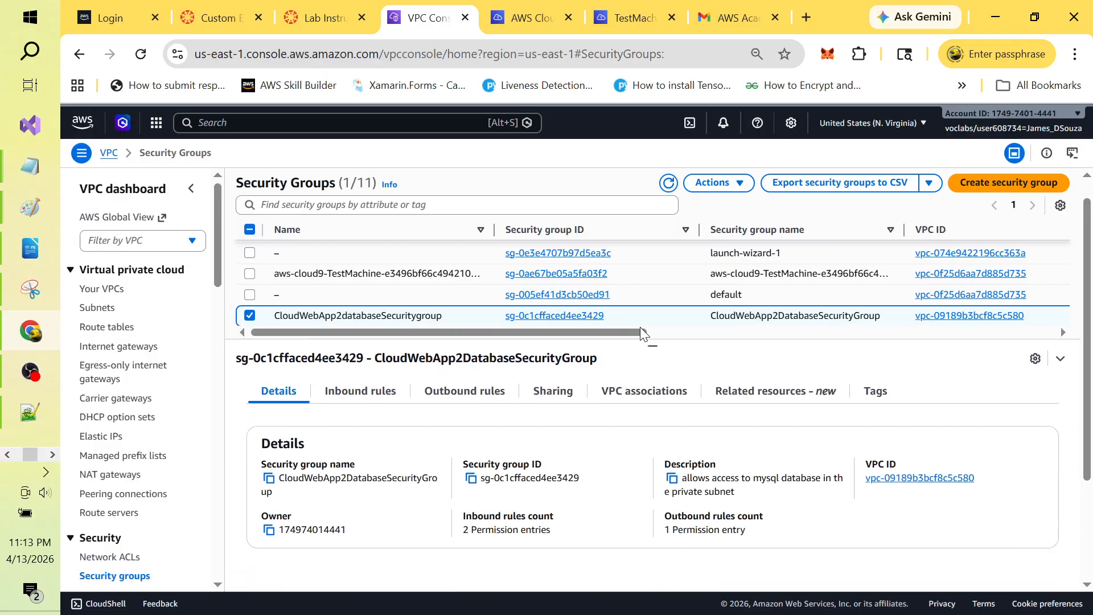
Step: Inspect the group's inbound rules, including the MYSQL/Aurora rule on port 3306
{"action": "left_click", "coordinate": [366, 395]}
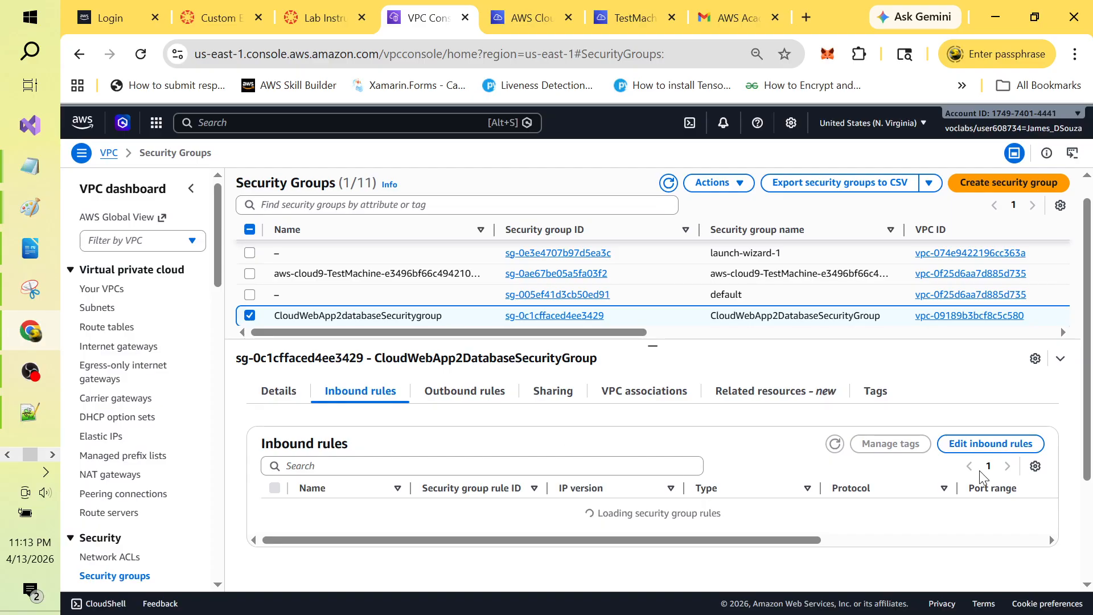
{"action": "mouse_move", "coordinate": [1087, 421]}
{"action": "left_mouse_down"}
{"action": "mouse_move", "coordinate": [1090, 489]}
{"action": "mouse_move", "coordinate": [1089, 424]}
{"action": "left_mouse_up"}
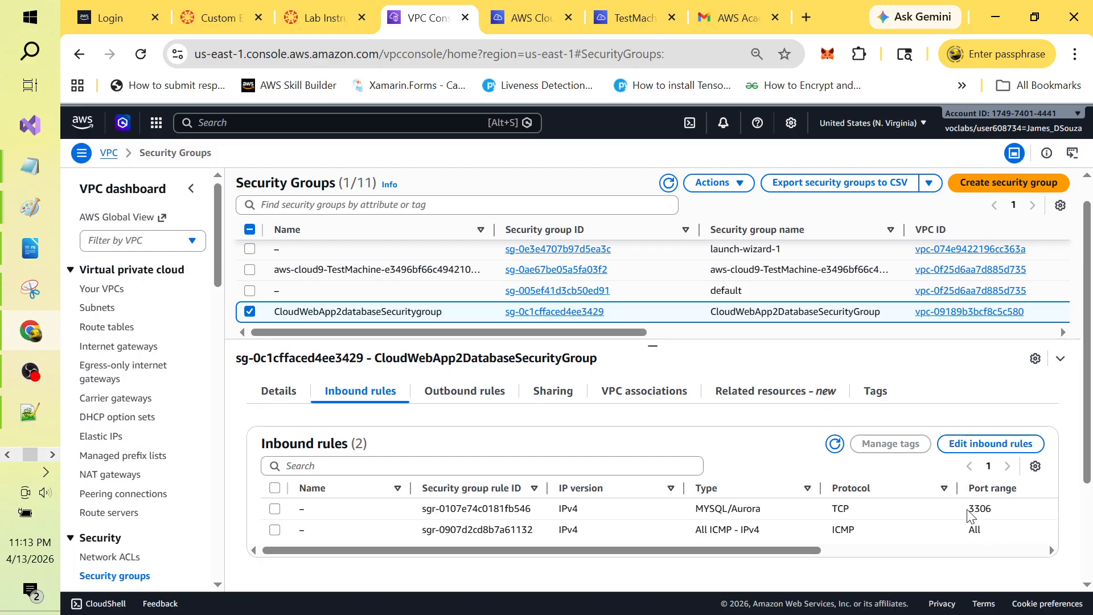
{"action": "double_click", "coordinate": [982, 512]}
{"action": "left_click", "coordinate": [1005, 514]}
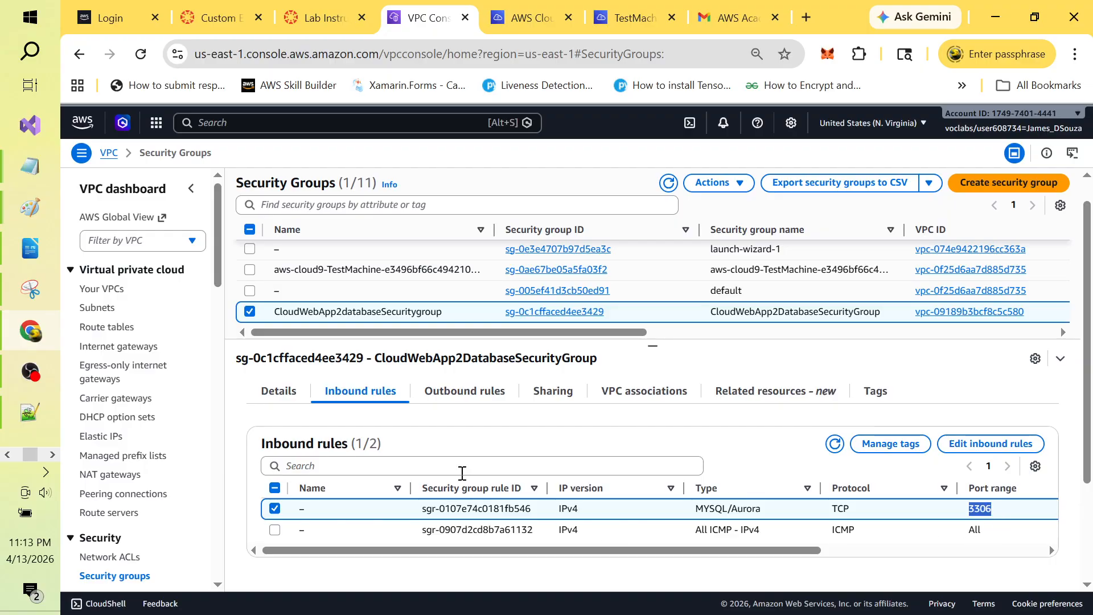
Step: Add an SSH inbound rule on port 22 from 10.1.0.0/16 and save the rules
{"action": "left_click", "coordinate": [969, 448]}
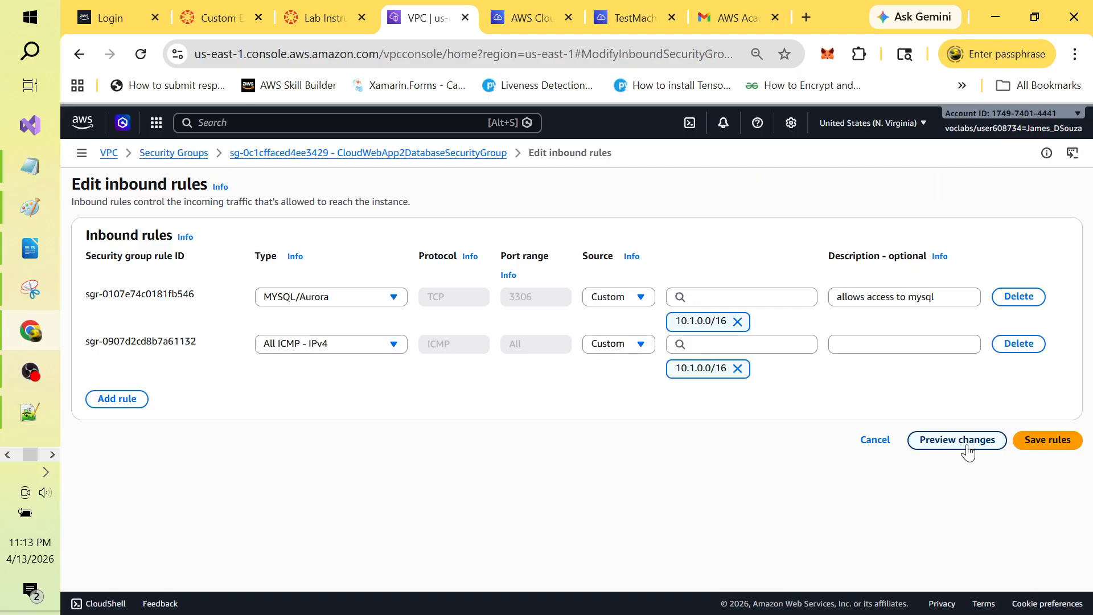
{"action": "left_click", "coordinate": [122, 401]}
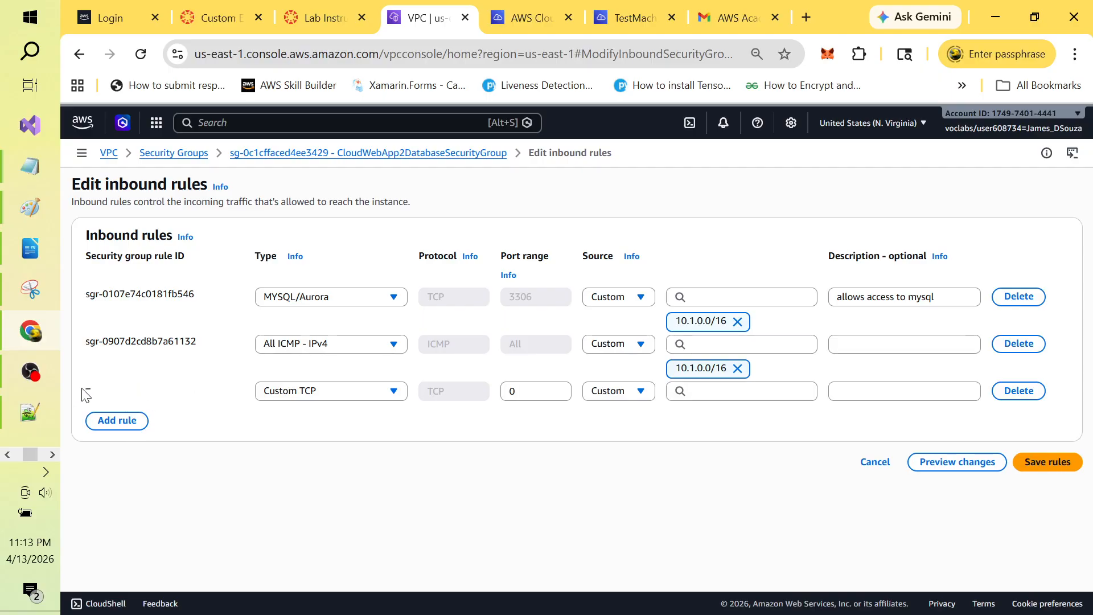
{"action": "left_click", "coordinate": [387, 394]}
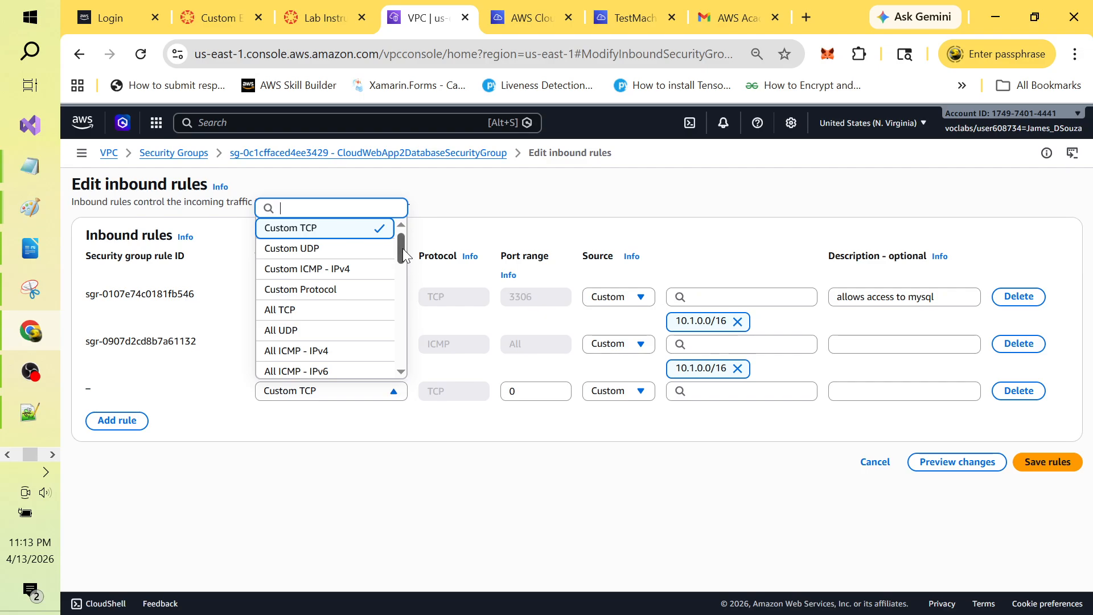
{"action": "mouse_move", "coordinate": [402, 248]}
{"action": "left_mouse_down"}
{"action": "mouse_move", "coordinate": [402, 368]}
{"action": "mouse_move", "coordinate": [404, 267]}
{"action": "left_mouse_up"}
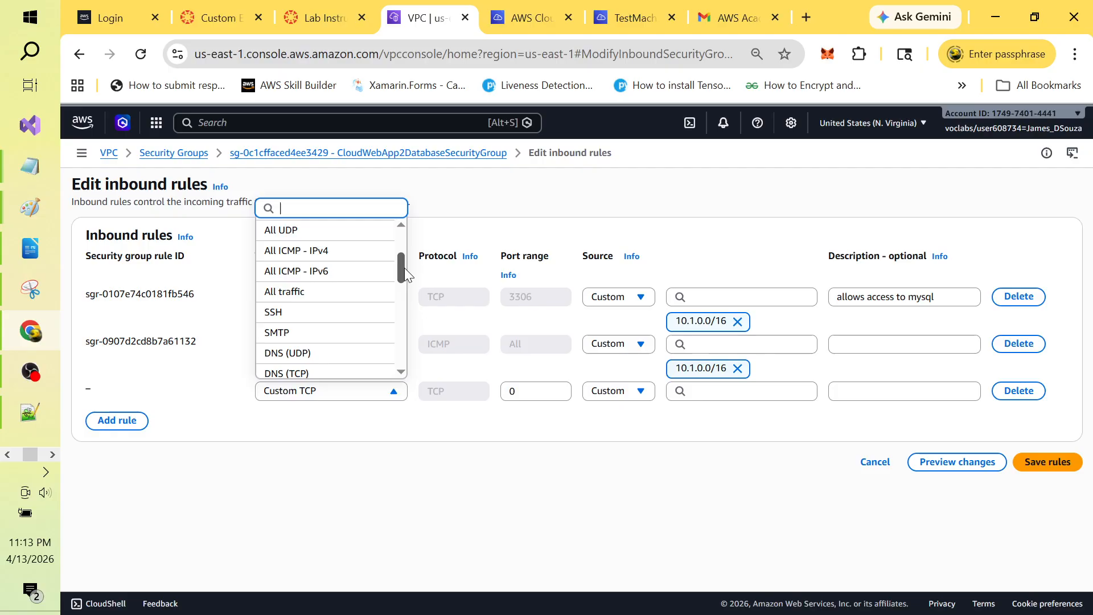
{"action": "left_click", "coordinate": [302, 314]}
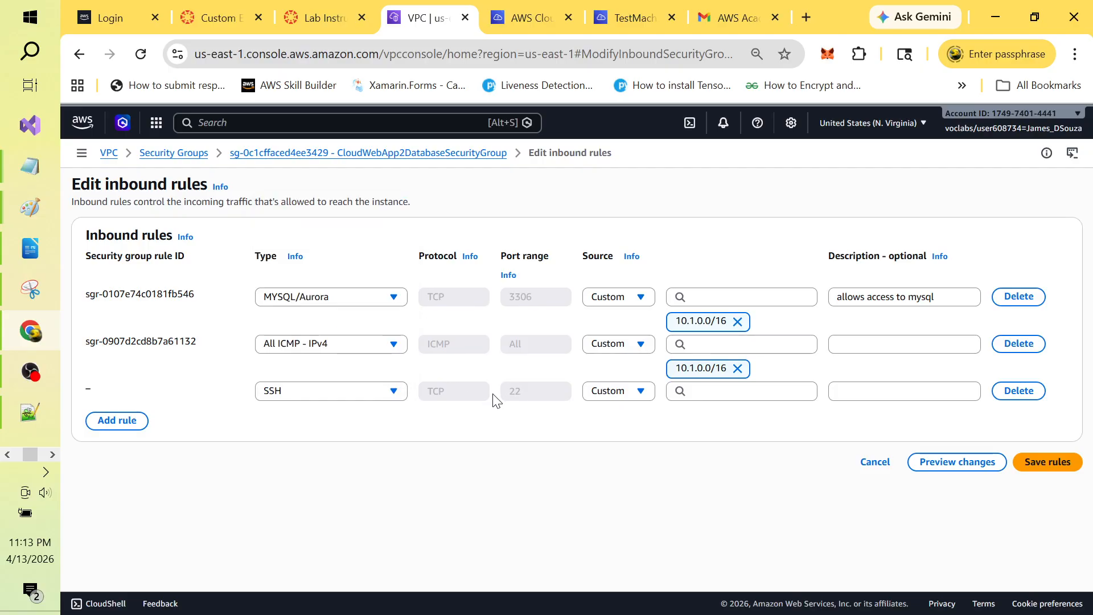
{"action": "left_click", "coordinate": [704, 395]}
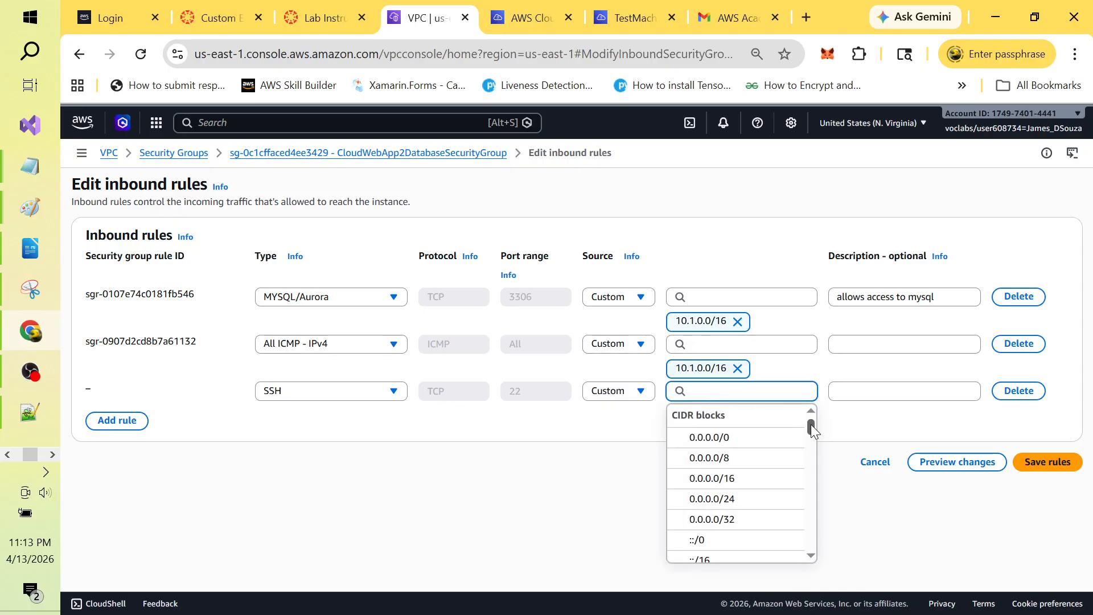
{"action": "type", "text": "10"}
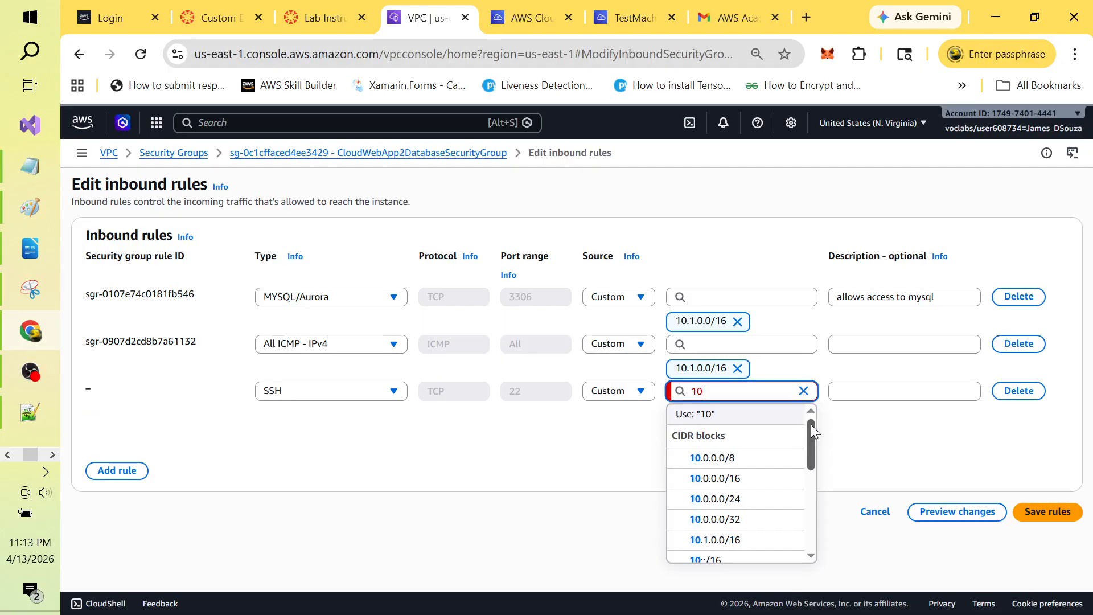
{"action": "type", "text": ".1."}
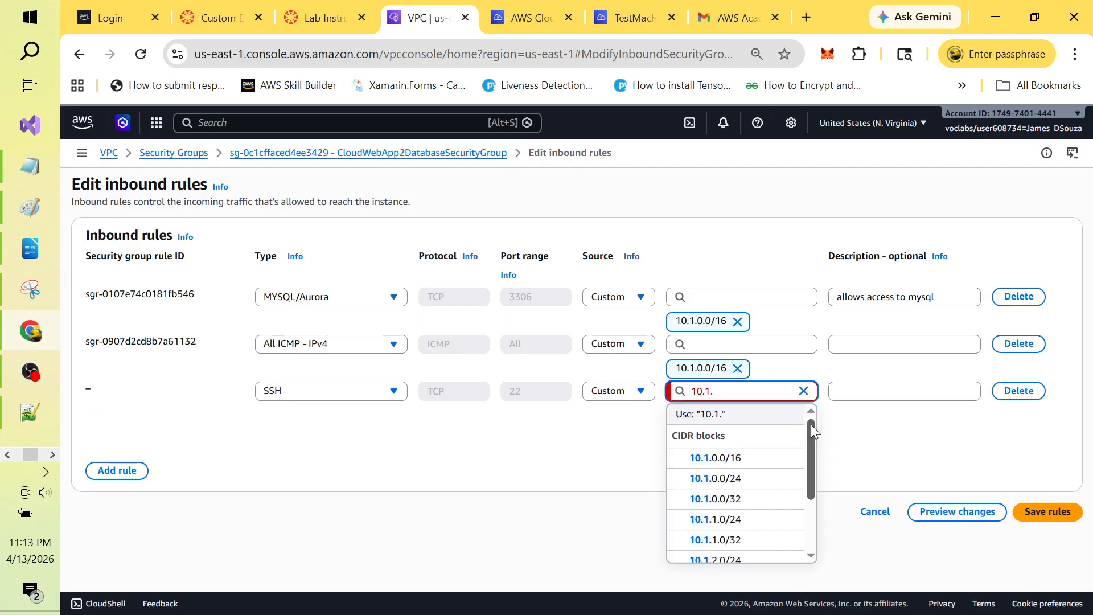
{"action": "type", "text": "0."}
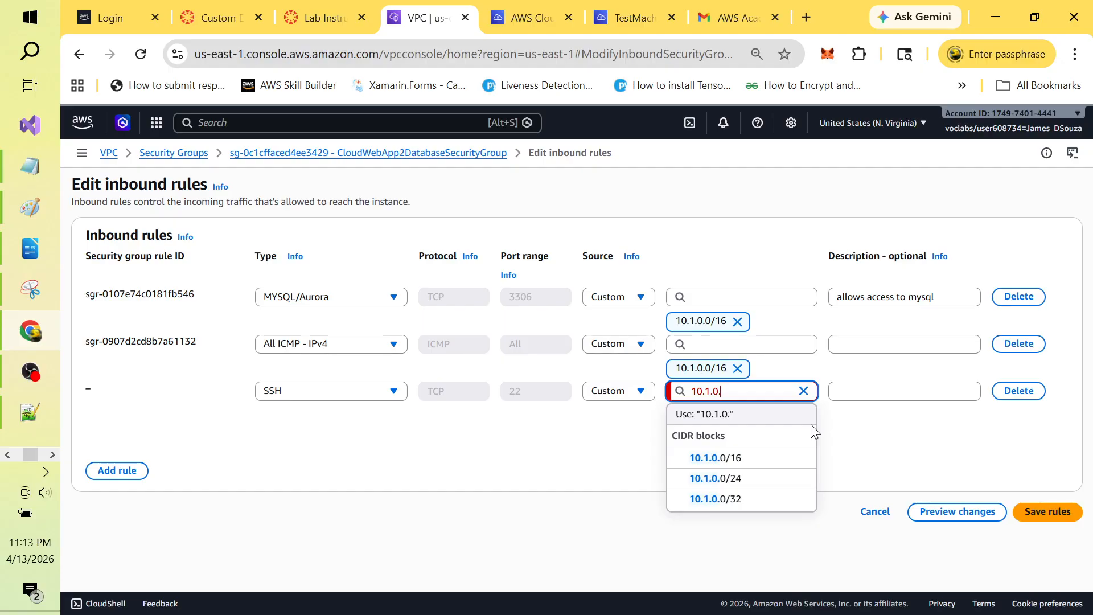
{"action": "type", "text": "0/16"}
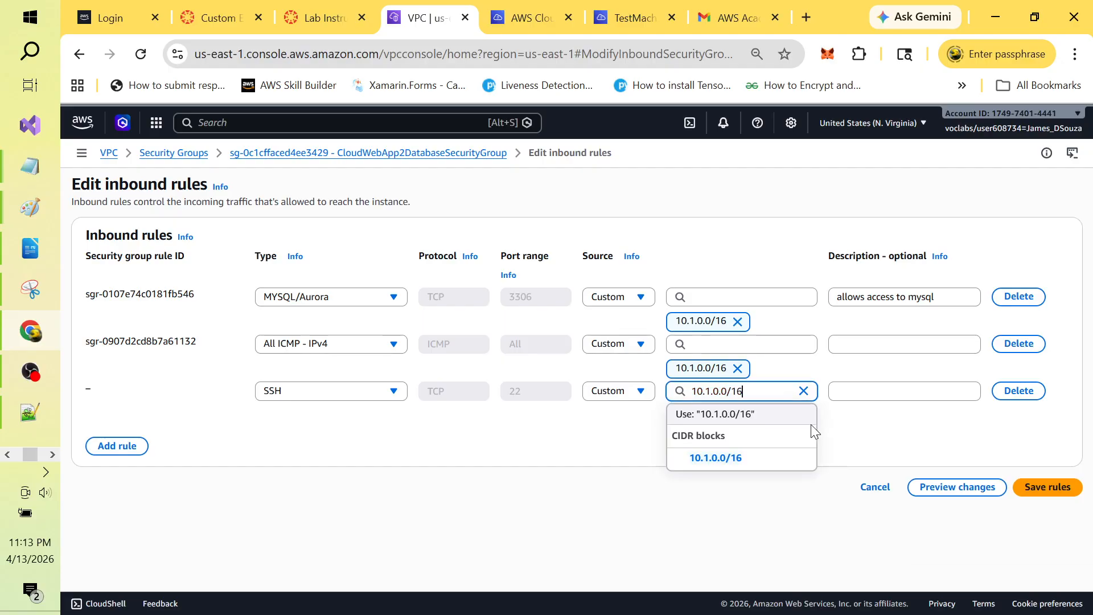
{"action": "left_click", "coordinate": [733, 459]}
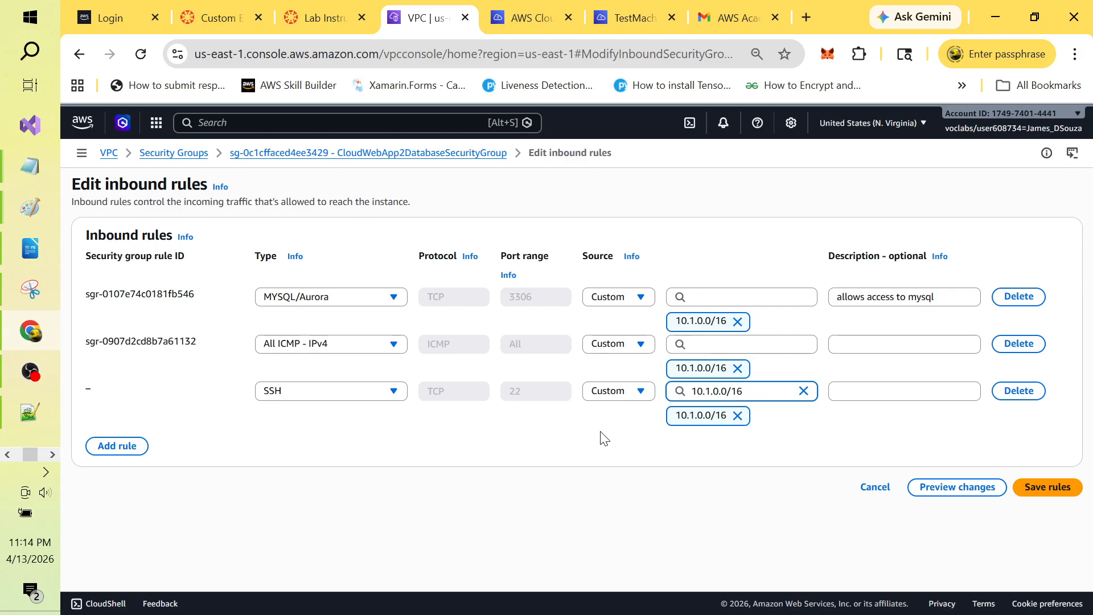
{"action": "left_click", "coordinate": [1049, 493]}
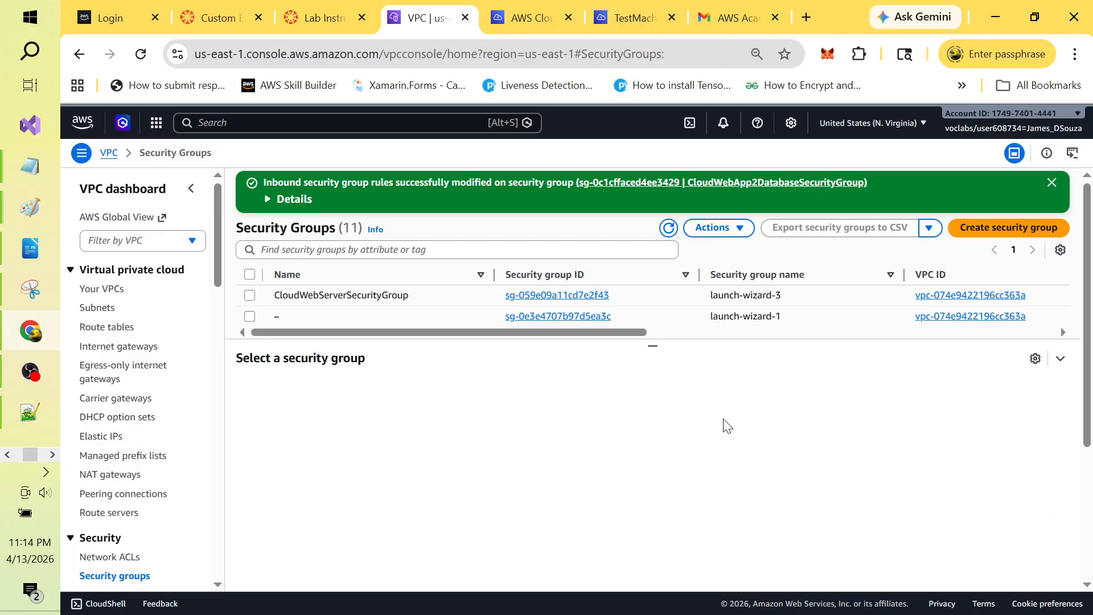
Step: Confirm CloudWebApp2DatabaseSecurityGroup now lists three inbound rules, then return to the Cloud9 environments tab
{"action": "left_click", "coordinate": [1051, 182]}
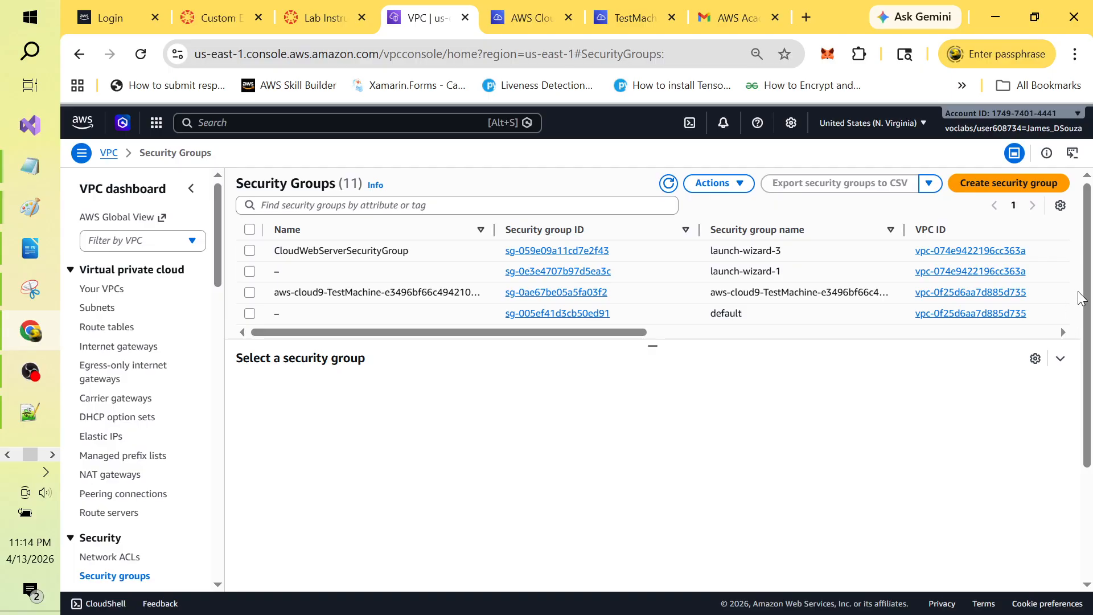
{"action": "left_click_drag", "start_coordinate": [652, 345], "coordinate": [667, 488]}
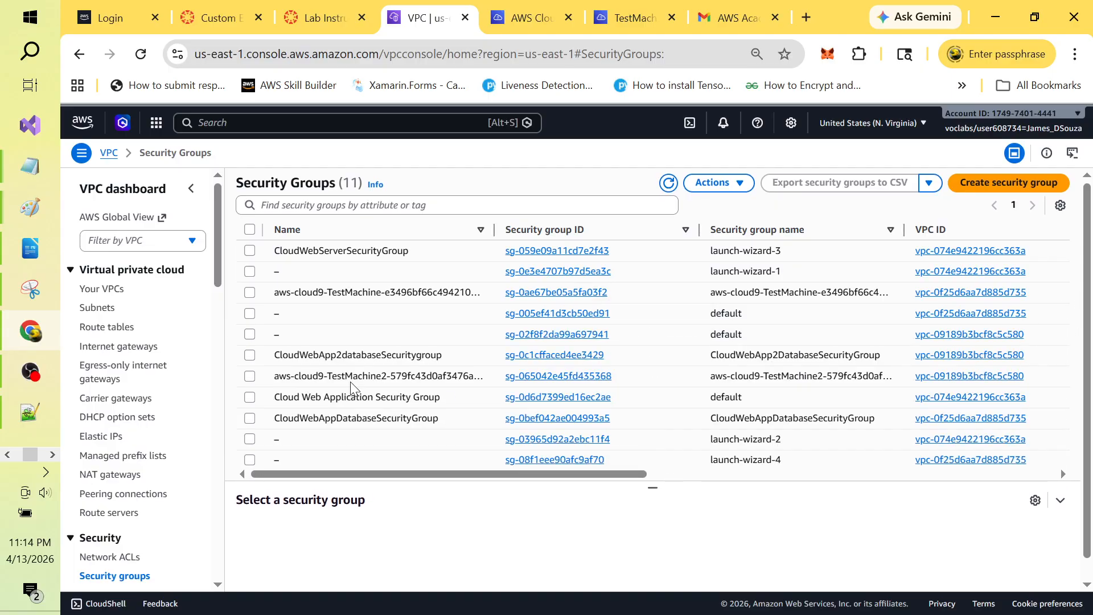
{"action": "left_click", "coordinate": [249, 355]}
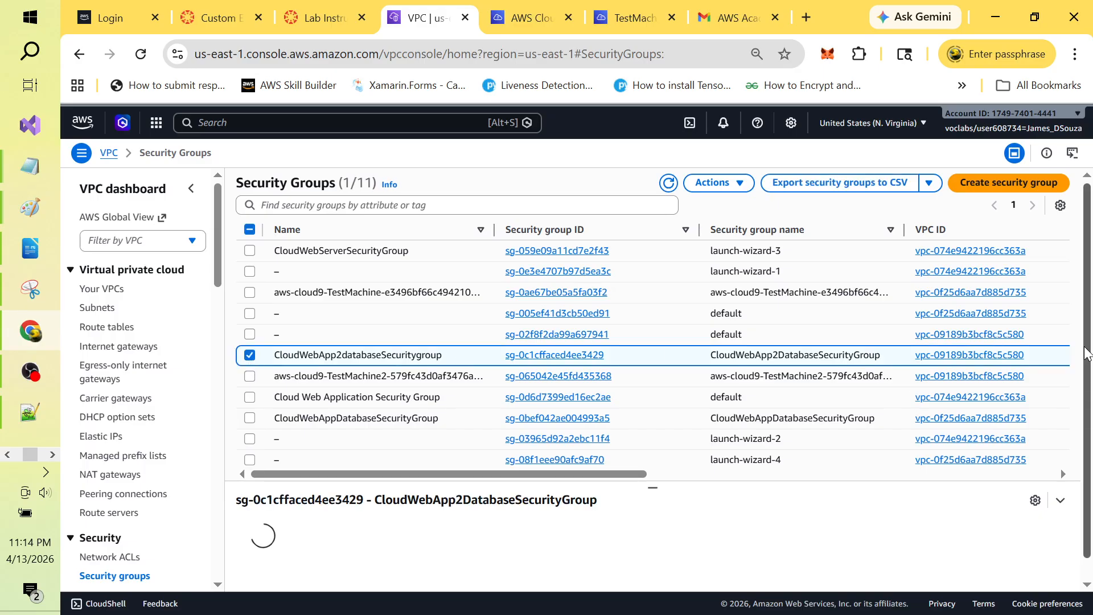
{"action": "left_click_drag", "start_coordinate": [1086, 347], "coordinate": [1091, 477]}
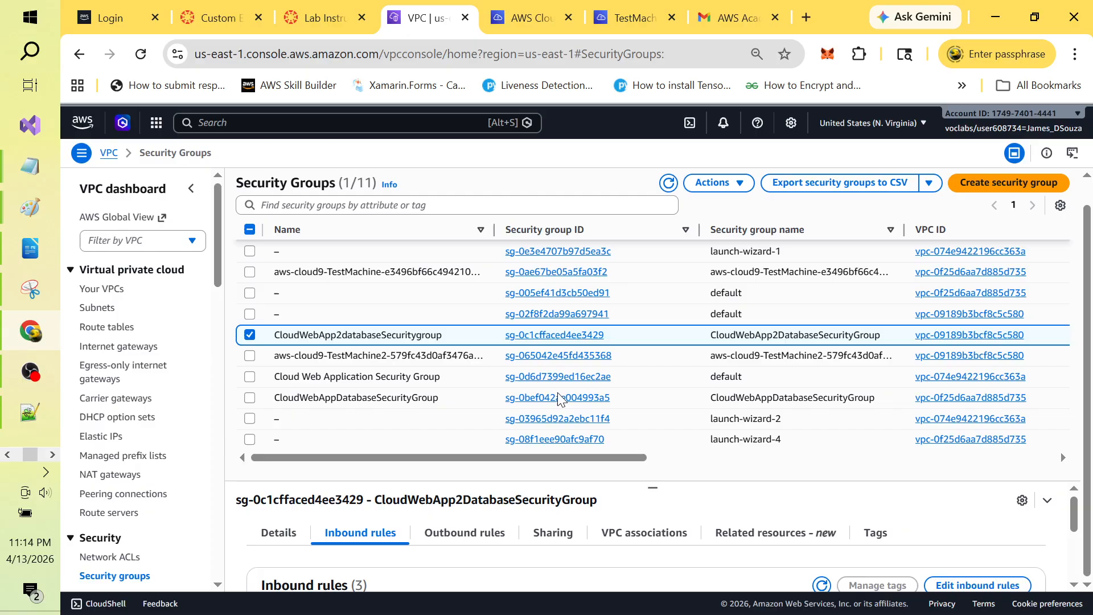
{"action": "left_click_drag", "start_coordinate": [656, 492], "coordinate": [654, 345]}
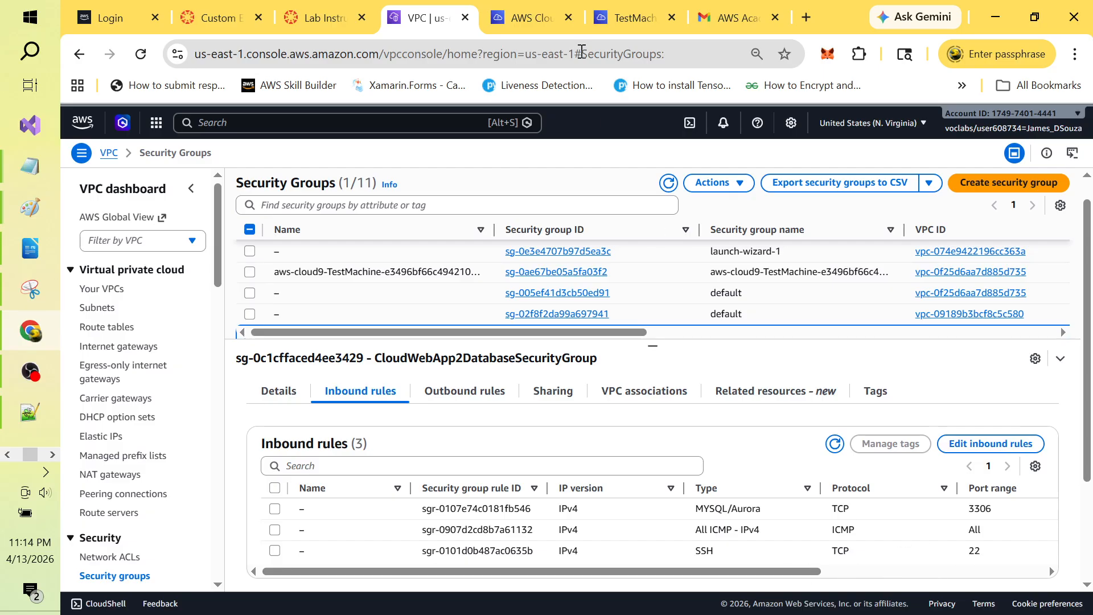
{"action": "left_click", "coordinate": [528, 17]}
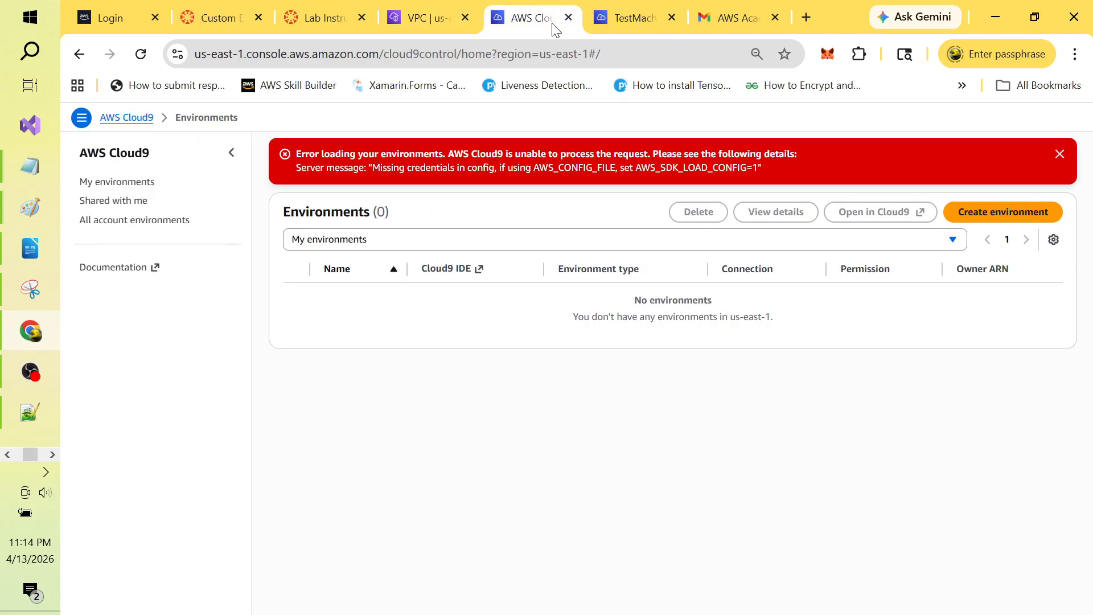
Step: Recall the earlier ping and wget commands in the TestMachine2 terminal without running them
{"action": "left_click", "coordinate": [636, 20]}
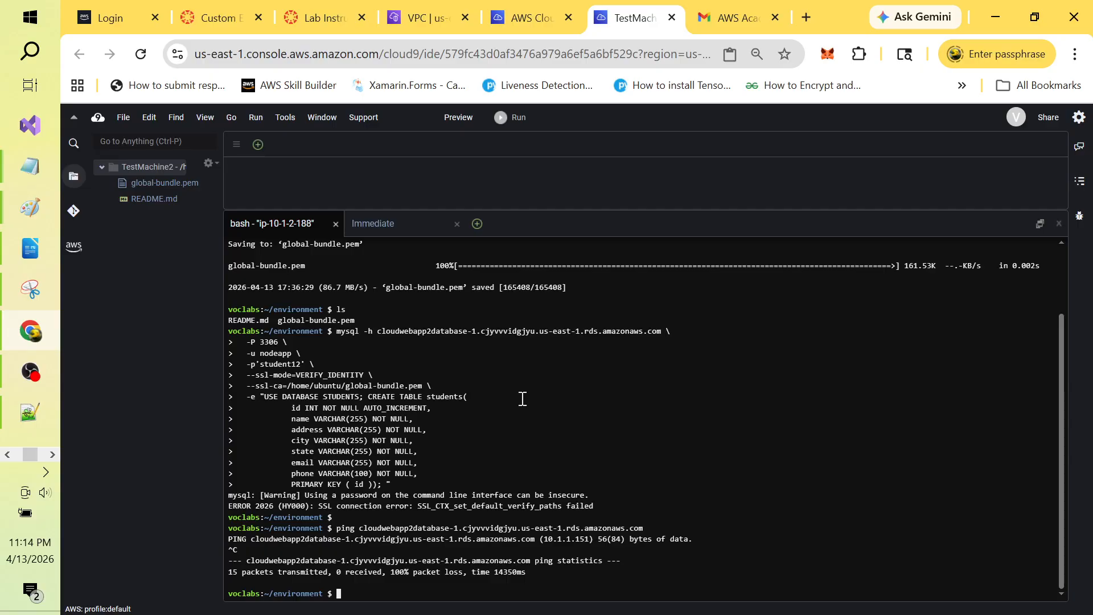
{"action": "key", "text": "Up"}
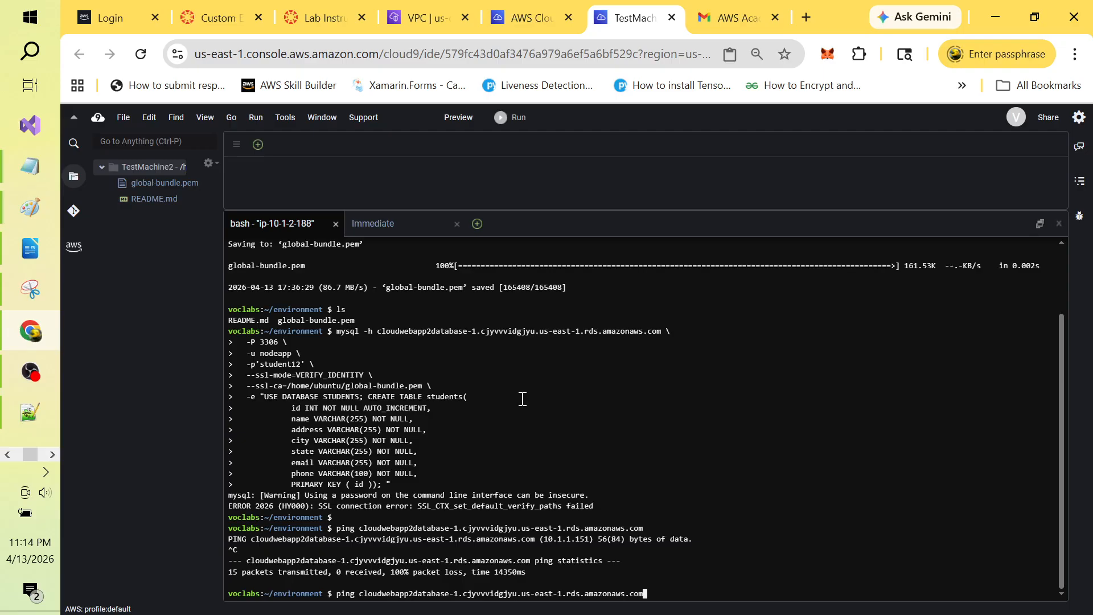
{"action": "key", "text": "BackSpace"}
{"action": "key", "text": "BackSpace"}
{"action": "key", "text": "BackSpace"}
{"action": "key", "text": "BackSpace"}
{"action": "key", "text": "BackSpace"}
{"action": "key", "text": "BackSpace"}
{"action": "key", "text": "BackSpace"}
{"action": "key", "text": "BackSpace"}
{"action": "key", "text": "BackSpace"}
{"action": "key", "text": "BackSpace"}
{"action": "key", "text": "BackSpace"}
{"action": "key", "text": "BackSpace"}
{"action": "key", "text": "BackSpace"}
{"action": "key", "text": "BackSpace"}
{"action": "key", "text": "BackSpace"}
{"action": "key", "text": "BackSpace"}
{"action": "key", "text": "Up"}
{"action": "key", "text": "Up"}
{"action": "key", "text": "Up"}
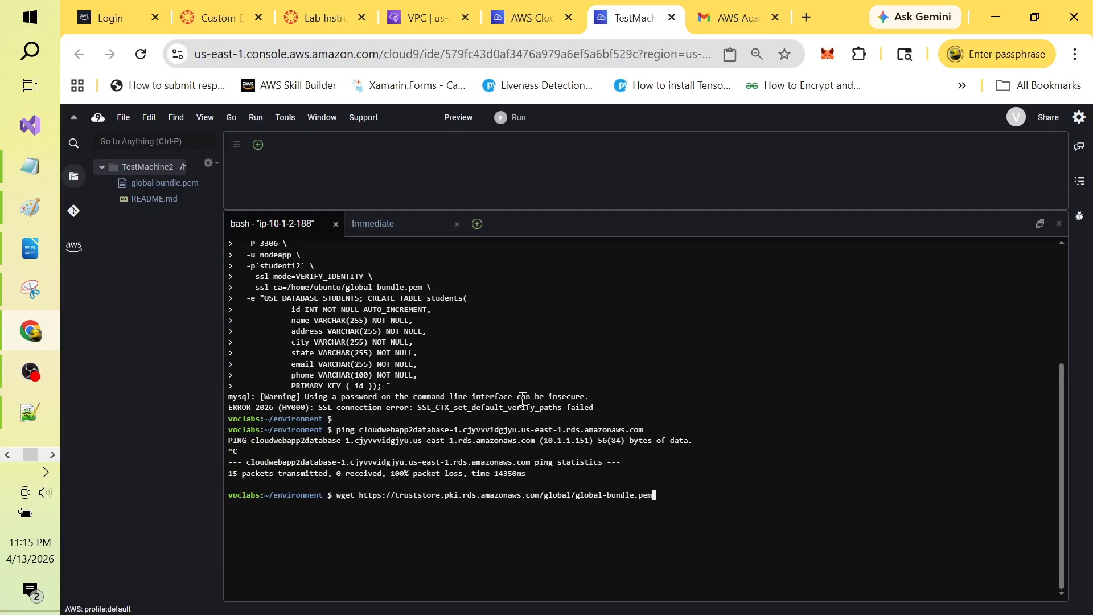
{"action": "key", "text": "BackSpace"}
{"action": "key", "text": "BackSpace"}
{"action": "key", "text": "BackSpace"}
{"action": "key", "text": "BackSpace"}
{"action": "key", "text": "BackSpace"}
{"action": "key", "text": "BackSpace"}
{"action": "key", "text": "BackSpace"}
{"action": "key", "text": "BackSpace"}
{"action": "key", "text": "BackSpace"}
{"action": "key", "text": "BackSpace"}
{"action": "key", "text": "BackSpace"}
{"action": "key", "text": "BackSpace"}
{"action": "key", "text": "BackSpace"}
{"action": "key", "text": "BackSpace"}
{"action": "key", "text": "BackSpace"}
{"action": "key", "text": "BackSpace"}
{"action": "key", "text": "BackSpace"}
{"action": "key", "text": "BackSpace"}
{"action": "key", "text": "BackSpace"}
{"action": "key", "text": "BackSpace"}
{"action": "key", "text": "BackSpace"}
{"action": "key", "text": "BackSpace"}
{"action": "key", "text": "BackSpace"}
{"action": "key", "text": "BackSpace"}
{"action": "key", "text": "BackSpace"}
{"action": "key", "text": "BackSpace"}
{"action": "key", "text": "BackSpace"}
{"action": "key", "text": "BackSpace"}
{"action": "key", "text": "BackSpace"}
{"action": "key", "text": "BackSpace"}
{"action": "key", "text": "BackSpace"}
{"action": "key", "text": "BackSpace"}
{"action": "key", "text": "BackSpace"}
{"action": "key", "text": "BackSpace"}
{"action": "key", "text": "BackSpace"}
{"action": "key", "text": "BackSpace"}
{"action": "key", "text": "BackSpace"}
{"action": "key", "text": "BackSpace"}
{"action": "key", "text": "BackSpace"}
{"action": "key", "text": "BackSpace"}
{"action": "key", "text": "BackSpace"}
{"action": "key", "text": "BackSpace"}
{"action": "key", "text": "BackSpace"}
{"action": "key", "text": "BackSpace"}
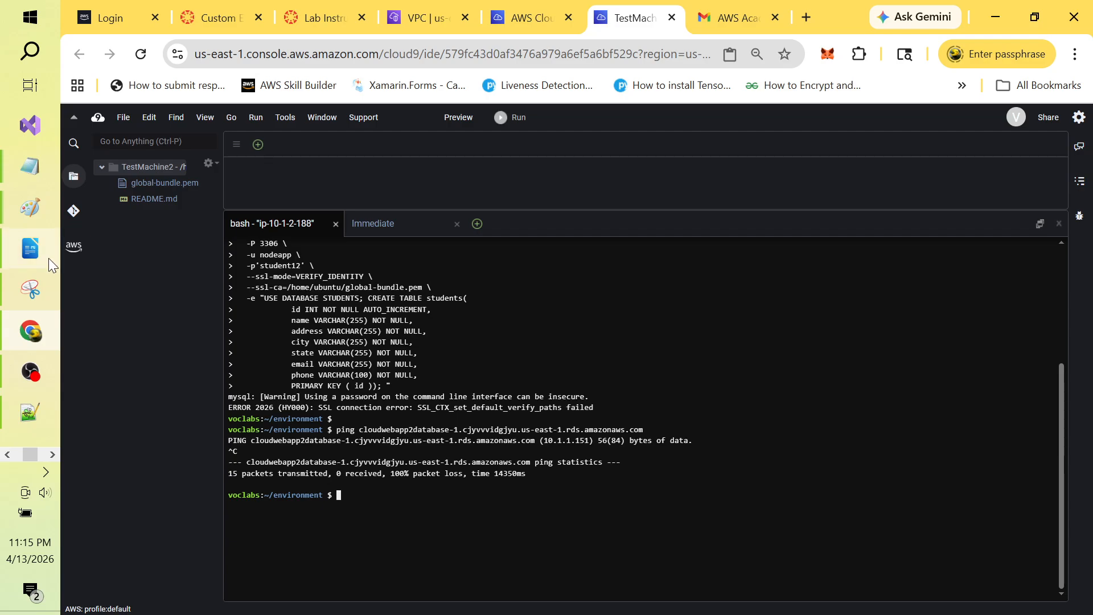
{"action": "left_click", "coordinate": [32, 416]}
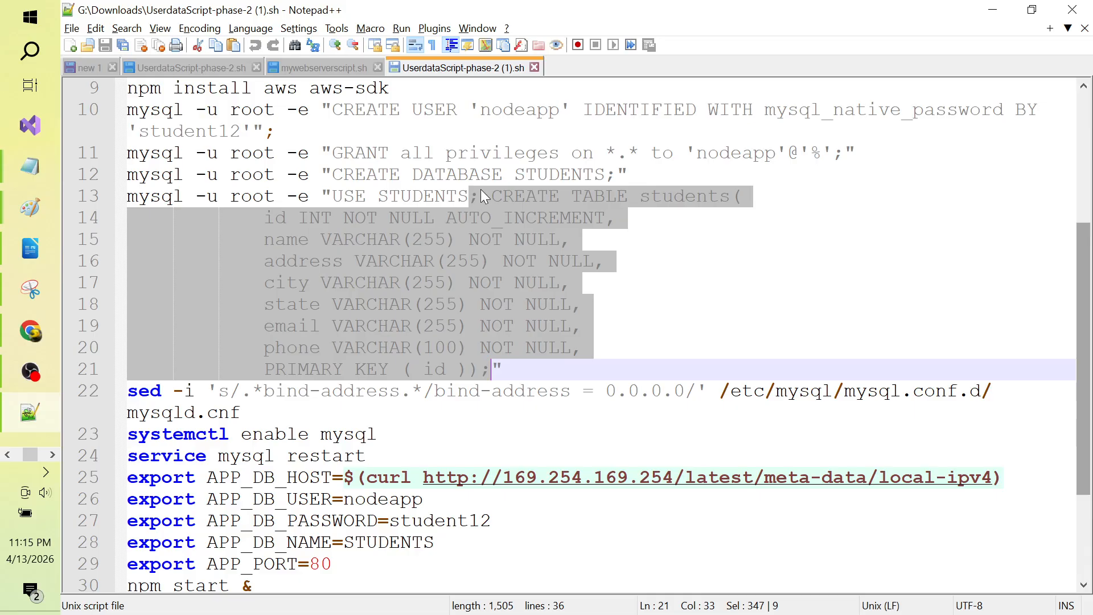
{"action": "key", "text": "alt+Tab"}
{"action": "key", "text": "alt+Tab"}
{"action": "key", "text": "alt+Tab"}
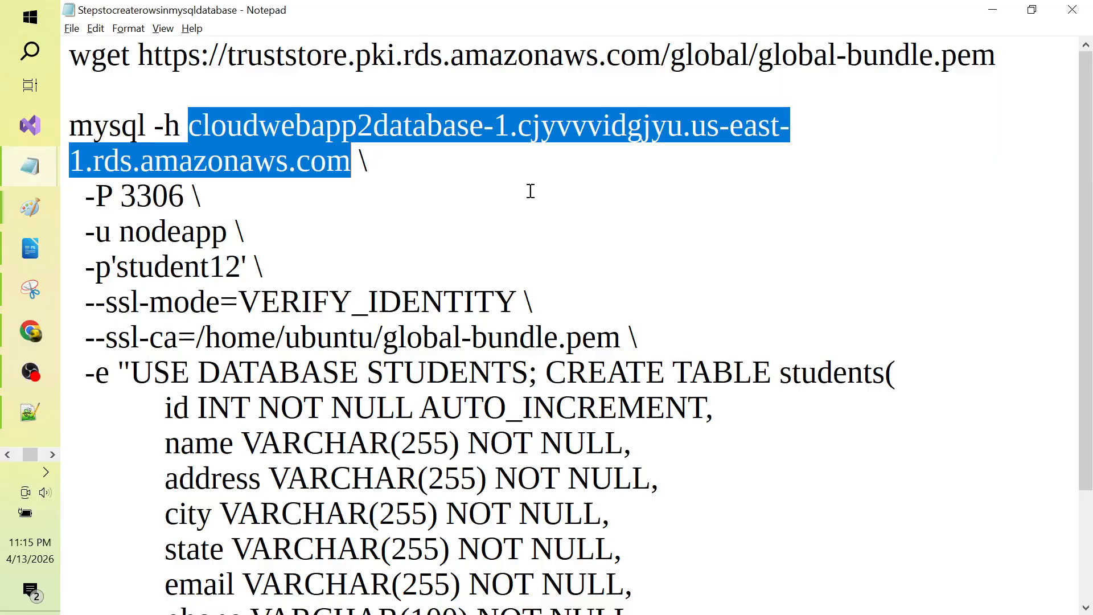
Step: Review the mysql command in the Notepad steps file, selecting its lines and the host name
{"action": "left_click", "coordinate": [456, 204]}
{"action": "left_click", "coordinate": [470, 131]}
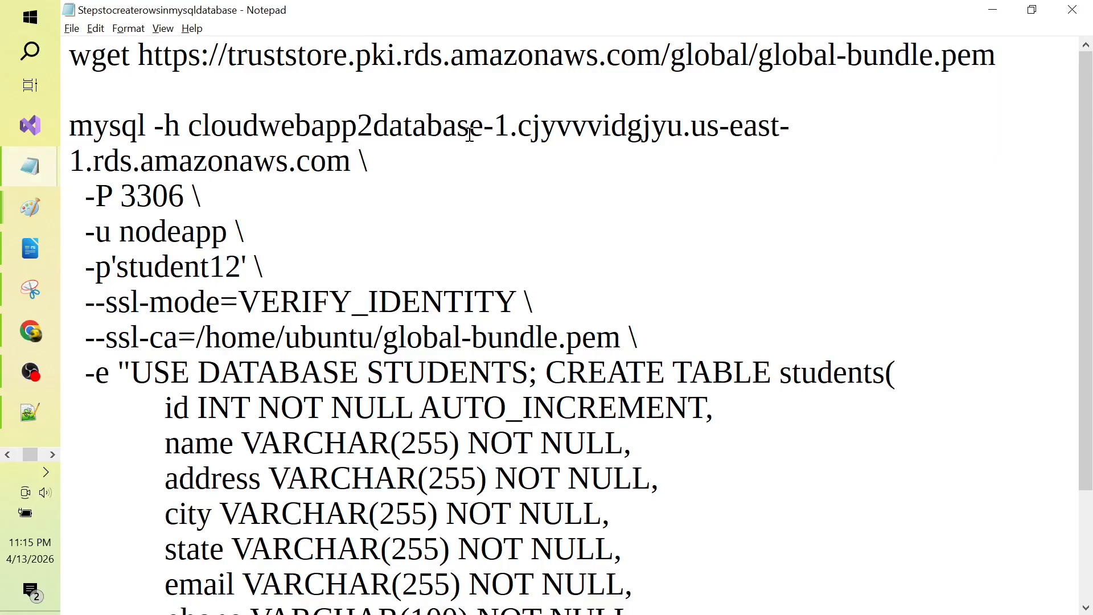
{"action": "triple_click", "coordinate": [470, 135]}
{"action": "key", "text": "shift+Down"}
{"action": "key", "text": "shift+Down"}
{"action": "key", "text": "shift+Down"}
{"action": "key", "text": "shift+Down"}
{"action": "key", "text": "shift+Down"}
{"action": "key", "text": "shift+Down"}
{"action": "key", "text": "shift+Down"}
{"action": "key", "text": "shift+Down"}
{"action": "key", "text": "shift+Down"}
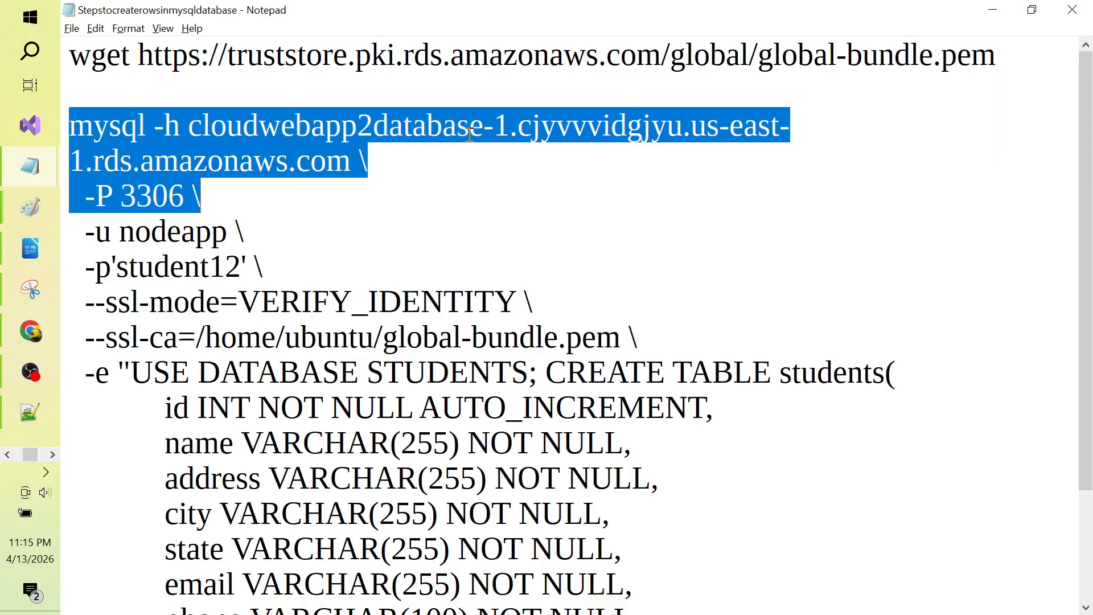
{"action": "key", "text": "shift+Down"}
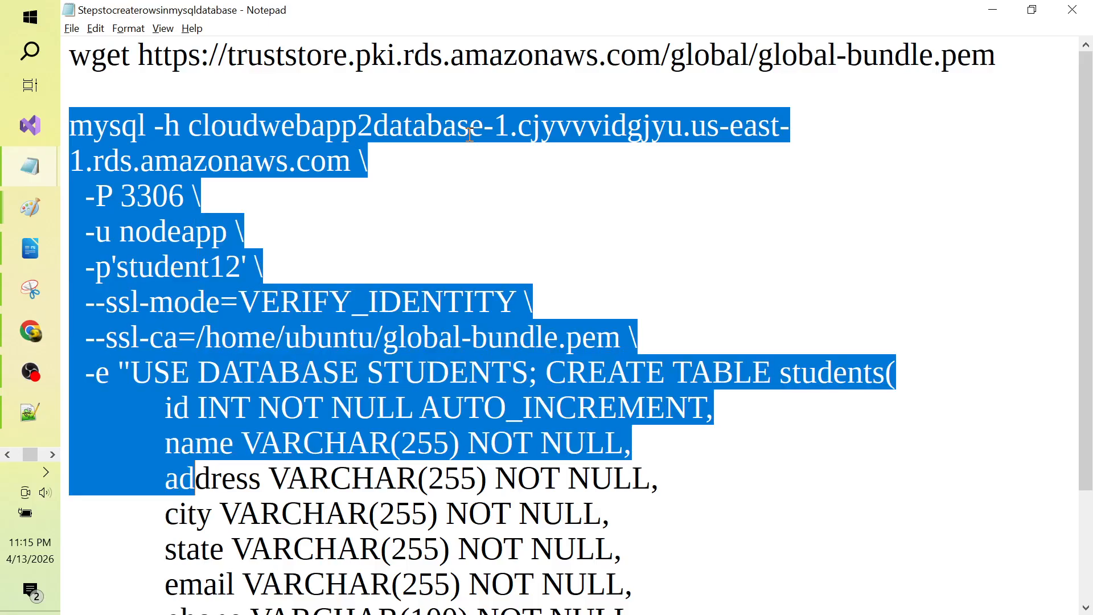
{"action": "key", "text": "shift+Down"}
{"action": "key", "text": "shift+Down"}
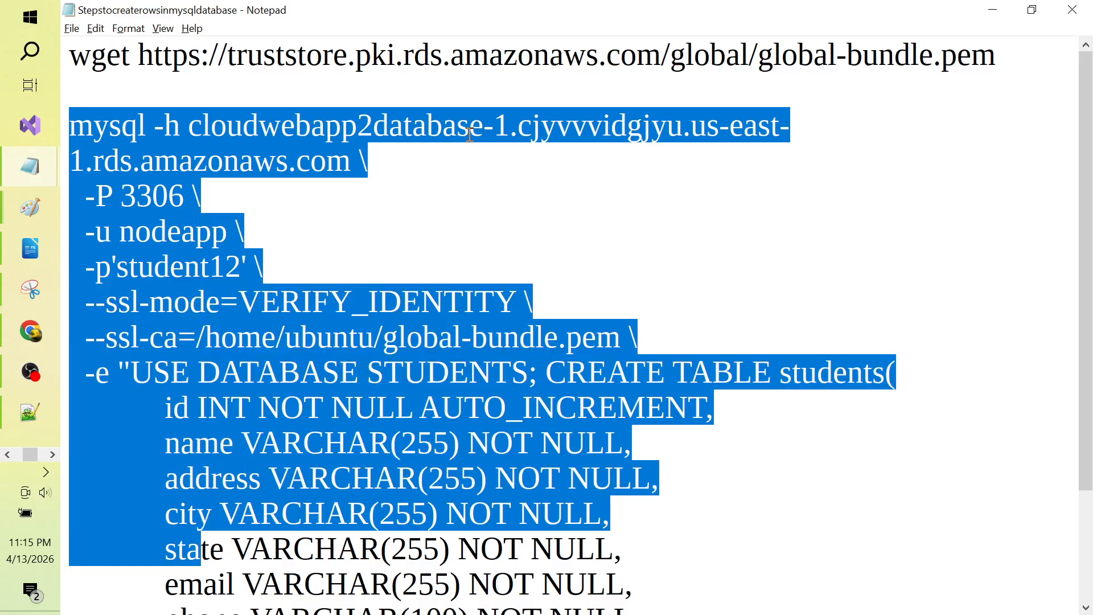
{"action": "left_click", "coordinate": [312, 135]}
{"action": "left_click", "coordinate": [194, 124]}
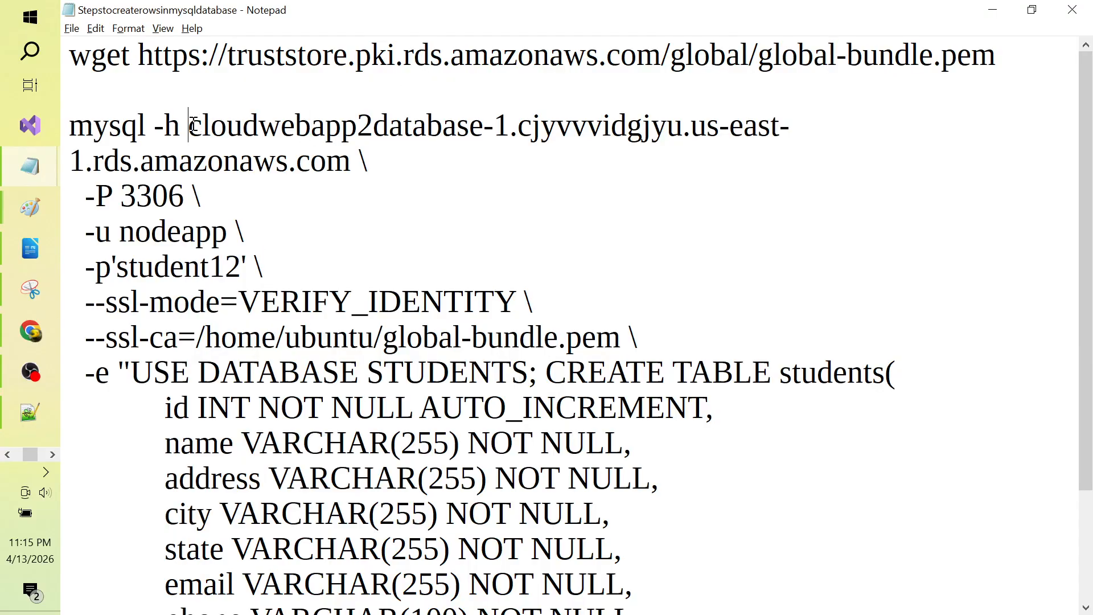
{"action": "key", "text": "shift+Right"}
{"action": "key", "text": "shift+Right"}
{"action": "key", "text": "shift+Right"}
{"action": "key", "text": "shift+Right"}
{"action": "key", "text": "shift+Right"}
{"action": "key", "text": "shift+Right"}
{"action": "key", "text": "shift+Right"}
{"action": "key", "text": "shift+Right"}
{"action": "key", "text": "shift+Right"}
{"action": "key", "text": "shift+Right"}
{"action": "key", "text": "shift+Right"}
{"action": "key", "text": "shift+Right"}
{"action": "key", "text": "shift+Right"}
{"action": "key", "text": "shift+Right"}
{"action": "key", "text": "shift+Right"}
{"action": "key", "text": "shift+Right"}
{"action": "key", "text": "shift+Right"}
{"action": "key", "text": "shift+Right"}
{"action": "key", "text": "shift+Right"}
{"action": "key", "text": "shift+Right"}
{"action": "key", "text": "shift+Left"}
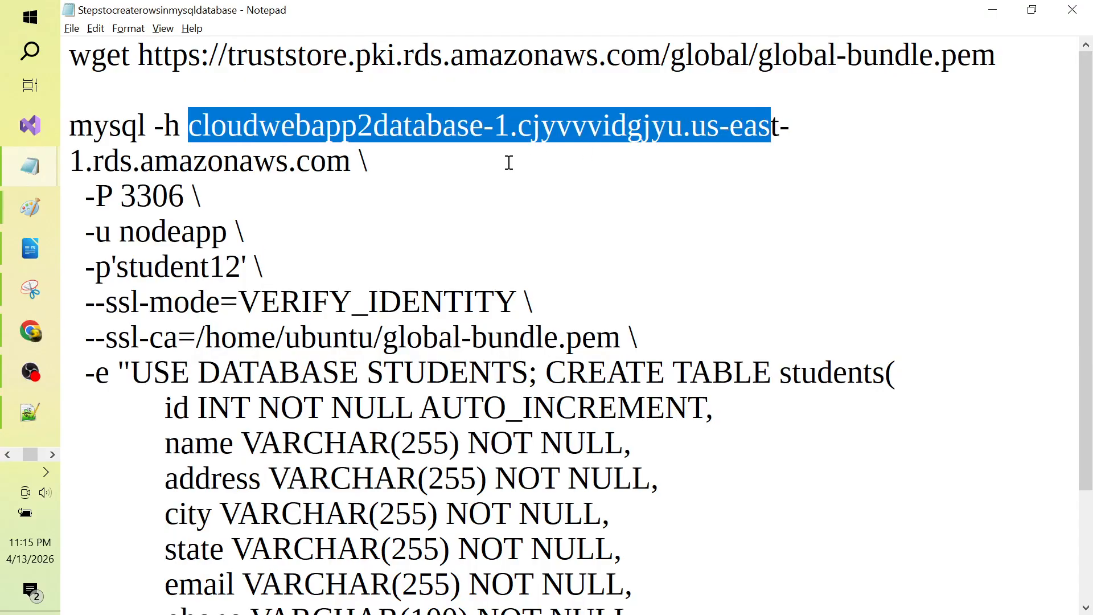
{"action": "left_click", "coordinate": [509, 163]}
Step: Reselect the full mysql command, then place the caret after 'students('
{"action": "key", "text": "Up"}
{"action": "key", "text": "Home"}
{"action": "key", "text": "shift+End"}
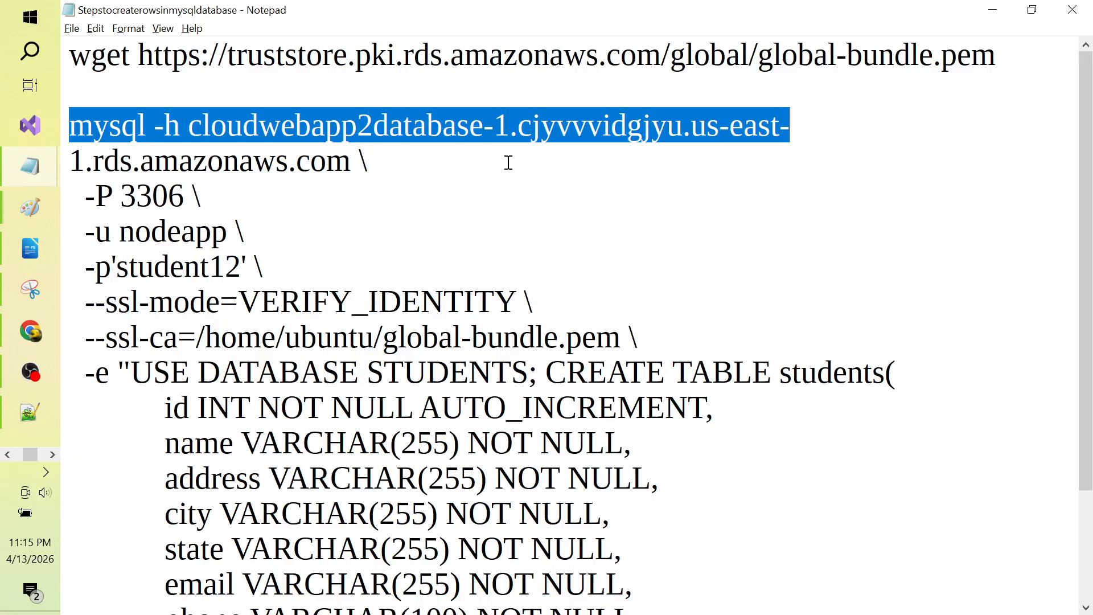
{"action": "key", "text": "shift+Down"}
{"action": "key", "text": "shift+Down"}
{"action": "key", "text": "shift+Down"}
{"action": "key", "text": "shift+Down"}
{"action": "key", "text": "shift+Down"}
{"action": "key", "text": "shift+Down"}
{"action": "key", "text": "shift+Down"}
{"action": "key", "text": "shift+Down"}
{"action": "key", "text": "shift+Down"}
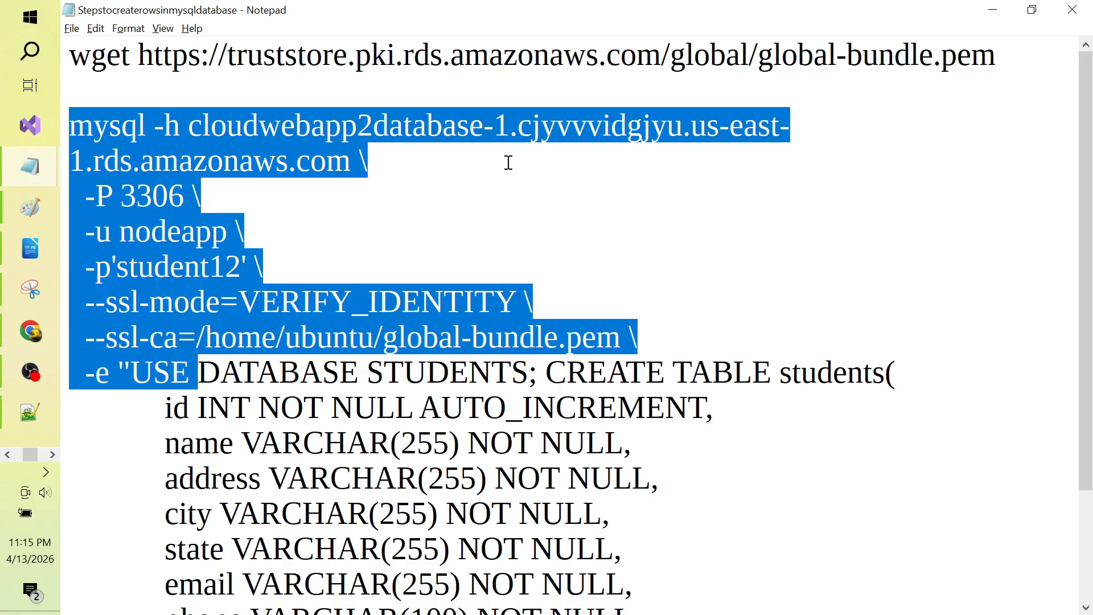
{"action": "key", "text": "shift+Down"}
{"action": "key", "text": "shift+Down"}
{"action": "key", "text": "shift+Down"}
{"action": "key", "text": "shift+Down"}
{"action": "key", "text": "shift+Down"}
{"action": "key", "text": "shift+Down"}
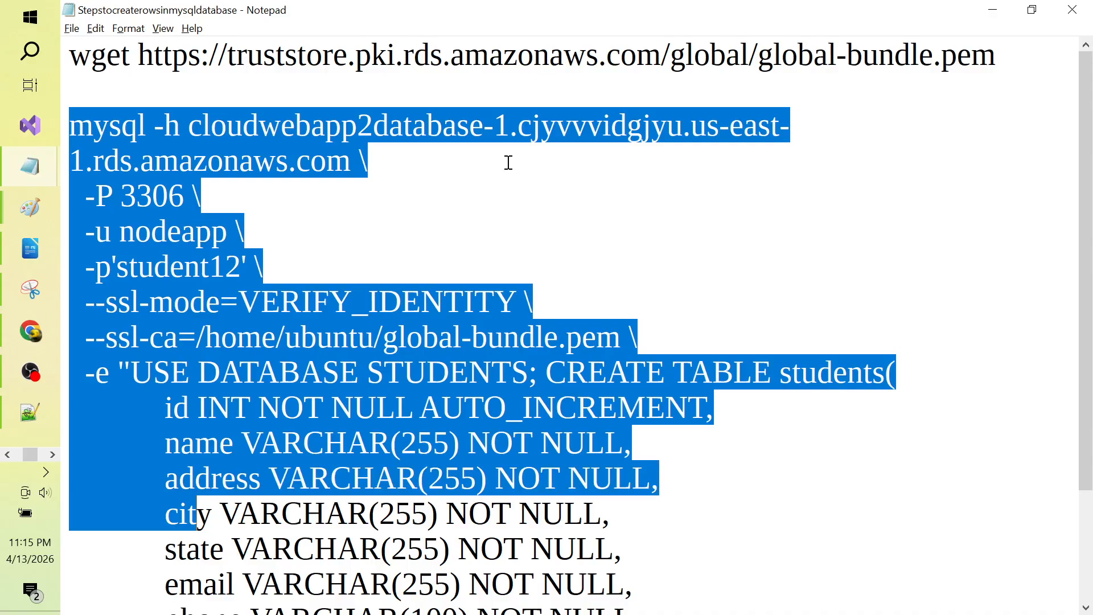
{"action": "key", "text": "shift+Down"}
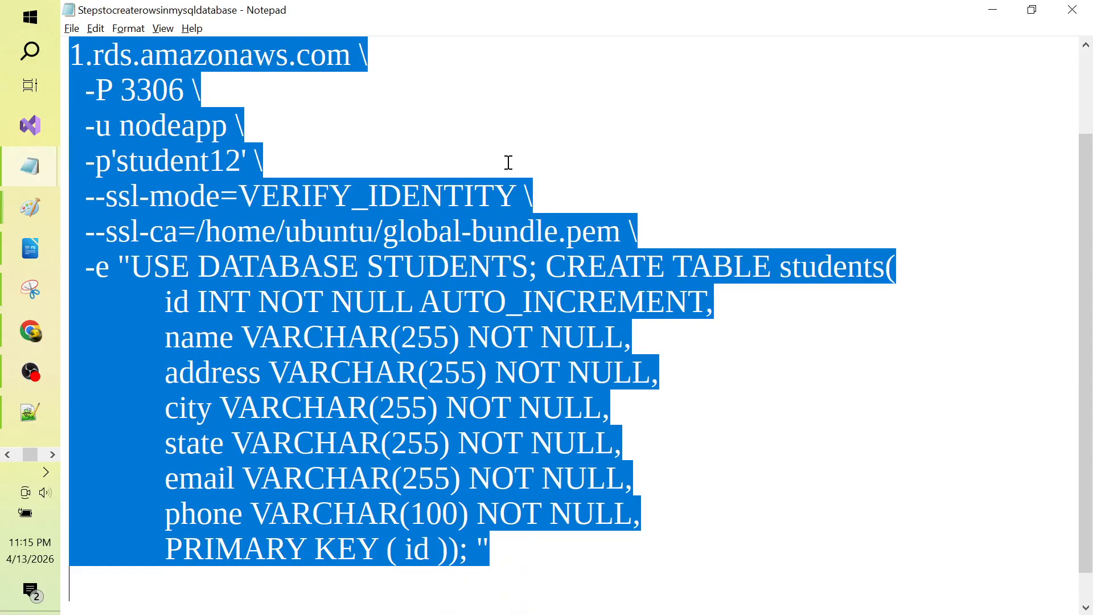
{"action": "key", "text": "shift+Down"}
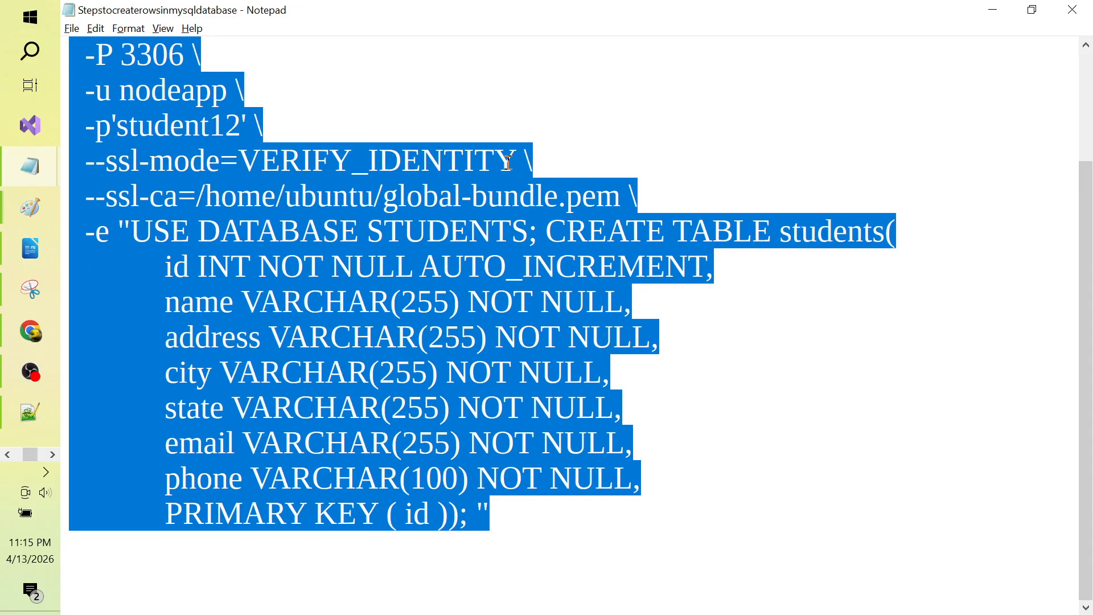
{"action": "key", "text": "Right"}
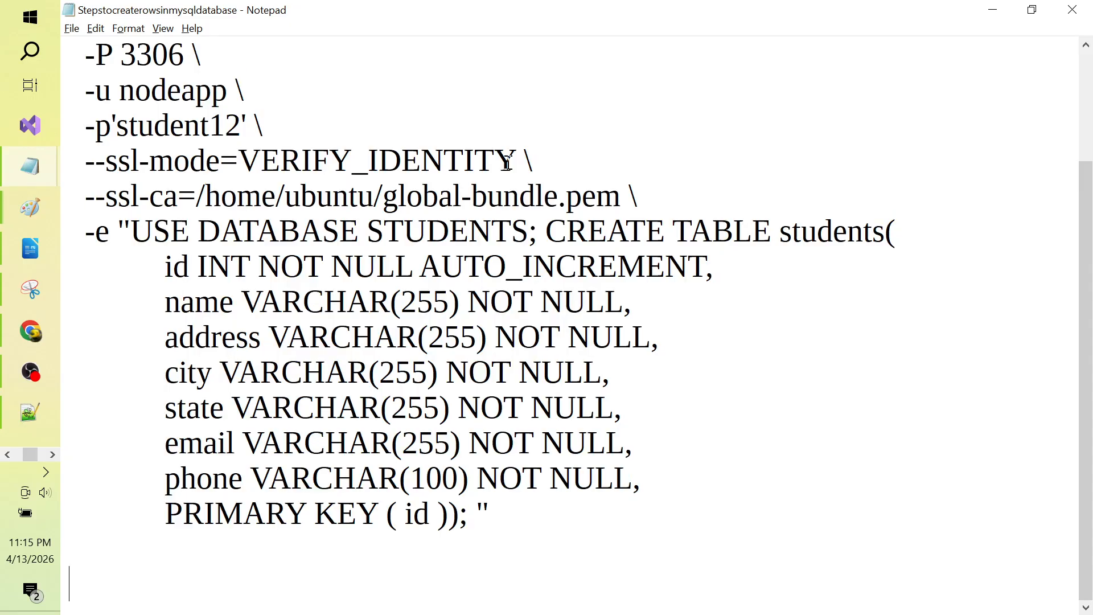
{"action": "left_click", "coordinate": [919, 235]}
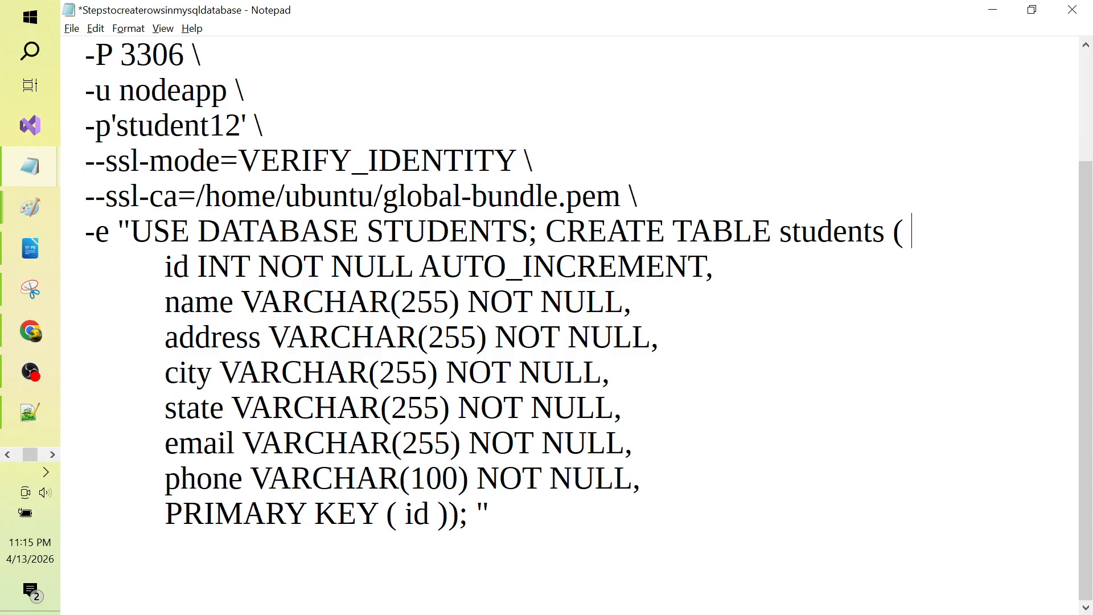
Step: Close the quote after STUDENTS; and move CREATE TABLE students onto its own paragraph
{"action": "key", "text": "Down"}
{"action": "key", "text": "Down"}
{"action": "key", "text": "Down"}
{"action": "key", "text": "Down"}
{"action": "key", "text": "Down"}
{"action": "left_click", "coordinate": [575, 228]}
{"action": "key", "text": "Left"}
{"action": "key", "text": "Left"}
{"action": "key", "text": "Right"}
{"action": "type", "text": "\""}
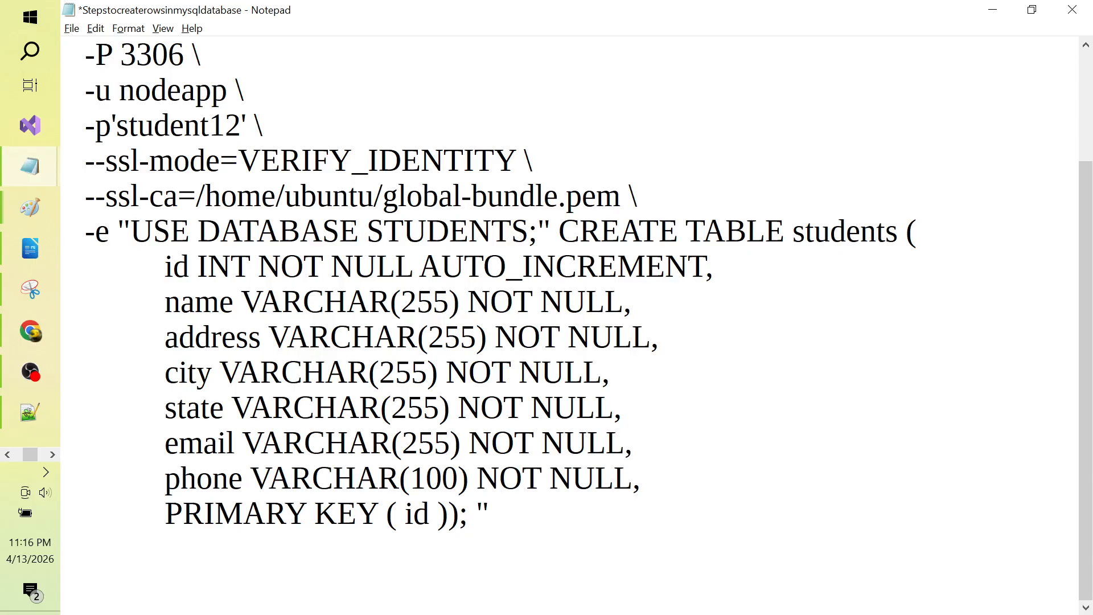
{"action": "key", "text": "Return"}
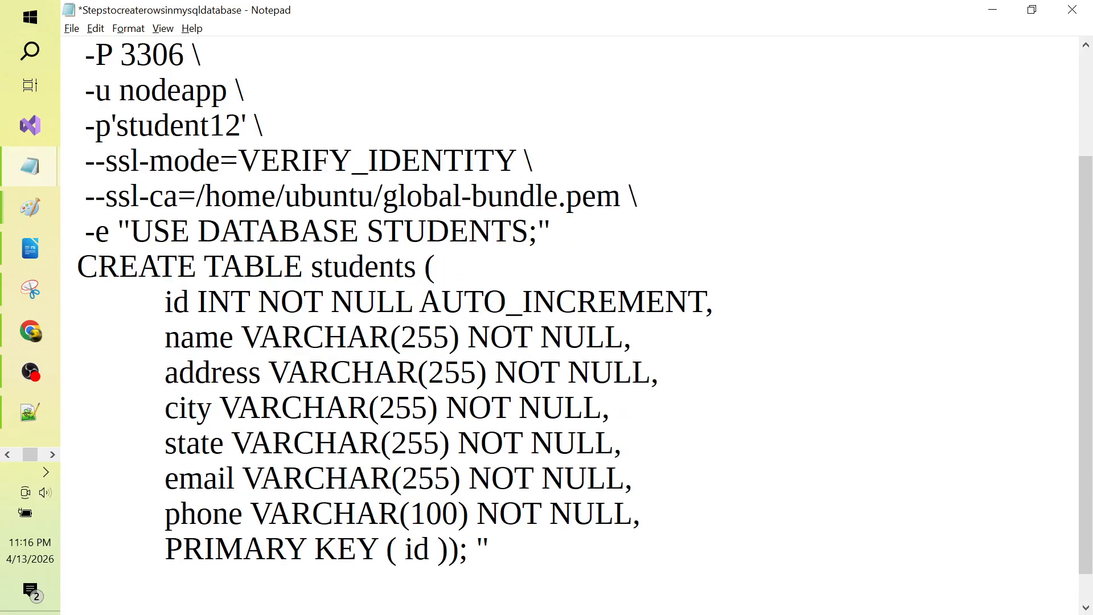
{"action": "key", "text": "Return"}
{"action": "key", "text": "Up"}
{"action": "key", "text": "shift+Up"}
{"action": "key", "text": "shift+Up"}
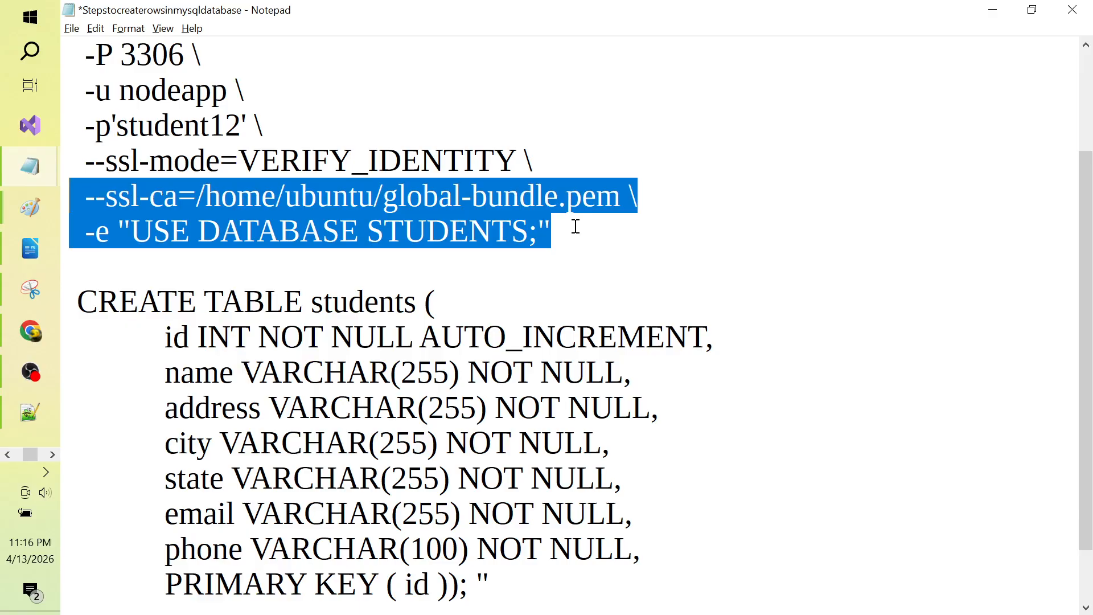
{"action": "key", "text": "shift+Up"}
{"action": "key", "text": "shift+Up"}
{"action": "key", "text": "shift+Up"}
{"action": "key", "text": "shift+Up"}
{"action": "key", "text": "shift+Up"}
{"action": "key", "text": "shift+Up"}
{"action": "key", "text": "shift+Up"}
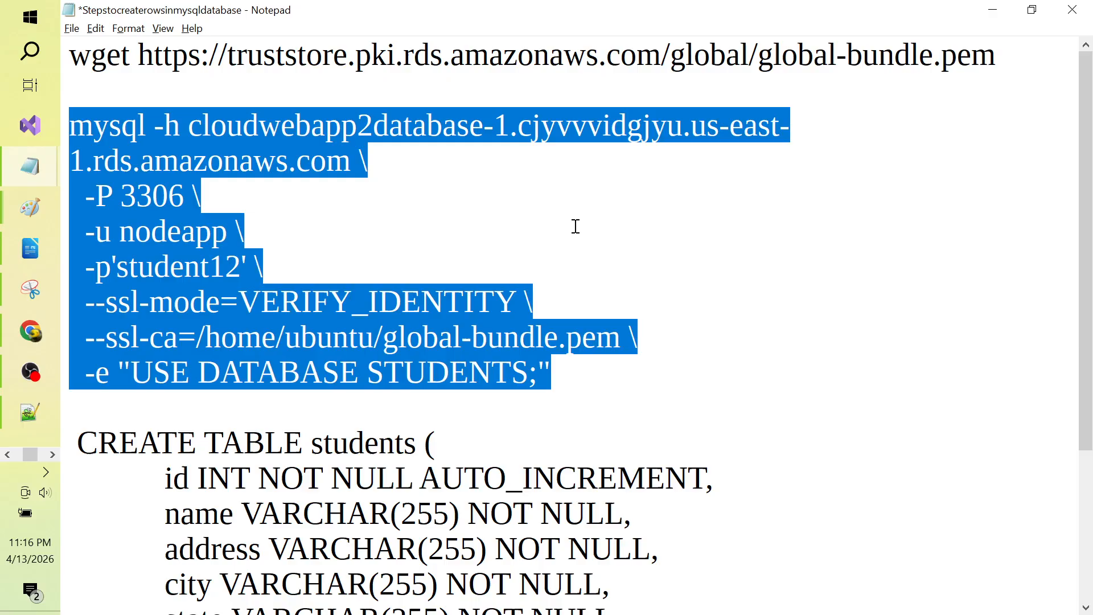
{"action": "left_click", "coordinate": [688, 249]}
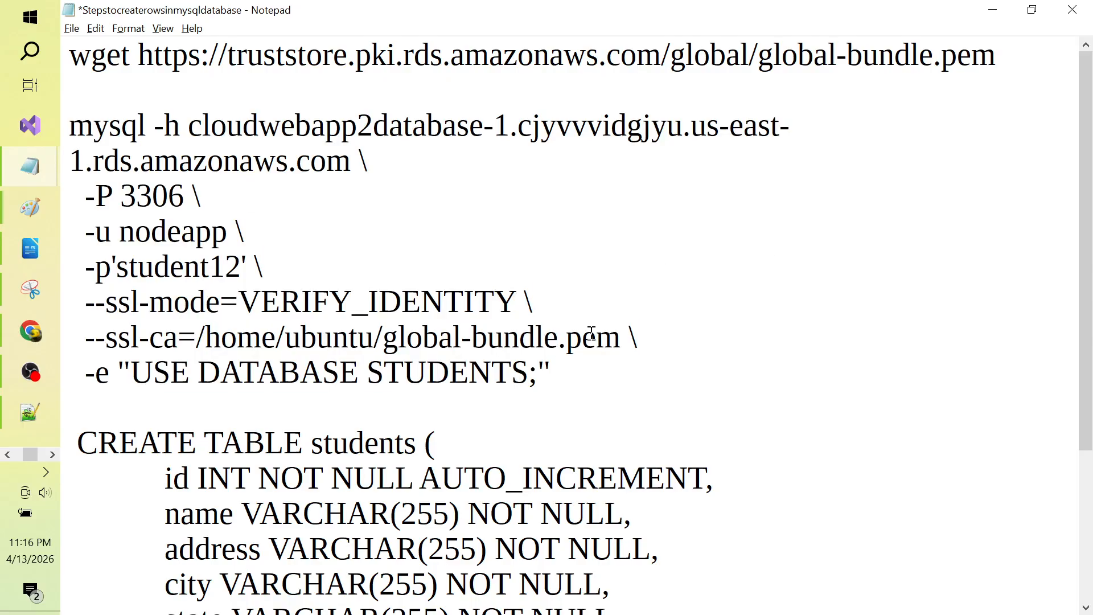
Step: Add 'SHOW TABLES;' to the -e query and select the mysql command lines
{"action": "left_click", "coordinate": [566, 360]}
{"action": "key", "text": "Left"}
{"action": "type", "text": "SHOW"}
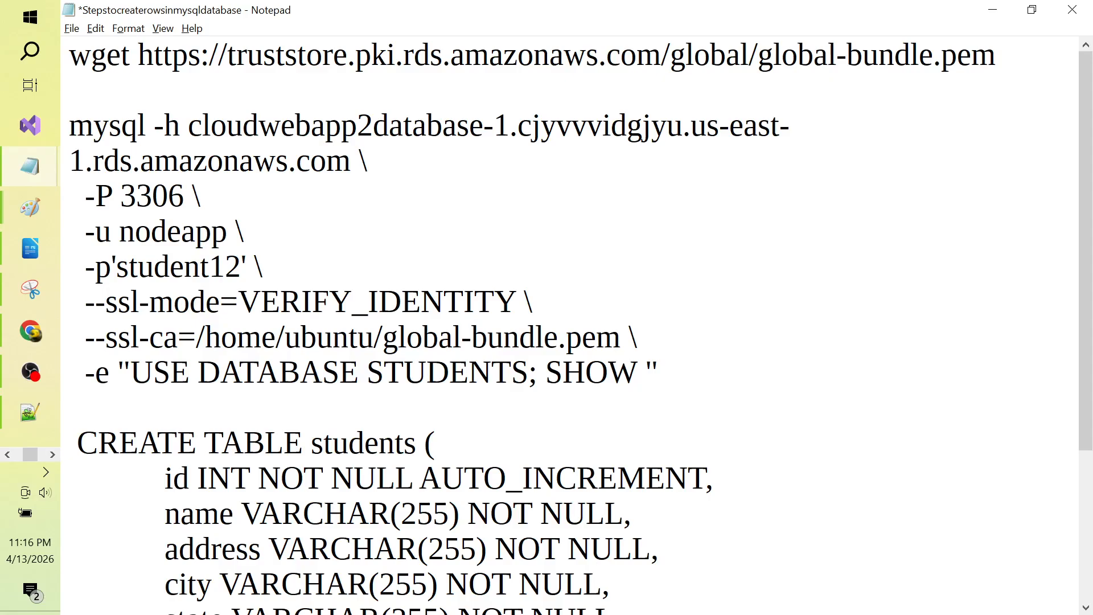
{"action": "type", "text": " DAT"}
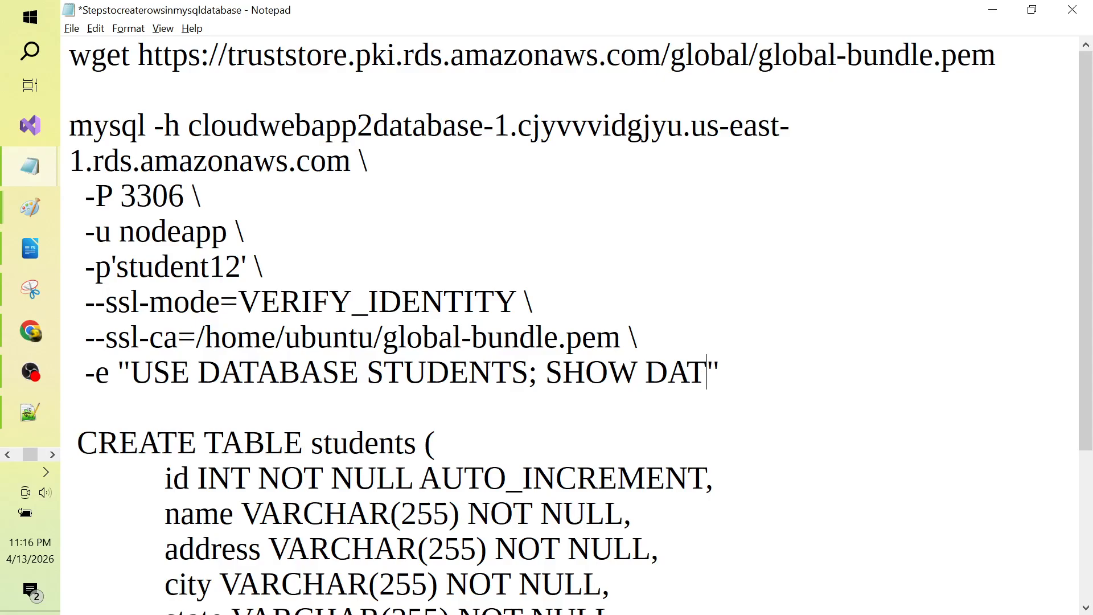
{"action": "type", "text": "ABSE"}
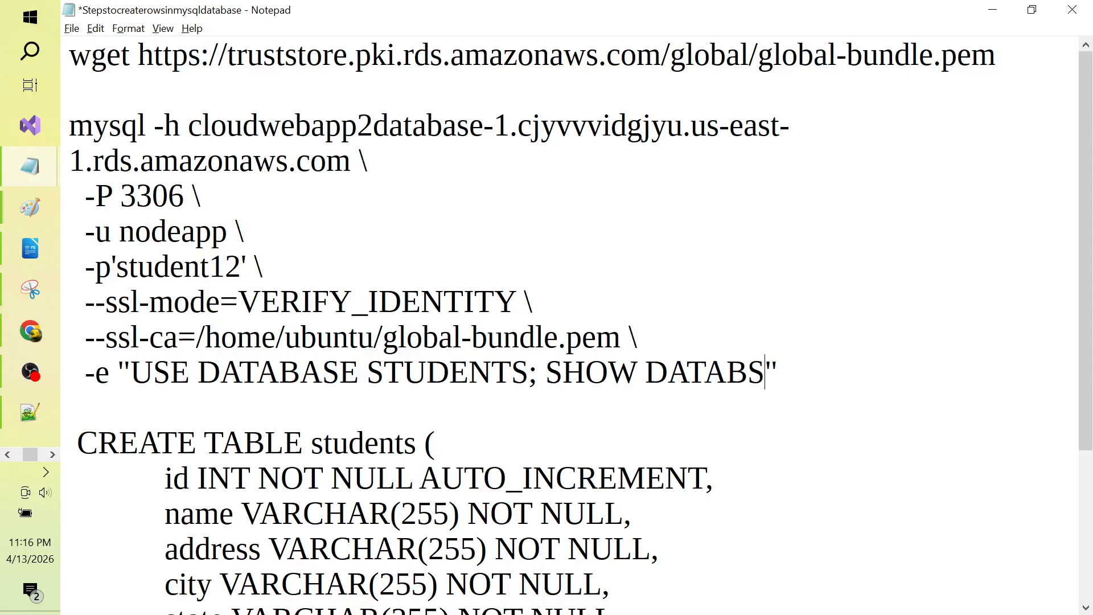
{"action": "key", "text": "BackSpace"}
{"action": "key", "text": "BackSpace"}
{"action": "type", "text": "ASES"}
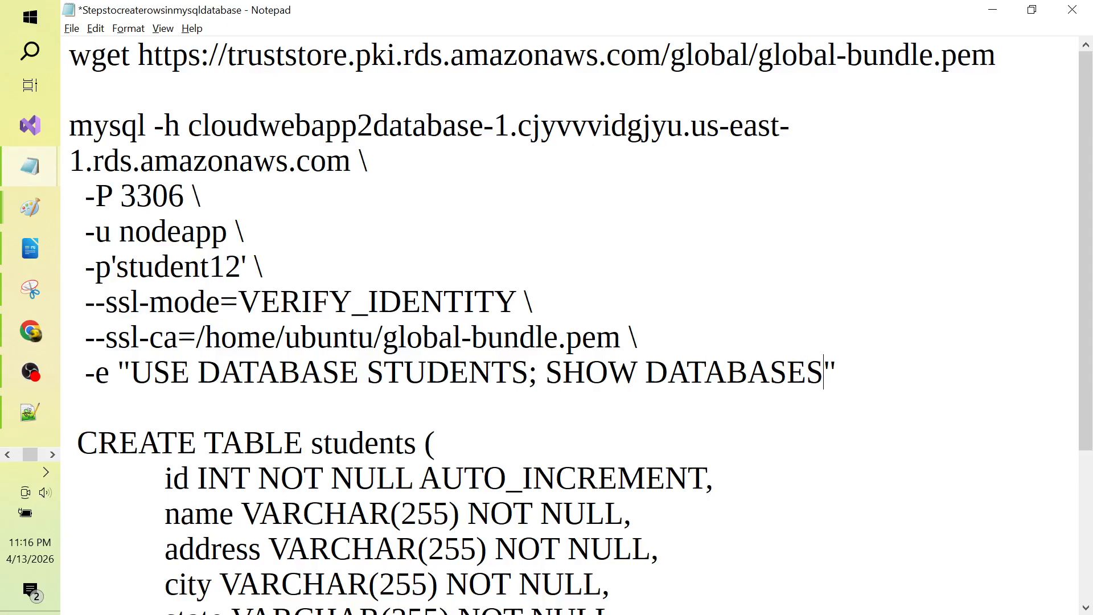
{"action": "type", "text": ";"}
{"action": "key", "text": "BackSpace"}
{"action": "key", "text": "BackSpace"}
{"action": "key", "text": "BackSpace"}
{"action": "key", "text": "BackSpace"}
{"action": "key", "text": "BackSpace"}
{"action": "key", "text": "BackSpace"}
{"action": "key", "text": "BackSpace"}
{"action": "key", "text": "BackSpace"}
{"action": "key", "text": "BackSpace"}
{"action": "key", "text": "BackSpace"}
{"action": "key", "text": "BackSpace"}
{"action": "type", "text": "TABLES"}
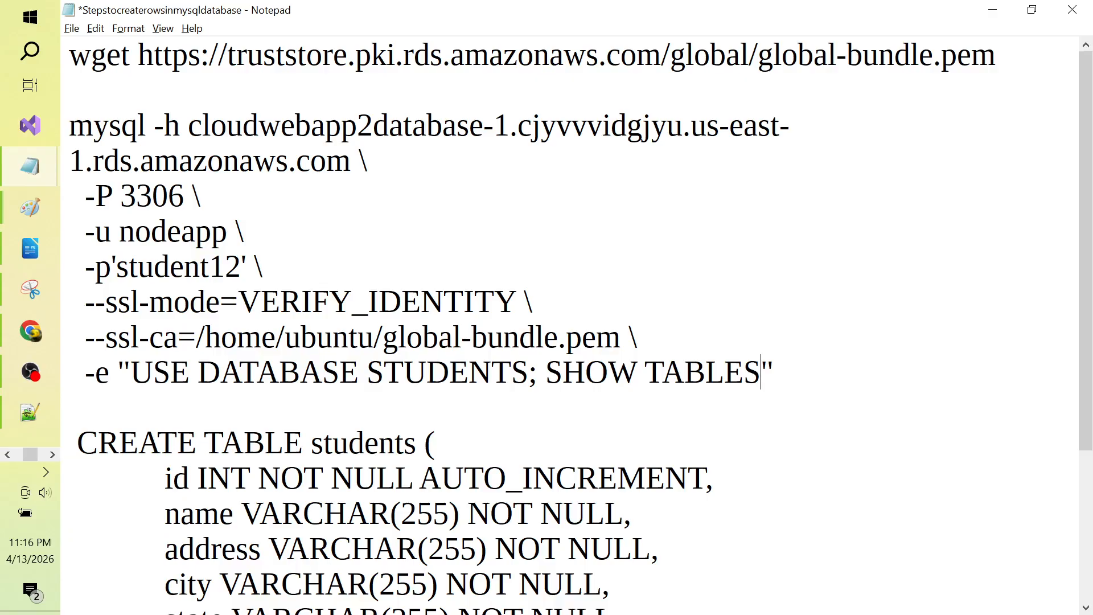
{"action": "type", "text": ";"}
{"action": "key", "text": "Left"}
{"action": "key", "text": "ctrl+shift+Left"}
{"action": "key", "text": "ctrl+shift+Left"}
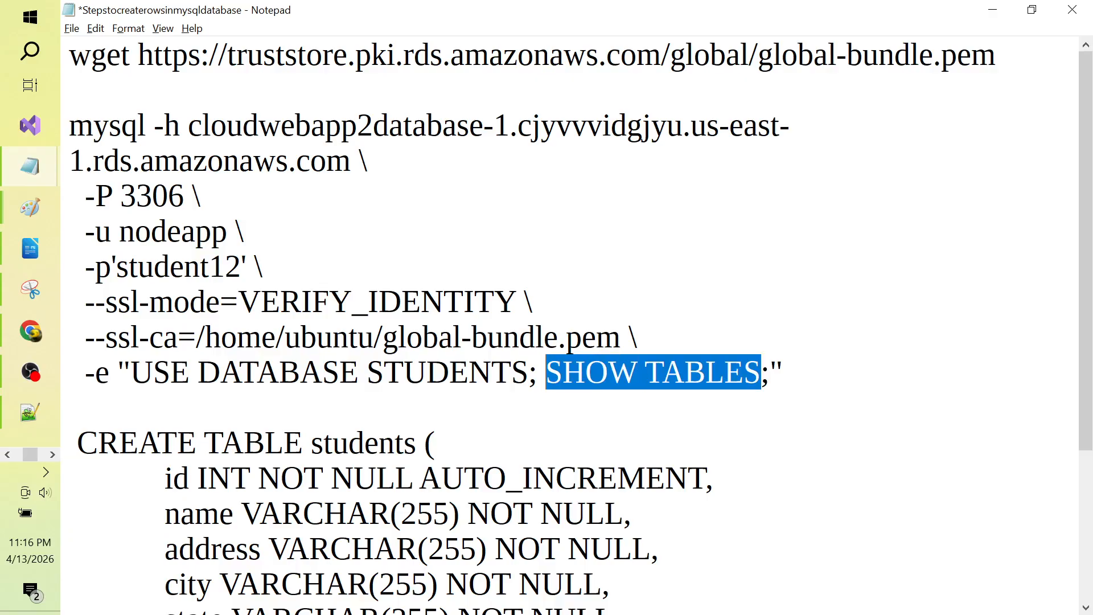
{"action": "key", "text": "Right"}
{"action": "key", "text": "Right"}
{"action": "key", "text": "Right"}
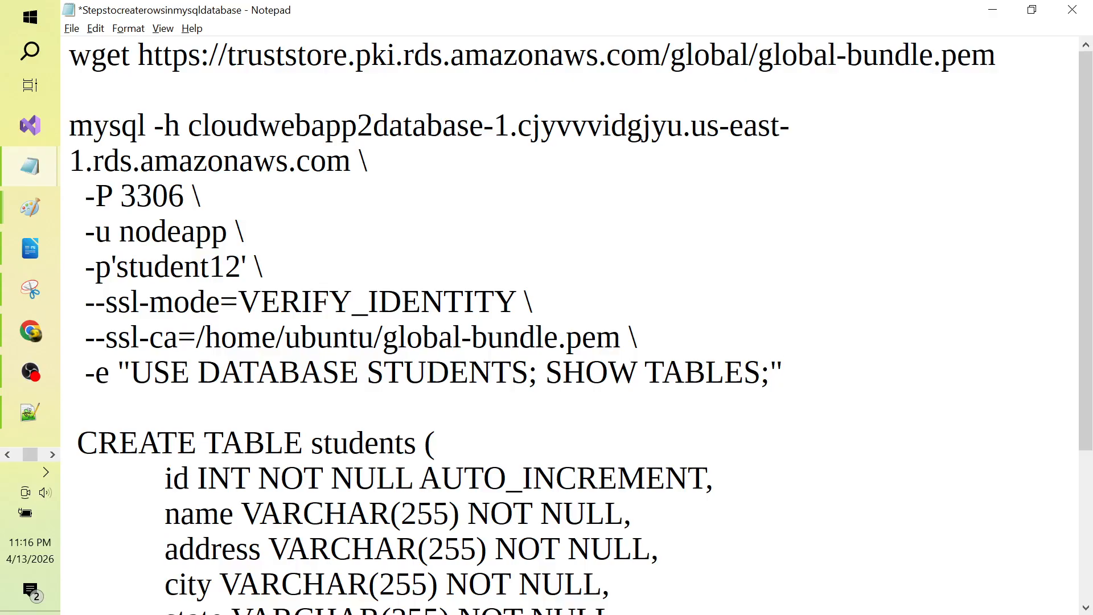
{"action": "key", "text": "shift+Up"}
{"action": "key", "text": "shift+Up"}
{"action": "key", "text": "shift+Up"}
{"action": "key", "text": "shift+Up"}
{"action": "key", "text": "shift+Up"}
{"action": "key", "text": "shift+Up"}
{"action": "key", "text": "shift+Up"}
{"action": "key", "text": "shift+Up"}
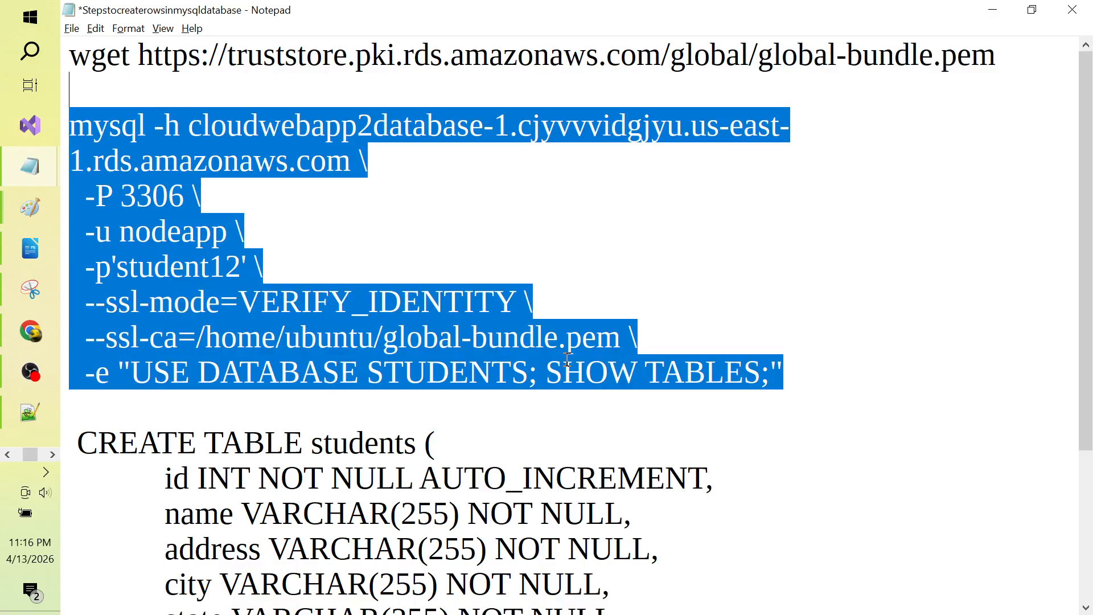
{"action": "key", "text": "shift+Down"}
{"action": "key", "text": "shift+Down"}
{"action": "key", "text": "shift+Up"}
{"action": "key", "text": "ctrl+c"}
{"action": "key", "text": "alt+Tab"}
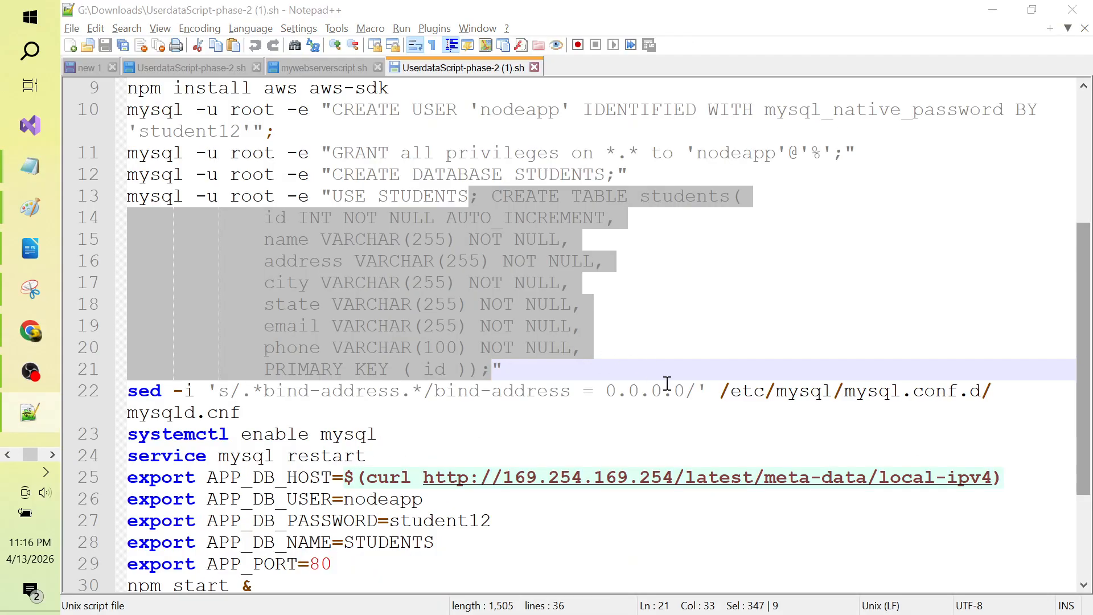
Step: Dismiss the Access denied toast and reload the Cloud9 TestMachine2 page until the IDE reconnects
{"action": "key", "text": "alt+Tab"}
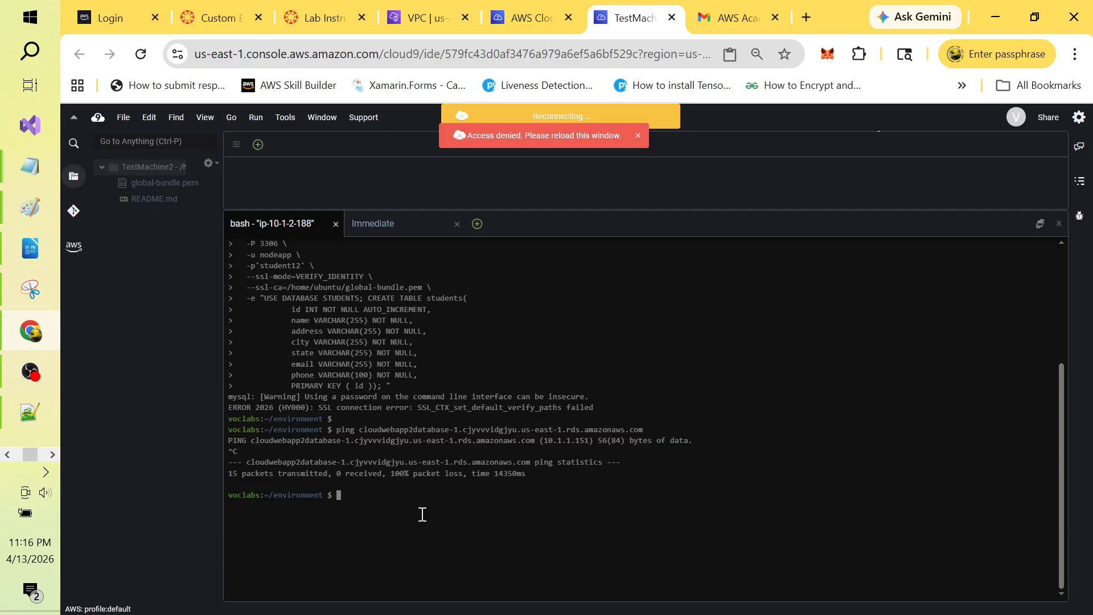
{"action": "left_click", "coordinate": [638, 135]}
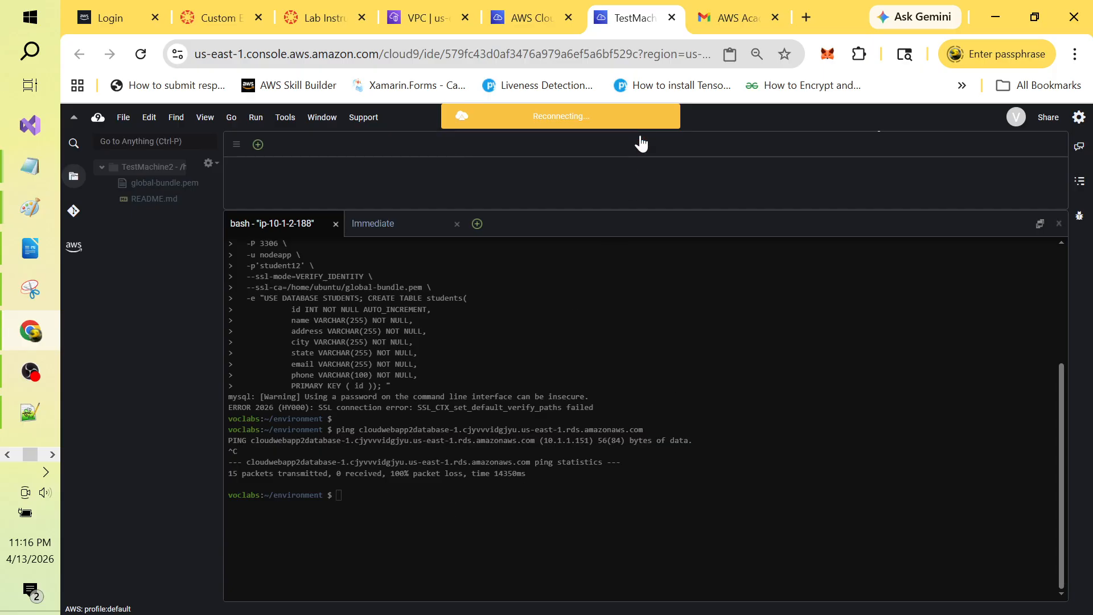
{"action": "left_click", "coordinate": [141, 52]}
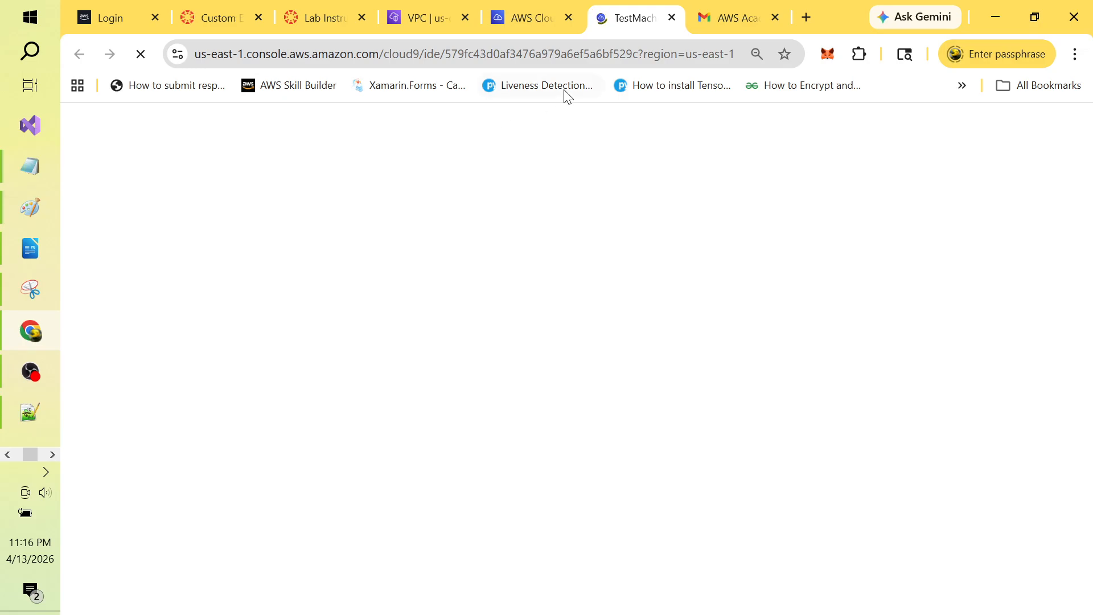
{"action": "left_click", "coordinate": [421, 18]}
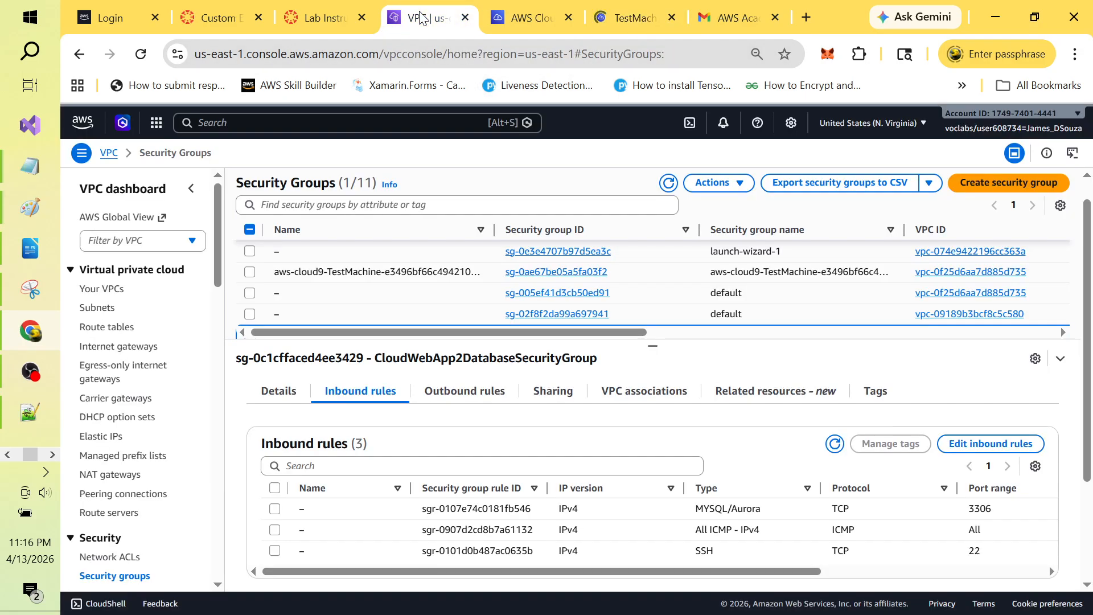
{"action": "left_click", "coordinate": [636, 21]}
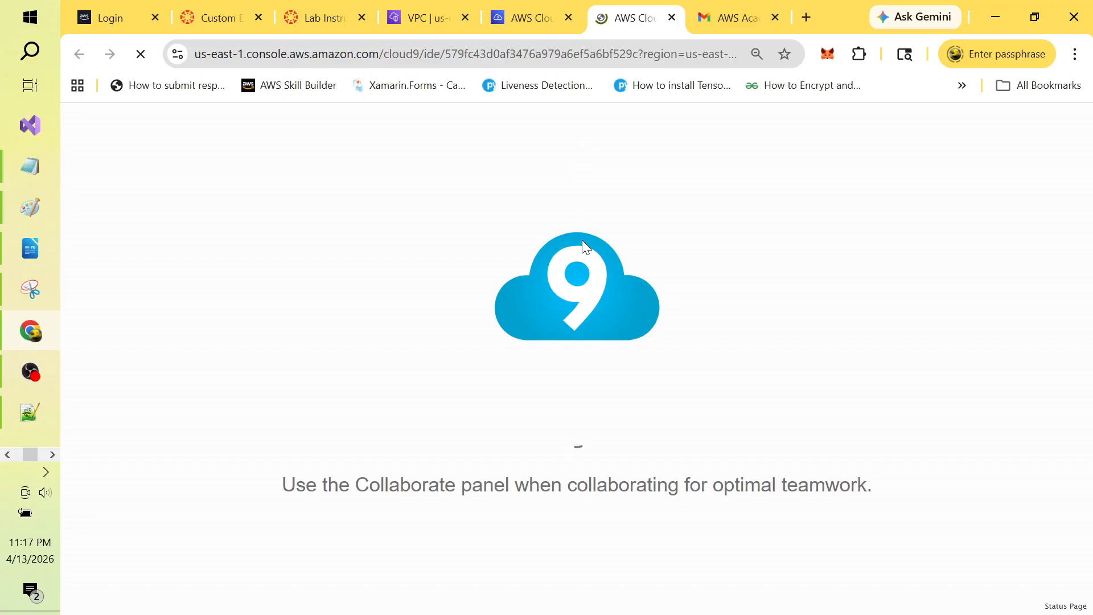
{"action": "key", "text": "alt+Tab"}
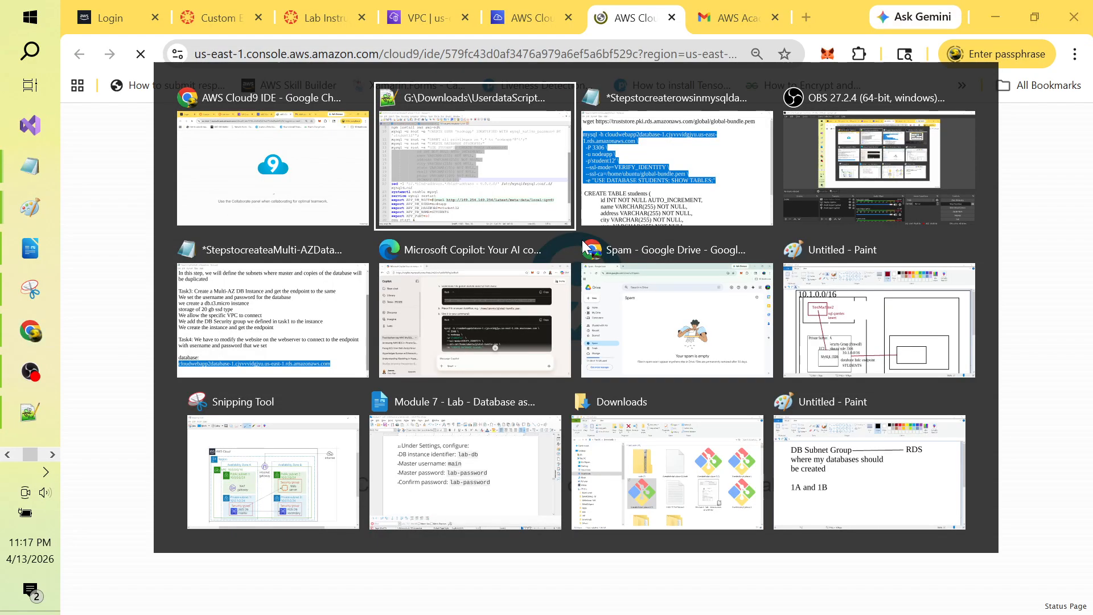
{"action": "key", "text": "alt+Tab"}
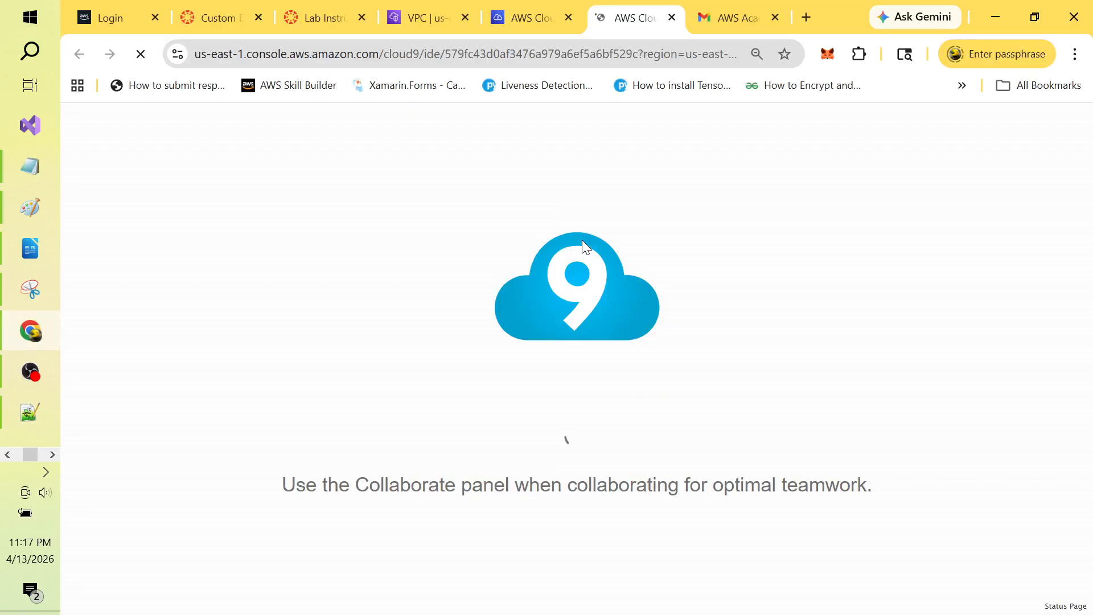
{"action": "key", "text": "alt+Tab"}
{"action": "key", "text": "alt+Tab"}
{"action": "key", "text": "alt+Tab"}
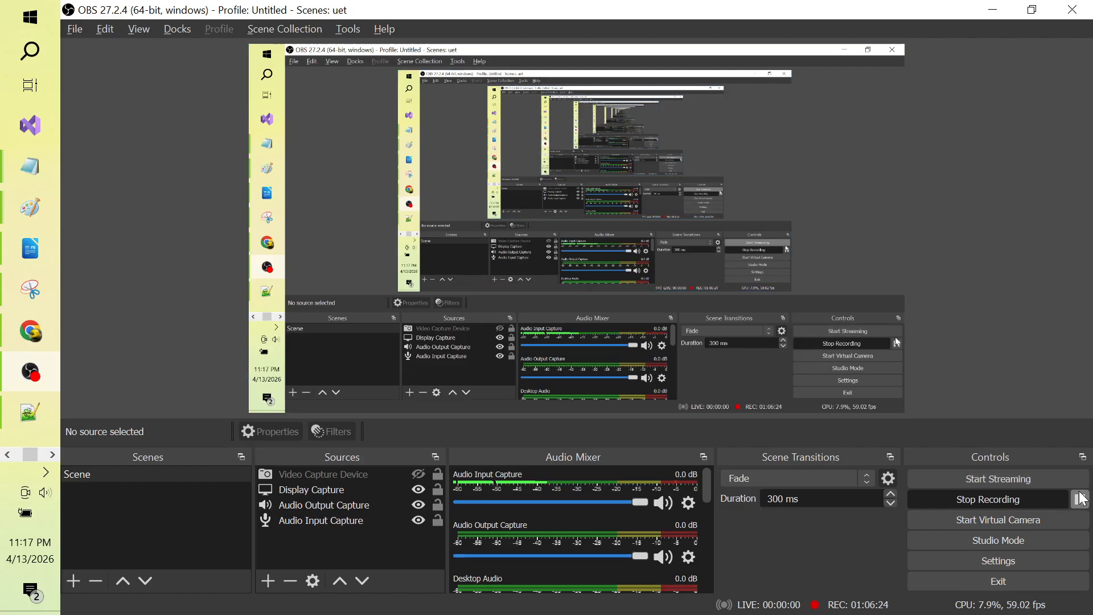
{"action": "key", "text": "alt+Tab"}
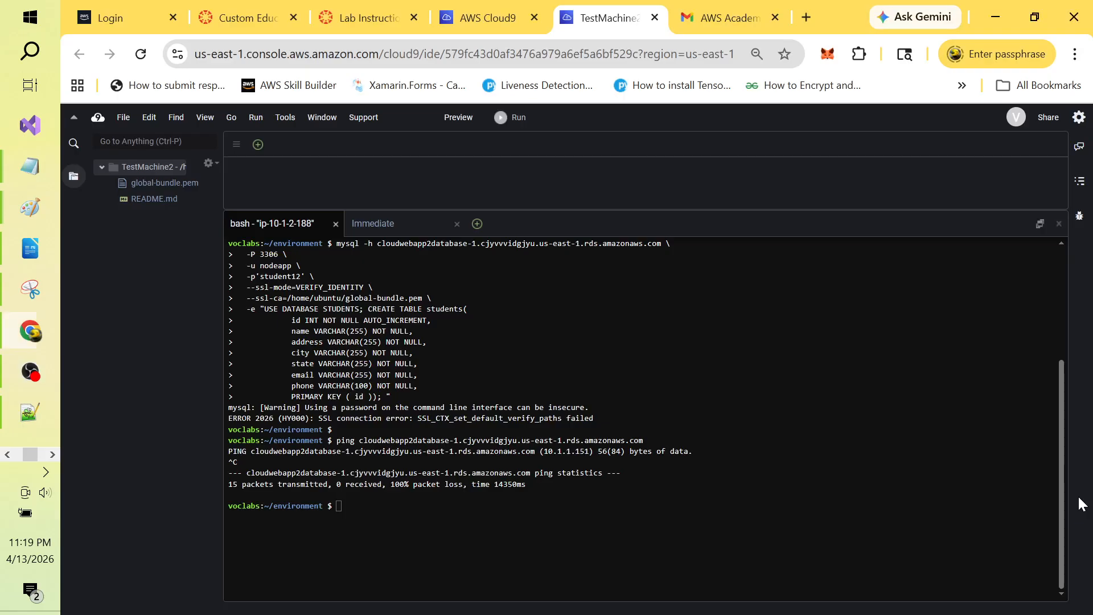
Step: Clear the TestMachine2 terminal and paste the mysql -h line for cloudwebapp2database-1
{"action": "left_click", "coordinate": [357, 505]}
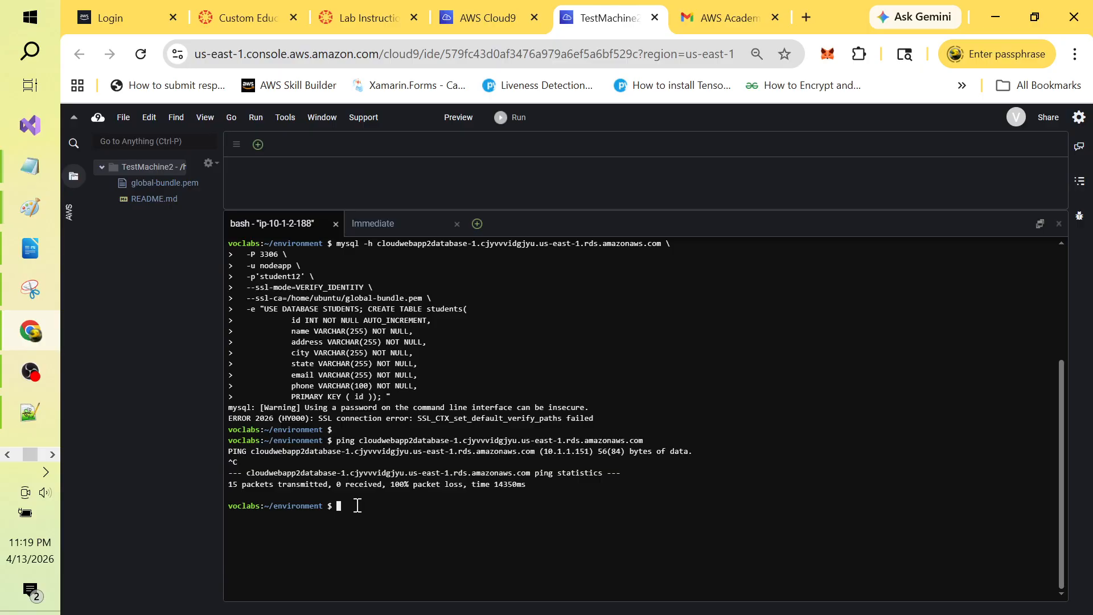
{"action": "type", "text": "clear"}
{"action": "key", "text": "Return"}
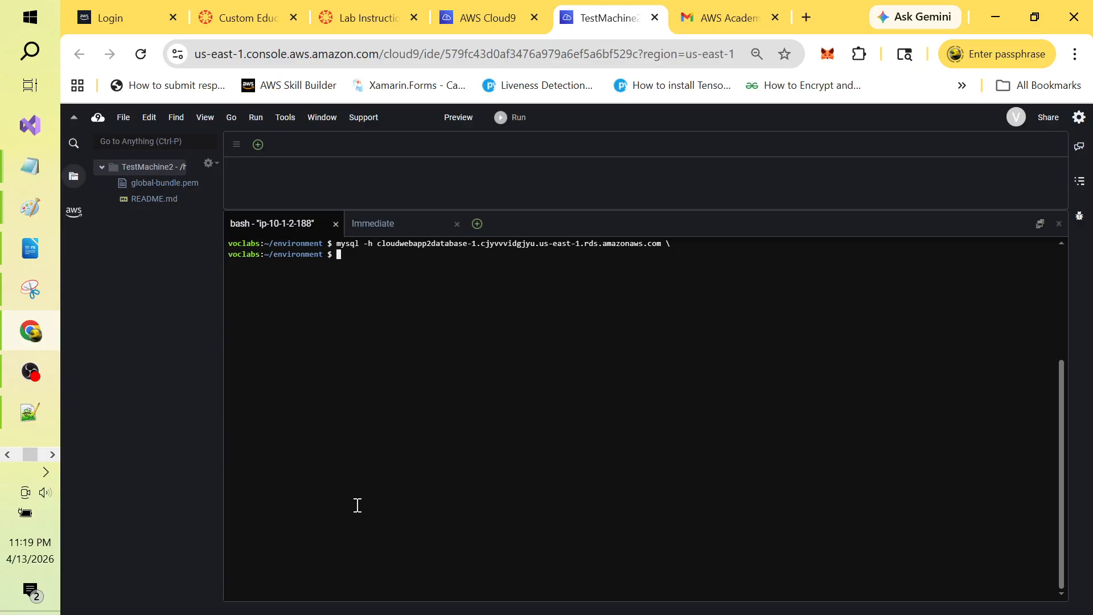
{"action": "type", "text": "clear"}
{"action": "key", "text": "BackSpace"}
{"action": "key", "text": "BackSpace"}
{"action": "key", "text": "BackSpace"}
{"action": "key", "text": "BackSpace"}
{"action": "key", "text": "BackSpace"}
{"action": "key", "text": "Return"}
{"action": "key", "text": "Return"}
{"action": "type", "text": "clear"}
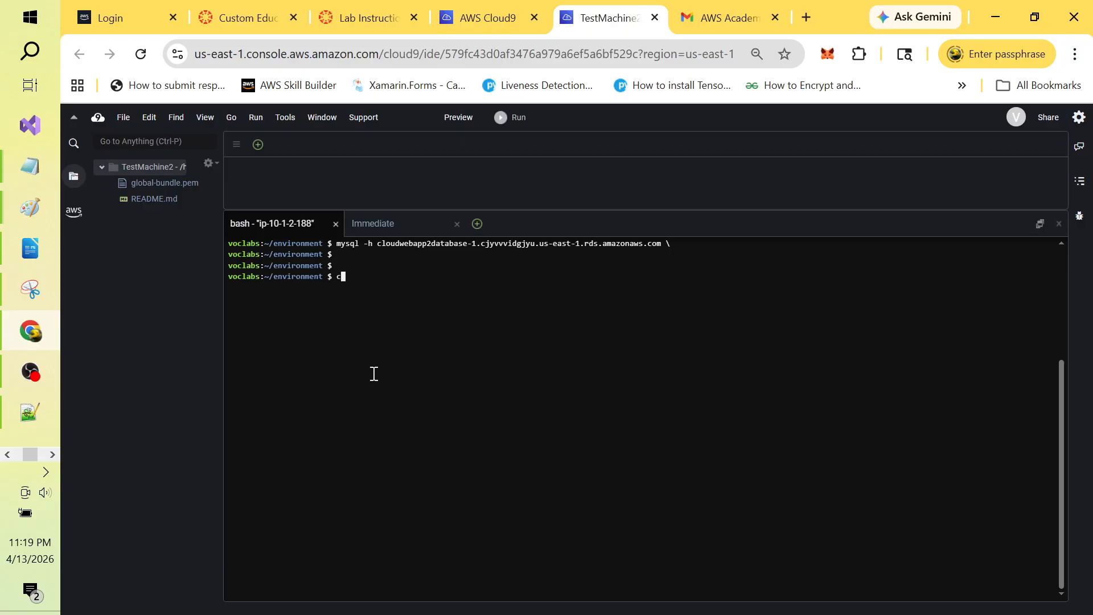
{"action": "key", "text": "Return"}
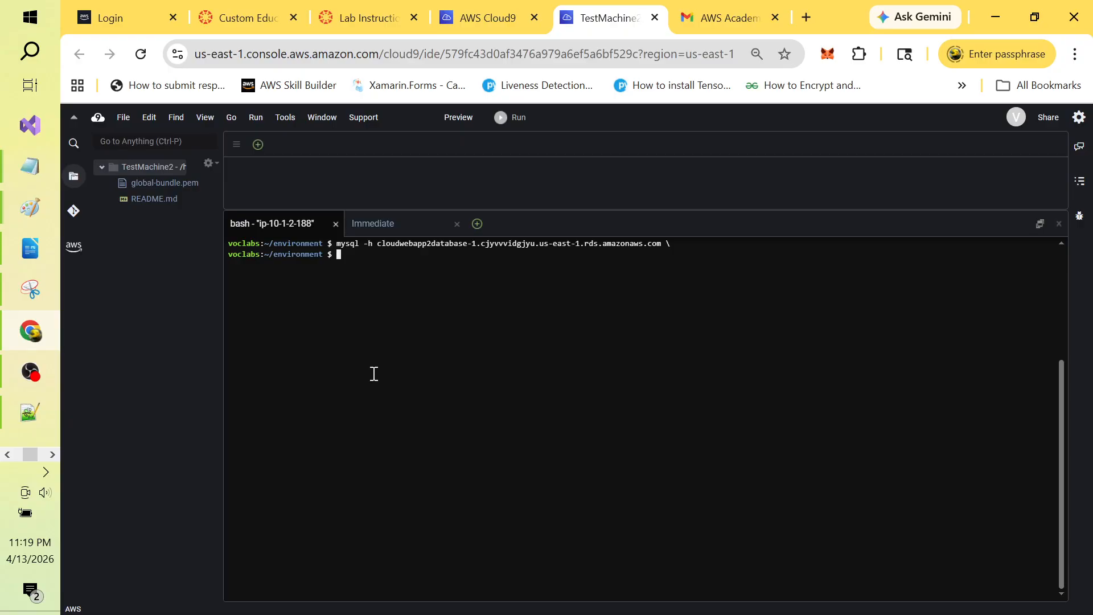
{"action": "right_click", "coordinate": [355, 258]}
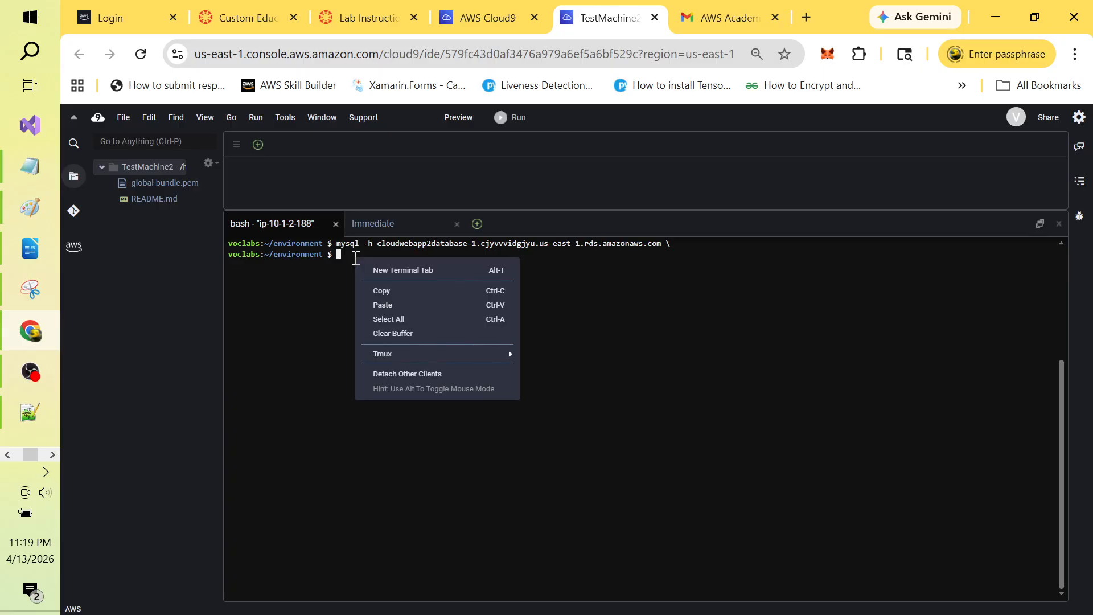
{"action": "left_click", "coordinate": [384, 304]}
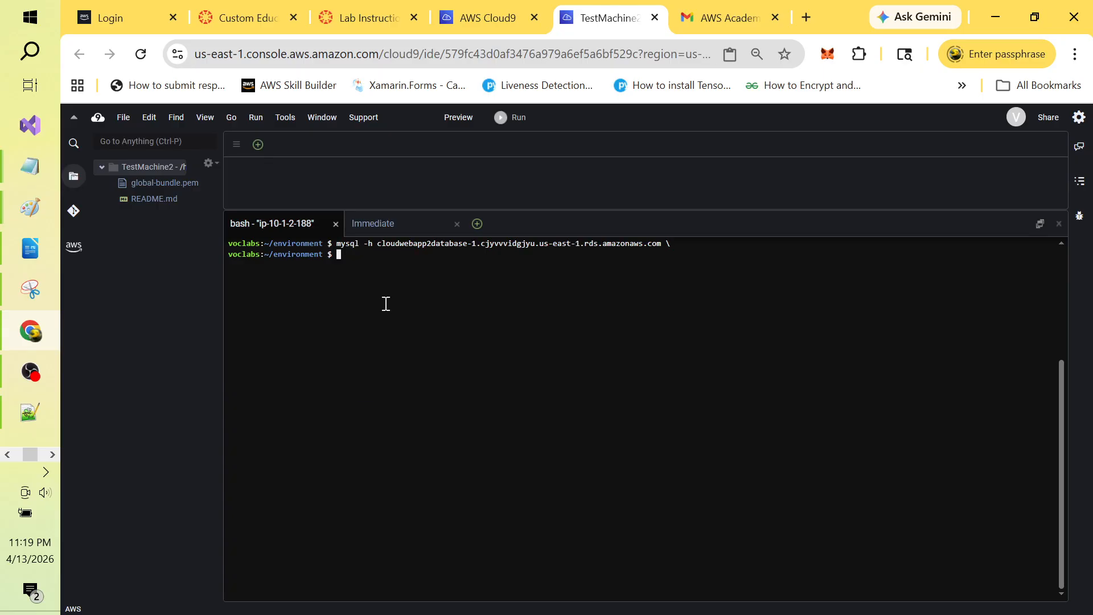
Step: Paste the multi-line mysql command with port 3306, user nodeapp, global-bundle.pem CA and SHOW TABLES
{"action": "key", "text": "ctrl+v"}
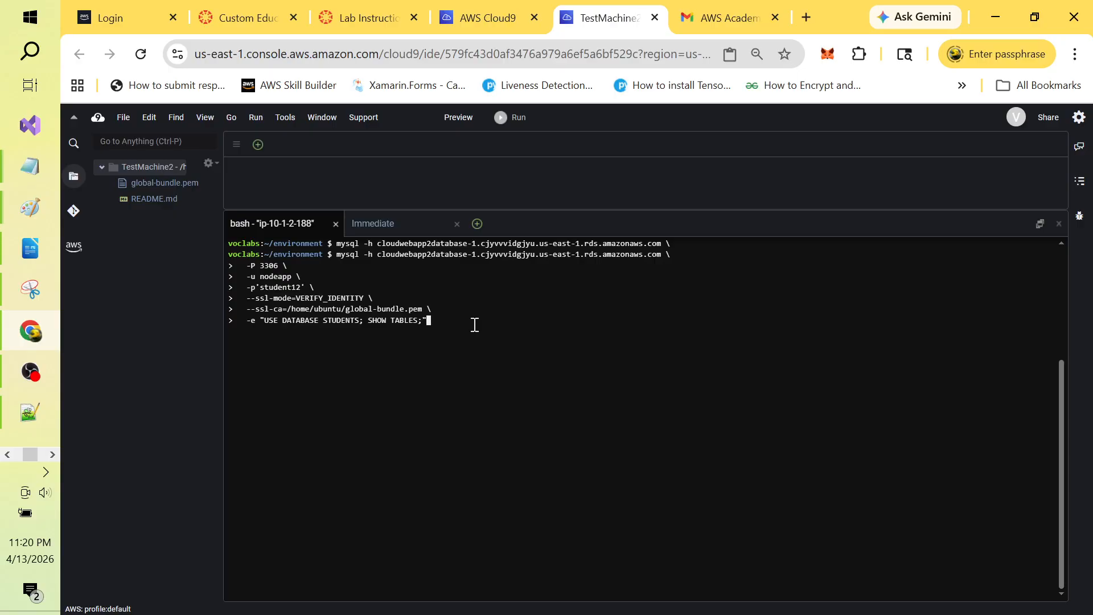
{"action": "left_click", "coordinate": [46, 455]}
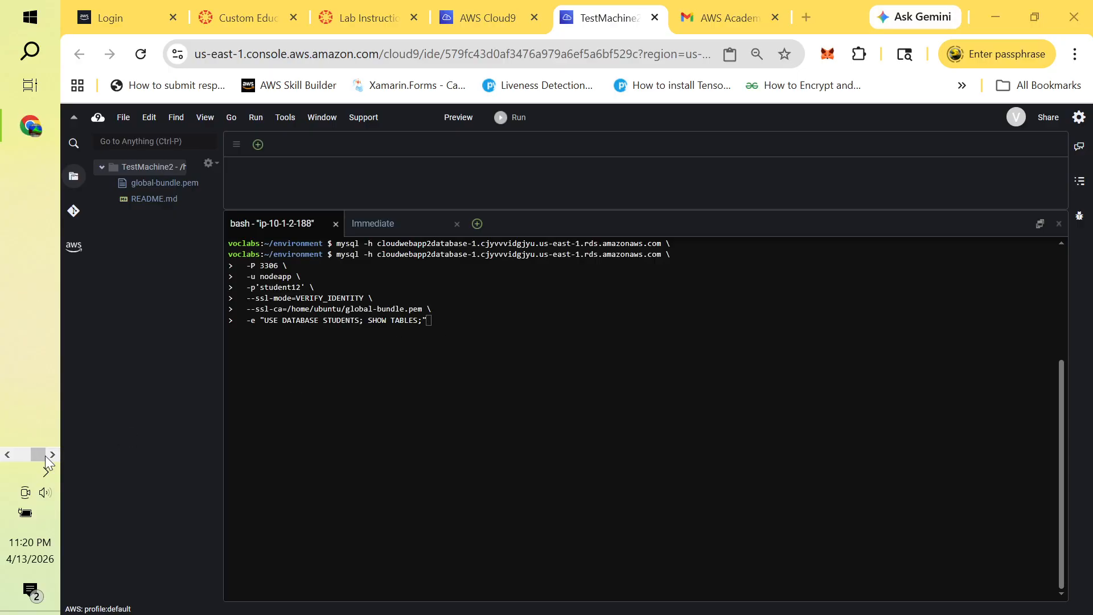
{"action": "left_click", "coordinate": [43, 476]}
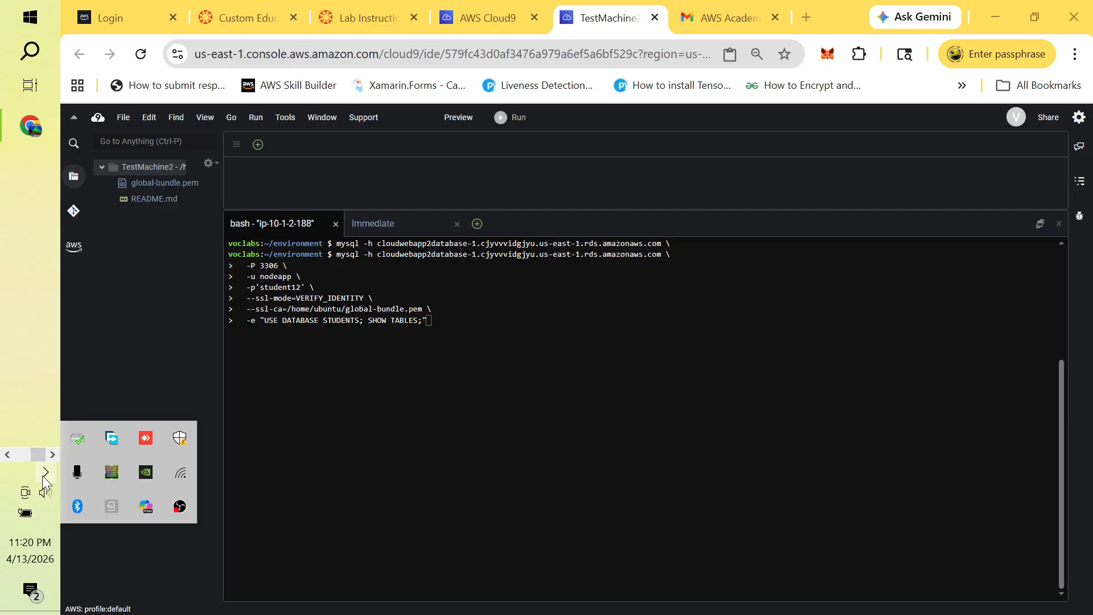
{"action": "left_click", "coordinate": [42, 476]}
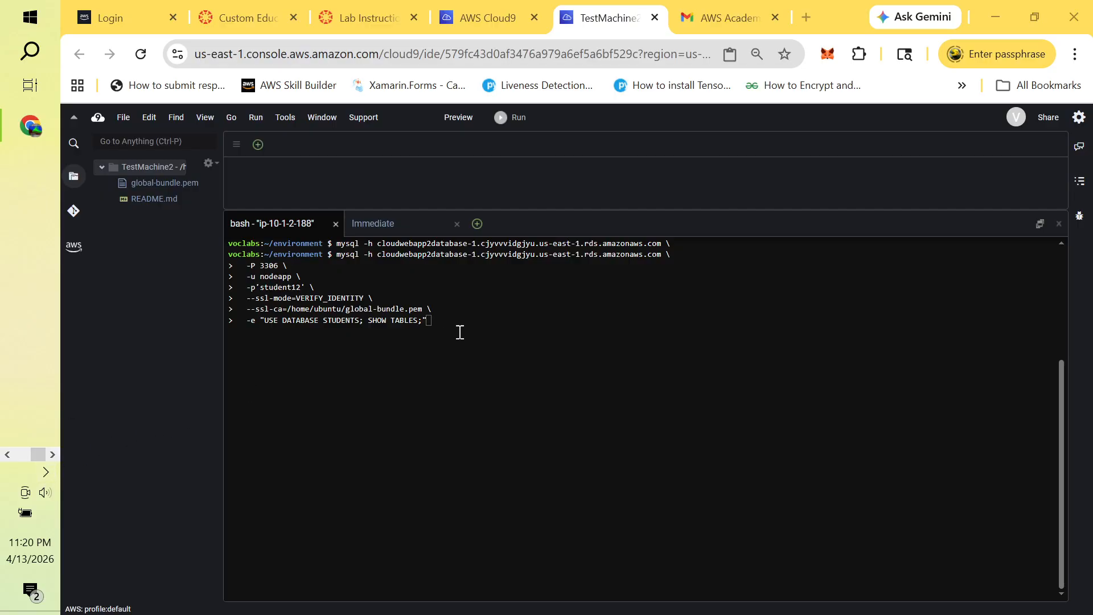
Step: Switch from the Cloud9 terminal to the OBS Studio window
{"action": "left_click", "coordinate": [501, 323]}
{"action": "key", "text": "alt+Tab"}
{"action": "key", "text": "alt+Tab"}
{"action": "key", "text": "alt+Tab"}
{"action": "key", "text": "alt+Tab"}
{"action": "key", "text": "alt+Tab"}
{"action": "key", "text": "alt+Tab"}
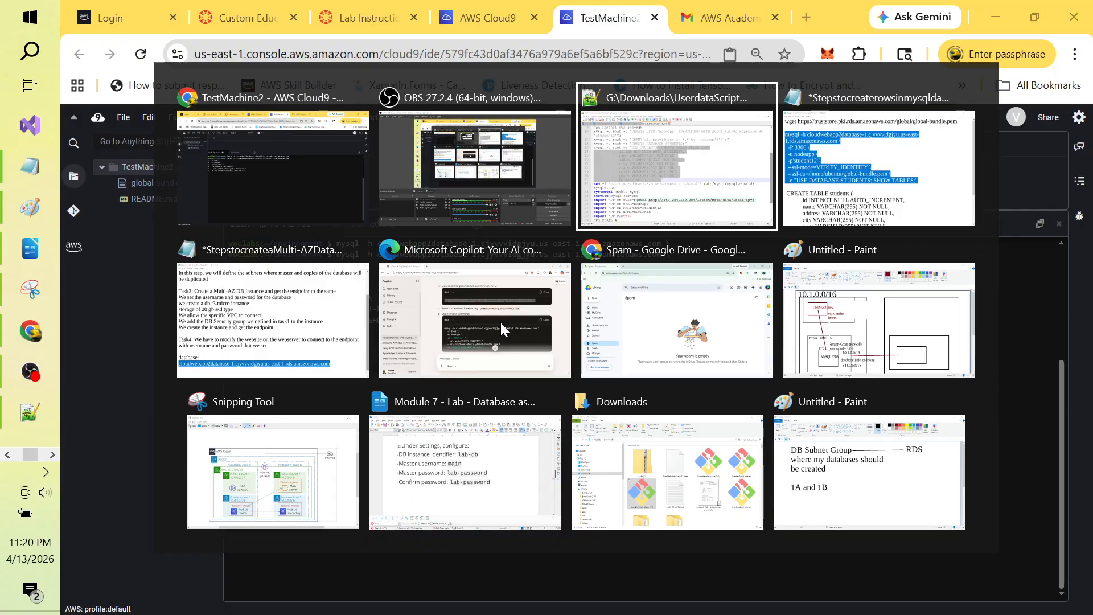
{"action": "key", "text": "alt+Tab"}
{"action": "key", "text": "alt+Tab"}
{"action": "key", "text": "alt+Tab"}
{"action": "key", "text": "alt+Tab"}
{"action": "key", "text": "alt+Tab"}
{"action": "key", "text": "alt+Tab"}
{"action": "key", "text": "alt+Tab"}
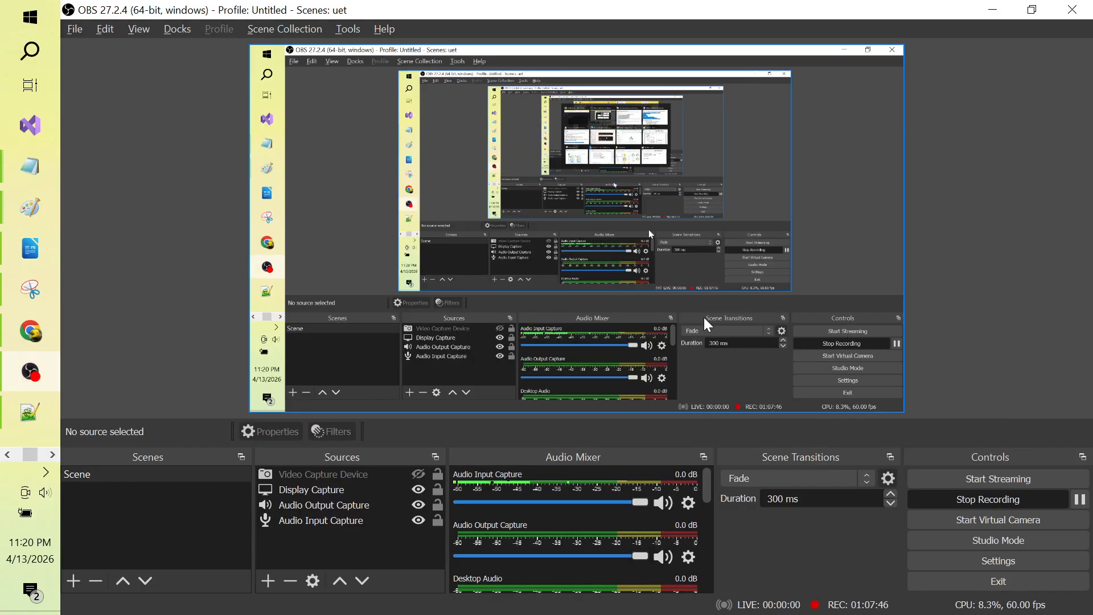
Step: Pause and resume the OBS recording, then return to Chrome and open TestMachine2's environment details
{"action": "left_click", "coordinate": [1080, 500]}
{"action": "left_click", "coordinate": [1079, 500]}
{"action": "key", "text": "alt+Tab"}
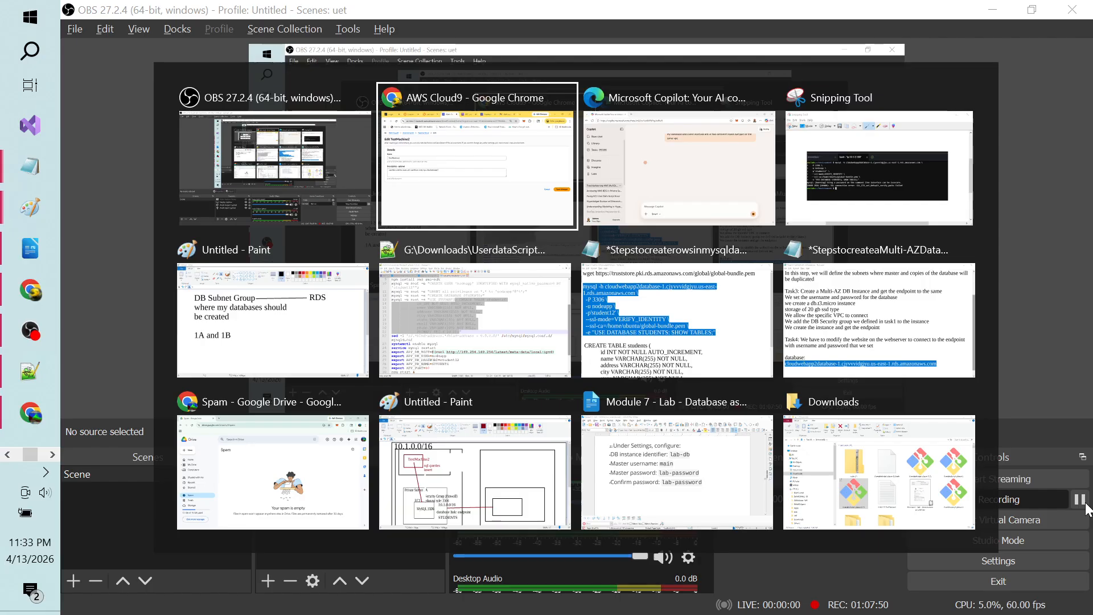
{"action": "key", "text": "alt+Tab"}
{"action": "key", "text": "alt+Tab"}
{"action": "key", "text": "alt+Tab"}
{"action": "key", "text": "alt+Tab"}
{"action": "key", "text": "alt+Tab"}
{"action": "key", "text": "alt+Tab"}
{"action": "key", "text": "alt+Tab"}
{"action": "key", "text": "alt+Tab"}
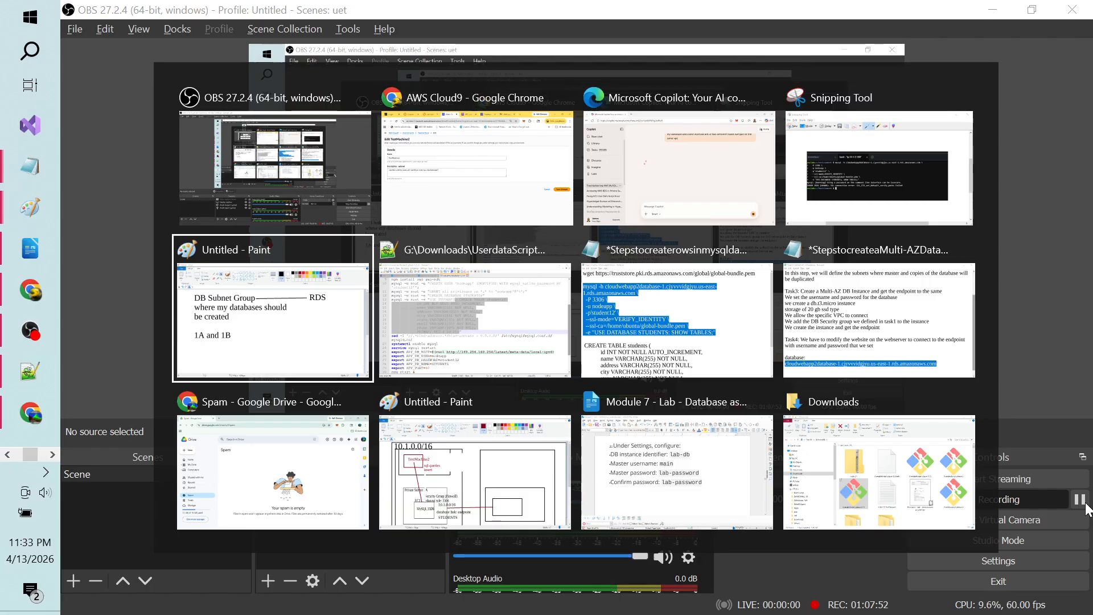
{"action": "key", "text": "alt+Tab"}
{"action": "key", "text": "alt+Tab"}
{"action": "key", "text": "alt+Tab"}
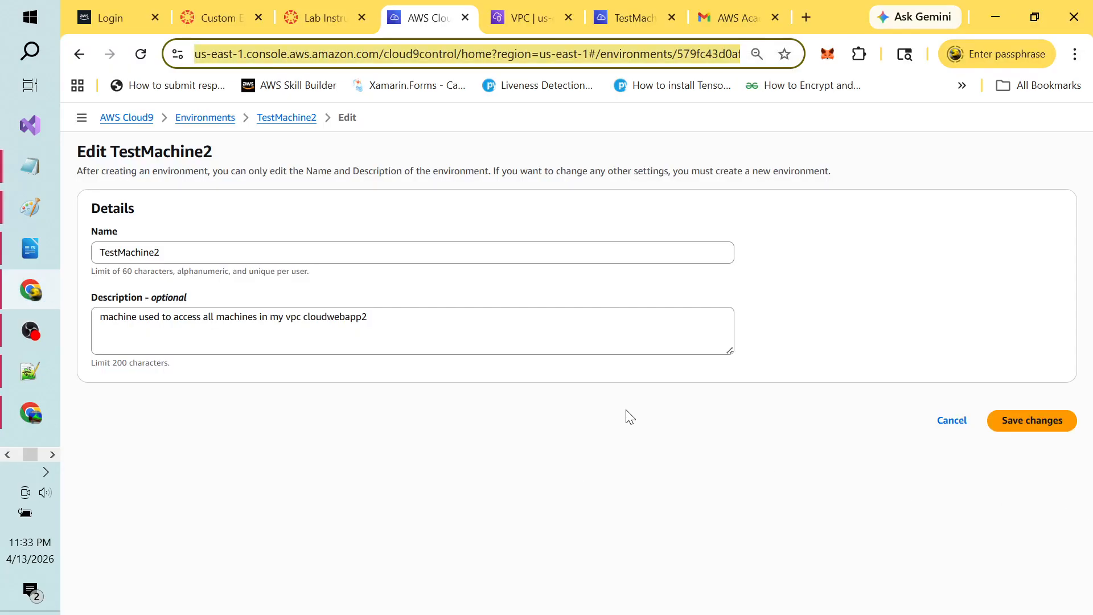
{"action": "left_click", "coordinate": [288, 120]}
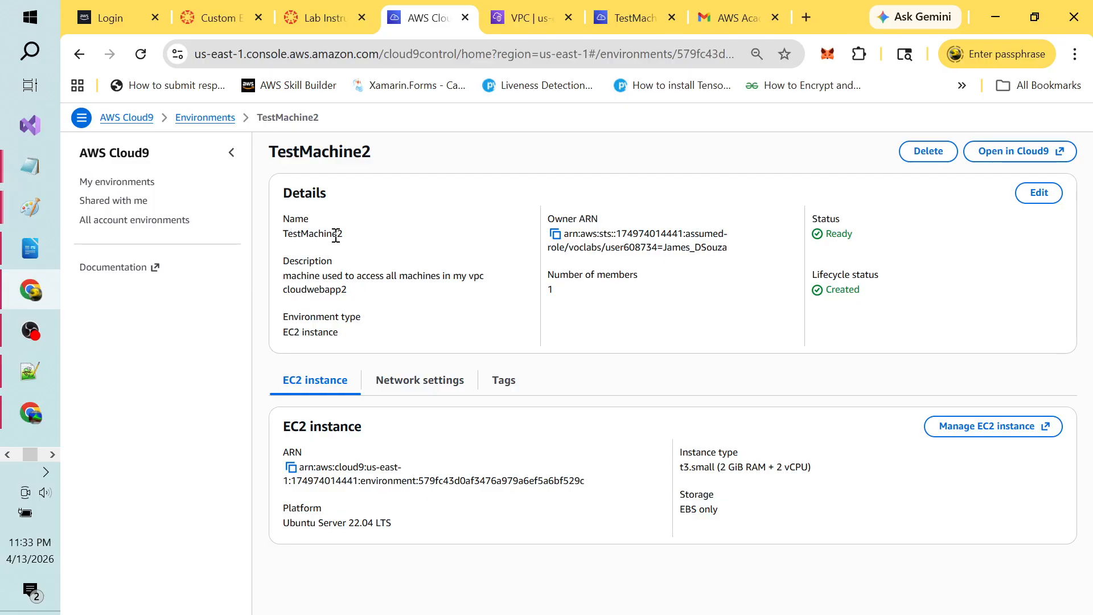
Step: Delete the TestMachine2 environment, confirming by entering 'Delete' in the consent field
{"action": "left_click", "coordinate": [924, 161]}
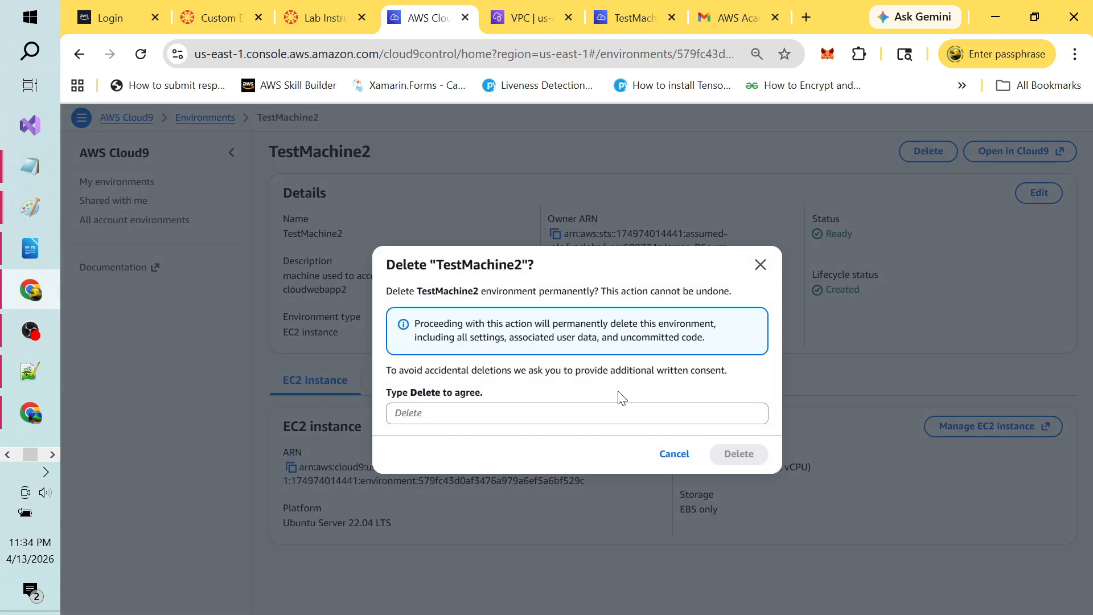
{"action": "left_click", "coordinate": [477, 414]}
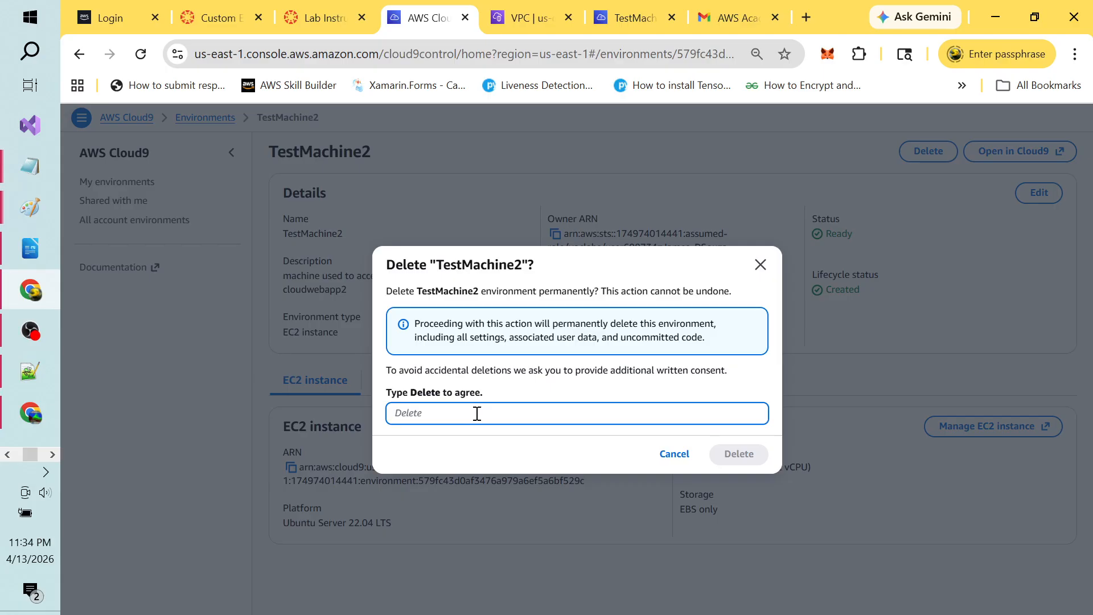
{"action": "type", "text": "Delete"}
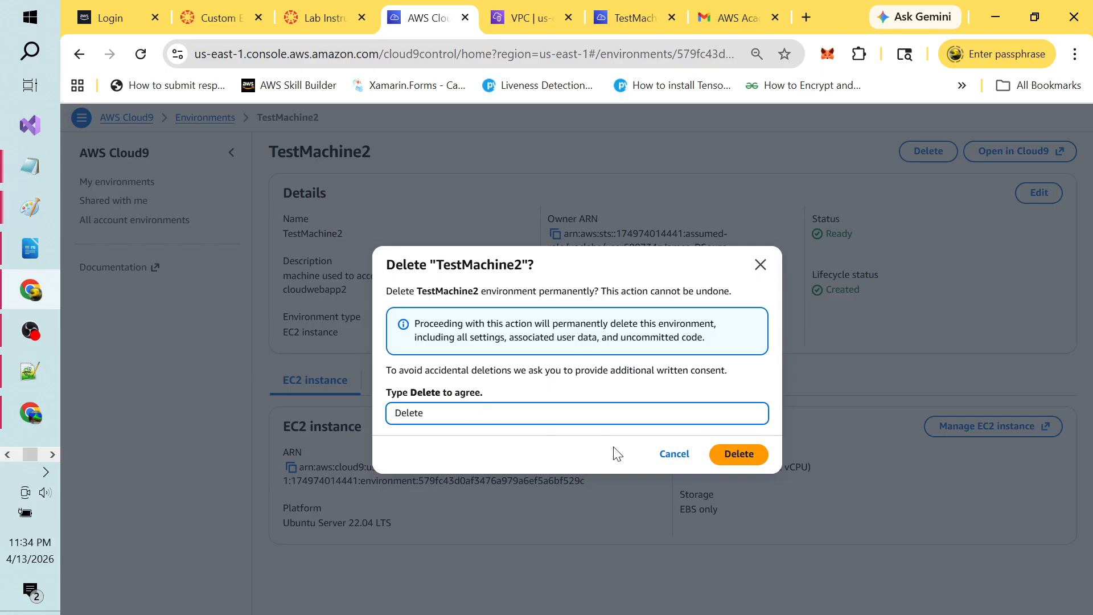
{"action": "left_click", "coordinate": [741, 459]}
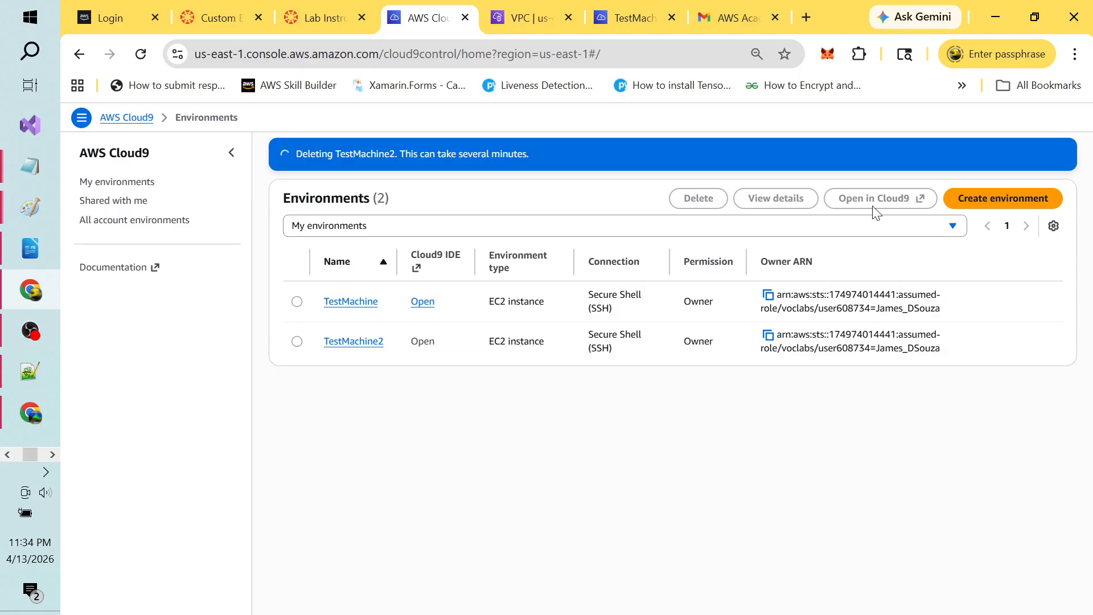
Step: Start a new Cloud9 environment and name it TestMachine3
{"action": "left_click", "coordinate": [988, 206]}
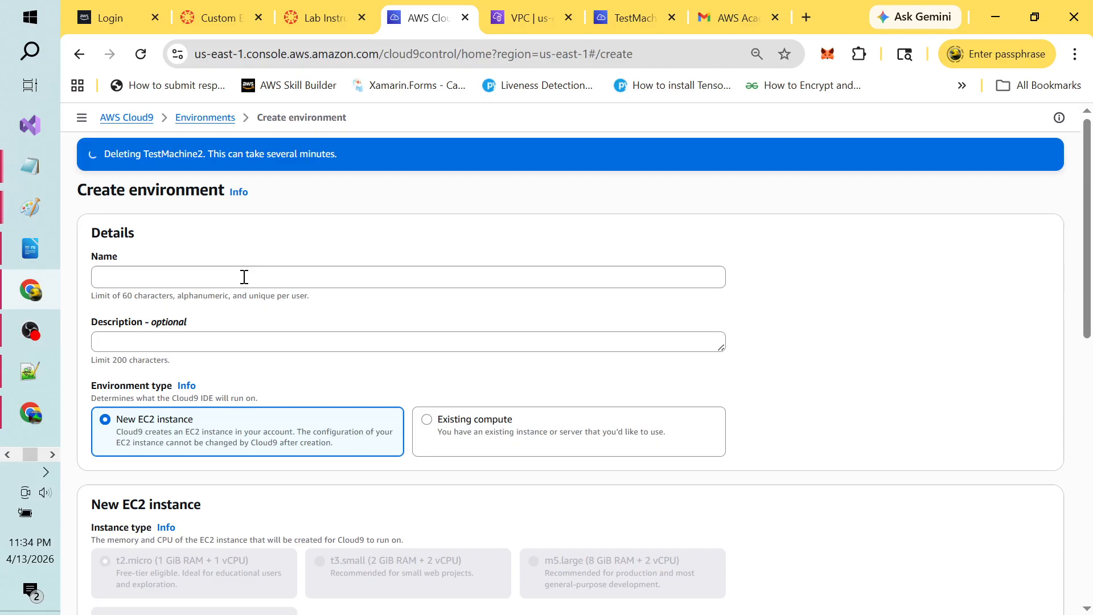
{"action": "left_click", "coordinate": [243, 277]}
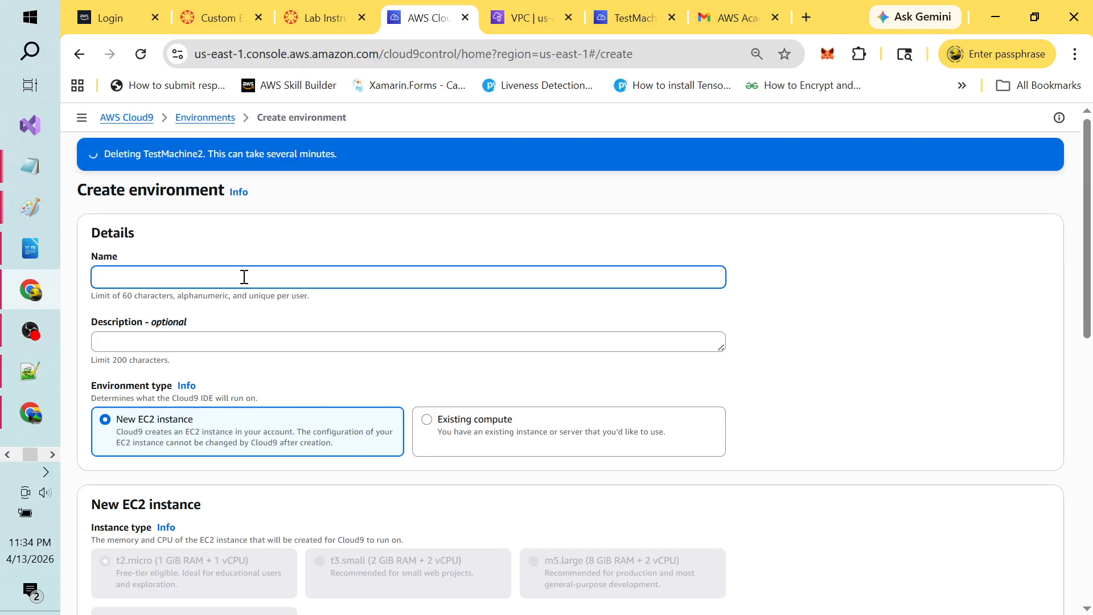
{"action": "type", "text": "TestMachine3"}
{"action": "left_click", "coordinate": [216, 341]}
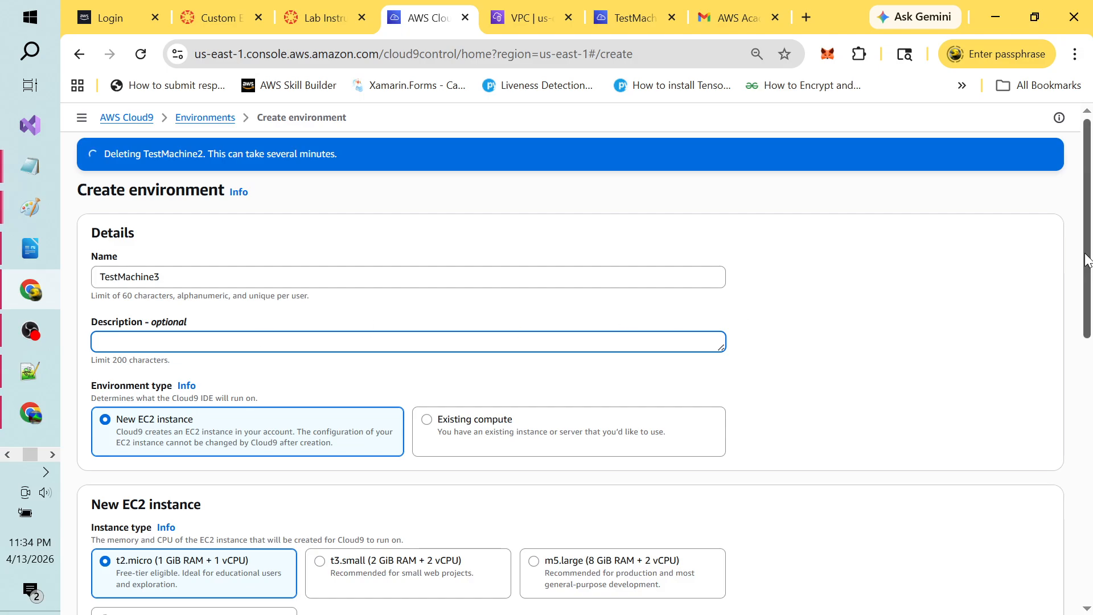
Step: Choose Ubuntu Server 22.04 LTS as the platform for the t2.micro instance
{"action": "left_click_drag", "start_coordinate": [1087, 260], "coordinate": [1092, 327]}
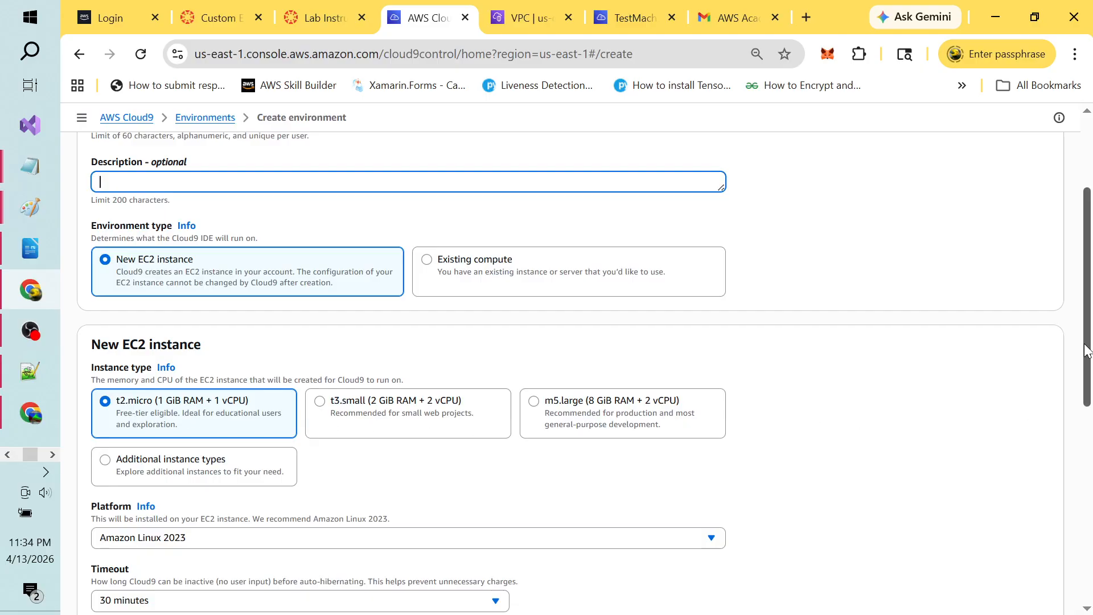
{"action": "left_click_drag", "start_coordinate": [1087, 352], "coordinate": [1090, 459]}
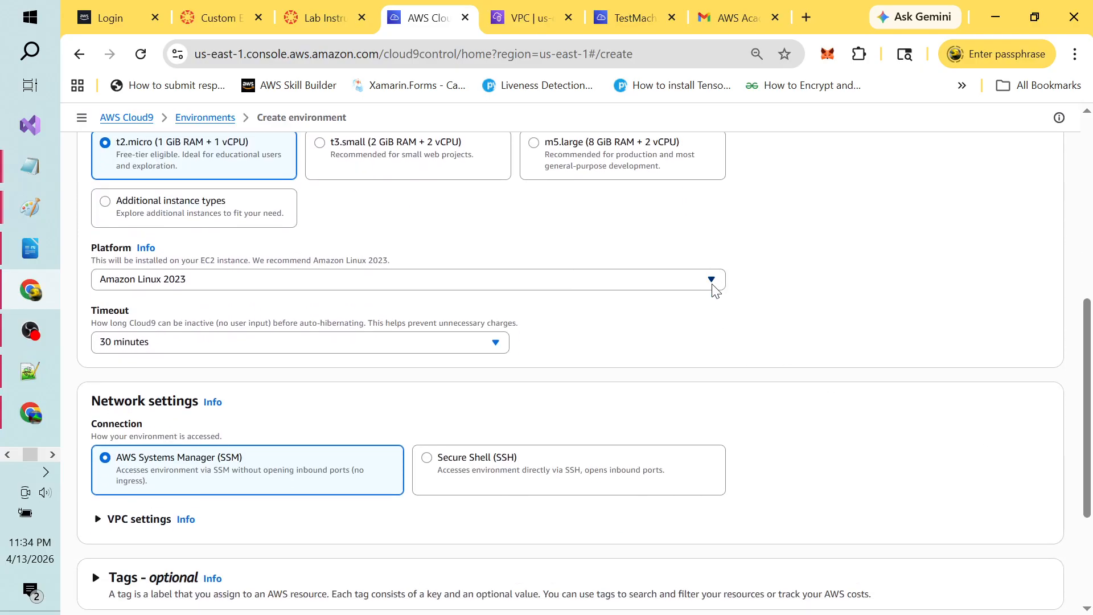
{"action": "left_click", "coordinate": [712, 283]}
{"action": "left_click", "coordinate": [291, 344]}
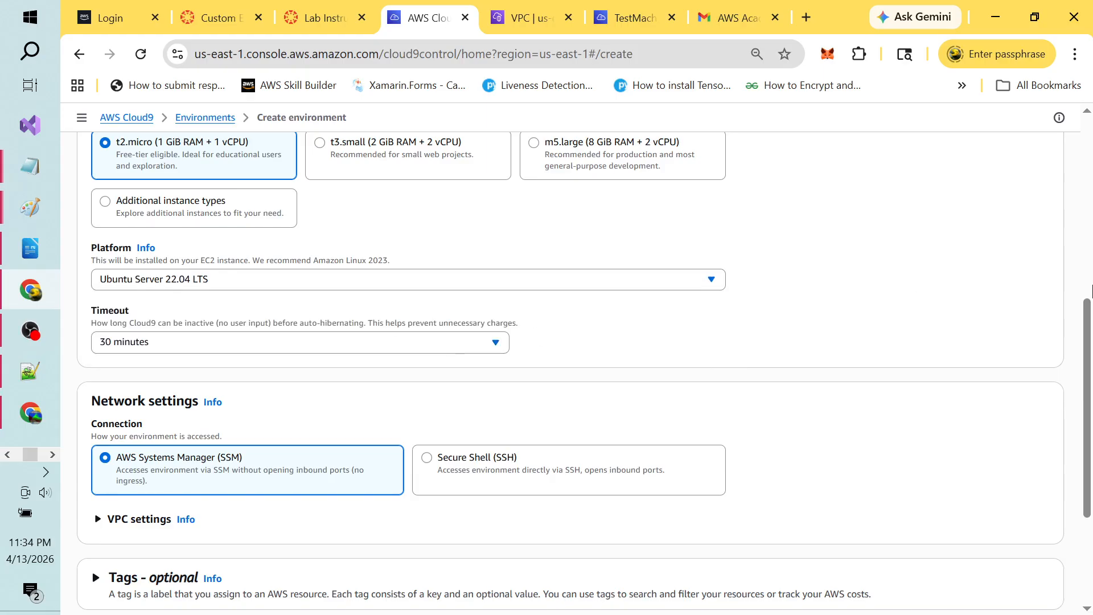
{"action": "scroll", "coordinate": [1088, 322], "scroll_direction": "down", "scroll_amount": 3}
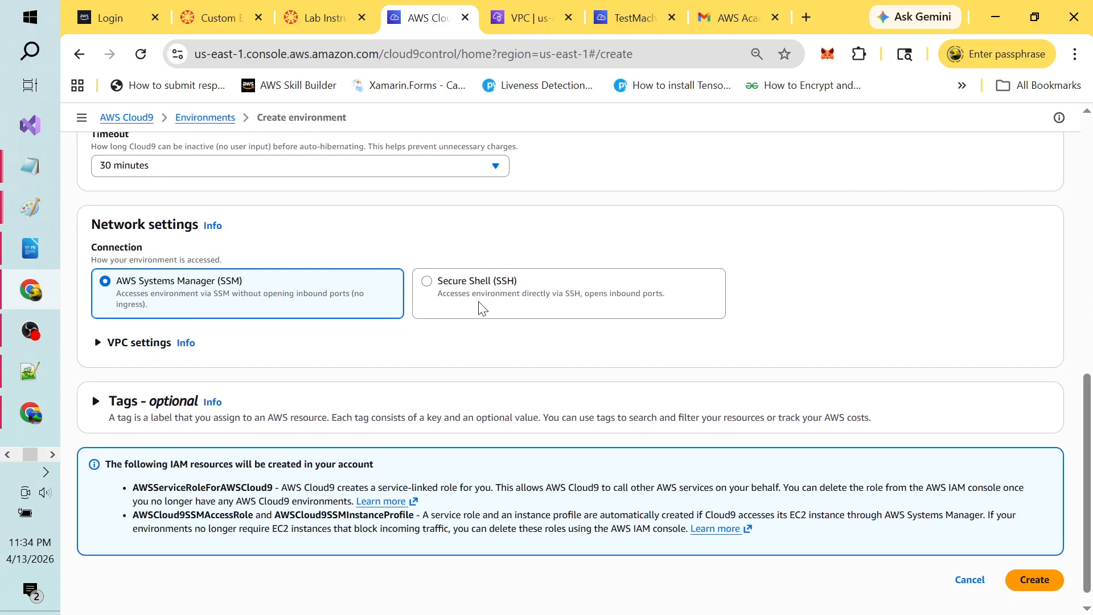
Step: Connect over SSH instead of SSM and place the environment in CloudWebAppTwo-vpc
{"action": "left_click", "coordinate": [428, 282]}
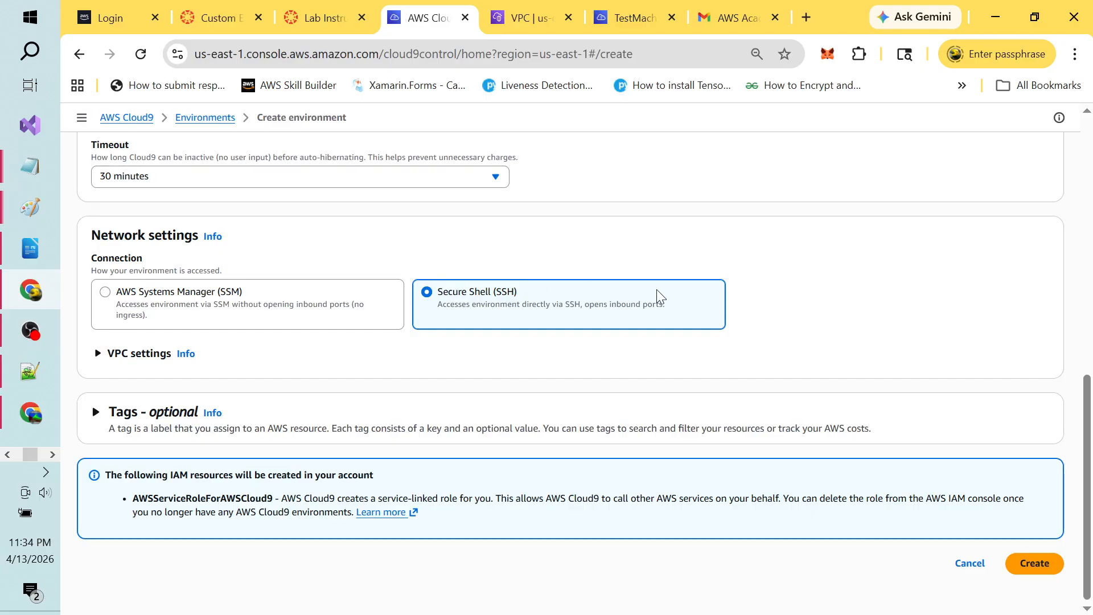
{"action": "left_click", "coordinate": [99, 355]}
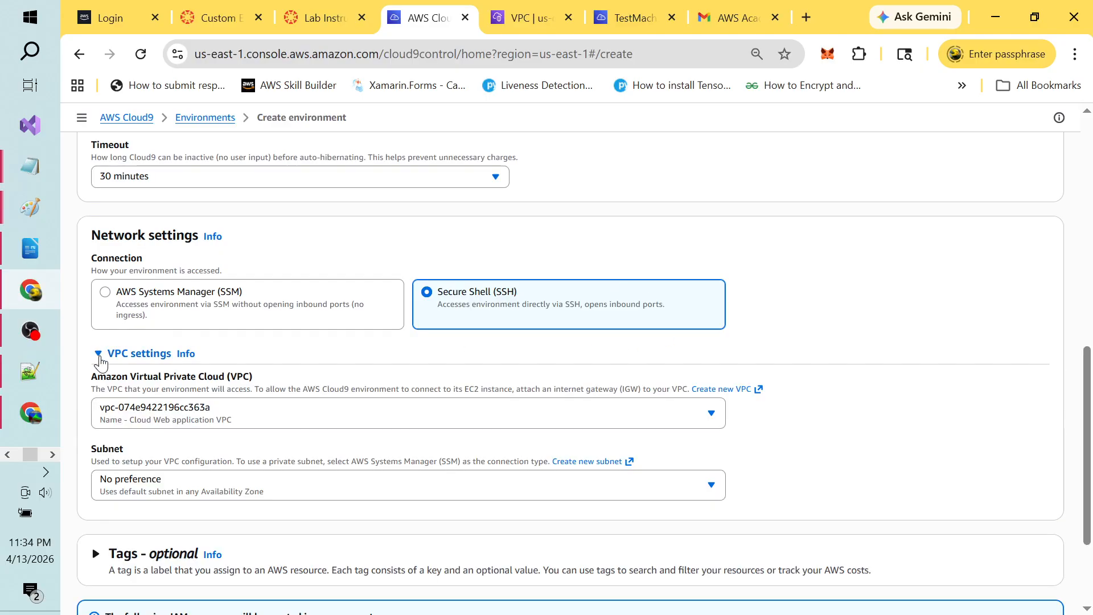
{"action": "left_click", "coordinate": [708, 415]}
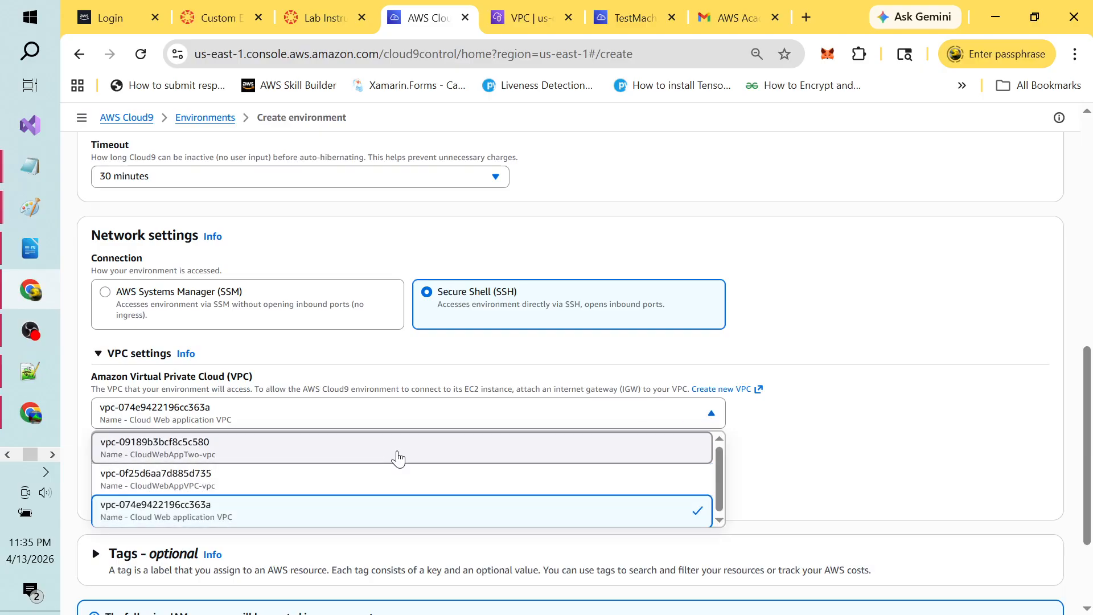
{"action": "left_click", "coordinate": [398, 459]}
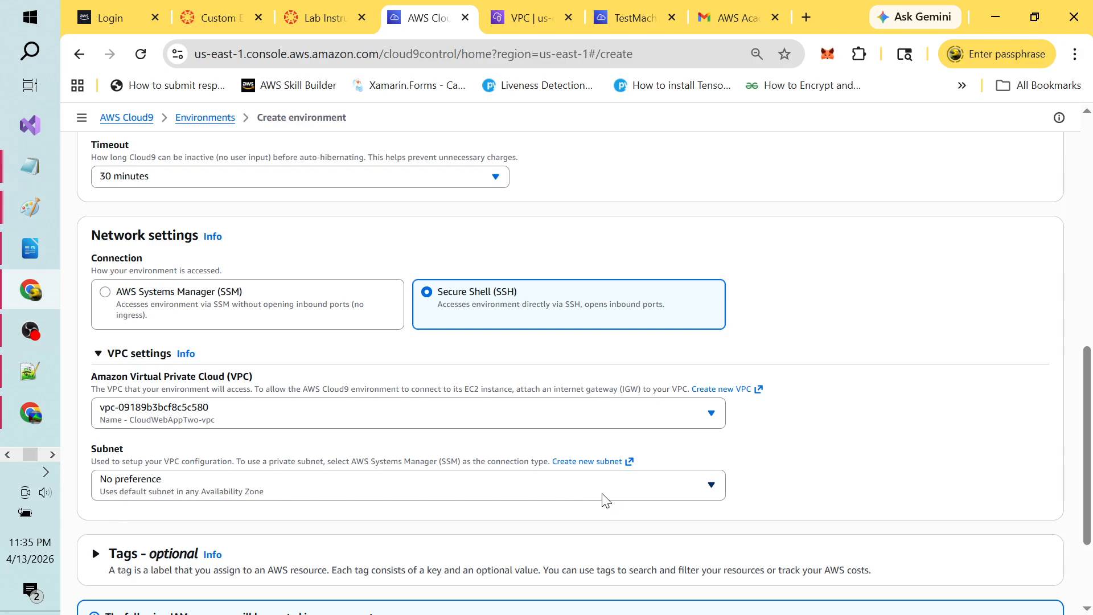
Step: Use the public1-us-east-1a subnet, create TestMachine3, and dismiss the TestMachine2 deletion notice
{"action": "scroll", "coordinate": [1087, 413], "scroll_direction": "down", "scroll_amount": 3}
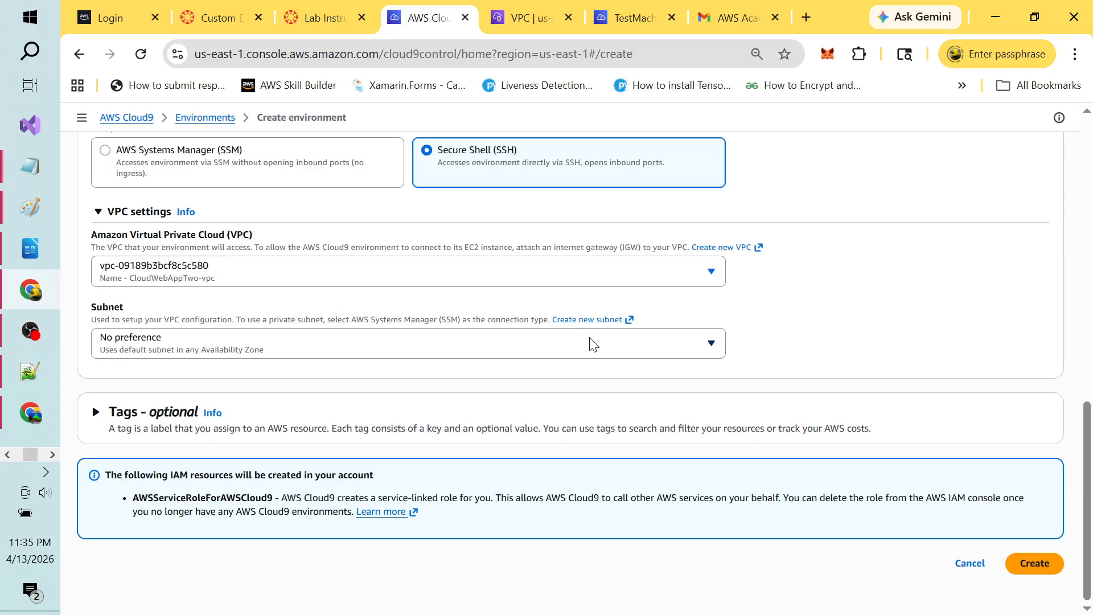
{"action": "left_click", "coordinate": [630, 347]}
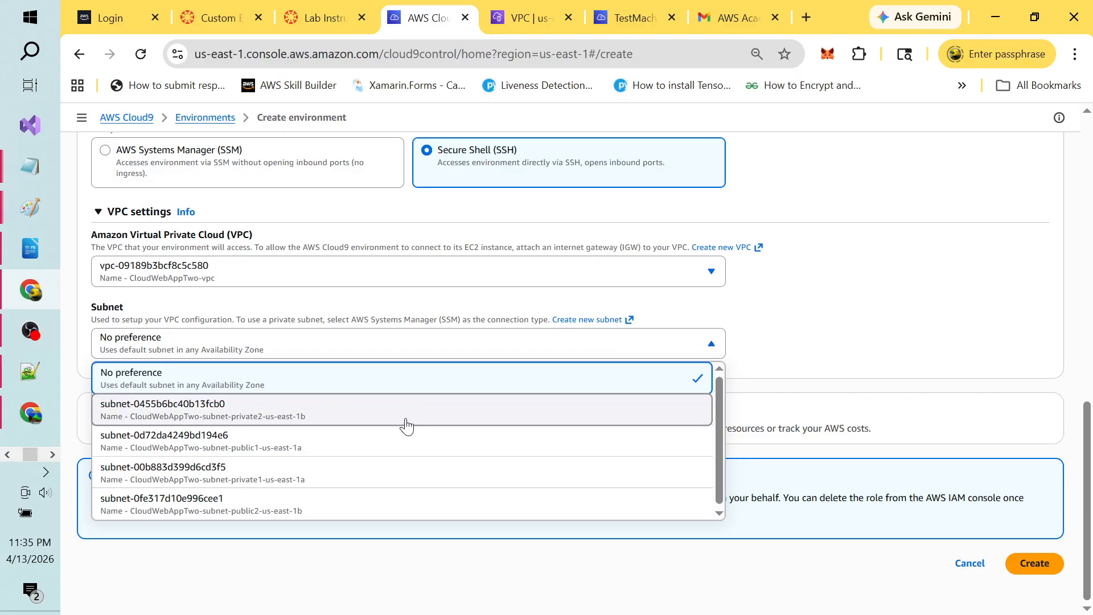
{"action": "left_click", "coordinate": [334, 451]}
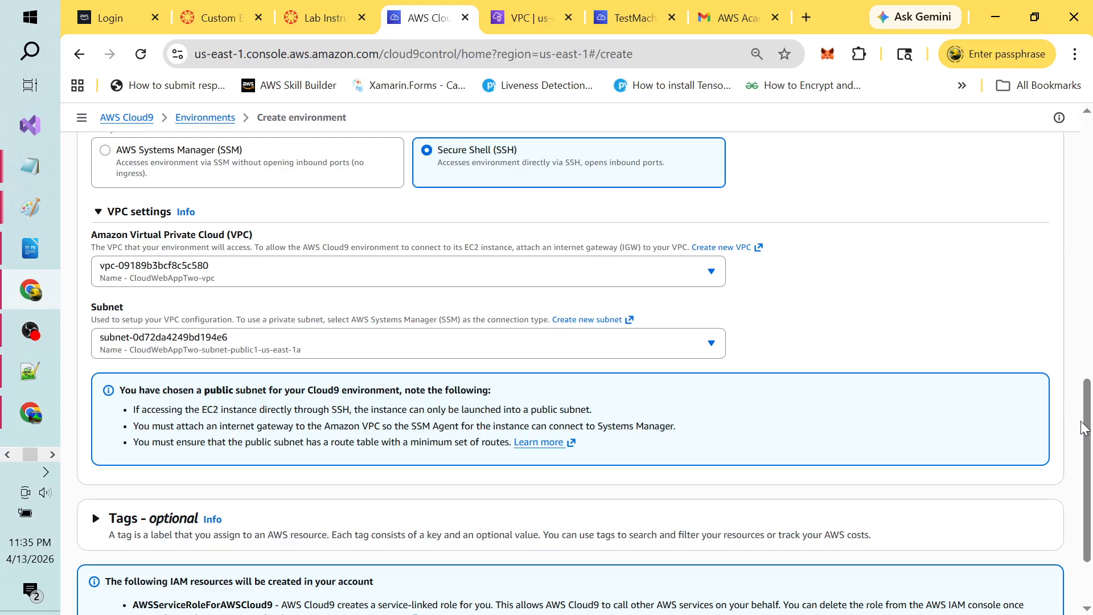
{"action": "left_click_drag", "start_coordinate": [1083, 428], "coordinate": [1090, 501]}
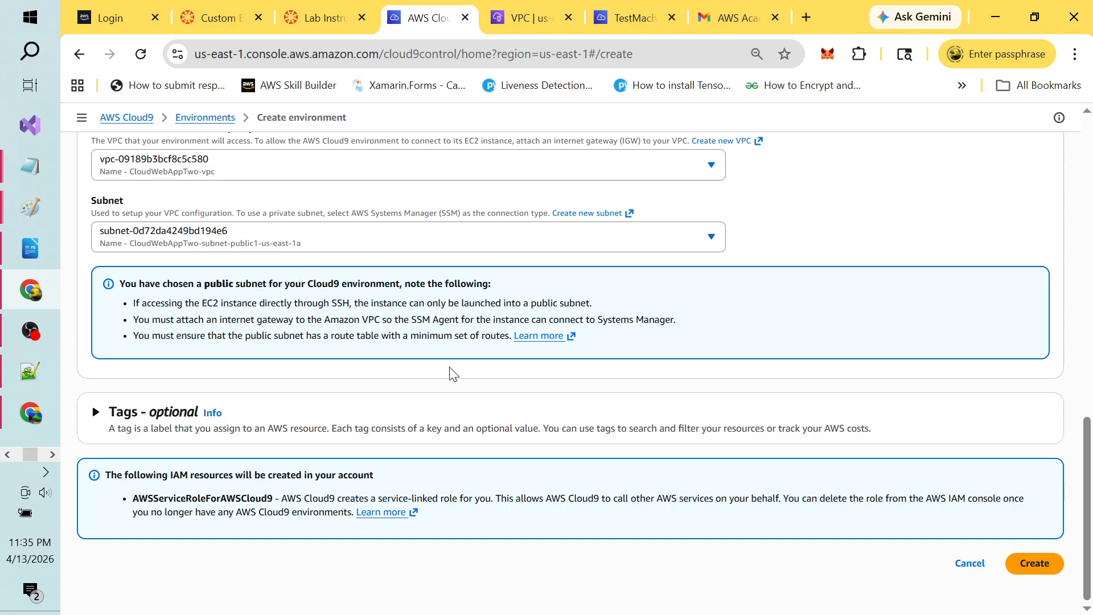
{"action": "left_click", "coordinate": [1032, 563]}
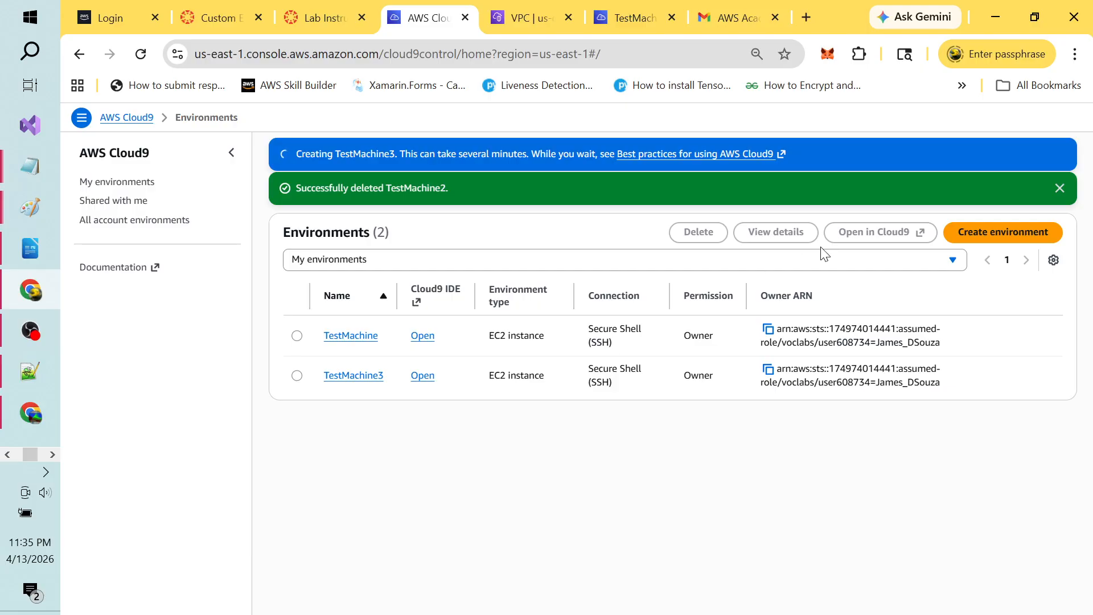
{"action": "left_click", "coordinate": [1059, 188]}
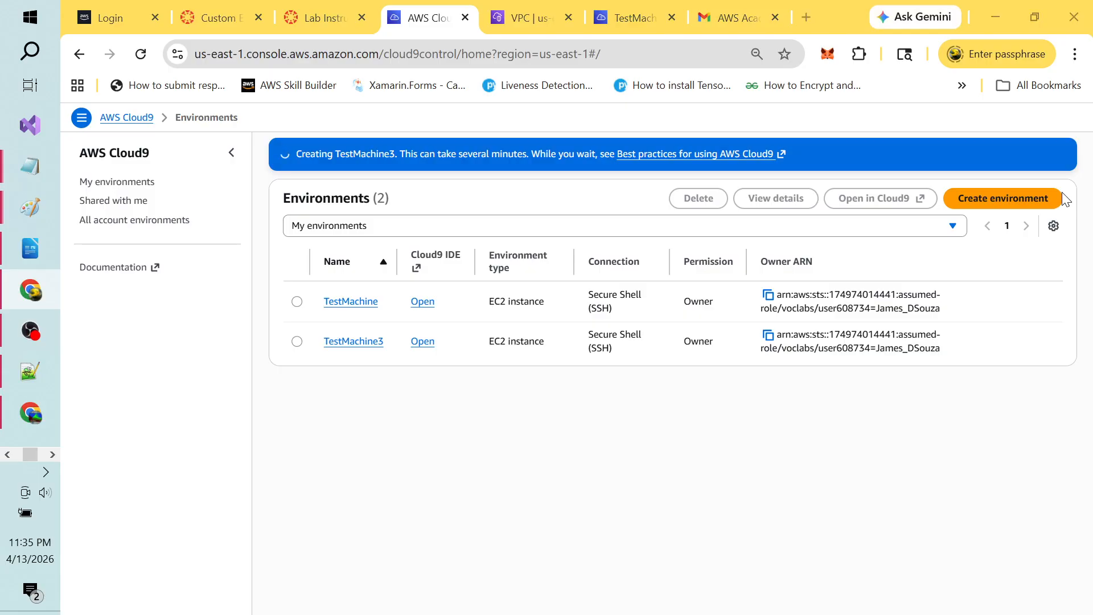
Step: Pause and resume the OBS recording, then switch to the Copilot chat window
{"action": "key", "text": "alt+Tab"}
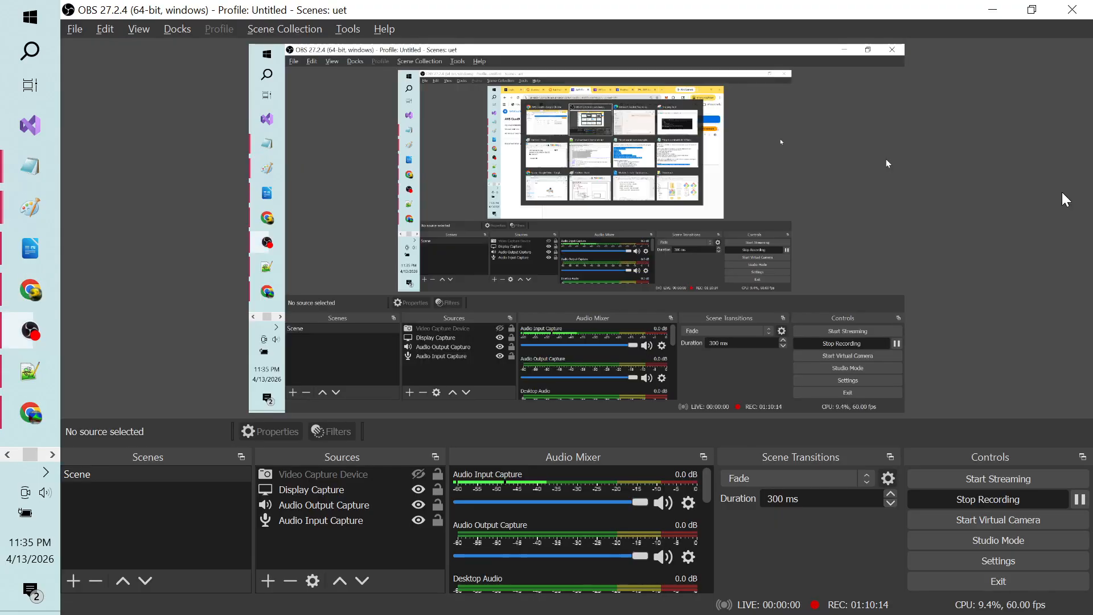
{"action": "left_click", "coordinate": [1079, 499]}
{"action": "left_click", "coordinate": [1080, 499]}
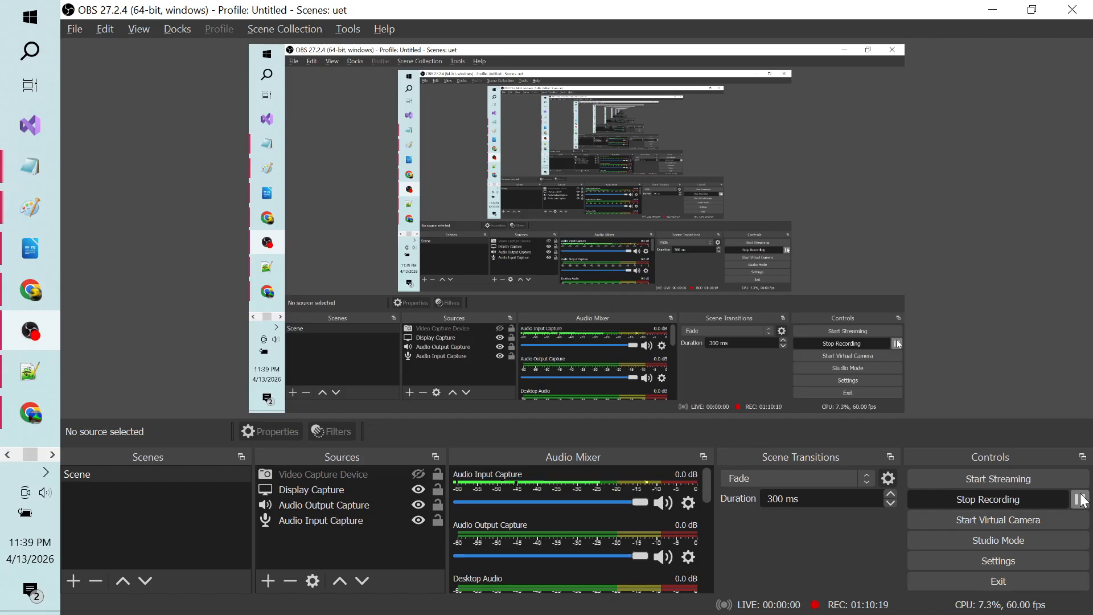
{"action": "key", "text": "alt+Tab"}
{"action": "key", "text": "Tab"}
{"action": "key", "text": "Tab"}
{"action": "key", "text": "Tab"}
{"action": "key", "text": "Tab"}
{"action": "key", "text": "Tab"}
{"action": "key", "text": "Tab"}
{"action": "key", "text": "Tab"}
{"action": "key", "text": "Tab"}
{"action": "key", "text": "Tab"}
{"action": "key", "text": "Tab"}
{"action": "key", "text": "Tab"}
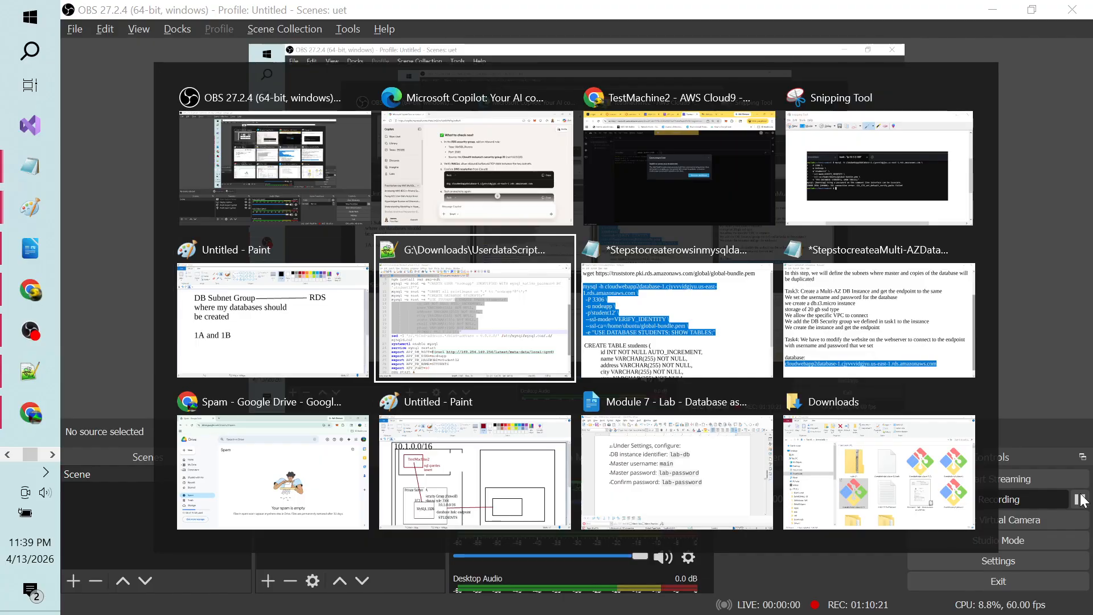
{"action": "key", "text": "Tab"}
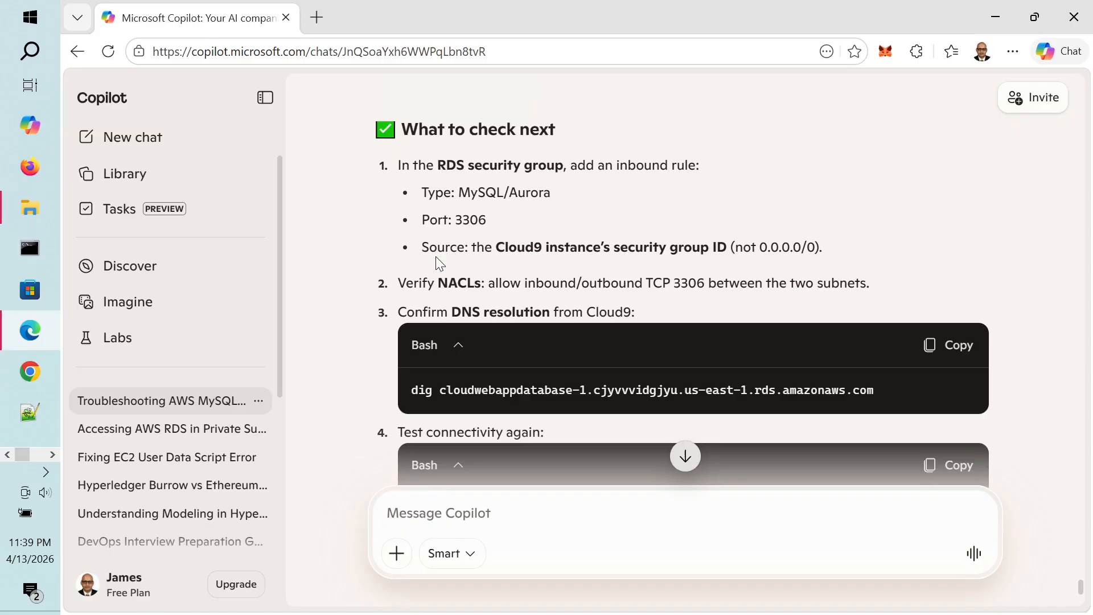
Step: Read Copilot's Source bullet on security groups and highlight the Cloud9 instance's security group ID phrase
{"action": "left_click_drag", "start_coordinate": [424, 248], "coordinate": [824, 241]}
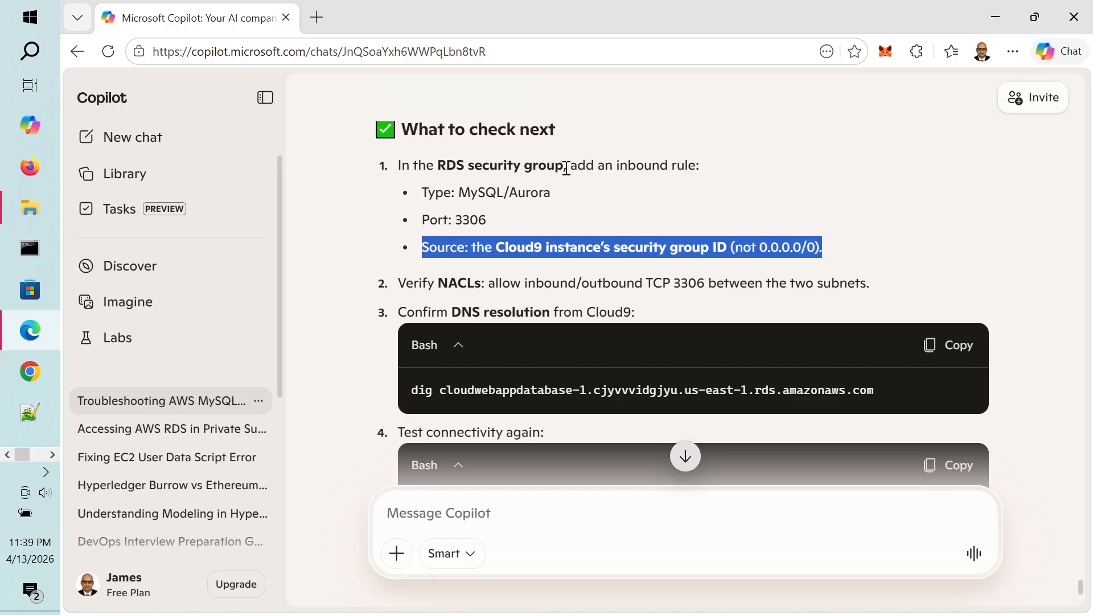
{"action": "left_click", "coordinate": [473, 254]}
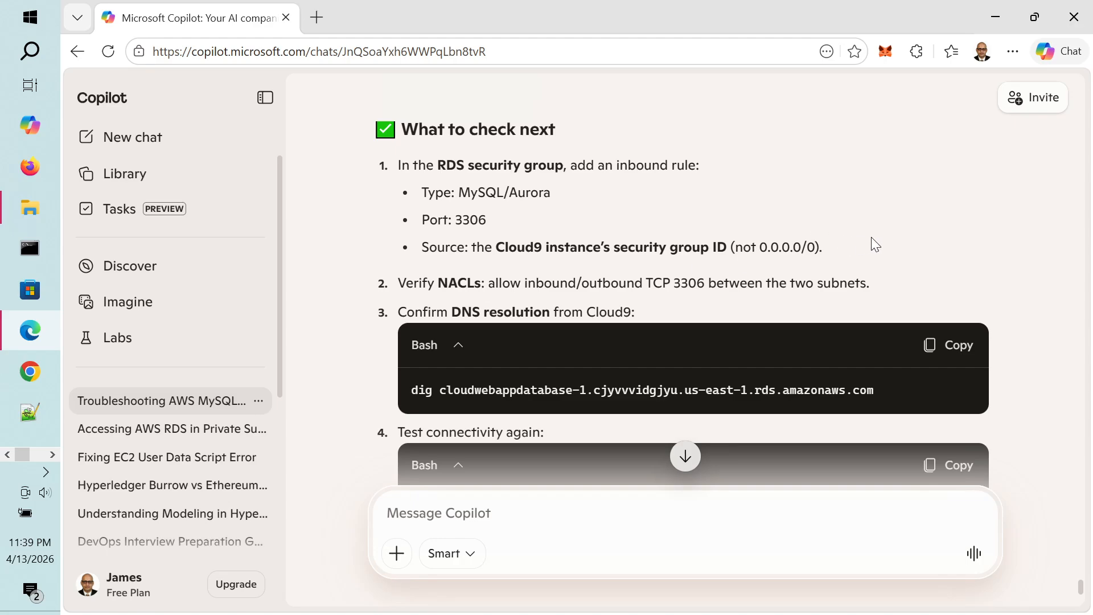
{"action": "scroll", "coordinate": [871, 237], "scroll_direction": "up", "scroll_amount": 12}
{"action": "scroll", "coordinate": [871, 237], "scroll_direction": "down", "scroll_amount": 5}
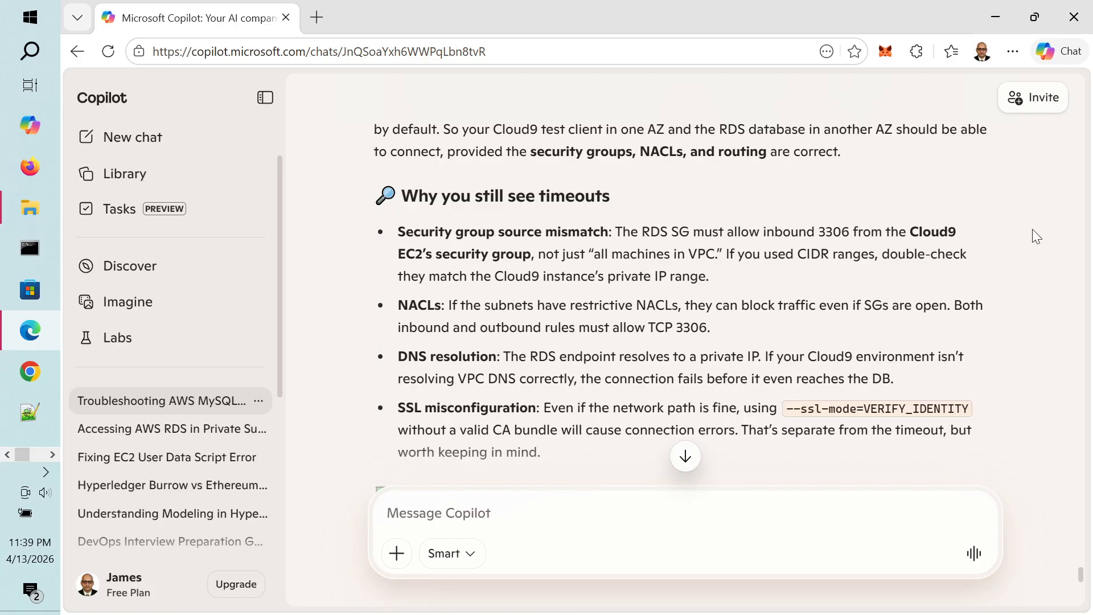
{"action": "scroll", "coordinate": [1036, 236], "scroll_direction": "up", "scroll_amount": 3}
{"action": "scroll", "coordinate": [1033, 229], "scroll_direction": "up", "scroll_amount": 4}
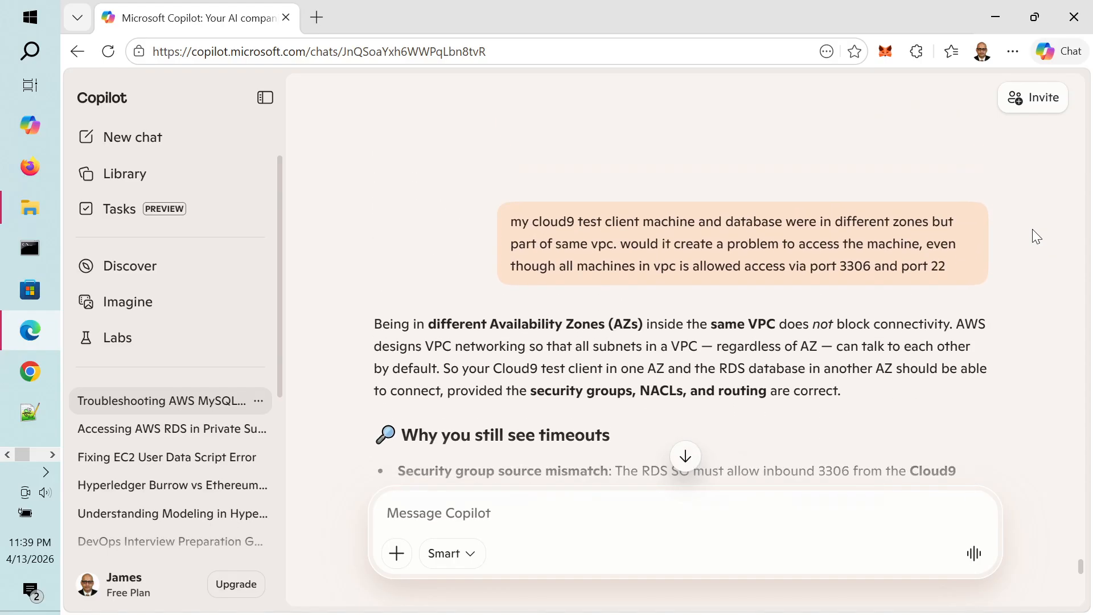
{"action": "scroll", "coordinate": [1032, 230], "scroll_direction": "down", "scroll_amount": 3}
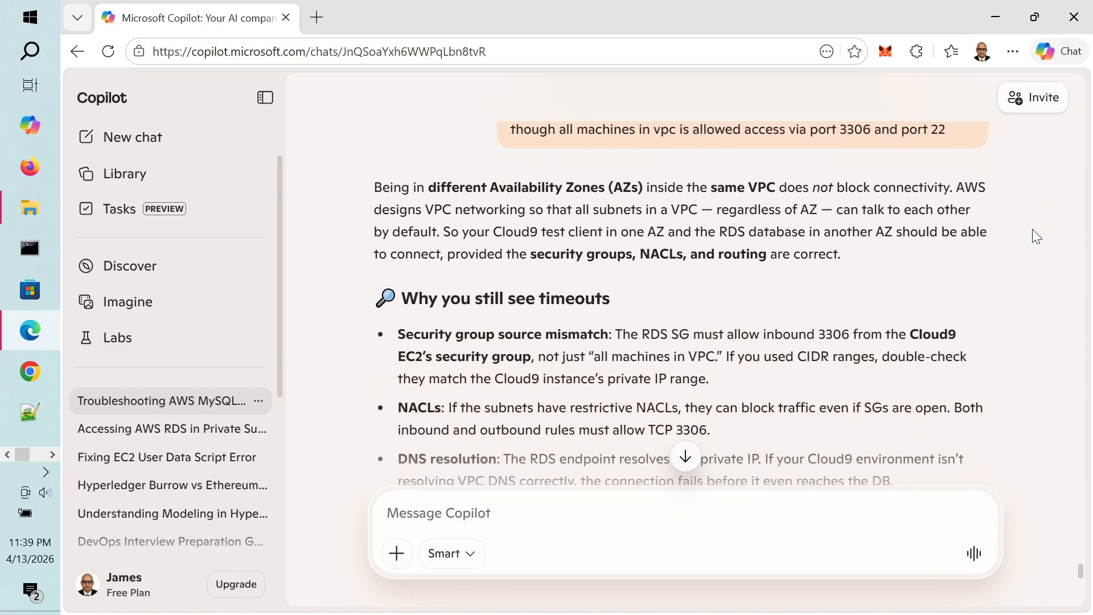
{"action": "scroll", "coordinate": [1032, 230], "scroll_direction": "down", "scroll_amount": 4}
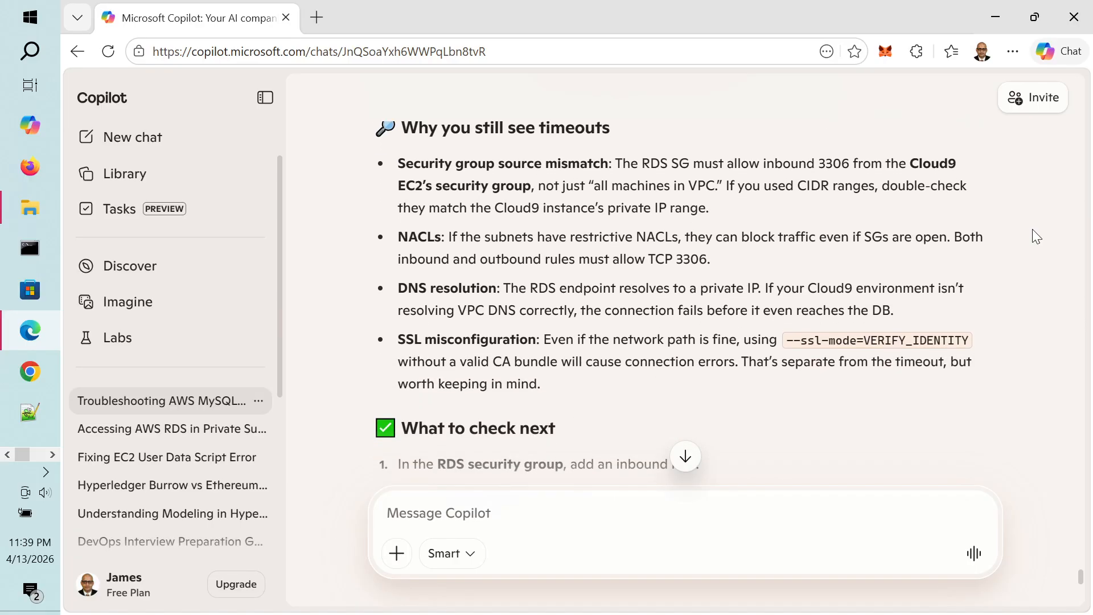
{"action": "scroll", "coordinate": [1032, 230], "scroll_direction": "down", "scroll_amount": 5}
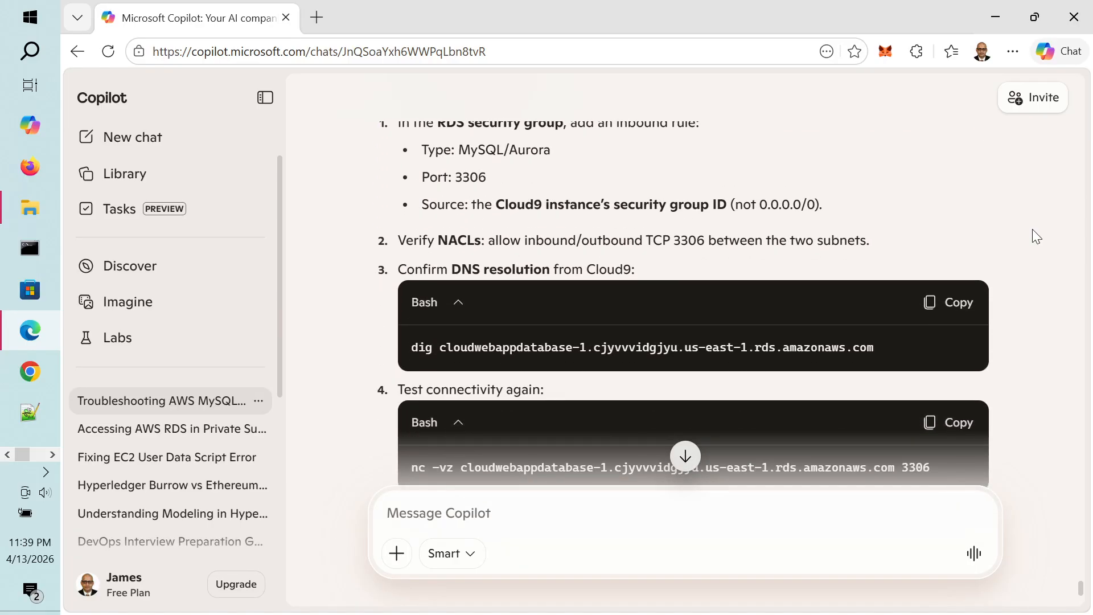
{"action": "scroll", "coordinate": [1036, 236], "scroll_direction": "up", "scroll_amount": 2}
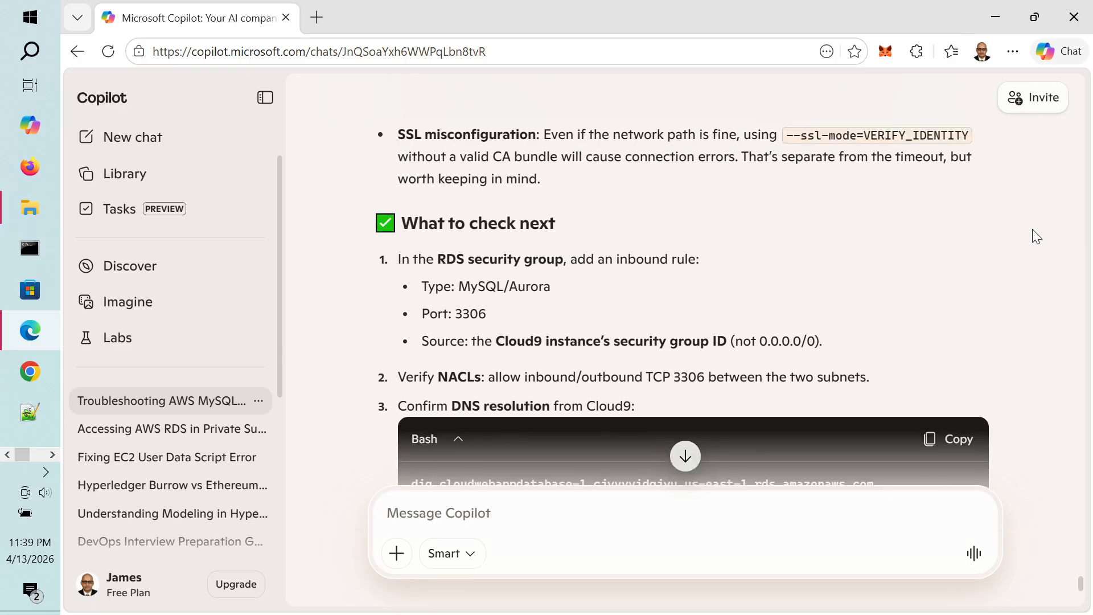
{"action": "scroll", "coordinate": [1036, 236], "scroll_direction": "down", "scroll_amount": 1}
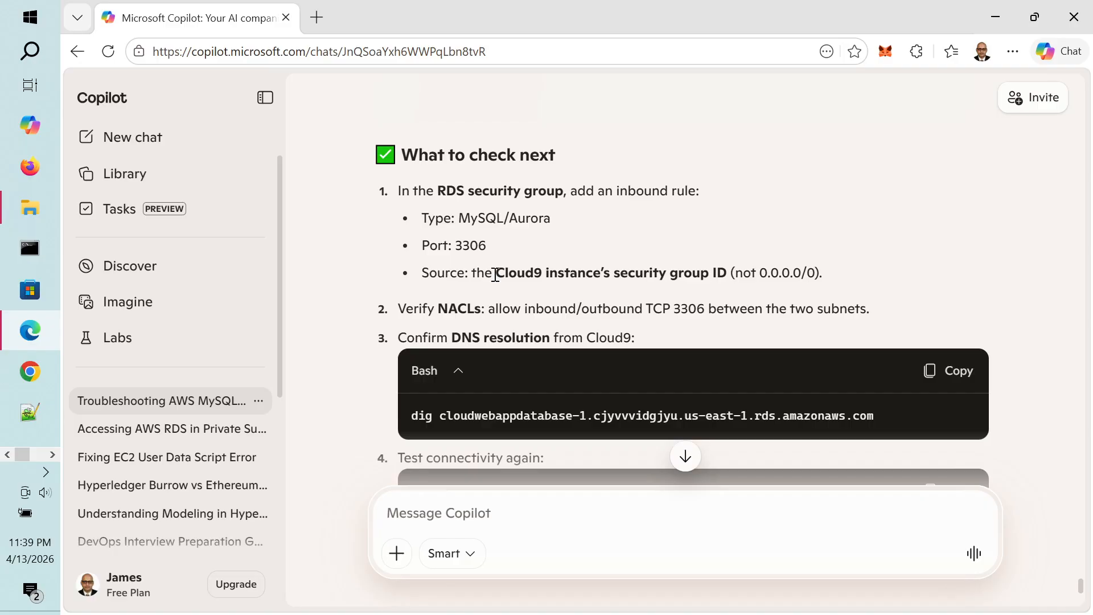
{"action": "left_click_drag", "start_coordinate": [495, 274], "coordinate": [736, 274]}
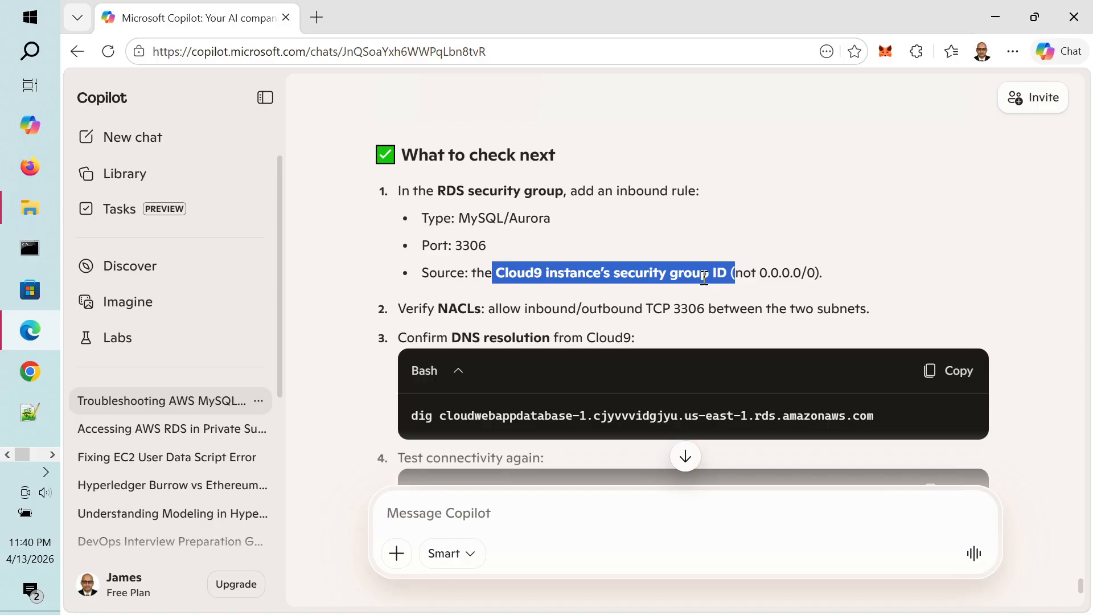
{"action": "key", "text": "alt+Tab"}
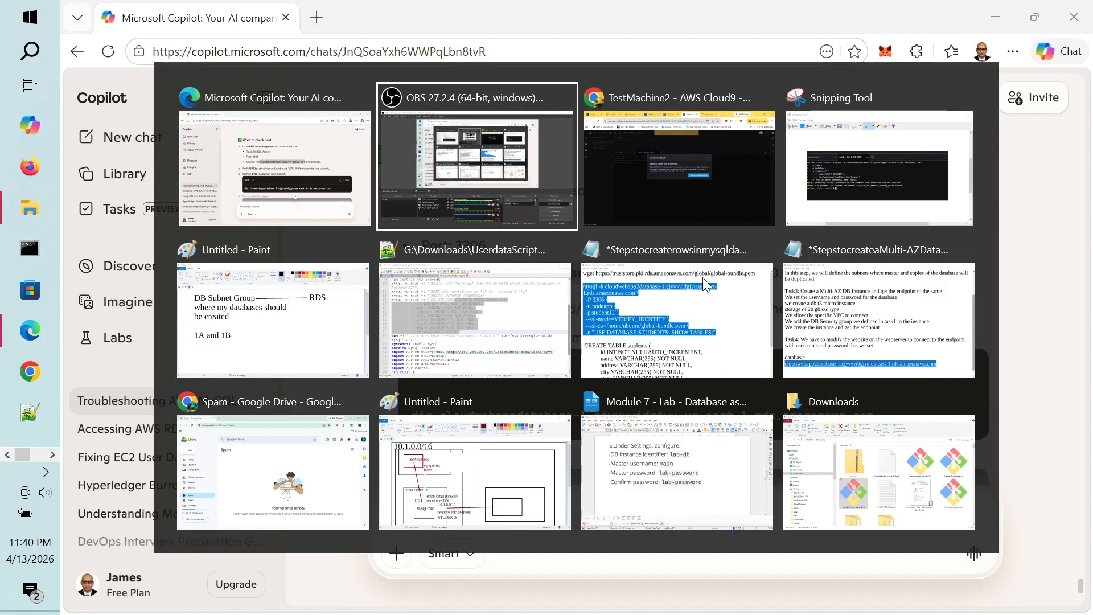
Step: Go to the VPC console tab in Chrome and open Security groups, listing 11 groups
{"action": "key", "text": "alt+Tab"}
{"action": "key", "text": "alt+Tab"}
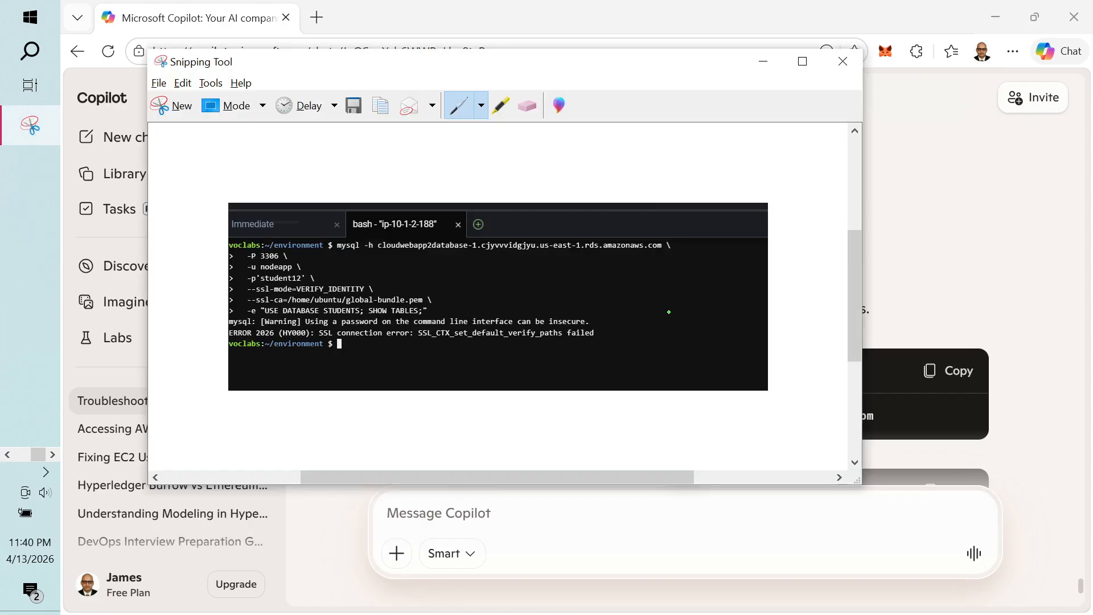
{"action": "key", "text": "alt+Tab"}
{"action": "key", "text": "alt+Tab"}
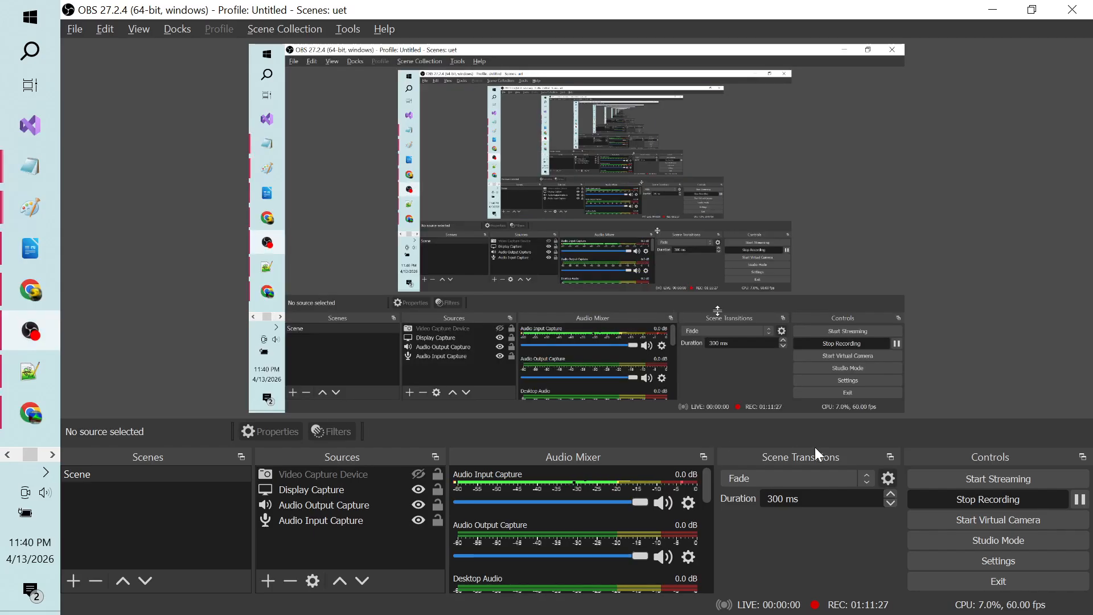
{"action": "key", "text": "alt+Tab"}
{"action": "key", "text": "alt+Tab"}
{"action": "key", "text": "alt+Tab"}
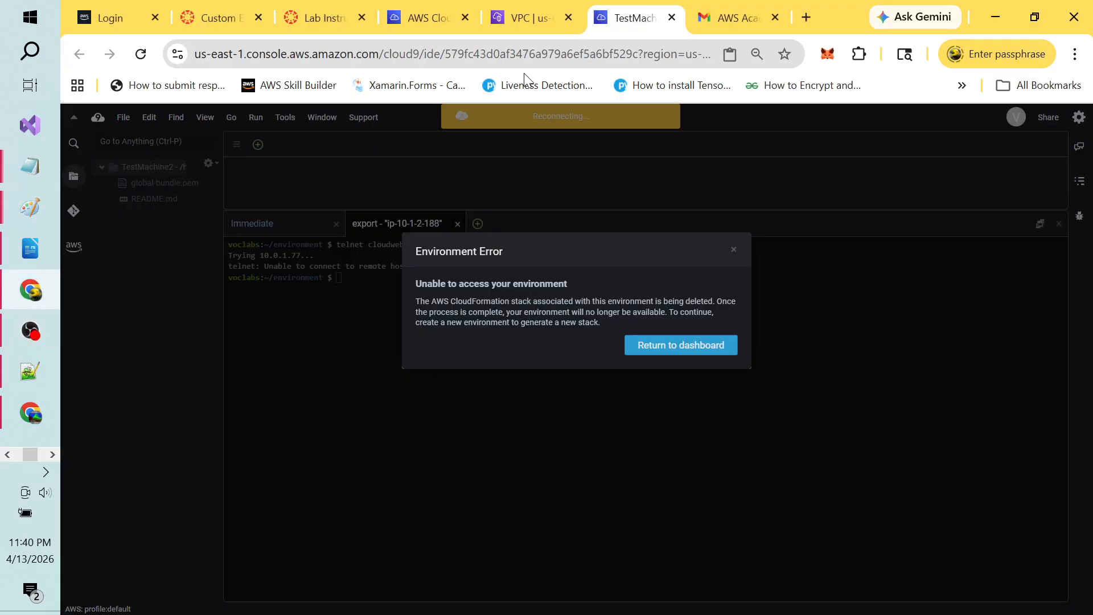
{"action": "left_click", "coordinate": [430, 19]}
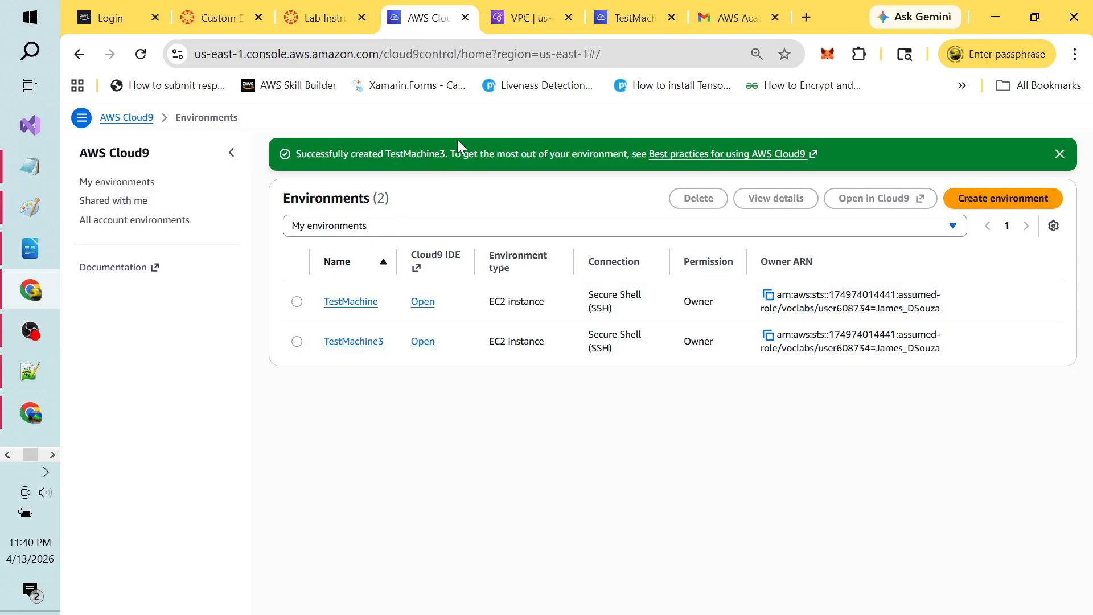
{"action": "left_click", "coordinate": [522, 21]}
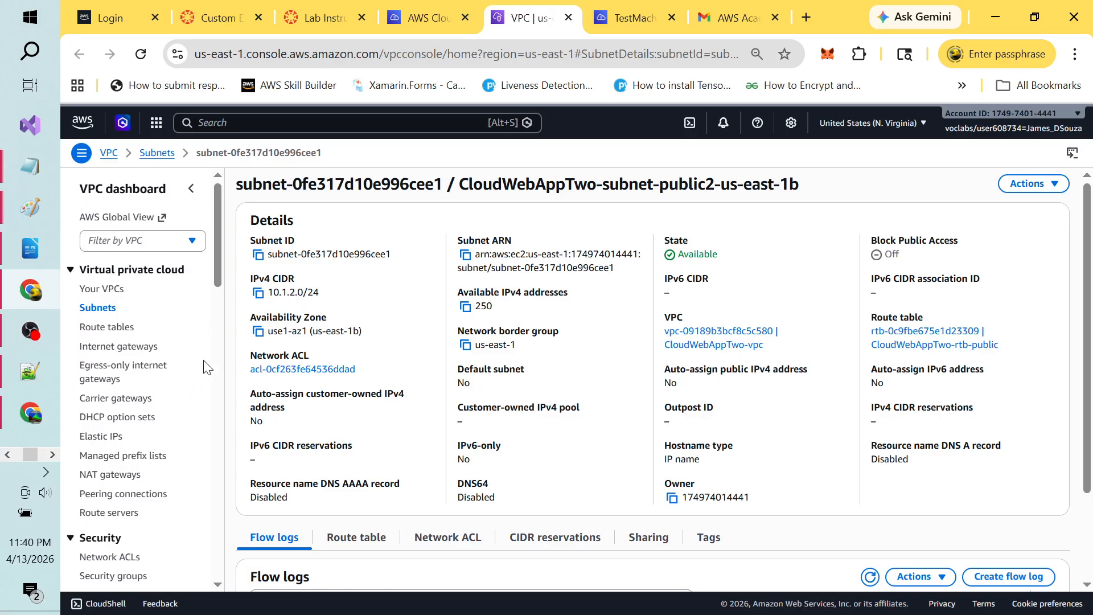
{"action": "scroll", "coordinate": [221, 392], "scroll_direction": "down", "scroll_amount": 6}
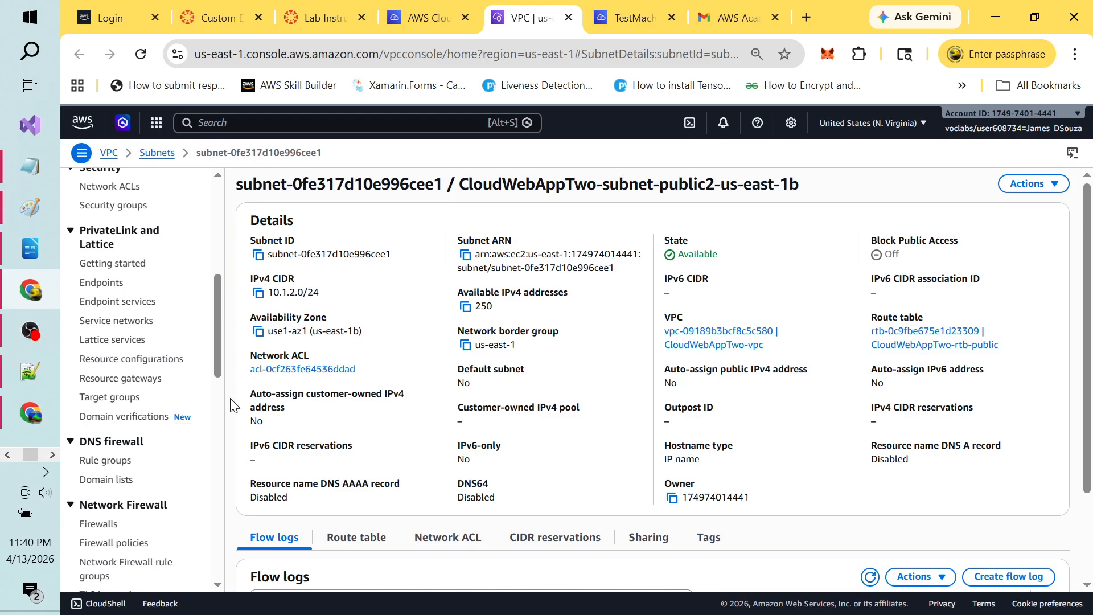
{"action": "left_click_drag", "start_coordinate": [215, 339], "coordinate": [213, 323]}
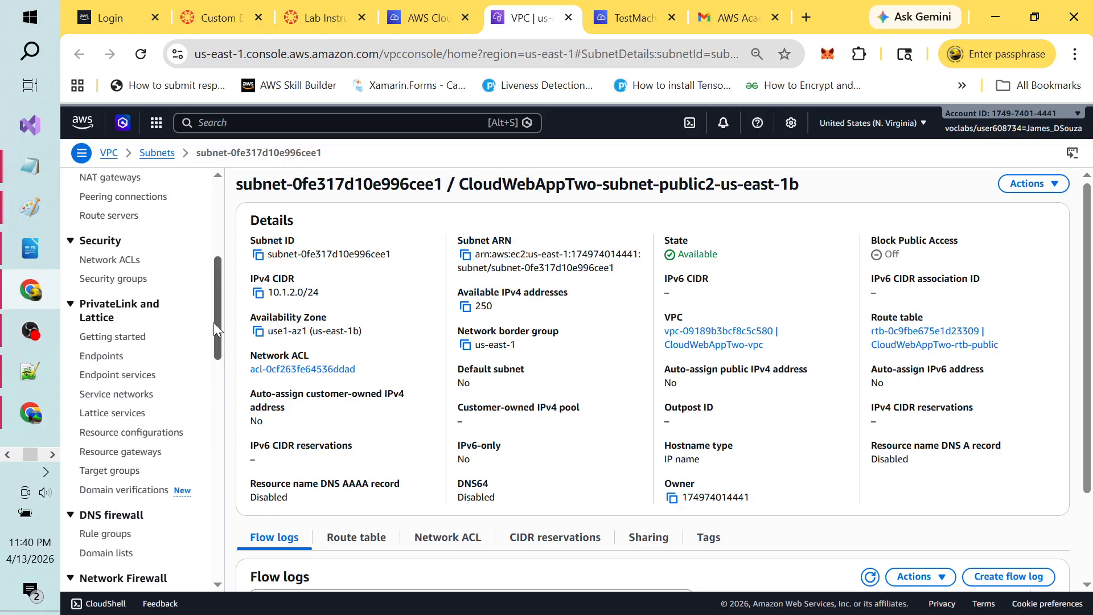
{"action": "left_click", "coordinate": [133, 280]}
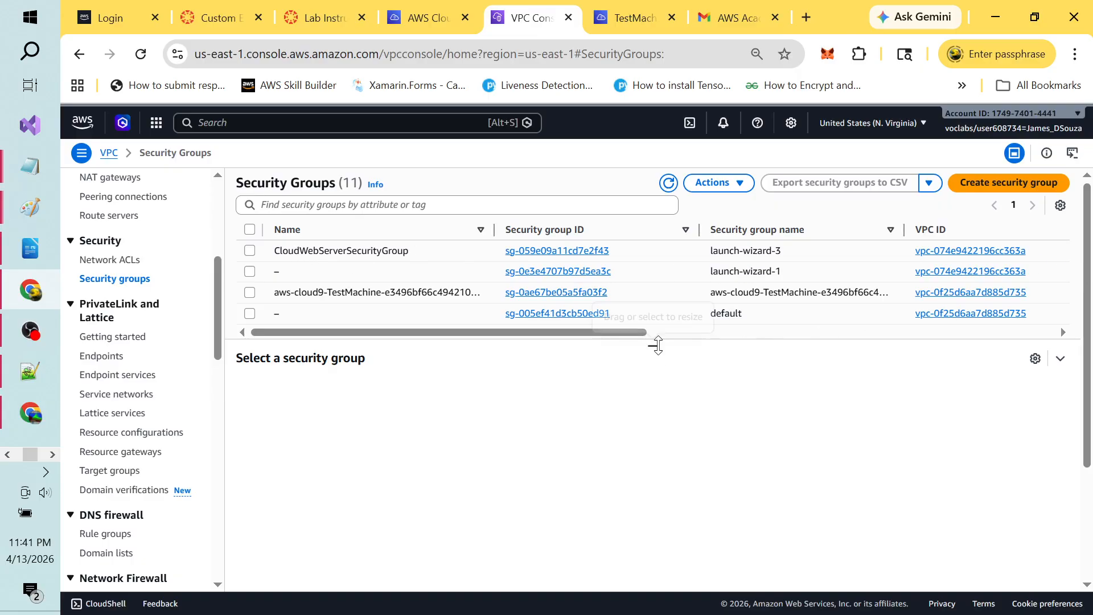
Step: Select CloudWebApp2DatabaseSecurityGroup and view its inbound rules: MySQL/Aurora 3306, All ICMP, SSH 22
{"action": "left_click_drag", "start_coordinate": [656, 344], "coordinate": [698, 495]}
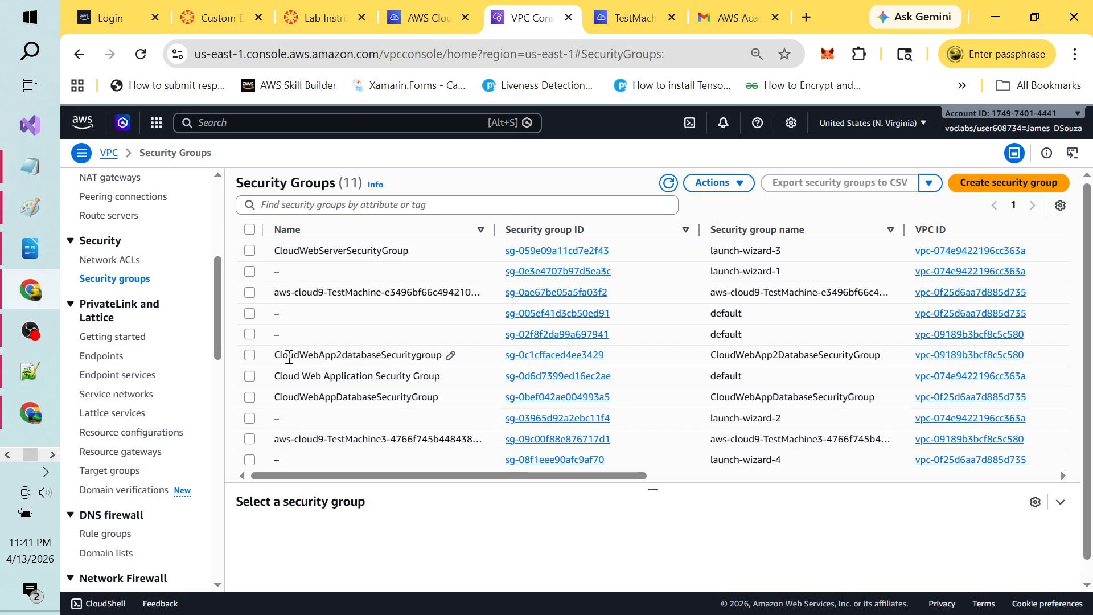
{"action": "left_click", "coordinate": [250, 359]}
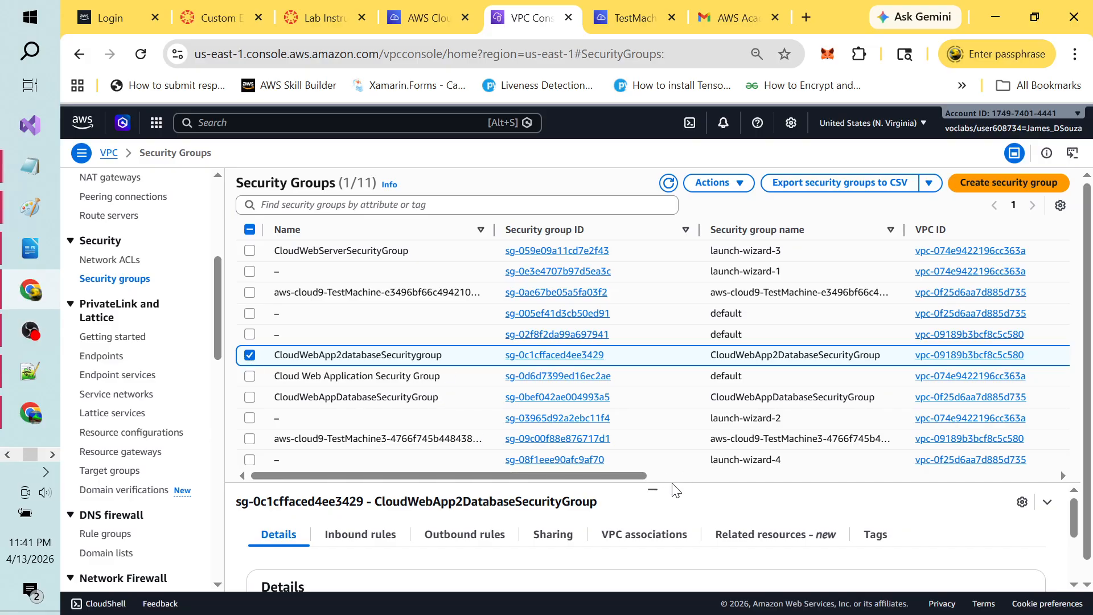
{"action": "left_click_drag", "start_coordinate": [653, 488], "coordinate": [653, 342]}
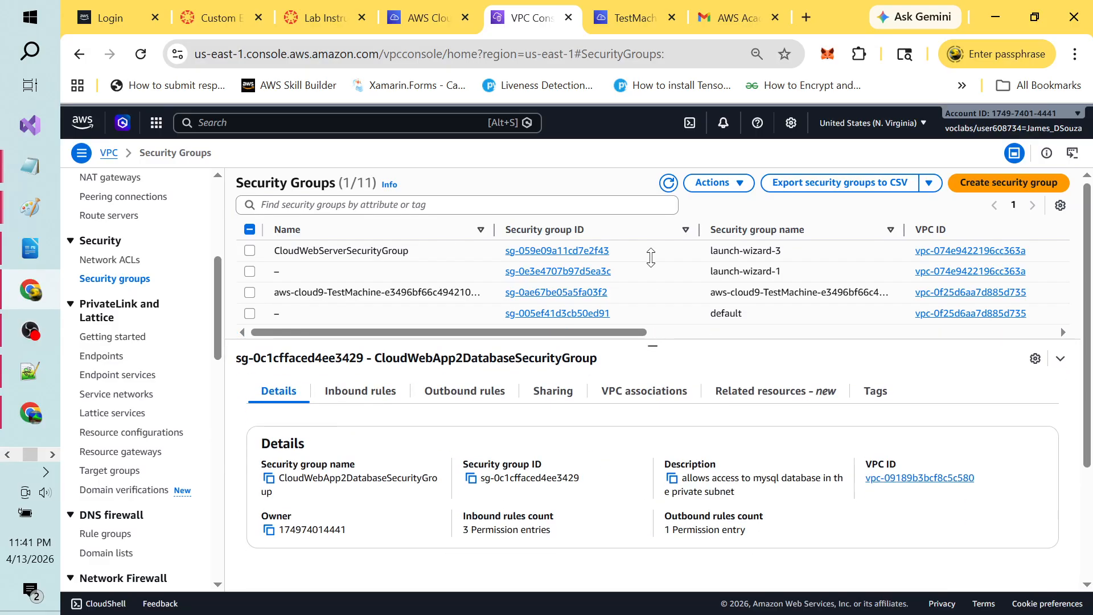
{"action": "left_click", "coordinate": [344, 398]}
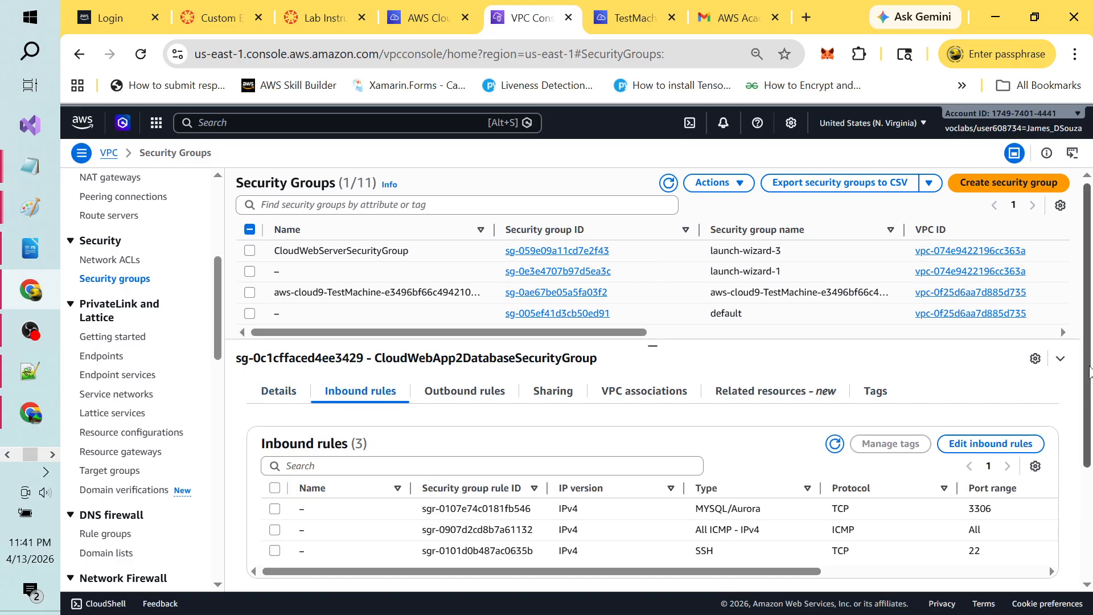
{"action": "scroll", "coordinate": [1088, 370], "scroll_direction": "down", "scroll_amount": 3}
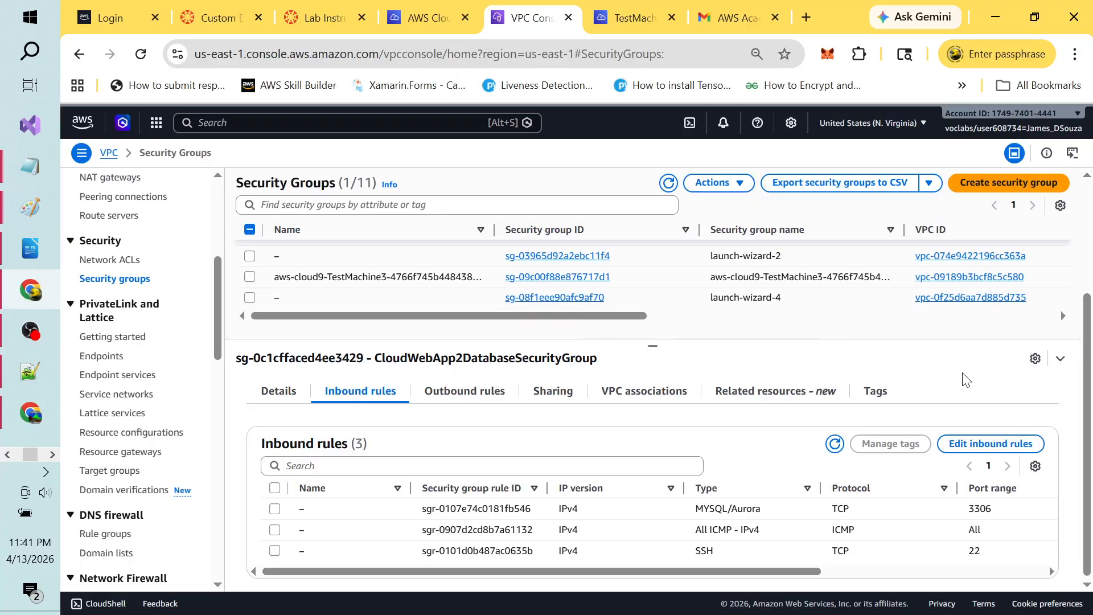
Step: Edit the database group's inbound rules, adding a fourth Custom TCP row and browsing rule types
{"action": "left_click", "coordinate": [990, 444]}
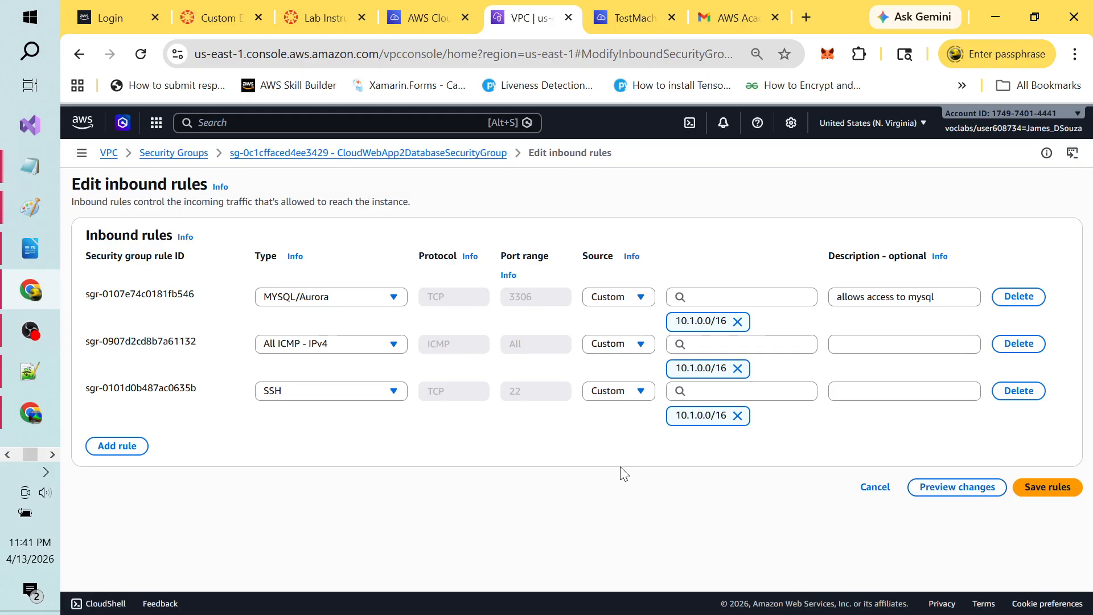
{"action": "left_click", "coordinate": [119, 447]}
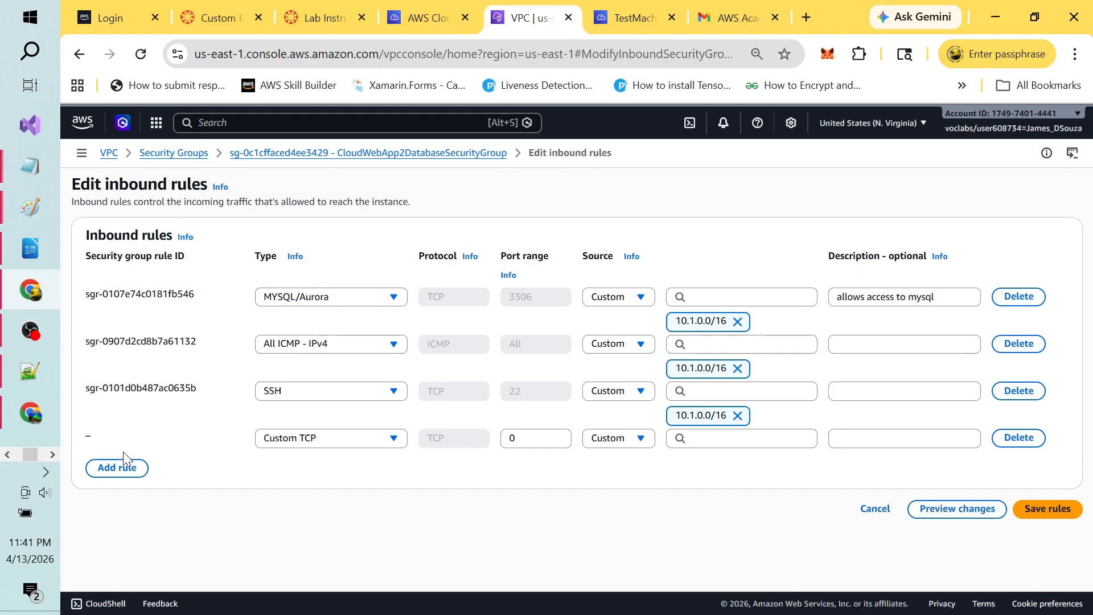
{"action": "left_click", "coordinate": [396, 438]}
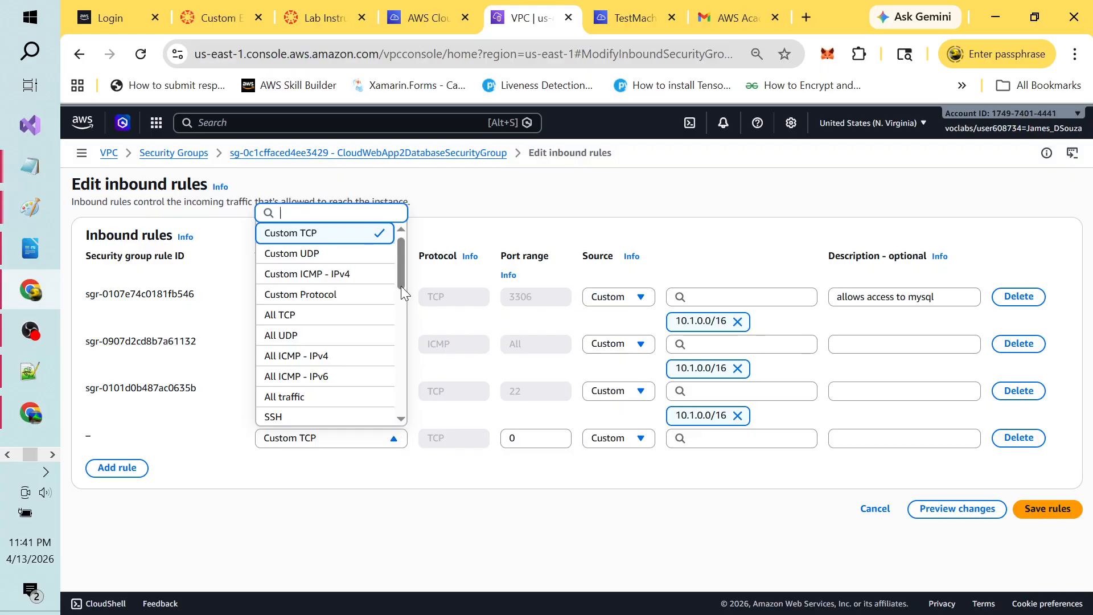
{"action": "left_click_drag", "start_coordinate": [400, 277], "coordinate": [402, 431]}
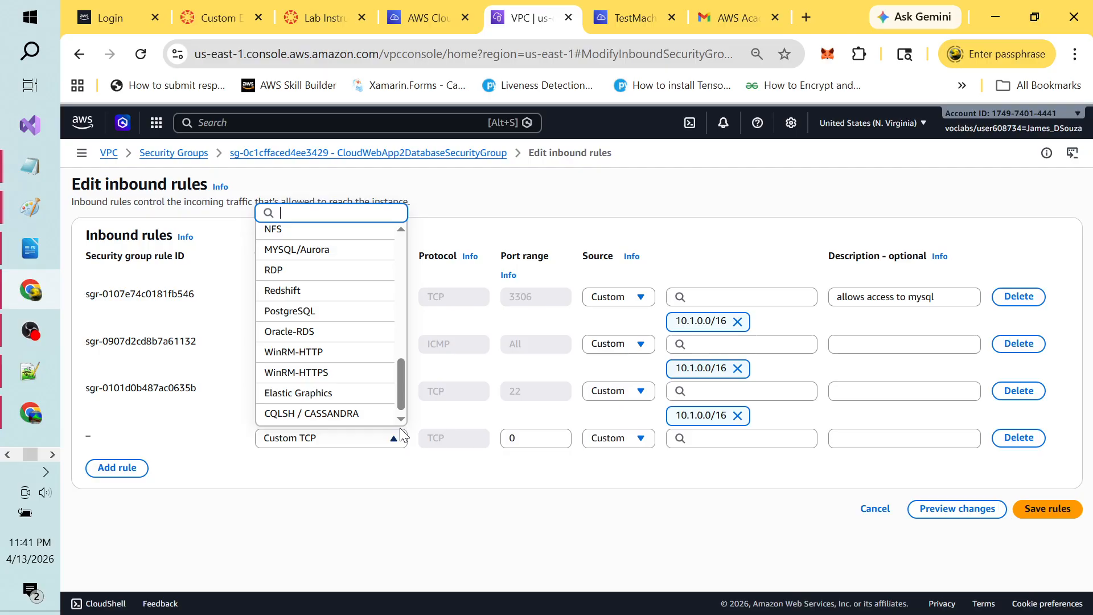
{"action": "left_click_drag", "start_coordinate": [401, 387], "coordinate": [400, 299]}
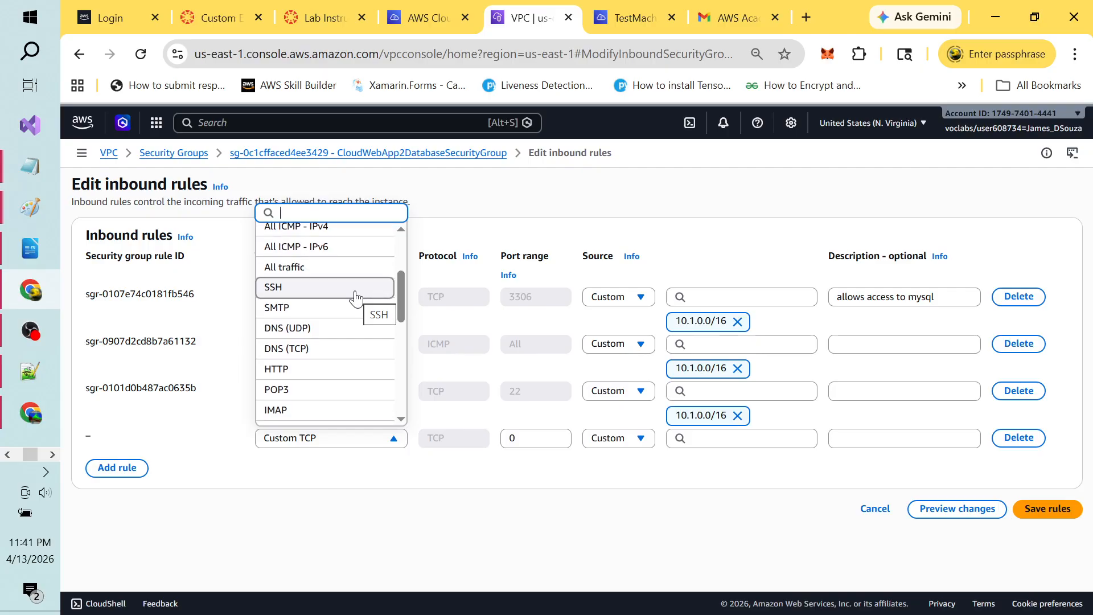
{"action": "left_click", "coordinate": [736, 394]}
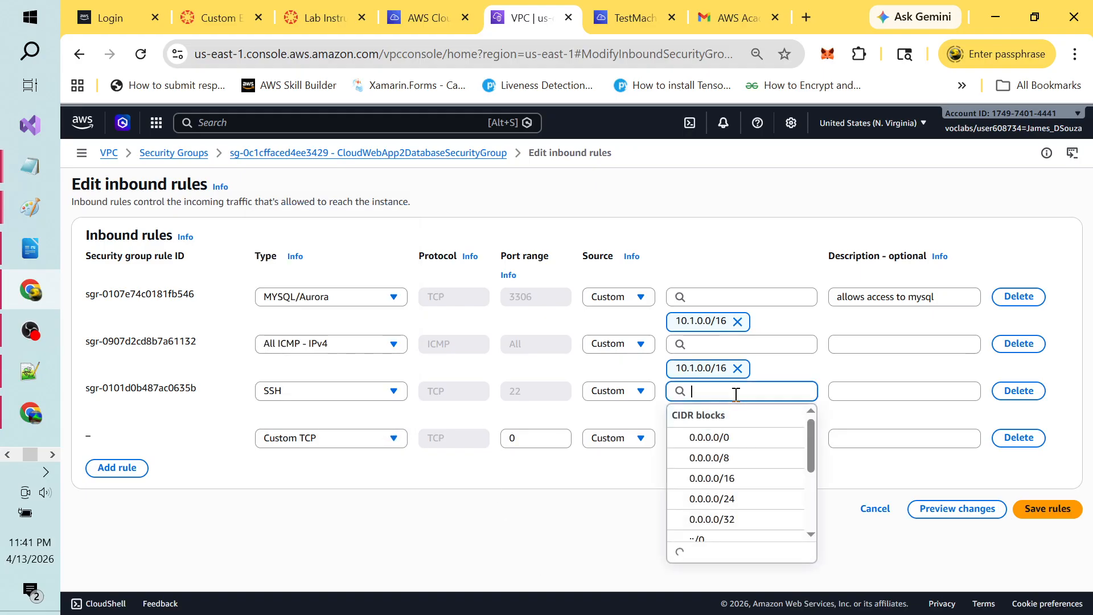
Step: Try a cloud9 security group as the SSH rule's source, remove it, and cancel the edits
{"action": "type", "text": "cloud9"}
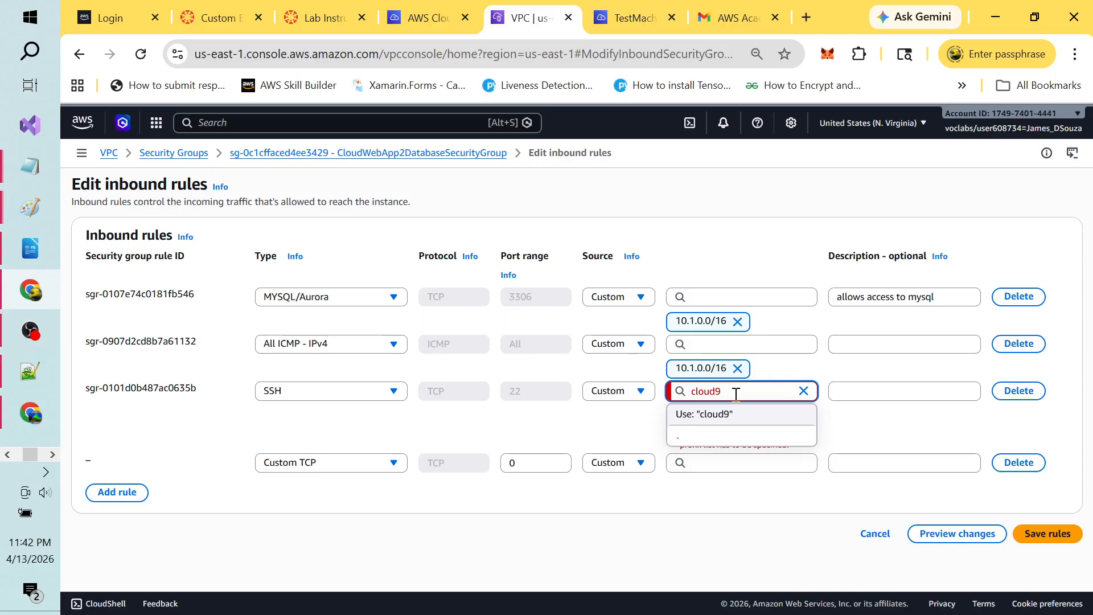
{"action": "key", "text": "BackSpace"}
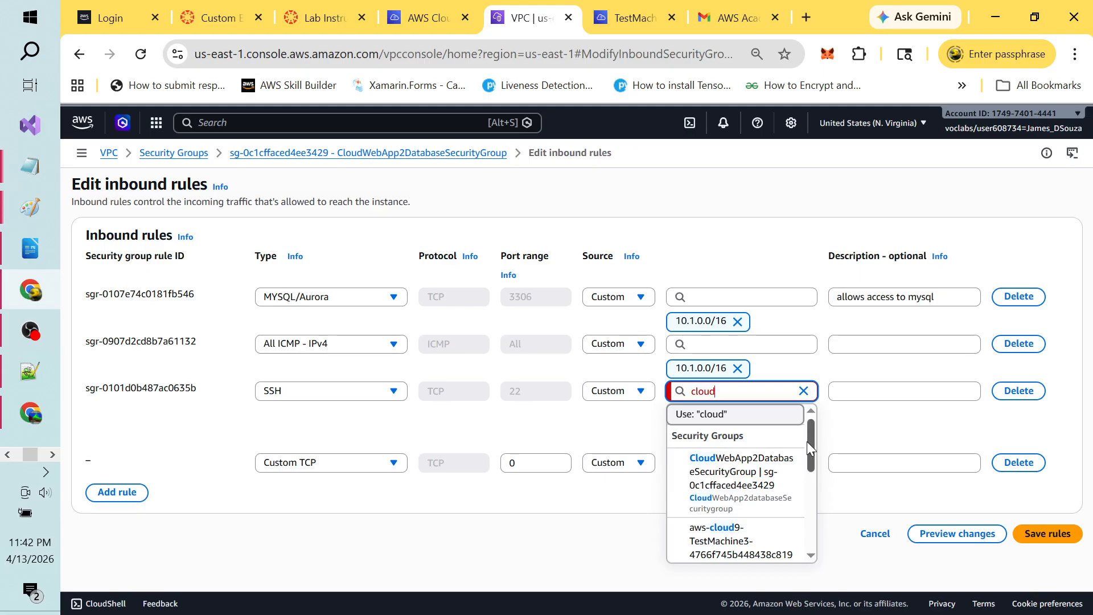
{"action": "left_click_drag", "start_coordinate": [808, 441], "coordinate": [810, 478]}
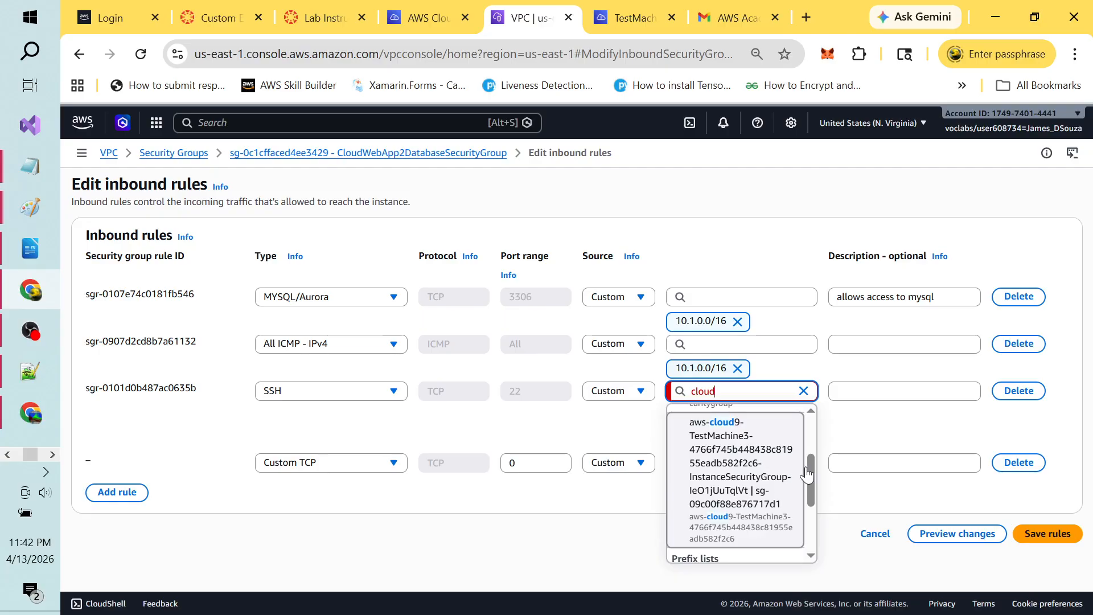
{"action": "mouse_move", "coordinate": [810, 467]}
{"action": "left_mouse_down"}
{"action": "mouse_move", "coordinate": [810, 490]}
{"action": "mouse_move", "coordinate": [808, 463]}
{"action": "left_mouse_up"}
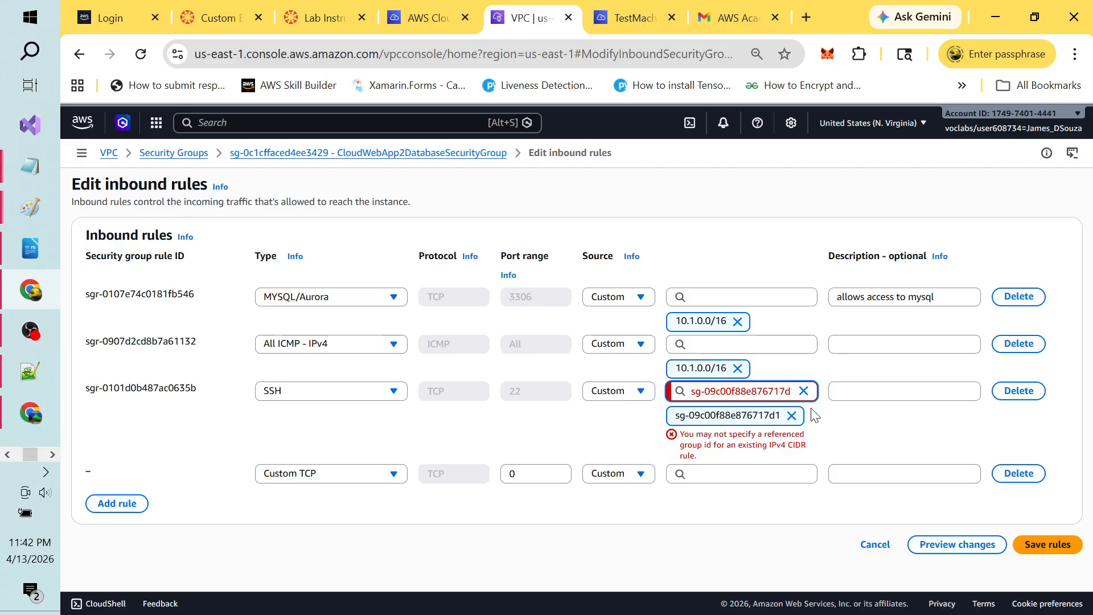
{"action": "left_click", "coordinate": [803, 391]}
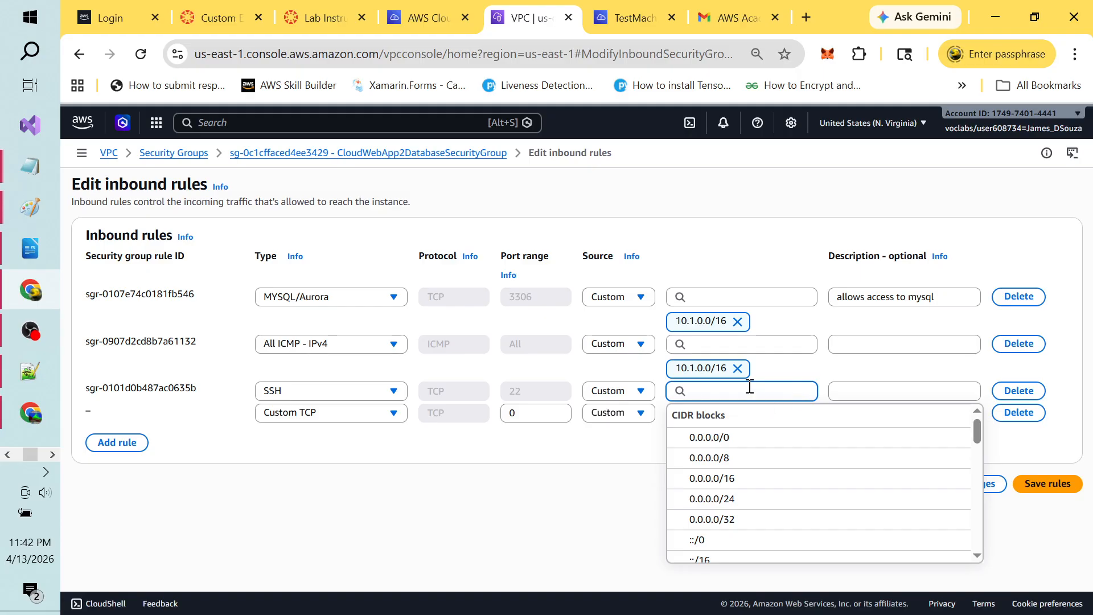
{"action": "left_click", "coordinate": [576, 458]}
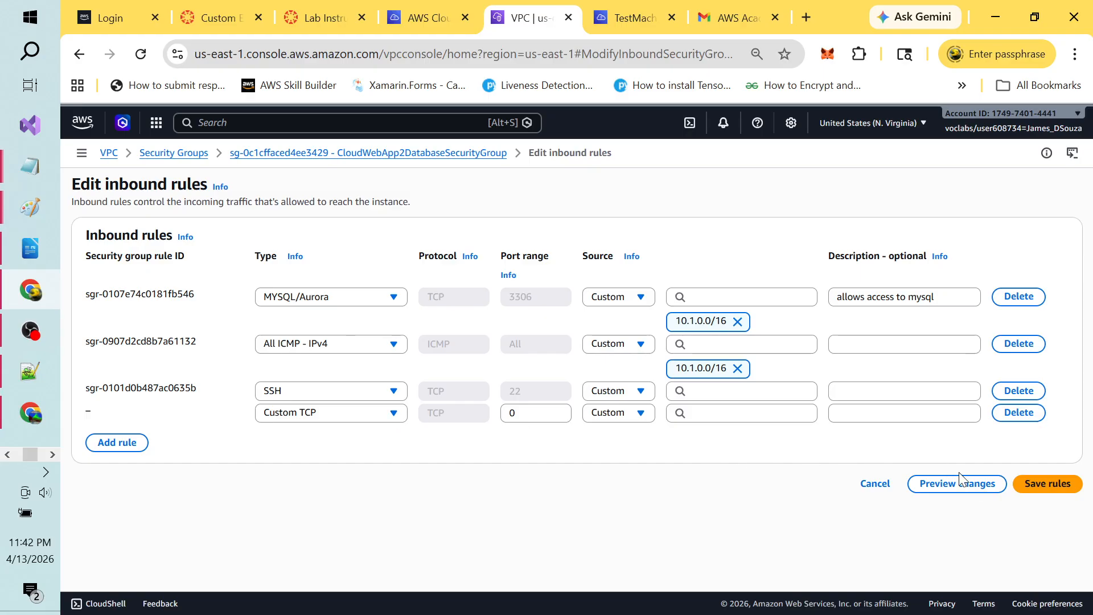
{"action": "left_click", "coordinate": [874, 489]}
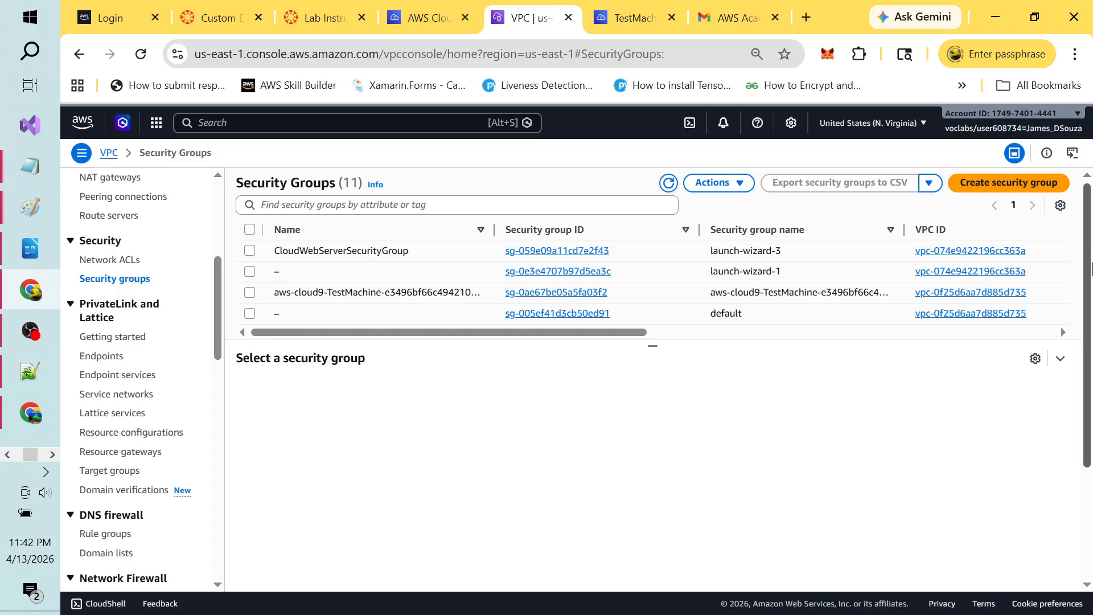
Step: Select CloudWebApp2databaseSecuritygroup and start editing its inbound rules
{"action": "left_click_drag", "start_coordinate": [1085, 256], "coordinate": [1091, 314]}
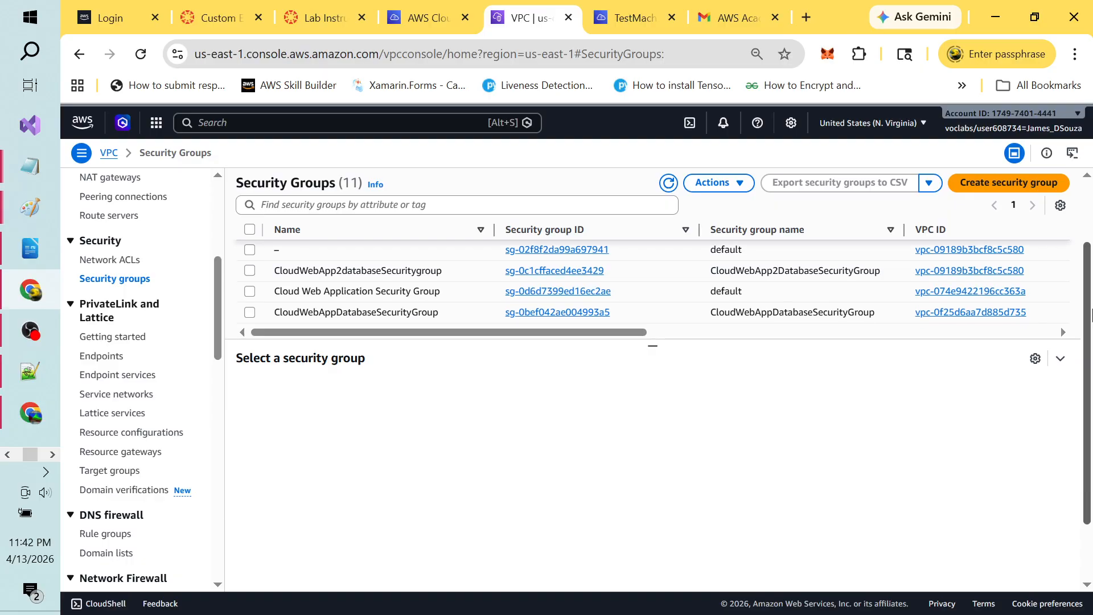
{"action": "left_click", "coordinate": [249, 271]}
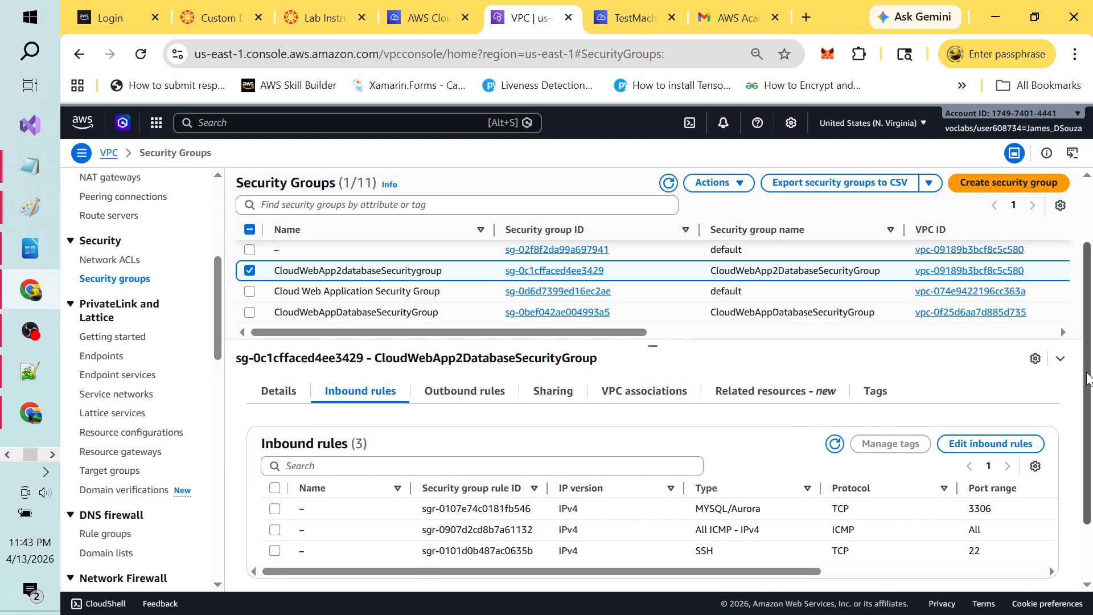
{"action": "scroll", "coordinate": [1087, 378], "scroll_direction": "down", "scroll_amount": 3}
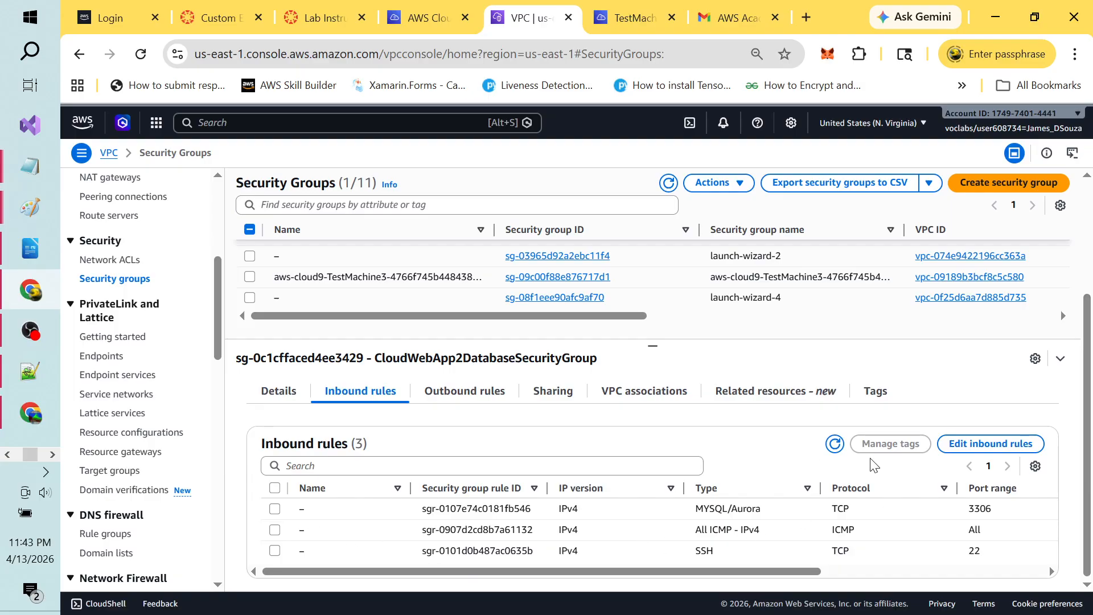
{"action": "left_click", "coordinate": [949, 442]}
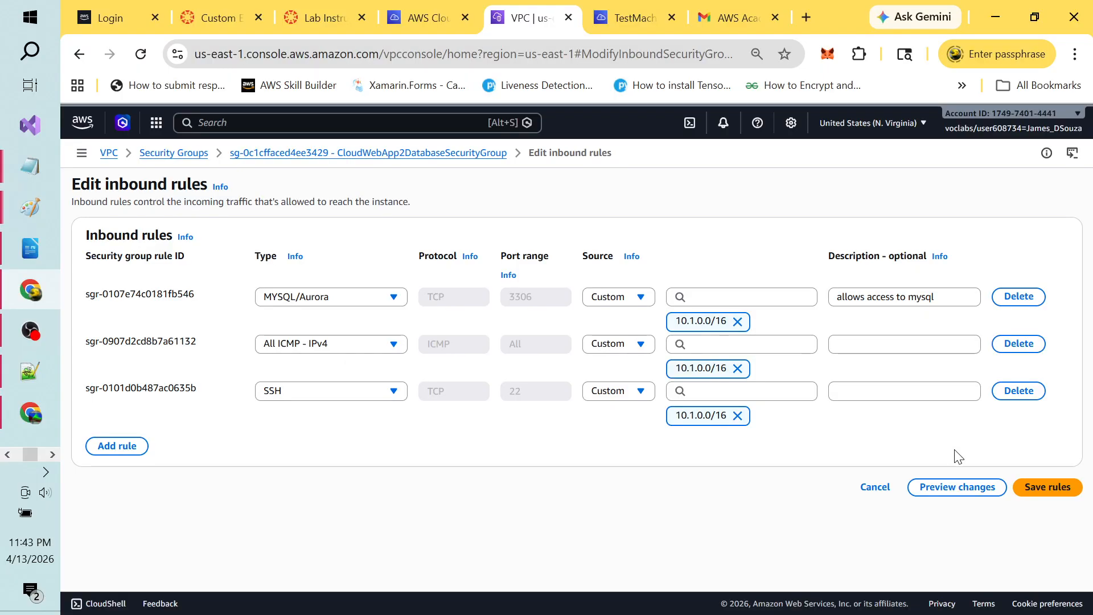
Step: Add an SSH inbound rule whose source is the aws-cloud9-TestMachine3 security group
{"action": "left_click", "coordinate": [126, 448]}
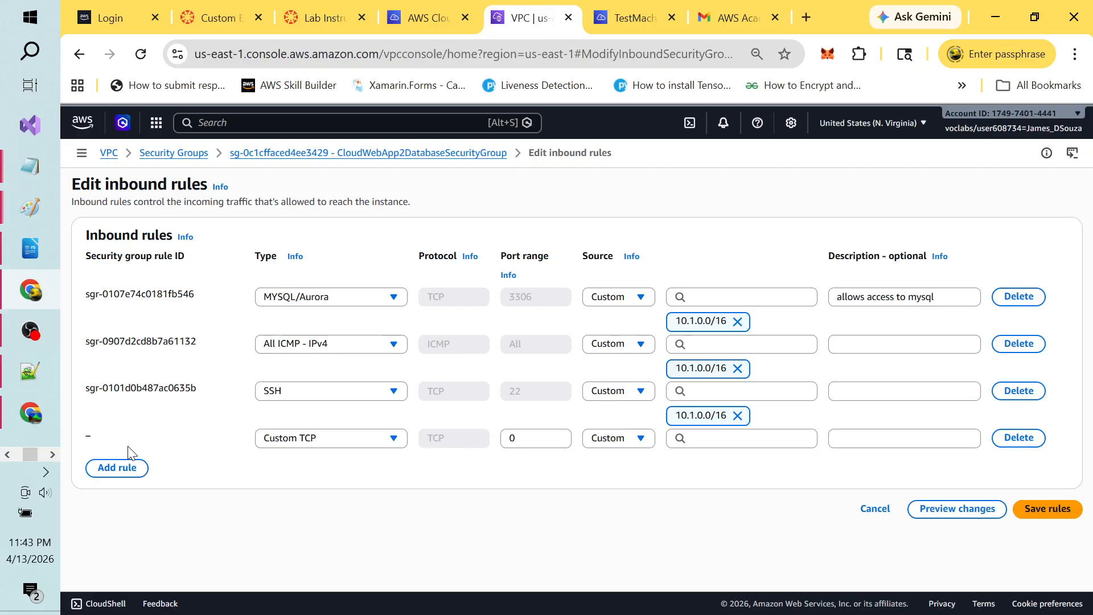
{"action": "left_click", "coordinate": [344, 441]}
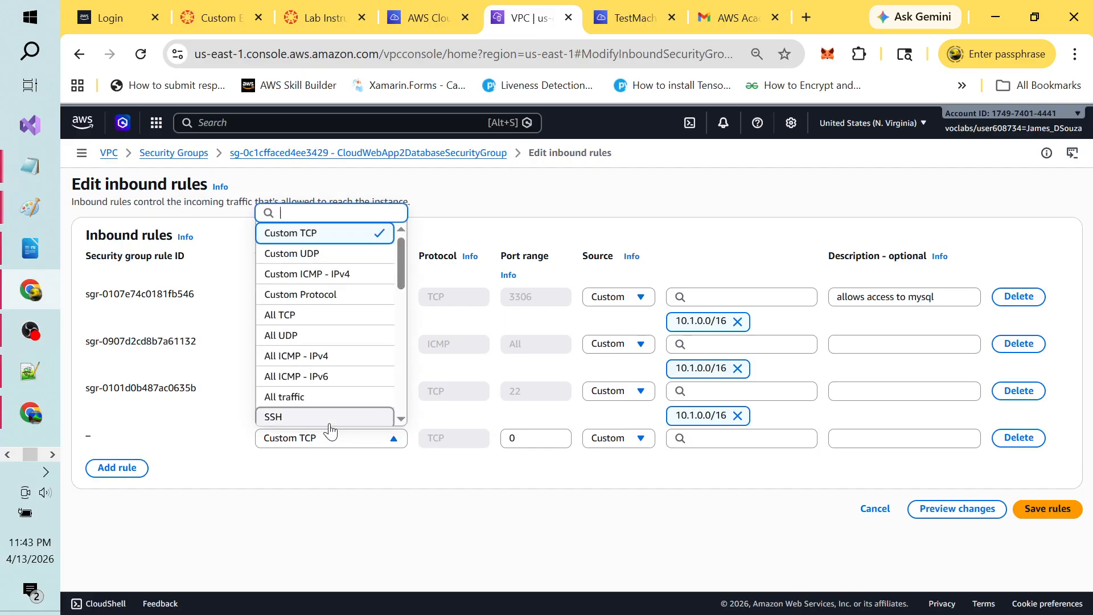
{"action": "left_click", "coordinate": [329, 420]}
{"action": "left_click", "coordinate": [707, 437]}
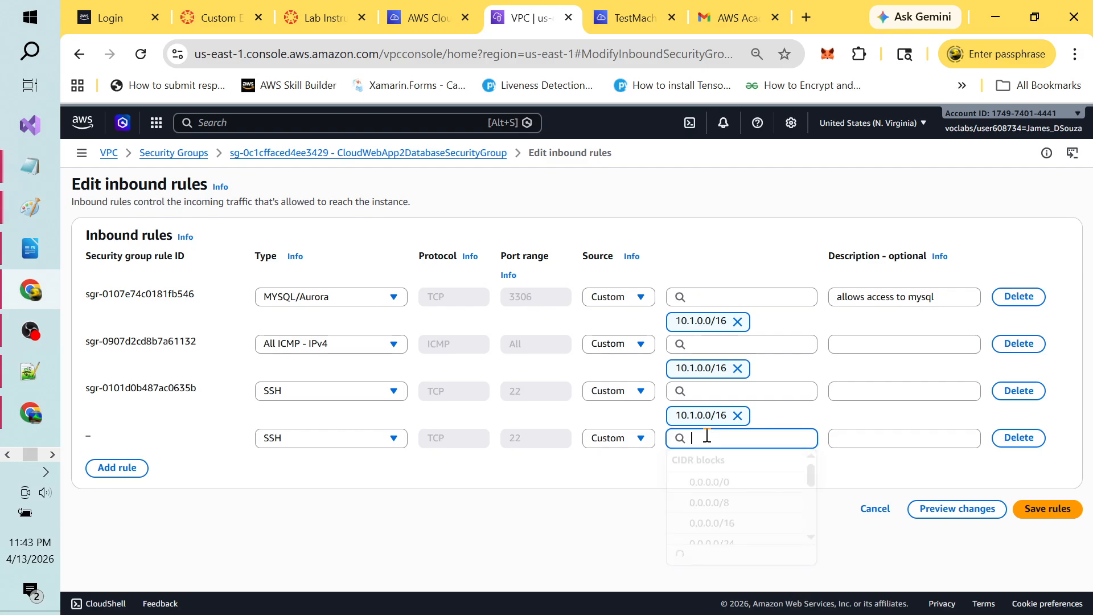
{"action": "type", "text": "clou"}
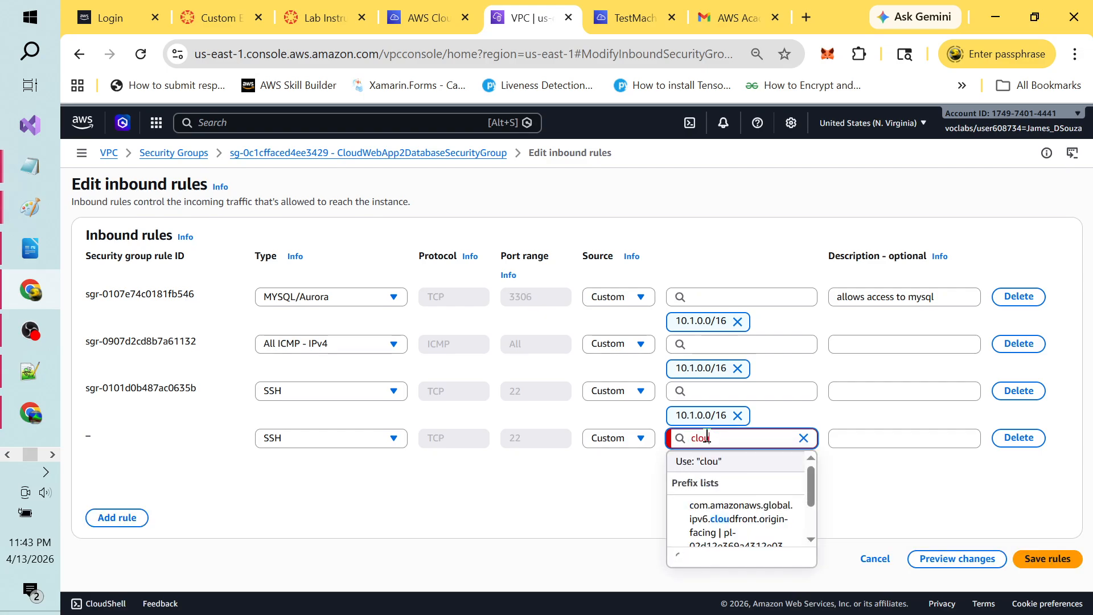
{"action": "type", "text": "9"}
{"action": "key", "text": "BackSpace"}
{"action": "type", "text": "d"}
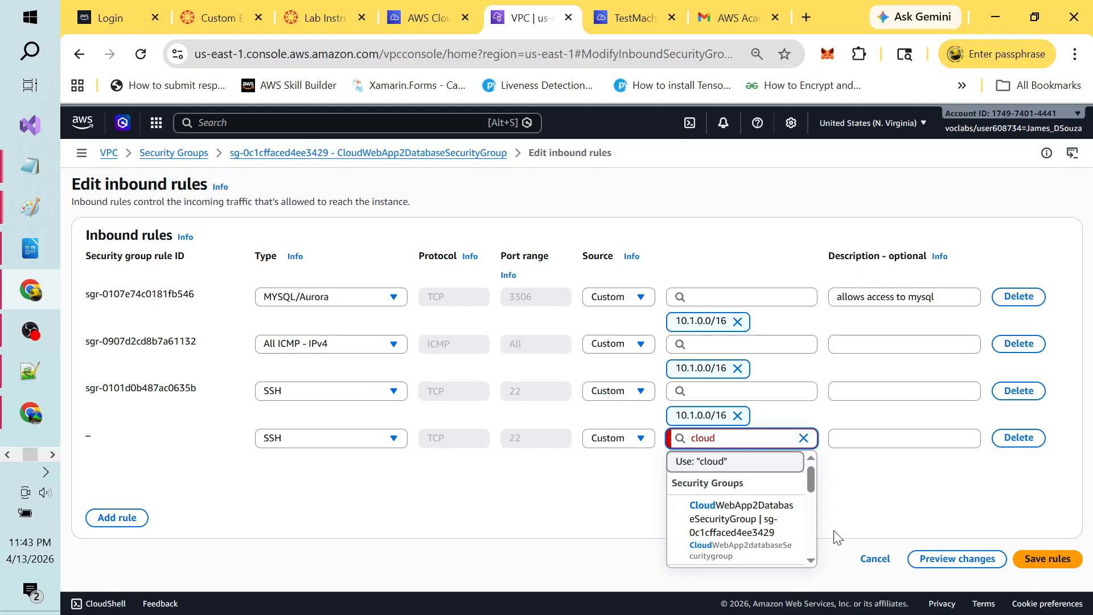
{"action": "scroll", "coordinate": [811, 526], "scroll_direction": "down", "scroll_amount": 1}
{"action": "scroll", "coordinate": [812, 533], "scroll_direction": "down", "scroll_amount": 1}
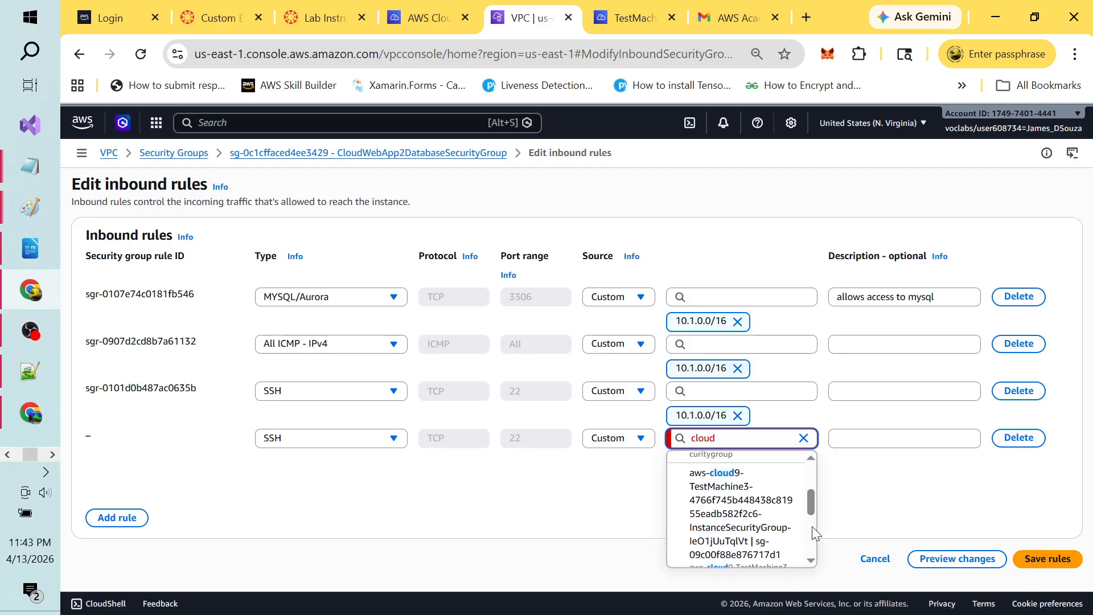
{"action": "left_click", "coordinate": [727, 500]}
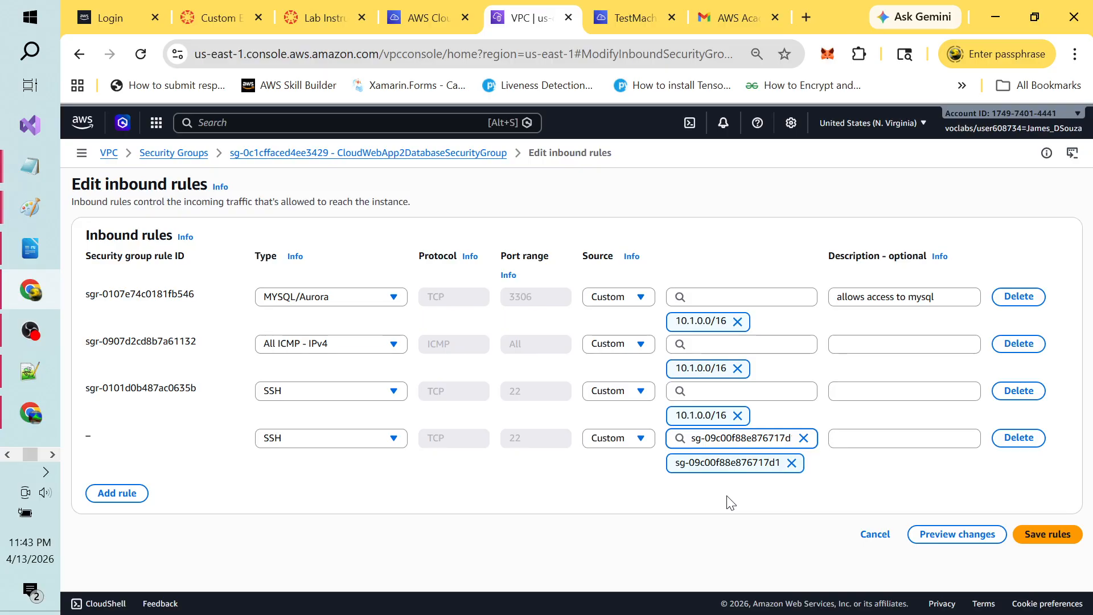
{"action": "left_click", "coordinate": [650, 490]}
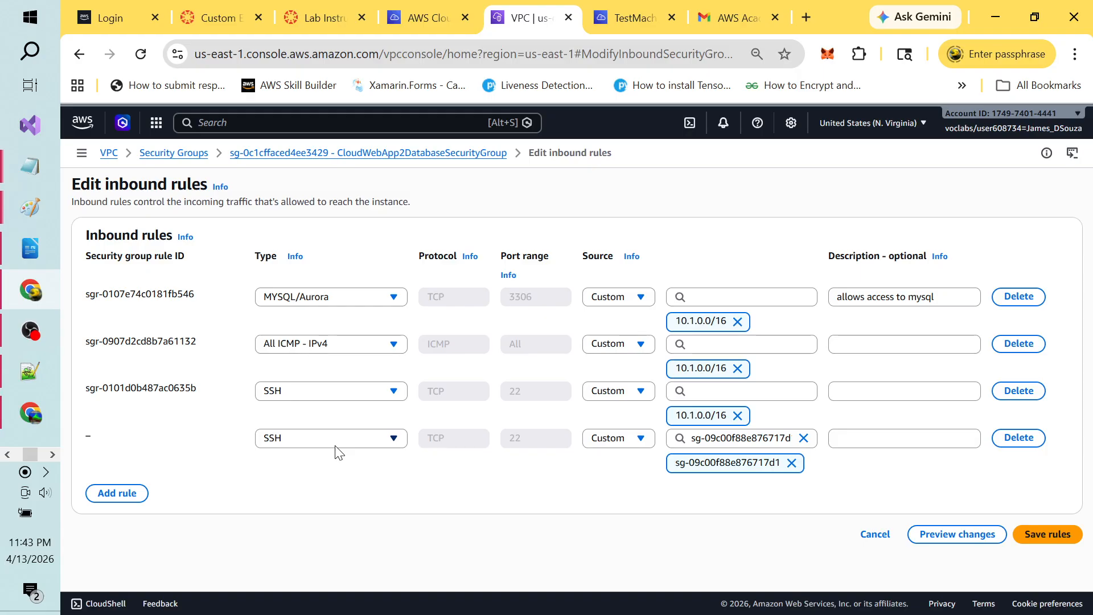
Step: Switch to the screen recorder and pause the recording
{"action": "key", "text": "alt+Tab"}
{"action": "key", "text": "alt+Tab"}
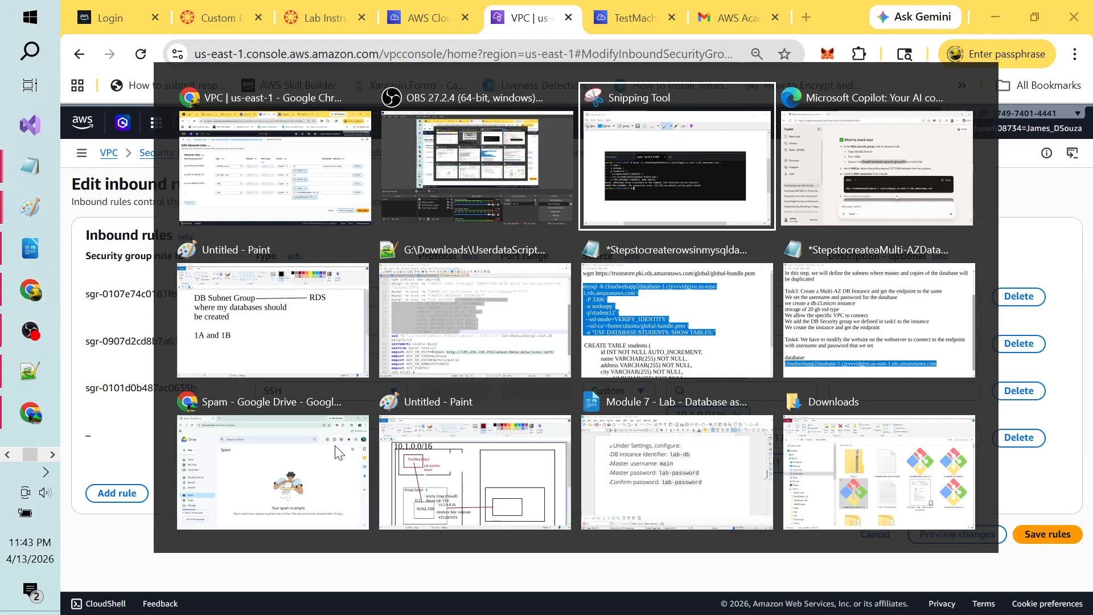
{"action": "key", "text": "alt+Tab"}
{"action": "key", "text": "alt+Tab"}
{"action": "key", "text": "alt+Tab"}
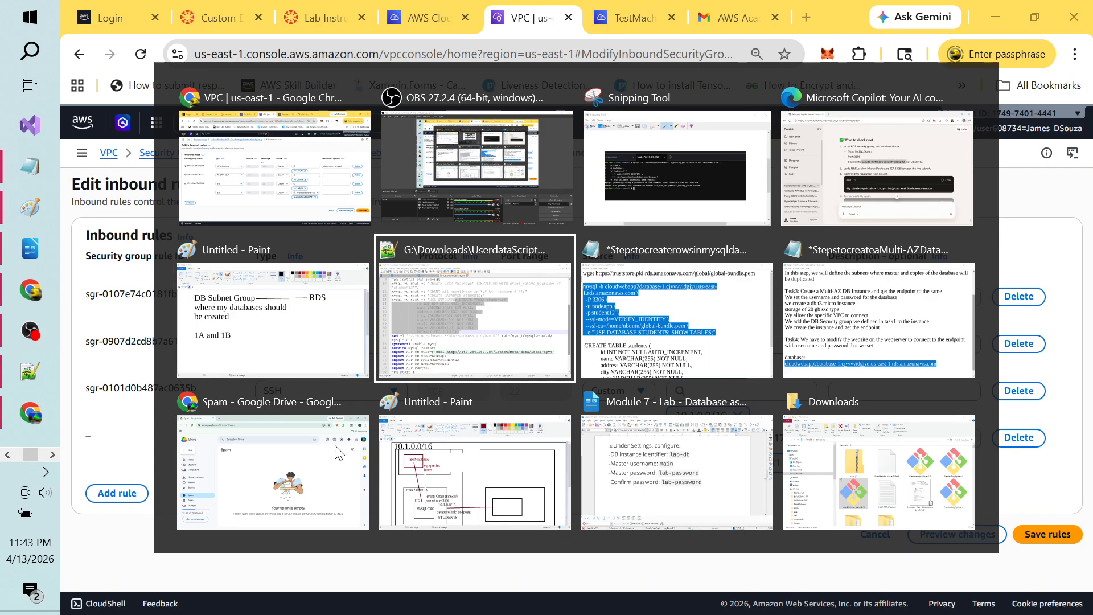
{"action": "key", "text": "alt+Tab"}
{"action": "key", "text": "alt+Tab"}
{"action": "key", "text": "alt+Tab"}
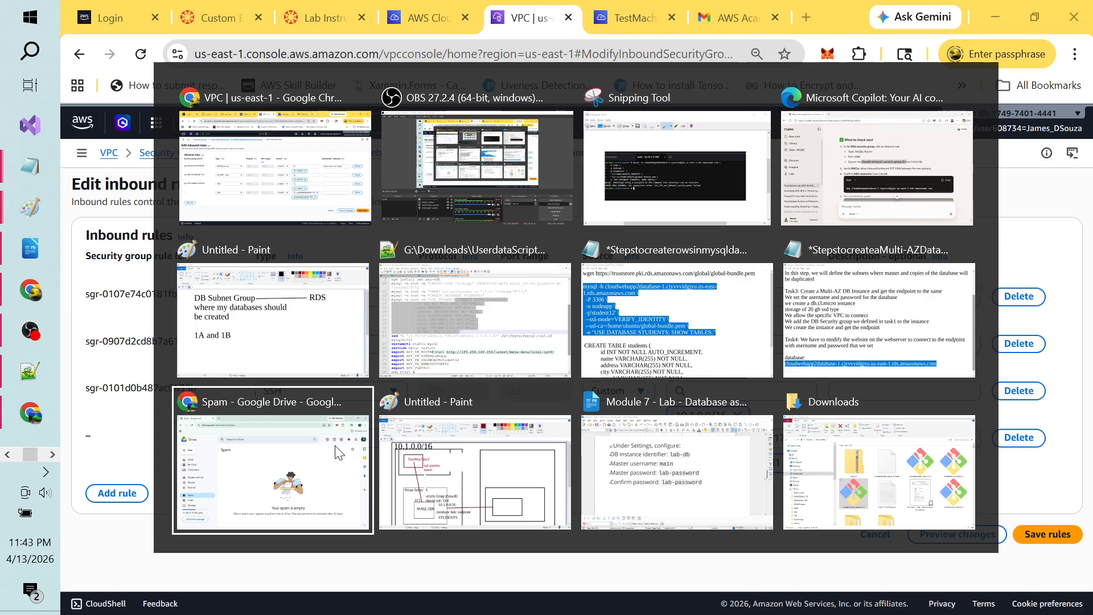
{"action": "key", "text": "alt+Tab"}
{"action": "key", "text": "alt+Tab"}
{"action": "key", "text": "alt+Tab"}
{"action": "key", "text": "alt+Tab"}
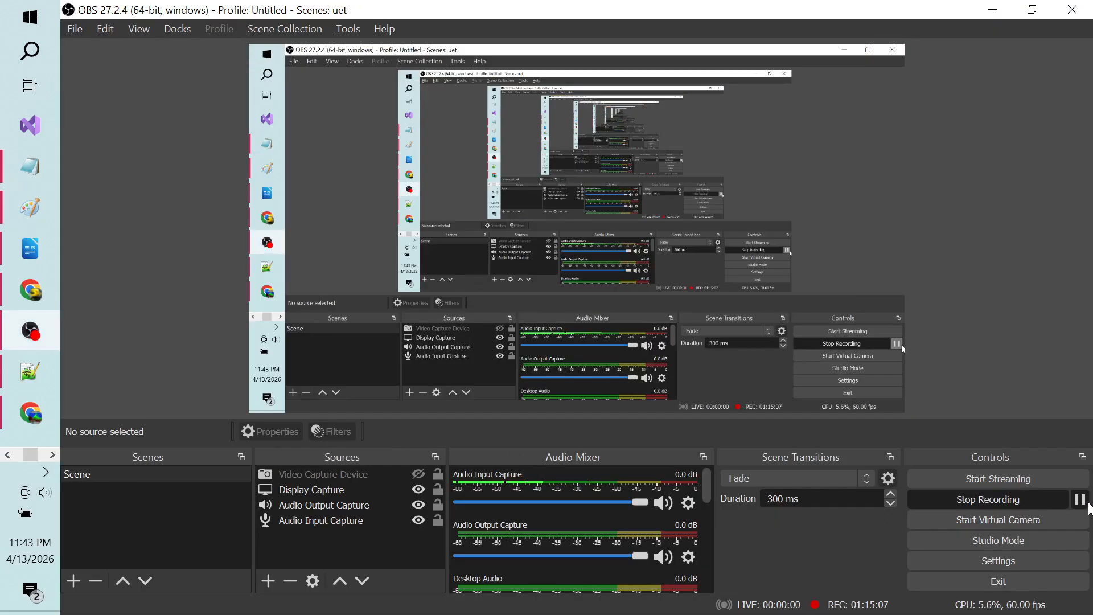
{"action": "left_click", "coordinate": [1079, 499]}
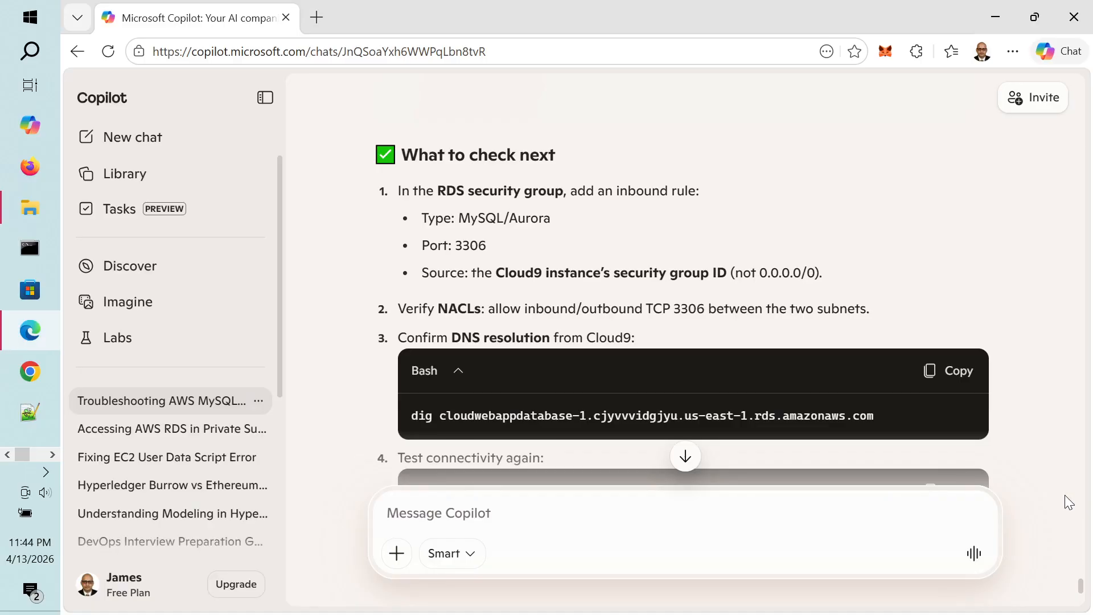
Step: Highlight the advised Cloud9 source, MySQL type and port 3306, then return to the rule editor
{"action": "left_click_drag", "start_coordinate": [501, 272], "coordinate": [554, 275]}
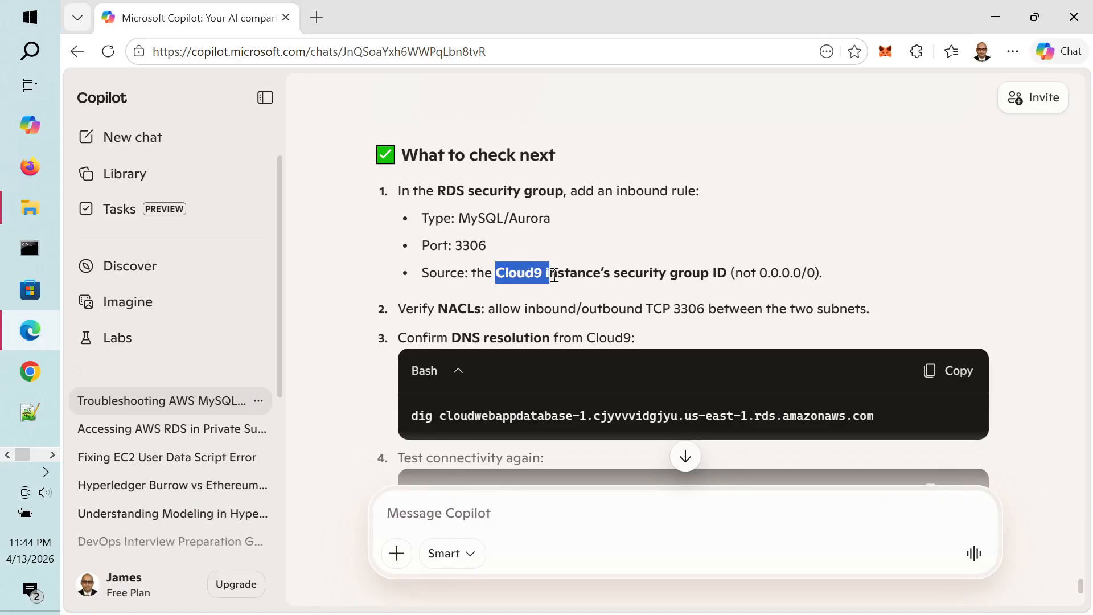
{"action": "double_click", "coordinate": [481, 218]}
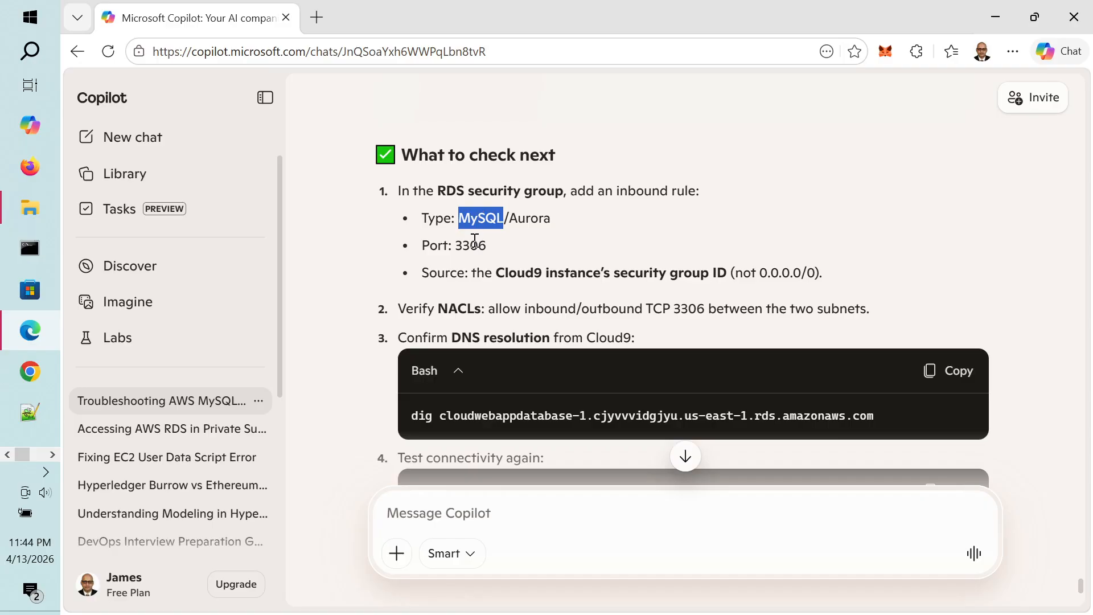
{"action": "double_click", "coordinate": [475, 242]}
{"action": "left_click", "coordinate": [500, 243]}
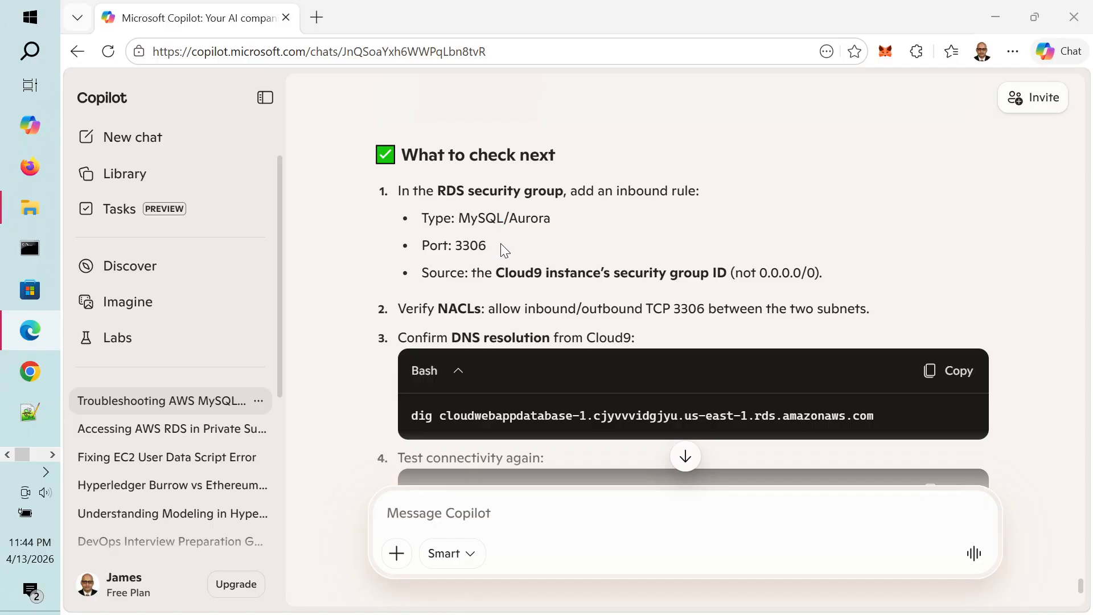
{"action": "key", "text": "alt+Tab"}
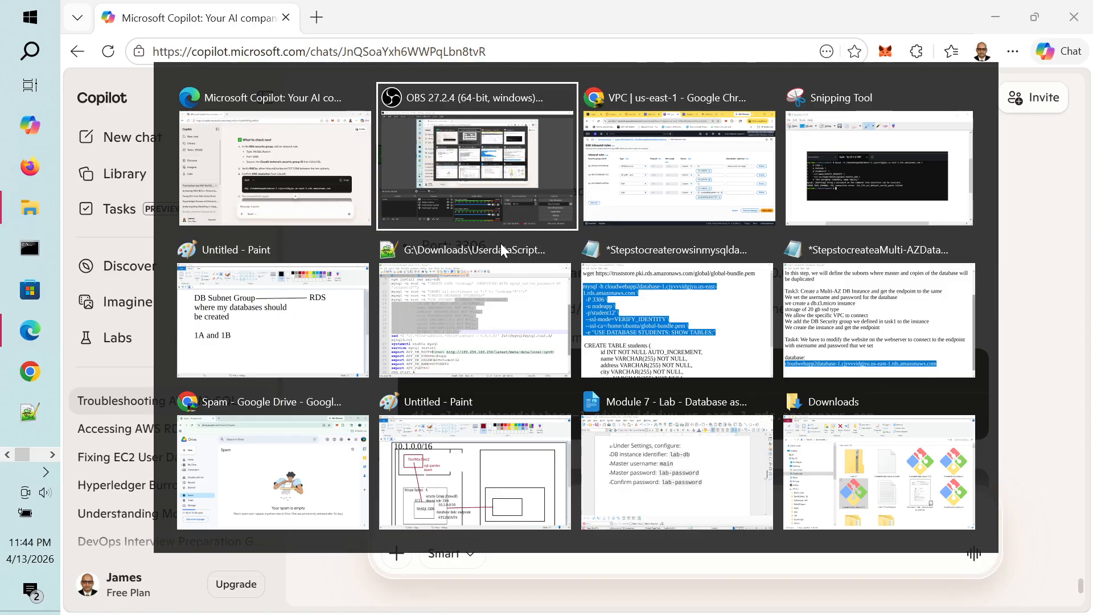
{"action": "key", "text": "alt+Tab"}
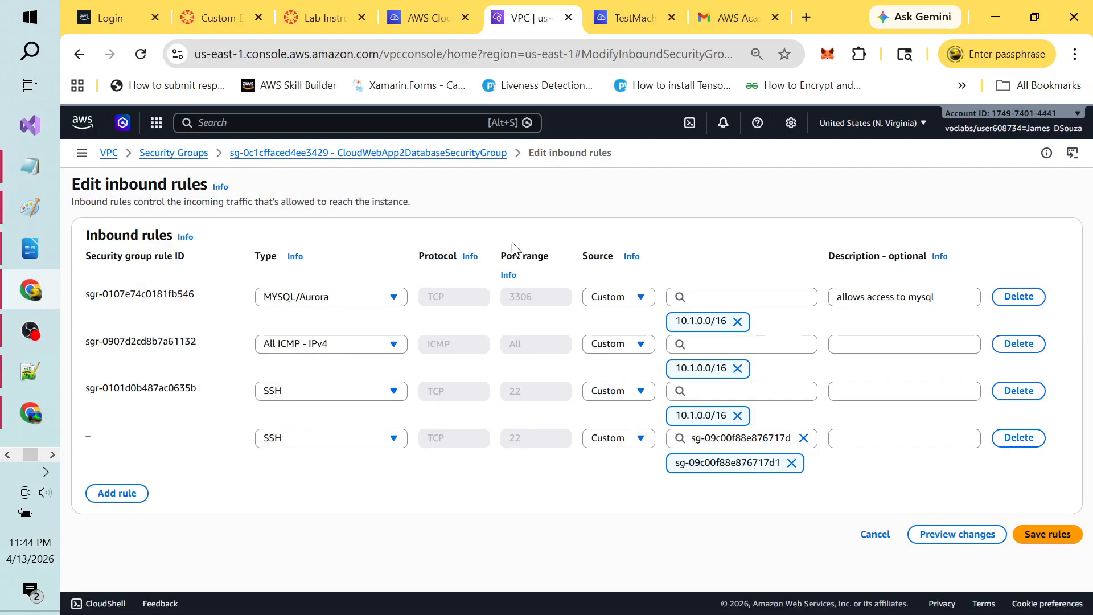
Step: Change the new rule's type to MYSQL/Aurora on port 3306 and save the inbound rules
{"action": "left_click", "coordinate": [395, 448]}
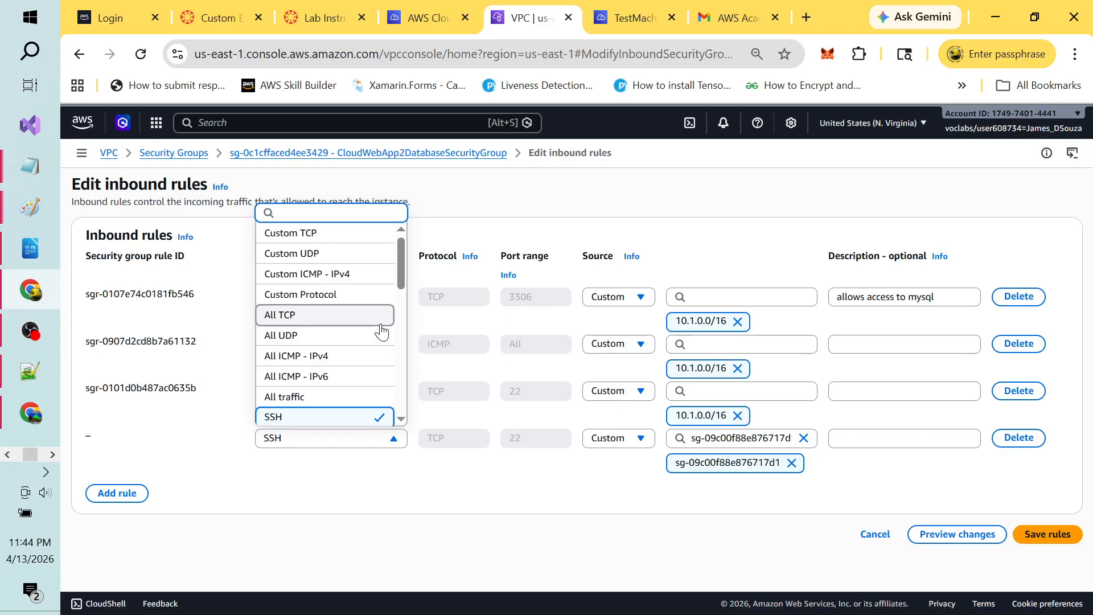
{"action": "left_click_drag", "start_coordinate": [400, 268], "coordinate": [405, 355]}
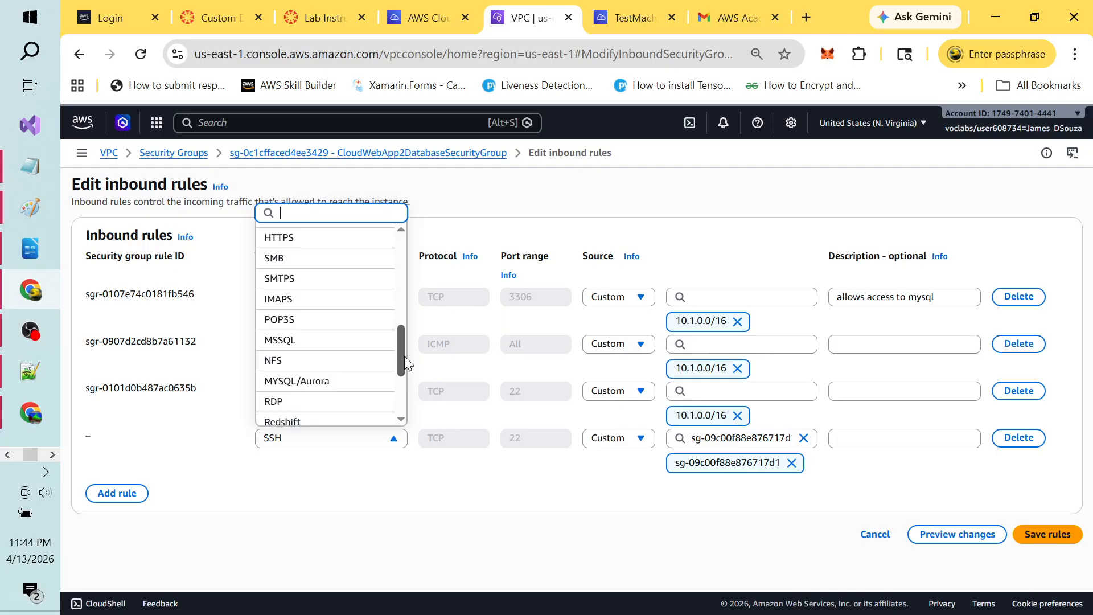
{"action": "left_click", "coordinate": [342, 383]}
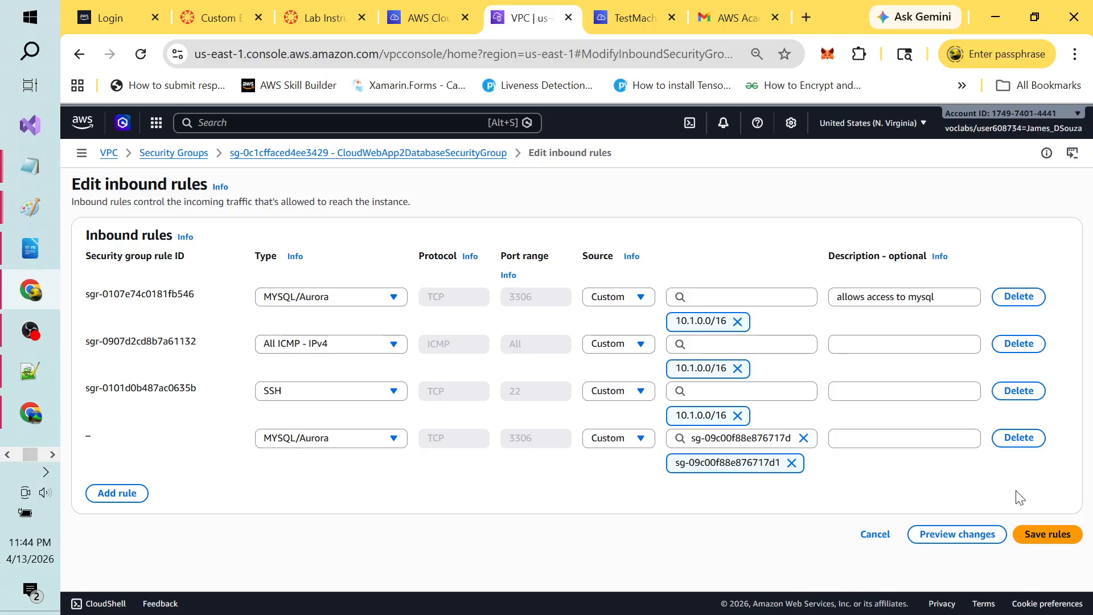
{"action": "left_click", "coordinate": [1056, 537]}
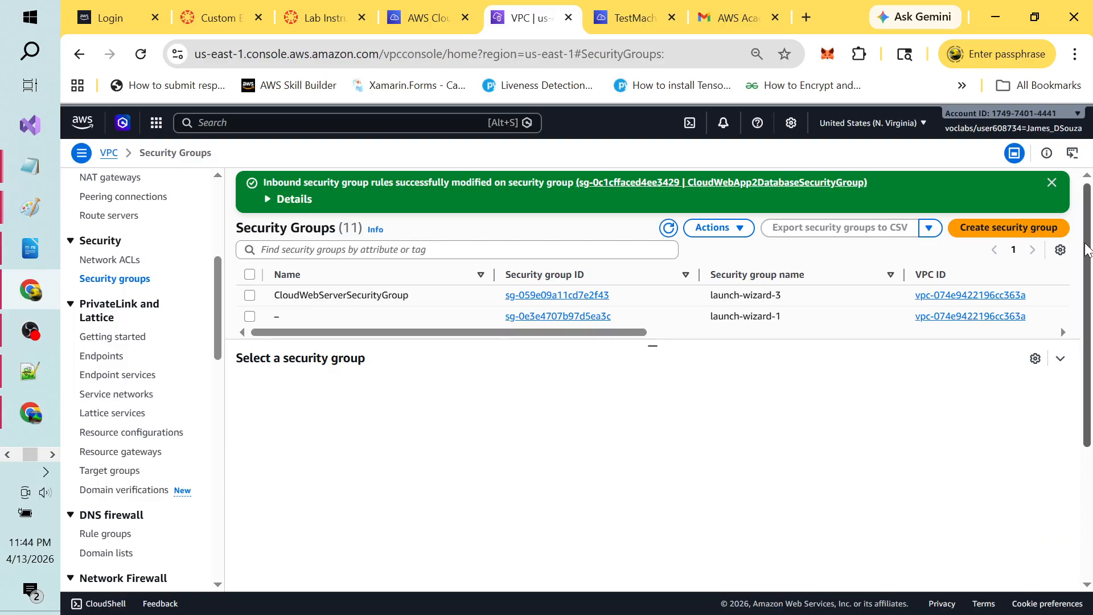
Step: Dismiss the success banner and display CloudWebApp2databaseSecuritygroup's four inbound rules, including two MYSQL/Aurora 3306
{"action": "left_click", "coordinate": [1050, 183]}
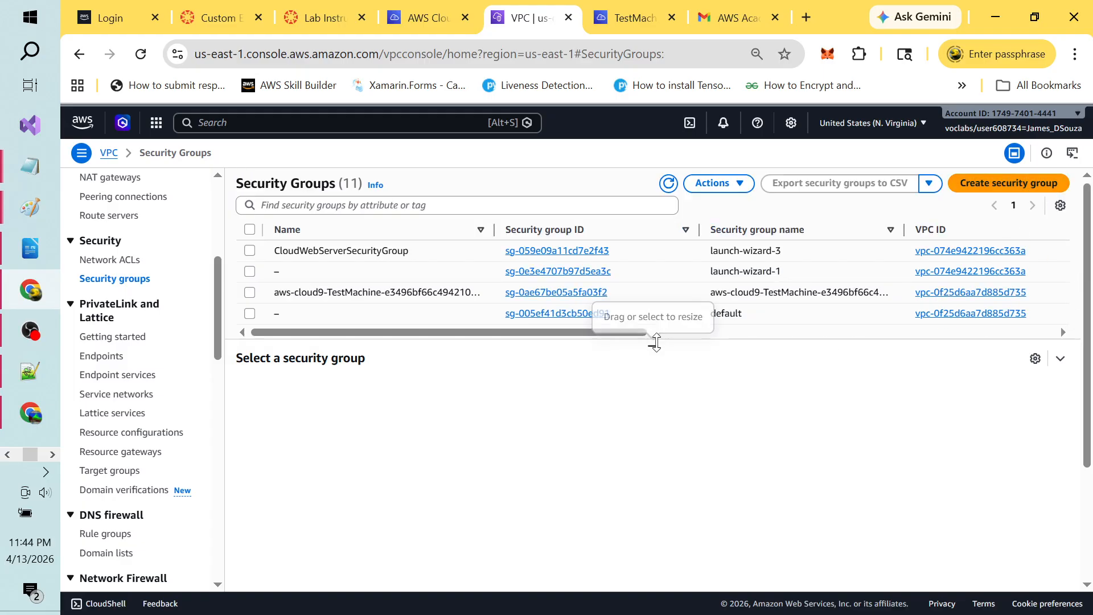
{"action": "left_click_drag", "start_coordinate": [654, 345], "coordinate": [666, 486]}
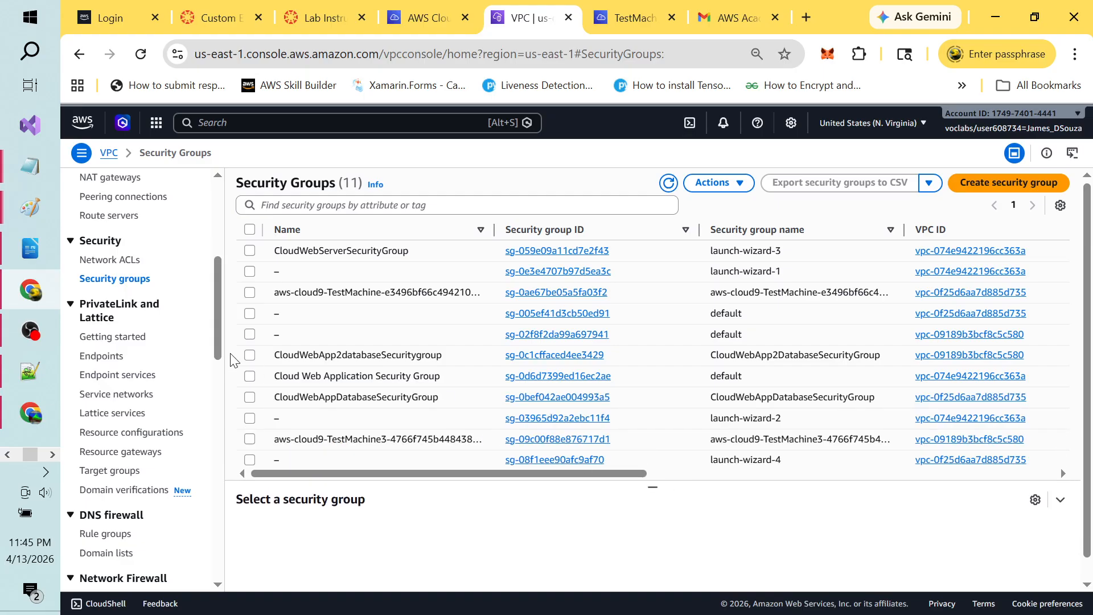
{"action": "left_click", "coordinate": [249, 357]}
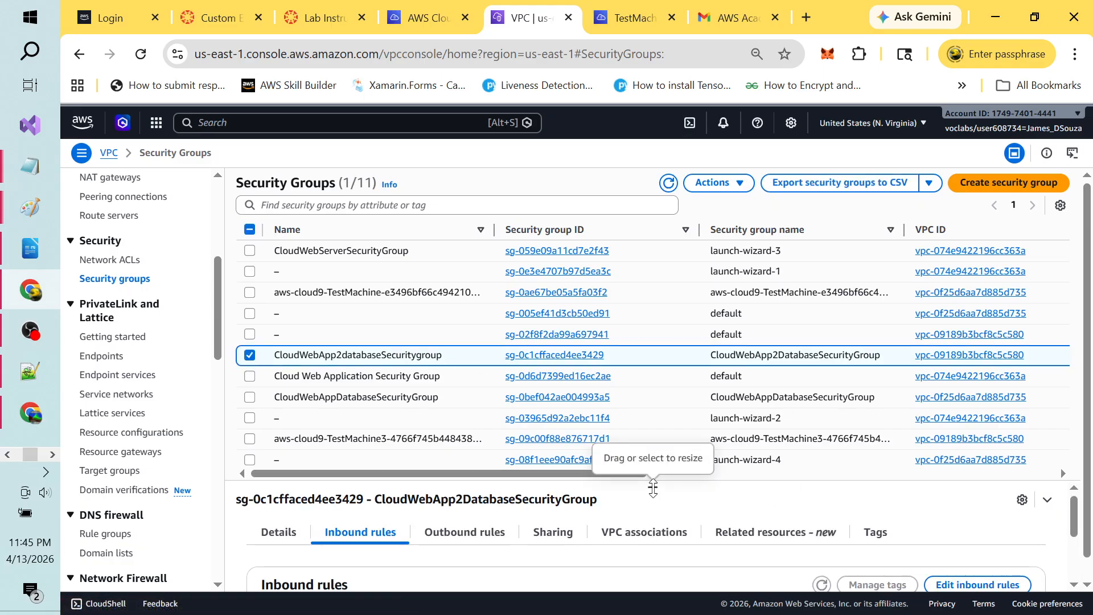
{"action": "left_click_drag", "start_coordinate": [652, 487], "coordinate": [648, 272]}
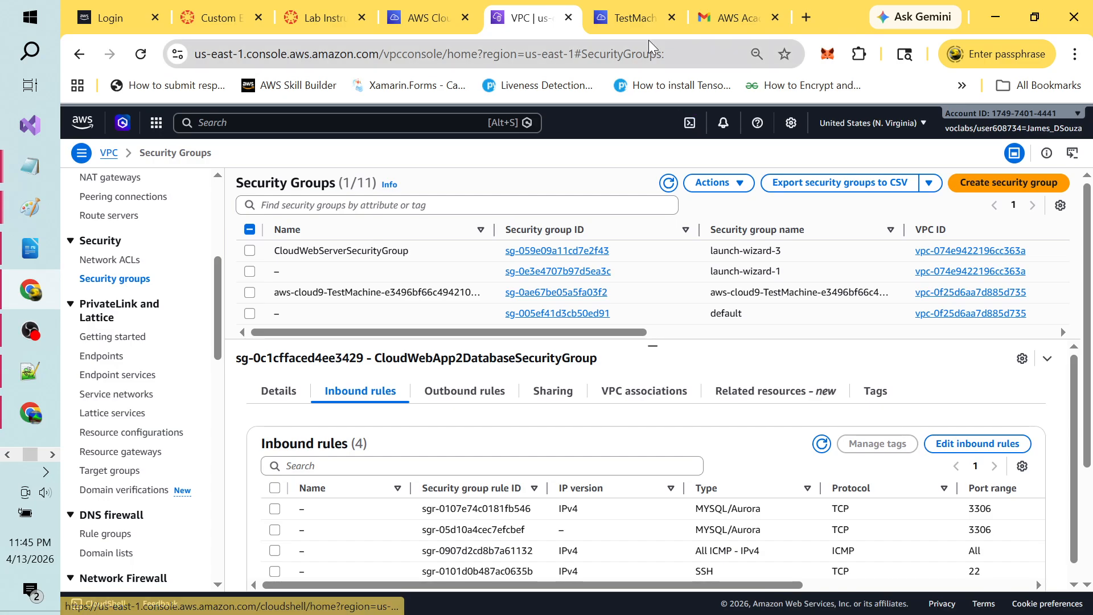
Step: Leave the deleted TestMachine environment, close it and the email tab, and show the Cloud9 environments list
{"action": "left_click", "coordinate": [625, 6]}
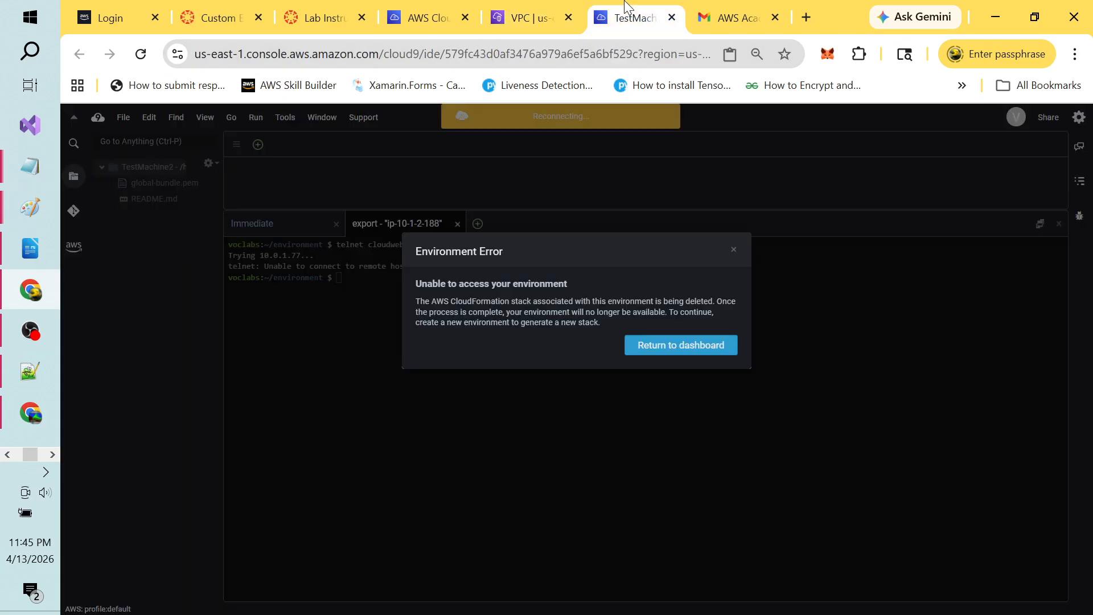
{"action": "left_click", "coordinate": [686, 345]}
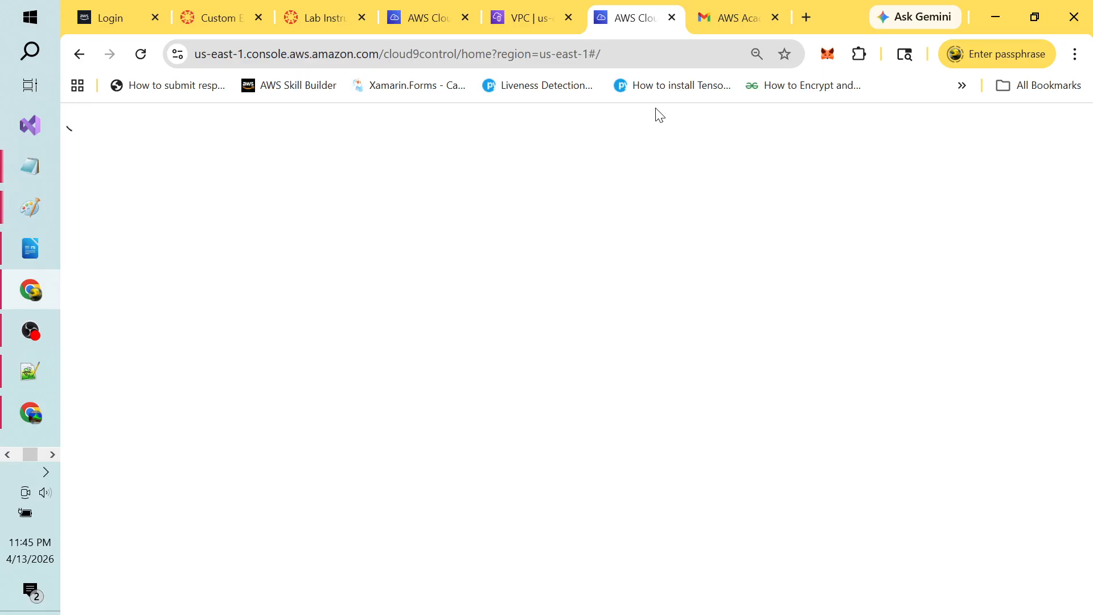
{"action": "left_click", "coordinate": [672, 18]}
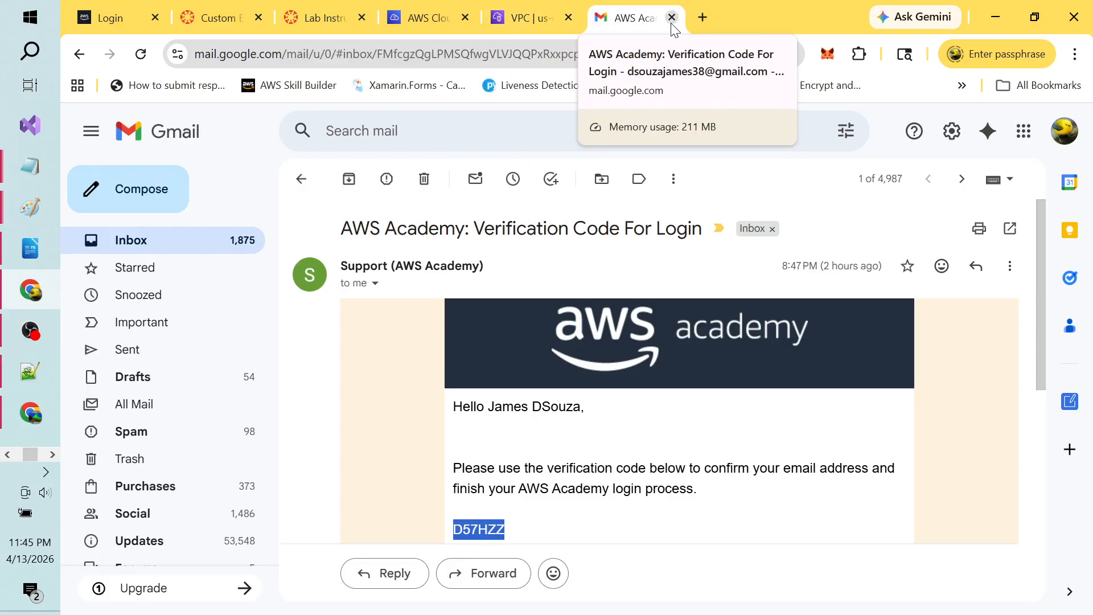
{"action": "left_click", "coordinate": [672, 19]}
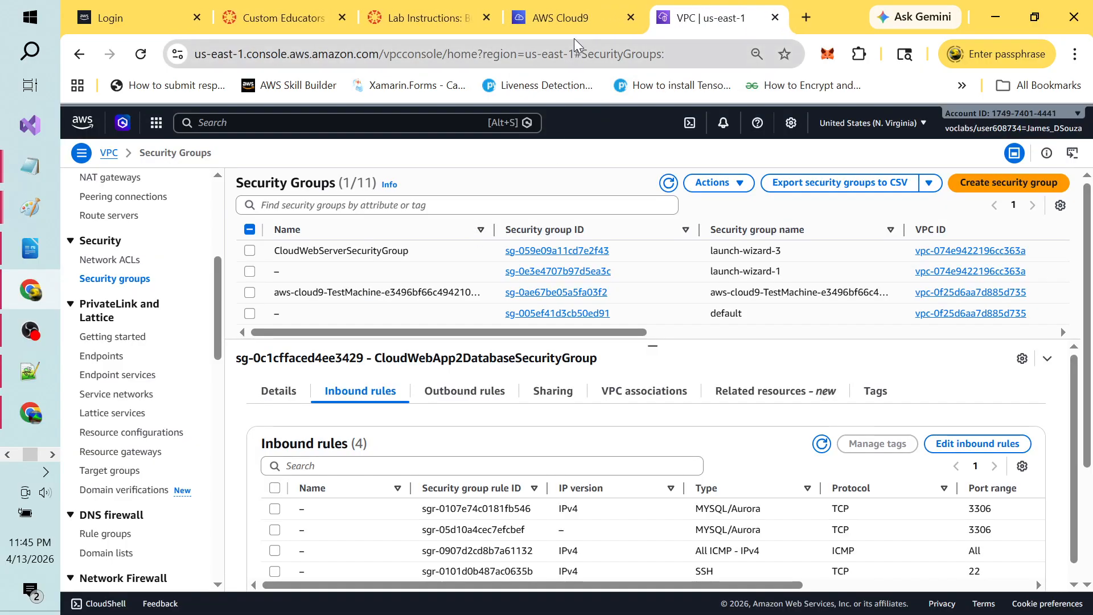
{"action": "left_click", "coordinate": [578, 22]}
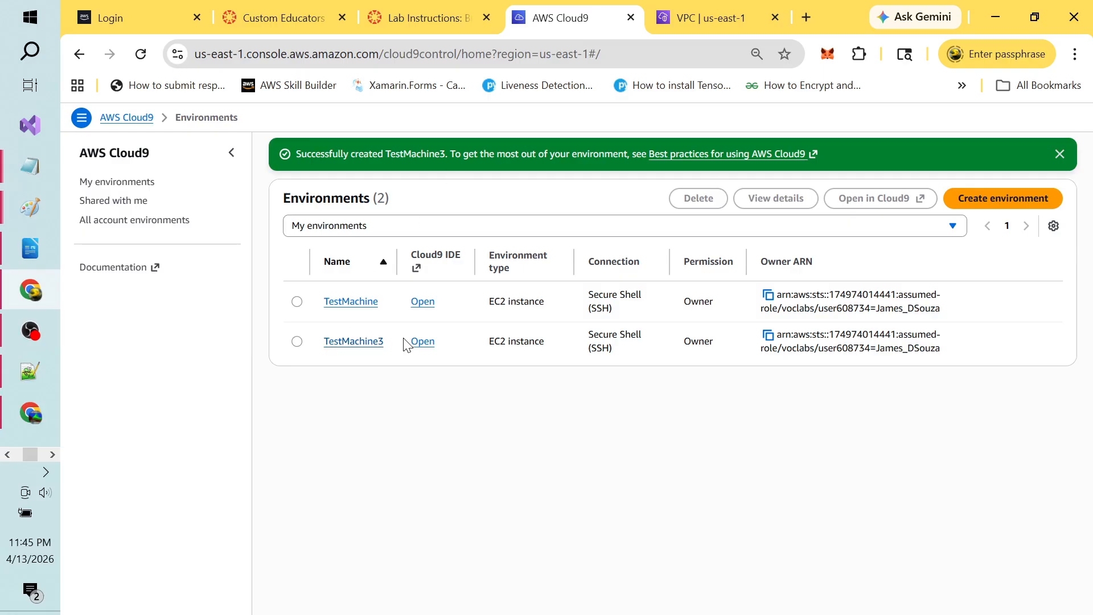
Step: Launch the TestMachine3 IDE and close its Welcome tab
{"action": "left_click", "coordinate": [423, 340]}
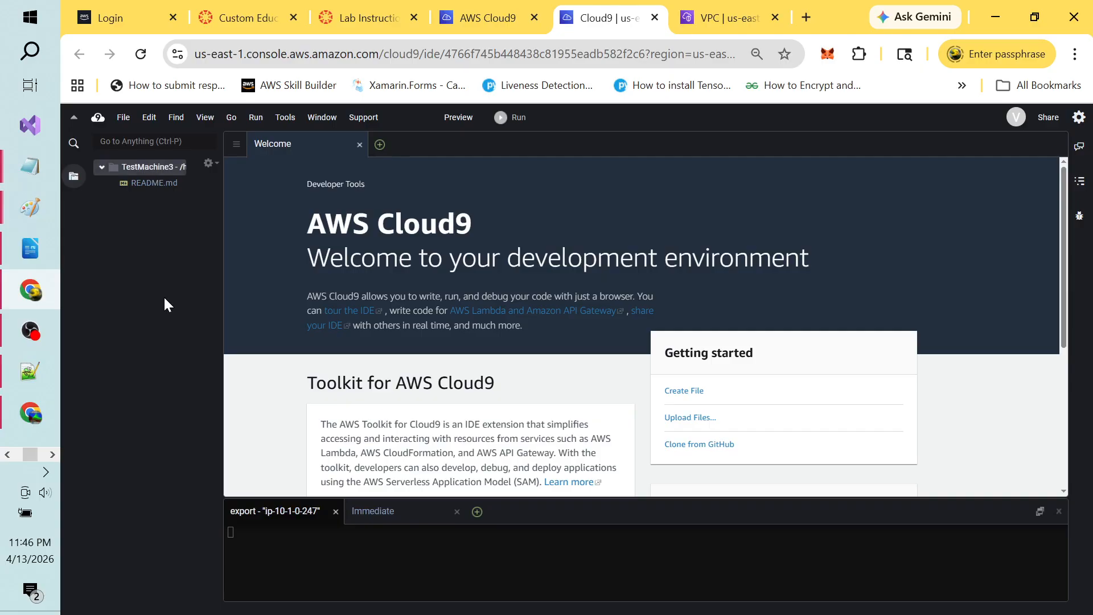
{"action": "left_click", "coordinate": [359, 144]}
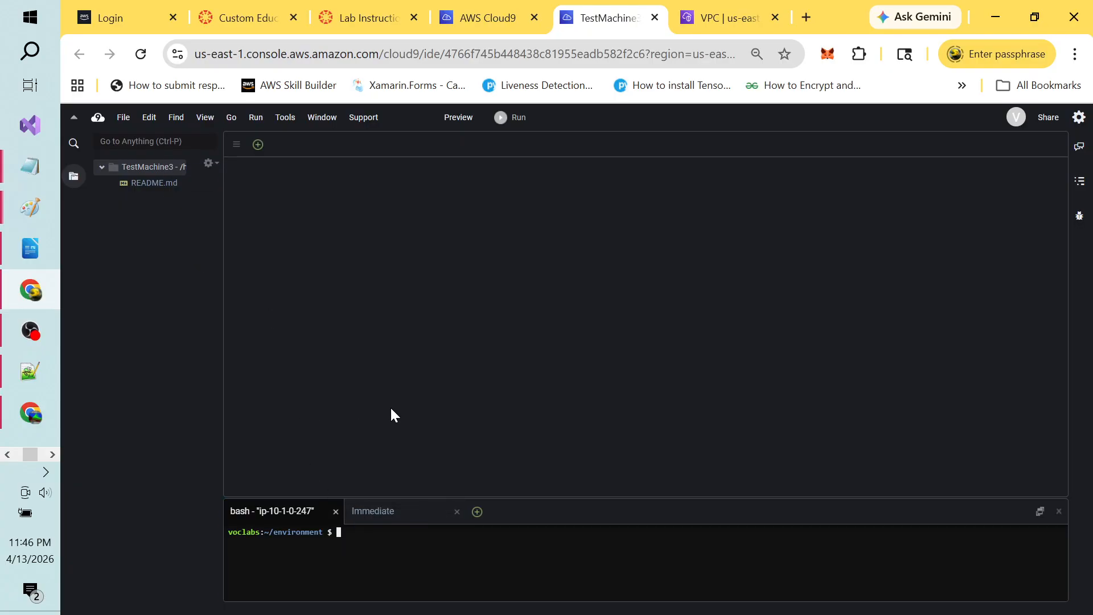
Step: Copy the wget download command from the Notepad command notes
{"action": "key", "text": "alt+Tab"}
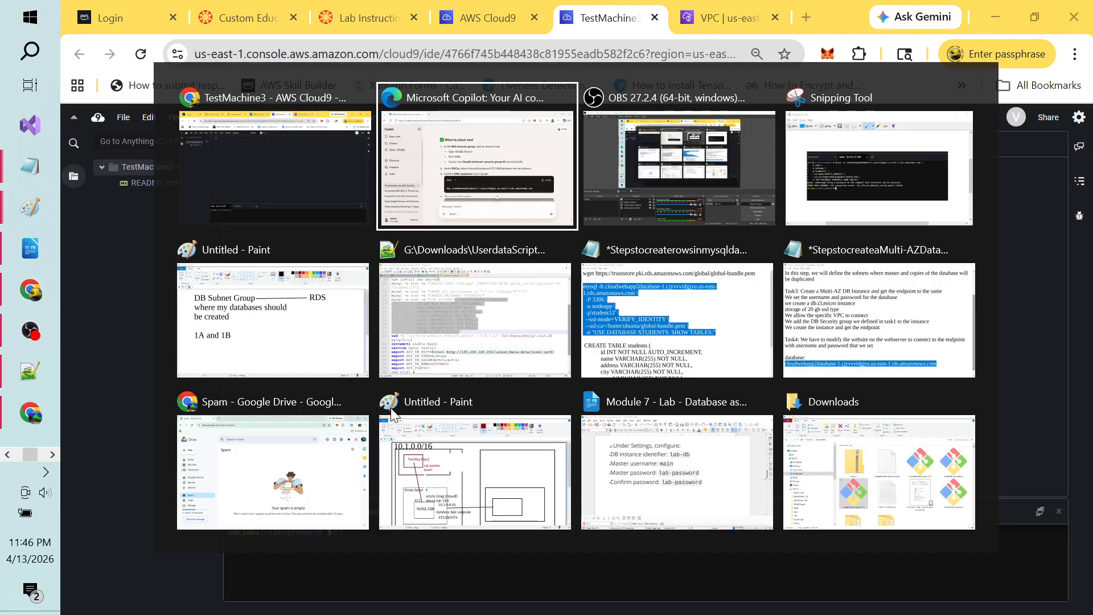
{"action": "key", "text": "alt+Tab"}
{"action": "key", "text": "alt+Tab"}
{"action": "key", "text": "alt+Tab"}
{"action": "key", "text": "alt+Tab"}
{"action": "key", "text": "alt+Tab"}
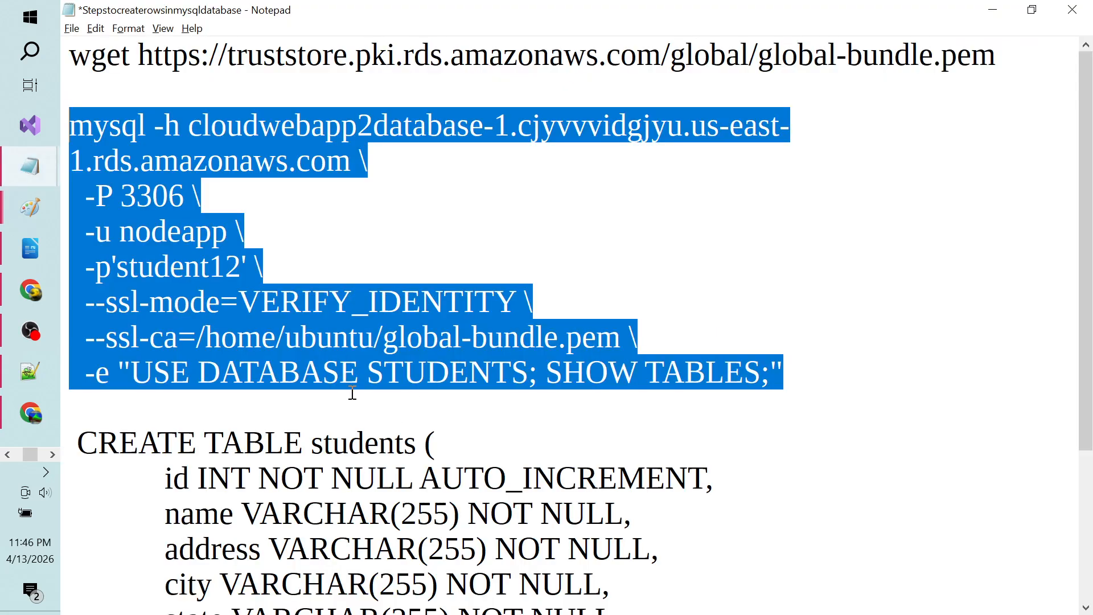
{"action": "left_click", "coordinate": [328, 310]}
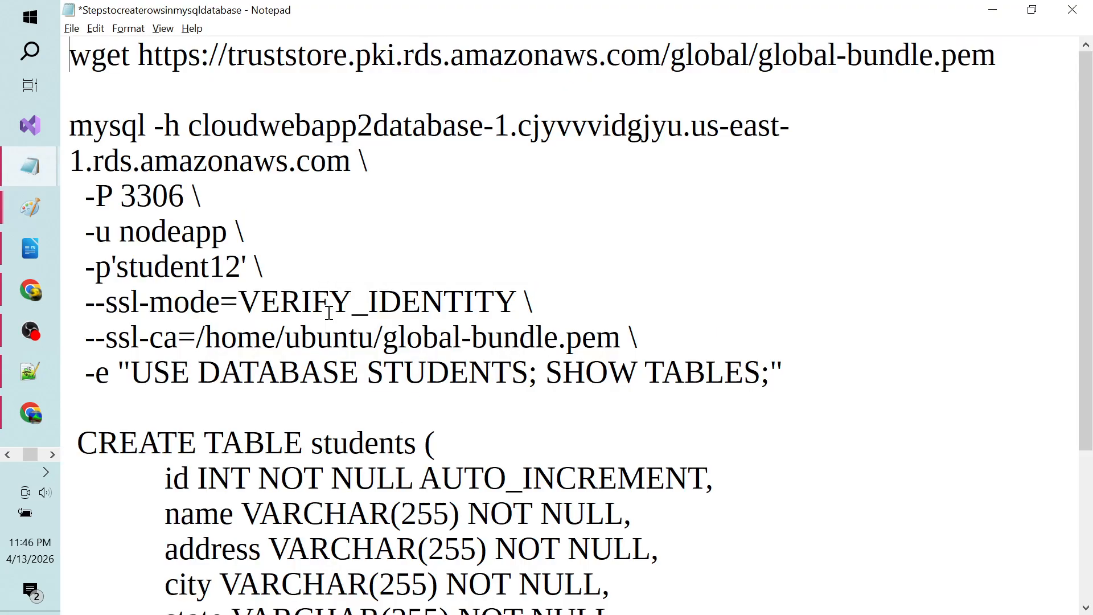
{"action": "key", "text": "ctrl+Home"}
{"action": "key", "text": "shift+End"}
{"action": "key", "text": "super+c"}
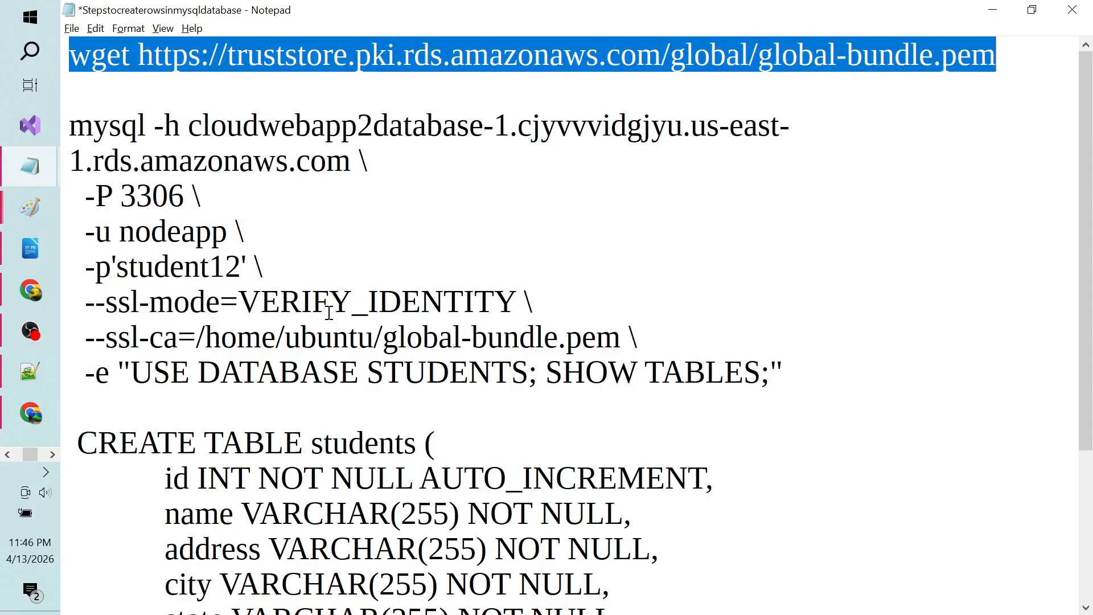
Step: Run the wget command in the TestMachine3 terminal to download global-bundle.pem
{"action": "key", "text": "alt+Tab"}
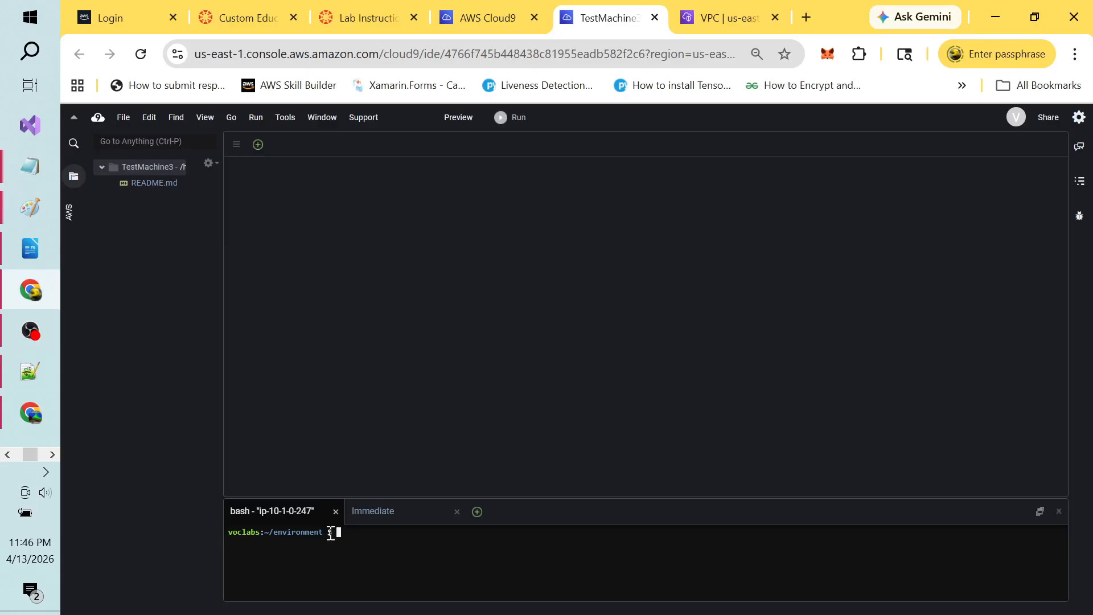
{"action": "right_click", "coordinate": [353, 533]}
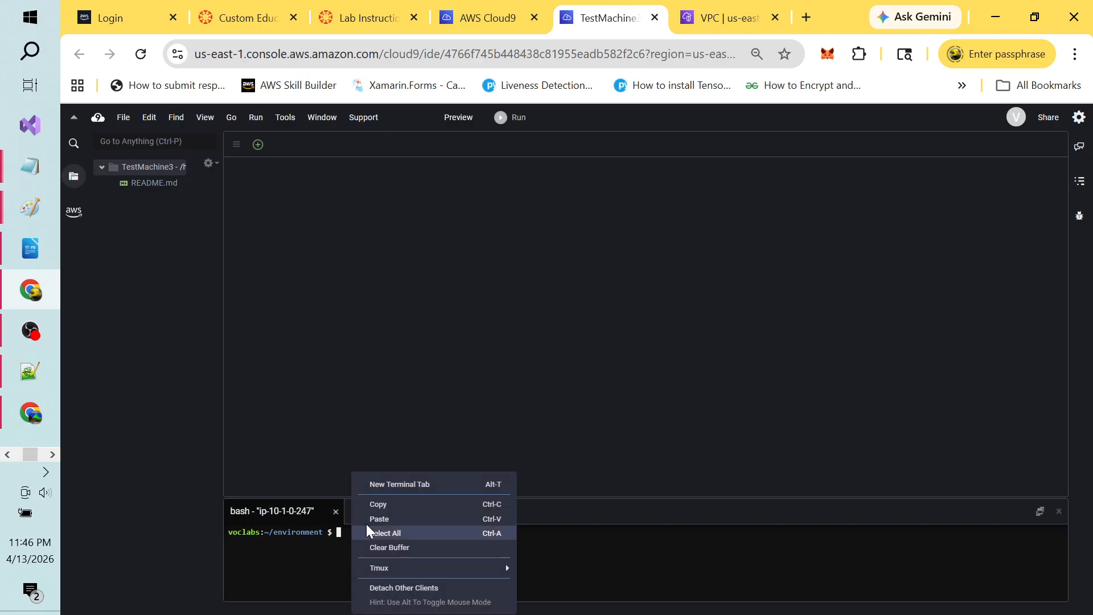
{"action": "left_click", "coordinate": [384, 517]}
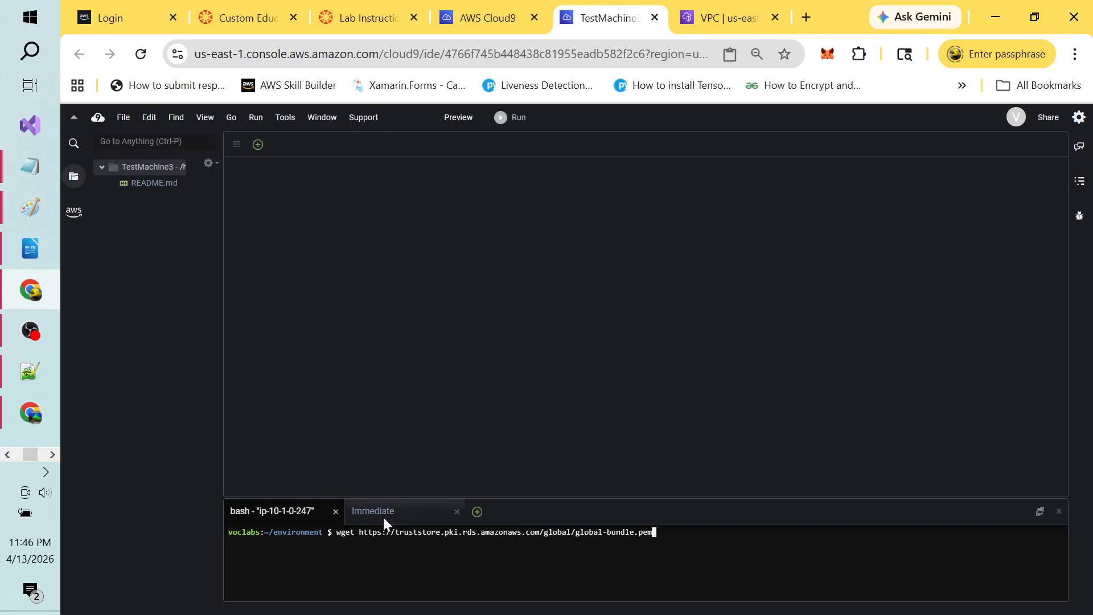
{"action": "key", "text": "Return"}
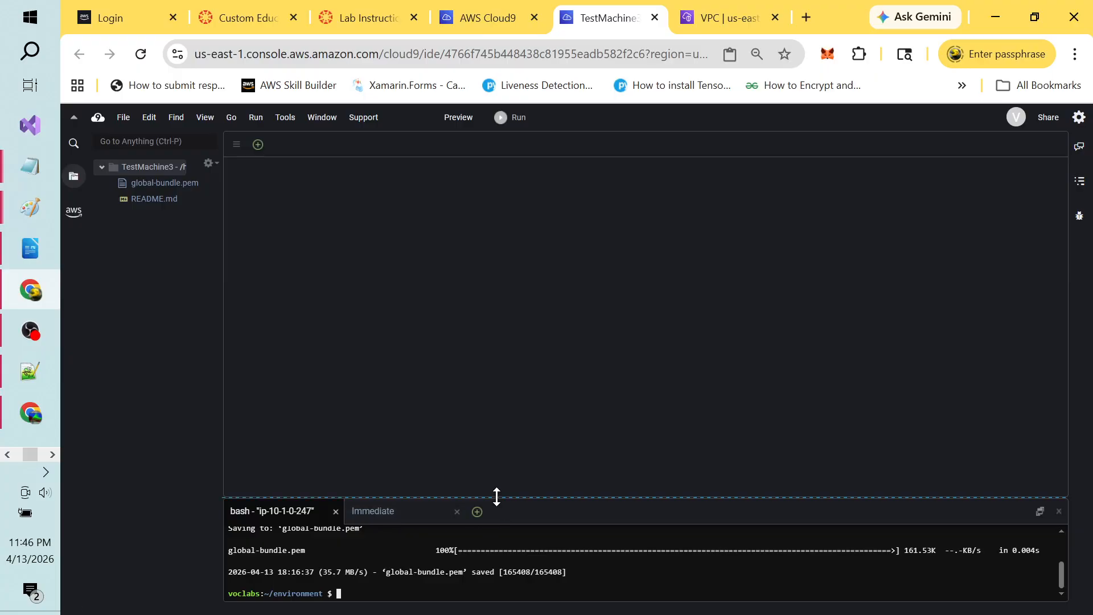
{"action": "left_click_drag", "start_coordinate": [497, 496], "coordinate": [480, 227]}
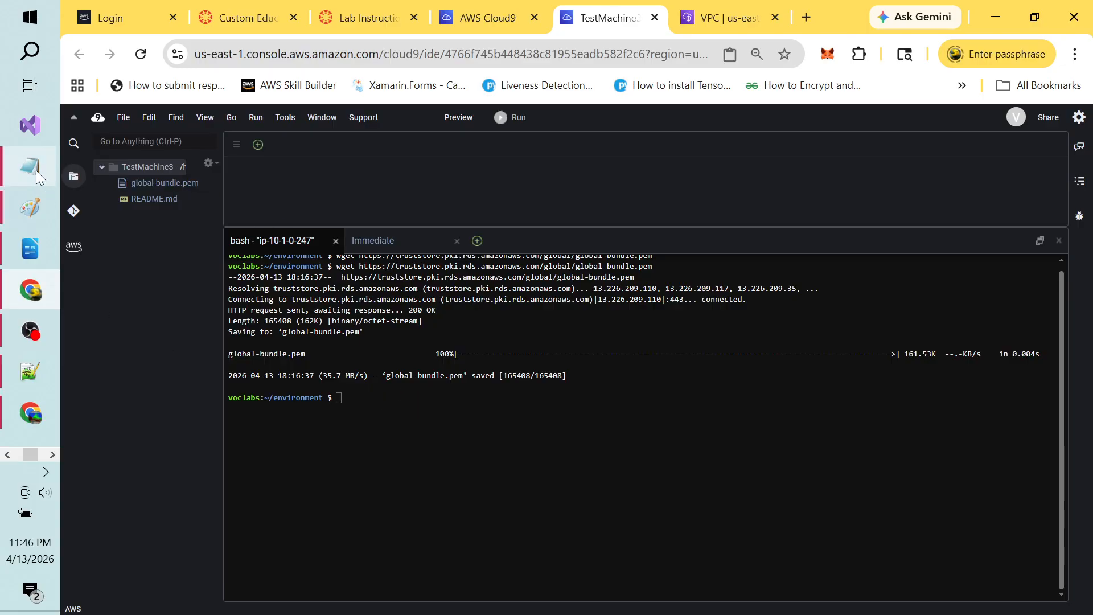
{"action": "mouse_move", "coordinate": [36, 169]}
{"action": "left_click", "coordinate": [156, 254]}
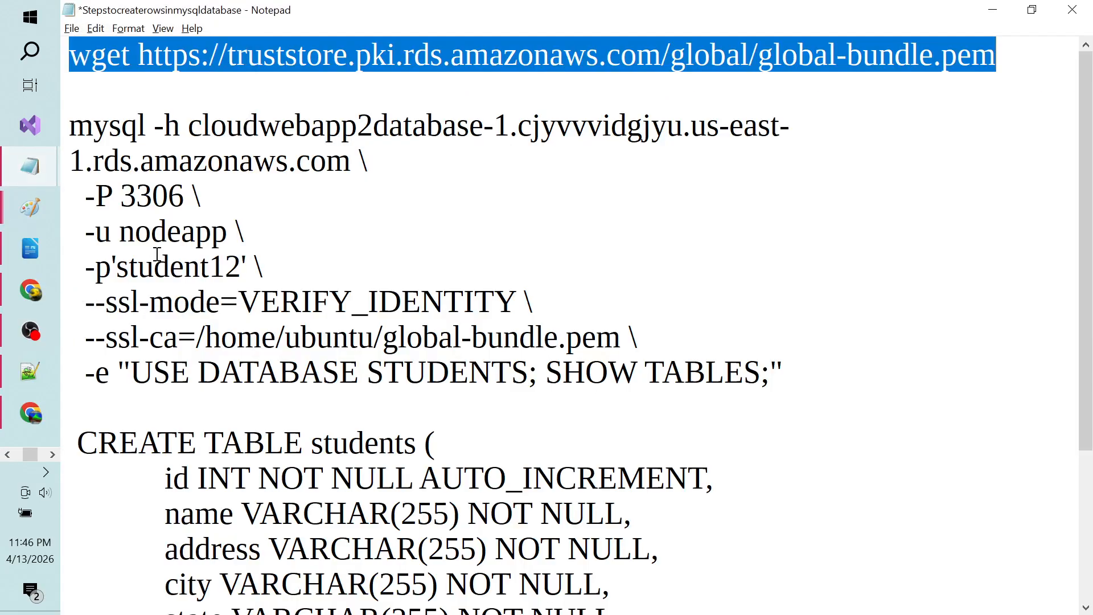
Step: Select and copy the full mysql connection command from the Notepad notes
{"action": "left_click", "coordinate": [417, 265]}
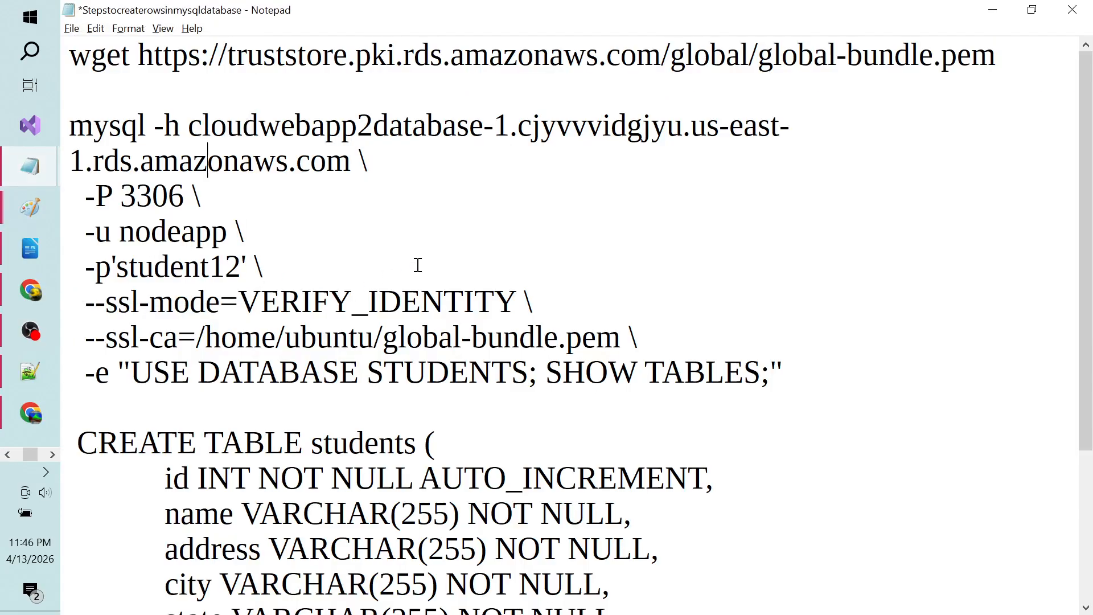
{"action": "key", "text": "shift+End"}
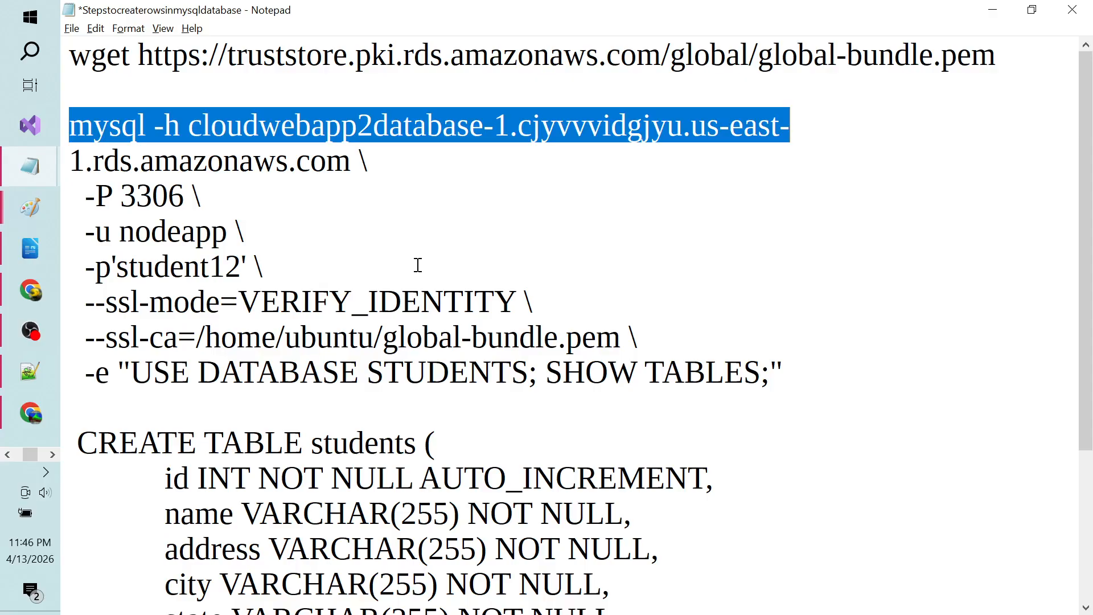
{"action": "key", "text": "Up"}
{"action": "key", "text": "Down"}
{"action": "key", "text": "shift+Down"}
{"action": "key", "text": "Down"}
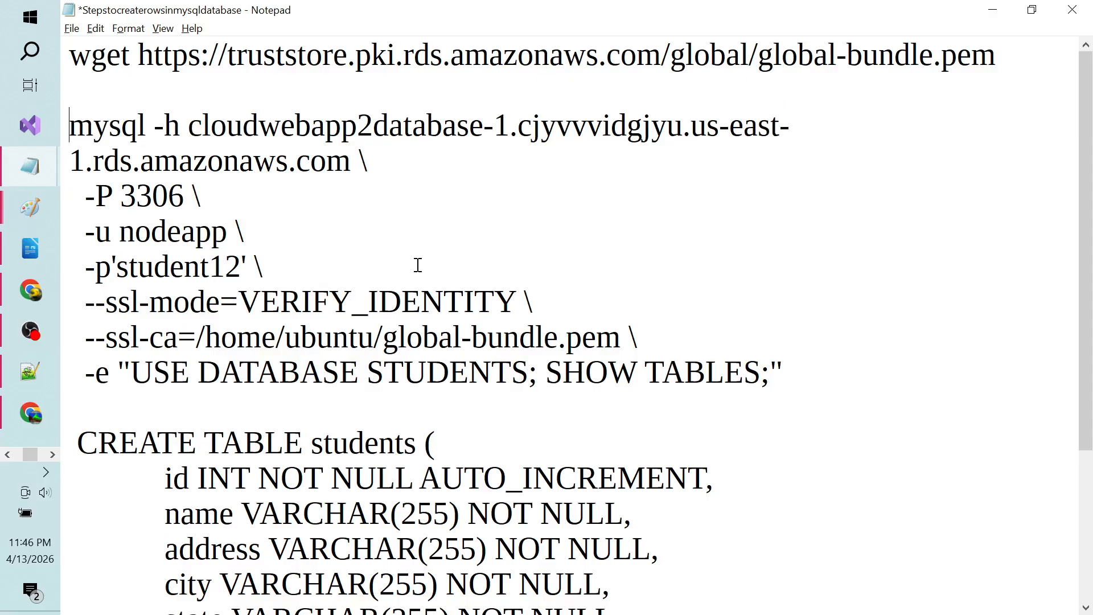
{"action": "key", "text": "shift+Down"}
{"action": "key", "text": "shift+Down"}
{"action": "key", "text": "shift+Down"}
{"action": "key", "text": "shift+Down"}
{"action": "key", "text": "shift+Down"}
{"action": "key", "text": "shift+Down"}
{"action": "key", "text": "shift+Down"}
{"action": "key", "text": "shift+Down"}
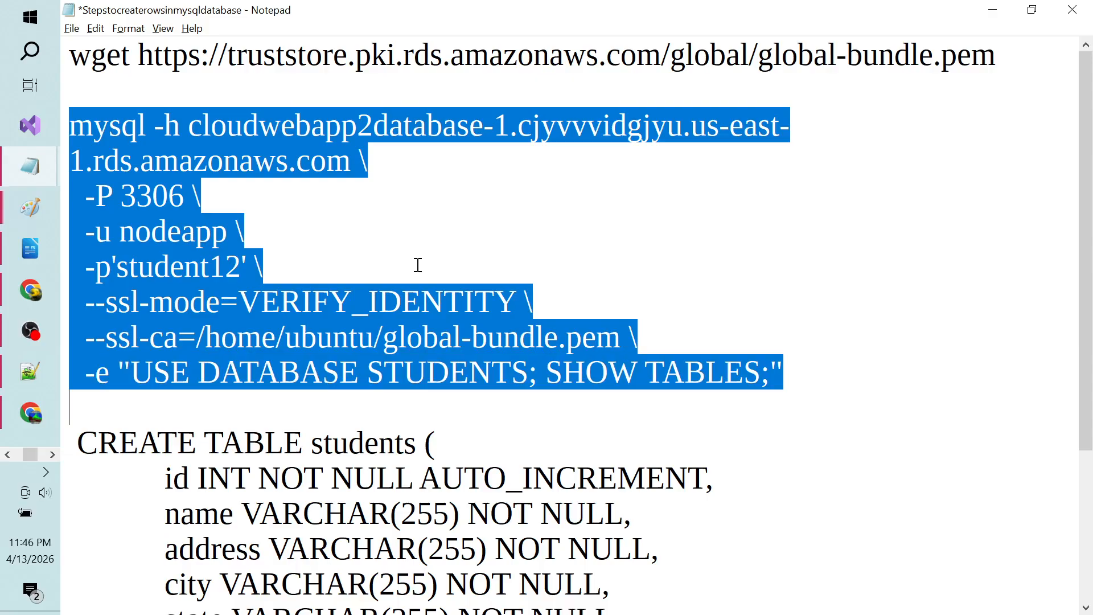
{"action": "key", "text": "alt+Tab"}
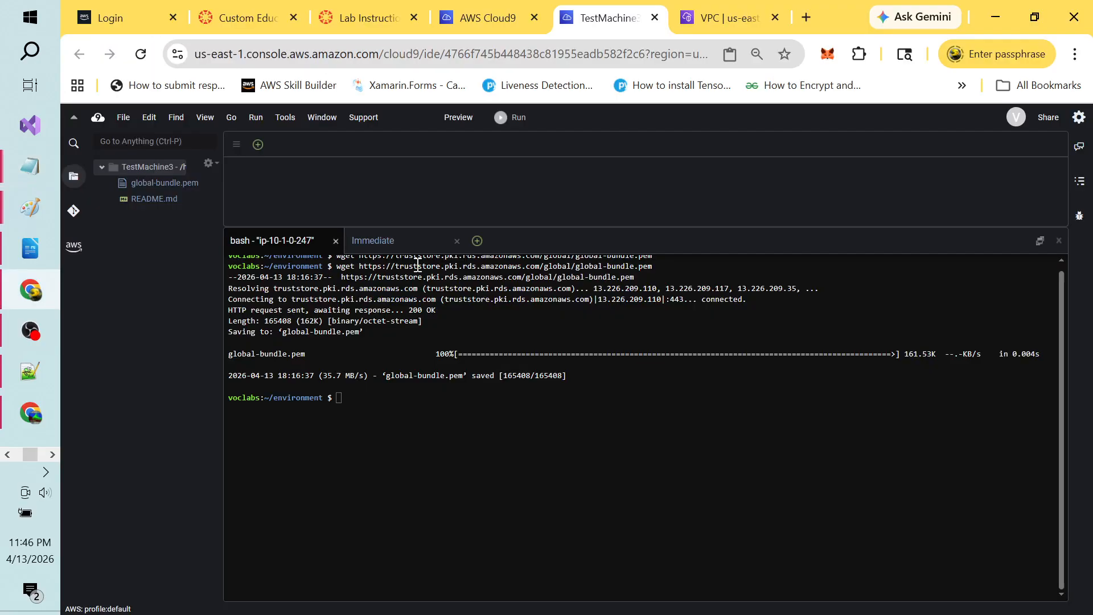
Step: Paste the mysql command into the Cloud9 terminal, which fails with SSL ERROR 2026
{"action": "right_click", "coordinate": [353, 395]}
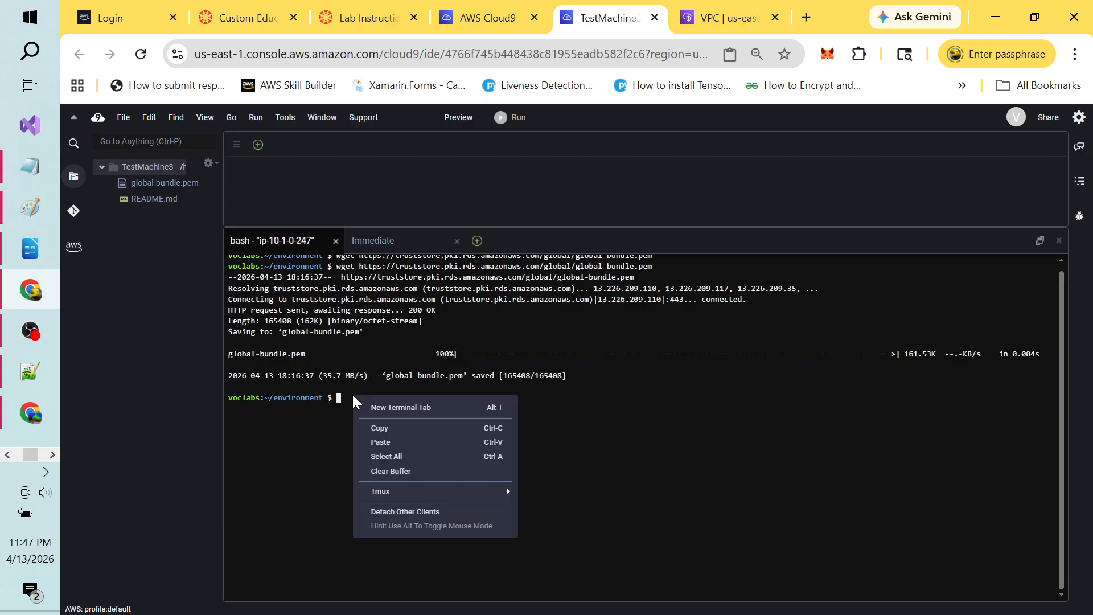
{"action": "left_click", "coordinate": [391, 435]}
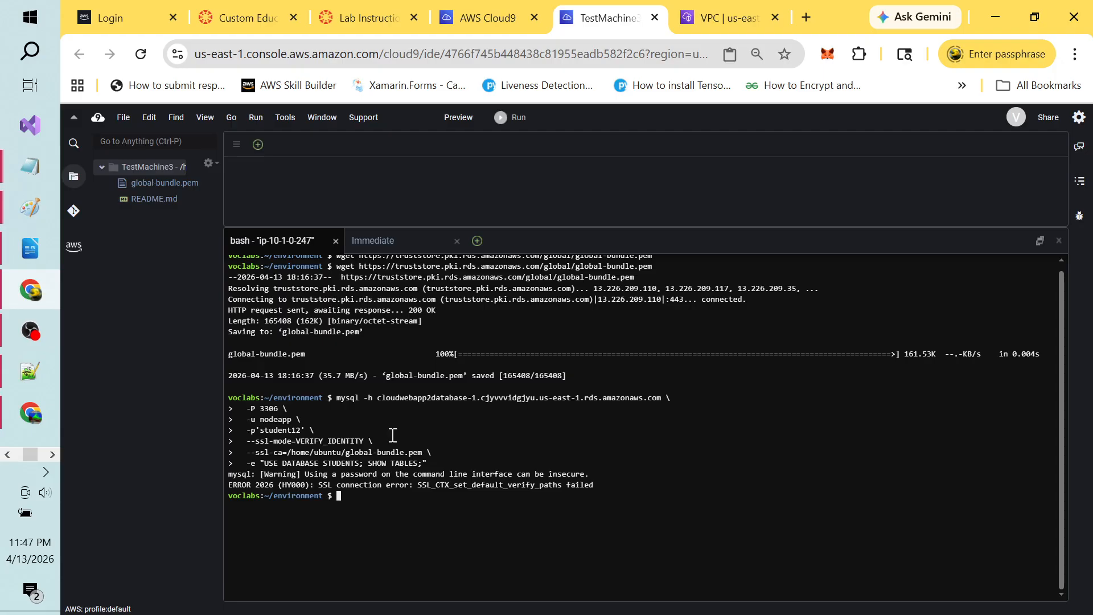
{"action": "key", "text": "alt+Tab"}
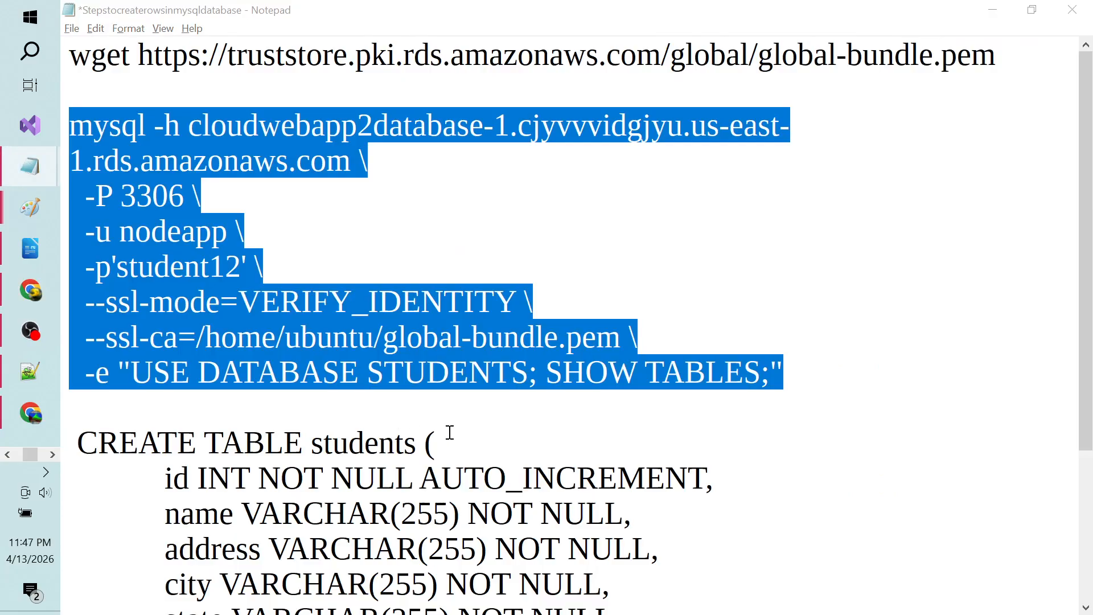
{"action": "key", "text": "alt+Tab"}
{"action": "key", "text": "alt+Tab"}
{"action": "key", "text": "alt+Tab"}
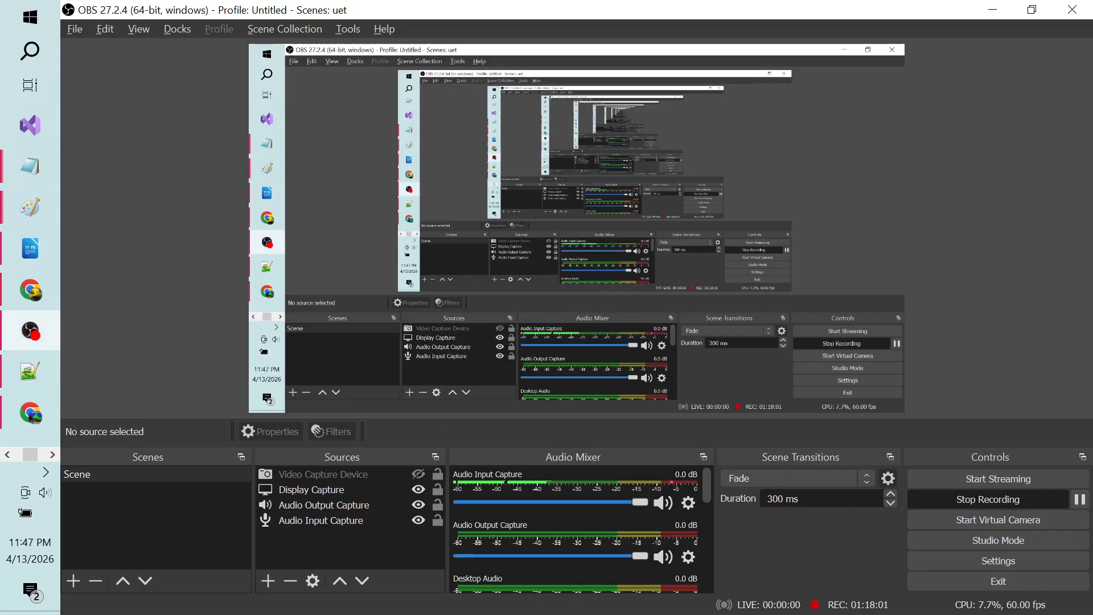
Step: Pause and resume the OBS recording, then bring up the Untitled - Paint network diagram
{"action": "left_click", "coordinate": [1079, 499]}
{"action": "left_click", "coordinate": [1081, 503]}
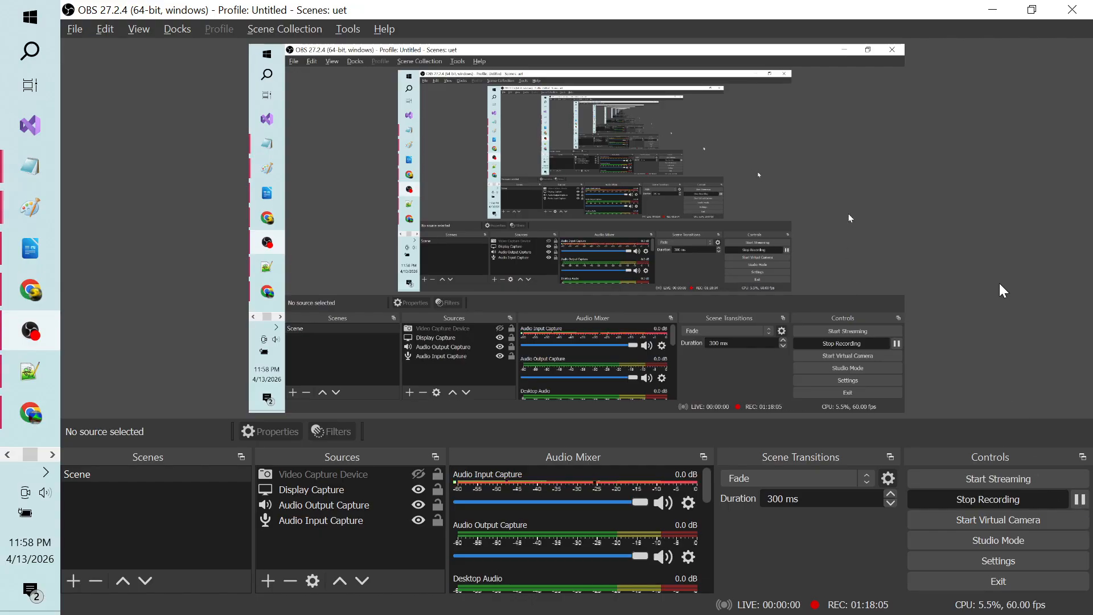
{"action": "key", "text": "alt+Tab"}
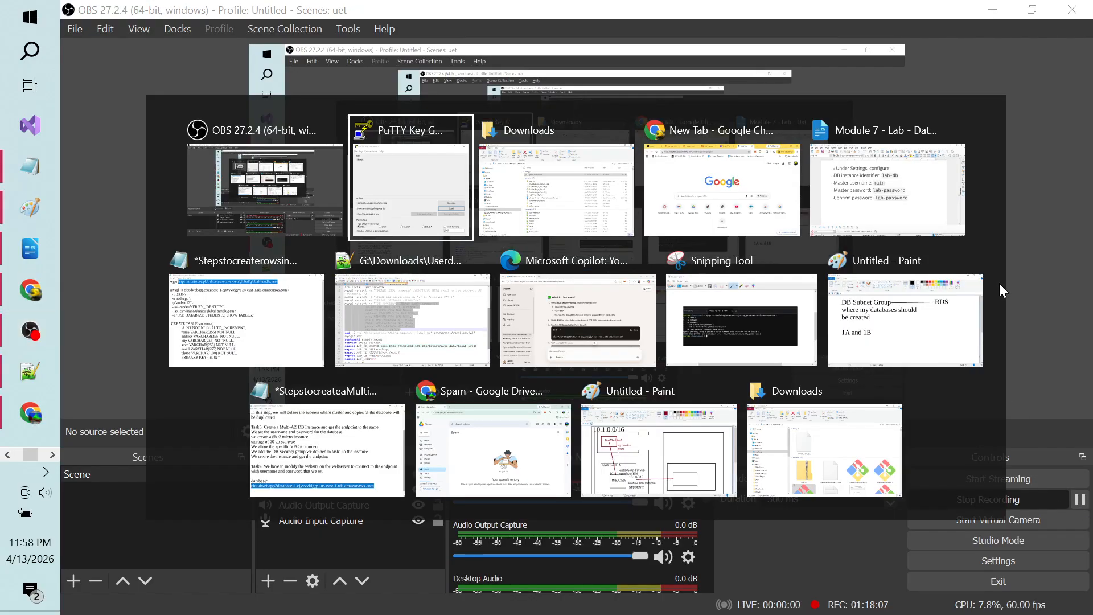
{"action": "key", "text": "Tab"}
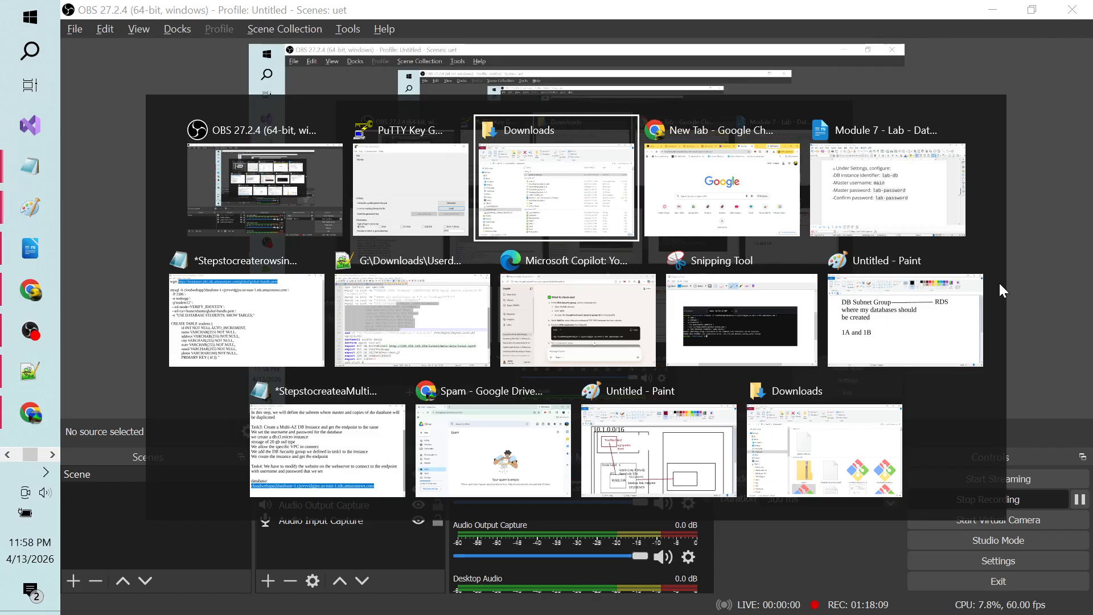
{"action": "key", "text": "Tab"}
{"action": "key", "text": "Tab"}
{"action": "key", "text": "Tab"}
{"action": "key", "text": "Tab"}
{"action": "key", "text": "Tab"}
{"action": "key", "text": "Tab"}
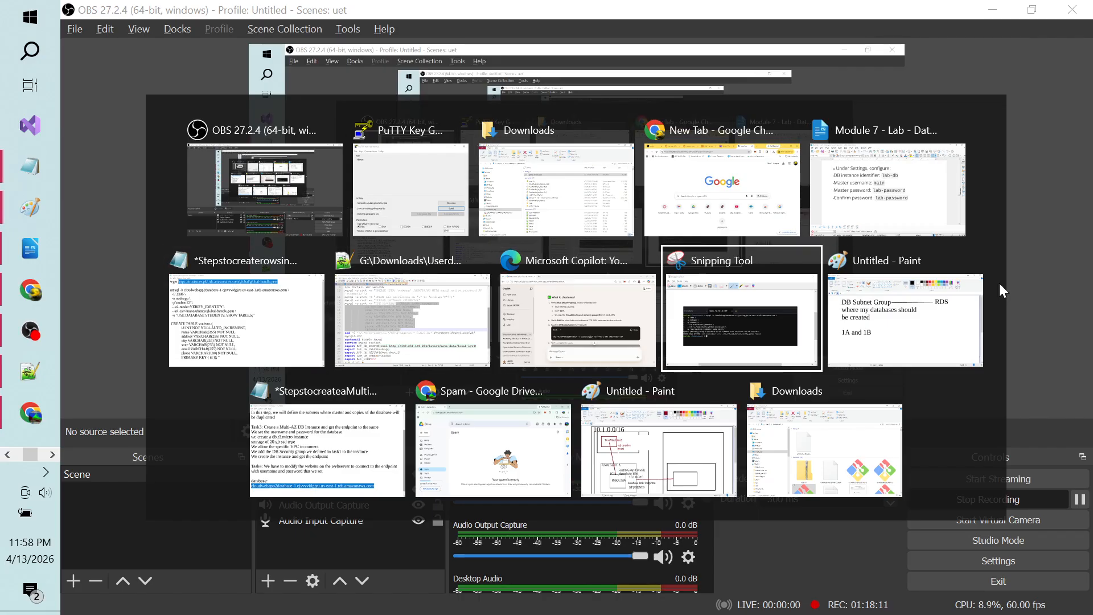
{"action": "key", "text": "Tab"}
{"action": "key", "text": "Tab"}
{"action": "key", "text": "Tab"}
{"action": "key", "text": "Tab"}
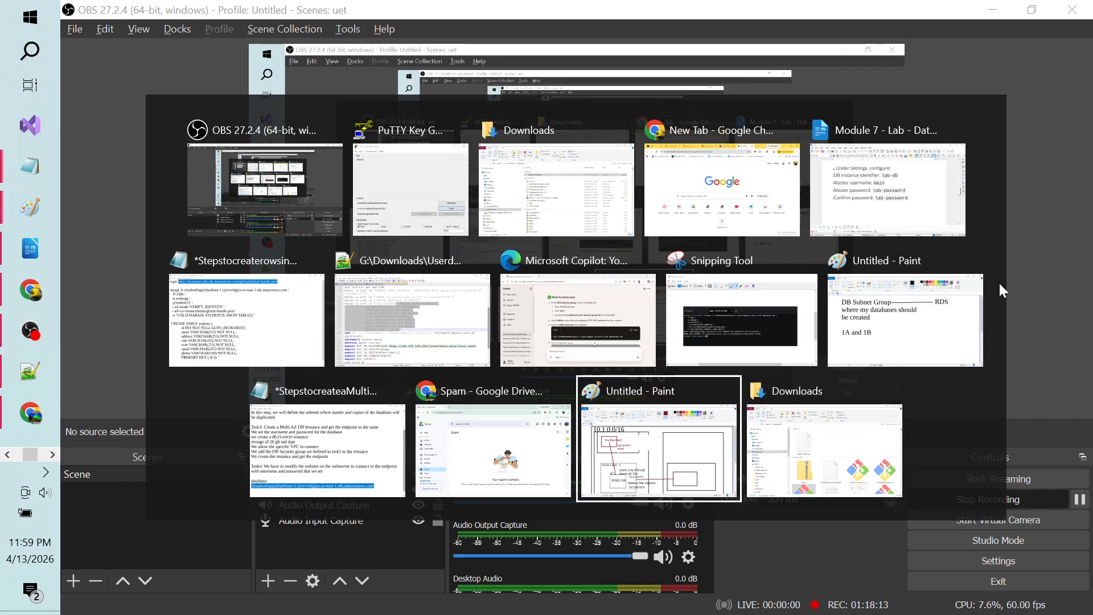
{"action": "key", "text": "Tab"}
{"action": "key", "text": "Tab"}
{"action": "key", "text": "Tab"}
{"action": "key", "text": "Tab"}
{"action": "key", "text": "Tab"}
{"action": "key", "text": "Tab"}
{"action": "key", "text": "Tab"}
{"action": "key", "text": "Tab"}
{"action": "key", "text": "Tab"}
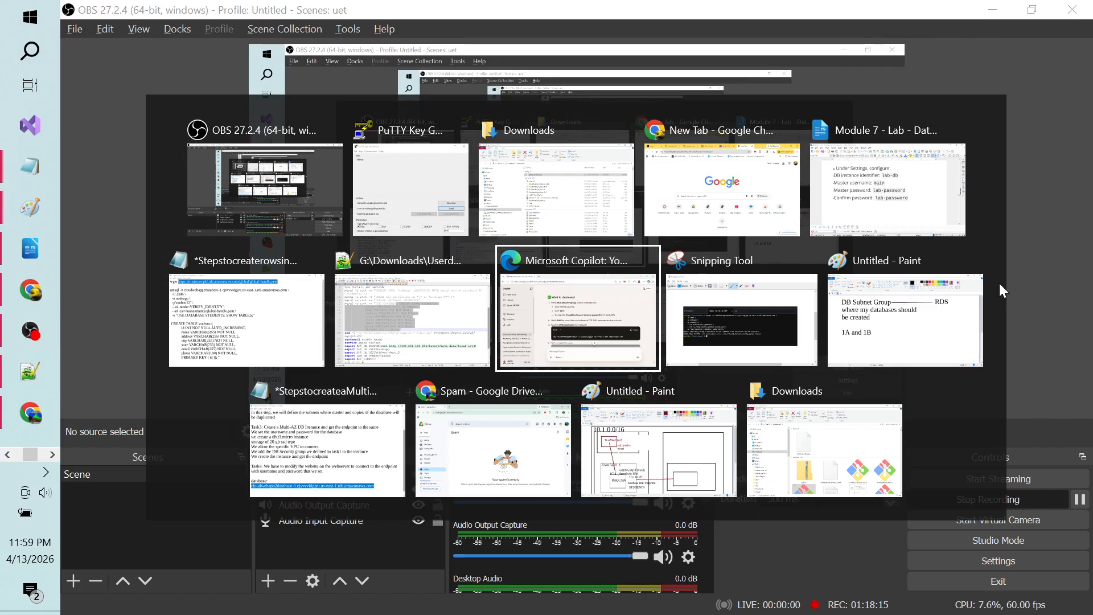
{"action": "key", "text": "Tab"}
{"action": "key", "text": "Tab"}
{"action": "key", "text": "Tab"}
{"action": "key", "text": "Tab"}
{"action": "key", "text": "Tab"}
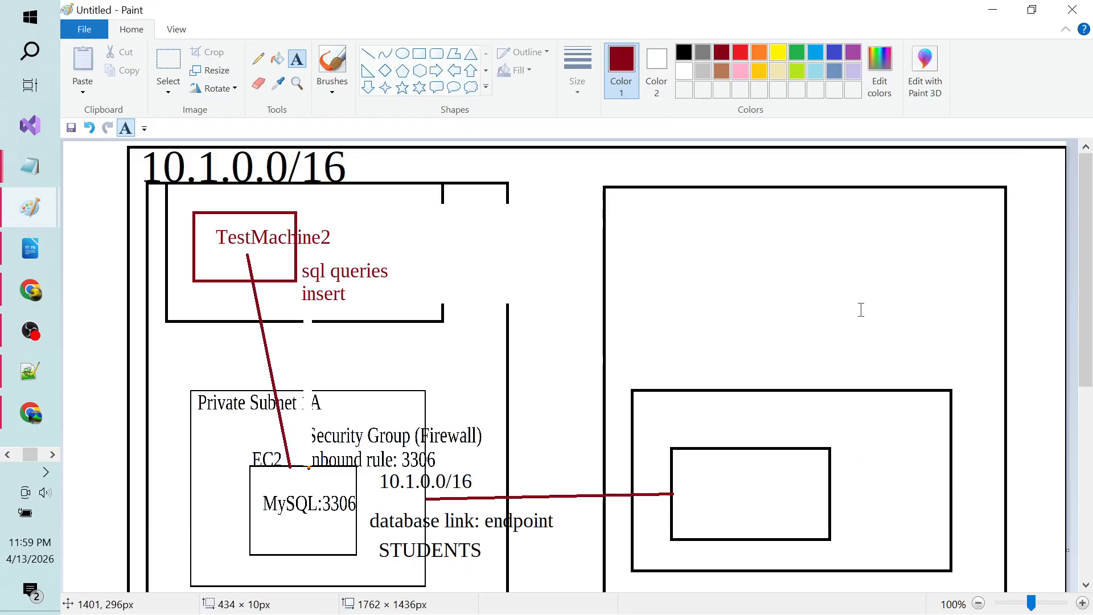
Step: Erase the TestMachine2 box and its label, and draw a dark-red rectangle in its place
{"action": "left_click", "coordinate": [165, 61]}
{"action": "left_click_drag", "start_coordinate": [188, 201], "coordinate": [418, 308]}
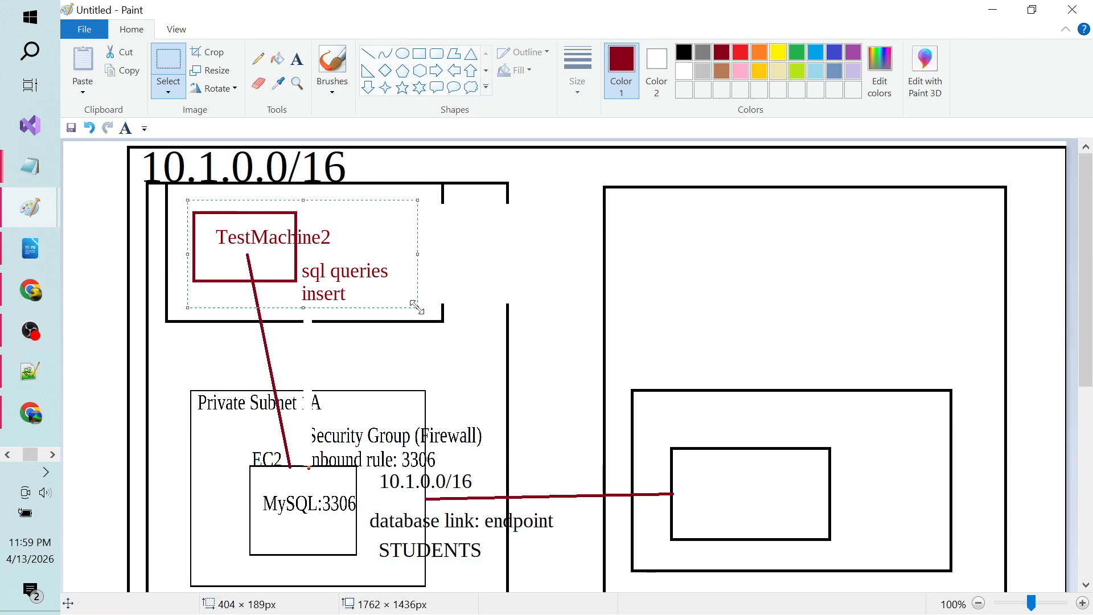
{"action": "key", "text": "Delete"}
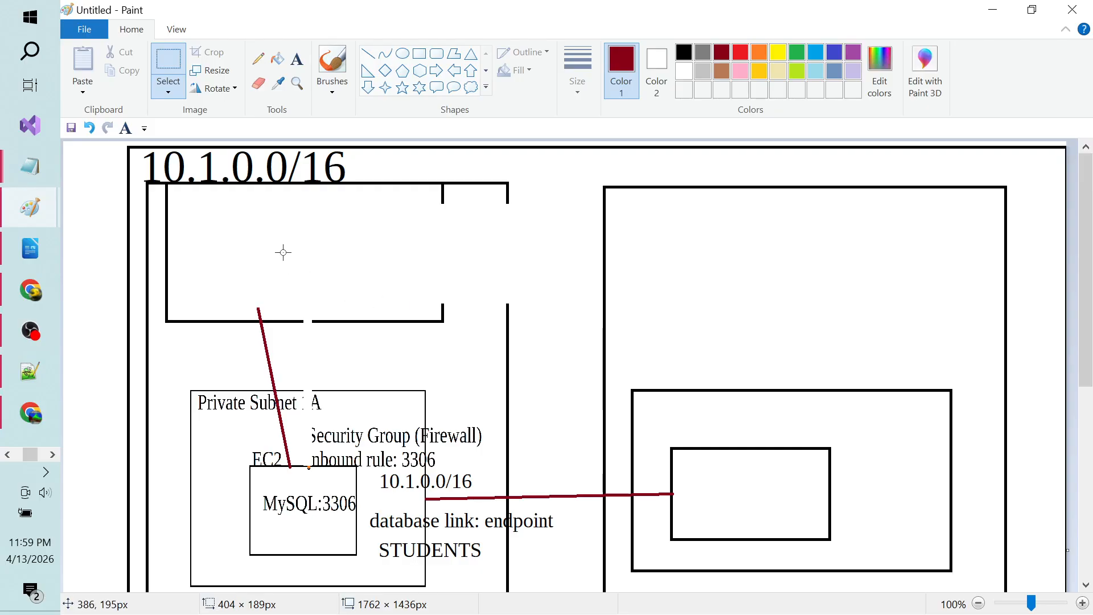
{"action": "left_click", "coordinate": [419, 53]}
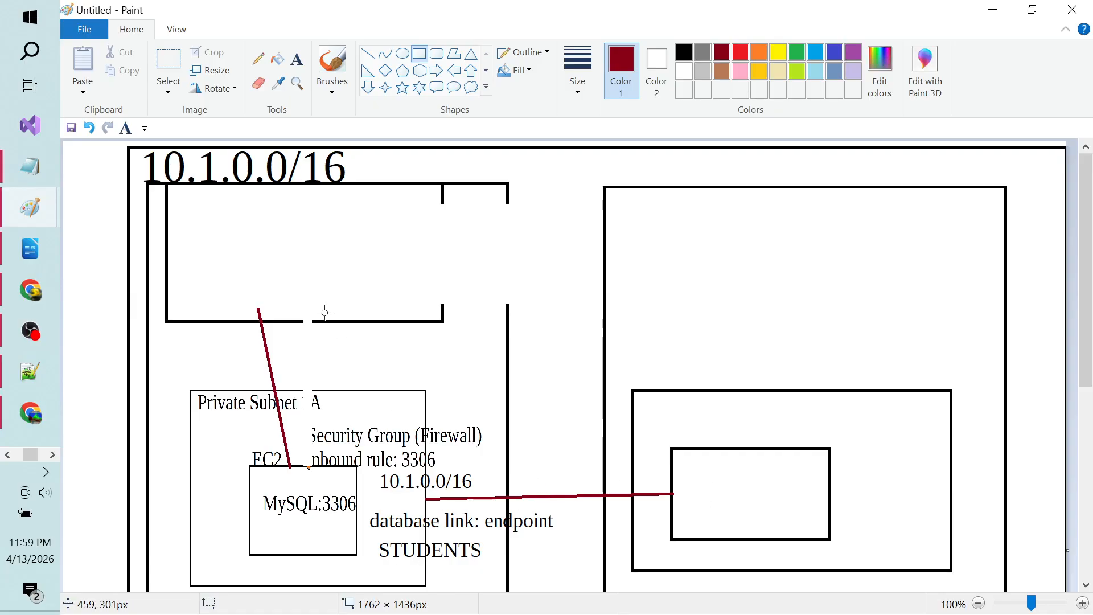
{"action": "left_click_drag", "start_coordinate": [275, 201], "coordinate": [378, 276]}
{"action": "left_click", "coordinate": [424, 240]}
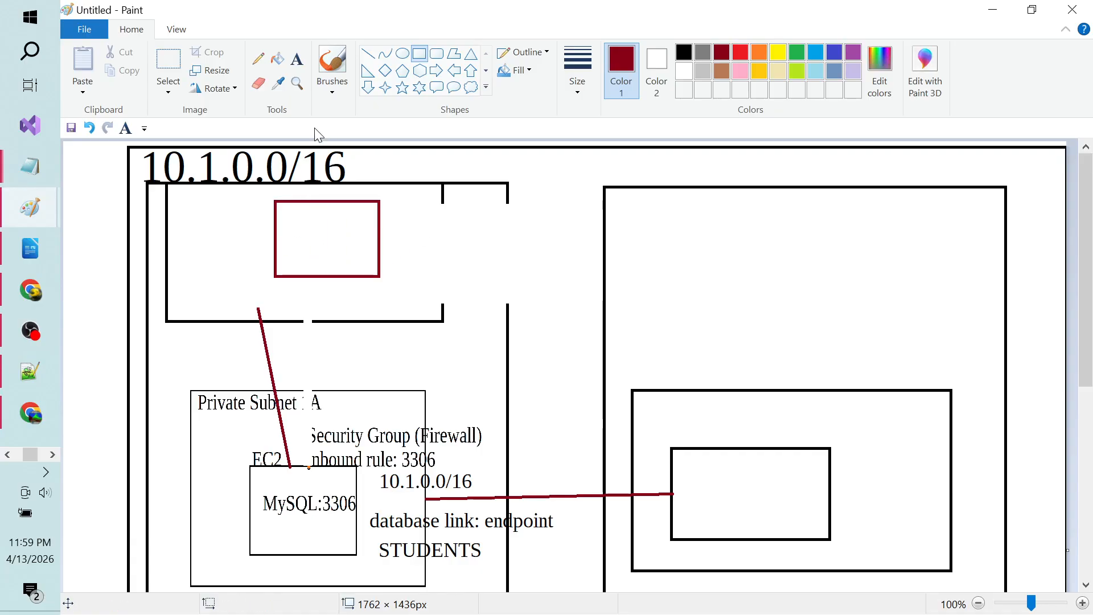
Step: Label the new rectangle 'Website'
{"action": "left_click", "coordinate": [296, 58]}
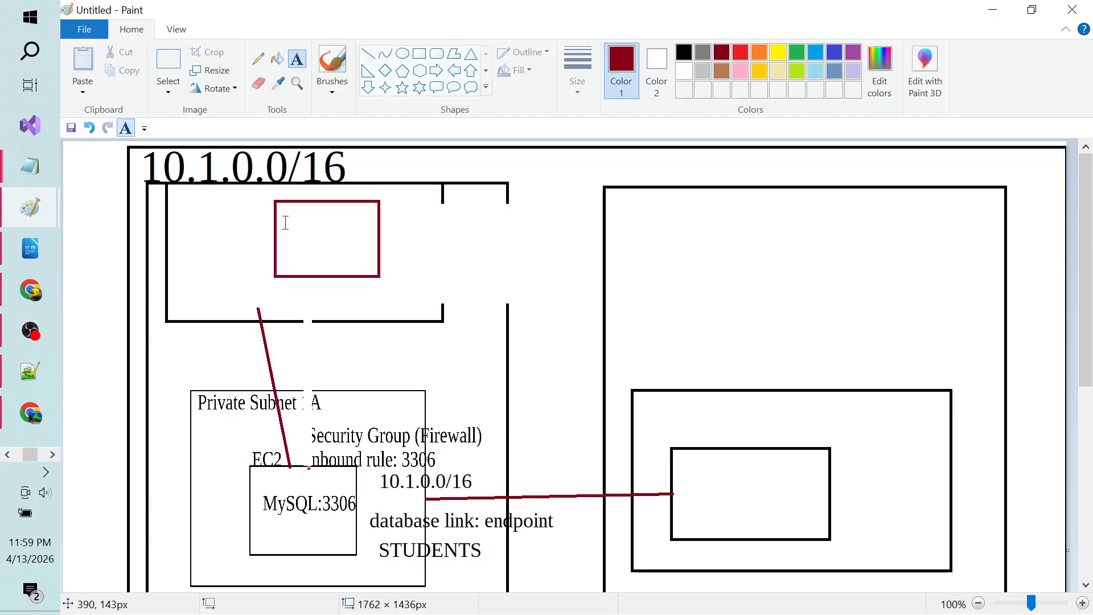
{"action": "left_click", "coordinate": [286, 222]}
{"action": "type", "text": "W"}
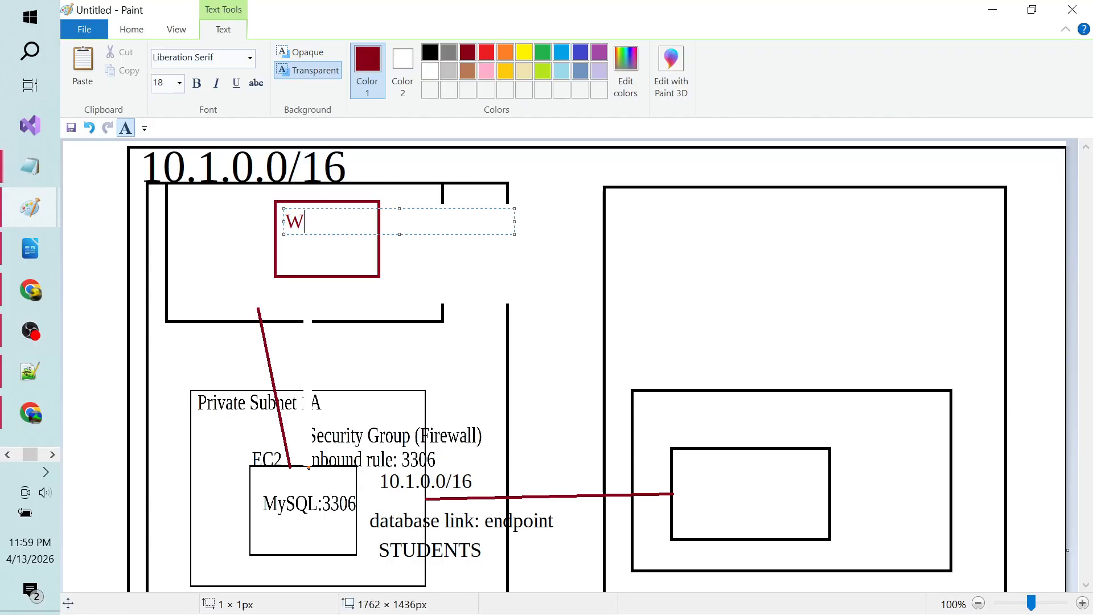
{"action": "type", "text": "ebsite"}
{"action": "key", "text": "Return"}
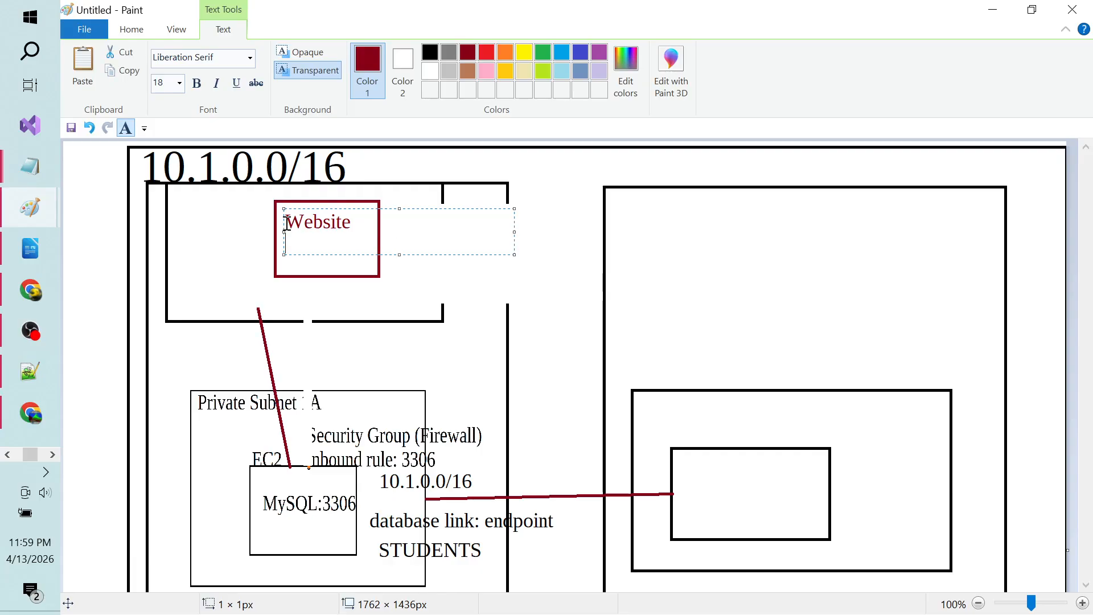
{"action": "left_click", "coordinate": [429, 273]}
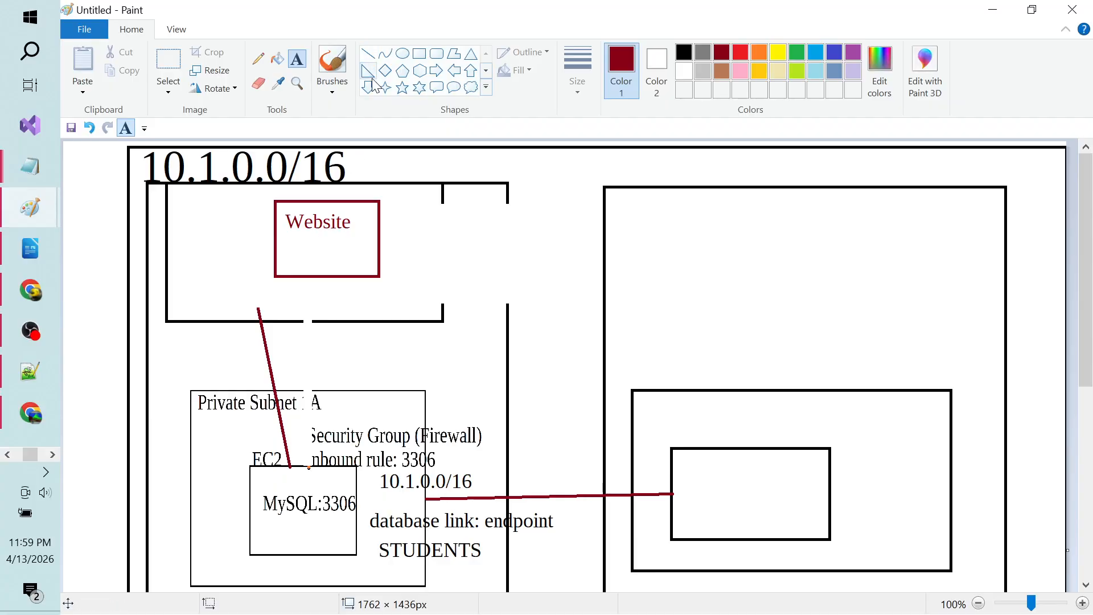
Step: Draw a line connecting the Website box down to the MySQL box
{"action": "left_click", "coordinate": [367, 53]}
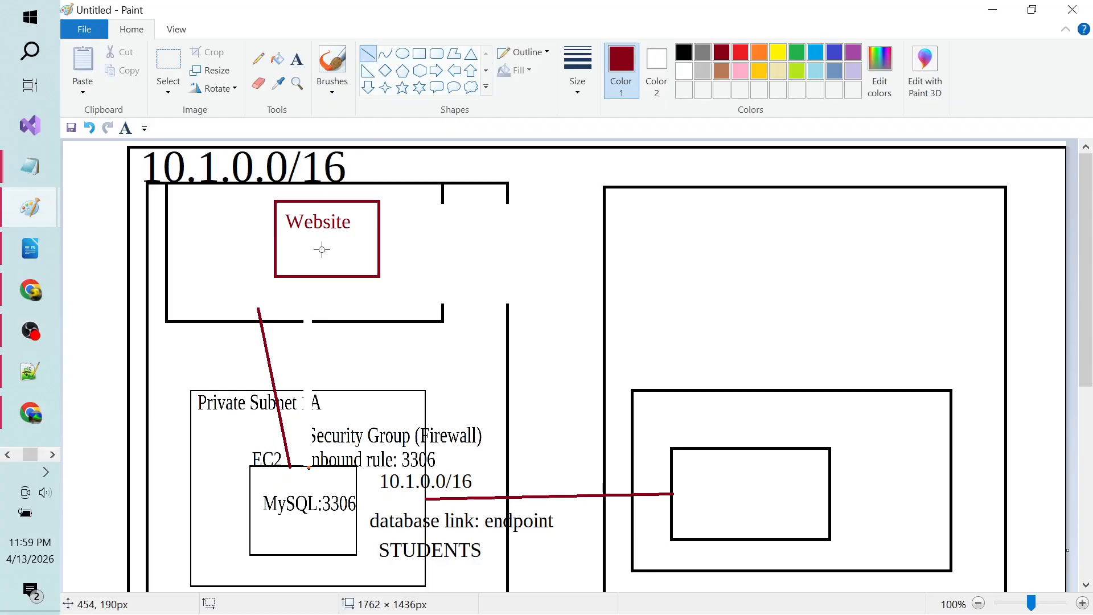
{"action": "left_click_drag", "start_coordinate": [321, 250], "coordinate": [295, 467]}
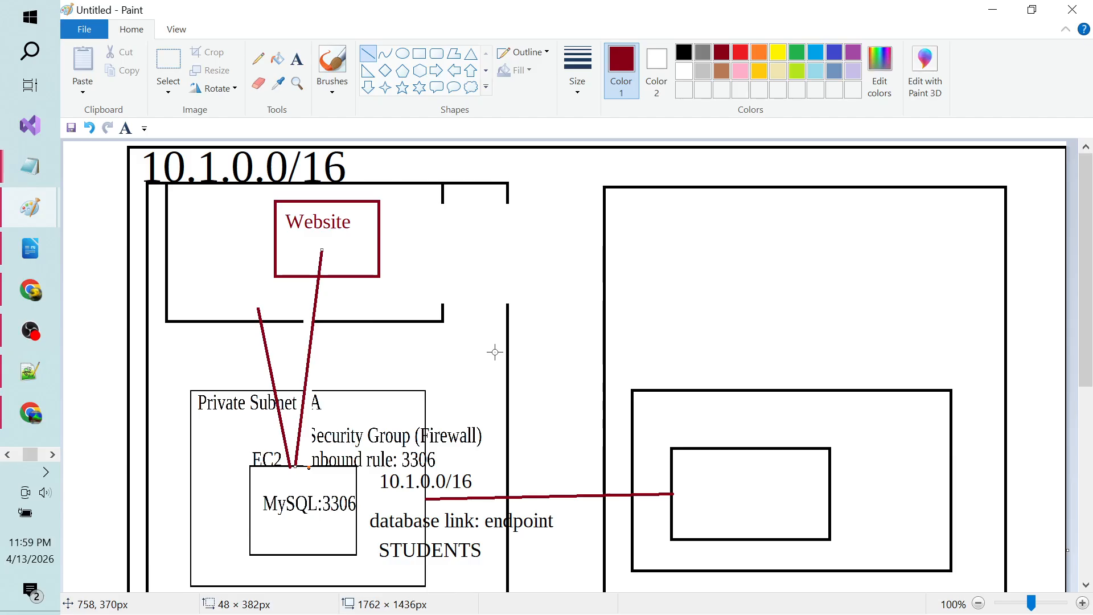
{"action": "key", "text": "alt+Tab"}
{"action": "key", "text": "alt+Tab"}
{"action": "key", "text": "alt+Tab"}
{"action": "key", "text": "alt+Tab"}
{"action": "key", "text": "alt+Tab"}
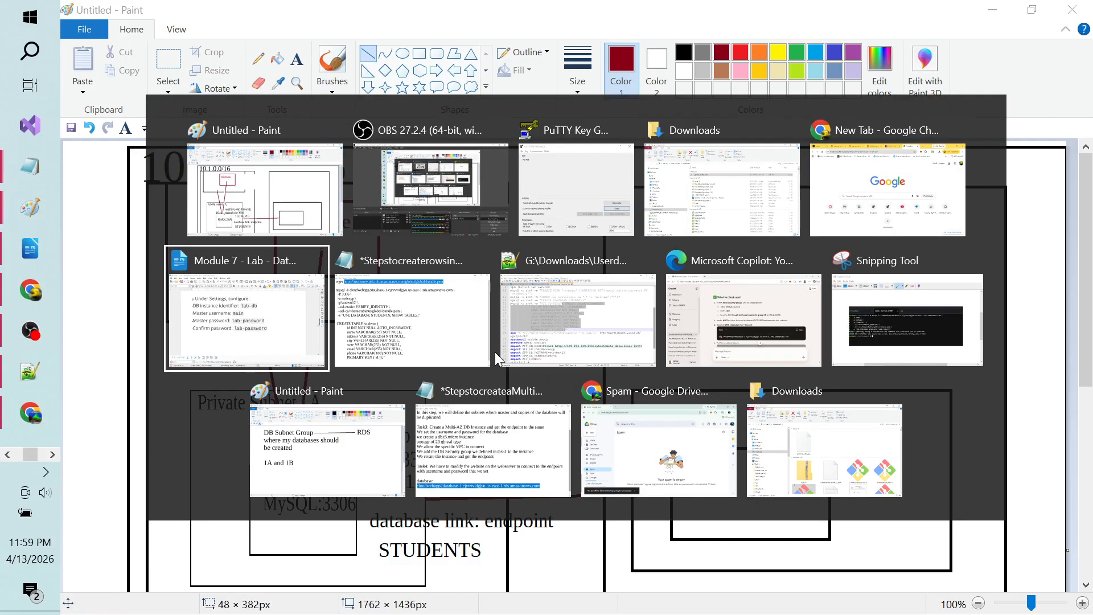
{"action": "key", "text": "alt+Tab"}
{"action": "key", "text": "alt+Tab"}
{"action": "key", "text": "alt+Tab"}
{"action": "key", "text": "alt+Tab"}
{"action": "key", "text": "alt+Tab"}
{"action": "key", "text": "alt+Tab"}
{"action": "key", "text": "alt+Tab"}
{"action": "key", "text": "alt+Tab"}
{"action": "key", "text": "alt+Tab"}
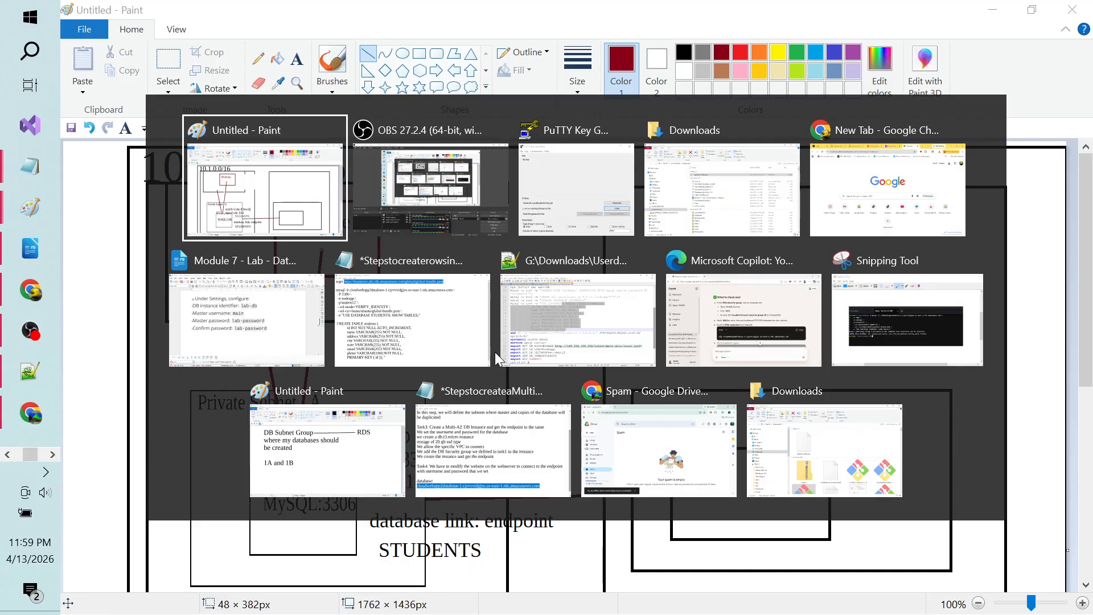
{"action": "key", "text": "alt+Tab"}
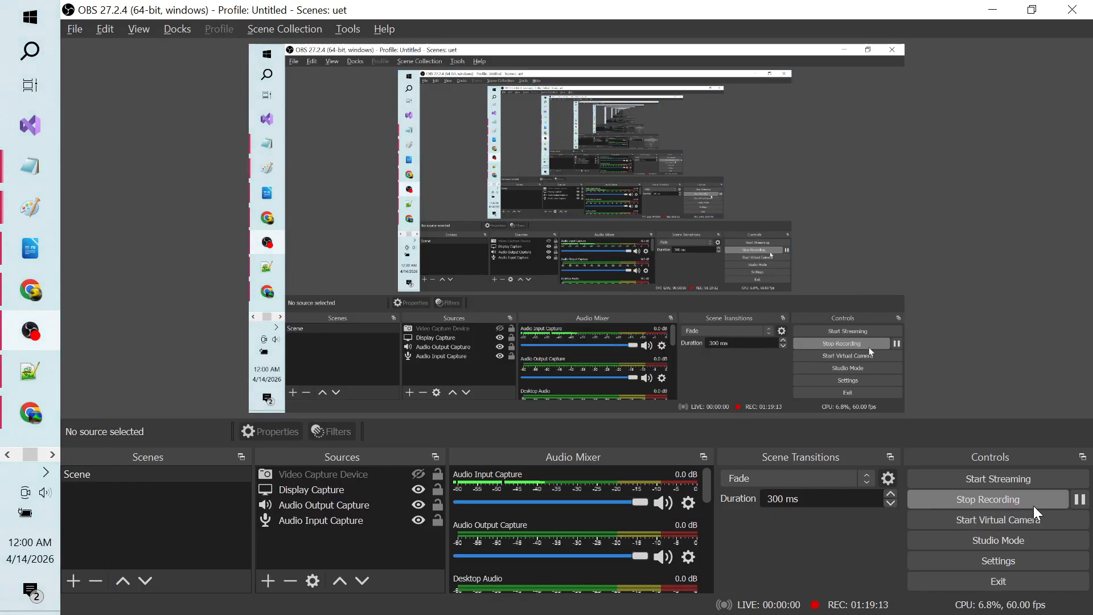